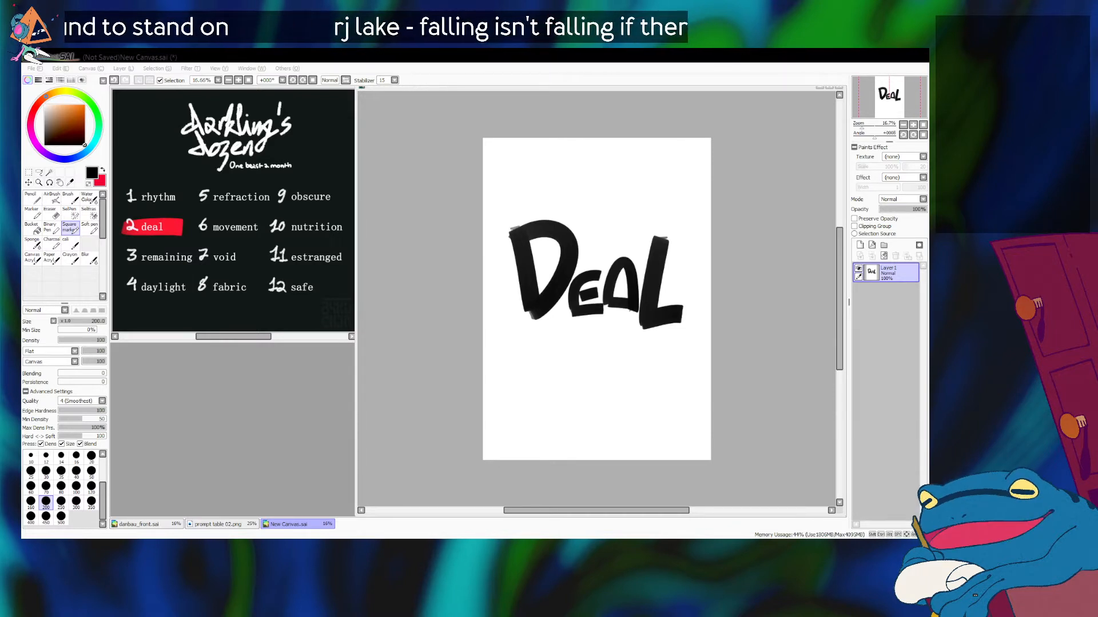
Step: Switch to the Soft pen and pick a dark red drawing colour
{"action": "key", "text": "alt+Tab"}
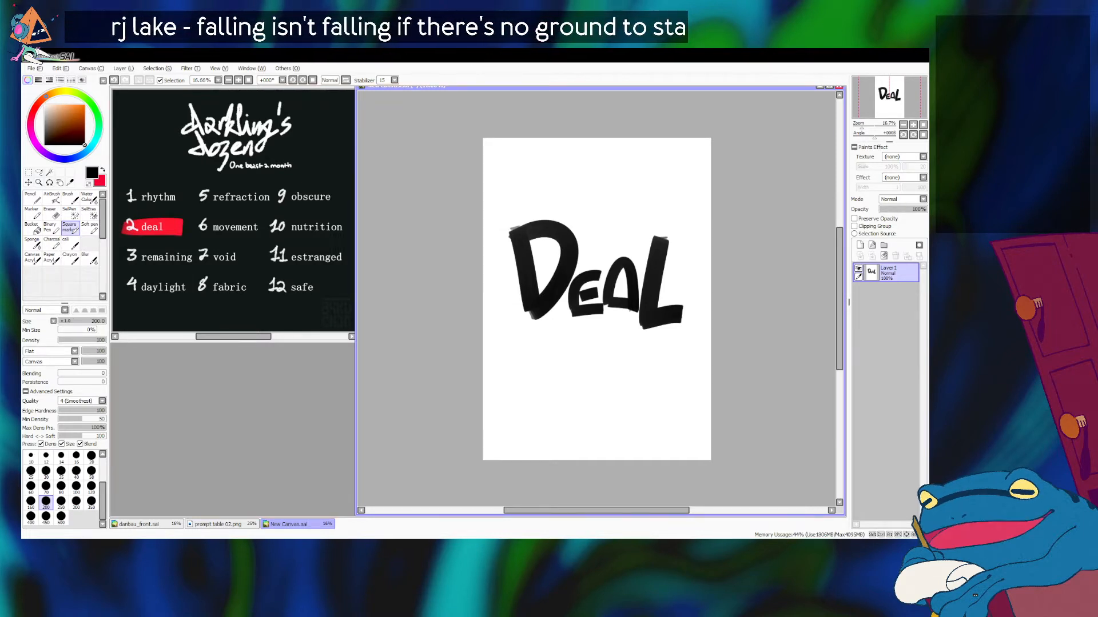
{"action": "left_click_drag", "start_coordinate": [597, 510], "coordinate": [600, 511]}
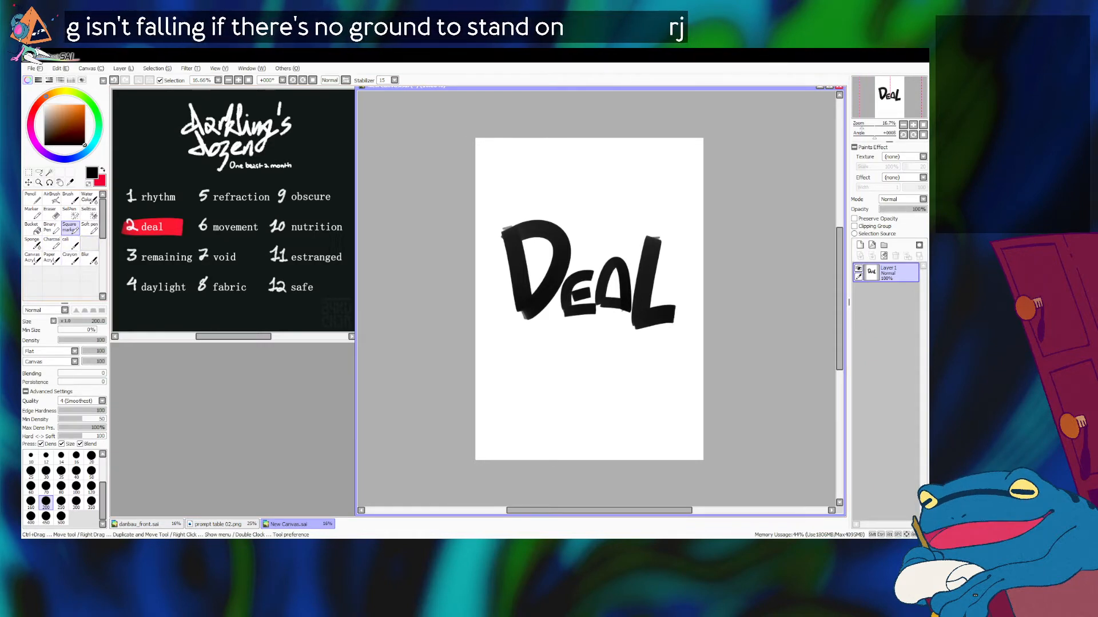
{"action": "left_click", "coordinate": [89, 228]}
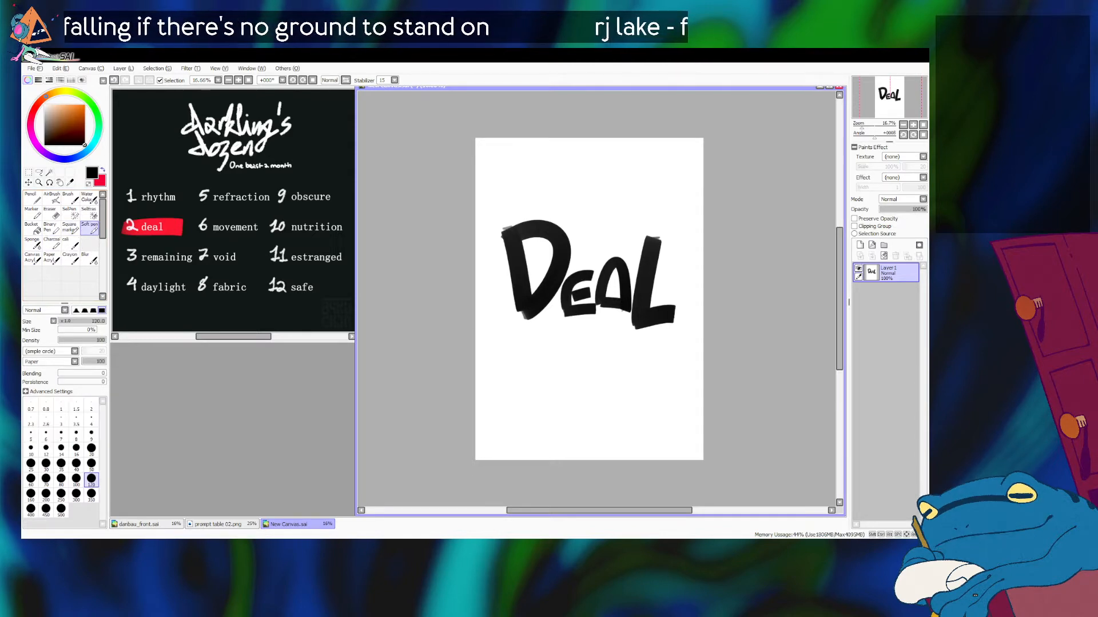
{"action": "left_click", "coordinate": [84, 116]}
{"action": "left_click", "coordinate": [84, 119]}
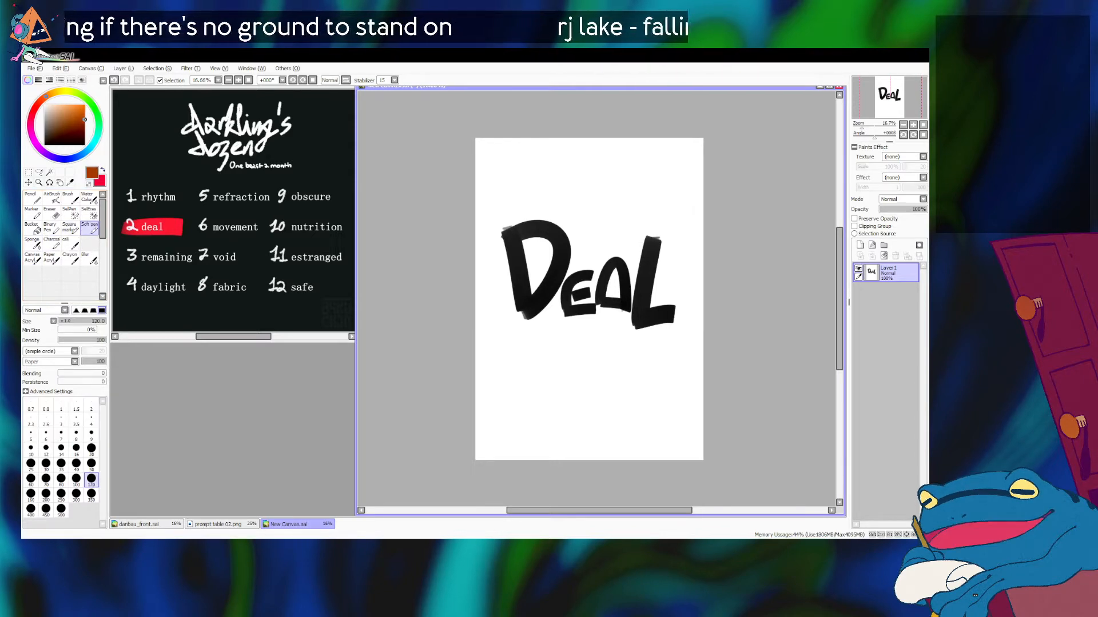
{"action": "left_click_drag", "start_coordinate": [46, 97], "coordinate": [32, 117]}
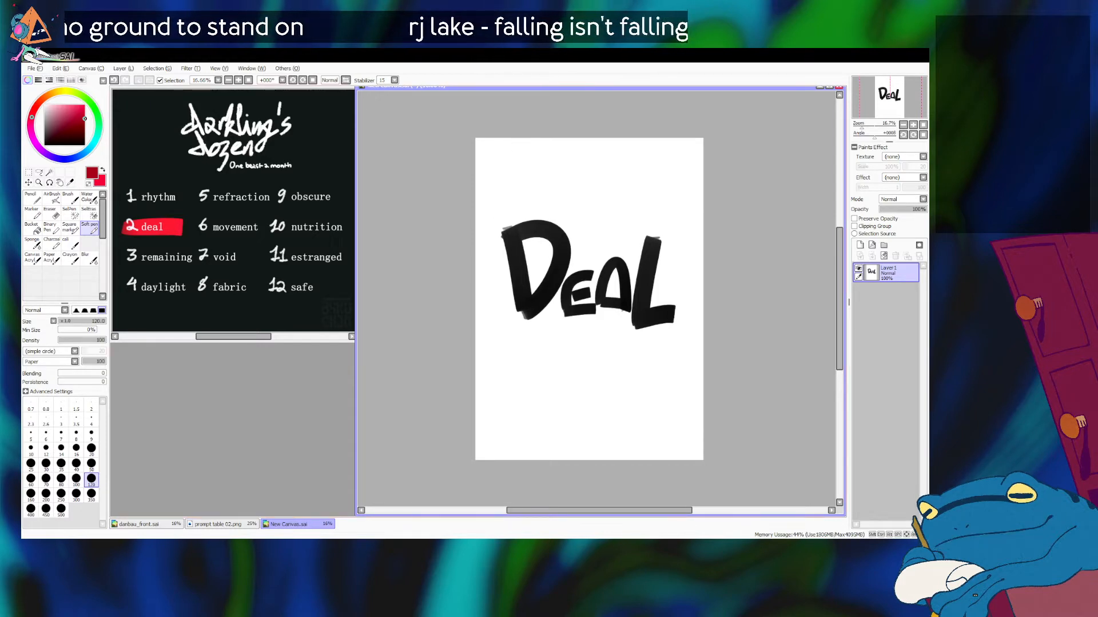
{"action": "key", "text": "alt+Tab"}
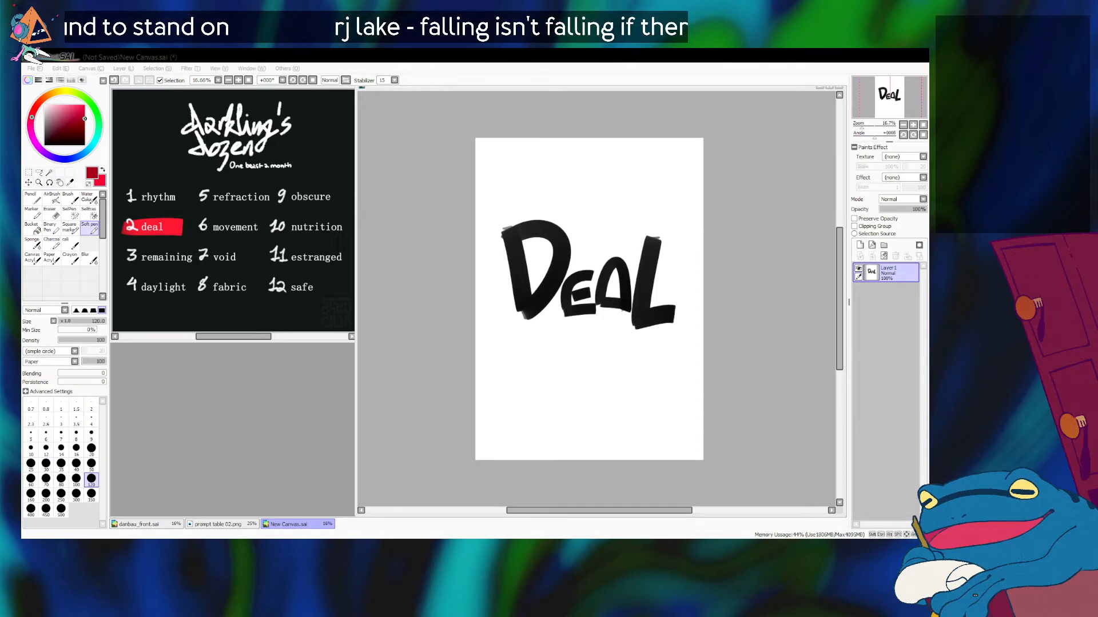
{"action": "key", "text": "alt+Tab"}
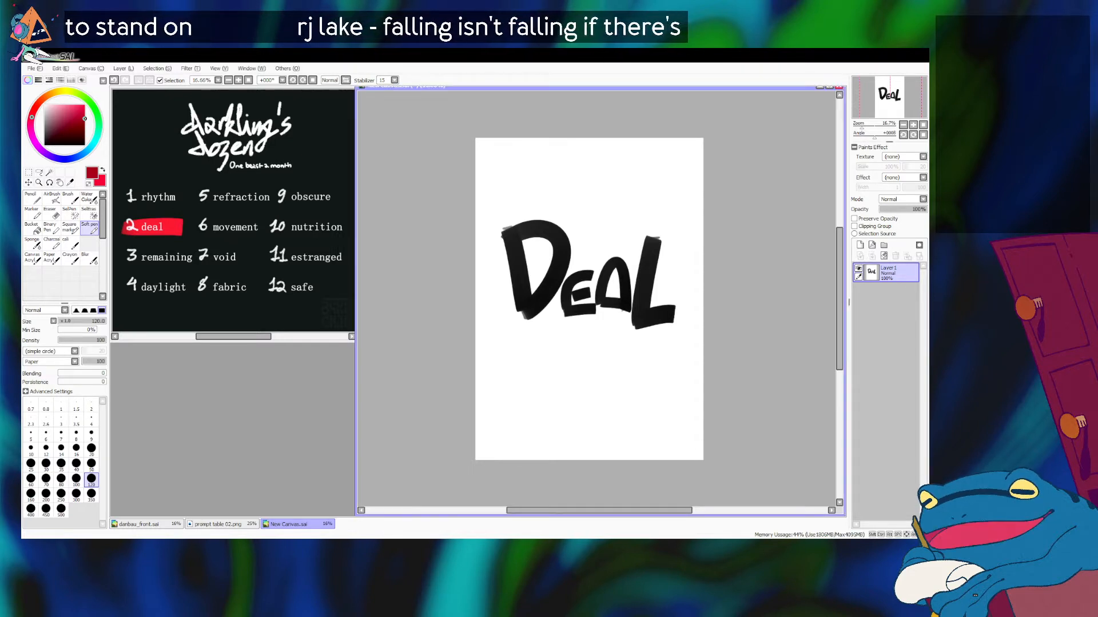
Step: Set the pen size to 80 and draw a tilted oval around the word "DEAL", redrawing it as needed
{"action": "key", "text": "bracketleft"}
{"action": "key", "text": "bracketleft"}
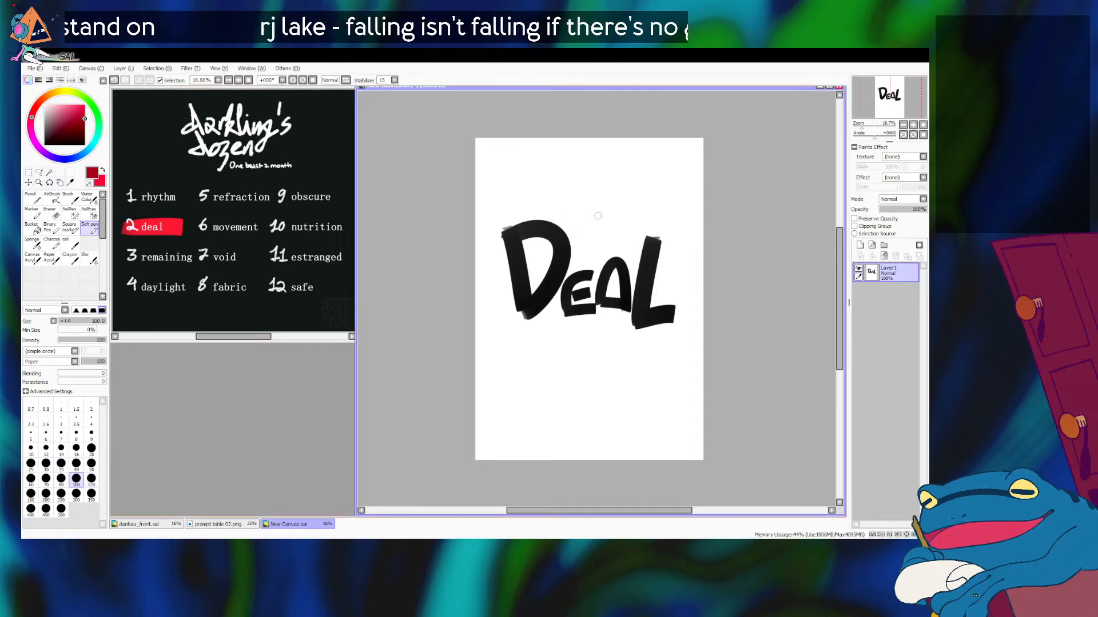
{"action": "mouse_move", "coordinate": [590, 204]}
{"action": "left_mouse_down"}
{"action": "mouse_move", "coordinate": [566, 201]}
{"action": "mouse_move", "coordinate": [583, 193]}
{"action": "left_mouse_up"}
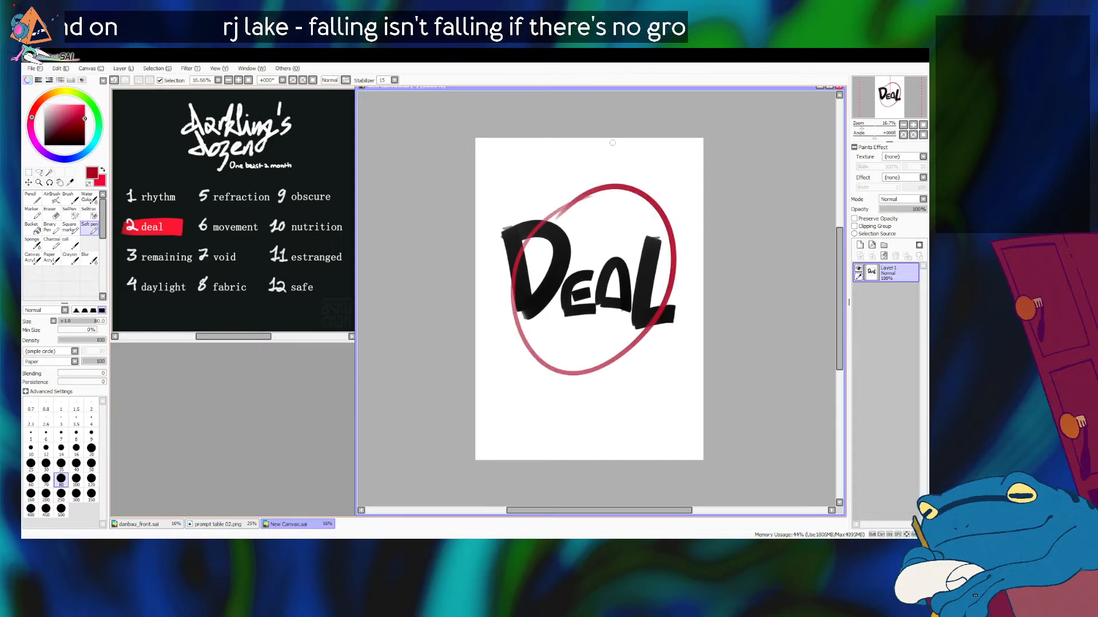
{"action": "key", "text": "ctrl+z"}
{"action": "mouse_move", "coordinate": [599, 202]}
{"action": "left_mouse_down"}
{"action": "mouse_move", "coordinate": [635, 323]}
{"action": "mouse_move", "coordinate": [600, 191]}
{"action": "mouse_move", "coordinate": [506, 312]}
{"action": "mouse_move", "coordinate": [629, 226]}
{"action": "left_mouse_up"}
{"action": "key", "text": "ctrl+z"}
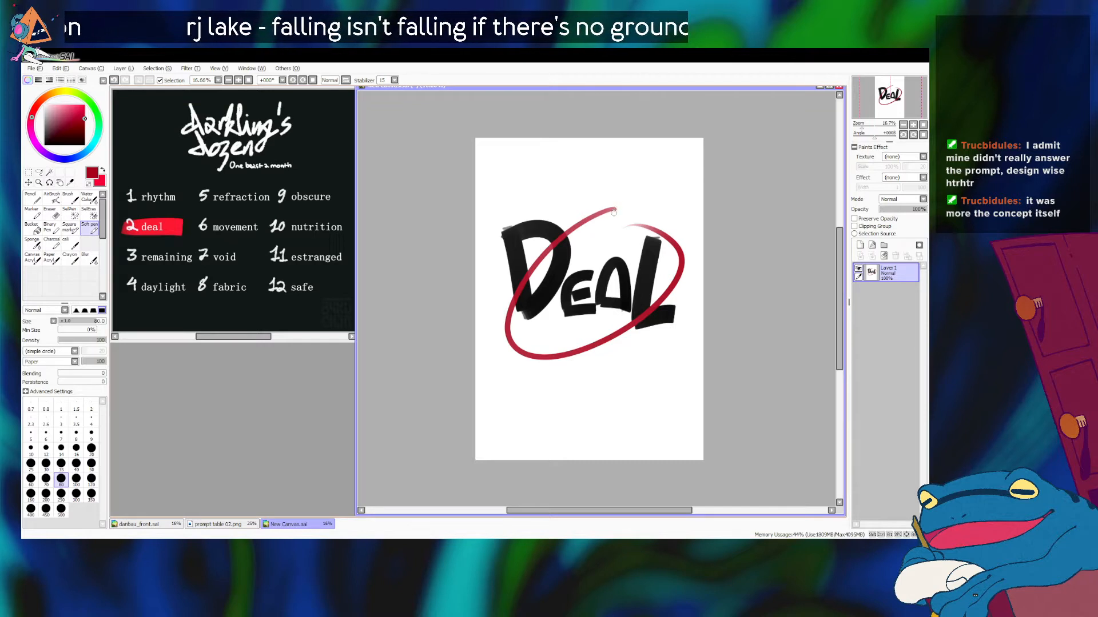
Step: Draw a short hooked stroke back from the oval's upper end, redoing it until the angle fits
{"action": "left_click_drag", "start_coordinate": [615, 209], "coordinate": [607, 235]}
{"action": "key", "text": "ctrl+z"}
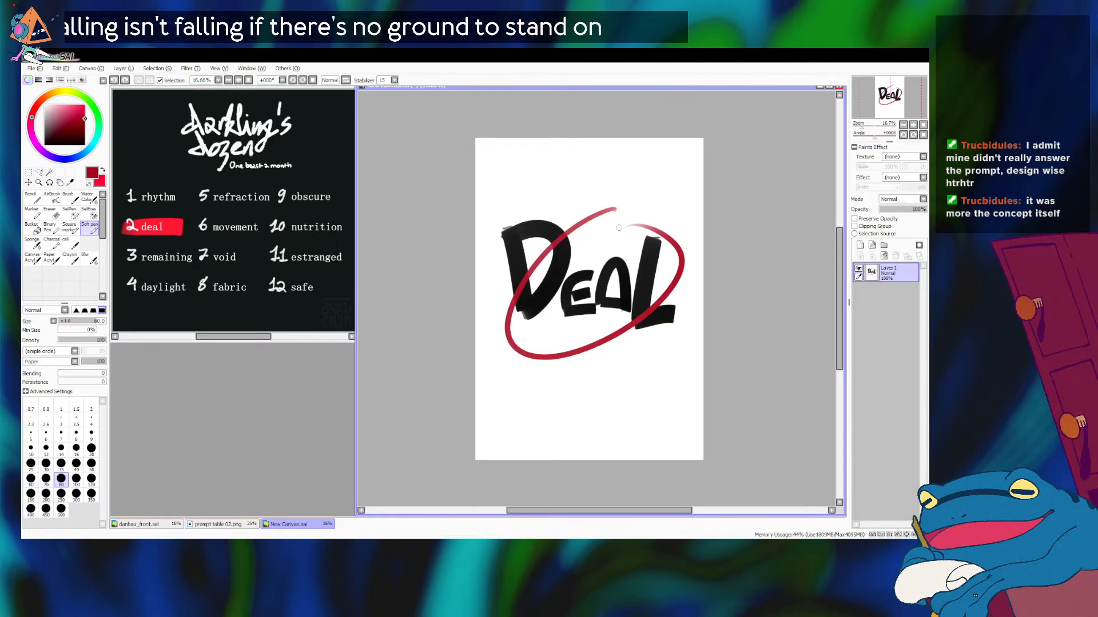
{"action": "key", "text": "ctrl+z"}
{"action": "left_click_drag", "start_coordinate": [614, 214], "coordinate": [604, 233]}
{"action": "key", "text": "ctrl+z"}
Step: Draw a slanted line down to the hook, completing an arrow, and sketch a pair of opposite-pointing exchange arrows above it
{"action": "key", "text": "ctrl+z"}
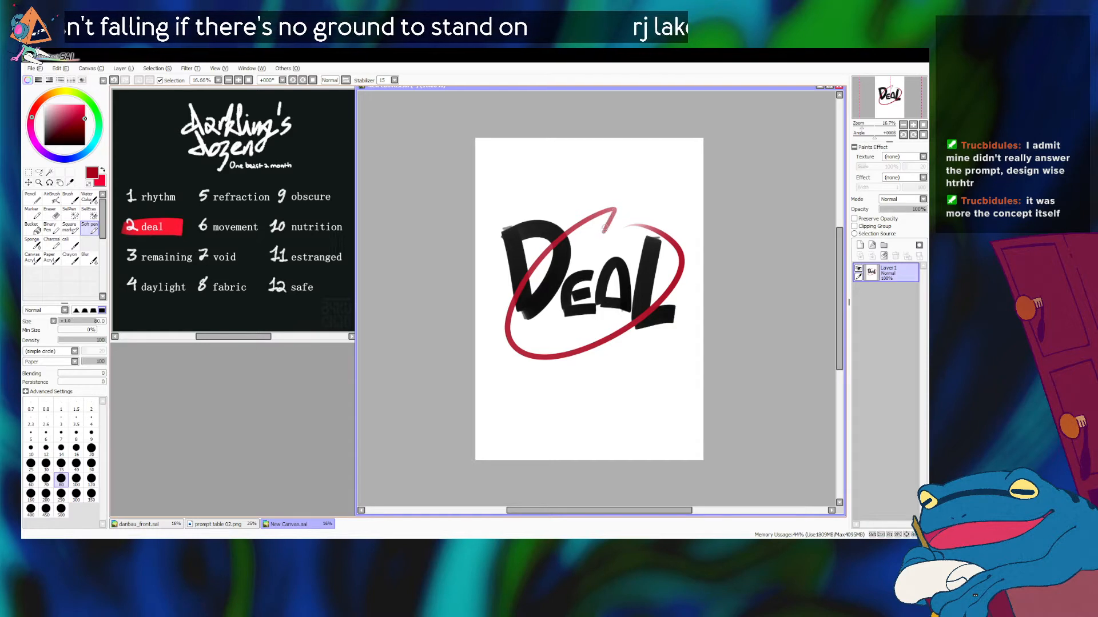
{"action": "left_click_drag", "start_coordinate": [587, 190], "coordinate": [604, 233]}
{"action": "key", "text": "ctrl+z"}
{"action": "left_click_drag", "start_coordinate": [586, 189], "coordinate": [604, 233]}
{"action": "key", "text": "ctrl+z"}
{"action": "left_click_drag", "start_coordinate": [579, 180], "coordinate": [601, 232]}
{"action": "key", "text": "ctrl+z"}
{"action": "left_click_drag", "start_coordinate": [579, 180], "coordinate": [602, 232]}
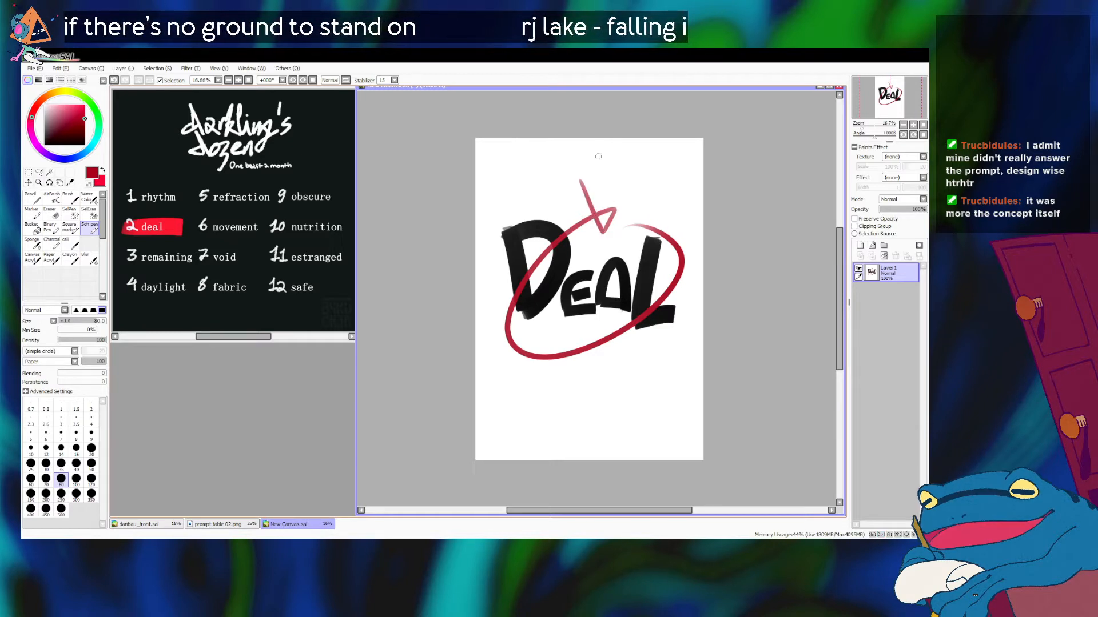
{"action": "key", "text": "ctrl+z"}
{"action": "left_click_drag", "start_coordinate": [582, 179], "coordinate": [603, 233]}
{"action": "key", "text": "ctrl+z"}
{"action": "key", "text": "ctrl+z"}
{"action": "key", "text": "ctrl+z"}
{"action": "left_click_drag", "start_coordinate": [583, 178], "coordinate": [604, 233]}
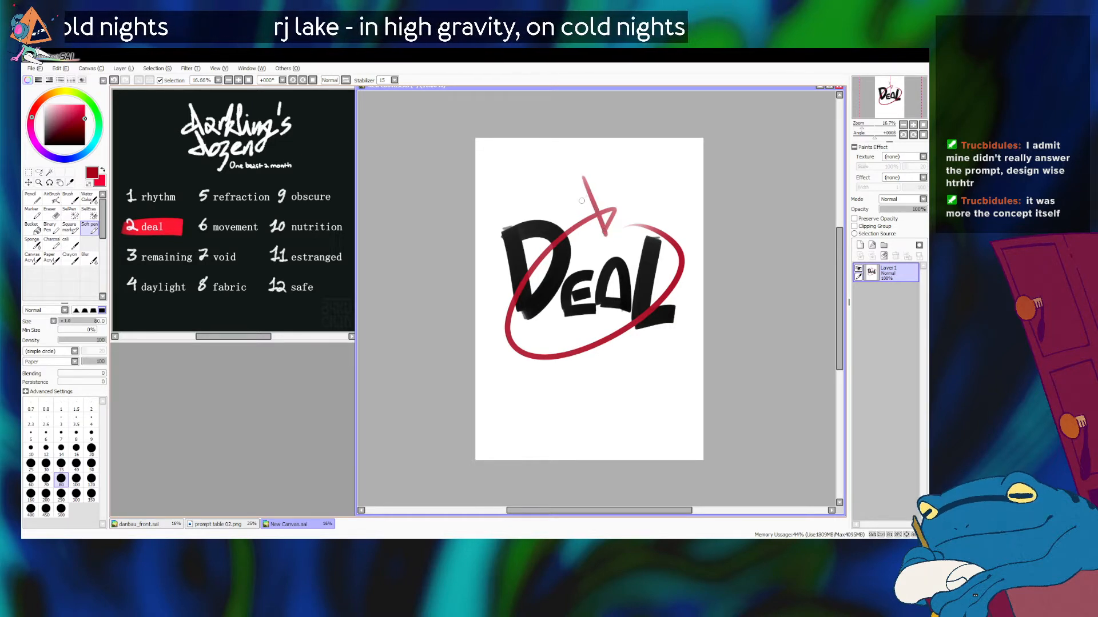
{"action": "mouse_move", "coordinate": [564, 160]}
{"action": "left_mouse_down"}
{"action": "mouse_move", "coordinate": [587, 155]}
{"action": "mouse_move", "coordinate": [582, 168]}
{"action": "left_mouse_up"}
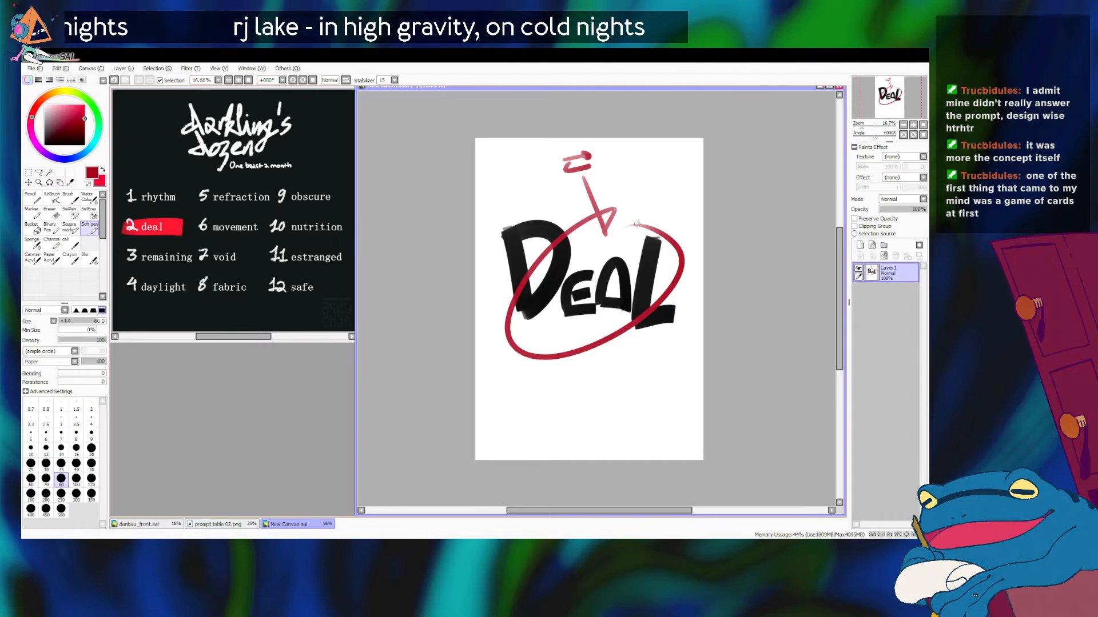
Step: Branch the note "balance" off the oval's upper end and sketch a small scale with up and down arrows beneath it
{"action": "mouse_move", "coordinate": [635, 225]}
{"action": "left_mouse_down"}
{"action": "mouse_move", "coordinate": [650, 176]}
{"action": "mouse_move", "coordinate": [702, 198]}
{"action": "left_mouse_up"}
{"action": "key", "text": "ctrl+z"}
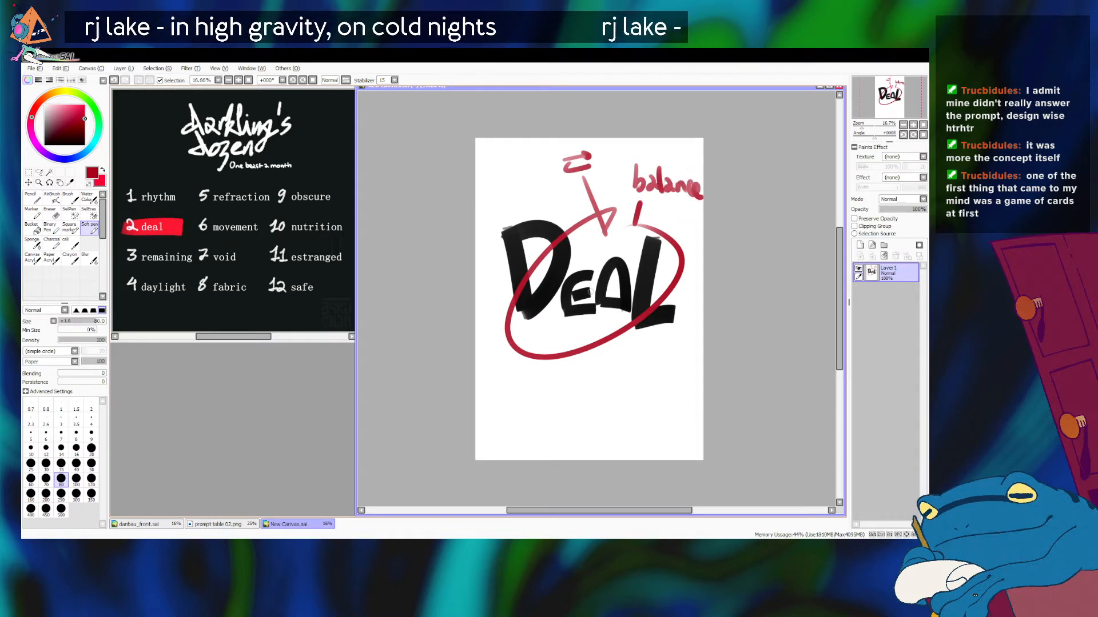
{"action": "left_click_drag", "start_coordinate": [654, 198], "coordinate": [688, 201]}
{"action": "mouse_move", "coordinate": [666, 211]}
{"action": "left_mouse_down"}
{"action": "mouse_move", "coordinate": [673, 218]}
{"action": "mouse_move", "coordinate": [651, 215]}
{"action": "mouse_move", "coordinate": [688, 207]}
{"action": "mouse_move", "coordinate": [686, 221]}
{"action": "mouse_move", "coordinate": [697, 217]}
{"action": "mouse_move", "coordinate": [694, 258]}
{"action": "left_mouse_up"}
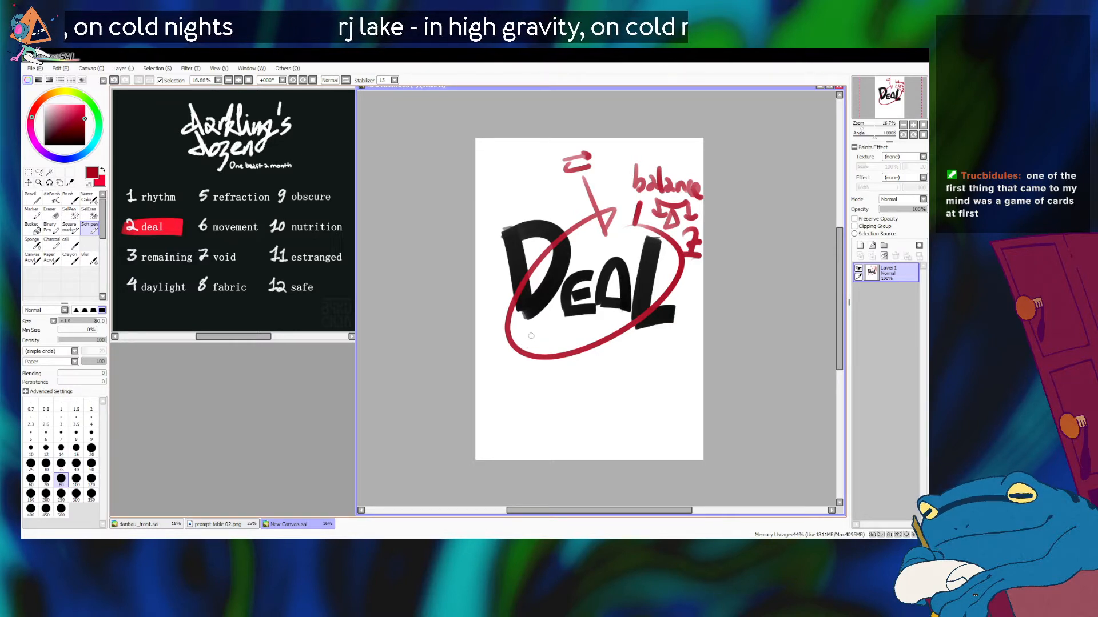
Step: Write "fraud deal" below the title word, then branch an arrow down to the note "transactional magic"
{"action": "mouse_move", "coordinate": [529, 330]}
{"action": "left_mouse_down"}
{"action": "mouse_move", "coordinate": [528, 343]}
{"action": "mouse_move", "coordinate": [607, 337]}
{"action": "mouse_move", "coordinate": [640, 352]}
{"action": "mouse_move", "coordinate": [657, 339]}
{"action": "mouse_move", "coordinate": [659, 357]}
{"action": "left_mouse_up"}
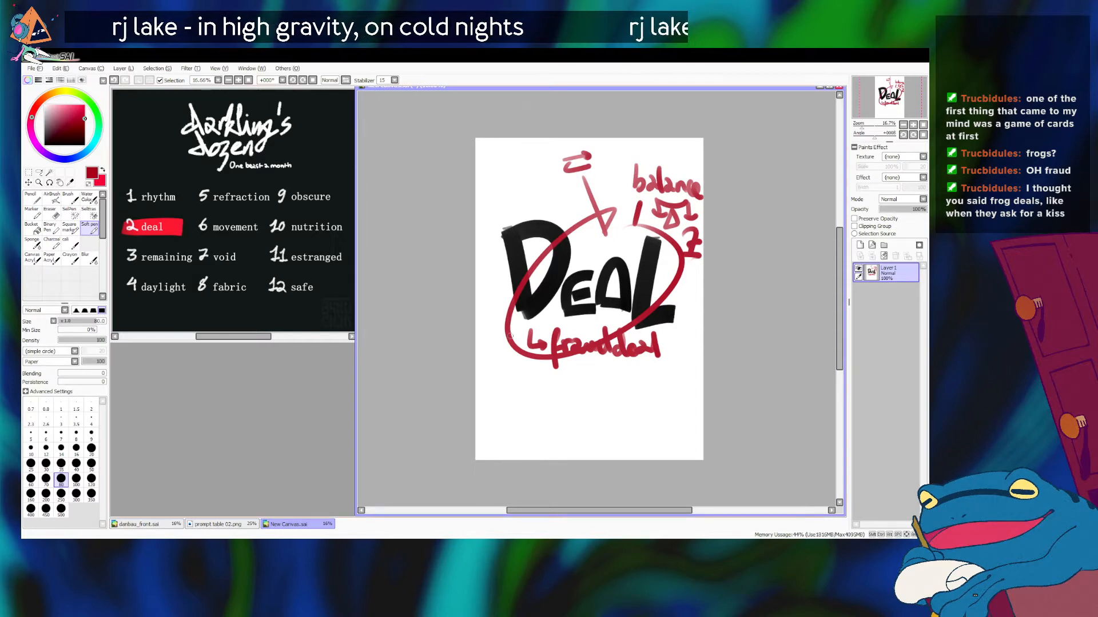
{"action": "left_click_drag", "start_coordinate": [517, 324], "coordinate": [502, 409]}
{"action": "key", "text": "ctrl+z"}
{"action": "mouse_move", "coordinate": [517, 324]}
{"action": "left_mouse_down"}
{"action": "mouse_move", "coordinate": [508, 381]}
{"action": "mouse_move", "coordinate": [646, 388]}
{"action": "left_mouse_up"}
{"action": "mouse_move", "coordinate": [525, 410]}
{"action": "left_mouse_down"}
{"action": "mouse_move", "coordinate": [534, 401]}
{"action": "mouse_move", "coordinate": [542, 411]}
{"action": "mouse_move", "coordinate": [565, 406]}
{"action": "mouse_move", "coordinate": [569, 426]}
{"action": "mouse_move", "coordinate": [583, 400]}
{"action": "mouse_move", "coordinate": [595, 407]}
{"action": "left_mouse_up"}
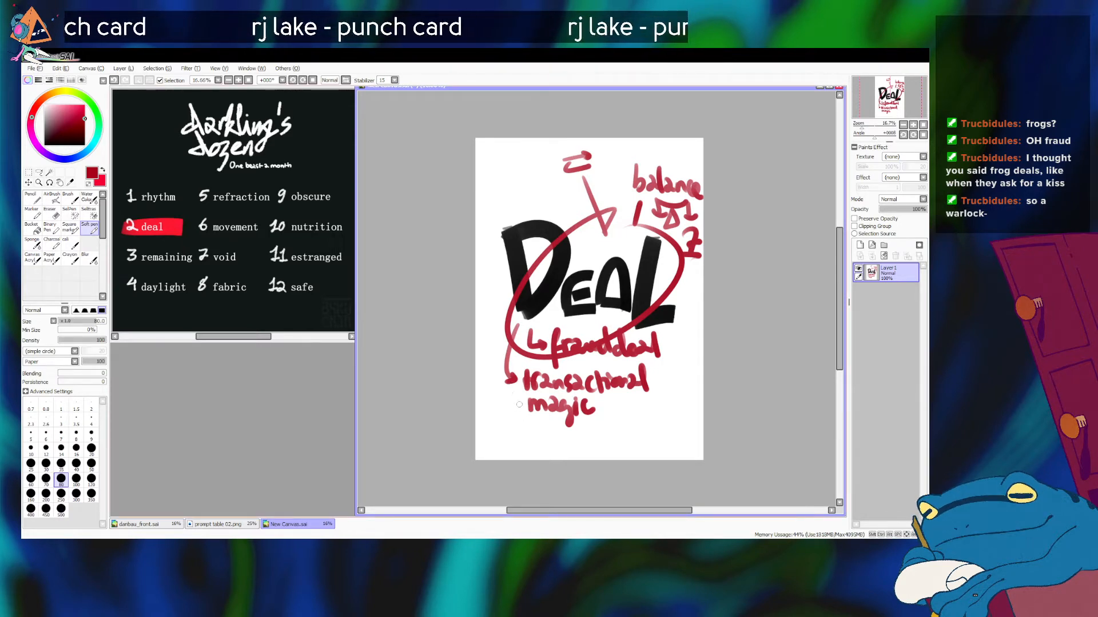
Step: Extend a line down from "transactional magic", write "alchemy" beside it and box that word
{"action": "mouse_move", "coordinate": [518, 380]}
{"action": "left_mouse_down"}
{"action": "mouse_move", "coordinate": [520, 440]}
{"action": "mouse_move", "coordinate": [540, 438]}
{"action": "left_mouse_up"}
{"action": "left_click_drag", "start_coordinate": [546, 416], "coordinate": [543, 439]}
{"action": "left_click_drag", "start_coordinate": [553, 432], "coordinate": [620, 432]}
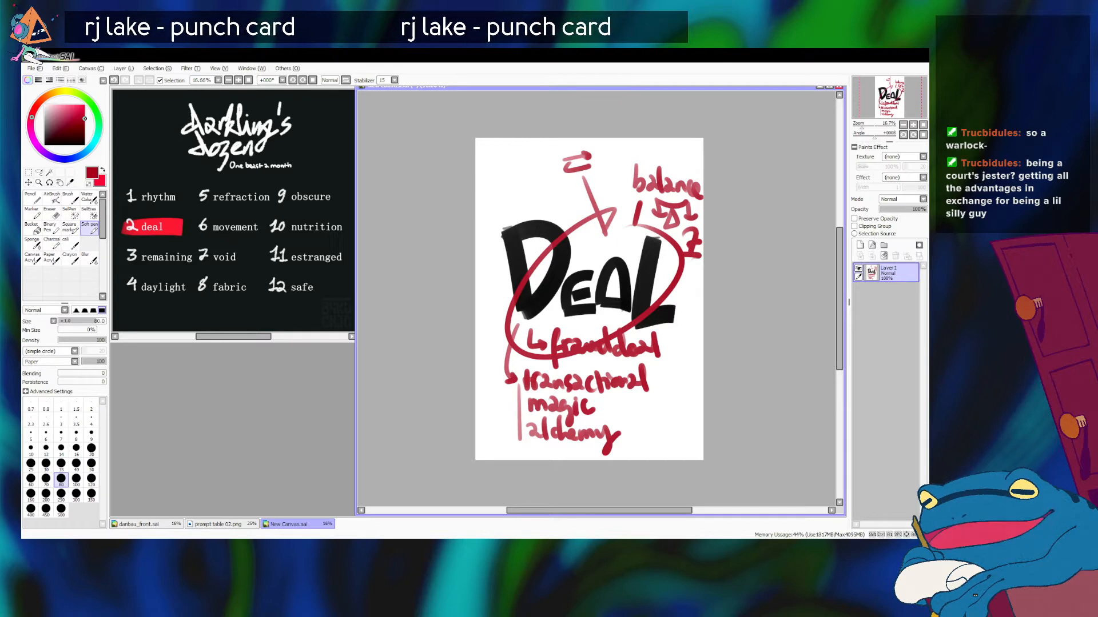
{"action": "mouse_move", "coordinate": [507, 418]}
{"action": "left_mouse_down"}
{"action": "mouse_move", "coordinate": [630, 417]}
{"action": "mouse_move", "coordinate": [625, 455]}
{"action": "mouse_move", "coordinate": [518, 462]}
{"action": "mouse_move", "coordinate": [648, 459]}
{"action": "left_mouse_up"}
{"action": "key", "text": "ctrl+z"}
{"action": "left_click_drag", "start_coordinate": [519, 448], "coordinate": [626, 448]}
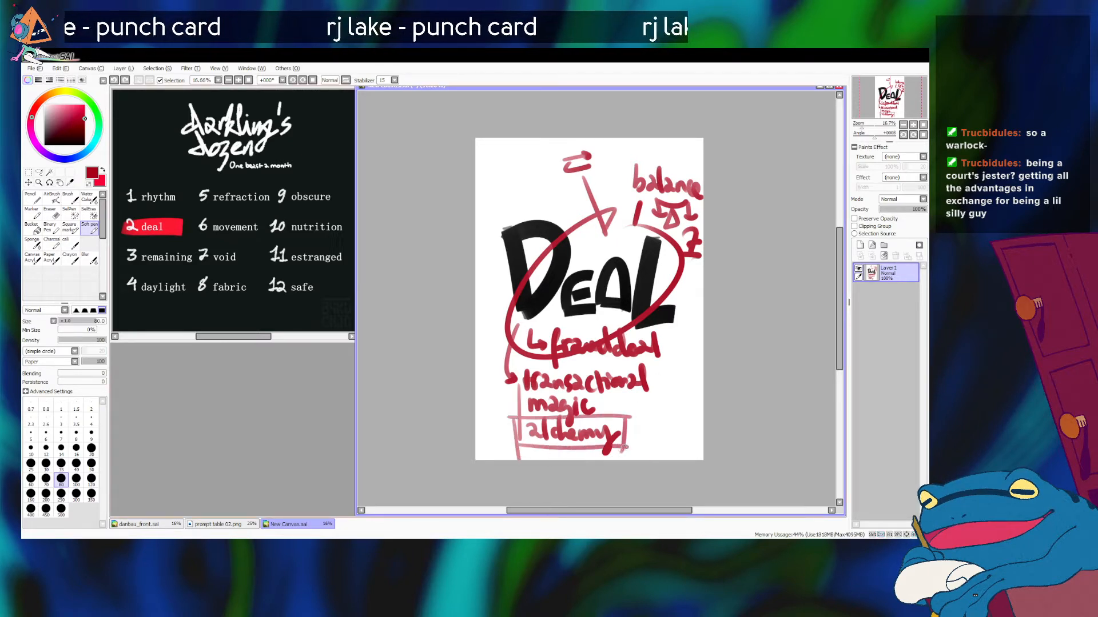
Step: Reduce the pen size to 60 and write "beast of gold" beside the boxed "alchemy", joined by a short connector
{"action": "key", "text": "bracketleft"}
{"action": "key", "text": "bracketleft"}
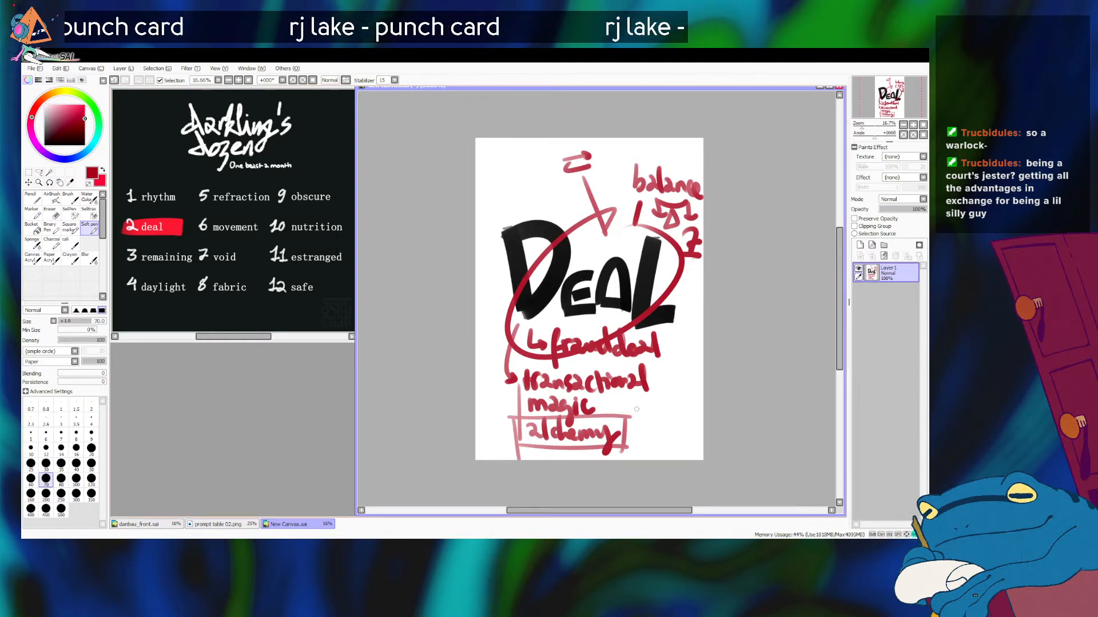
{"action": "left_click_drag", "start_coordinate": [622, 425], "coordinate": [642, 416]}
{"action": "key", "text": "ctrl+z"}
{"action": "left_click_drag", "start_coordinate": [650, 411], "coordinate": [659, 415]}
{"action": "left_click_drag", "start_coordinate": [665, 407], "coordinate": [681, 412]}
{"action": "mouse_move", "coordinate": [675, 410]}
{"action": "left_mouse_down"}
{"action": "mouse_move", "coordinate": [644, 434]}
{"action": "mouse_move", "coordinate": [653, 446]}
{"action": "mouse_move", "coordinate": [678, 432]}
{"action": "left_mouse_up"}
{"action": "left_click_drag", "start_coordinate": [689, 419], "coordinate": [689, 432]}
{"action": "left_click_drag", "start_coordinate": [697, 421], "coordinate": [692, 433]}
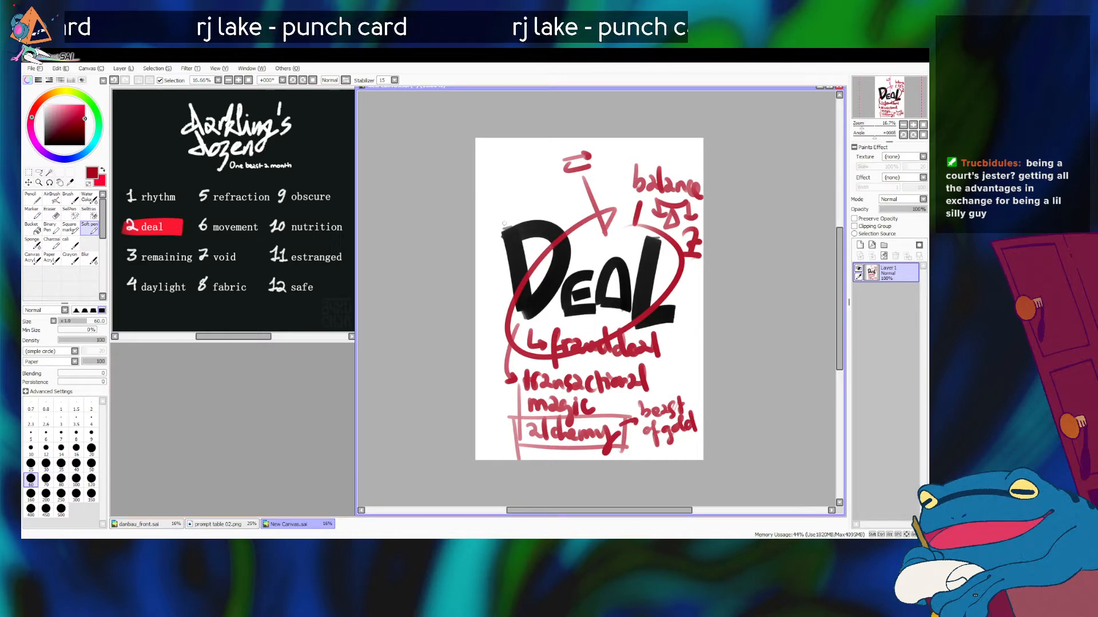
Step: Draw a long upward arrow beside the "D" from the oval's lower end and write "energy" above it
{"action": "mouse_move", "coordinate": [517, 303]}
{"action": "left_mouse_down"}
{"action": "mouse_move", "coordinate": [496, 229]}
{"action": "mouse_move", "coordinate": [489, 234]}
{"action": "left_mouse_up"}
{"action": "key", "text": "ctrl+z"}
{"action": "mouse_move", "coordinate": [506, 359]}
{"action": "left_mouse_down"}
{"action": "mouse_move", "coordinate": [491, 226]}
{"action": "mouse_move", "coordinate": [502, 200]}
{"action": "left_mouse_up"}
{"action": "key", "text": "ctrl+z"}
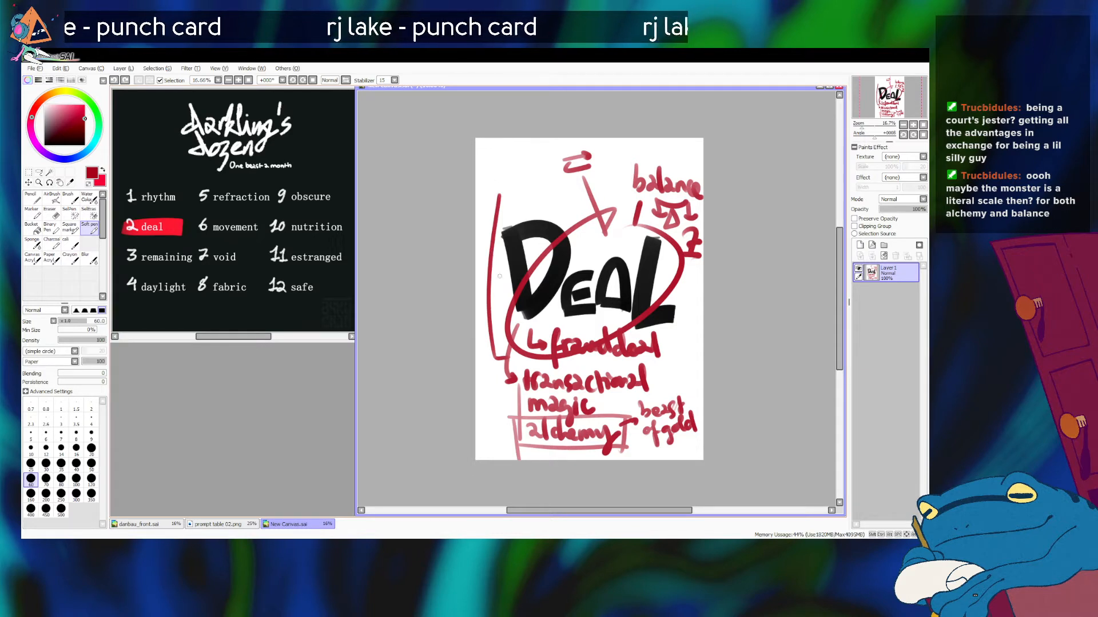
{"action": "key", "text": "ctrl+z"}
{"action": "mouse_move", "coordinate": [492, 211]}
{"action": "left_mouse_down"}
{"action": "mouse_move", "coordinate": [493, 356]}
{"action": "mouse_move", "coordinate": [507, 358]}
{"action": "left_mouse_up"}
{"action": "key", "text": "ctrl+z"}
{"action": "key", "text": "ctrl+z"}
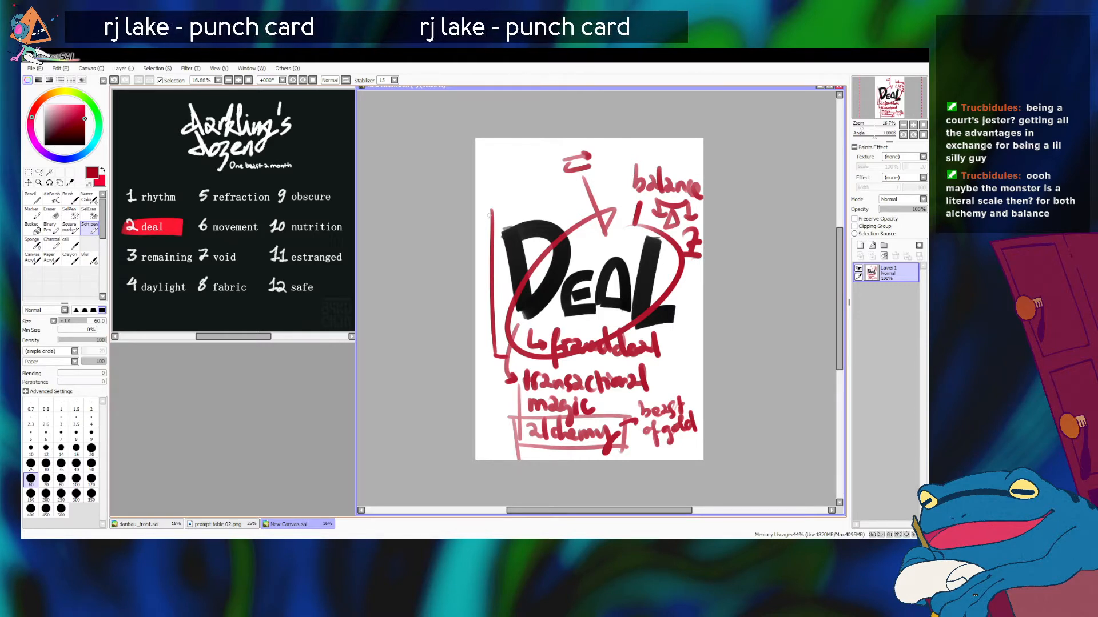
{"action": "mouse_move", "coordinate": [486, 226]}
{"action": "left_mouse_down"}
{"action": "mouse_move", "coordinate": [497, 225]}
{"action": "mouse_move", "coordinate": [496, 186]}
{"action": "mouse_move", "coordinate": [526, 184]}
{"action": "mouse_move", "coordinate": [534, 207]}
{"action": "left_mouse_up"}
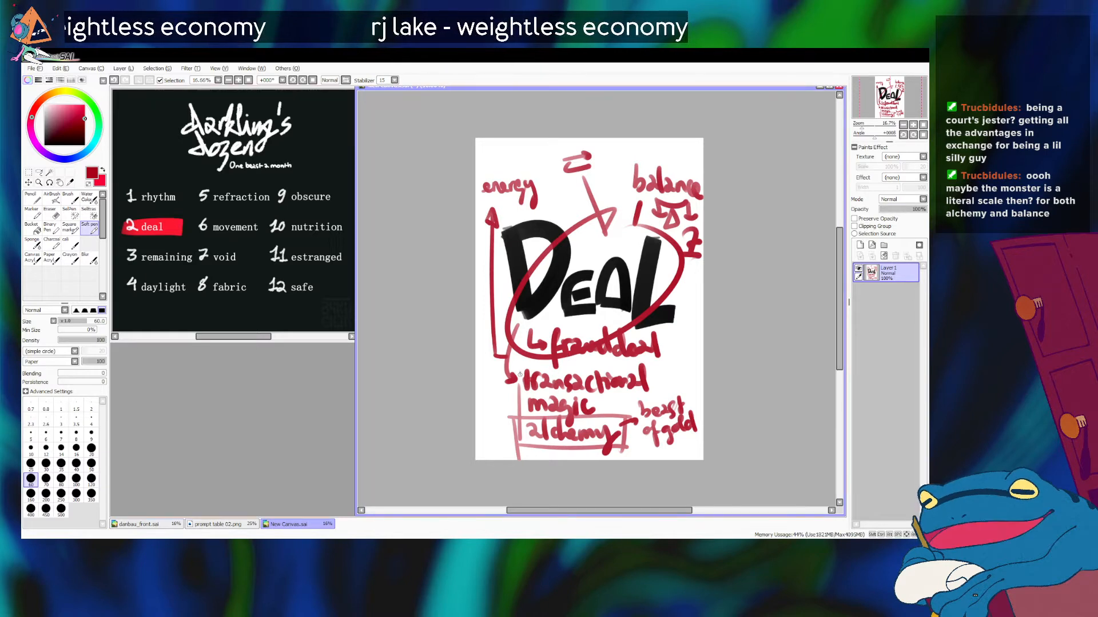
Step: Add a slanted divider after "transactional" and write "fire +" above "beast of gold"
{"action": "mouse_move", "coordinate": [656, 366]}
{"action": "left_mouse_down"}
{"action": "mouse_move", "coordinate": [631, 444]}
{"action": "mouse_move", "coordinate": [664, 401]}
{"action": "left_mouse_up"}
{"action": "mouse_move", "coordinate": [659, 395]}
{"action": "left_mouse_down"}
{"action": "mouse_move", "coordinate": [672, 393]}
{"action": "mouse_move", "coordinate": [667, 377]}
{"action": "left_mouse_up"}
{"action": "left_click_drag", "start_coordinate": [668, 377], "coordinate": [690, 380]}
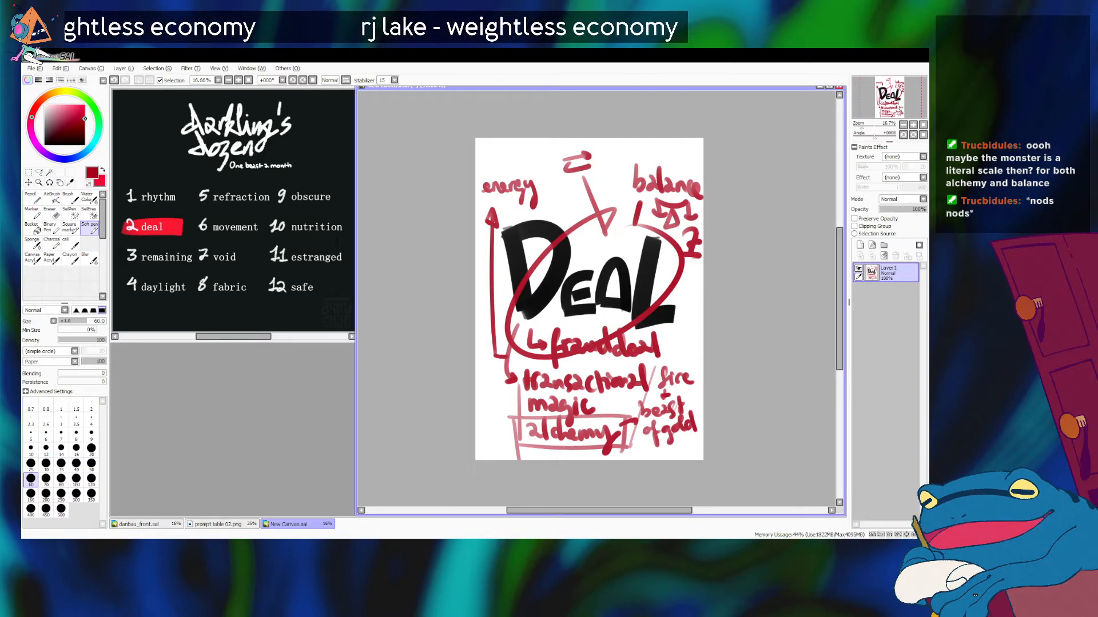
Step: Box the small scale under "balance" and sketch an uneven hanging balance beside the exchange arrows
{"action": "mouse_move", "coordinate": [647, 196]}
{"action": "left_mouse_down"}
{"action": "mouse_move", "coordinate": [648, 233]}
{"action": "mouse_move", "coordinate": [689, 195]}
{"action": "left_mouse_up"}
{"action": "left_click_drag", "start_coordinate": [641, 232], "coordinate": [697, 231]}
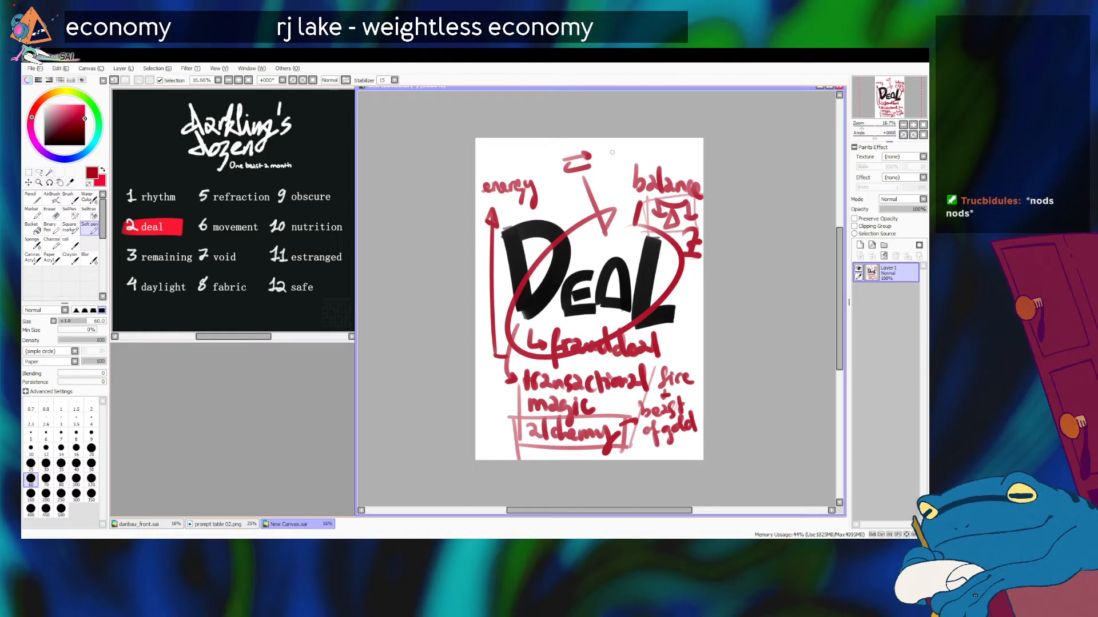
{"action": "mouse_move", "coordinate": [602, 152]}
{"action": "left_mouse_down"}
{"action": "mouse_move", "coordinate": [653, 151]}
{"action": "mouse_move", "coordinate": [618, 155]}
{"action": "left_mouse_up"}
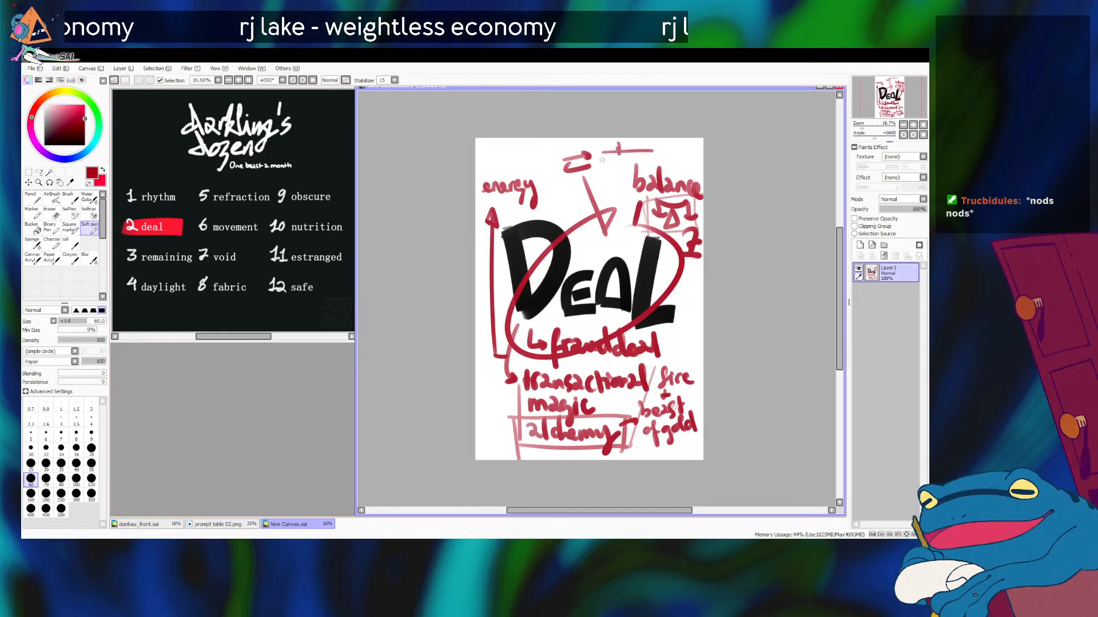
{"action": "mouse_move", "coordinate": [601, 147]}
{"action": "left_mouse_down"}
{"action": "mouse_move", "coordinate": [603, 173]}
{"action": "mouse_move", "coordinate": [658, 164]}
{"action": "left_mouse_up"}
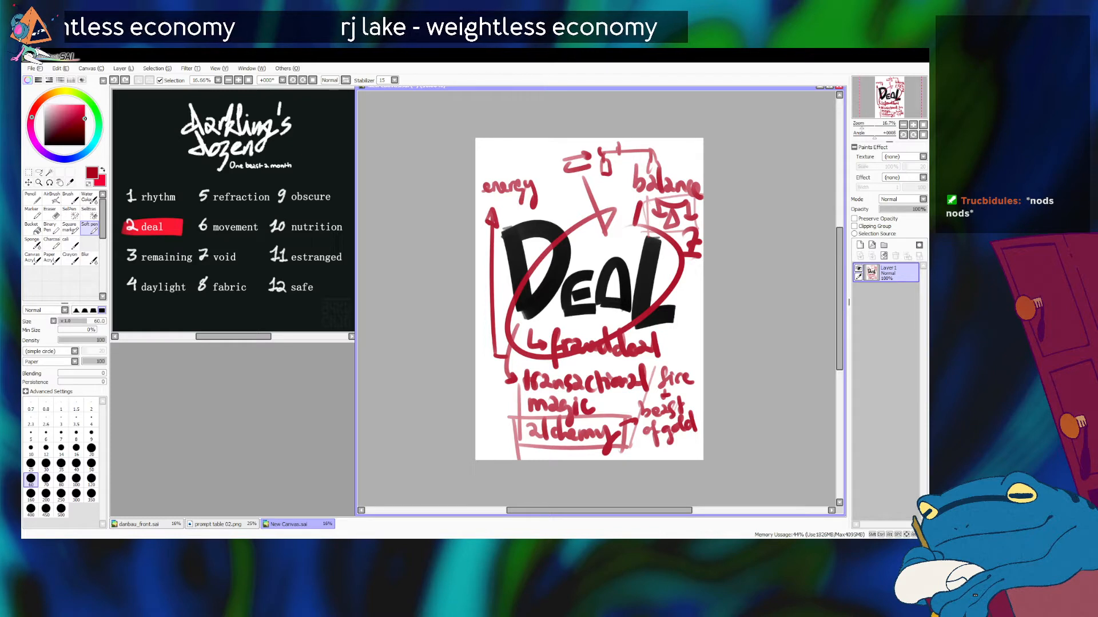
Step: Circle the word "energy", then underline "fraud deal" and link it to "fire" with a small downward arrow
{"action": "mouse_move", "coordinate": [499, 170]}
{"action": "left_mouse_down"}
{"action": "mouse_move", "coordinate": [538, 162]}
{"action": "mouse_move", "coordinate": [513, 225]}
{"action": "mouse_move", "coordinate": [486, 186]}
{"action": "mouse_move", "coordinate": [495, 227]}
{"action": "mouse_move", "coordinate": [512, 169]}
{"action": "mouse_move", "coordinate": [541, 179]}
{"action": "left_mouse_up"}
{"action": "key", "text": "ctrl+z"}
{"action": "mouse_move", "coordinate": [650, 363]}
{"action": "left_mouse_down"}
{"action": "mouse_move", "coordinate": [678, 440]}
{"action": "mouse_move", "coordinate": [670, 356]}
{"action": "mouse_move", "coordinate": [647, 375]}
{"action": "left_mouse_up"}
{"action": "key", "text": "ctrl+z"}
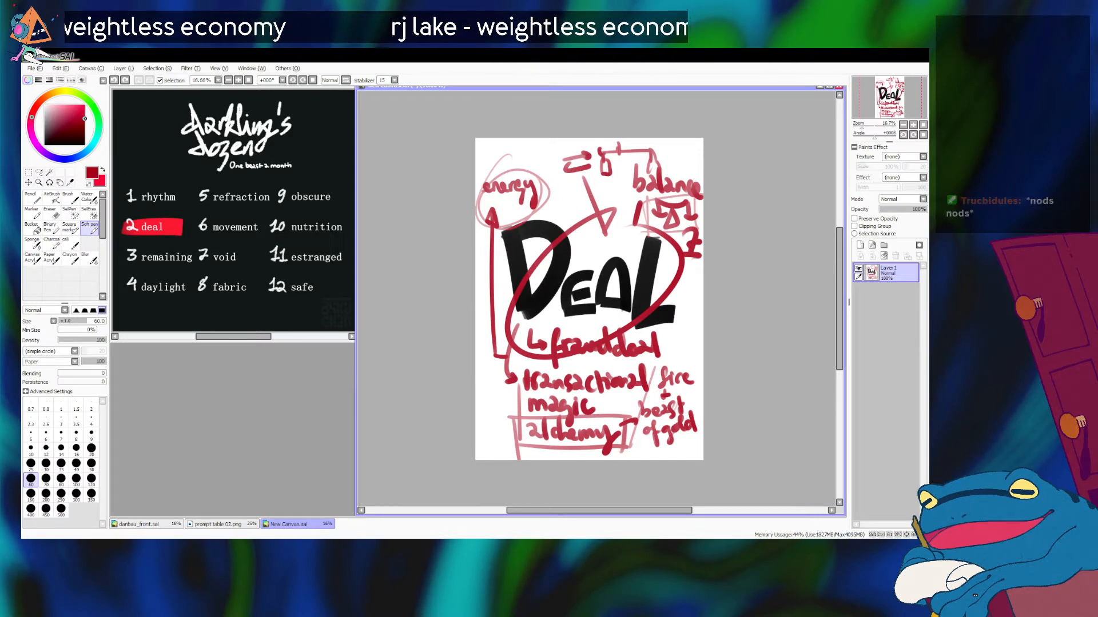
{"action": "key", "text": "ctrl+z"}
{"action": "mouse_move", "coordinate": [557, 367]}
{"action": "left_mouse_down"}
{"action": "mouse_move", "coordinate": [683, 348]}
{"action": "mouse_move", "coordinate": [665, 345]}
{"action": "mouse_move", "coordinate": [682, 360]}
{"action": "left_mouse_up"}
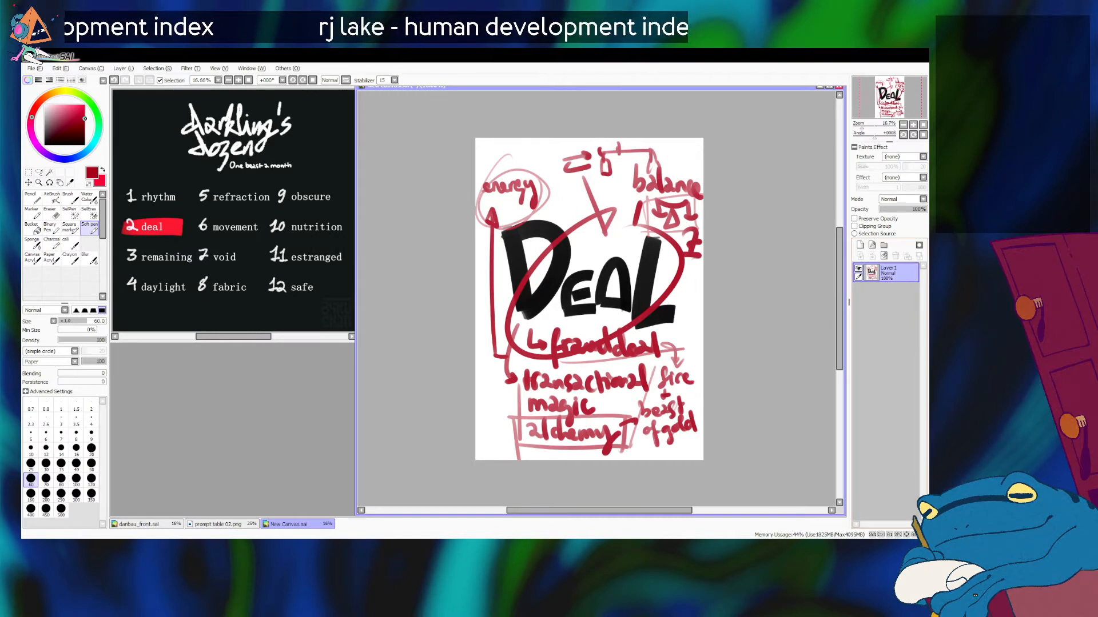
Step: Hide the brainstorm layer and write "Bird monster" with the bullet "songbird" on a new layer
{"action": "left_click", "coordinate": [858, 268]}
{"action": "left_click", "coordinate": [859, 244]}
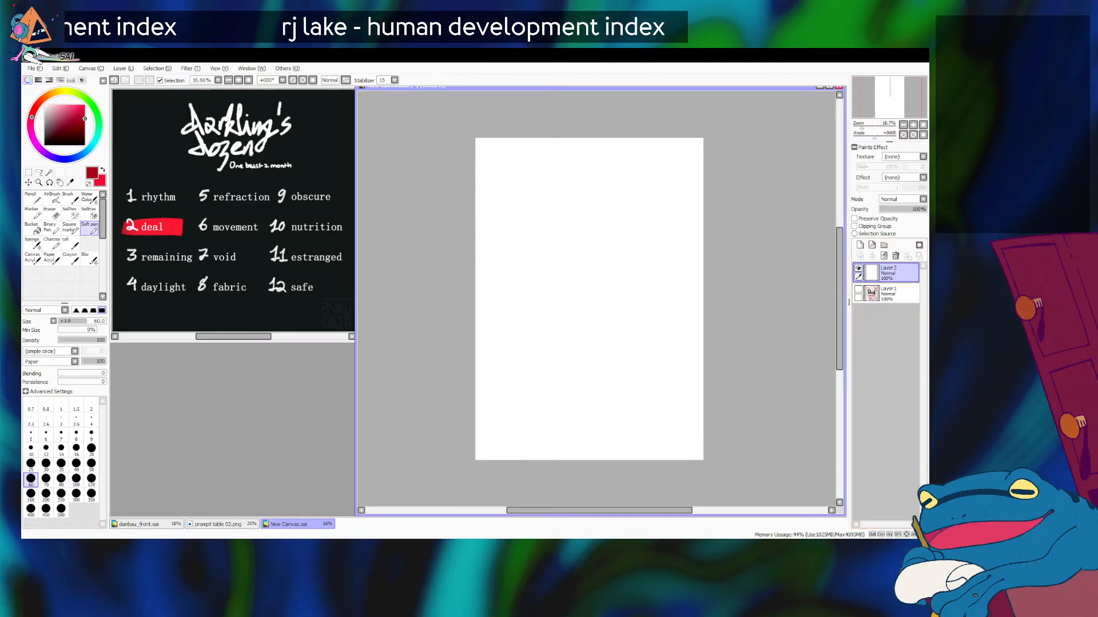
{"action": "mouse_move", "coordinate": [493, 150]}
{"action": "left_mouse_down"}
{"action": "mouse_move", "coordinate": [504, 171]}
{"action": "mouse_move", "coordinate": [587, 171]}
{"action": "mouse_move", "coordinate": [607, 155]}
{"action": "left_mouse_up"}
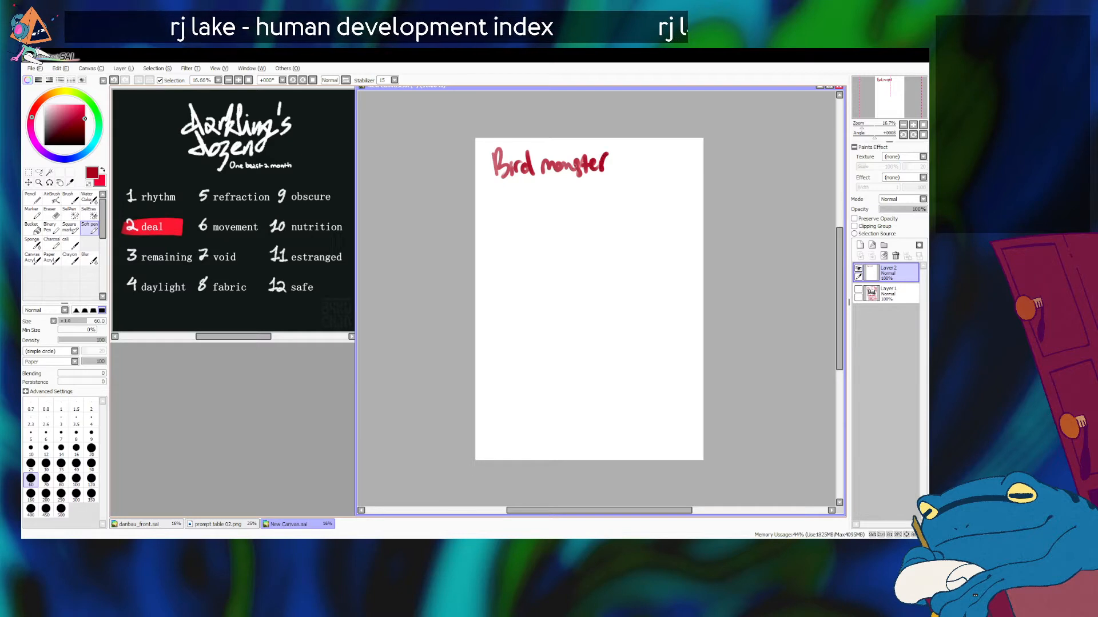
{"action": "mouse_move", "coordinate": [500, 205]}
{"action": "left_mouse_down"}
{"action": "mouse_move", "coordinate": [543, 200]}
{"action": "mouse_move", "coordinate": [544, 216]}
{"action": "mouse_move", "coordinate": [565, 191]}
{"action": "mouse_move", "coordinate": [589, 204]}
{"action": "left_mouse_up"}
{"action": "key", "text": "ctrl+z"}
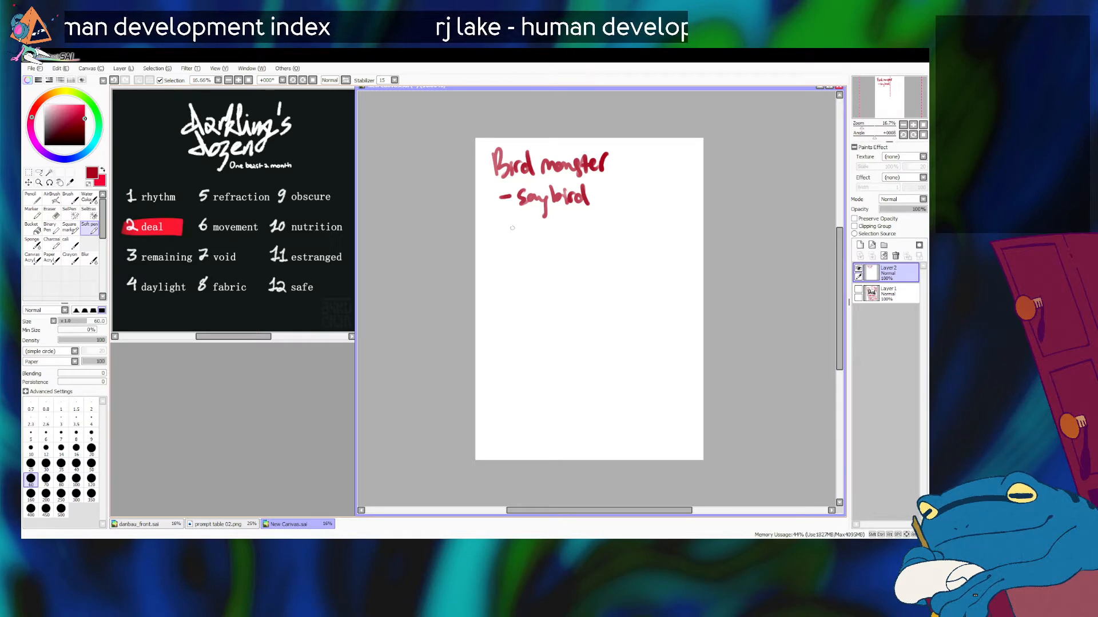
Step: Write the second bullet "burns itself & sacrifice its voice to turn into gold" under "songbird"
{"action": "mouse_move", "coordinate": [500, 226]}
{"action": "left_mouse_down"}
{"action": "mouse_move", "coordinate": [566, 235]}
{"action": "mouse_move", "coordinate": [594, 223]}
{"action": "mouse_move", "coordinate": [616, 245]}
{"action": "mouse_move", "coordinate": [622, 227]}
{"action": "left_mouse_up"}
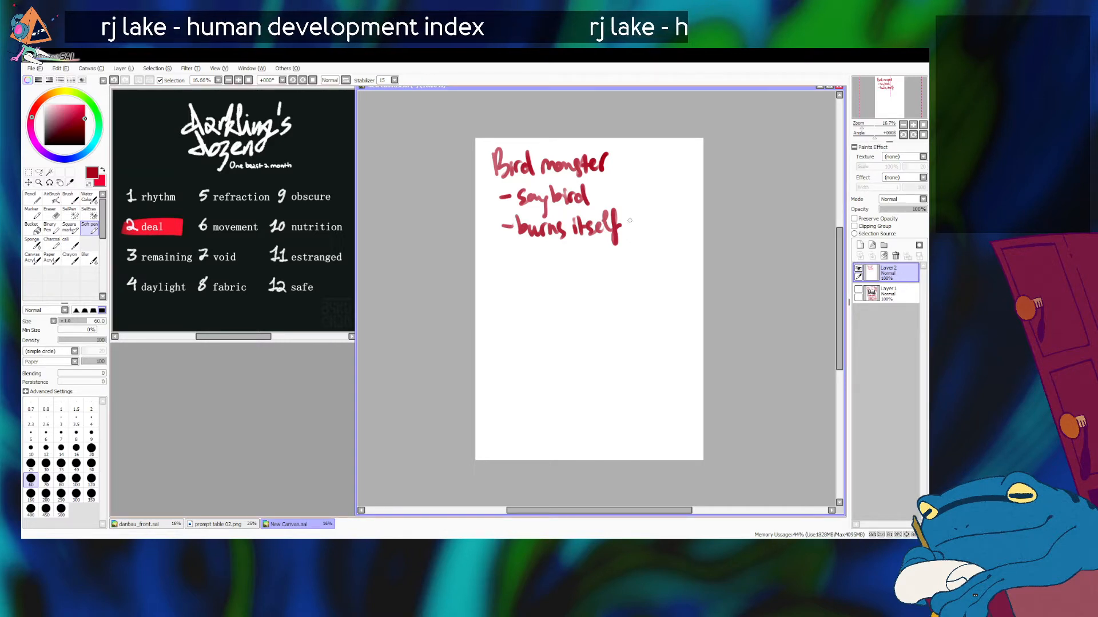
{"action": "mouse_move", "coordinate": [630, 222]}
{"action": "left_mouse_down"}
{"action": "mouse_move", "coordinate": [636, 209]}
{"action": "mouse_move", "coordinate": [636, 242]}
{"action": "left_mouse_up"}
{"action": "mouse_move", "coordinate": [529, 246]}
{"action": "left_mouse_down"}
{"action": "mouse_move", "coordinate": [559, 257]}
{"action": "mouse_move", "coordinate": [566, 243]}
{"action": "mouse_move", "coordinate": [563, 264]}
{"action": "mouse_move", "coordinate": [579, 248]}
{"action": "mouse_move", "coordinate": [615, 258]}
{"action": "mouse_move", "coordinate": [643, 246]}
{"action": "mouse_move", "coordinate": [664, 260]}
{"action": "left_mouse_up"}
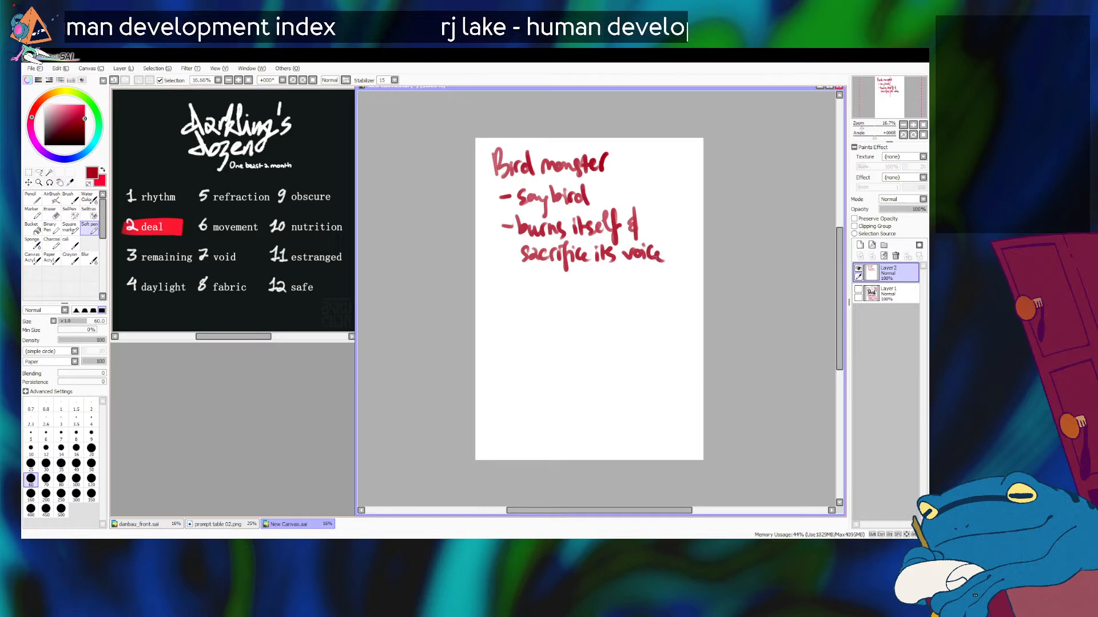
{"action": "mouse_move", "coordinate": [525, 281]}
{"action": "left_mouse_down"}
{"action": "mouse_move", "coordinate": [580, 284]}
{"action": "mouse_move", "coordinate": [586, 271]}
{"action": "mouse_move", "coordinate": [601, 287]}
{"action": "mouse_move", "coordinate": [629, 280]}
{"action": "mouse_move", "coordinate": [631, 298]}
{"action": "mouse_move", "coordinate": [657, 267]}
{"action": "mouse_move", "coordinate": [658, 290]}
{"action": "left_mouse_up"}
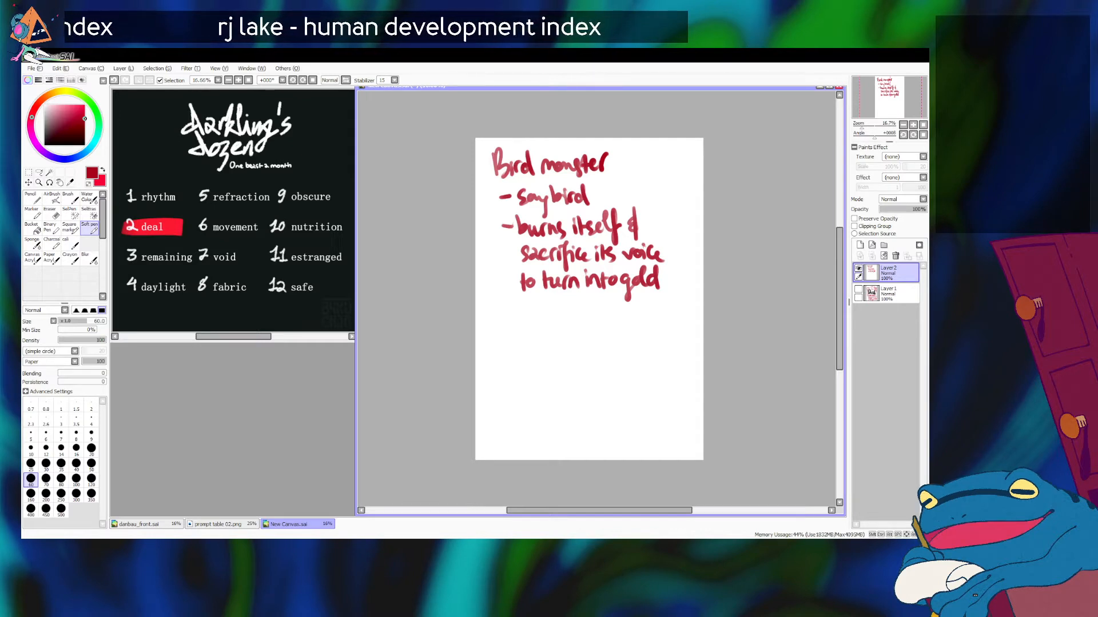
Step: Sketch a small side-view bird below the notes, with a round head, pointed beak, curved belly, raised wings and tail
{"action": "mouse_move", "coordinate": [569, 320]}
{"action": "left_mouse_down"}
{"action": "mouse_move", "coordinate": [528, 338]}
{"action": "mouse_move", "coordinate": [557, 337]}
{"action": "mouse_move", "coordinate": [523, 341]}
{"action": "mouse_move", "coordinate": [565, 357]}
{"action": "mouse_move", "coordinate": [573, 375]}
{"action": "mouse_move", "coordinate": [629, 335]}
{"action": "mouse_move", "coordinate": [630, 355]}
{"action": "mouse_move", "coordinate": [697, 369]}
{"action": "mouse_move", "coordinate": [689, 361]}
{"action": "left_mouse_up"}
{"action": "key", "text": "ctrl+z"}
{"action": "key", "text": "ctrl+z"}
{"action": "mouse_move", "coordinate": [559, 382]}
{"action": "left_mouse_down"}
{"action": "mouse_move", "coordinate": [635, 388]}
{"action": "mouse_move", "coordinate": [662, 377]}
{"action": "left_mouse_up"}
{"action": "left_click_drag", "start_coordinate": [658, 366], "coordinate": [660, 382]}
{"action": "mouse_move", "coordinate": [562, 374]}
{"action": "left_mouse_down"}
{"action": "mouse_move", "coordinate": [644, 301]}
{"action": "mouse_move", "coordinate": [640, 318]}
{"action": "mouse_move", "coordinate": [703, 321]}
{"action": "left_mouse_up"}
{"action": "left_click_drag", "start_coordinate": [622, 306], "coordinate": [701, 309]}
{"action": "left_click_drag", "start_coordinate": [627, 364], "coordinate": [704, 326]}
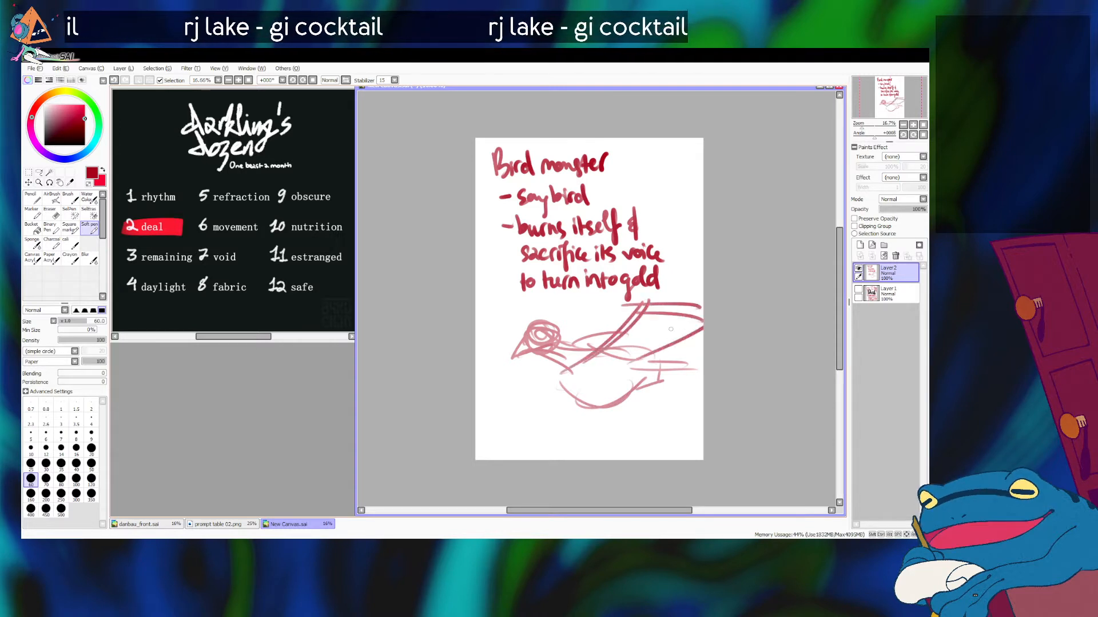
Step: Draw a thick circle on the bird's chest, with a heavy diagonal bar through it and small loops near the bar's ends
{"action": "mouse_move", "coordinate": [569, 344]}
{"action": "left_mouse_down"}
{"action": "mouse_move", "coordinate": [553, 356]}
{"action": "mouse_move", "coordinate": [574, 367]}
{"action": "mouse_move", "coordinate": [554, 359]}
{"action": "left_mouse_up"}
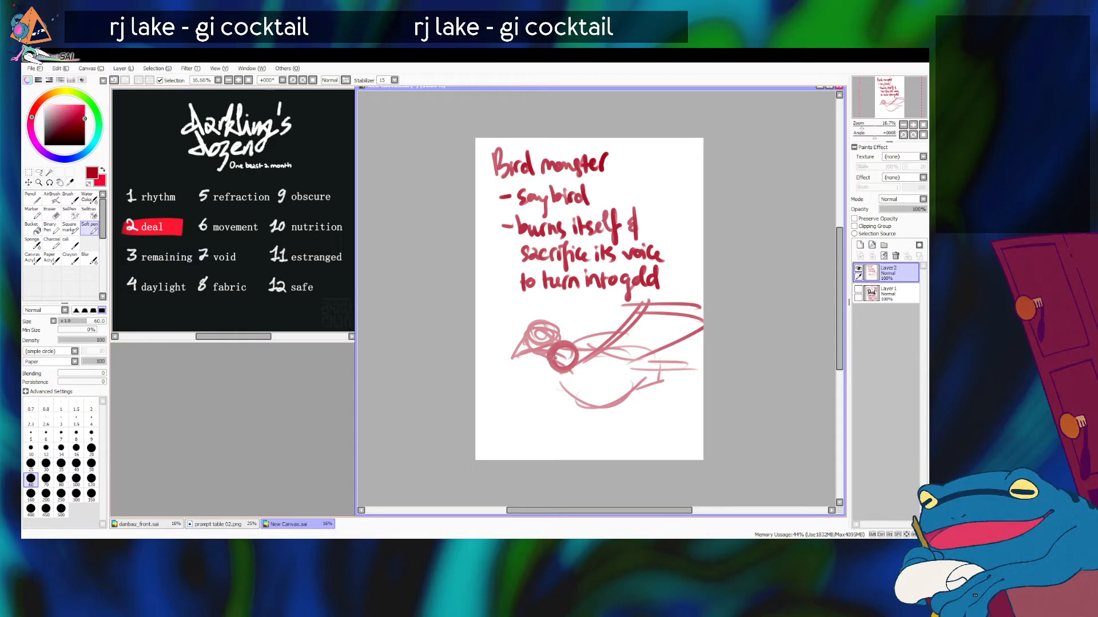
{"action": "mouse_move", "coordinate": [533, 409]}
{"action": "left_mouse_down"}
{"action": "mouse_move", "coordinate": [599, 305]}
{"action": "mouse_move", "coordinate": [533, 409]}
{"action": "mouse_move", "coordinate": [587, 310]}
{"action": "mouse_move", "coordinate": [539, 395]}
{"action": "left_mouse_up"}
{"action": "key", "text": "ctrl+z"}
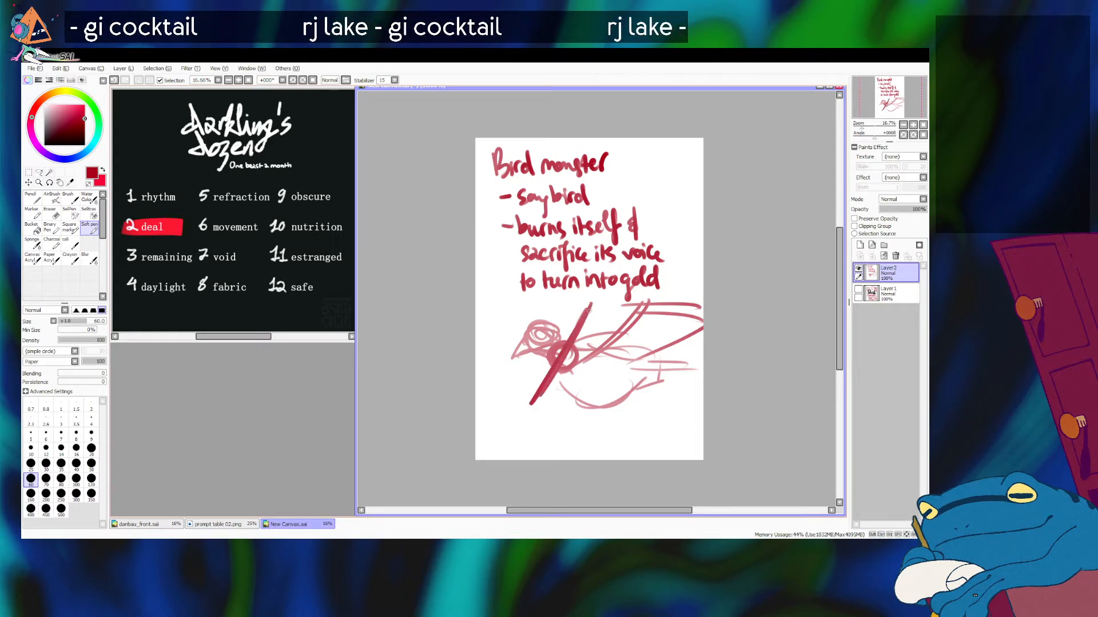
{"action": "left_click_drag", "start_coordinate": [592, 306], "coordinate": [564, 355]}
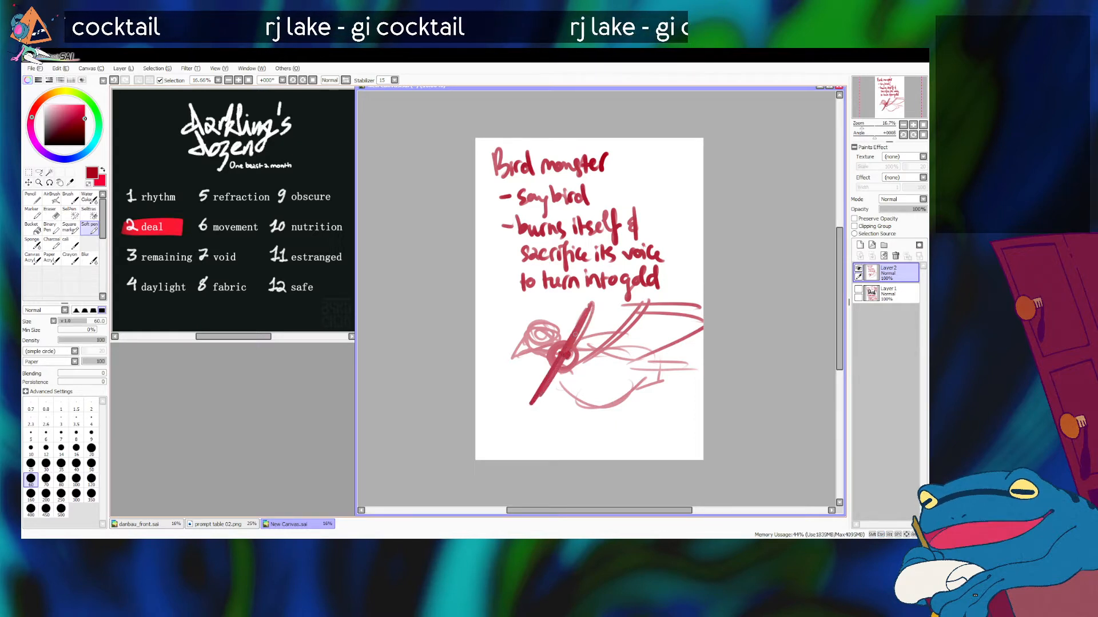
{"action": "mouse_move", "coordinate": [588, 307]}
{"action": "left_mouse_down"}
{"action": "mouse_move", "coordinate": [590, 324]}
{"action": "mouse_move", "coordinate": [592, 308]}
{"action": "left_mouse_up"}
{"action": "key", "text": "ctrl+z"}
{"action": "left_click_drag", "start_coordinate": [543, 374], "coordinate": [544, 370]}
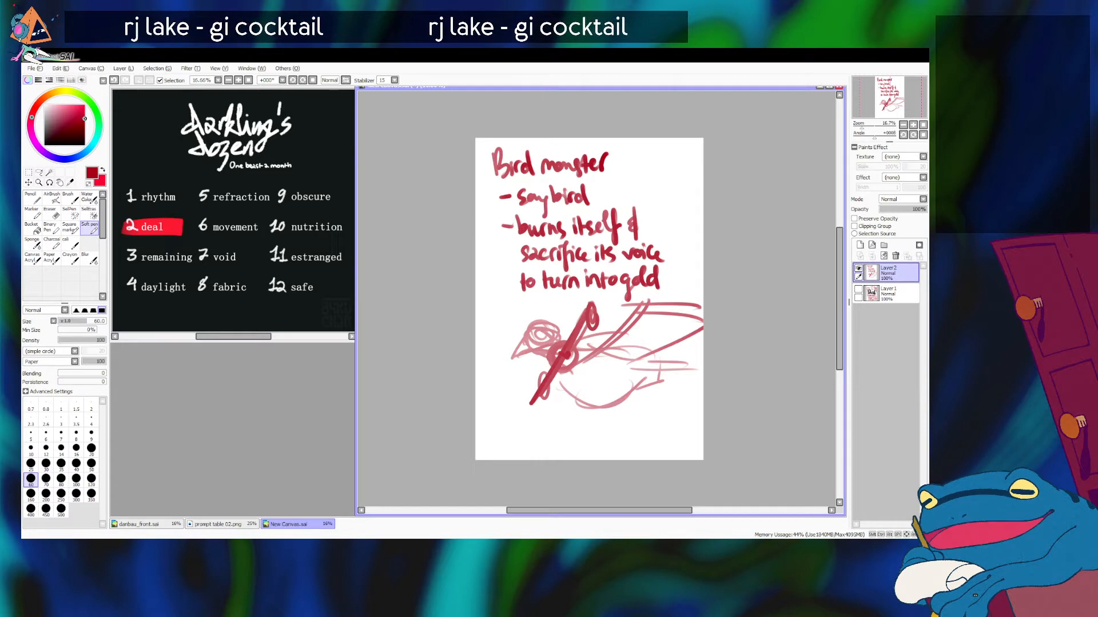
{"action": "left_click_drag", "start_coordinate": [556, 332], "coordinate": [587, 348]}
{"action": "left_click_drag", "start_coordinate": [551, 303], "coordinate": [626, 322]}
{"action": "left_click_drag", "start_coordinate": [534, 355], "coordinate": [593, 360]}
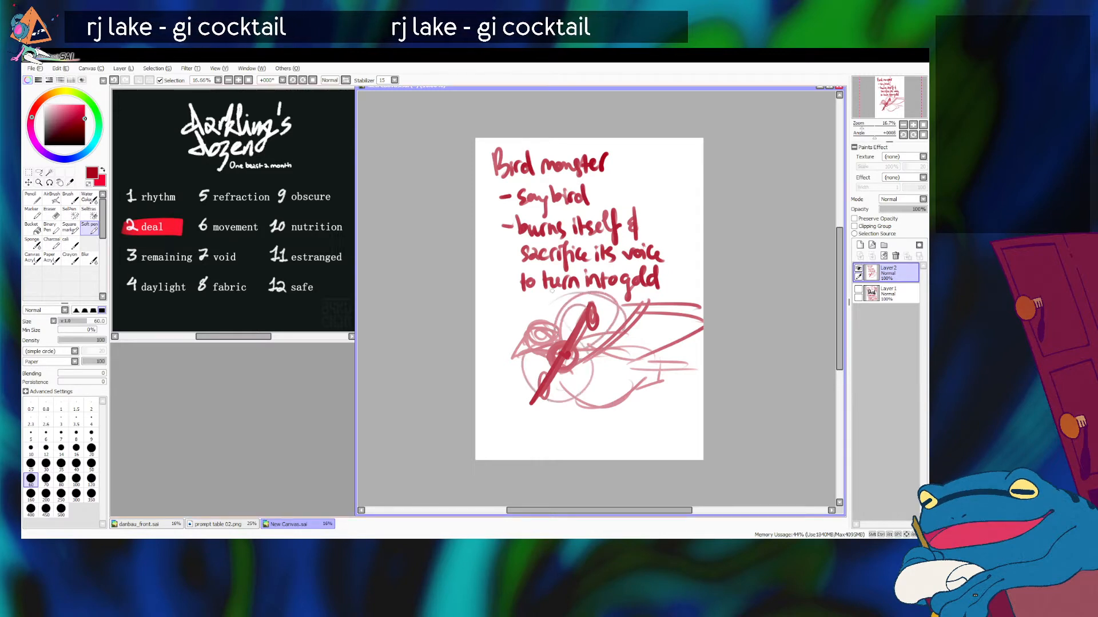
{"action": "key", "text": "ctrl+z"}
{"action": "key", "text": "ctrl+z"}
{"action": "key", "text": "ctrl+z"}
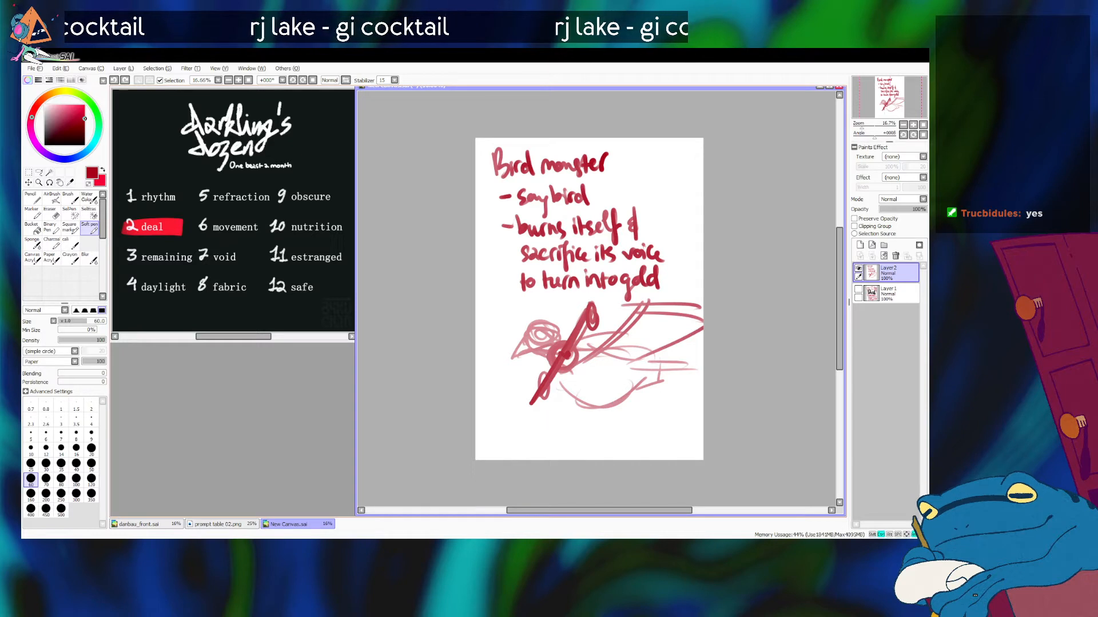
Step: Write the note "(add fucked up giant leg)" beneath the bird thumbnail
{"action": "mouse_move", "coordinate": [541, 417]}
{"action": "left_mouse_down"}
{"action": "mouse_move", "coordinate": [651, 420]}
{"action": "mouse_move", "coordinate": [655, 434]}
{"action": "mouse_move", "coordinate": [668, 409]}
{"action": "mouse_move", "coordinate": [695, 407]}
{"action": "left_mouse_up"}
{"action": "mouse_move", "coordinate": [636, 430]}
{"action": "left_mouse_down"}
{"action": "mouse_move", "coordinate": [633, 447]}
{"action": "mouse_move", "coordinate": [647, 440]}
{"action": "mouse_move", "coordinate": [656, 459]}
{"action": "left_mouse_up"}
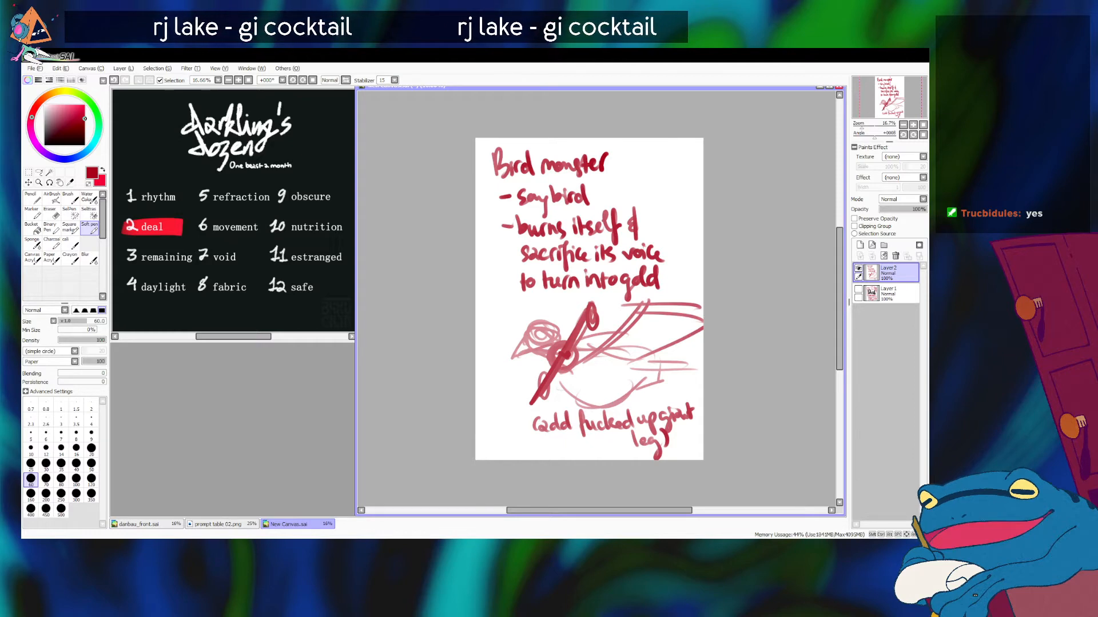
Step: Toggle layer visibility to review the "DEAL" brainstorm page, and return to the bird monster notes
{"action": "left_click", "coordinate": [858, 268]}
{"action": "left_click", "coordinate": [858, 289]}
{"action": "left_click", "coordinate": [858, 289]}
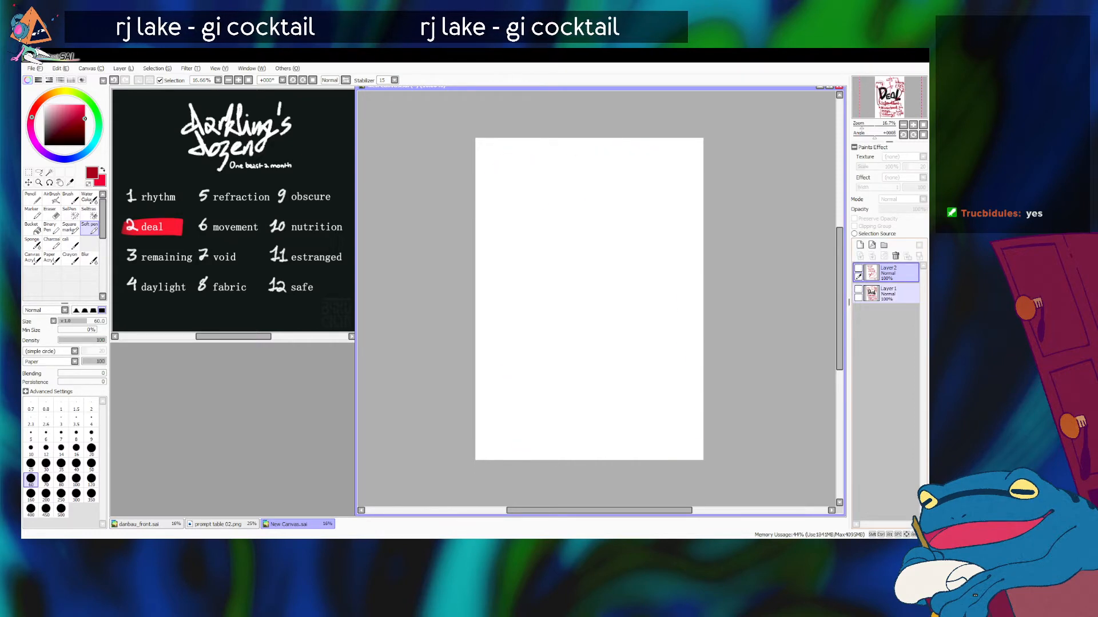
{"action": "left_click", "coordinate": [858, 290]}
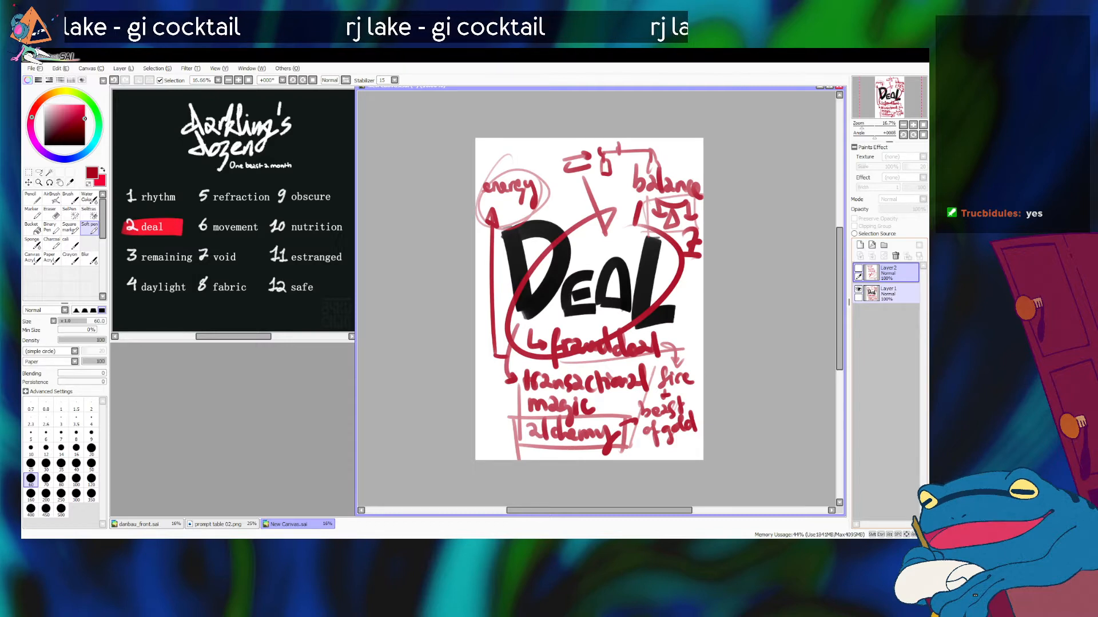
{"action": "left_click", "coordinate": [858, 289]}
{"action": "left_click", "coordinate": [858, 268]}
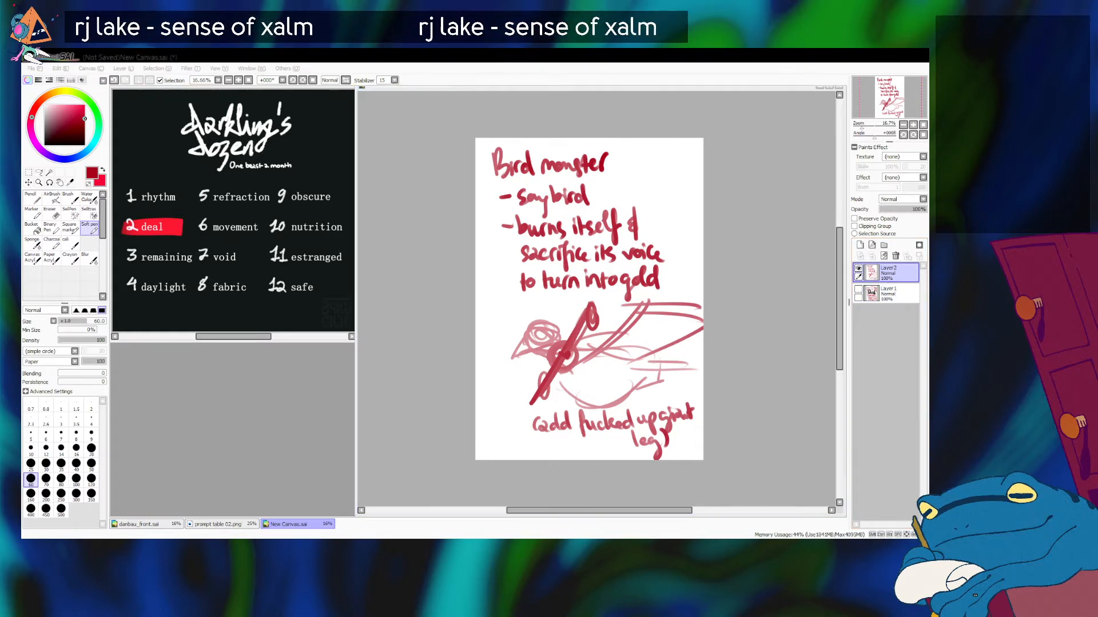
Step: Create a new blank canvas and move the bird notes window below the prompt list
{"action": "key", "text": "Return"}
{"action": "left_click_drag", "start_coordinate": [231, 93], "coordinate": [686, 142]}
{"action": "left_click", "coordinate": [297, 524]}
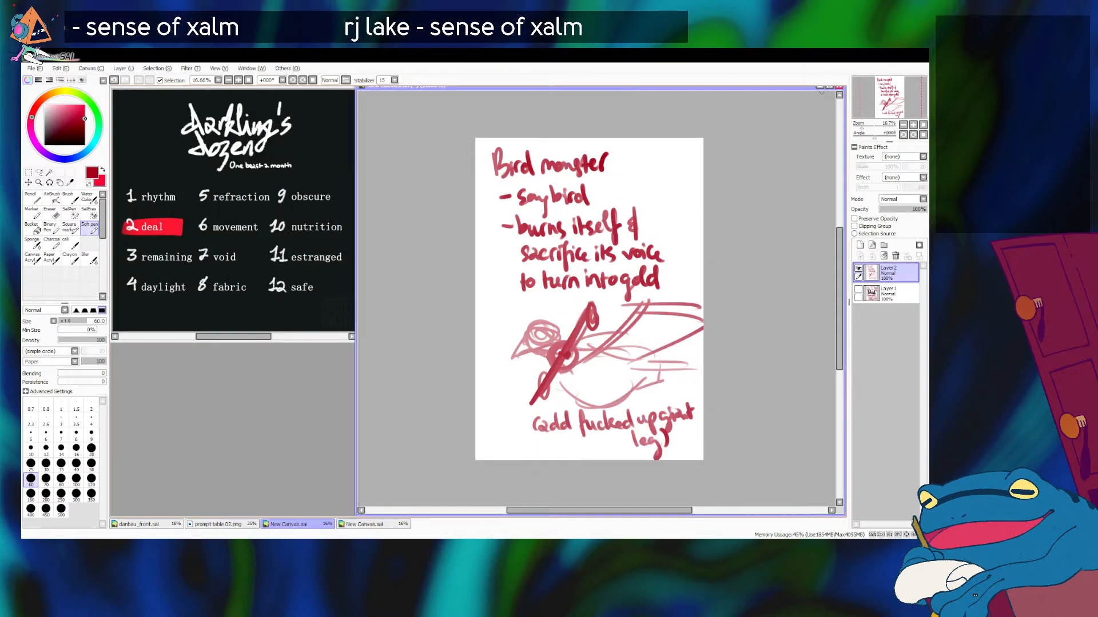
{"action": "left_click_drag", "start_coordinate": [457, 87], "coordinate": [210, 96]}
{"action": "left_click_drag", "start_coordinate": [598, 89], "coordinate": [364, 294]}
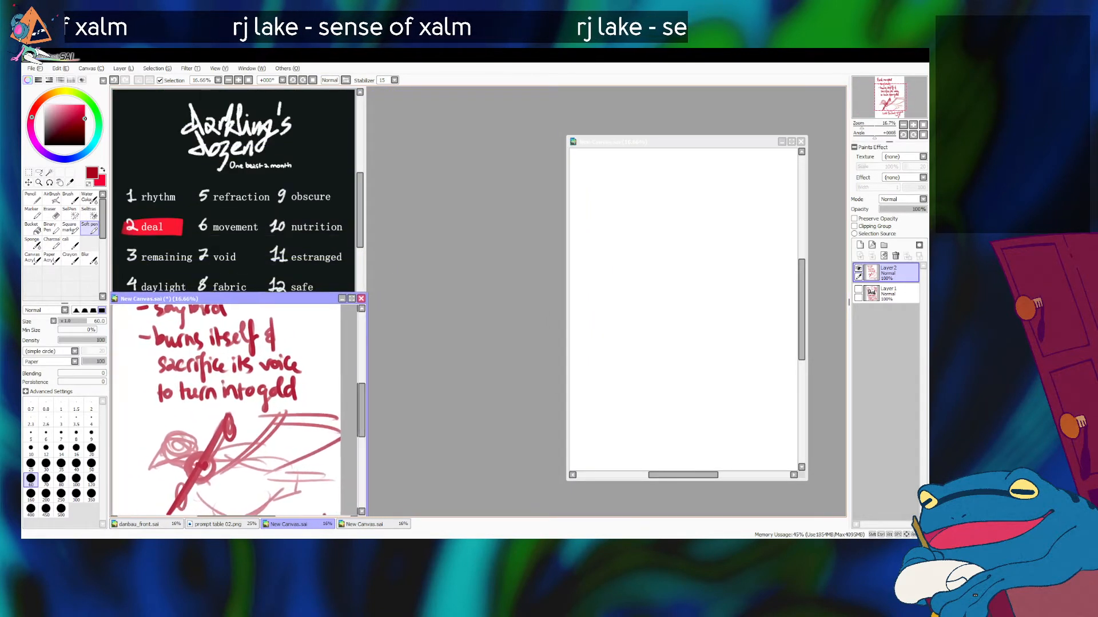
Step: Place the blank canvas window beside the references and enlarge it to fill the remaining workspace
{"action": "left_click_drag", "start_coordinate": [674, 141], "coordinate": [464, 86]}
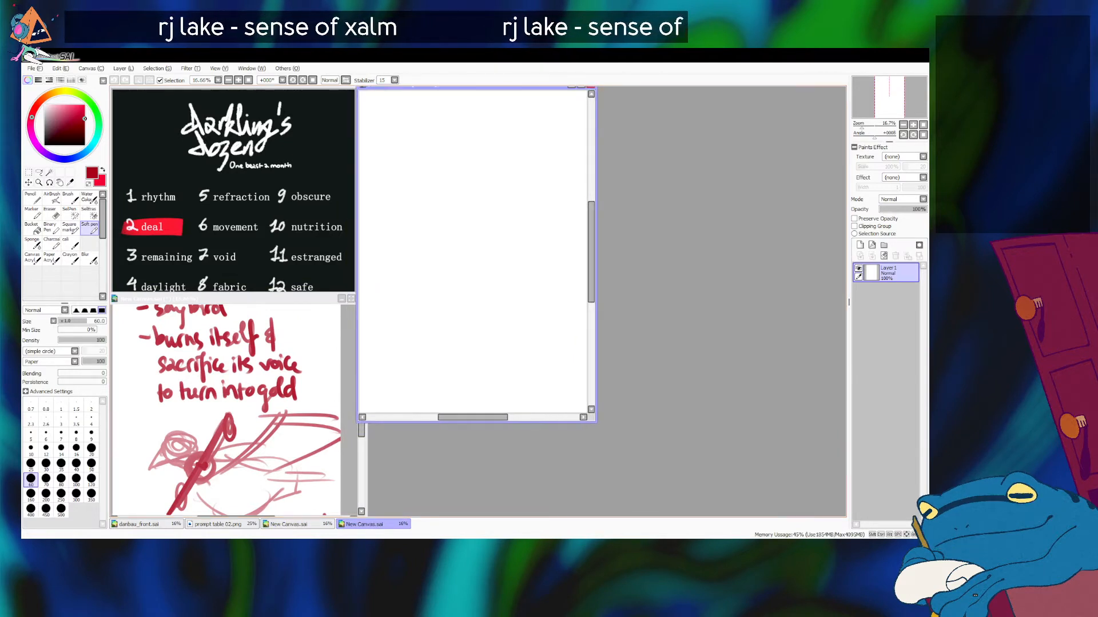
{"action": "left_click_drag", "start_coordinate": [596, 422], "coordinate": [845, 516]}
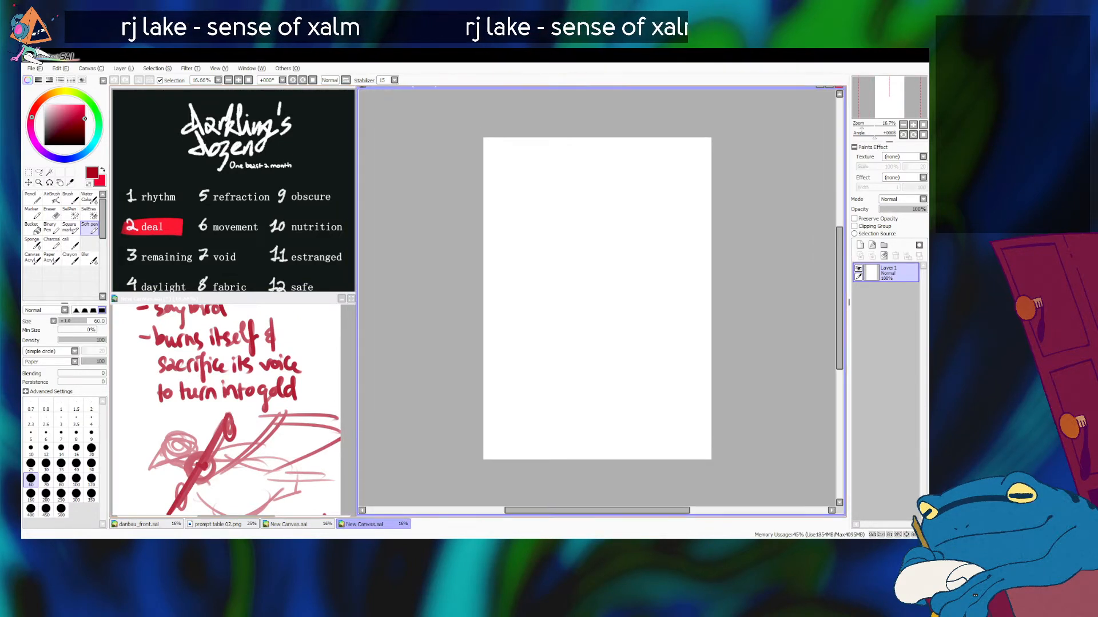
Step: Resize the bird notes window to fit under the full prompt list and zoom its page out to 8.33%
{"action": "left_click", "coordinate": [241, 299]}
{"action": "left_click_drag", "start_coordinate": [240, 294], "coordinate": [240, 333]}
{"action": "left_click_drag", "start_coordinate": [367, 423], "coordinate": [358, 423]}
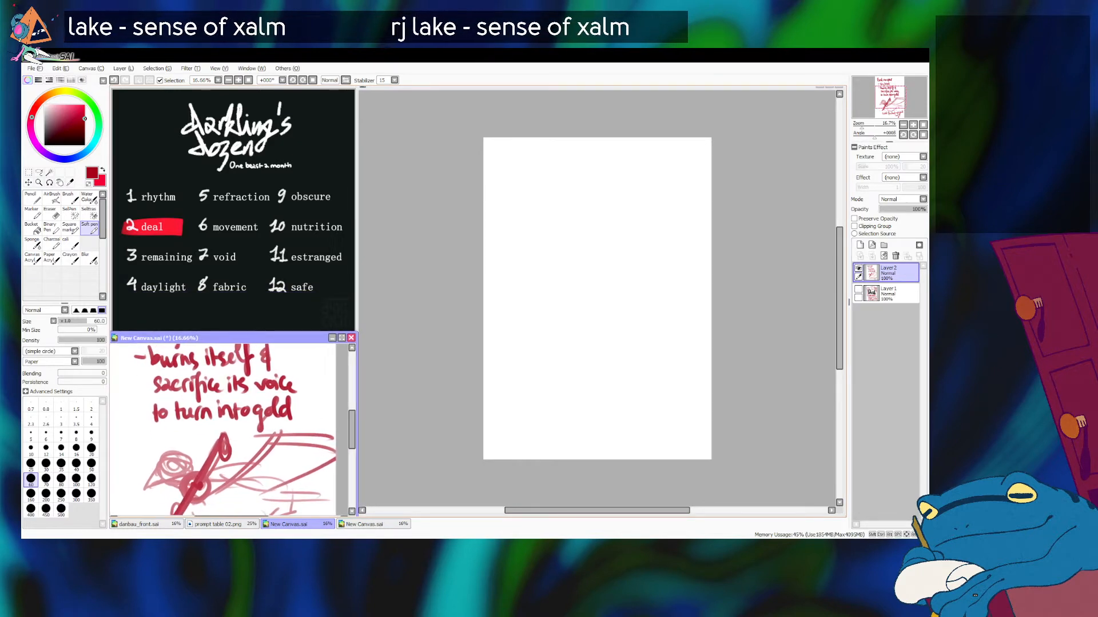
{"action": "left_click", "coordinate": [903, 124]}
{"action": "left_click", "coordinate": [903, 124]}
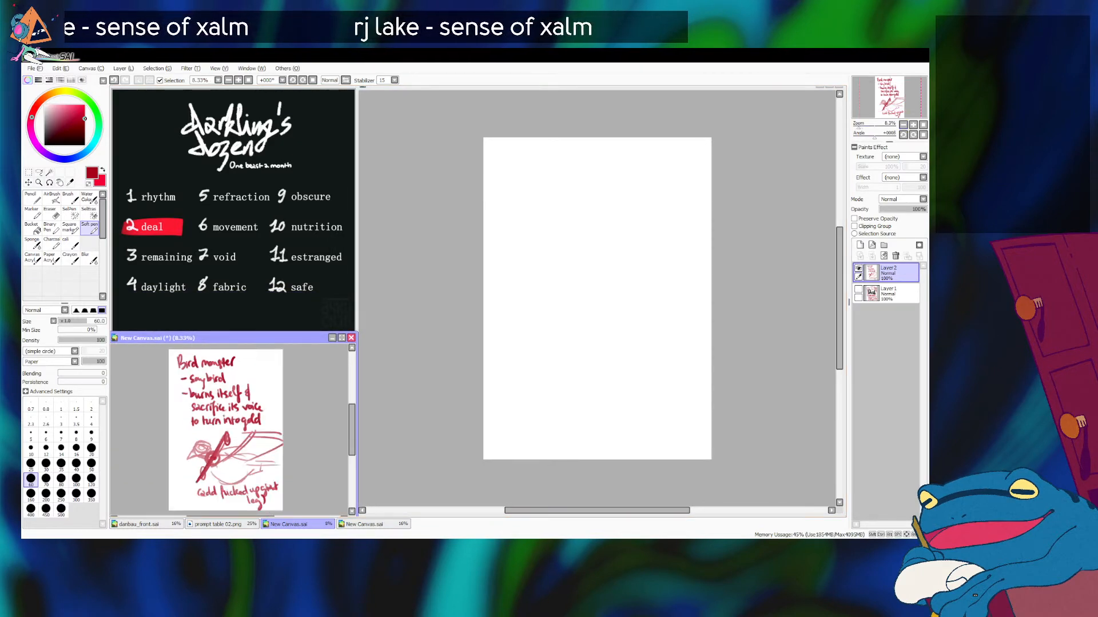
Step: Save the blank canvas as design_sketch.sai
{"action": "left_click", "coordinate": [629, 229]}
{"action": "key", "text": "ctrl+s"}
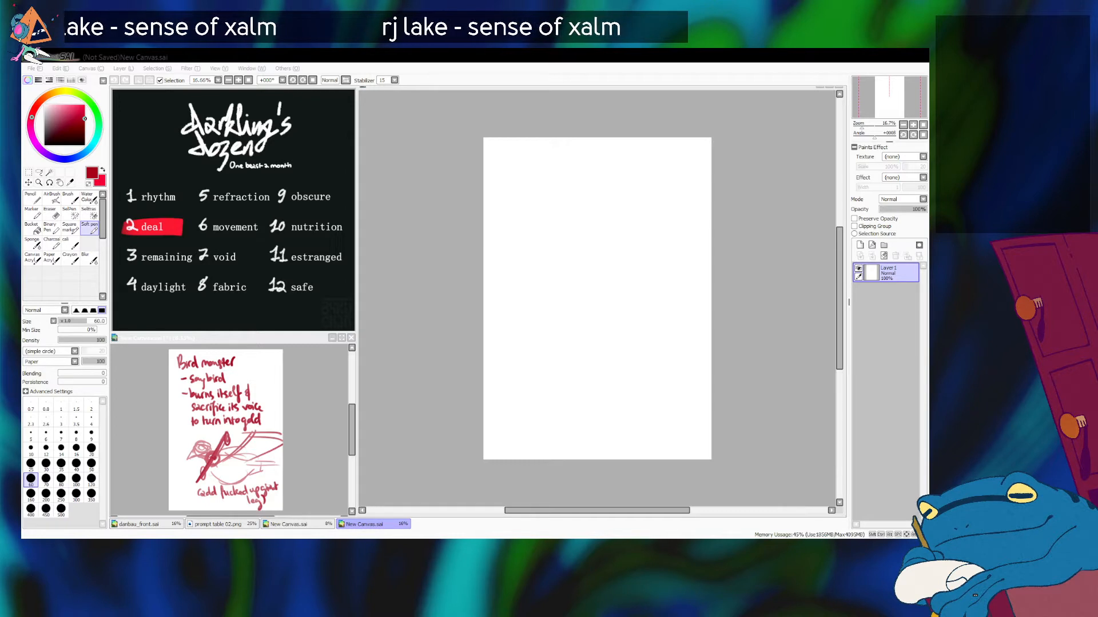
{"action": "key", "text": "Return"}
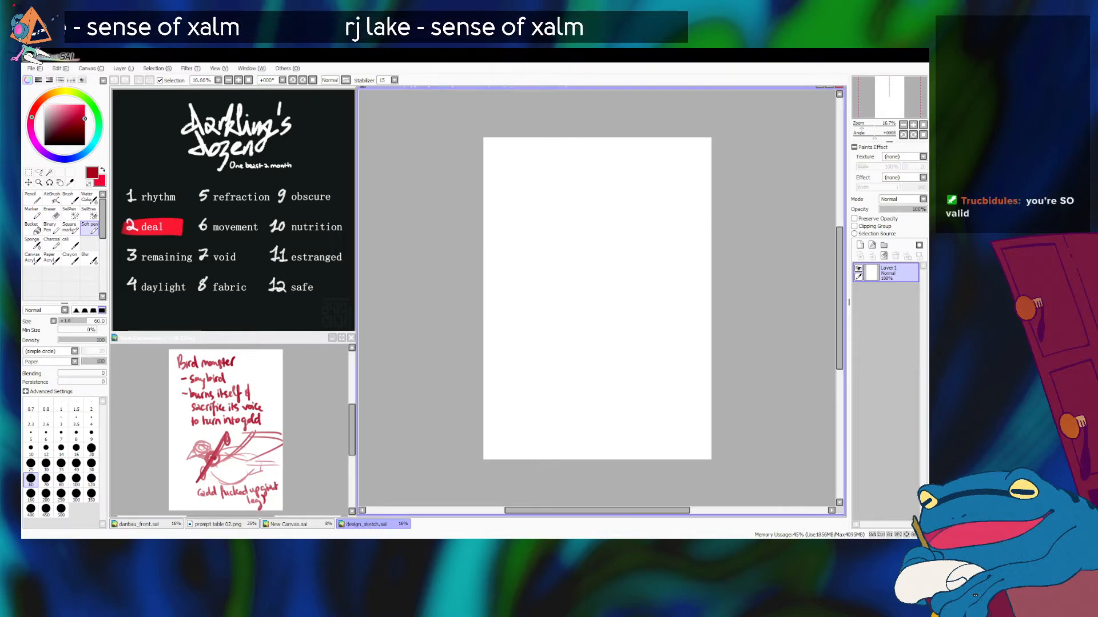
{"action": "left_click_drag", "start_coordinate": [862, 124], "coordinate": [861, 125]}
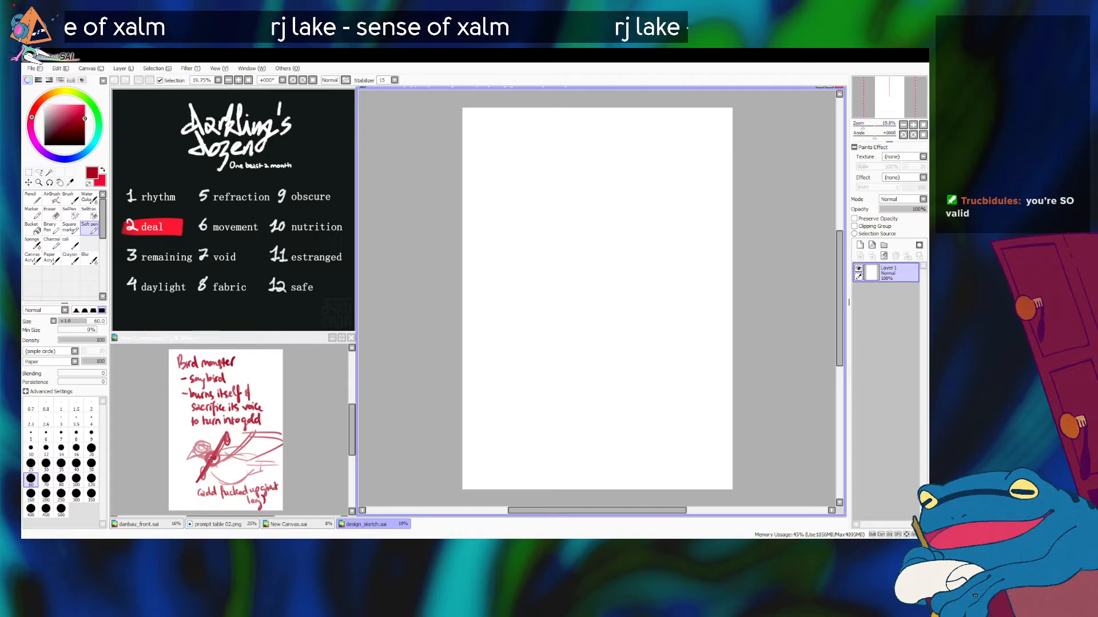
{"action": "key", "text": "bracketleft"}
{"action": "key", "text": "bracketleft"}
{"action": "key", "text": "bracketleft"}
{"action": "key", "text": "bracketright"}
{"action": "key", "text": "bracketright"}
{"action": "key", "text": "bracketright"}
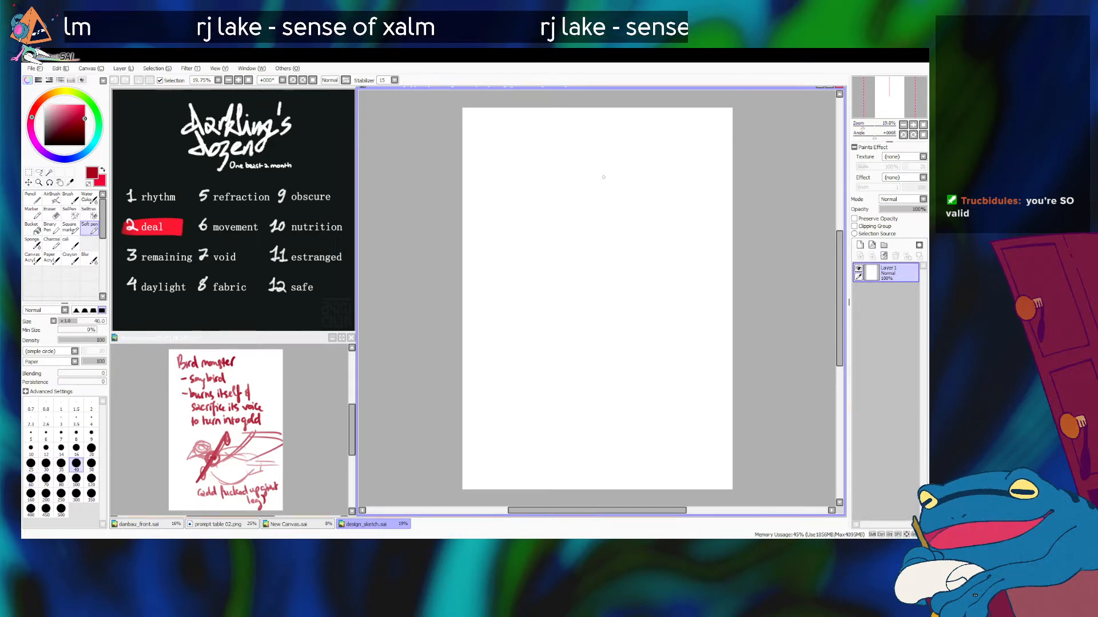
{"action": "key", "text": "bracketright"}
{"action": "key", "text": "bracketleft"}
{"action": "left_click_drag", "start_coordinate": [617, 165], "coordinate": [595, 190]}
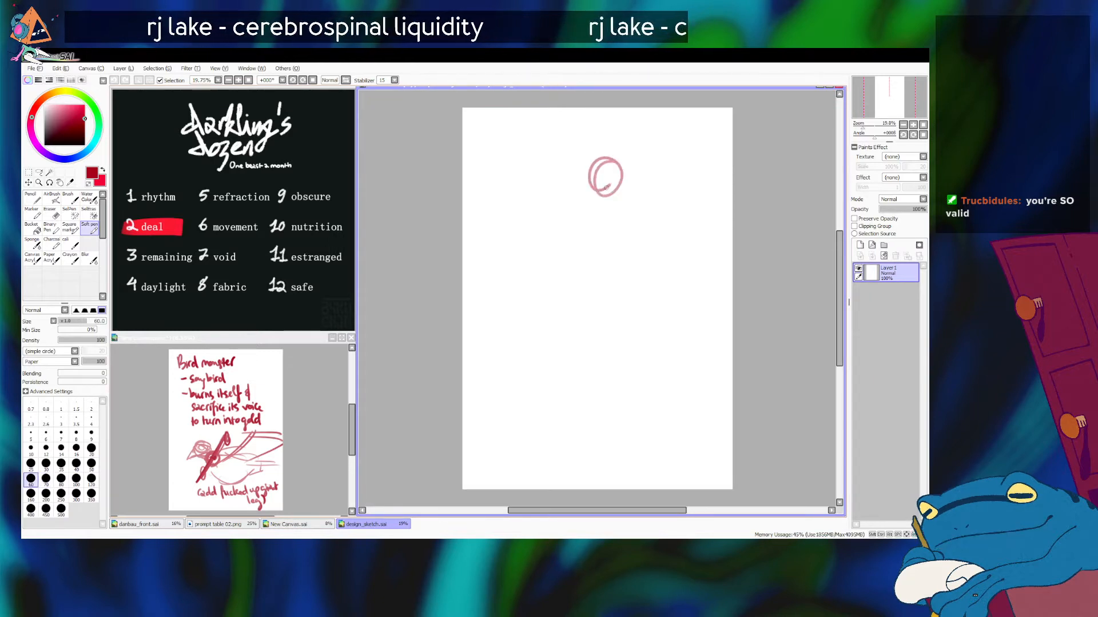
{"action": "key", "text": "ctrl+z"}
Step: Make the brighter red the drawing colour and settle the brush size on 60
{"action": "key", "text": "x"}
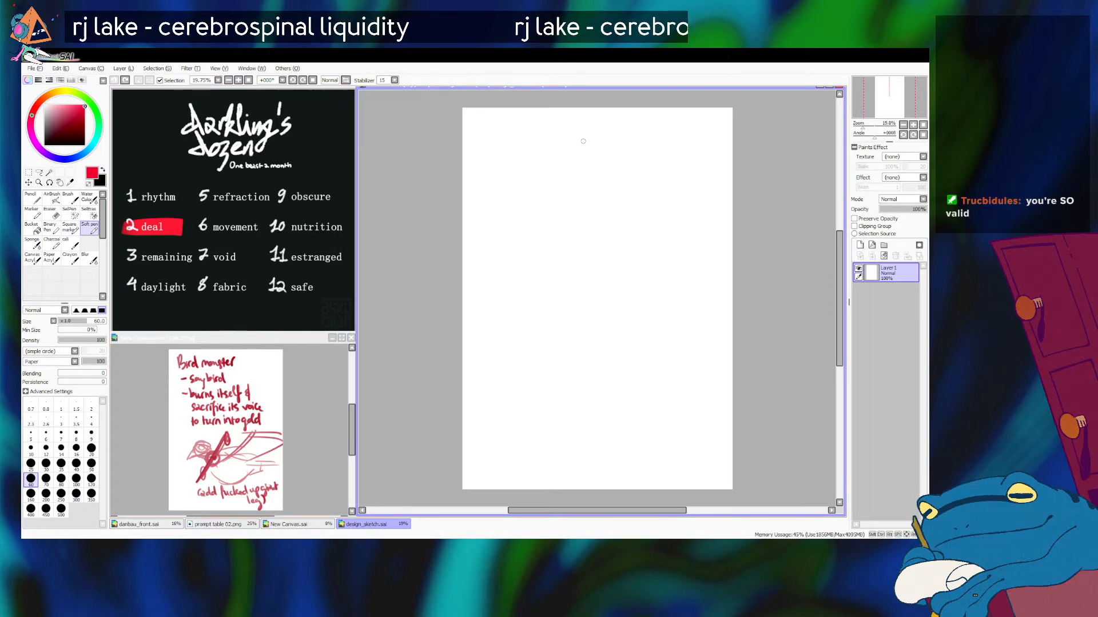
{"action": "key", "text": "bracketleft"}
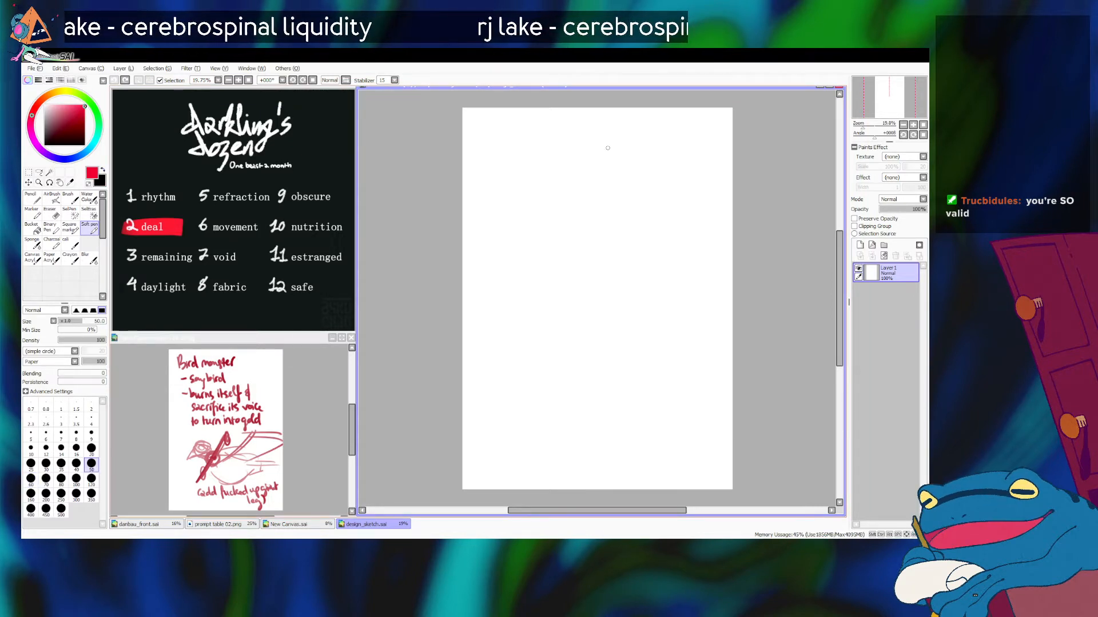
{"action": "mouse_move", "coordinate": [595, 167]}
{"action": "left_mouse_down"}
{"action": "mouse_move", "coordinate": [588, 159]}
{"action": "mouse_move", "coordinate": [579, 174]}
{"action": "mouse_move", "coordinate": [606, 153]}
{"action": "left_mouse_up"}
{"action": "key", "text": "ctrl+z"}
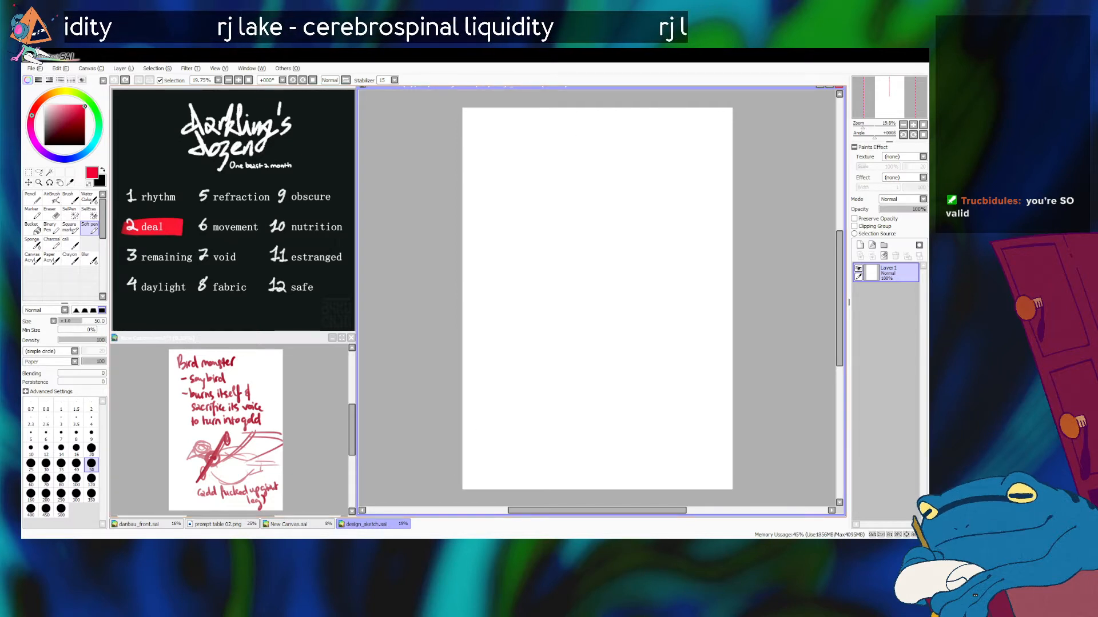
{"action": "key", "text": "bracketright"}
{"action": "key", "text": "bracketright"}
{"action": "key", "text": "bracketleft"}
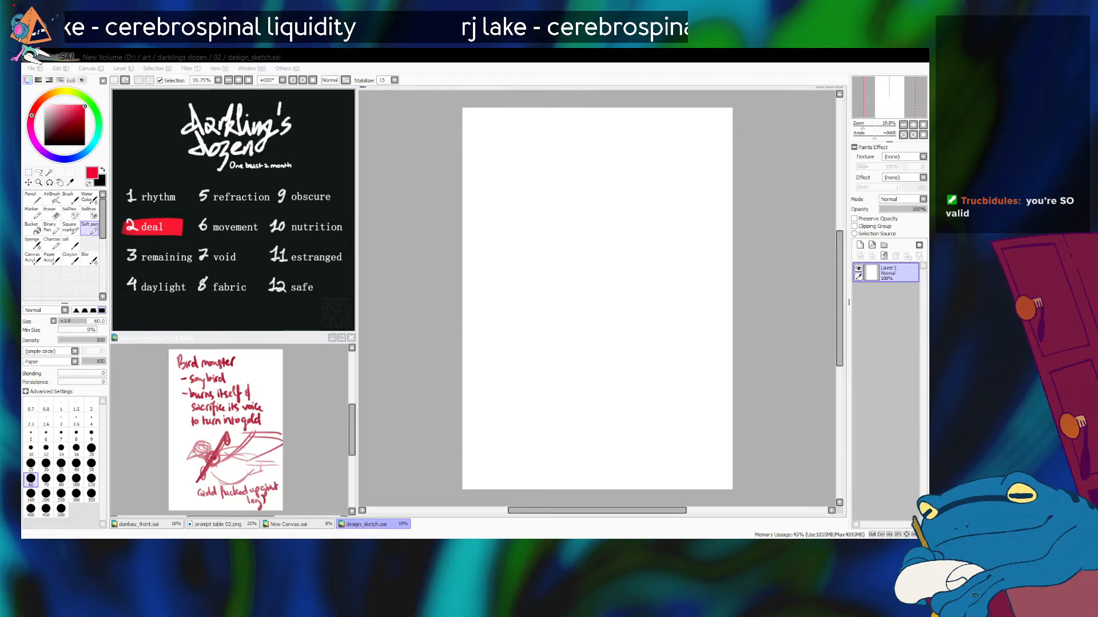
{"action": "left_click", "coordinate": [610, 196]}
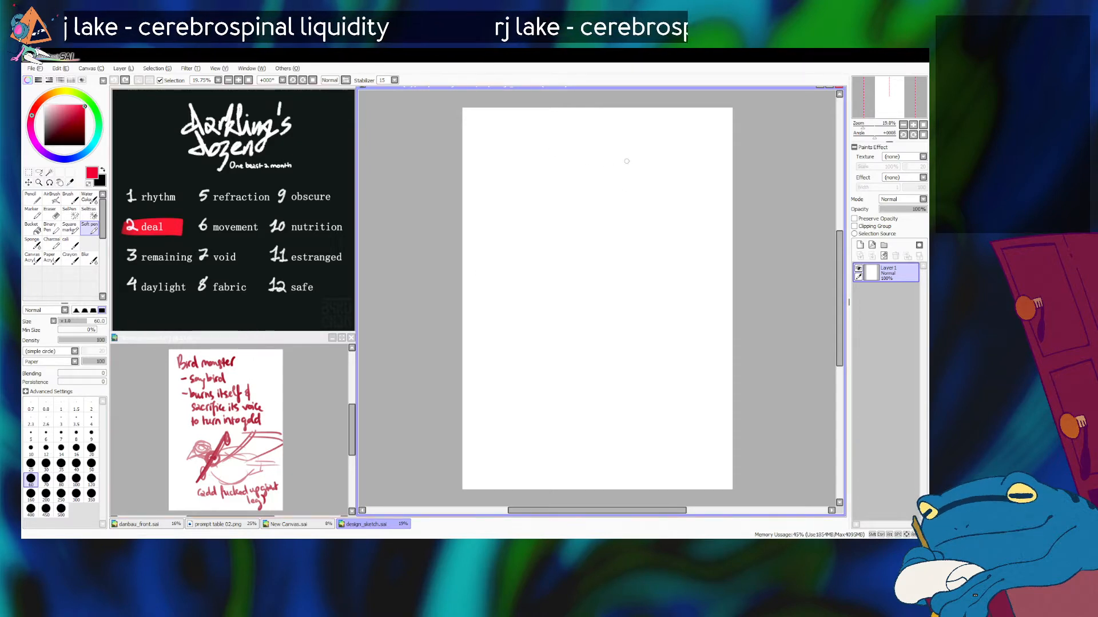
{"action": "key", "text": "alt+Tab"}
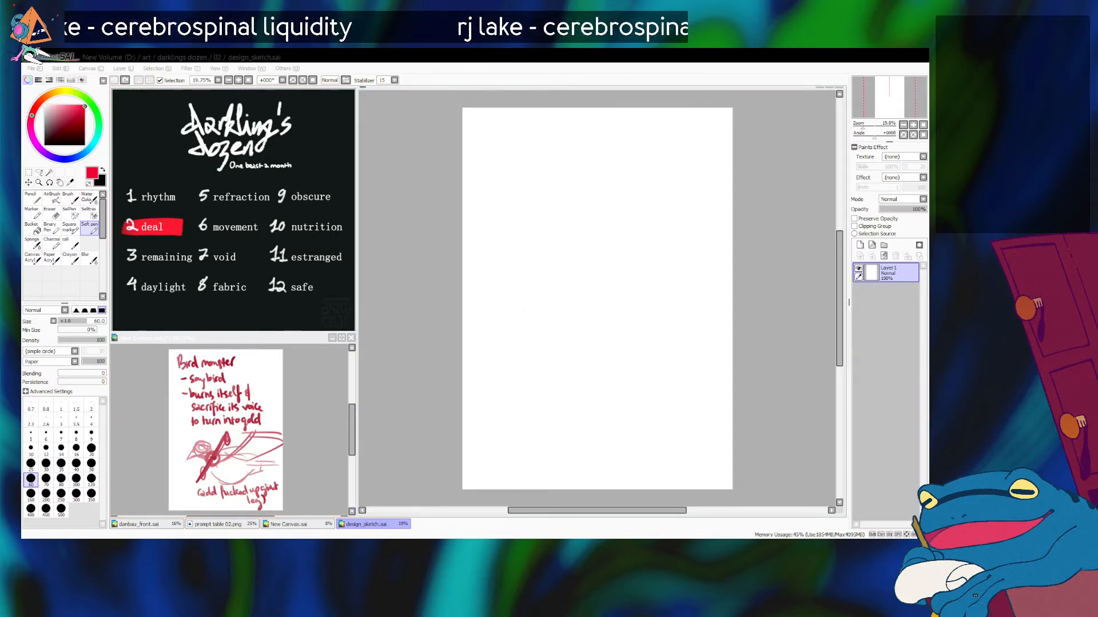
{"action": "key", "text": "alt+Tab"}
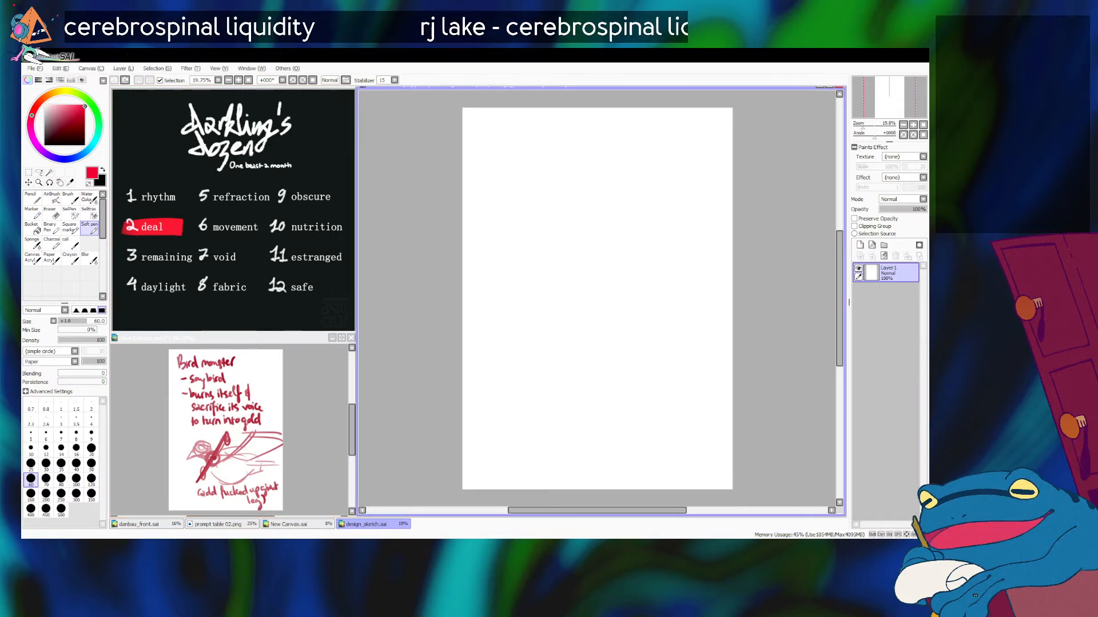
Step: Sketch a small head circle near the page's upper middle, with the chest line and rounded belly of an upright bird
{"action": "mouse_move", "coordinate": [595, 151]}
{"action": "left_mouse_down"}
{"action": "mouse_move", "coordinate": [577, 155]}
{"action": "mouse_move", "coordinate": [590, 184]}
{"action": "mouse_move", "coordinate": [587, 159]}
{"action": "mouse_move", "coordinate": [601, 174]}
{"action": "mouse_move", "coordinate": [590, 262]}
{"action": "left_mouse_up"}
{"action": "key", "text": "ctrl+z"}
{"action": "key", "text": "ctrl+z"}
{"action": "mouse_move", "coordinate": [593, 196]}
{"action": "left_mouse_down"}
{"action": "mouse_move", "coordinate": [577, 290]}
{"action": "mouse_move", "coordinate": [581, 214]}
{"action": "mouse_move", "coordinate": [557, 279]}
{"action": "left_mouse_up"}
{"action": "key", "text": "ctrl+z"}
{"action": "mouse_move", "coordinate": [571, 218]}
{"action": "left_mouse_down"}
{"action": "mouse_move", "coordinate": [553, 251]}
{"action": "mouse_move", "coordinate": [590, 299]}
{"action": "left_mouse_up"}
{"action": "left_click_drag", "start_coordinate": [553, 261], "coordinate": [611, 315]}
Step: Draw the bird's long sloping back from the head down to a short, pointed tail that meets the belly
{"action": "left_click_drag", "start_coordinate": [599, 185], "coordinate": [649, 286]}
{"action": "left_click_drag", "start_coordinate": [630, 222], "coordinate": [653, 311]}
{"action": "left_click_drag", "start_coordinate": [632, 246], "coordinate": [657, 327]}
{"action": "left_click_drag", "start_coordinate": [647, 278], "coordinate": [655, 326]}
{"action": "mouse_move", "coordinate": [655, 326]}
{"action": "left_mouse_down"}
{"action": "mouse_move", "coordinate": [600, 316]}
{"action": "mouse_move", "coordinate": [640, 314]}
{"action": "left_mouse_up"}
{"action": "left_click_drag", "start_coordinate": [647, 296], "coordinate": [625, 331]}
Step: Discard the long leg line, enlarge the head with loose outer circles and add a short slanted beak stroke beside it
{"action": "left_click_drag", "start_coordinate": [554, 246], "coordinate": [569, 395]}
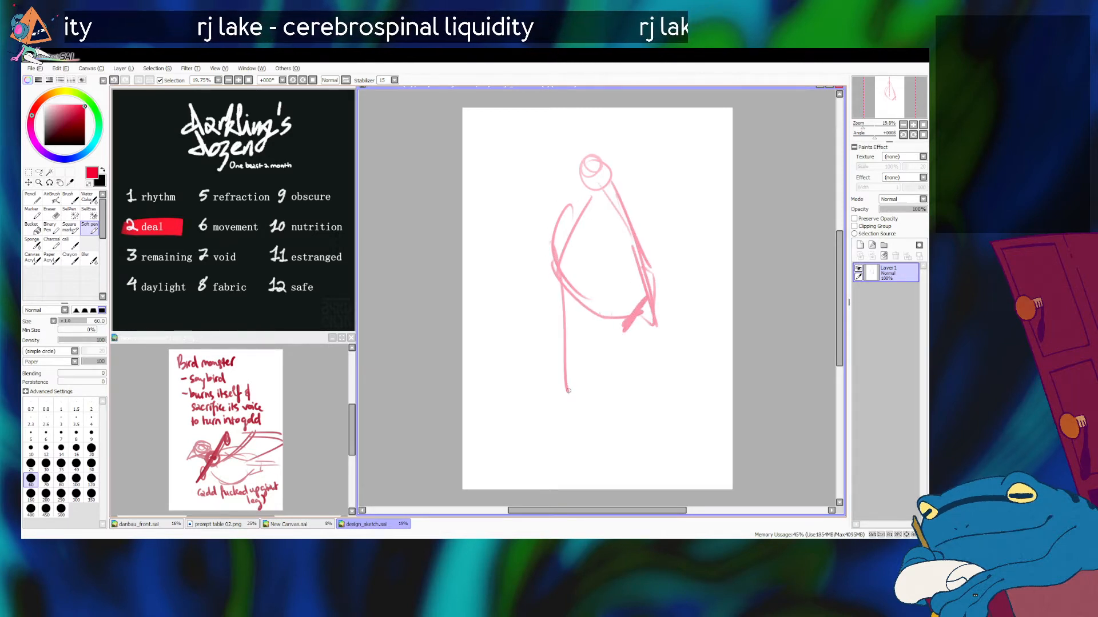
{"action": "key", "text": "ctrl+z"}
{"action": "left_click_drag", "start_coordinate": [581, 164], "coordinate": [585, 204]}
{"action": "key", "text": "ctrl+z"}
{"action": "mouse_move", "coordinate": [567, 168]}
{"action": "left_mouse_down"}
{"action": "mouse_move", "coordinate": [583, 223]}
{"action": "mouse_move", "coordinate": [586, 204]}
{"action": "mouse_move", "coordinate": [561, 166]}
{"action": "mouse_move", "coordinate": [578, 144]}
{"action": "mouse_move", "coordinate": [603, 155]}
{"action": "mouse_move", "coordinate": [605, 177]}
{"action": "mouse_move", "coordinate": [572, 193]}
{"action": "mouse_move", "coordinate": [569, 169]}
{"action": "mouse_move", "coordinate": [593, 154]}
{"action": "mouse_move", "coordinate": [619, 160]}
{"action": "mouse_move", "coordinate": [597, 192]}
{"action": "mouse_move", "coordinate": [597, 150]}
{"action": "mouse_move", "coordinate": [623, 181]}
{"action": "mouse_move", "coordinate": [602, 193]}
{"action": "mouse_move", "coordinate": [583, 182]}
{"action": "mouse_move", "coordinate": [586, 171]}
{"action": "mouse_move", "coordinate": [607, 169]}
{"action": "mouse_move", "coordinate": [584, 216]}
{"action": "left_mouse_up"}
{"action": "key", "text": "ctrl+z"}
{"action": "key", "text": "ctrl+z"}
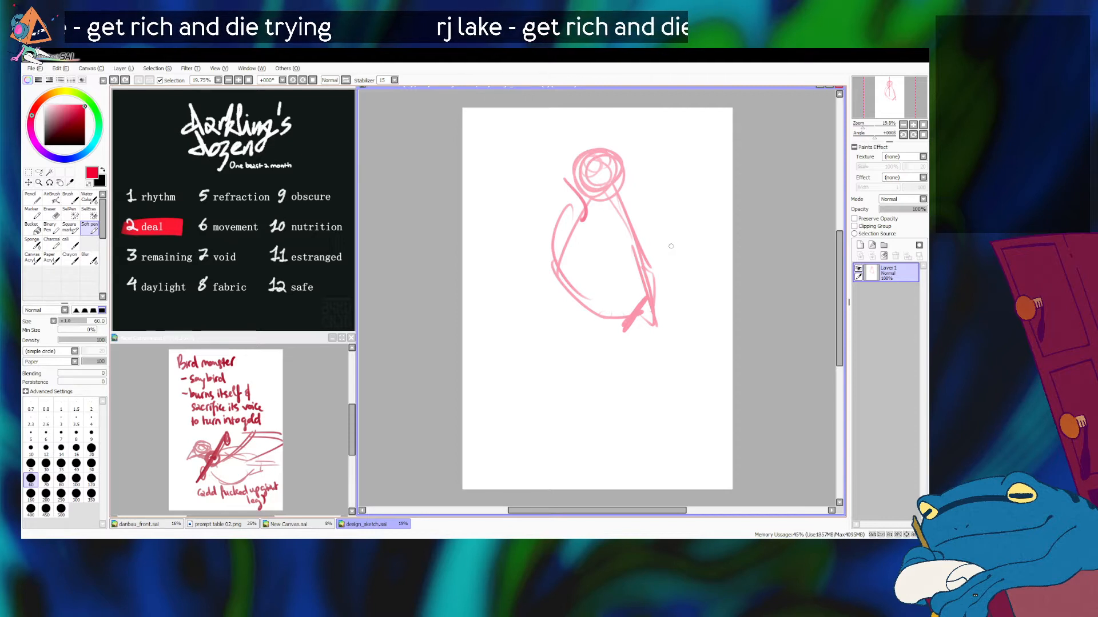
{"action": "left_click_drag", "start_coordinate": [592, 199], "coordinate": [560, 267]}
{"action": "key", "text": "ctrl+z"}
{"action": "left_click_drag", "start_coordinate": [593, 187], "coordinate": [566, 267]}
{"action": "key", "text": "ctrl+z"}
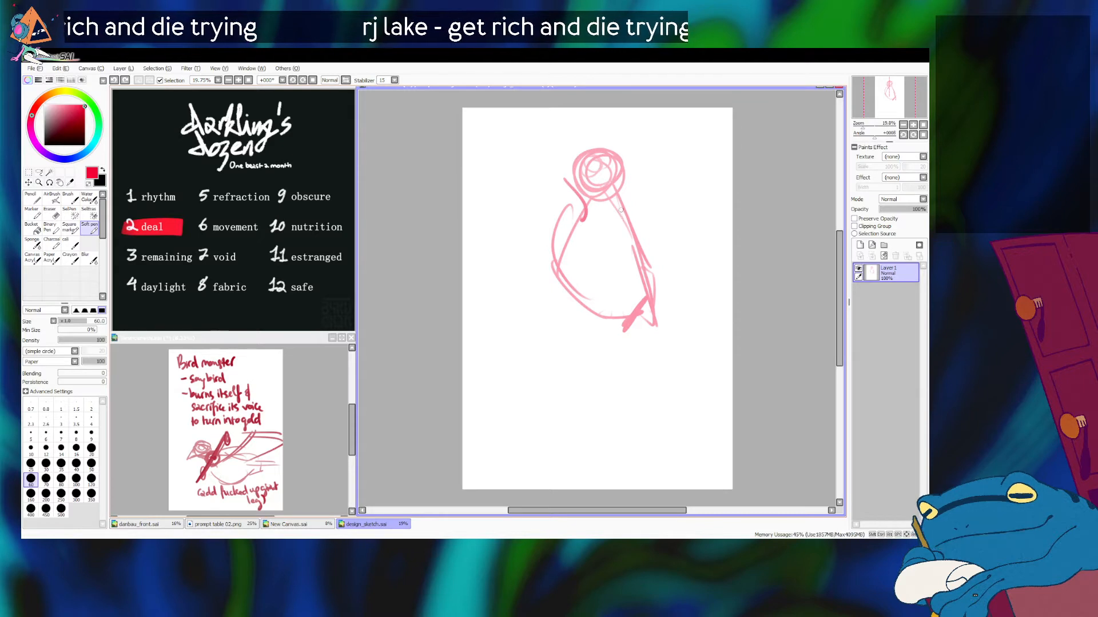
Step: Rework the bird's upper back line, redrawing it from the back of the head down toward the tail
{"action": "left_click_drag", "start_coordinate": [620, 198], "coordinate": [661, 240]}
{"action": "key", "text": "ctrl+z"}
{"action": "key", "text": "ctrl+z"}
{"action": "left_click_drag", "start_coordinate": [621, 179], "coordinate": [647, 242]}
{"action": "key", "text": "ctrl+z"}
{"action": "left_click_drag", "start_coordinate": [619, 171], "coordinate": [643, 231]}
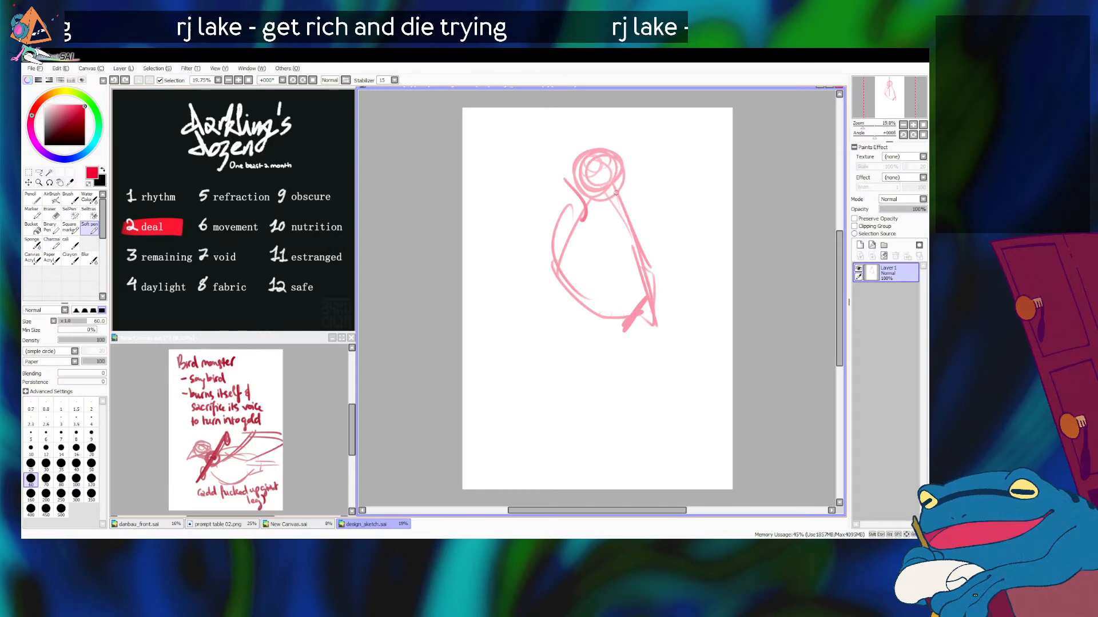
{"action": "mouse_move", "coordinate": [563, 232]}
{"action": "left_mouse_down"}
{"action": "mouse_move", "coordinate": [555, 243]}
{"action": "mouse_move", "coordinate": [565, 195]}
{"action": "left_mouse_up"}
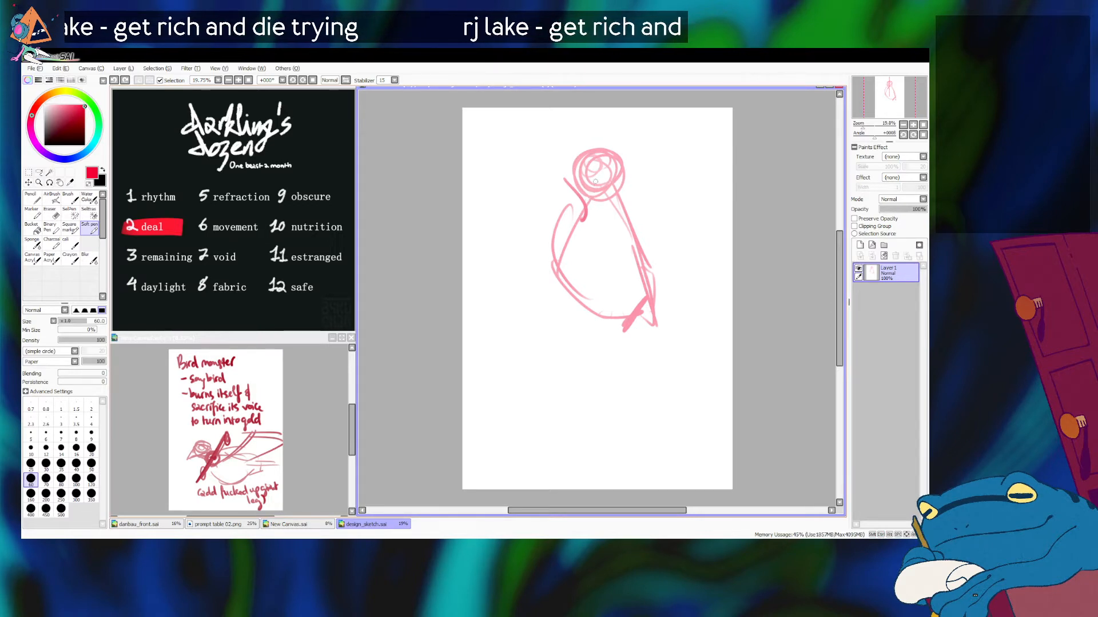
Step: Switch to the web browser and show the image results for the "bird skeleton" search
{"action": "key", "text": "alt+Tab"}
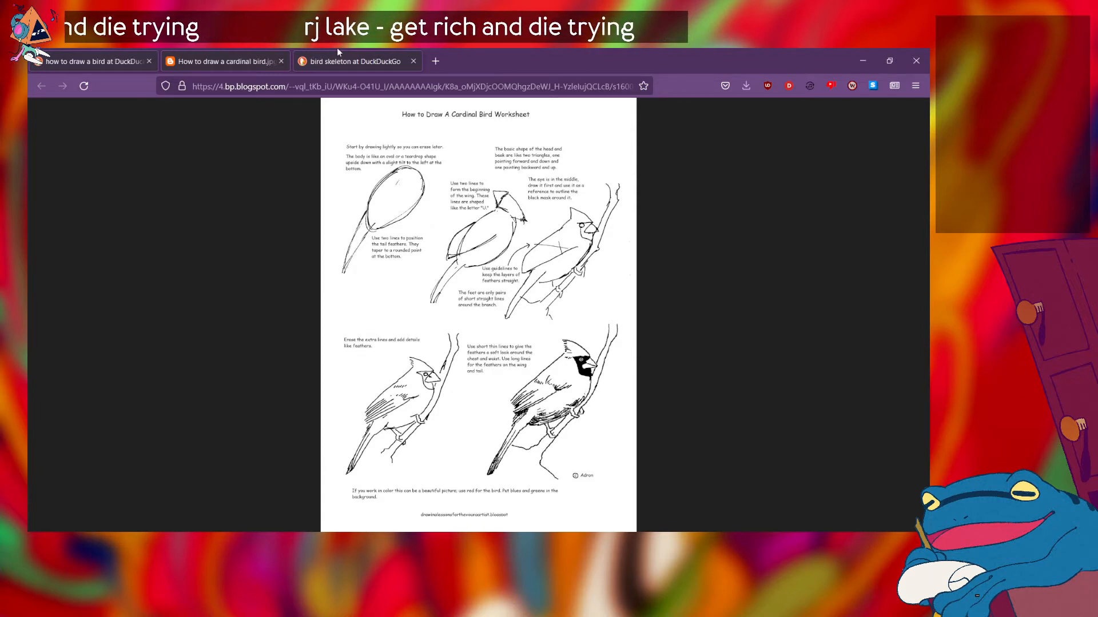
{"action": "left_click", "coordinate": [355, 62]}
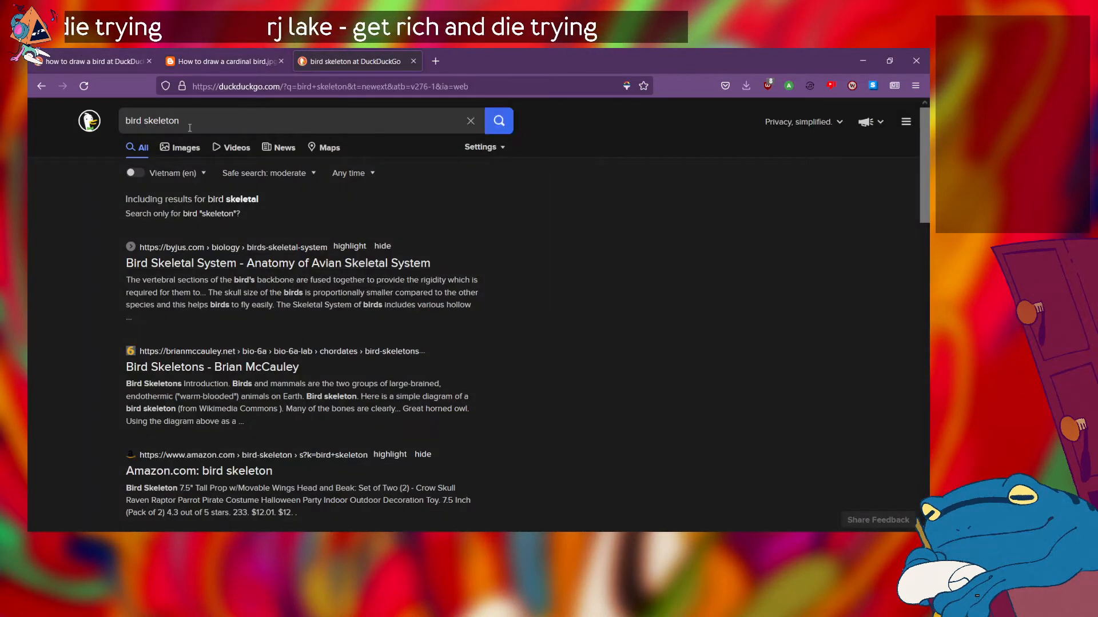
{"action": "left_click", "coordinate": [182, 147]}
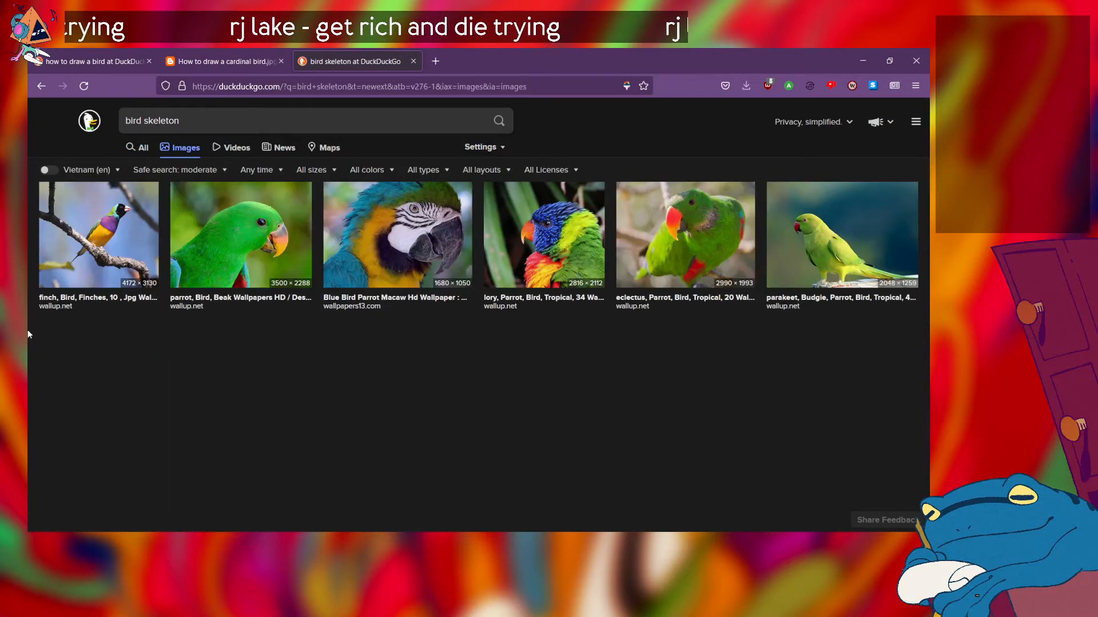
Step: Examine the bird skeleton image results for anatomy references showing posture, legs and body structure
{"action": "scroll", "coordinate": [215, 405], "scroll_direction": "down", "scroll_amount": 1}
{"action": "scroll", "coordinate": [216, 405], "scroll_direction": "down", "scroll_amount": 2}
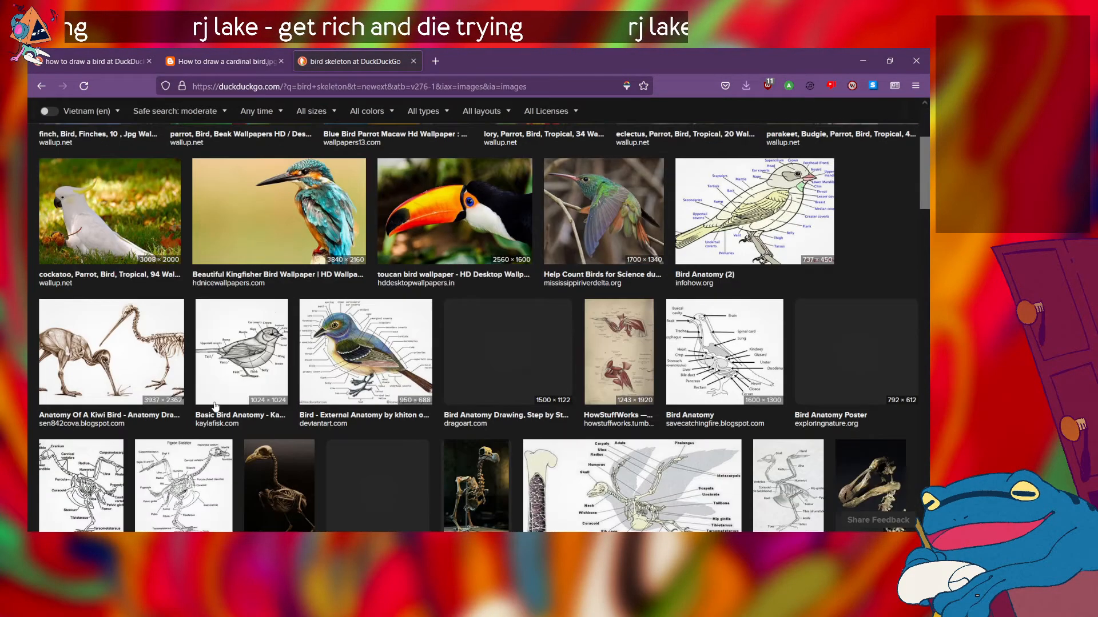
{"action": "scroll", "coordinate": [65, 261], "scroll_direction": "down", "scroll_amount": 2}
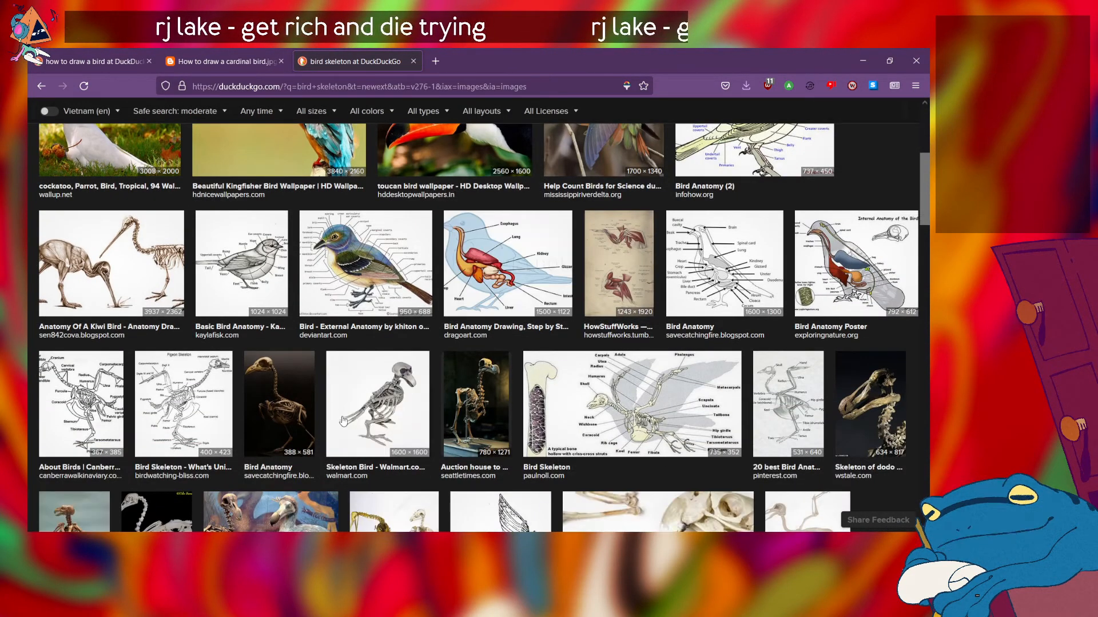
{"action": "scroll", "coordinate": [342, 416], "scroll_direction": "down", "scroll_amount": 5}
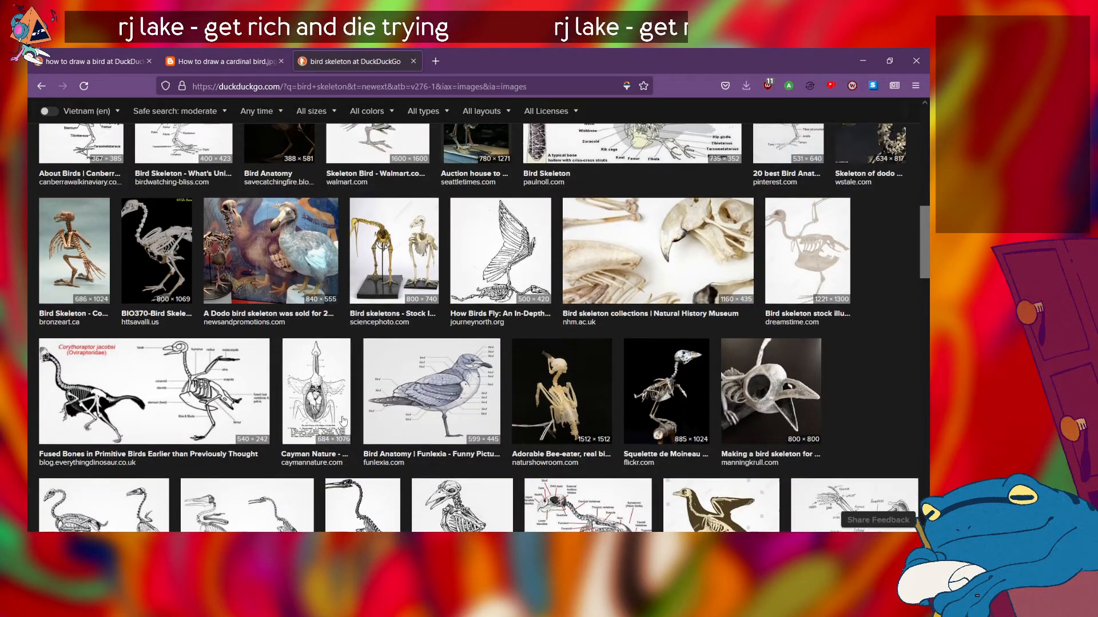
{"action": "scroll", "coordinate": [341, 416], "scroll_direction": "up", "scroll_amount": 3}
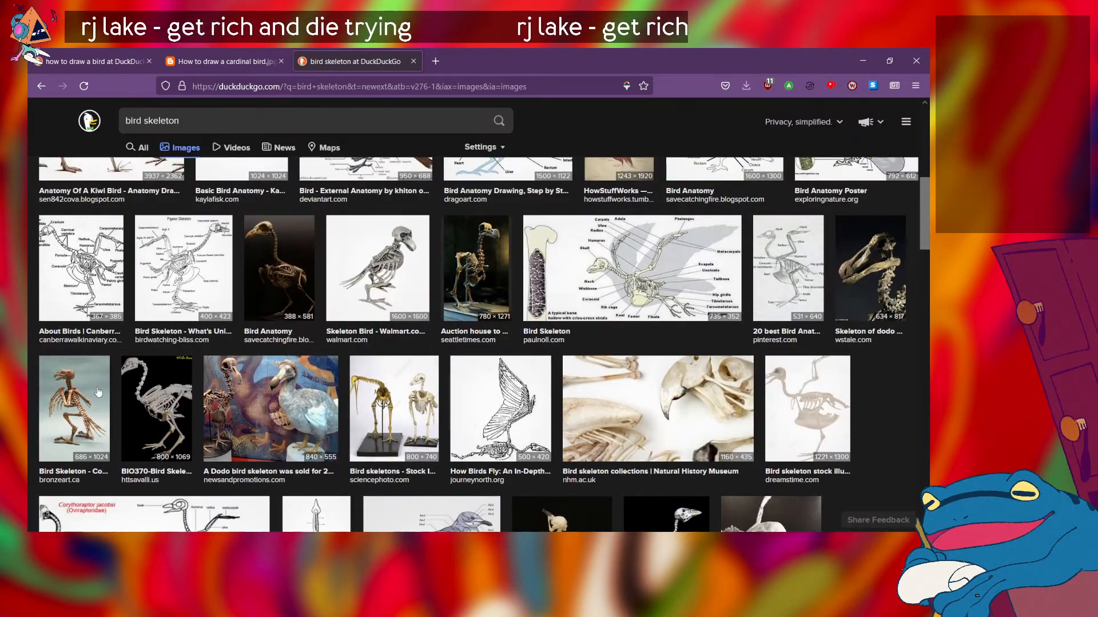
{"action": "scroll", "coordinate": [273, 393], "scroll_direction": "down", "scroll_amount": 3}
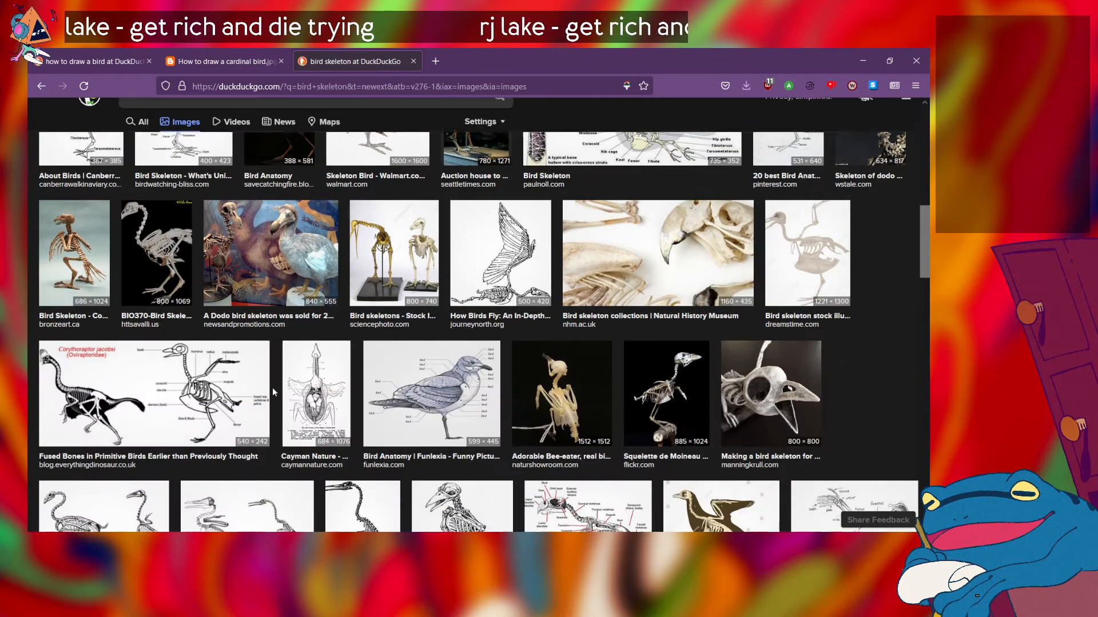
{"action": "scroll", "coordinate": [273, 393], "scroll_direction": "up", "scroll_amount": 2}
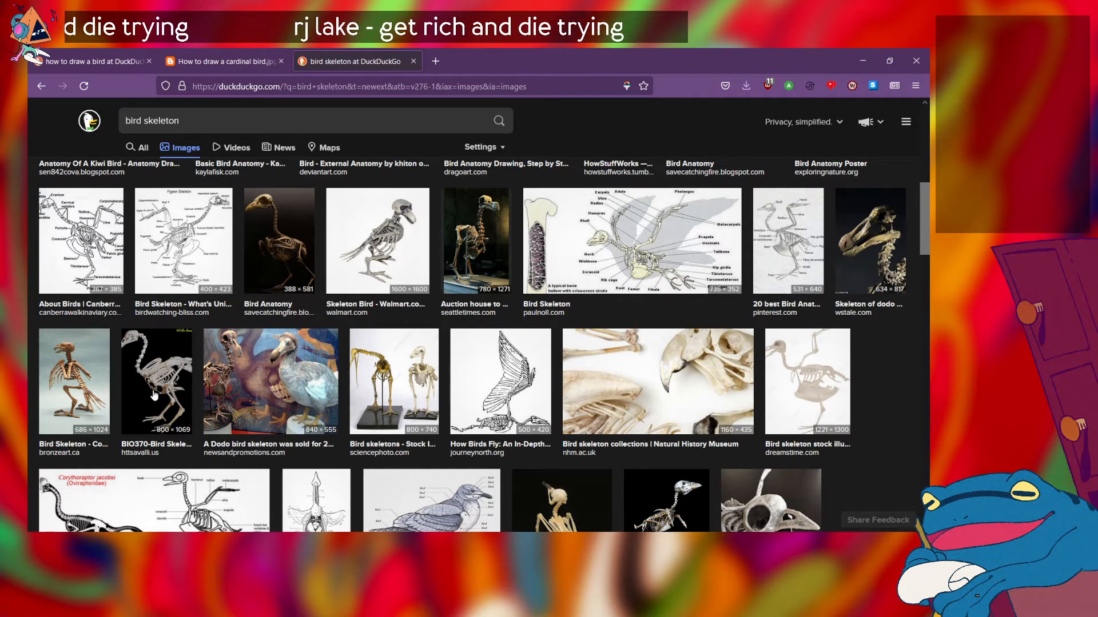
{"action": "scroll", "coordinate": [153, 394], "scroll_direction": "down", "scroll_amount": 2}
{"action": "scroll", "coordinate": [153, 390], "scroll_direction": "up", "scroll_amount": 3}
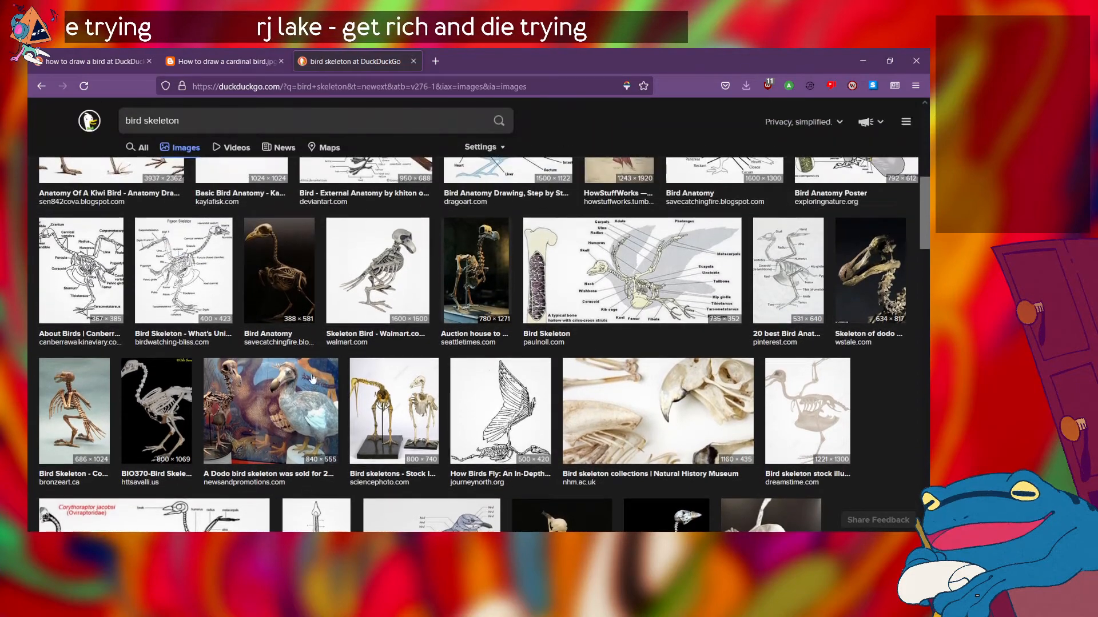
{"action": "scroll", "coordinate": [309, 382], "scroll_direction": "up", "scroll_amount": 2}
{"action": "scroll", "coordinate": [320, 423], "scroll_direction": "down", "scroll_amount": 2}
{"action": "scroll", "coordinate": [331, 461], "scroll_direction": "up", "scroll_amount": 2}
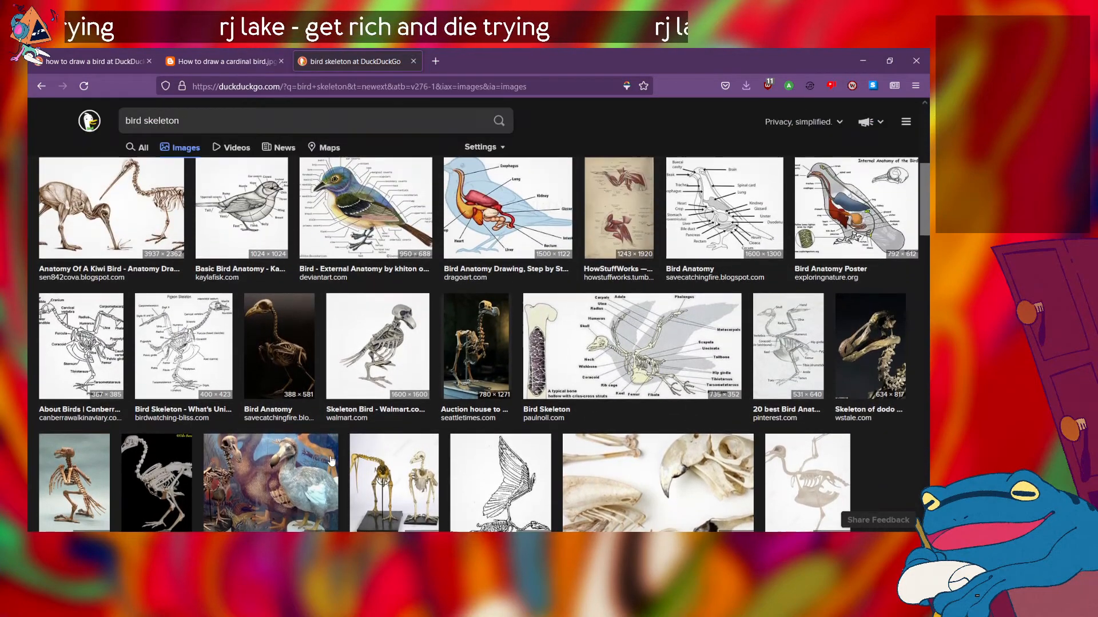
{"action": "scroll", "coordinate": [377, 385], "scroll_direction": "up", "scroll_amount": 1}
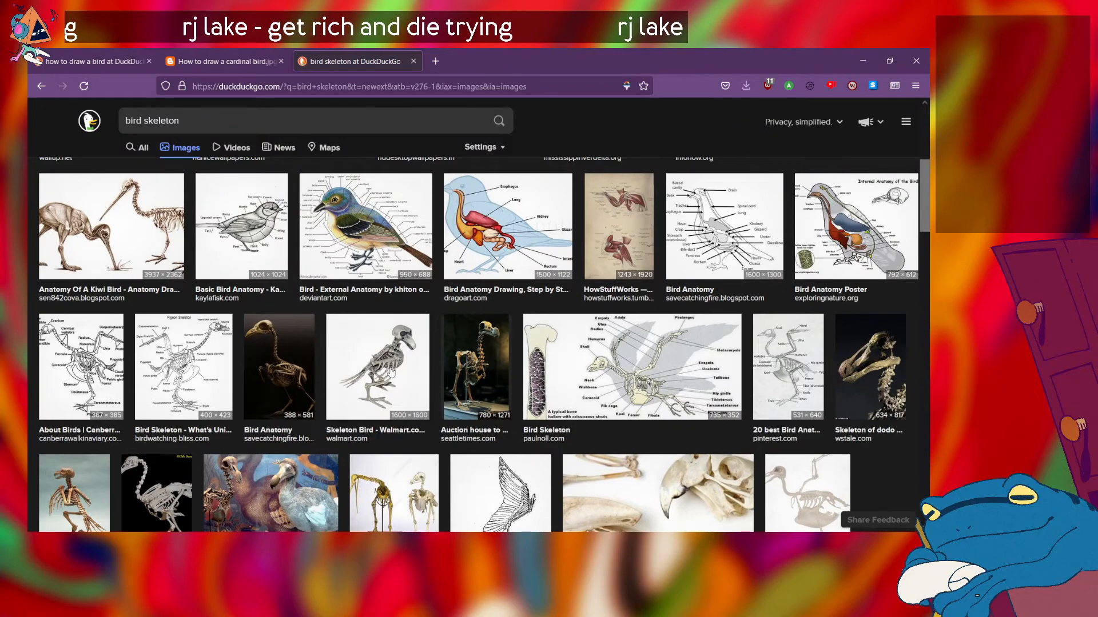
{"action": "scroll", "coordinate": [390, 372], "scroll_direction": "down", "scroll_amount": 10}
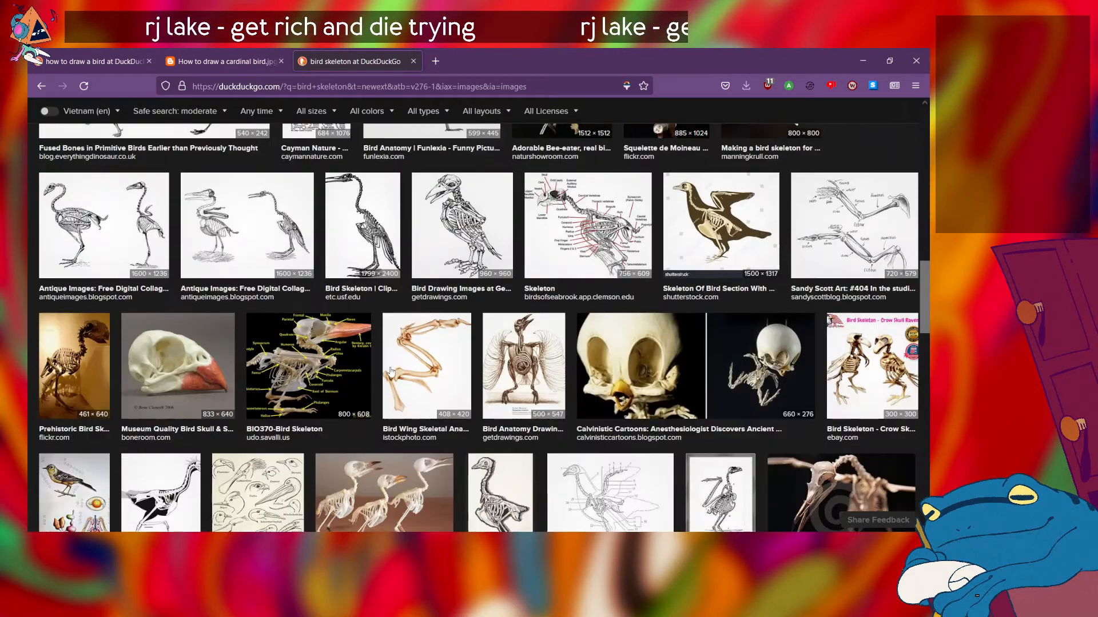
{"action": "scroll", "coordinate": [390, 371], "scroll_direction": "up", "scroll_amount": 3}
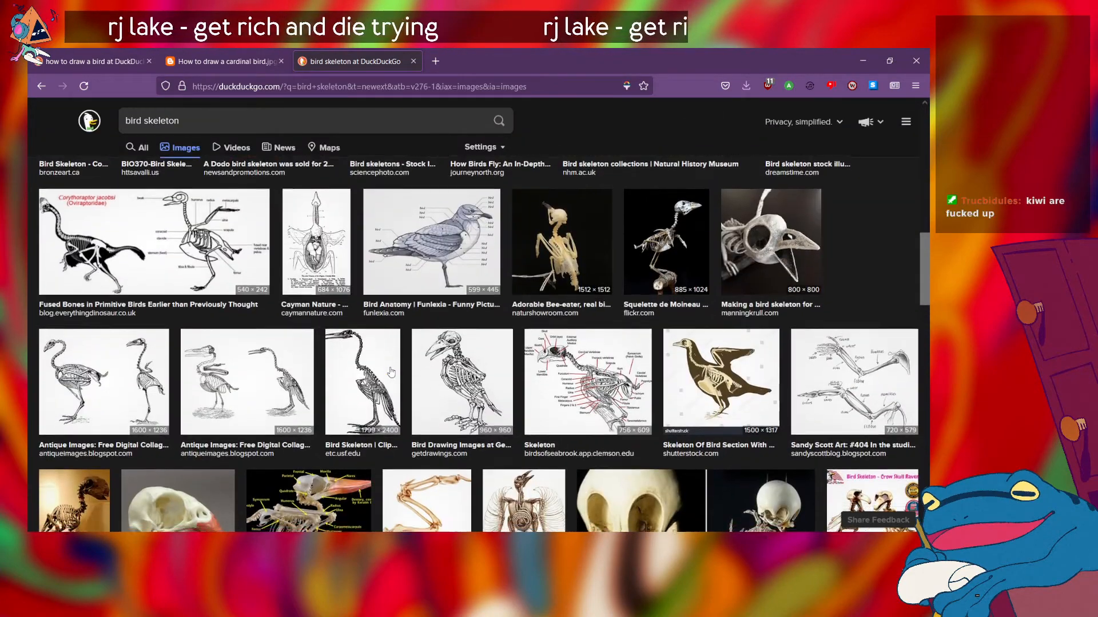
{"action": "scroll", "coordinate": [391, 372], "scroll_direction": "down", "scroll_amount": 2}
{"action": "scroll", "coordinate": [420, 344], "scroll_direction": "down", "scroll_amount": 2}
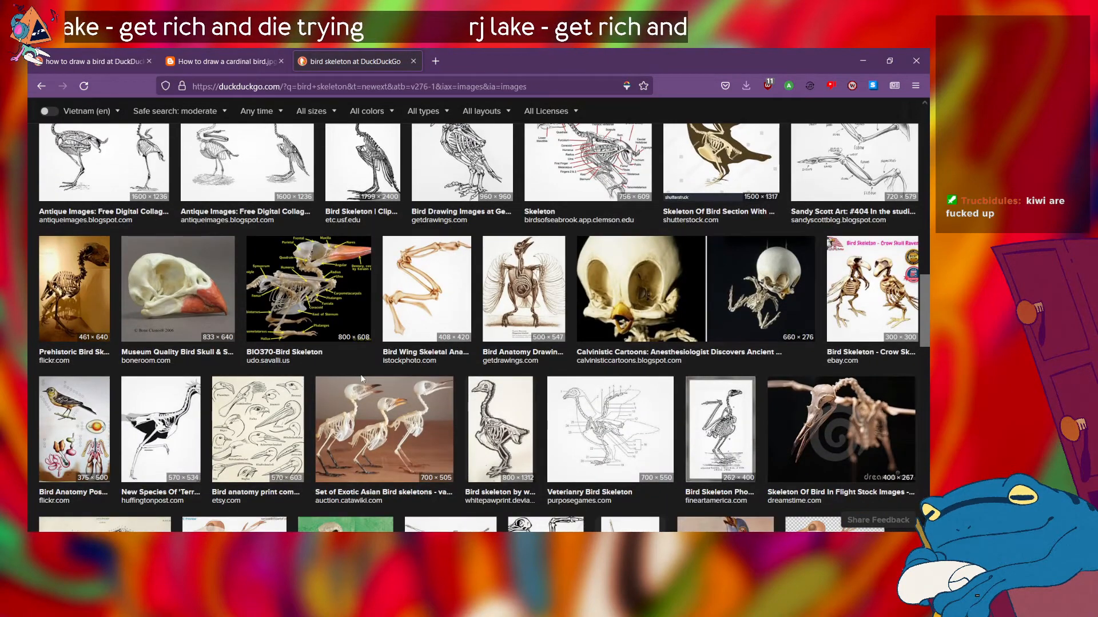
{"action": "scroll", "coordinate": [361, 378], "scroll_direction": "down", "scroll_amount": 2}
{"action": "scroll", "coordinate": [361, 379], "scroll_direction": "down", "scroll_amount": 4}
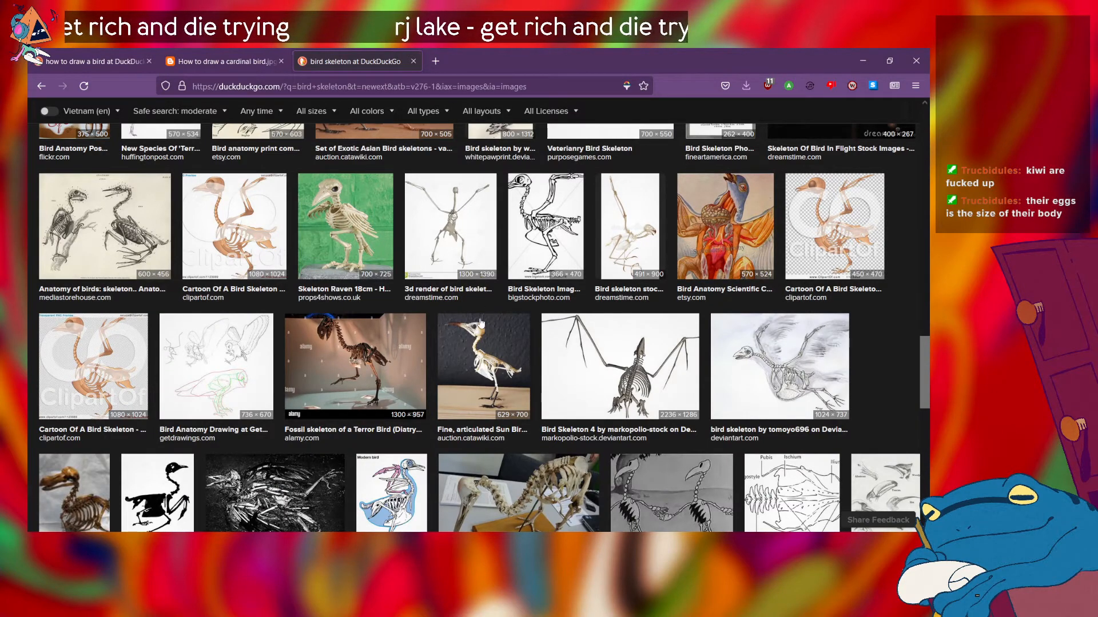
{"action": "scroll", "coordinate": [280, 376], "scroll_direction": "down", "scroll_amount": 4}
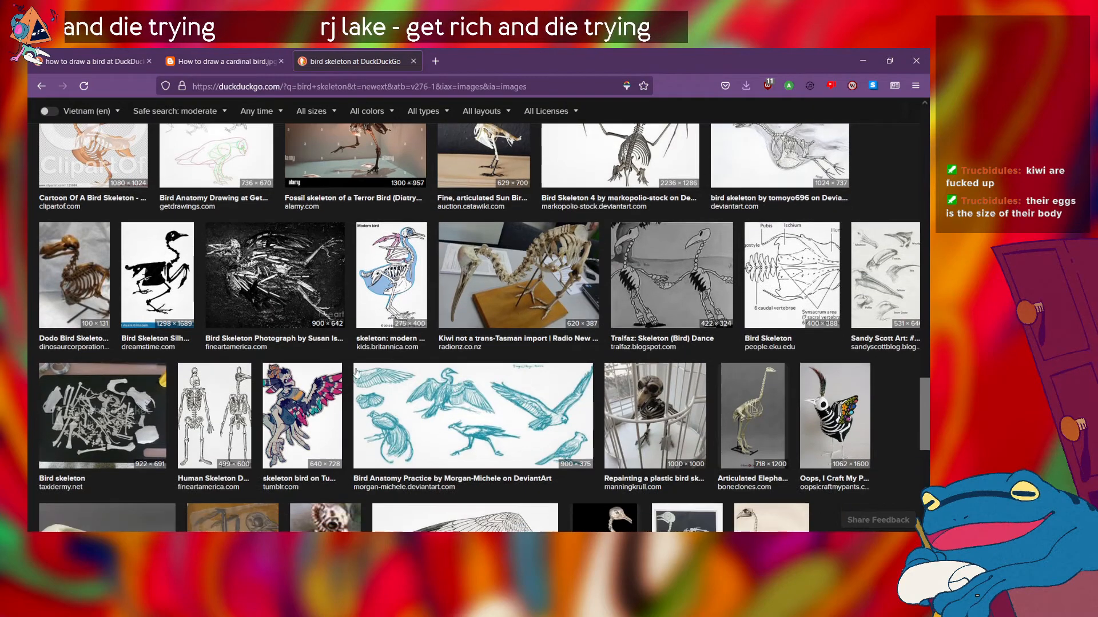
Step: Open the larger preview of the long-beaked kiwi skeleton photo from Radio New Zealand and view it
{"action": "left_click", "coordinate": [509, 297]}
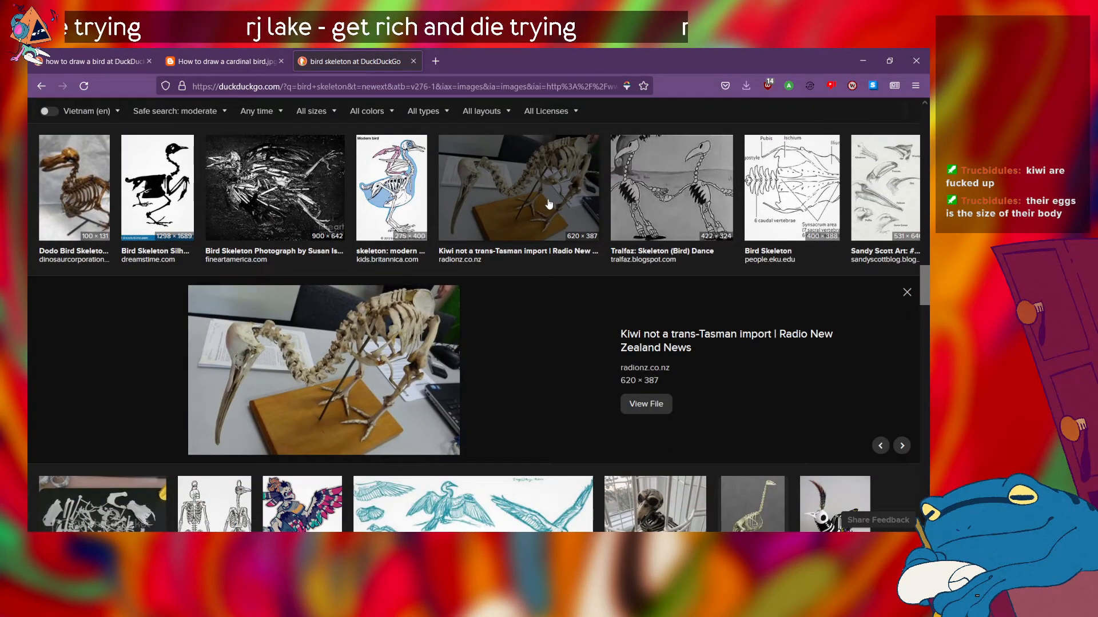
{"action": "scroll", "coordinate": [555, 327], "scroll_direction": "down", "scroll_amount": 3}
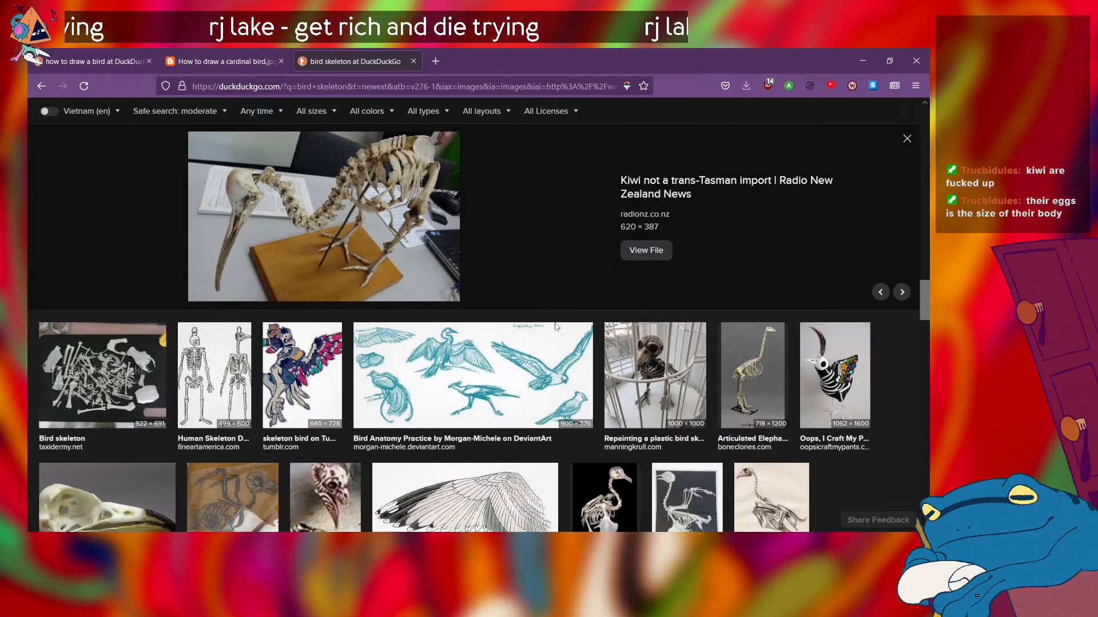
{"action": "scroll", "coordinate": [527, 314], "scroll_direction": "down", "scroll_amount": 15}
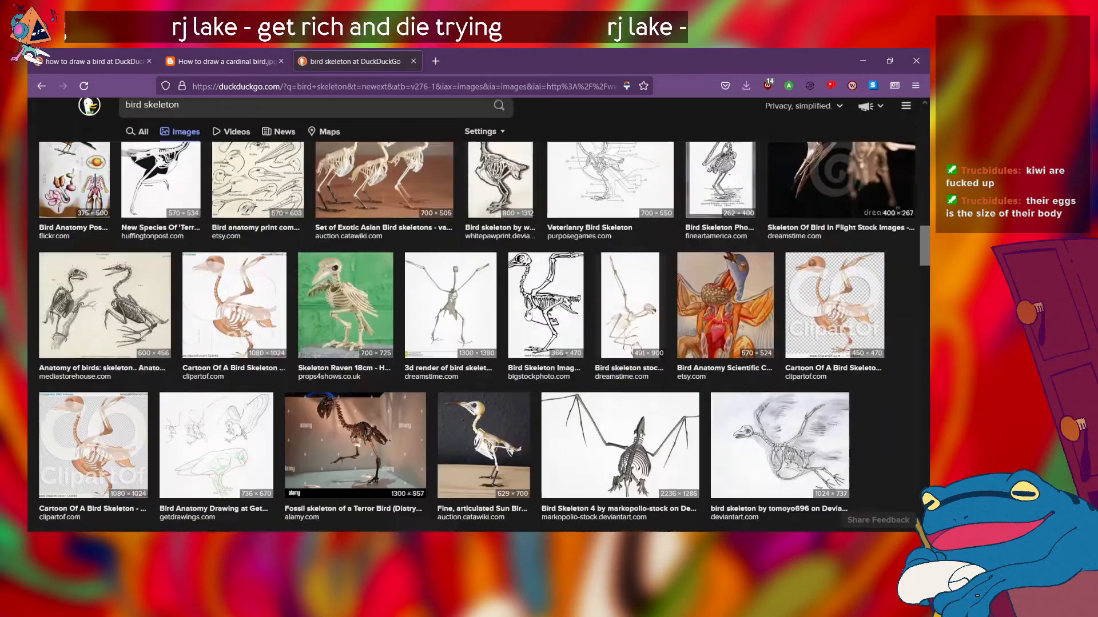
Step: Return to the earlier image results and preview the Walmart skeleton bird in side view
{"action": "scroll", "coordinate": [526, 310], "scroll_direction": "up", "scroll_amount": 1}
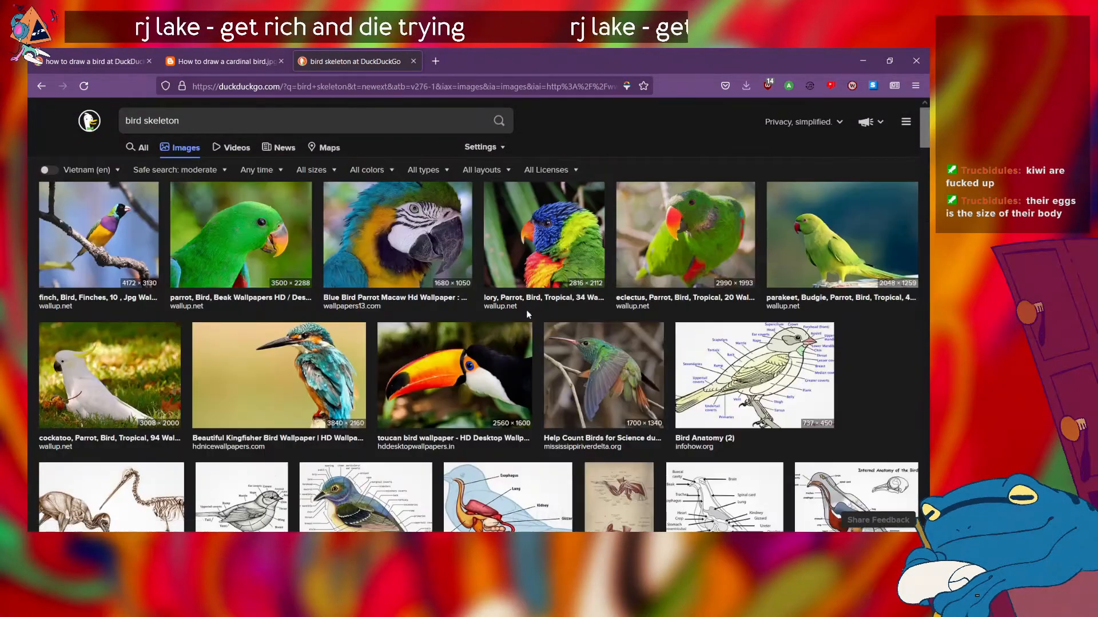
{"action": "scroll", "coordinate": [526, 310], "scroll_direction": "down", "scroll_amount": 4}
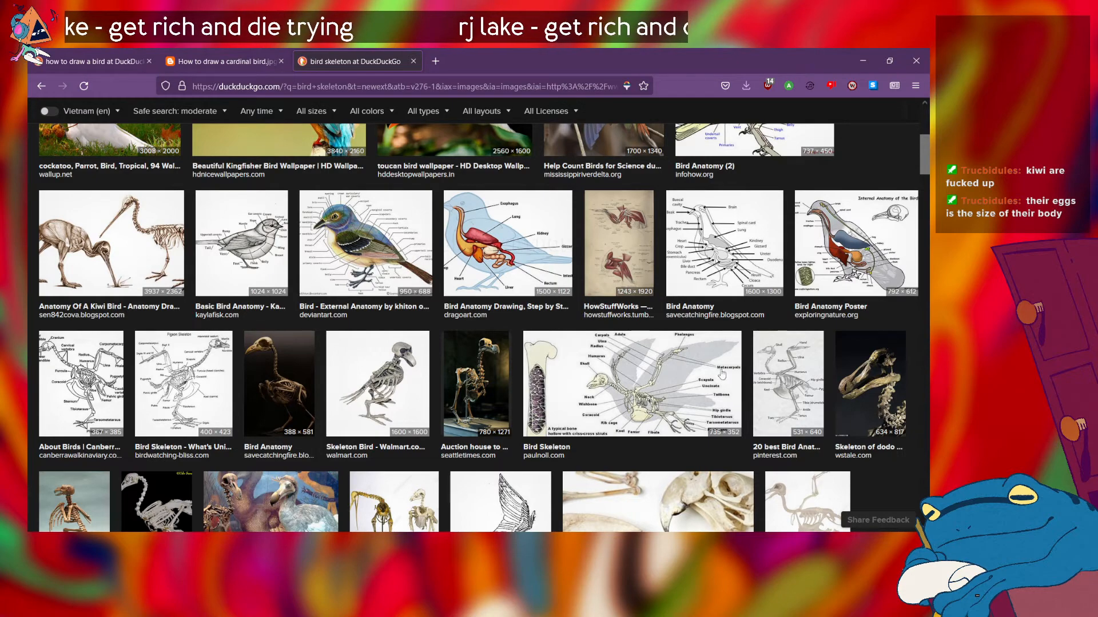
{"action": "scroll", "coordinate": [524, 392], "scroll_direction": "down", "scroll_amount": 4}
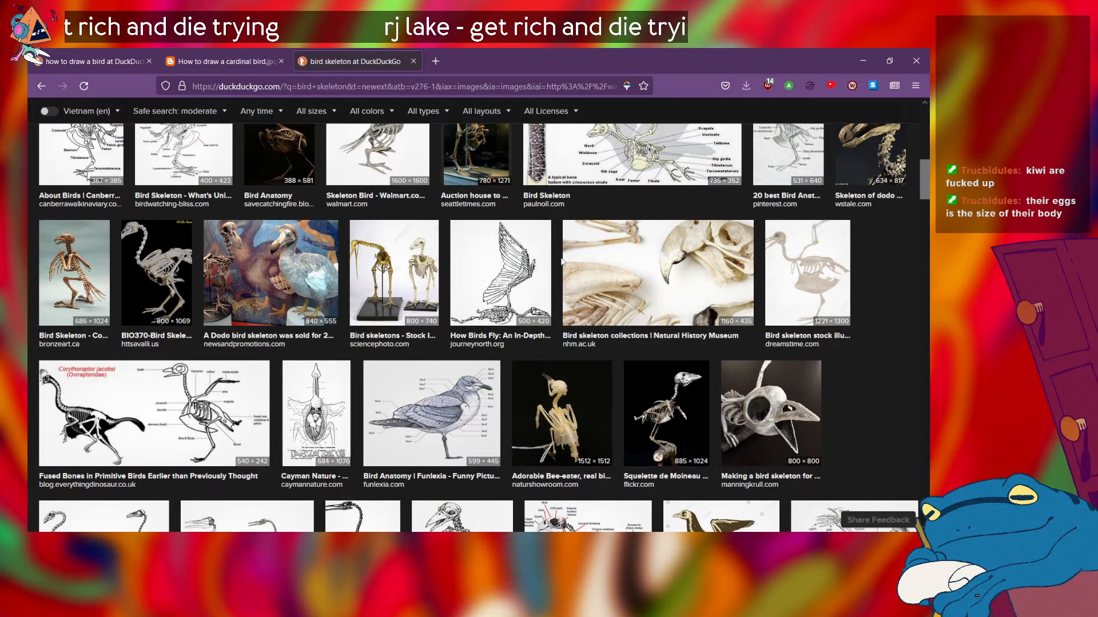
{"action": "scroll", "coordinate": [561, 261], "scroll_direction": "up", "scroll_amount": 1}
{"action": "scroll", "coordinate": [662, 340], "scroll_direction": "up", "scroll_amount": 7}
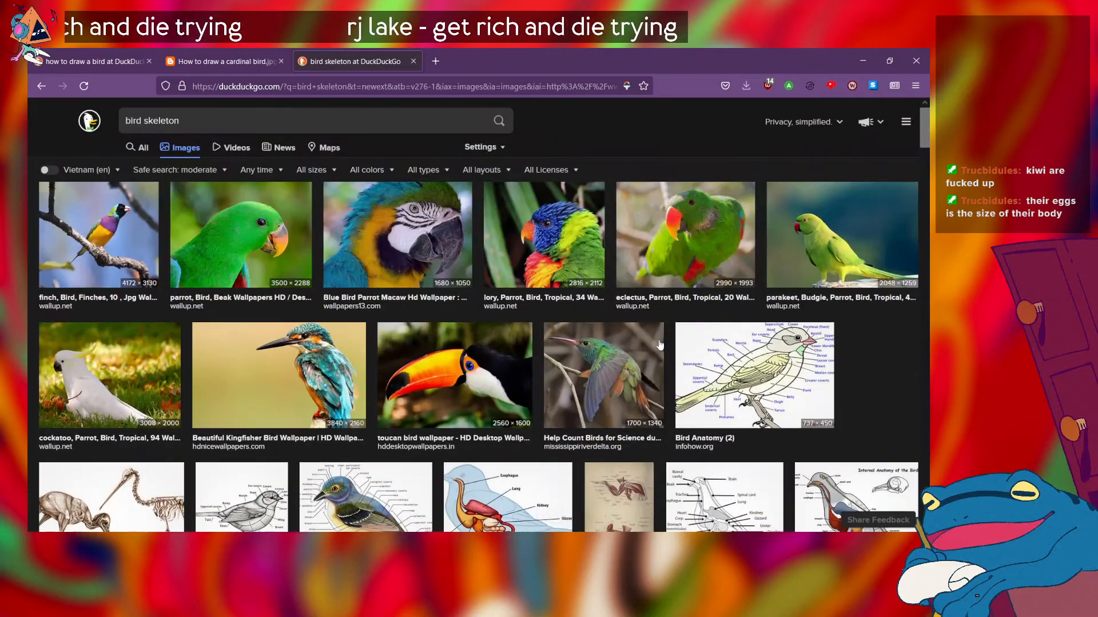
{"action": "scroll", "coordinate": [658, 343], "scroll_direction": "down", "scroll_amount": 2}
{"action": "scroll", "coordinate": [657, 340], "scroll_direction": "down", "scroll_amount": 3}
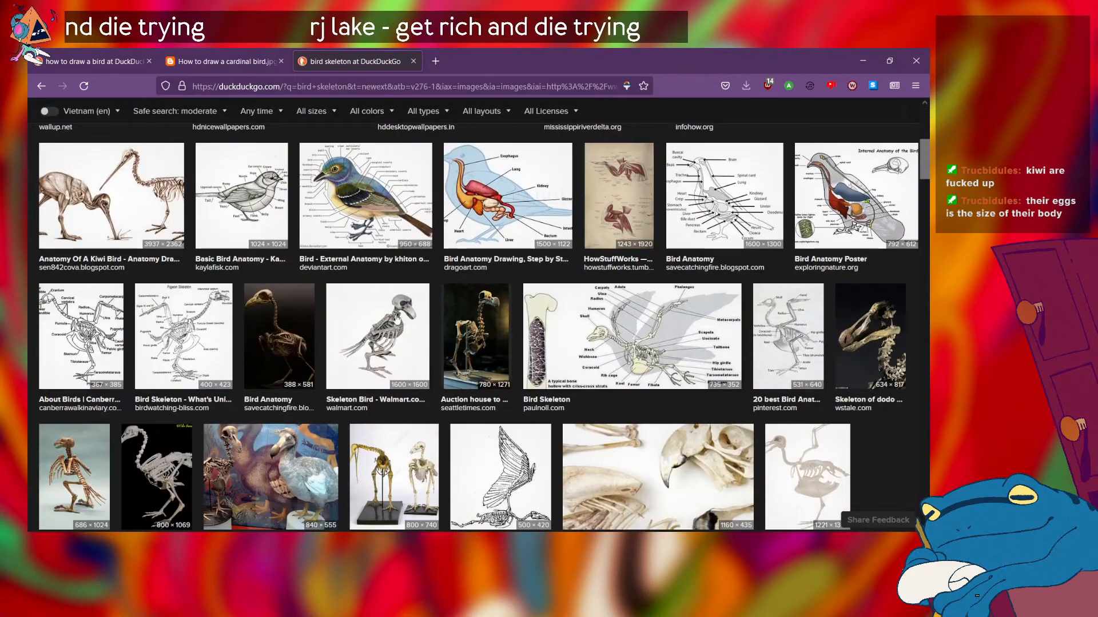
{"action": "left_click", "coordinate": [396, 320]}
{"action": "scroll", "coordinate": [509, 305], "scroll_direction": "up", "scroll_amount": 1}
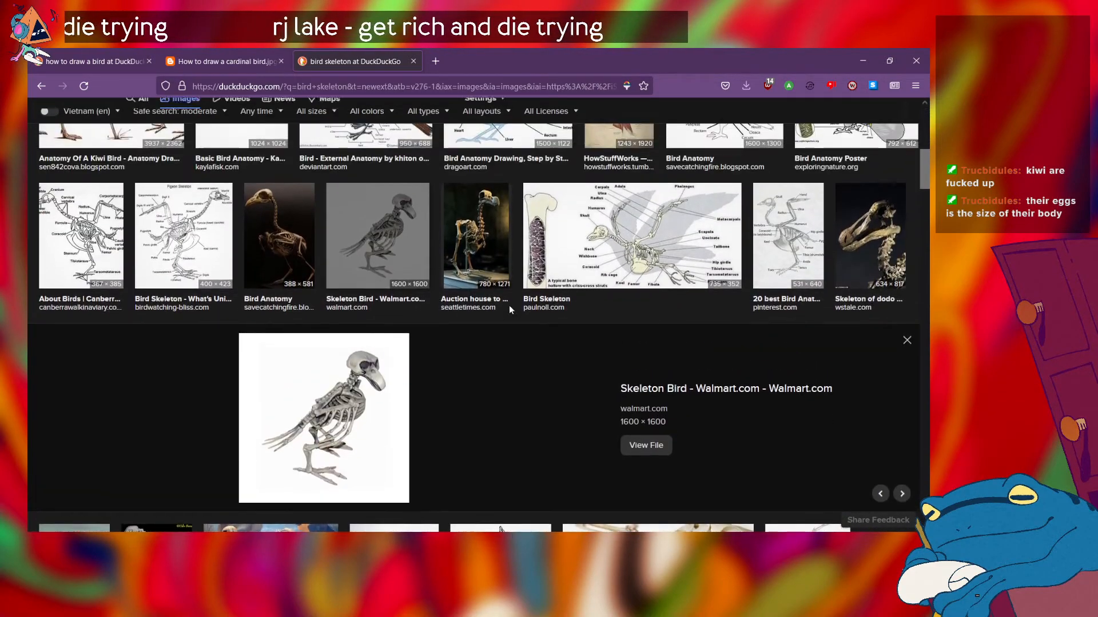
{"action": "scroll", "coordinate": [510, 310], "scroll_direction": "up", "scroll_amount": 1}
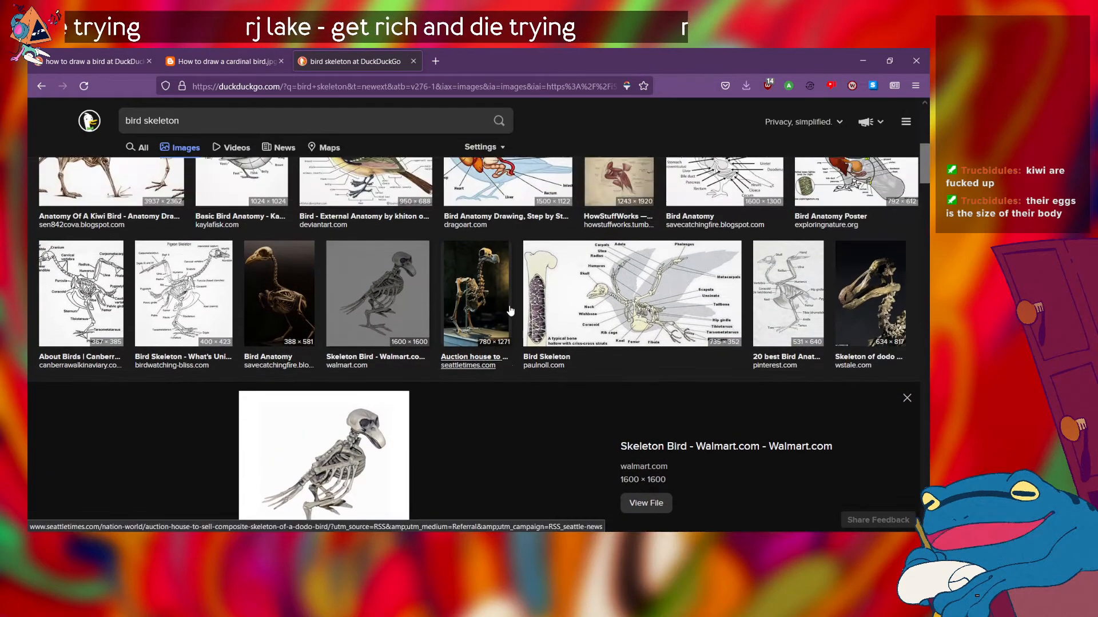
Step: Preview the dodo skeleton photo from the Seattle Times and compare it with the surrounding anatomy images
{"action": "left_click", "coordinate": [479, 295]}
{"action": "scroll", "coordinate": [174, 408], "scroll_direction": "down", "scroll_amount": 2}
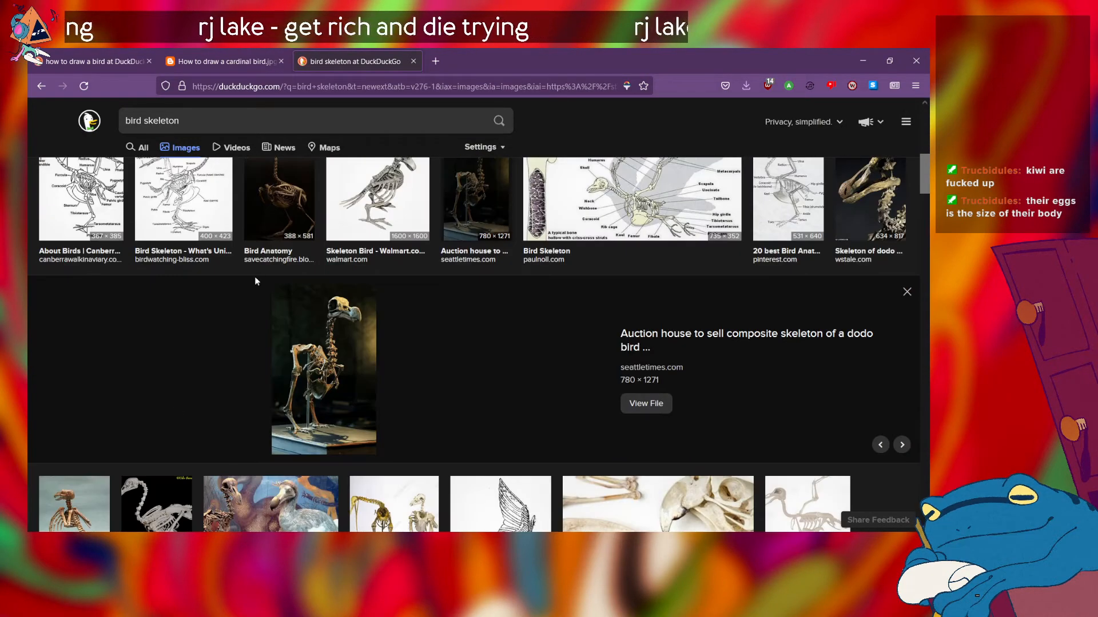
{"action": "scroll", "coordinate": [255, 276], "scroll_direction": "up", "scroll_amount": 8}
{"action": "scroll", "coordinate": [255, 282], "scroll_direction": "down", "scroll_amount": 4}
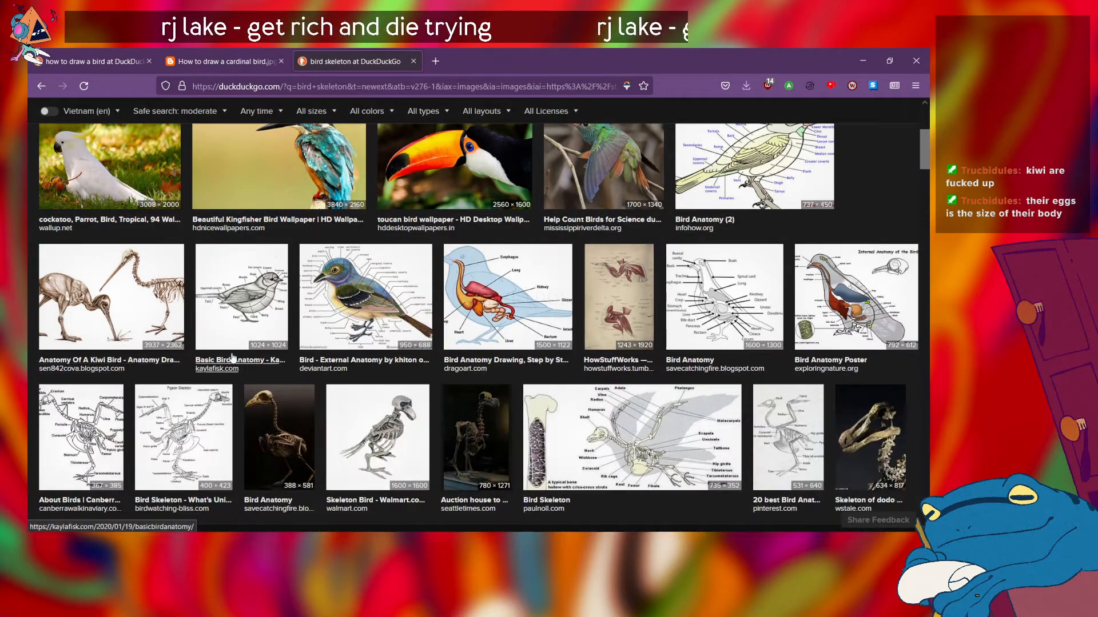
Step: Examine more of the bird skeleton image results for references showing posture, wings and leg structure
{"action": "scroll", "coordinate": [234, 346], "scroll_direction": "down", "scroll_amount": 2}
{"action": "scroll", "coordinate": [235, 345], "scroll_direction": "down", "scroll_amount": 5}
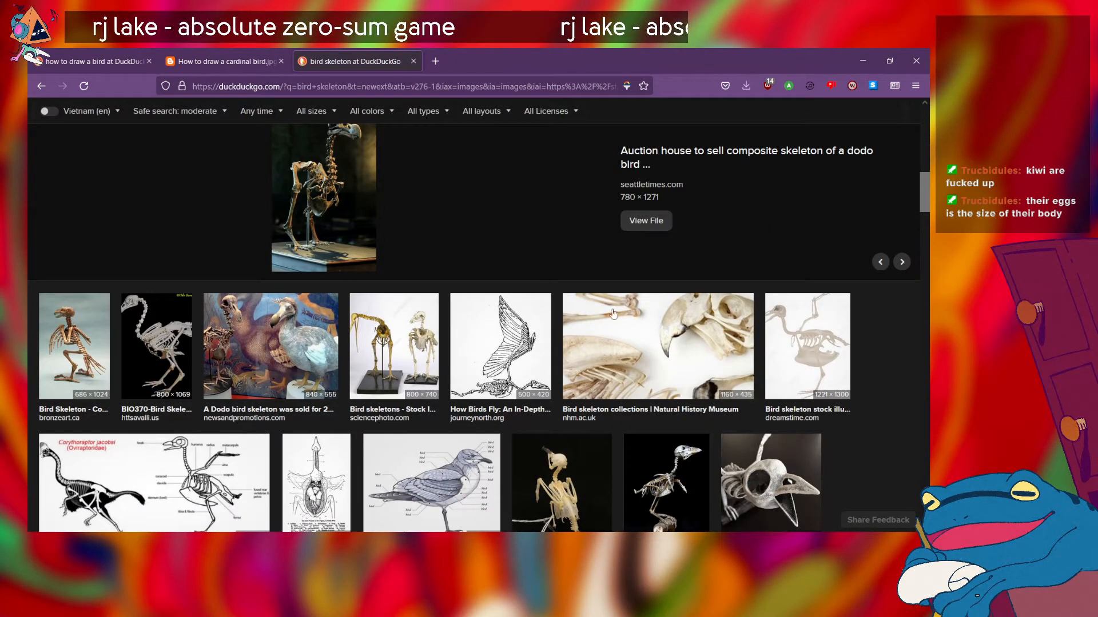
{"action": "scroll", "coordinate": [374, 390], "scroll_direction": "down", "scroll_amount": 7}
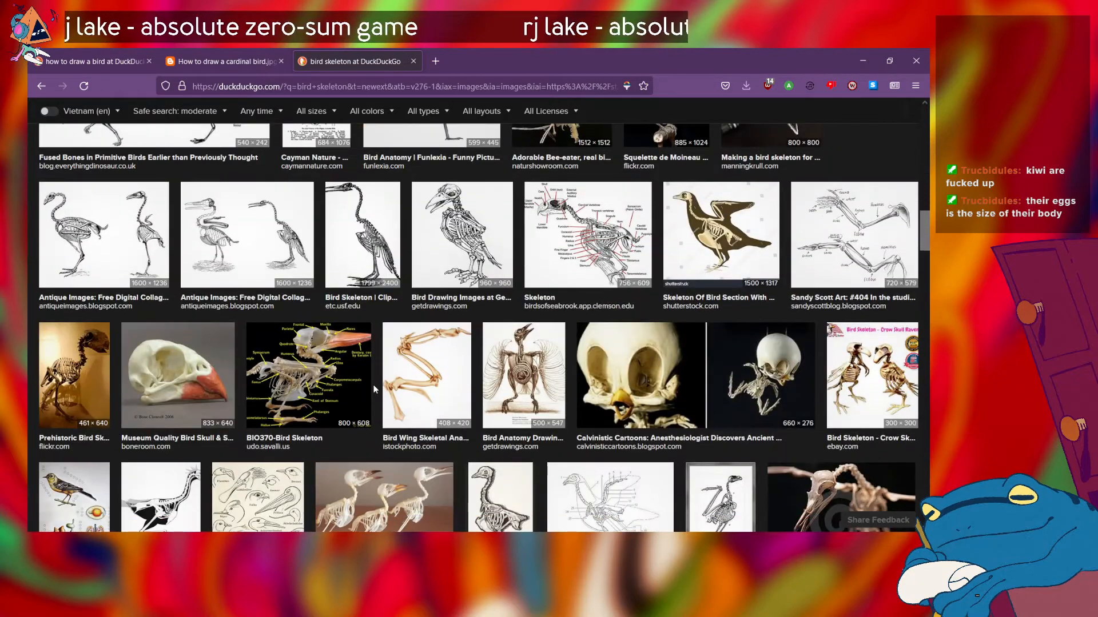
{"action": "scroll", "coordinate": [375, 389], "scroll_direction": "down", "scroll_amount": 6}
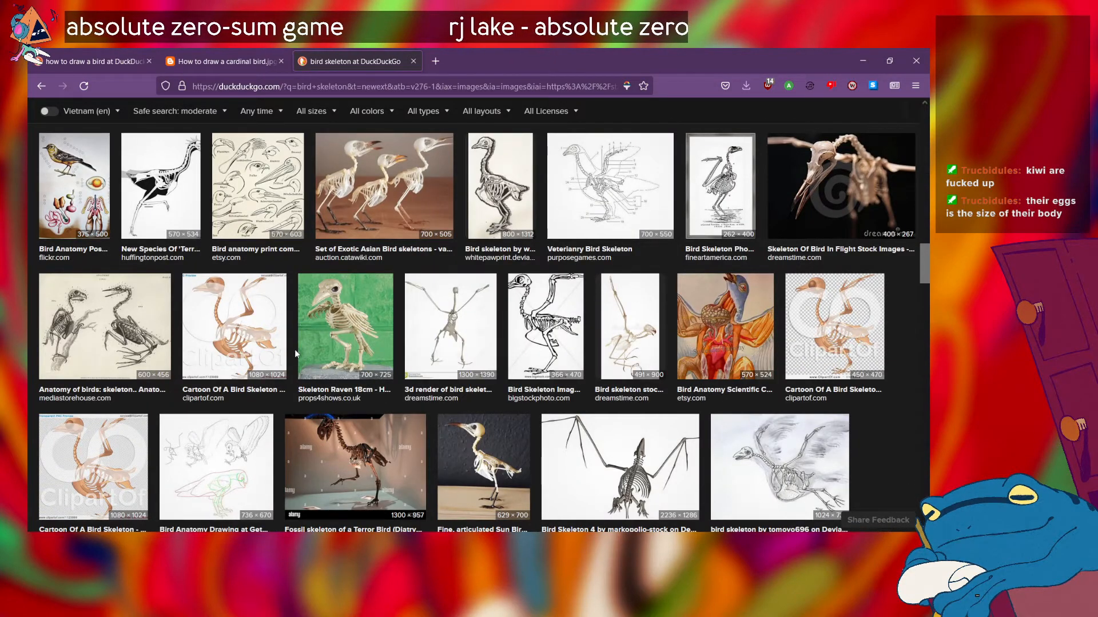
{"action": "scroll", "coordinate": [296, 346], "scroll_direction": "down", "scroll_amount": 4}
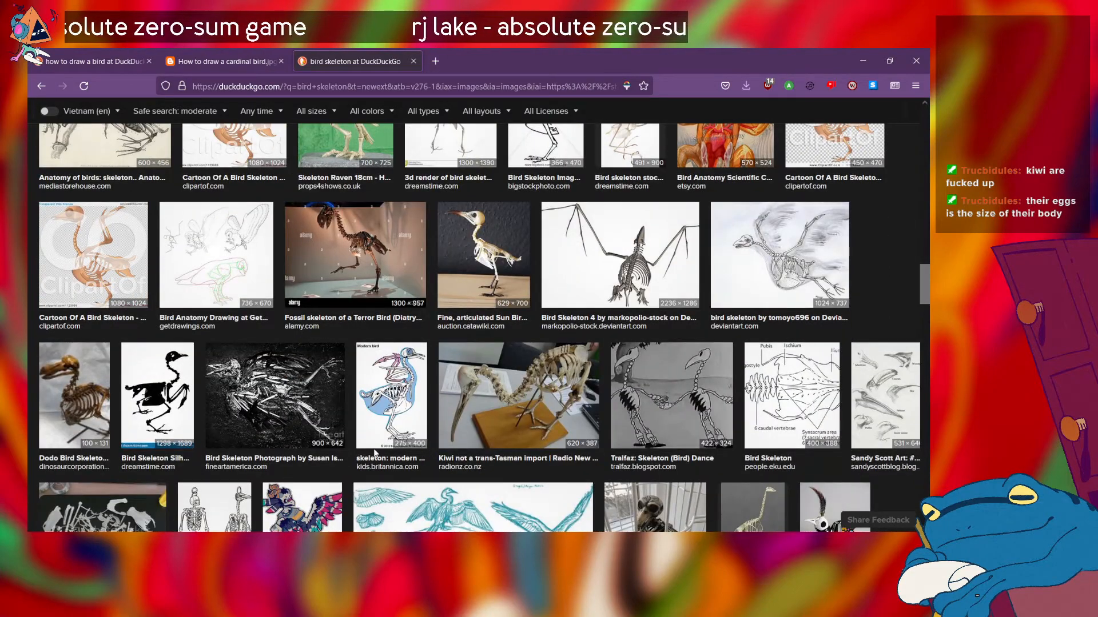
{"action": "scroll", "coordinate": [375, 453], "scroll_direction": "down", "scroll_amount": 3}
{"action": "scroll", "coordinate": [375, 453], "scroll_direction": "down", "scroll_amount": 3}
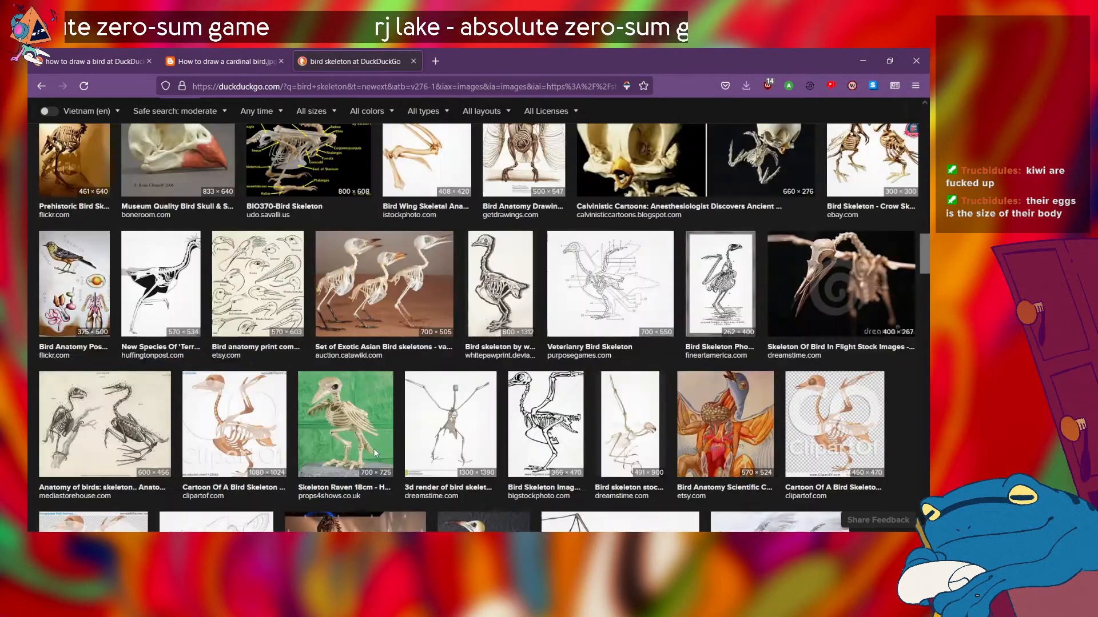
{"action": "left_click", "coordinate": [372, 448]}
Step: Search the web for "vành khuyên wikipedia" in a new tab and open the Vietnamese Wikipedia article Họ Vành khuyên
{"action": "left_click", "coordinate": [438, 62]}
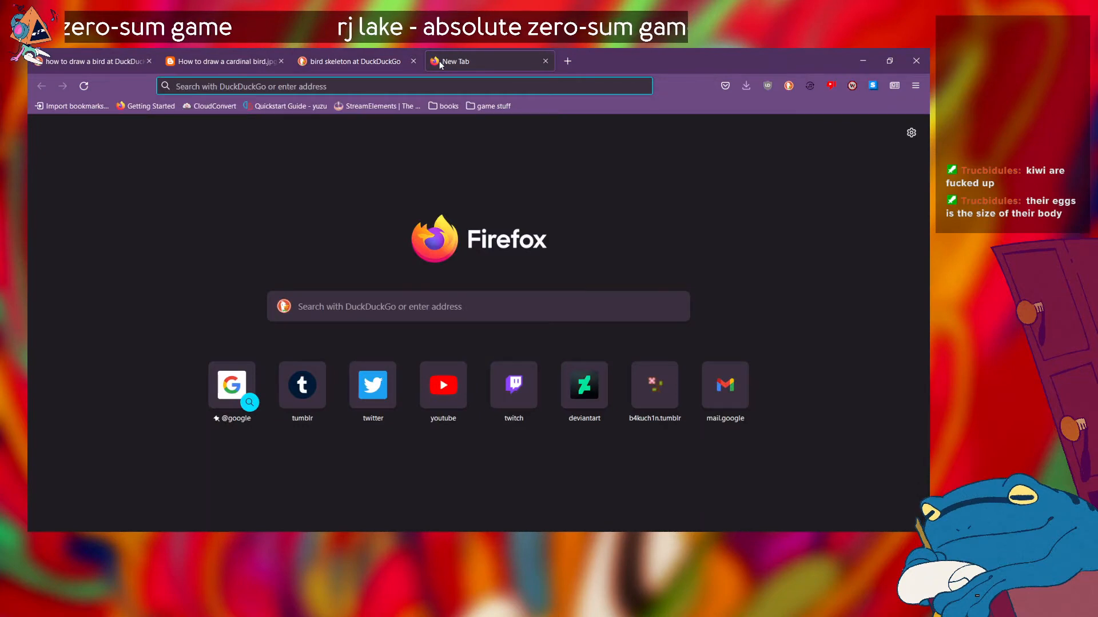
{"action": "type", "text": "vành khuyên"}
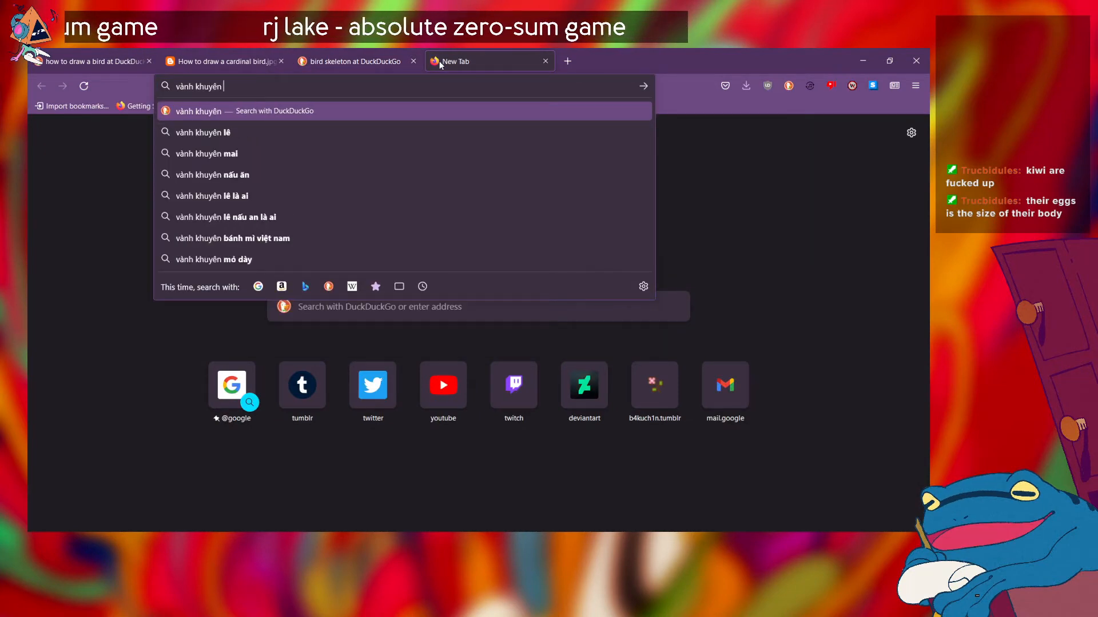
{"action": "type", "text": " wikipe"}
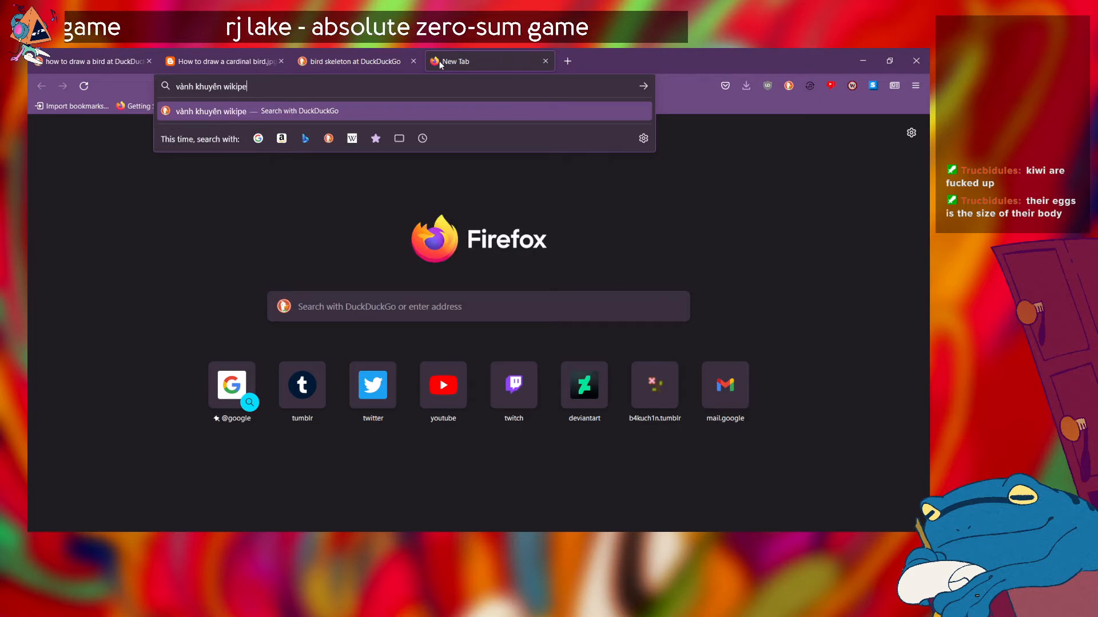
{"action": "type", "text": "dia"}
{"action": "key", "text": "Return"}
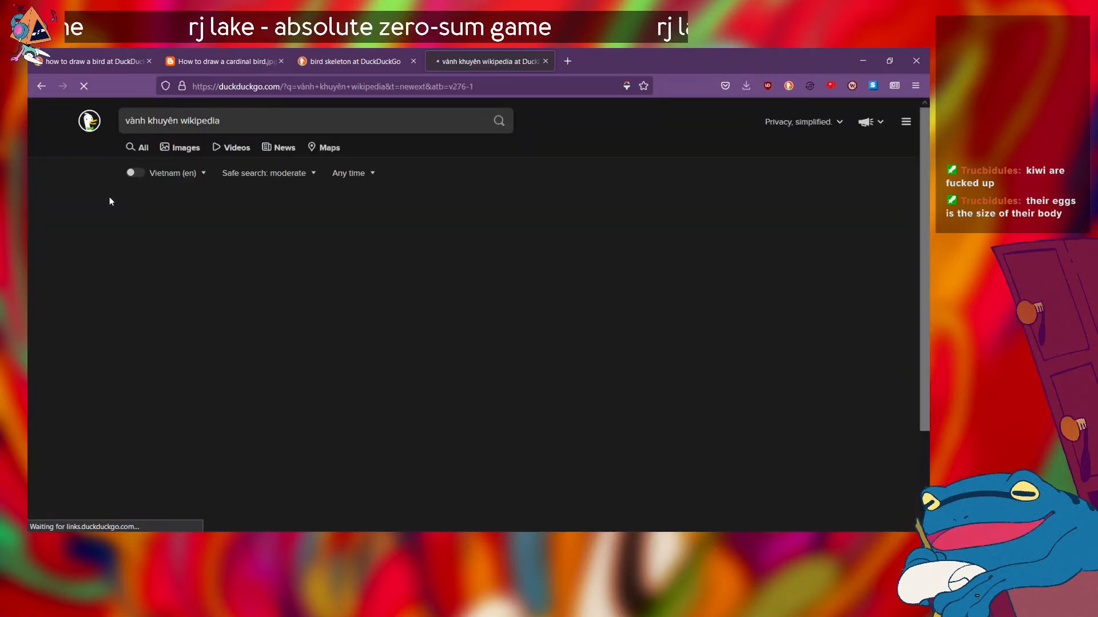
{"action": "left_click", "coordinate": [207, 226]}
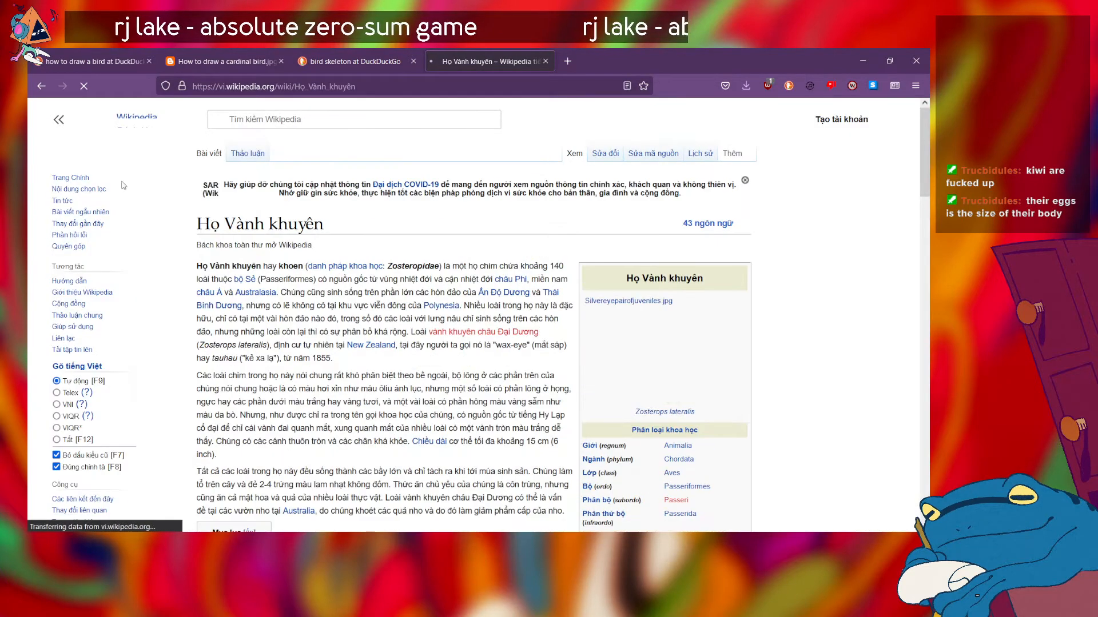
Step: Look over the Họ Vành khuyên article and switch it to its English version
{"action": "scroll", "coordinate": [263, 364], "scroll_direction": "down", "scroll_amount": 2}
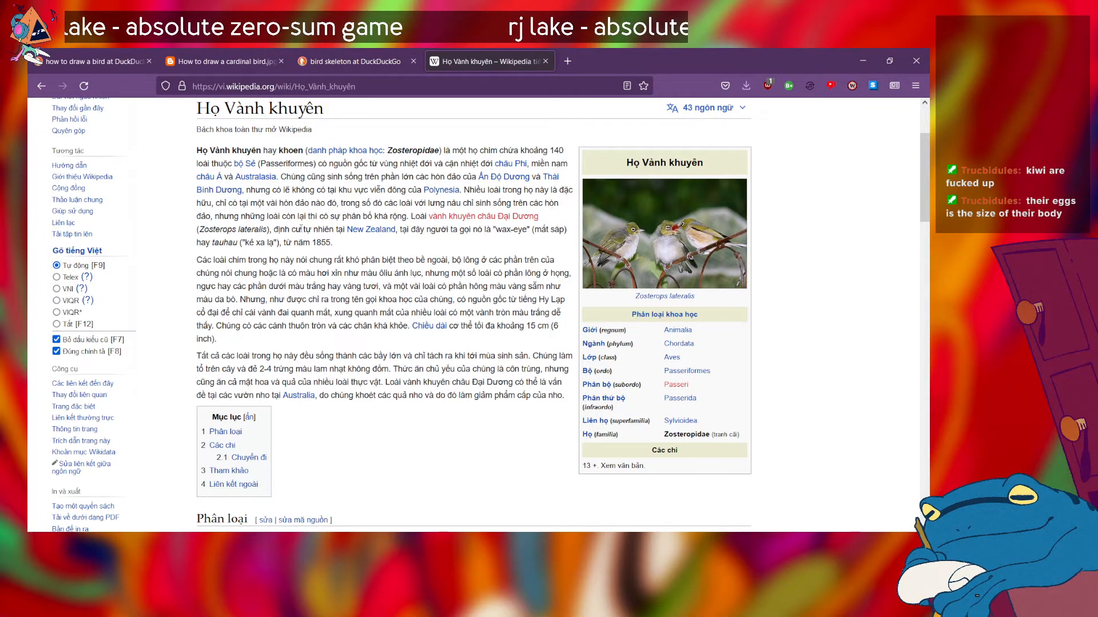
{"action": "scroll", "coordinate": [301, 230], "scroll_direction": "up", "scroll_amount": 1}
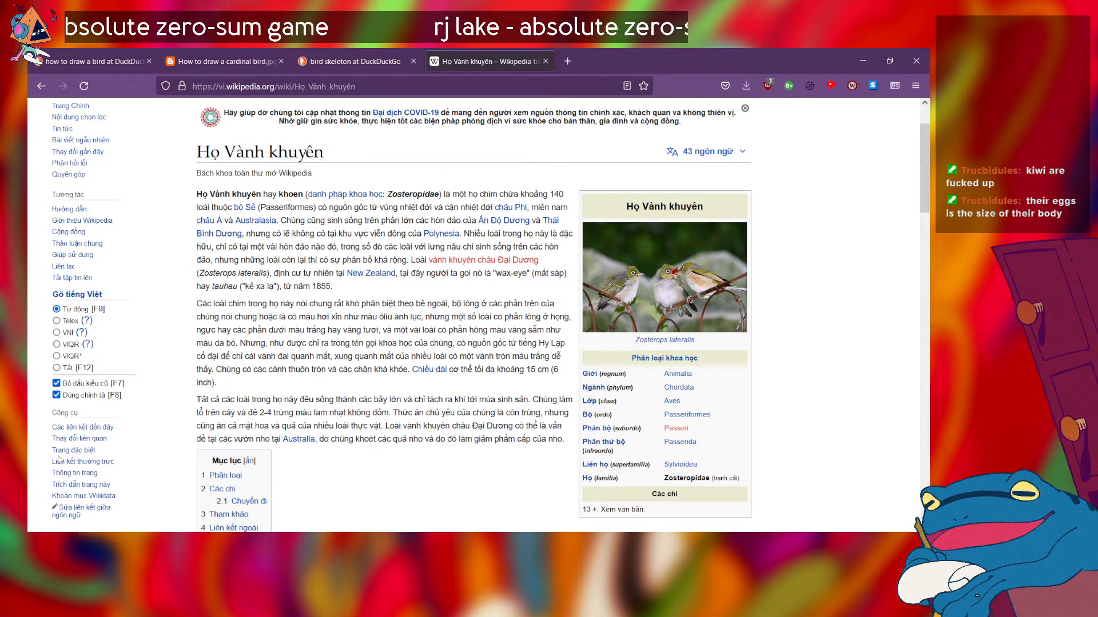
{"action": "scroll", "coordinate": [60, 460], "scroll_direction": "down", "scroll_amount": 6}
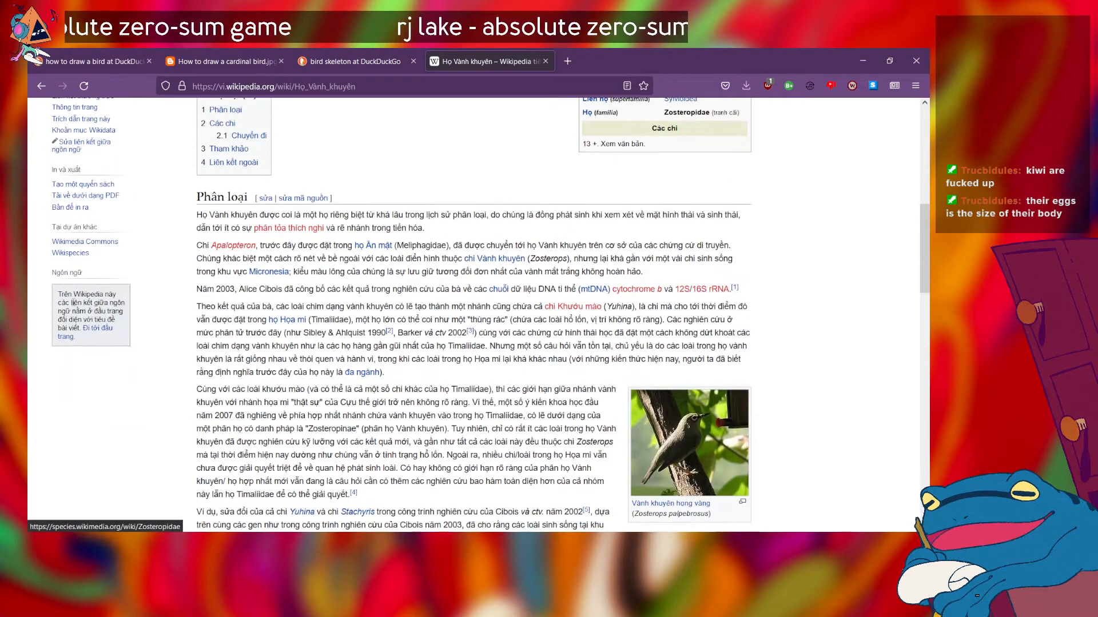
{"action": "left_click", "coordinate": [102, 335]}
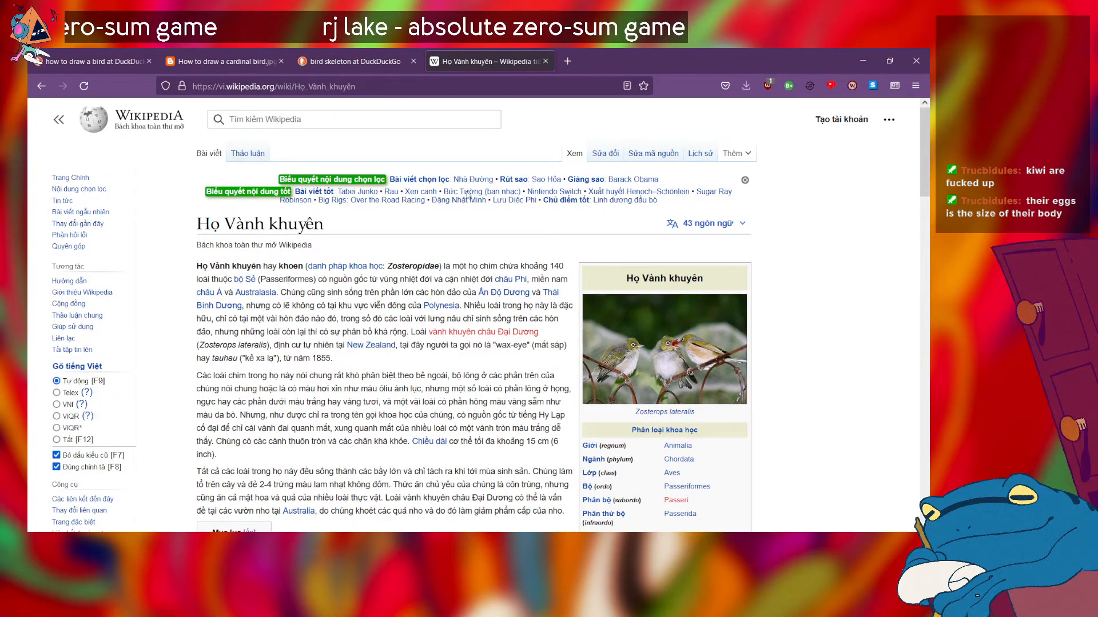
{"action": "left_click", "coordinate": [730, 229]}
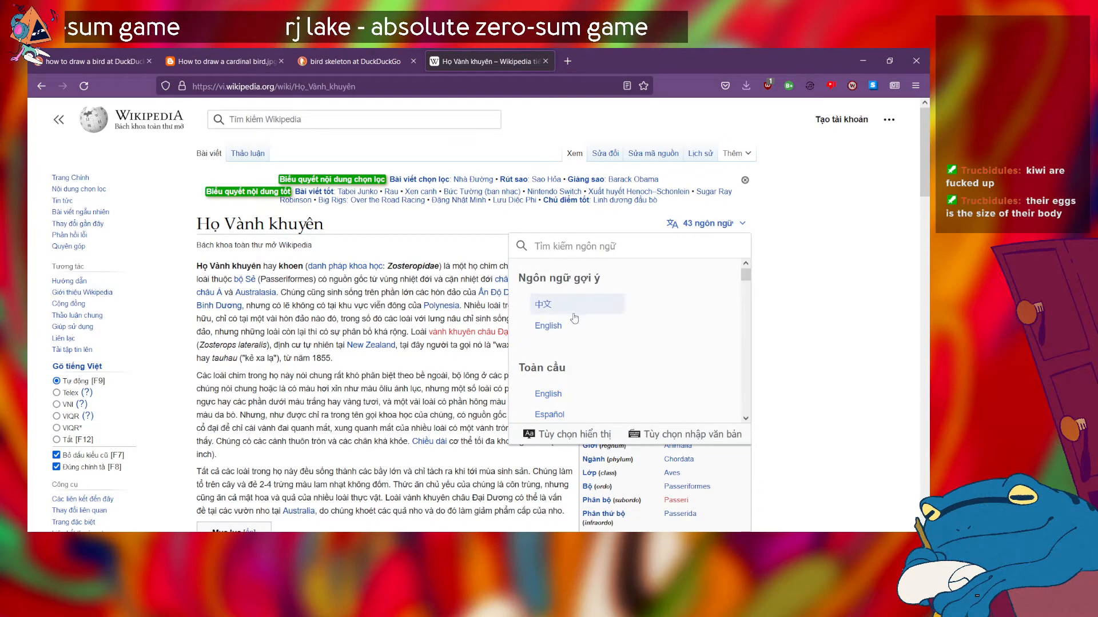
{"action": "left_click", "coordinate": [549, 326]}
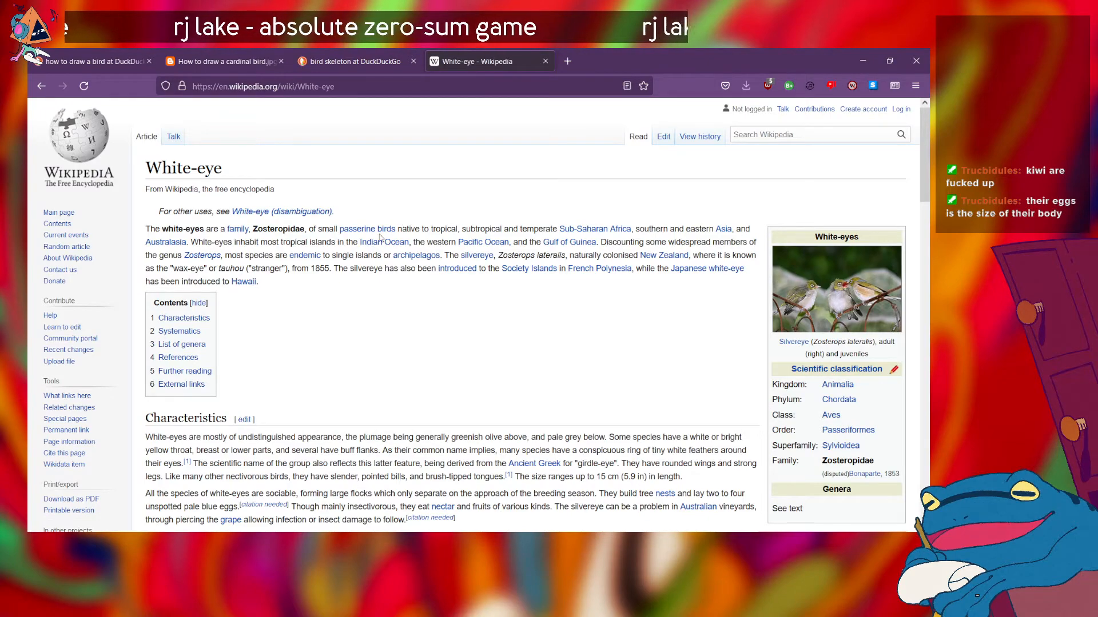
Step: Examine the White-eye article's introduction, photos and Characteristics section for the bird's appearance
{"action": "scroll", "coordinate": [540, 420], "scroll_direction": "down", "scroll_amount": 2}
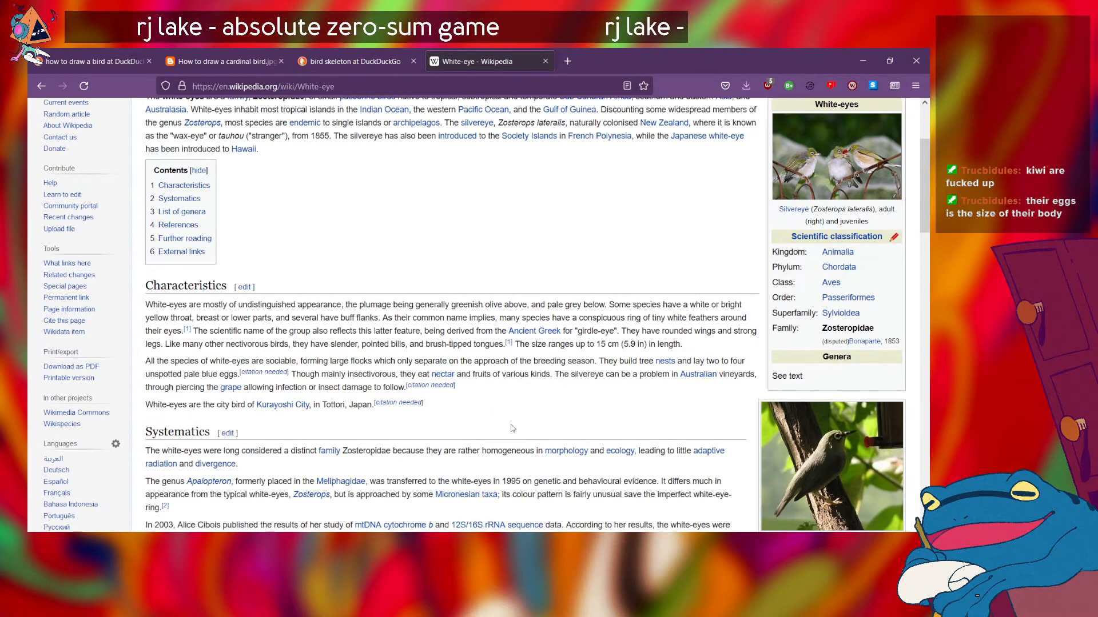
{"action": "scroll", "coordinate": [539, 420], "scroll_direction": "down", "scroll_amount": 5}
{"action": "scroll", "coordinate": [559, 233], "scroll_direction": "up", "scroll_amount": 7}
{"action": "scroll", "coordinate": [559, 234], "scroll_direction": "down", "scroll_amount": 3}
{"action": "scroll", "coordinate": [561, 236], "scroll_direction": "up", "scroll_amount": 3}
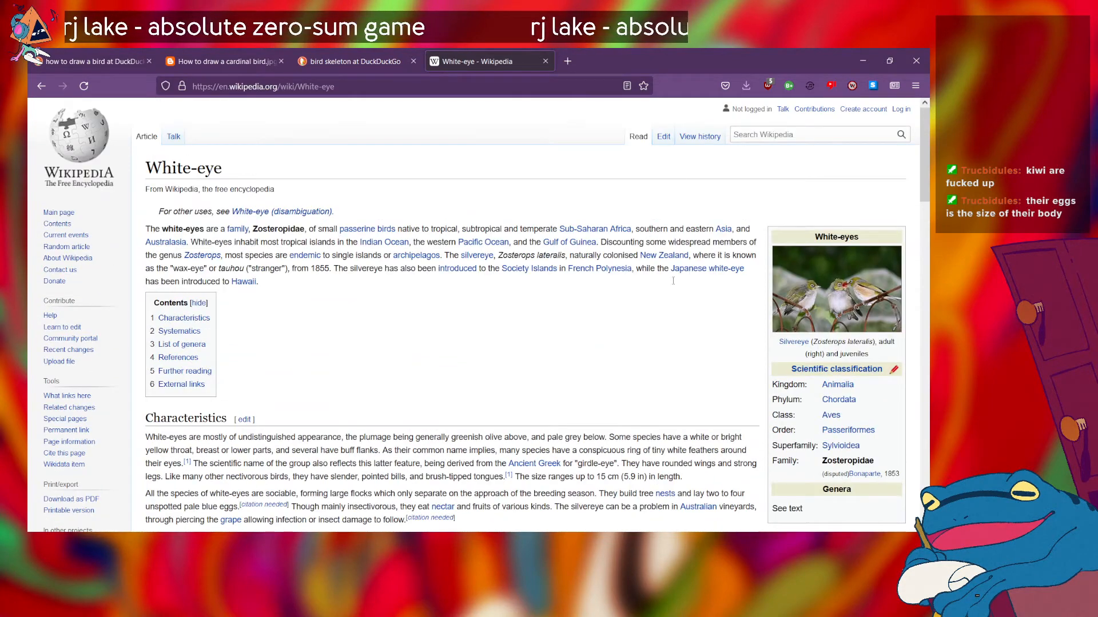
{"action": "scroll", "coordinate": [664, 264], "scroll_direction": "down", "scroll_amount": 2}
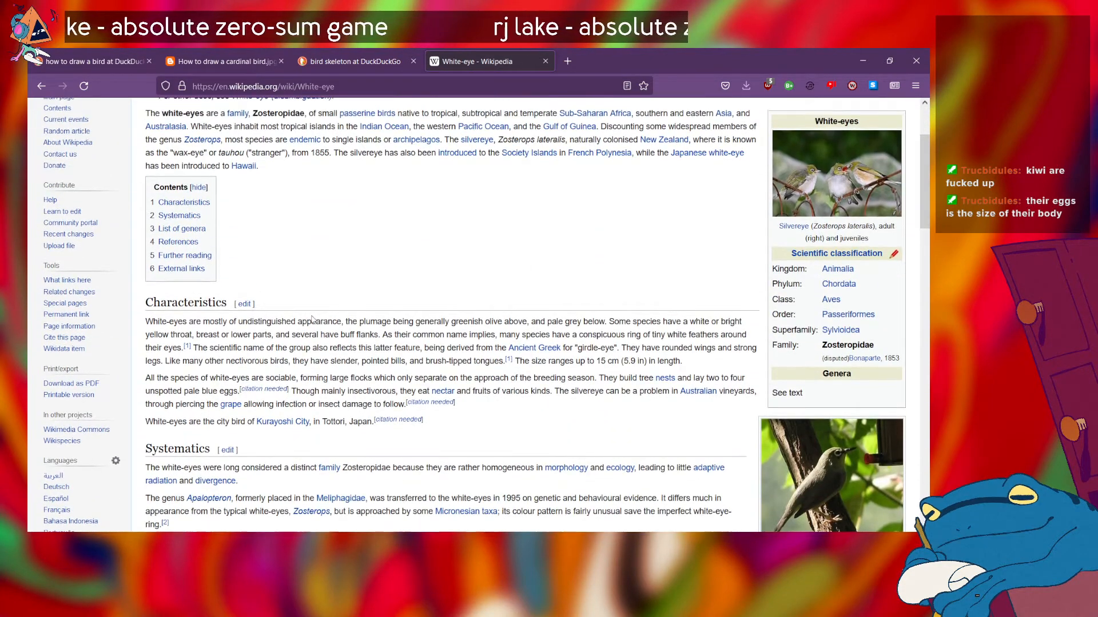
{"action": "scroll", "coordinate": [314, 317], "scroll_direction": "down", "scroll_amount": 6}
{"action": "scroll", "coordinate": [476, 293], "scroll_direction": "up", "scroll_amount": 7}
{"action": "scroll", "coordinate": [475, 294], "scroll_direction": "down", "scroll_amount": 4}
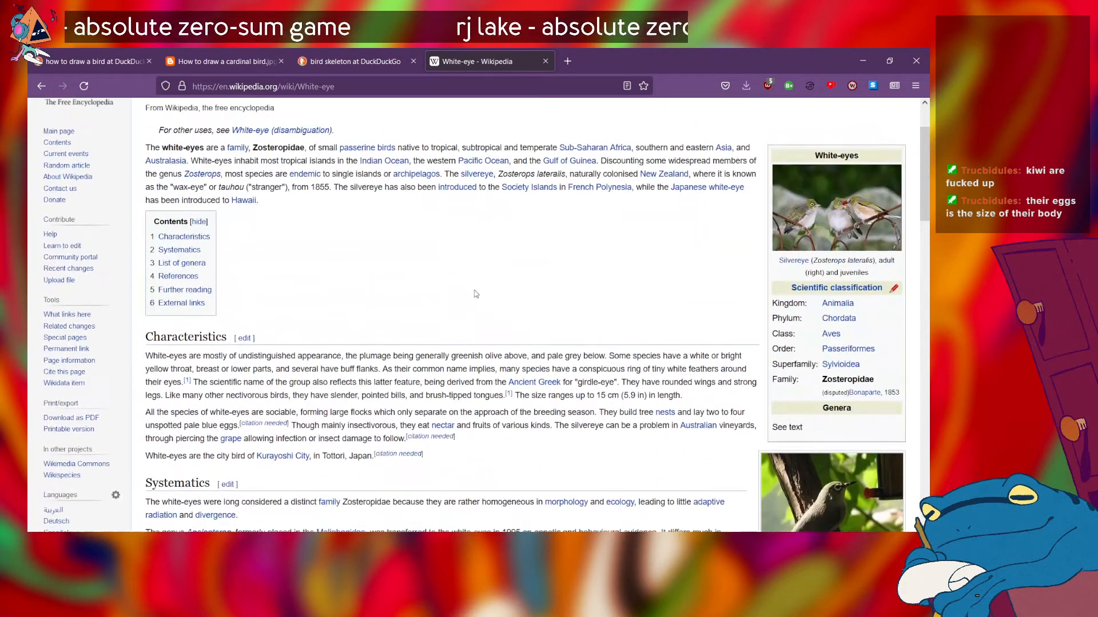
{"action": "scroll", "coordinate": [475, 290], "scroll_direction": "up", "scroll_amount": 6}
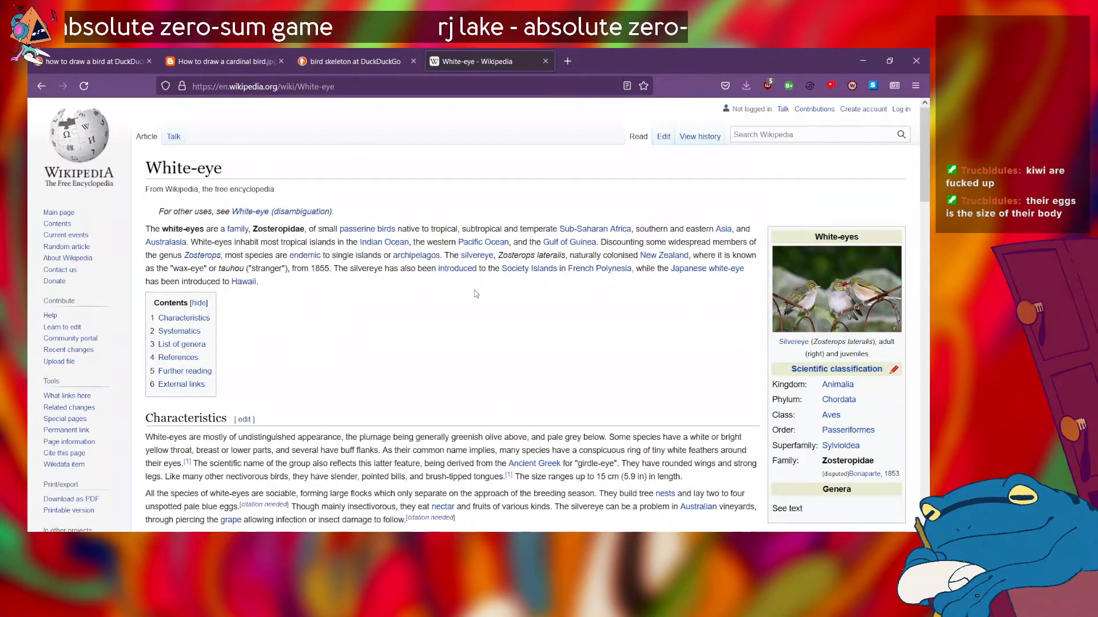
Step: Search the web for "chim sáo ưikipedia" in a new tab and open the Vietnamese Wikipedia article Chào mào
{"action": "left_click", "coordinate": [472, 81]}
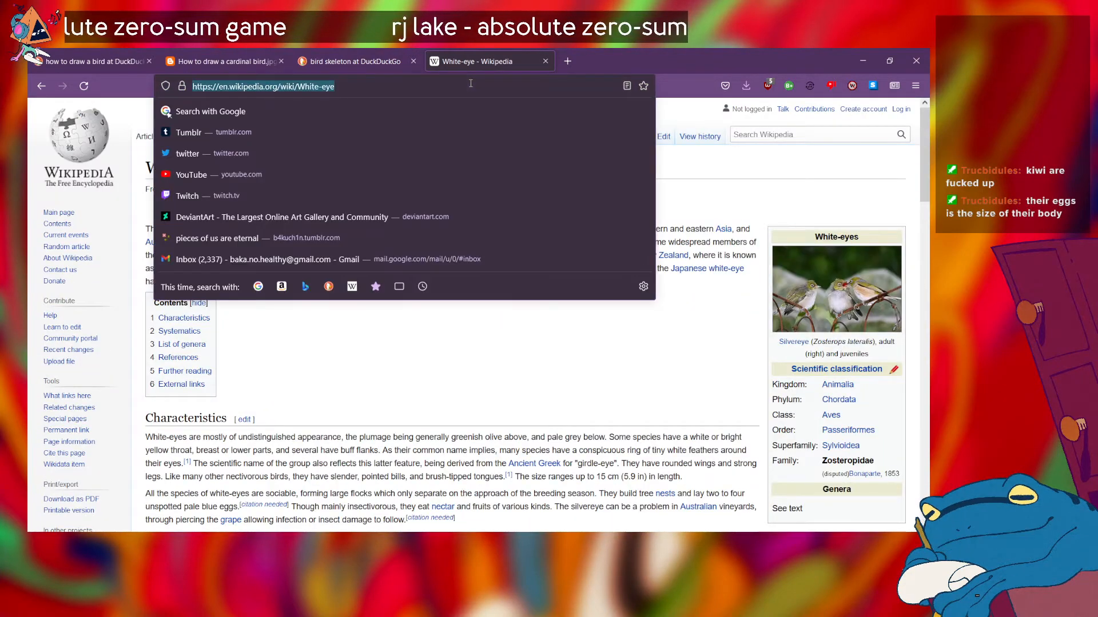
{"action": "left_click", "coordinate": [578, 61]}
{"action": "type", "text": "ch"}
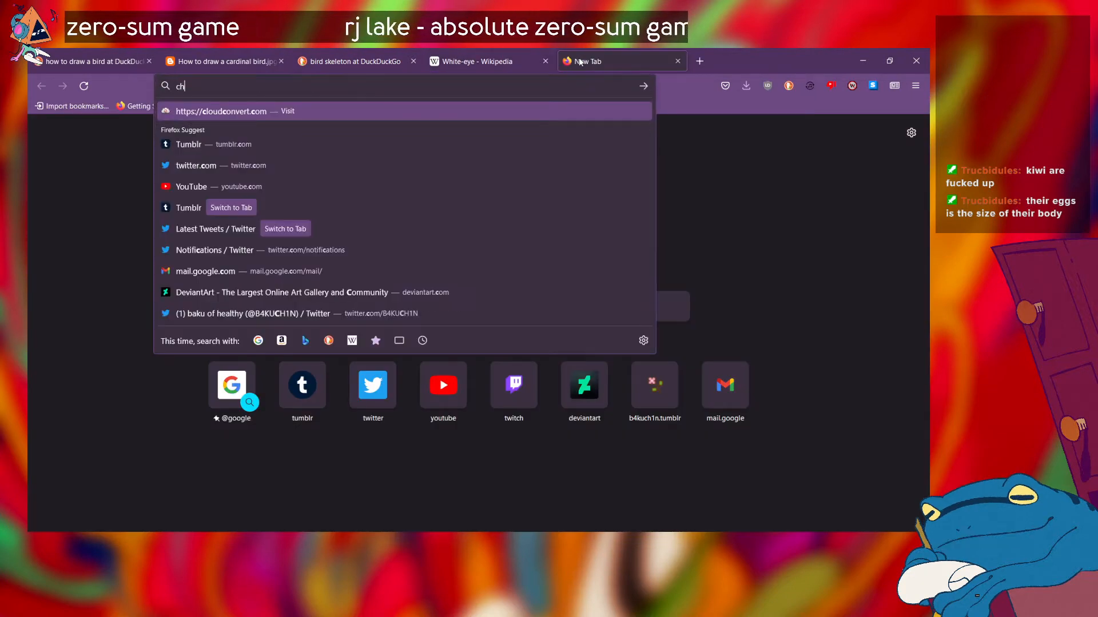
{"action": "type", "text": "im sáo "}
{"action": "type", "text": "ưikipedia"}
{"action": "key", "text": "Return"}
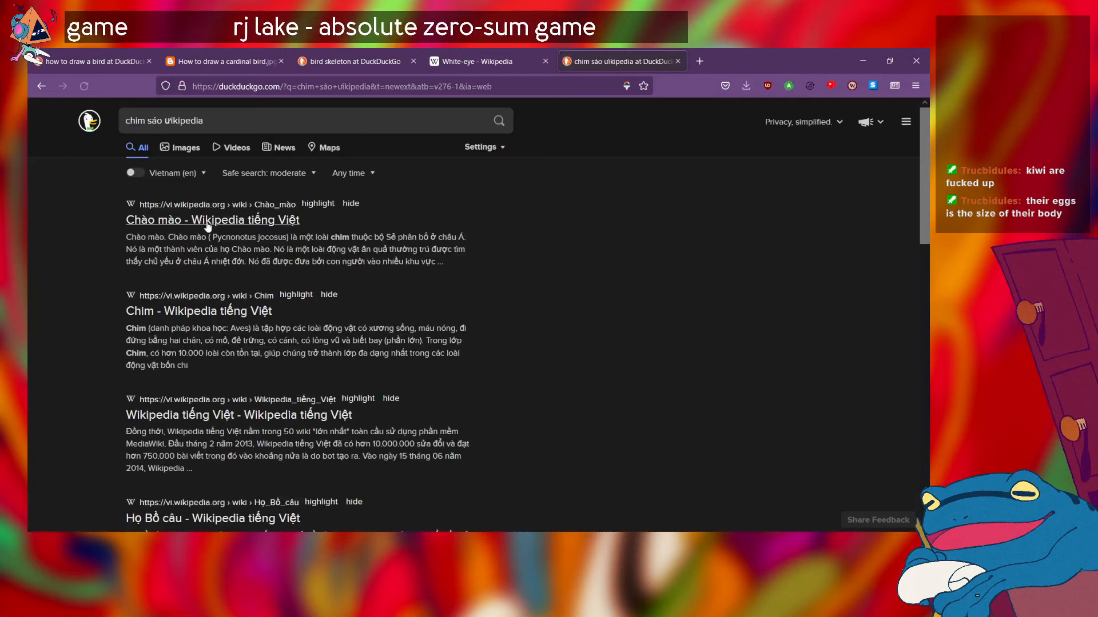
{"action": "left_click", "coordinate": [212, 222]}
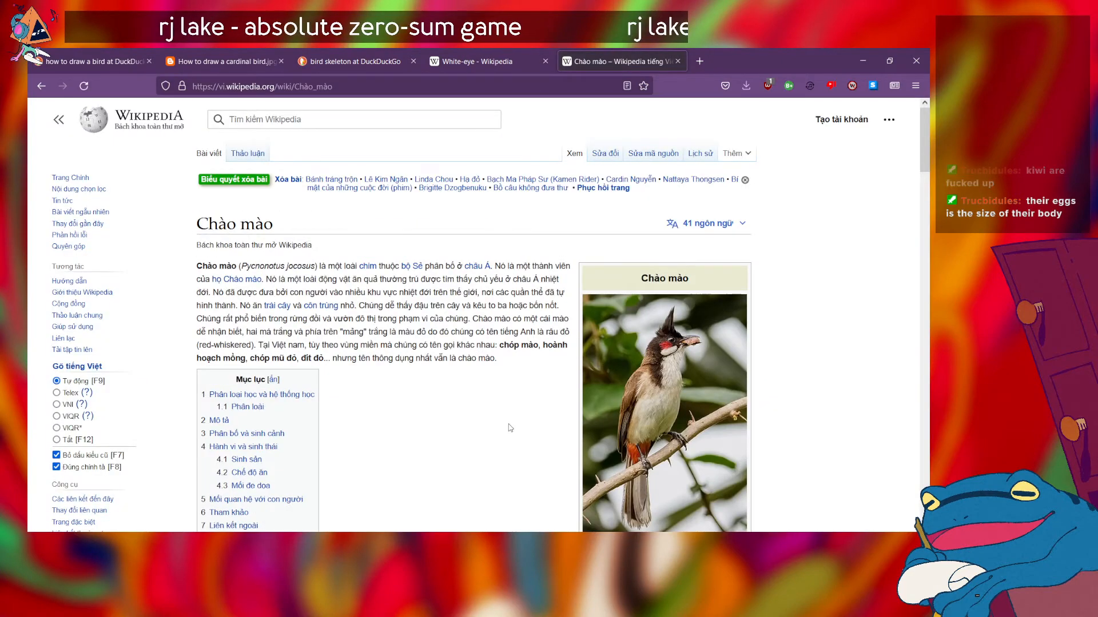
Step: Look over the Chào mào article and switch it to its English version
{"action": "scroll", "coordinate": [513, 426], "scroll_direction": "down", "scroll_amount": 5}
{"action": "scroll", "coordinate": [509, 427], "scroll_direction": "up", "scroll_amount": 4}
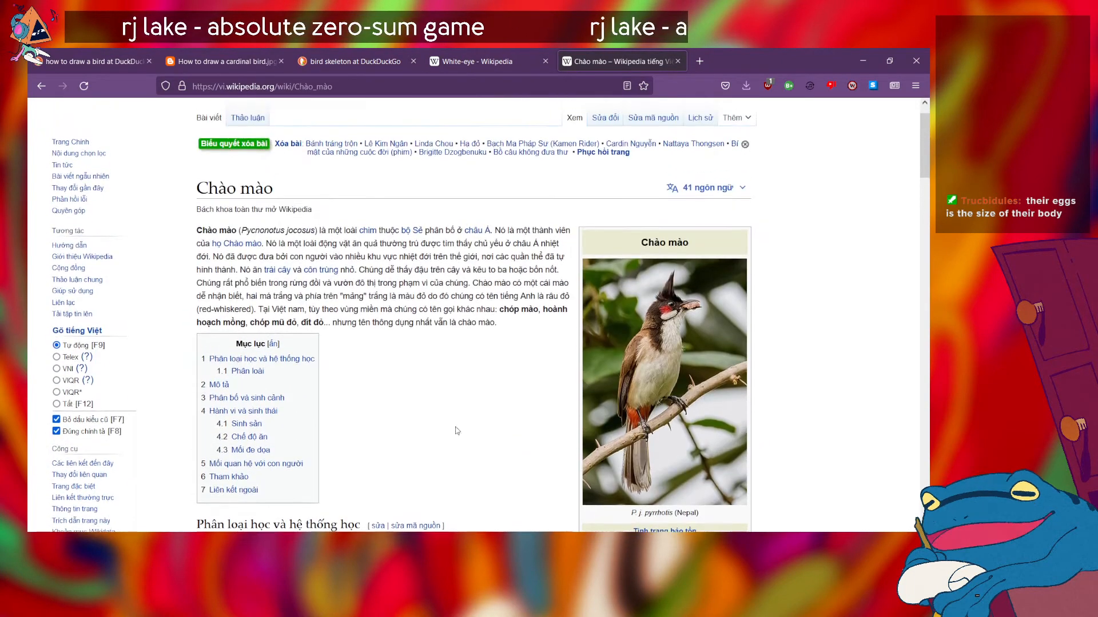
{"action": "left_click", "coordinate": [711, 198]}
{"action": "left_click", "coordinate": [557, 302]}
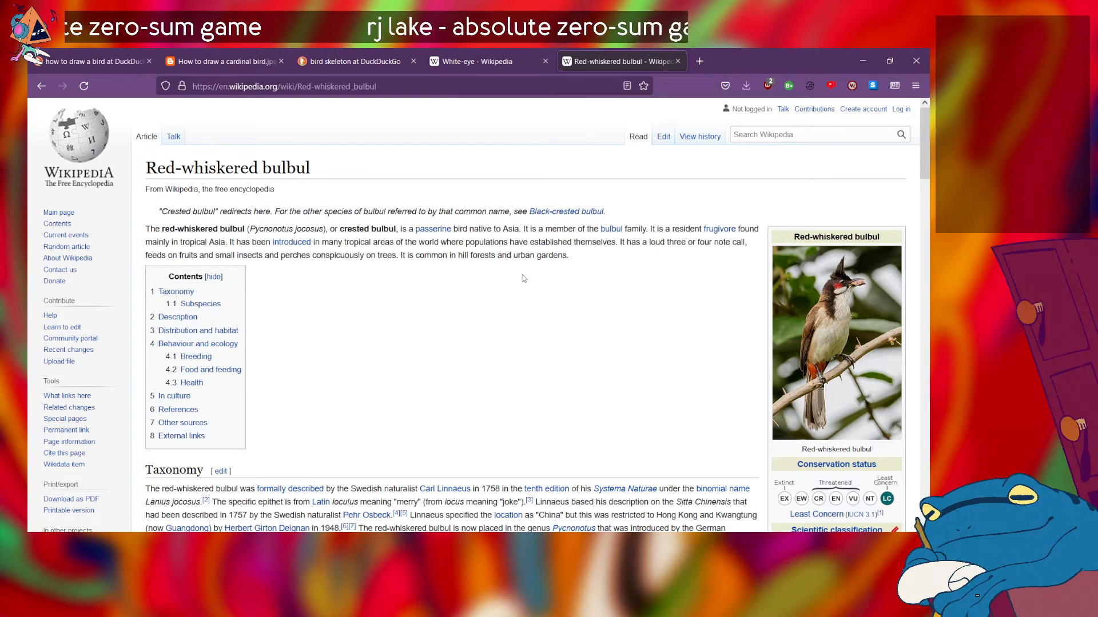
Step: Compare the White-eye article with the Red-whiskered bulbul article, and examine the bulbul's photos, subspecies, description and behaviour sections
{"action": "left_click", "coordinate": [488, 52]}
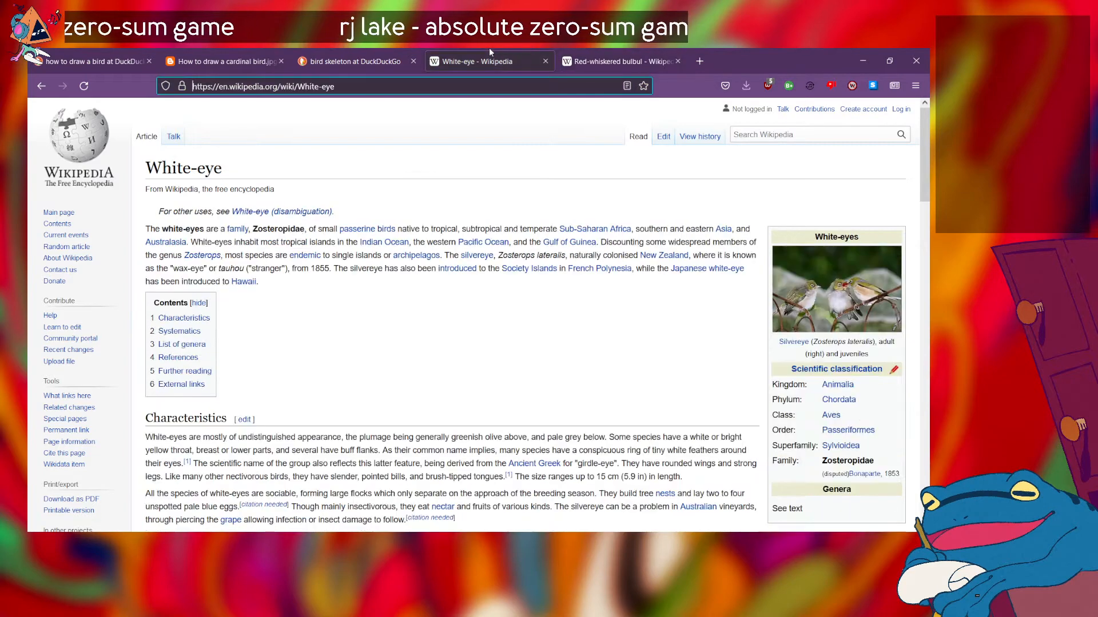
{"action": "left_click", "coordinate": [623, 62]}
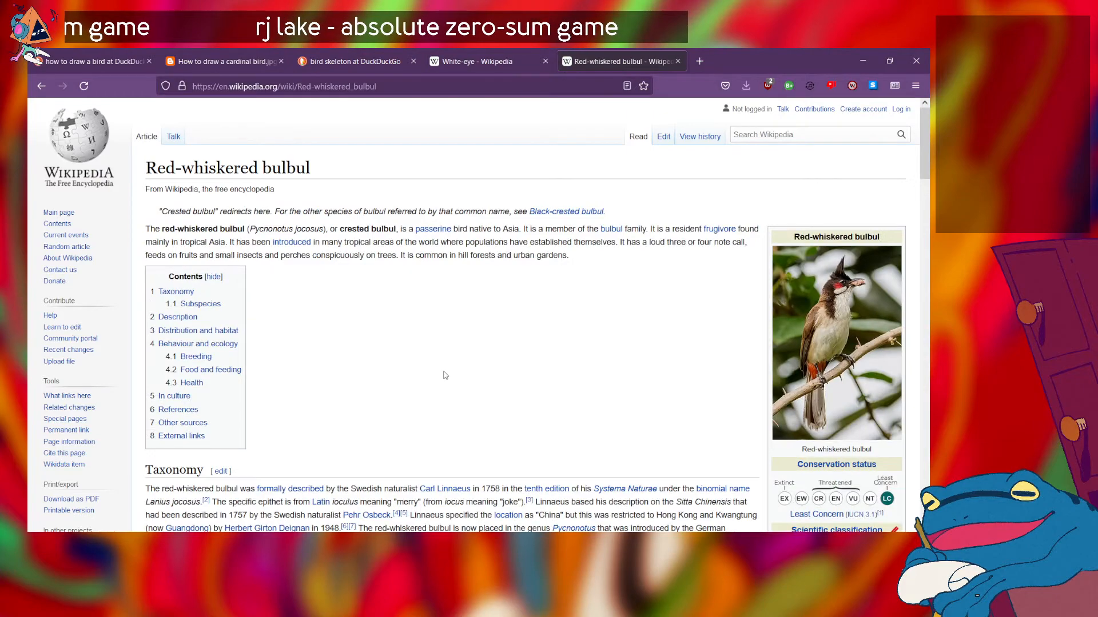
{"action": "scroll", "coordinate": [445, 375], "scroll_direction": "down", "scroll_amount": 5}
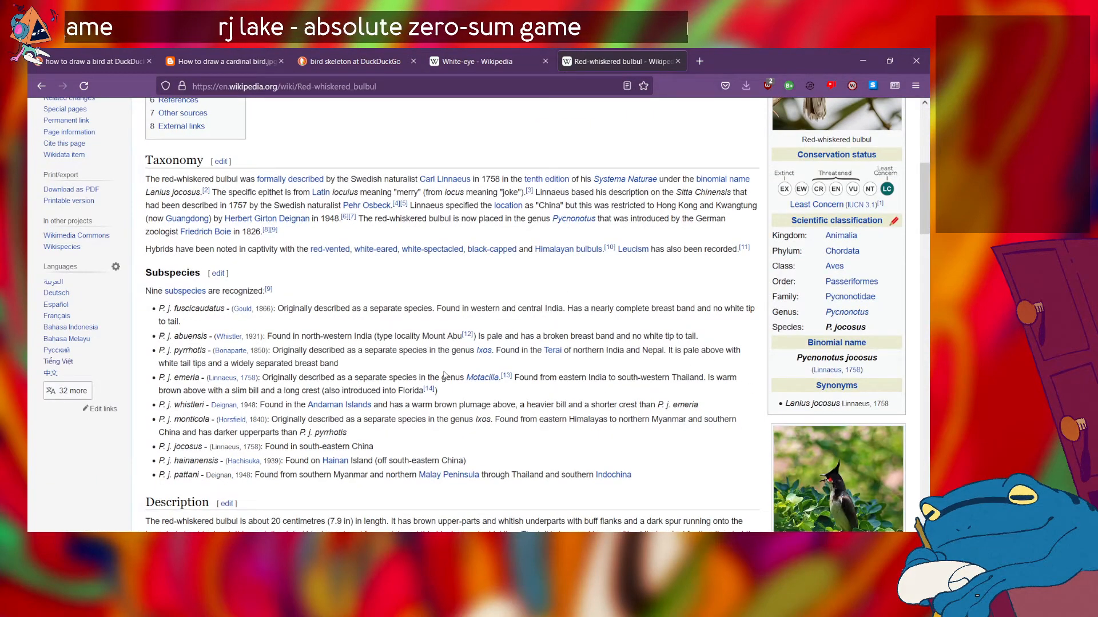
{"action": "scroll", "coordinate": [528, 422], "scroll_direction": "up", "scroll_amount": 5}
{"action": "scroll", "coordinate": [529, 422], "scroll_direction": "down", "scroll_amount": 5}
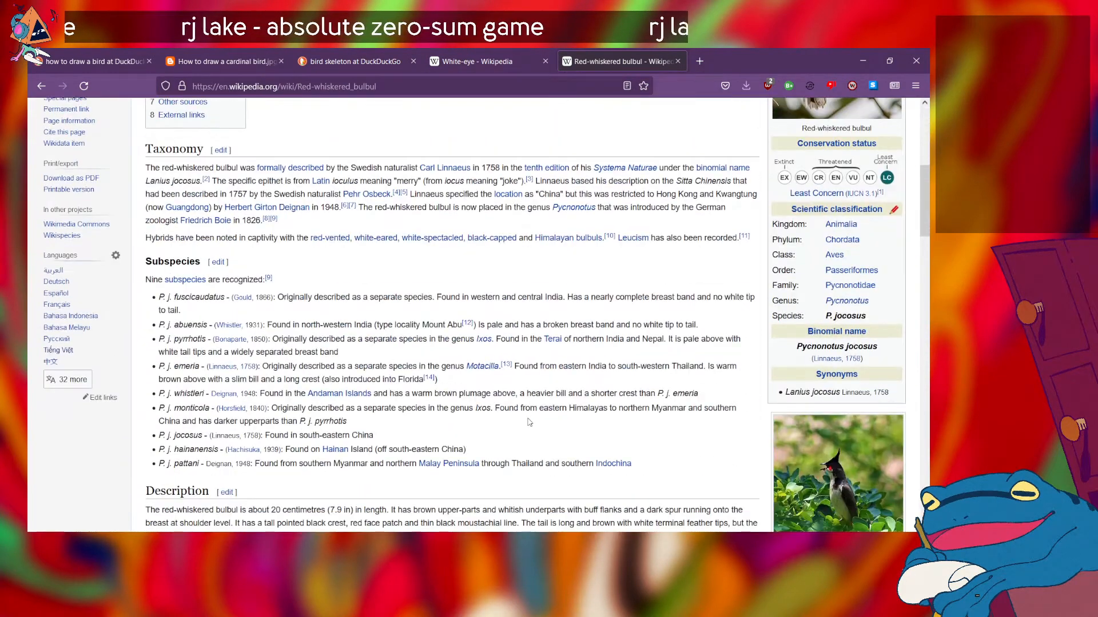
{"action": "scroll", "coordinate": [555, 316], "scroll_direction": "down", "scroll_amount": 5}
{"action": "scroll", "coordinate": [554, 316], "scroll_direction": "down", "scroll_amount": 2}
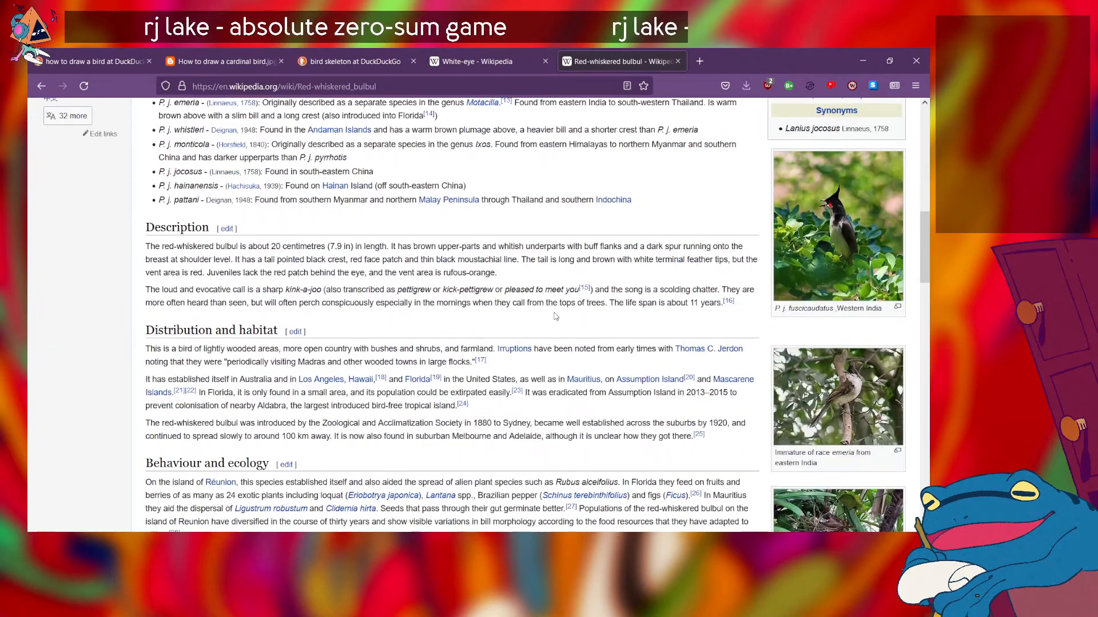
{"action": "scroll", "coordinate": [568, 422], "scroll_direction": "down", "scroll_amount": 5}
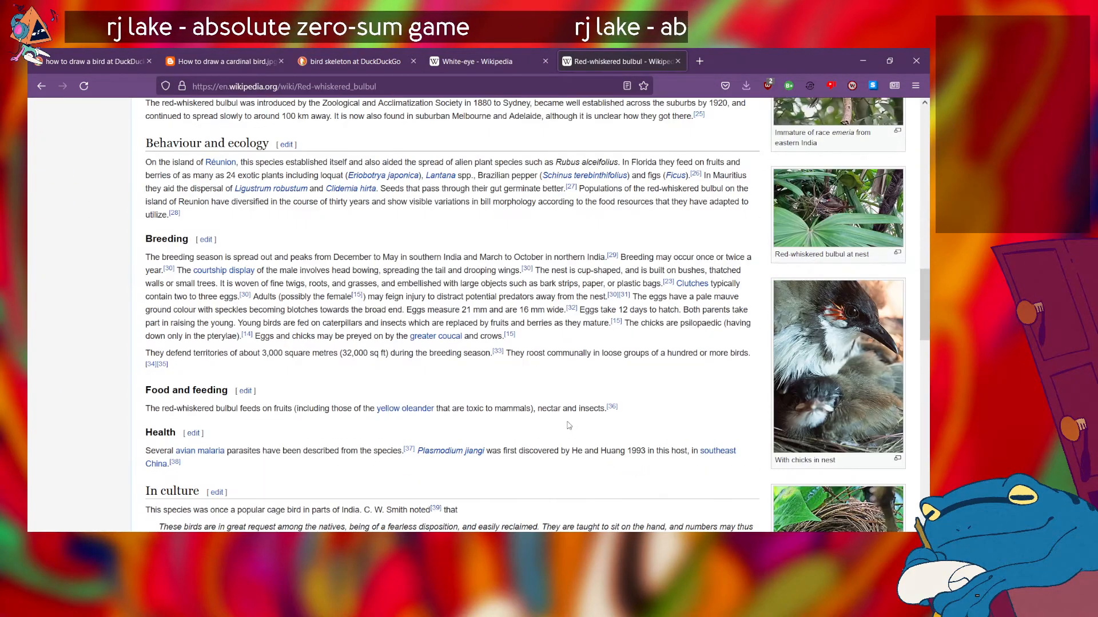
{"action": "scroll", "coordinate": [569, 426], "scroll_direction": "up", "scroll_amount": 15}
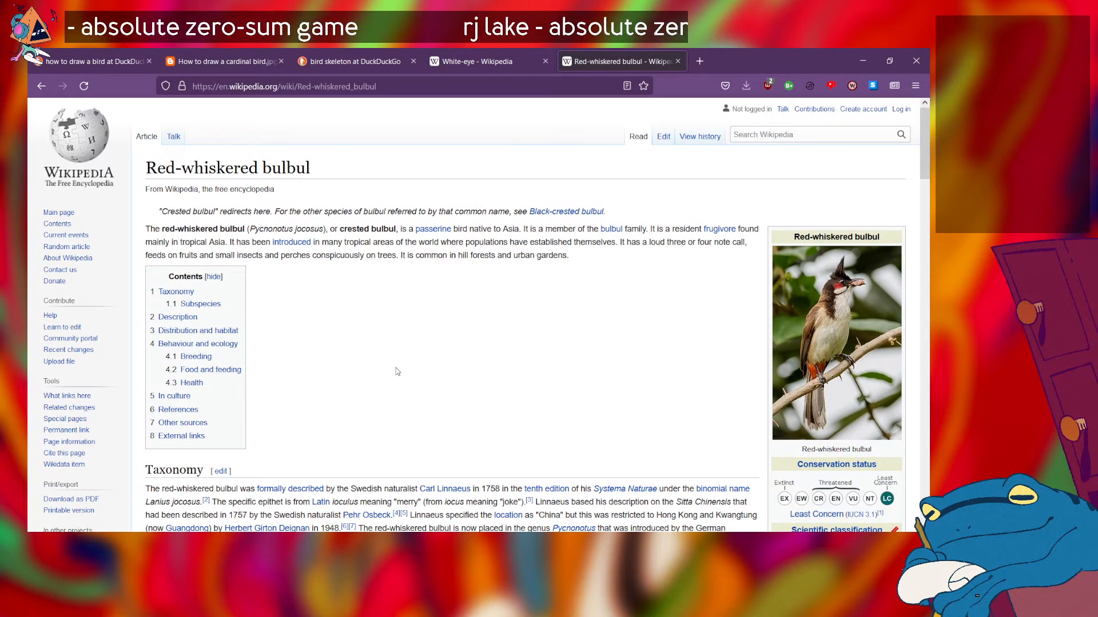
{"action": "scroll", "coordinate": [346, 466], "scroll_direction": "down", "scroll_amount": 3}
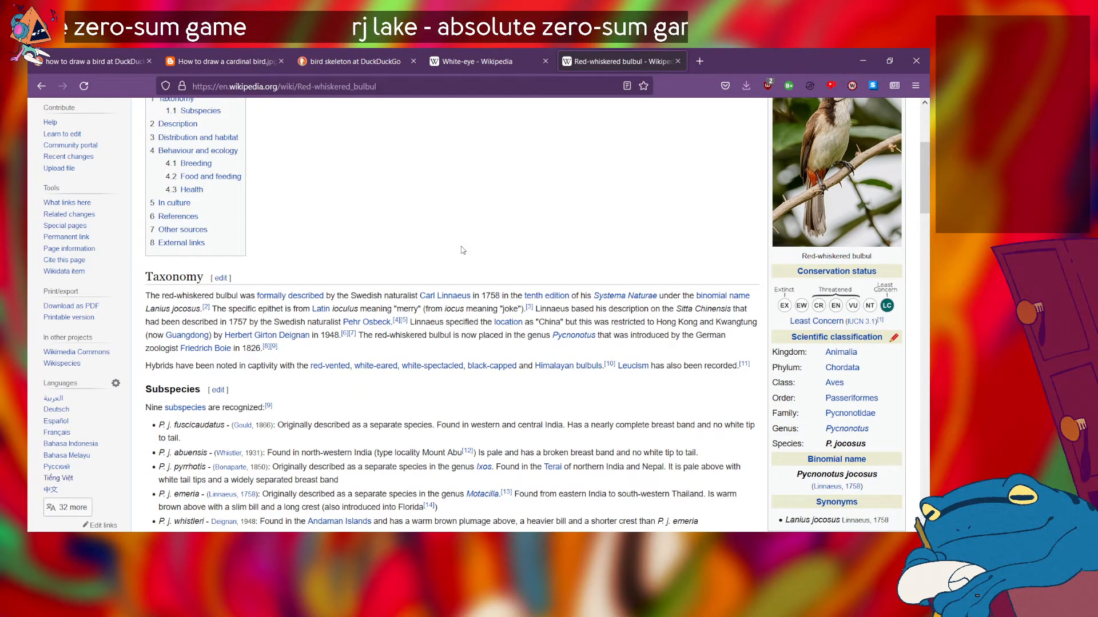
Step: Re-examine the Red-whiskered bulbul article from the introduction through the photos, Description, Behaviour and ecology, and In culture sections
{"action": "scroll", "coordinate": [462, 250], "scroll_direction": "up", "scroll_amount": 3}
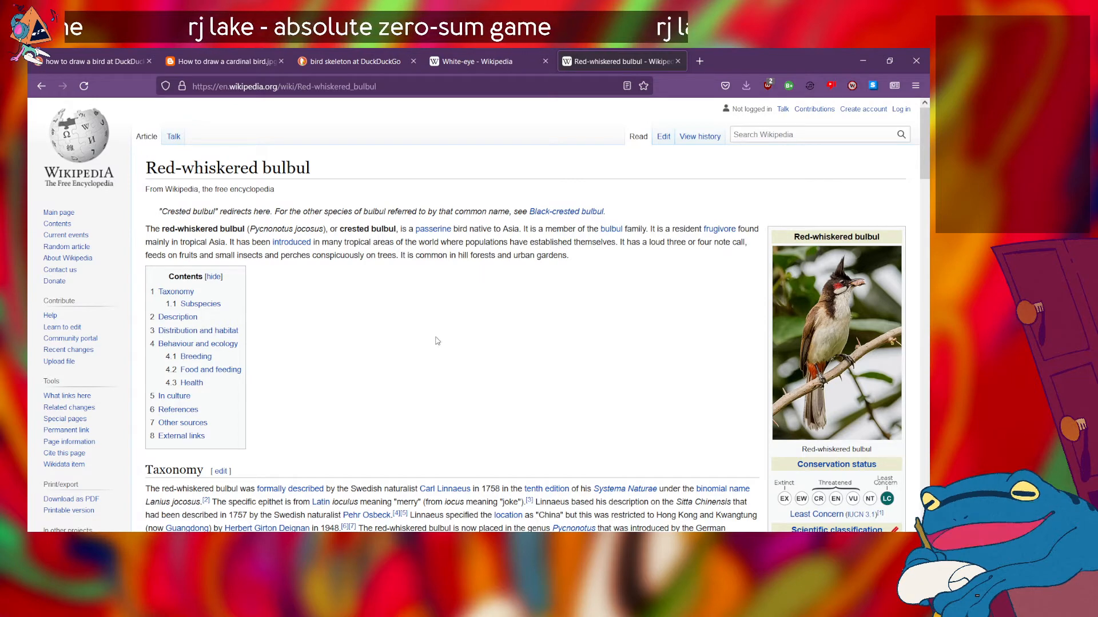
{"action": "scroll", "coordinate": [437, 341], "scroll_direction": "down", "scroll_amount": 2}
{"action": "scroll", "coordinate": [437, 342], "scroll_direction": "up", "scroll_amount": 2}
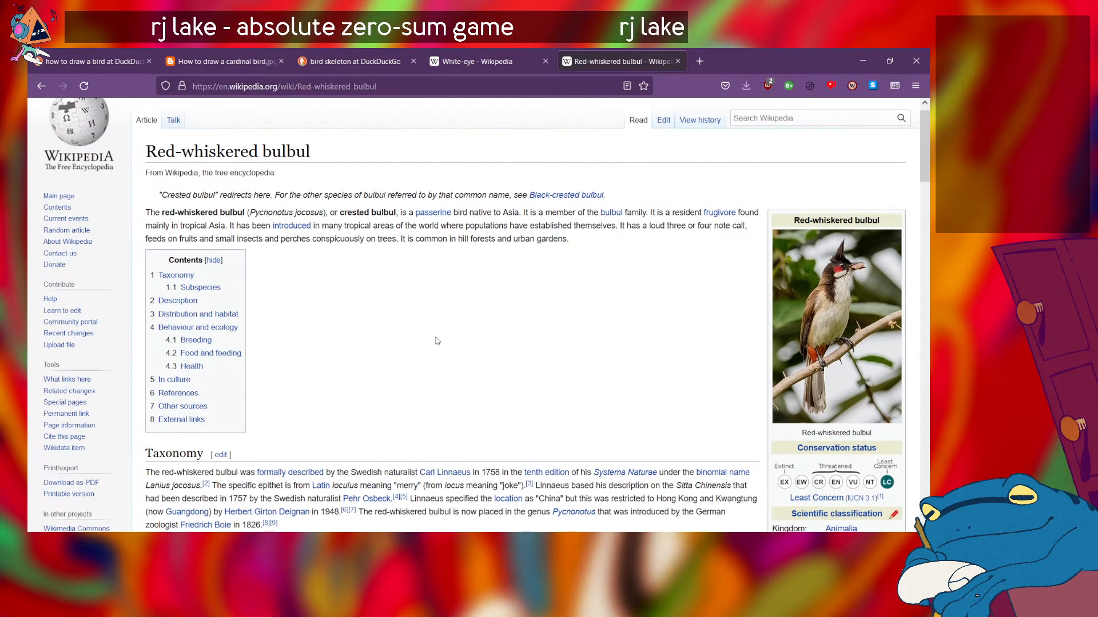
{"action": "scroll", "coordinate": [438, 341], "scroll_direction": "down", "scroll_amount": 3}
{"action": "scroll", "coordinate": [415, 370], "scroll_direction": "down", "scroll_amount": 3}
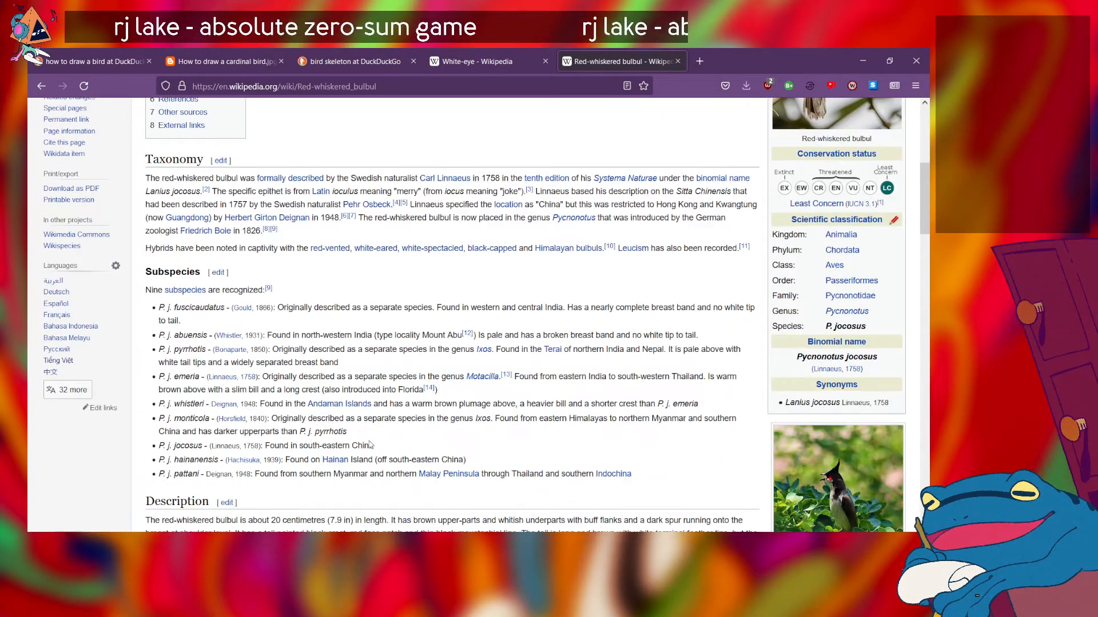
{"action": "scroll", "coordinate": [465, 393], "scroll_direction": "down", "scroll_amount": 3}
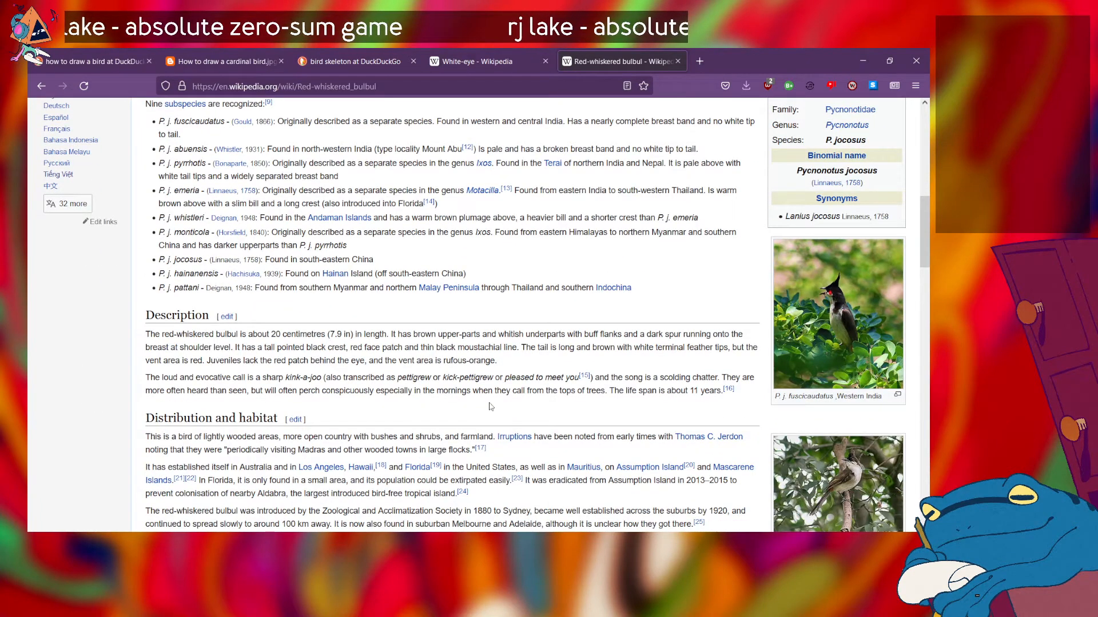
{"action": "scroll", "coordinate": [490, 406], "scroll_direction": "up", "scroll_amount": 1}
{"action": "scroll", "coordinate": [490, 405], "scroll_direction": "down", "scroll_amount": 4}
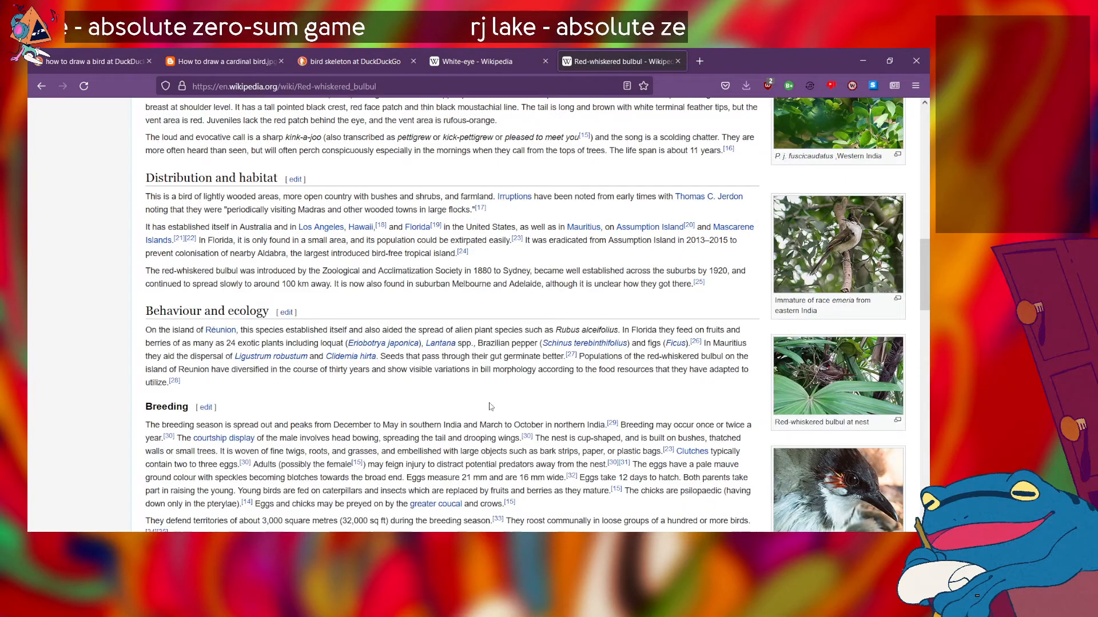
{"action": "scroll", "coordinate": [489, 407], "scroll_direction": "down", "scroll_amount": 10}
{"action": "scroll", "coordinate": [490, 406], "scroll_direction": "up", "scroll_amount": 7}
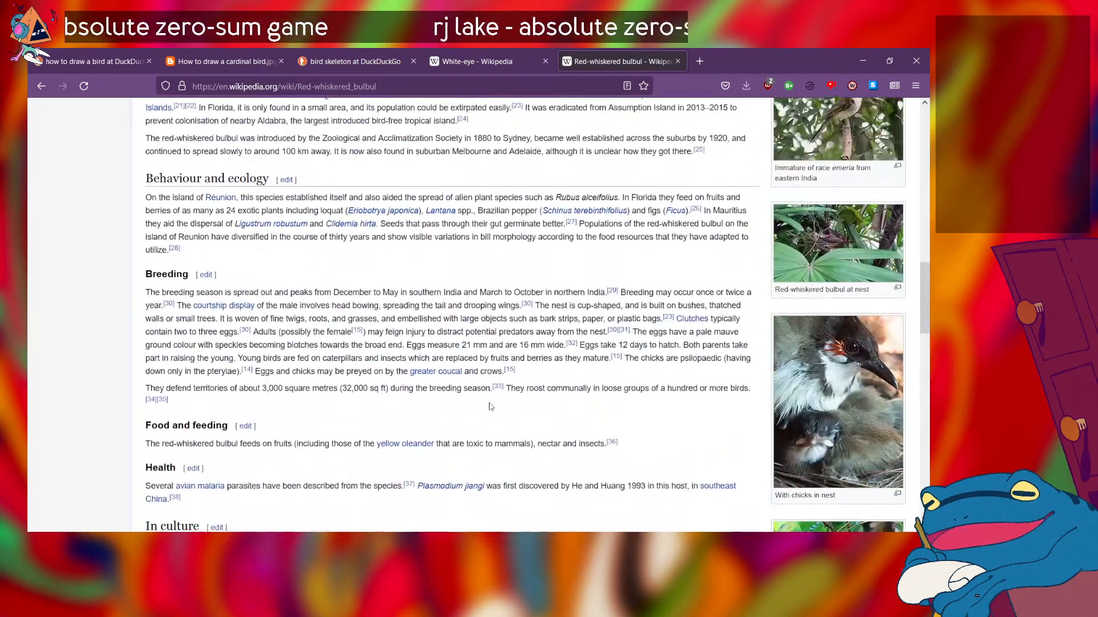
{"action": "scroll", "coordinate": [490, 406], "scroll_direction": "down", "scroll_amount": 5}
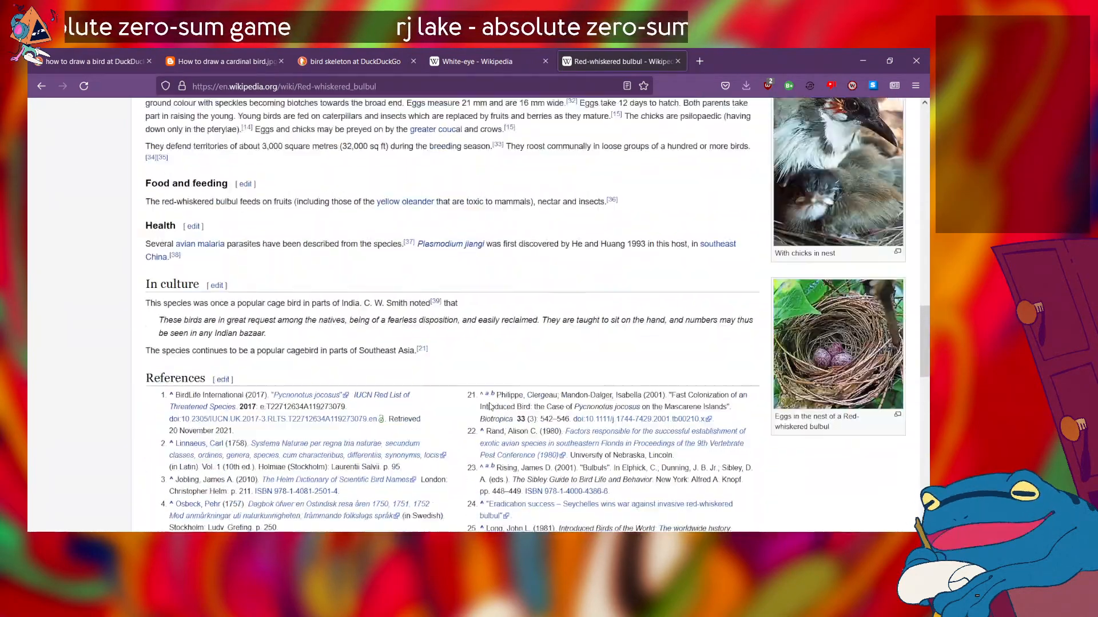
{"action": "scroll", "coordinate": [490, 406], "scroll_direction": "up", "scroll_amount": 15}
{"action": "scroll", "coordinate": [490, 407], "scroll_direction": "down", "scroll_amount": 2}
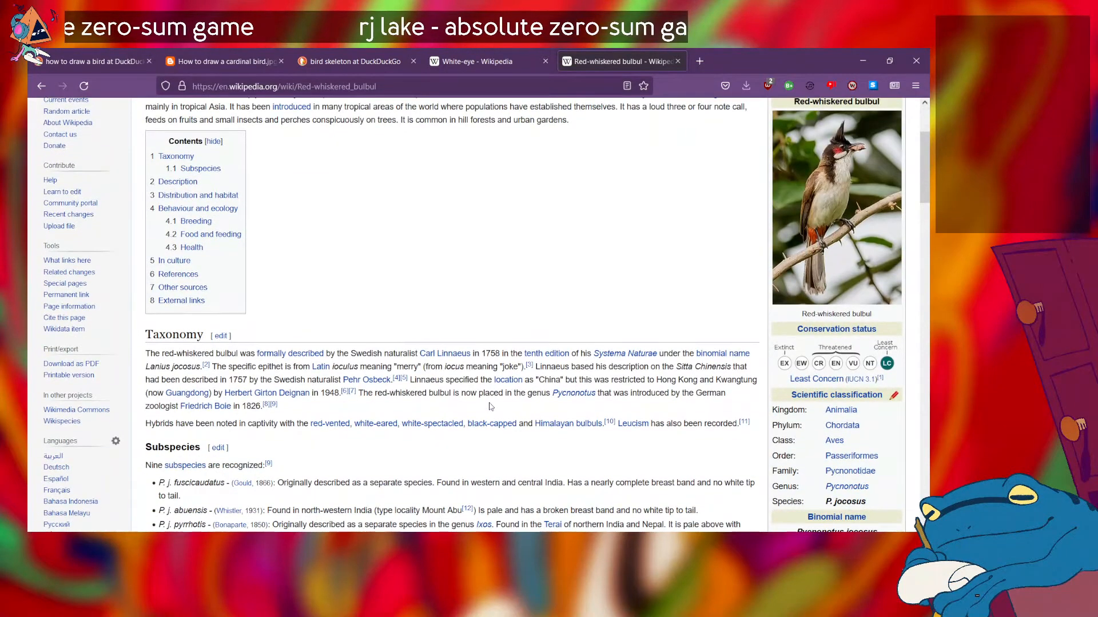
{"action": "scroll", "coordinate": [490, 406], "scroll_direction": "up", "scroll_amount": 3}
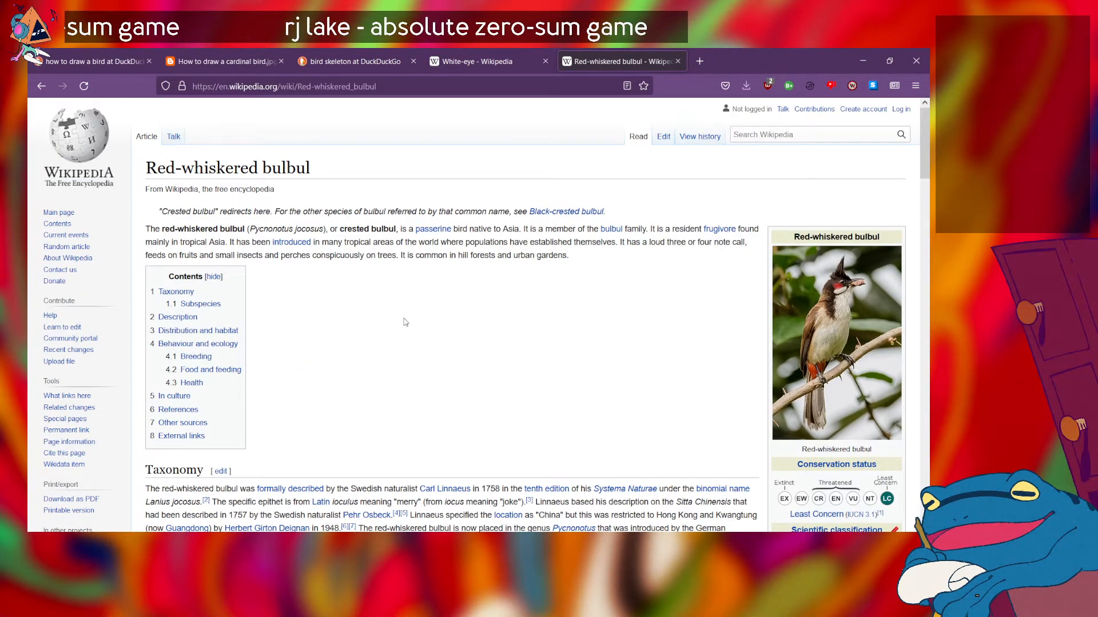
Step: Search the web for "passerine bird skeleton" in a new tab and show the image results
{"action": "left_click", "coordinate": [697, 70]}
{"action": "type", "text": "paasr"}
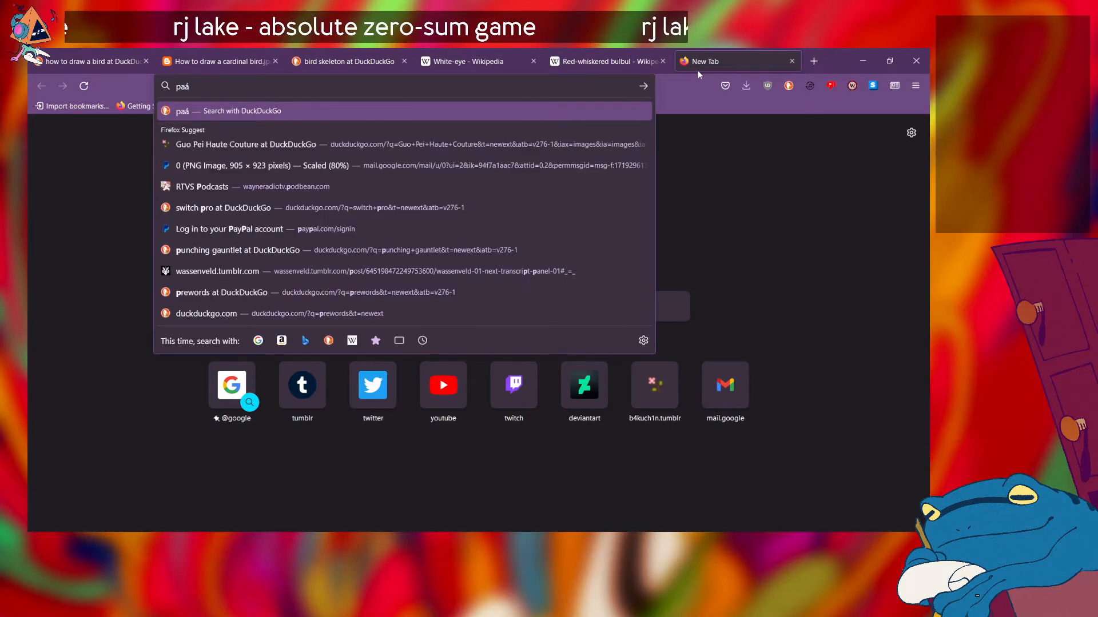
{"action": "key", "text": "BackSpace"}
{"action": "key", "text": "BackSpace"}
{"action": "key", "text": "BackSpace"}
{"action": "key", "text": "BackSpace"}
{"action": "type", "text": "s"}
{"action": "key", "text": "BackSpace"}
{"action": "type", "text": "ass"}
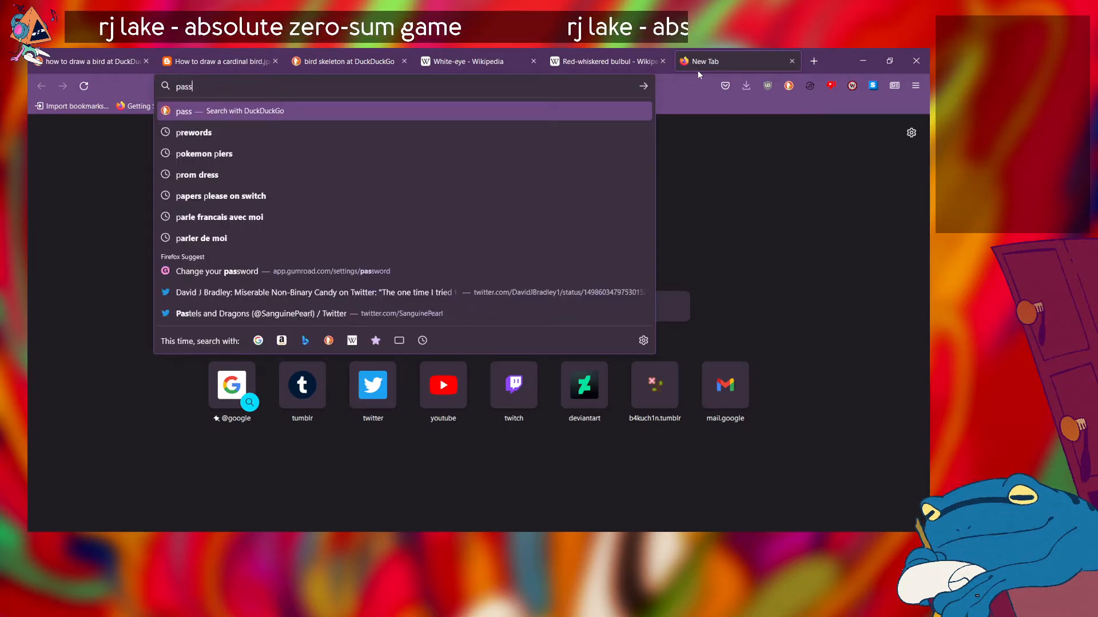
{"action": "type", "text": "eri"}
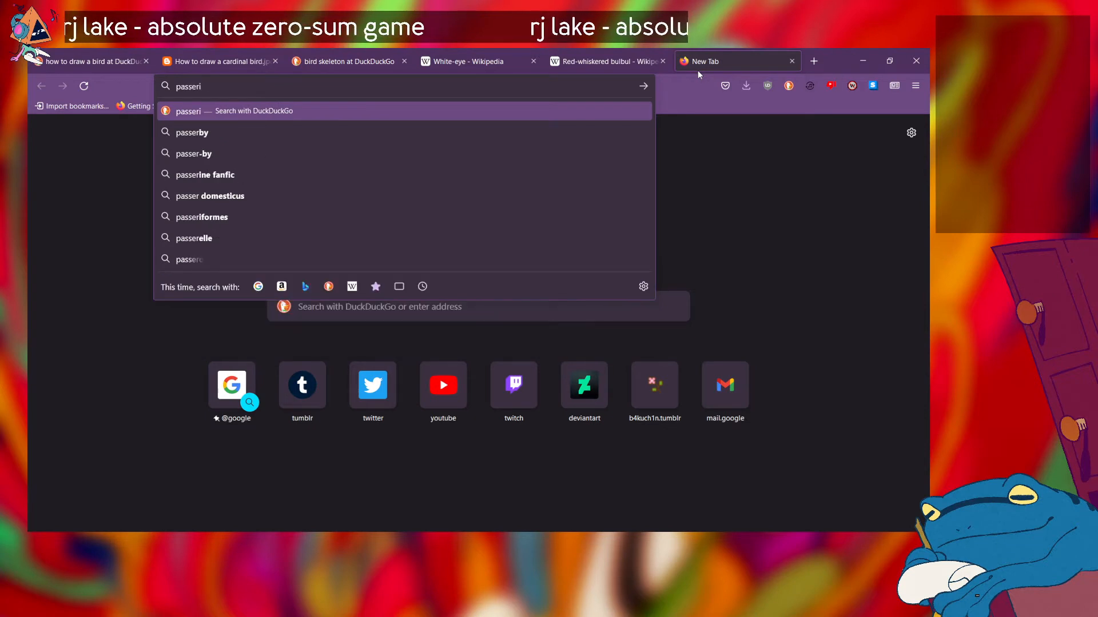
{"action": "type", "text": "ne b"}
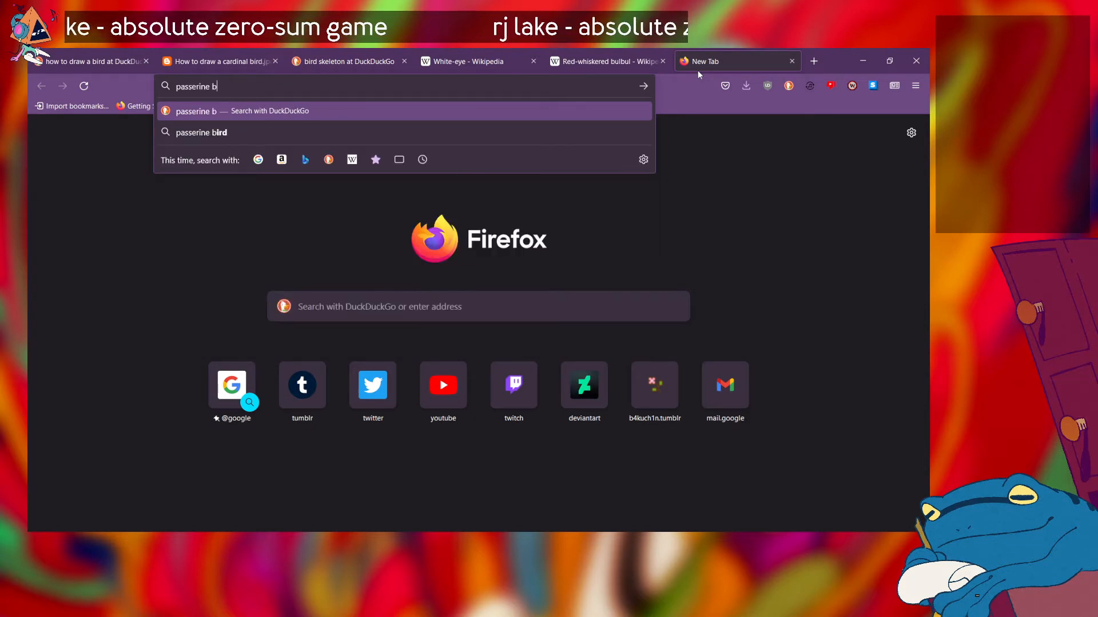
{"action": "type", "text": "ird ske"}
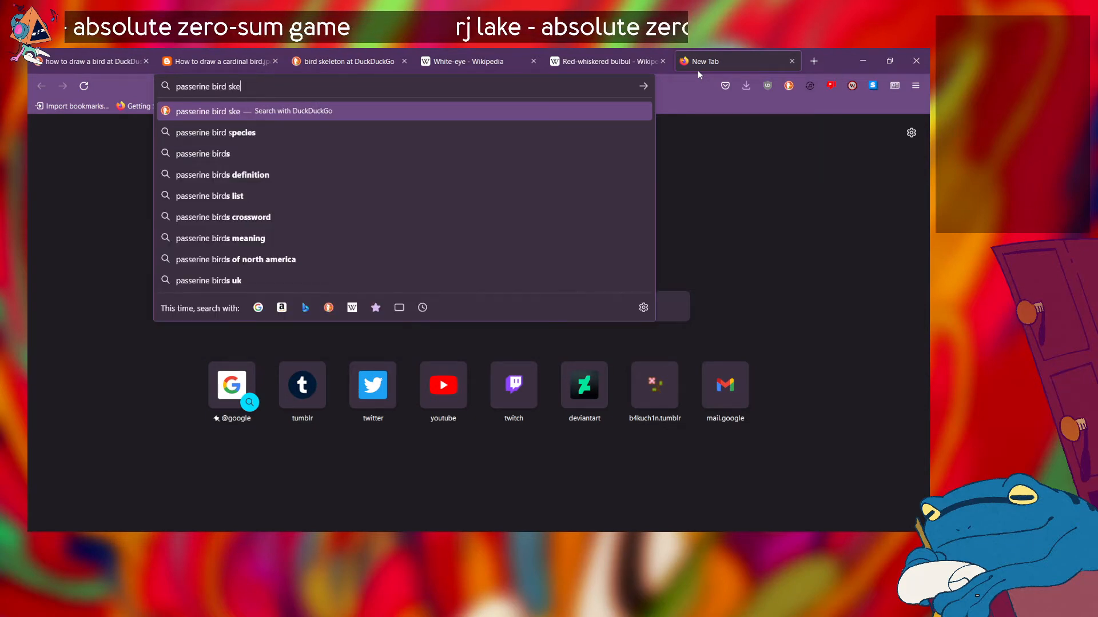
{"action": "type", "text": "leton"}
{"action": "key", "text": "Return"}
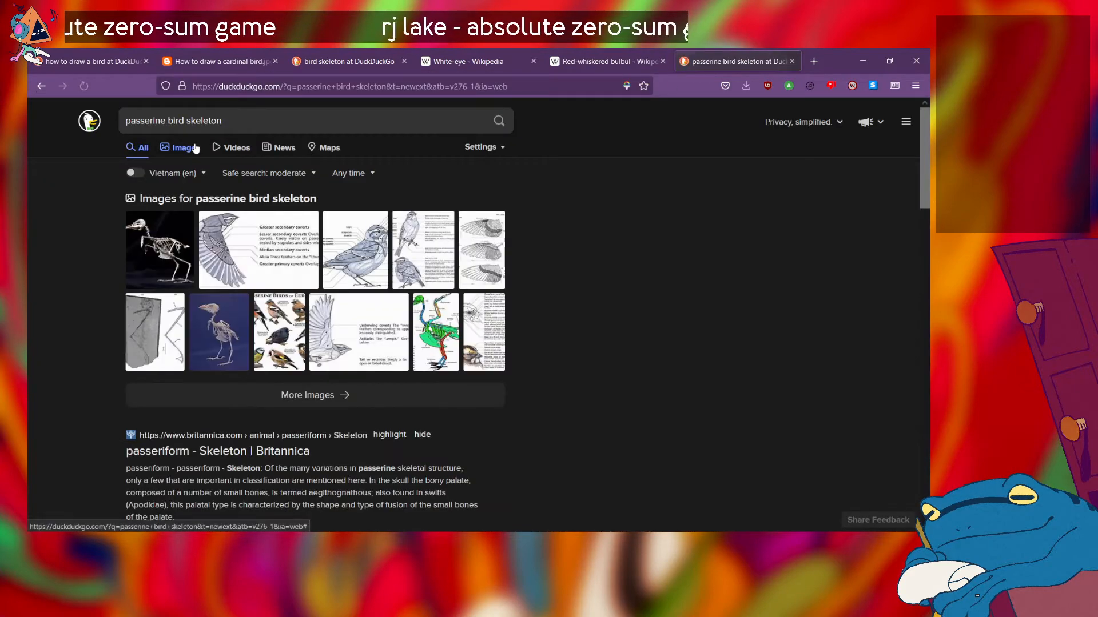
{"action": "left_click", "coordinate": [195, 148]}
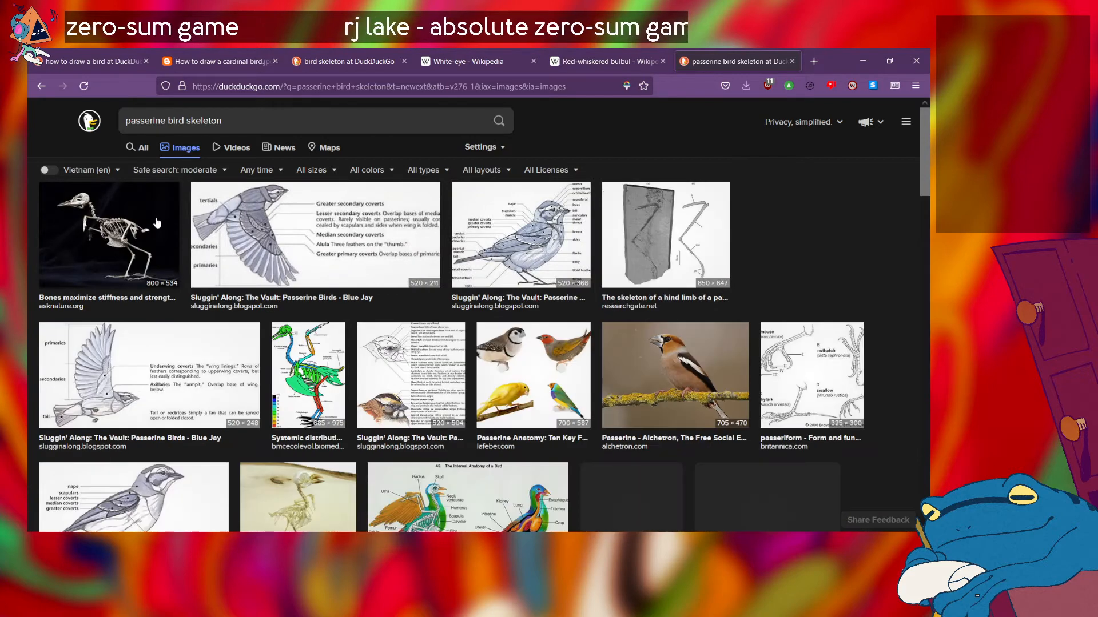
Step: Preview the AskNature passerine skeleton photo and look over the neighbouring image results
{"action": "left_click", "coordinate": [155, 223]}
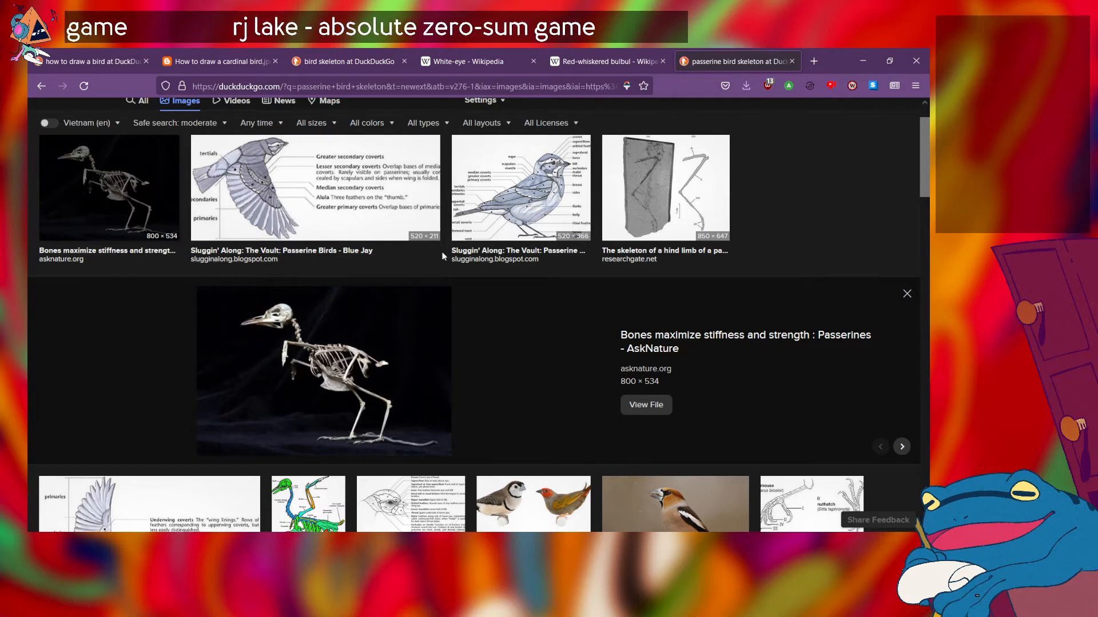
{"action": "scroll", "coordinate": [305, 365], "scroll_direction": "down", "scroll_amount": 5}
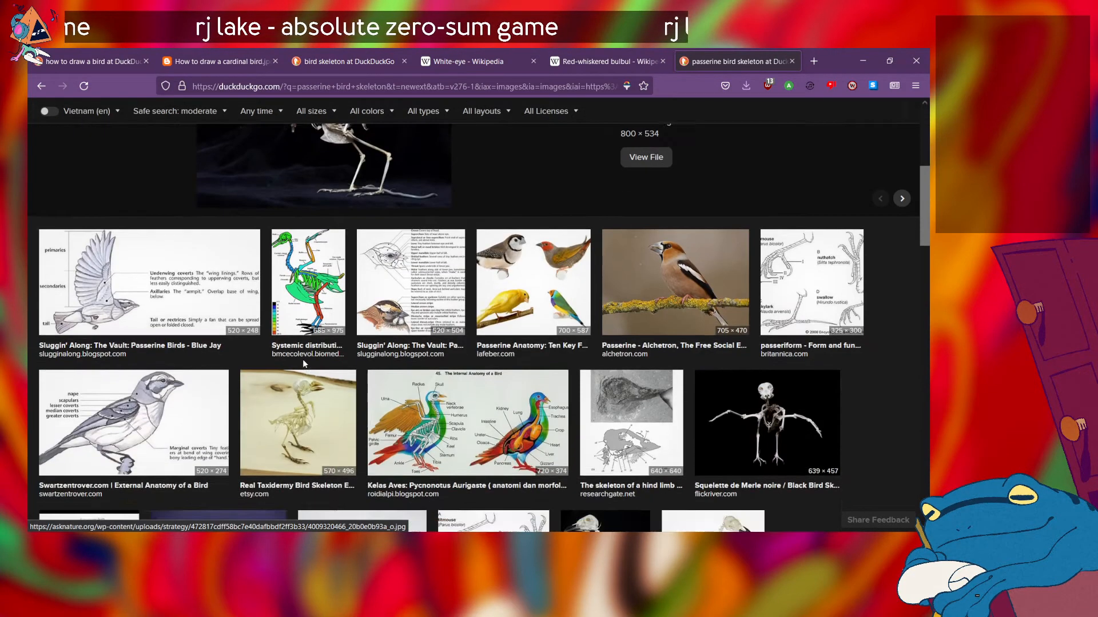
{"action": "scroll", "coordinate": [303, 363], "scroll_direction": "up", "scroll_amount": 3}
{"action": "scroll", "coordinate": [303, 364], "scroll_direction": "up", "scroll_amount": 1}
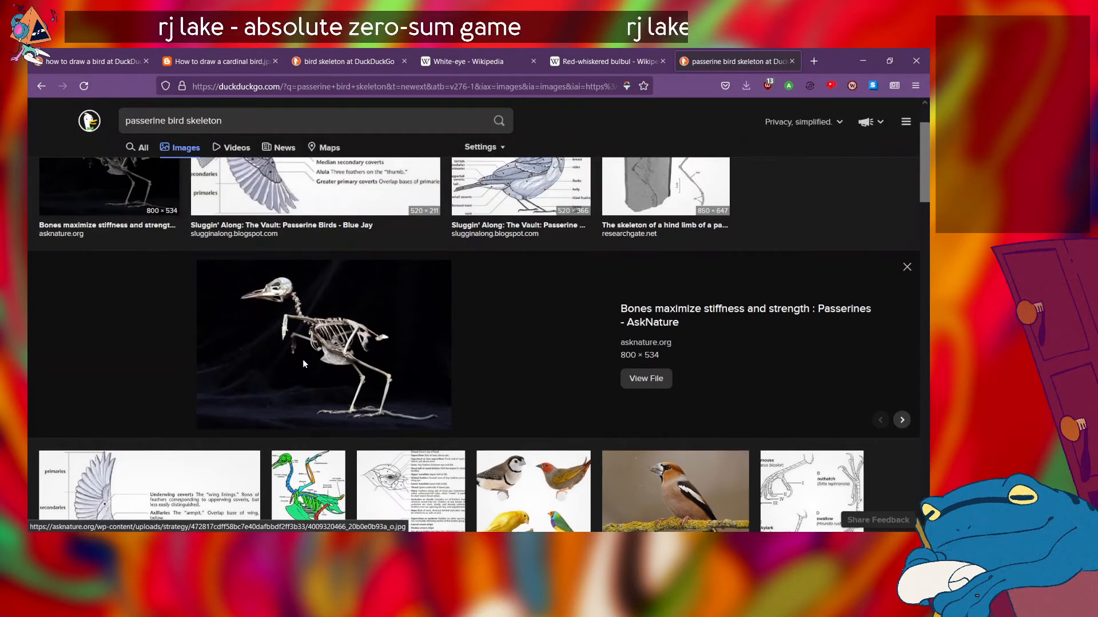
Step: Try to open the AskNature skeleton photo's full image file in a separate tab, and close that tab
{"action": "left_click", "coordinate": [304, 365]}
{"action": "left_click", "coordinate": [644, 52]}
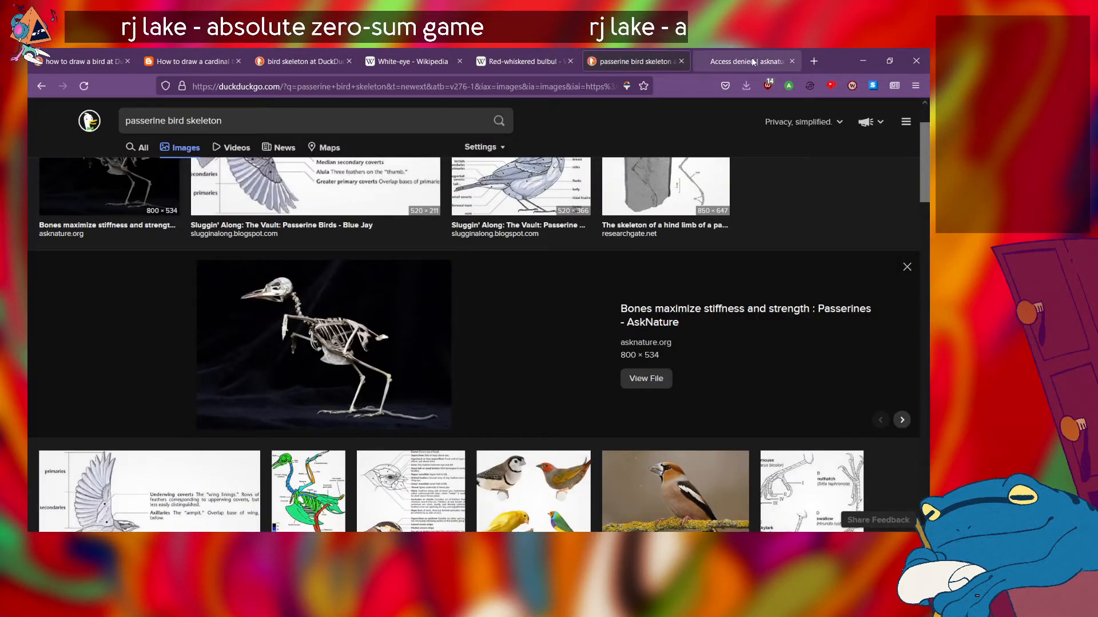
{"action": "left_click", "coordinate": [740, 66]}
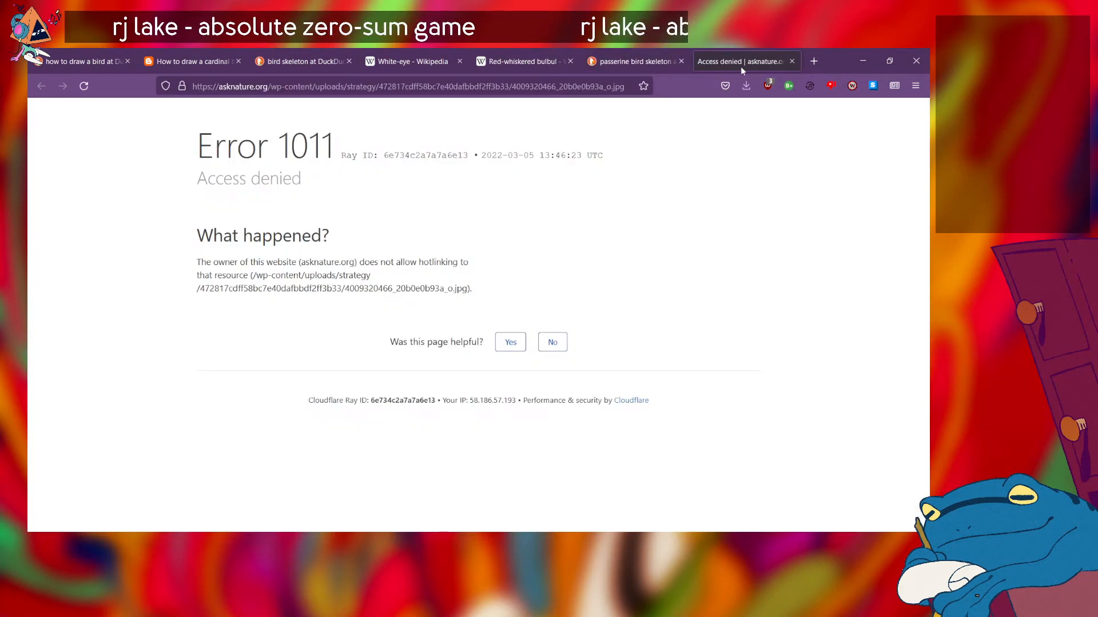
{"action": "left_click", "coordinate": [792, 62]}
Step: Examine the previewed passerine skeleton photo enlarged, from skull and neck to wings, ribcage and legs
{"action": "scroll", "coordinate": [392, 345], "scroll_direction": "up", "scroll_amount": 5}
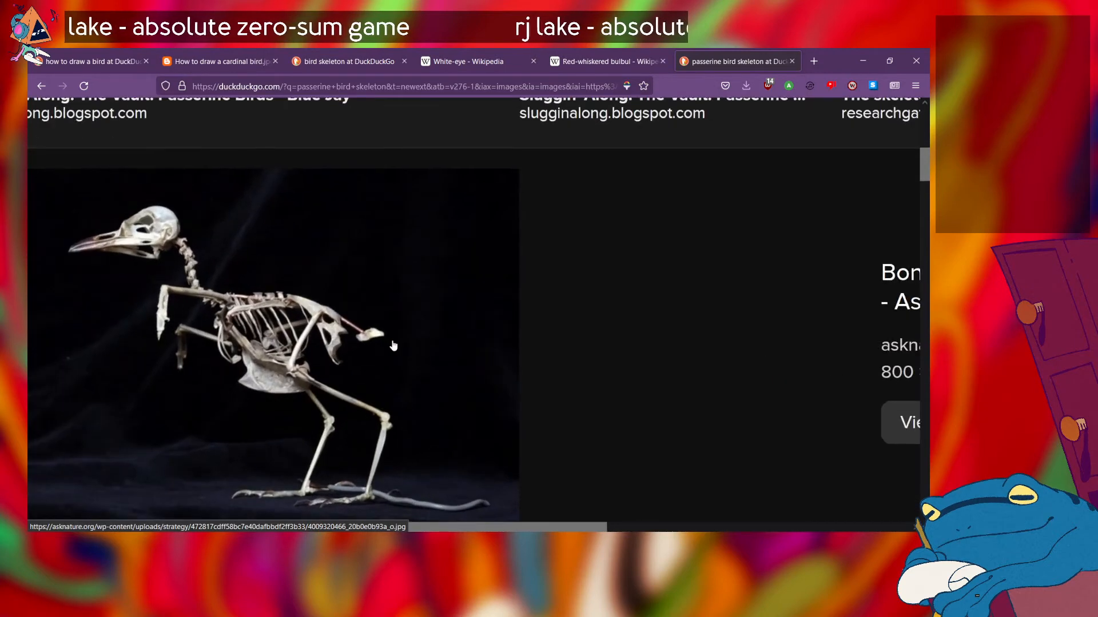
{"action": "scroll", "coordinate": [393, 346], "scroll_direction": "down", "scroll_amount": 1}
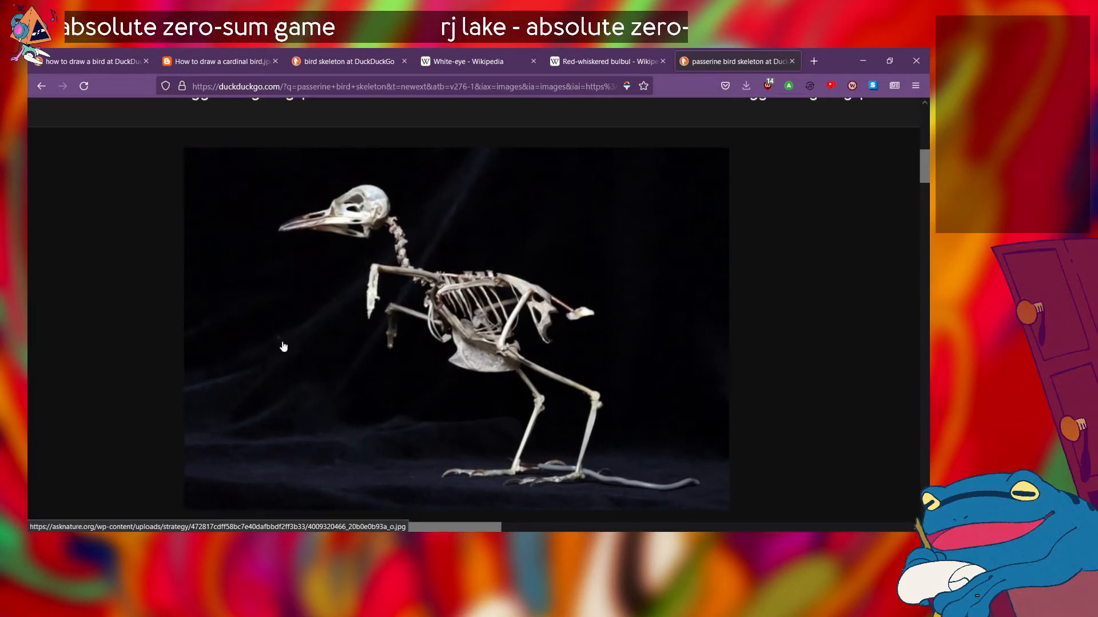
{"action": "scroll", "coordinate": [283, 347], "scroll_direction": "down", "scroll_amount": 2}
{"action": "scroll", "coordinate": [284, 347], "scroll_direction": "up", "scroll_amount": 1}
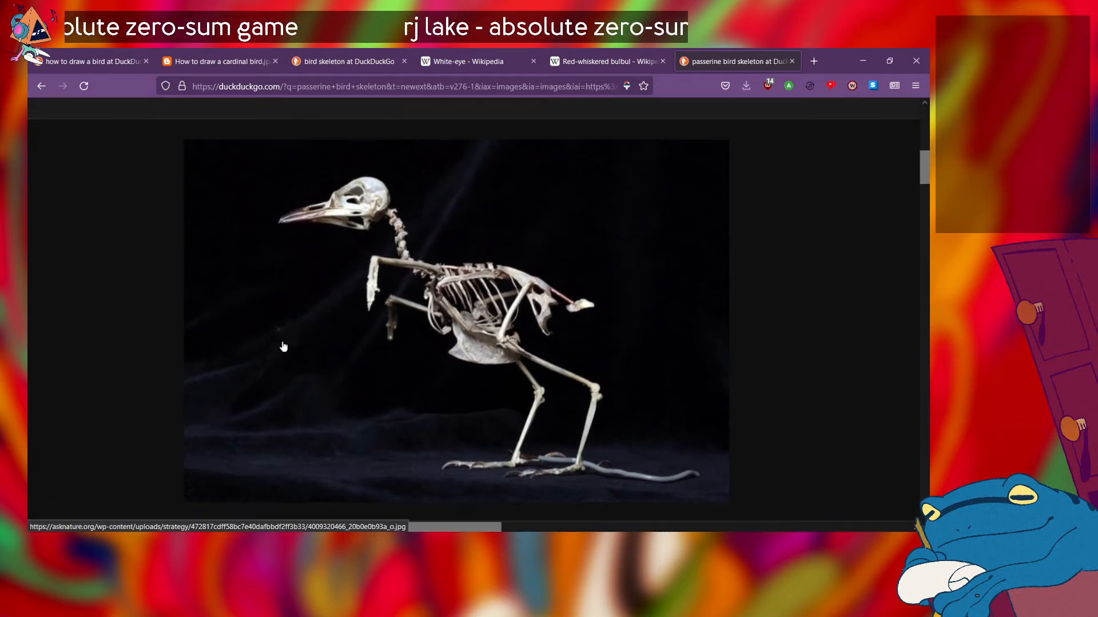
{"action": "scroll", "coordinate": [283, 347], "scroll_direction": "right", "scroll_amount": 1}
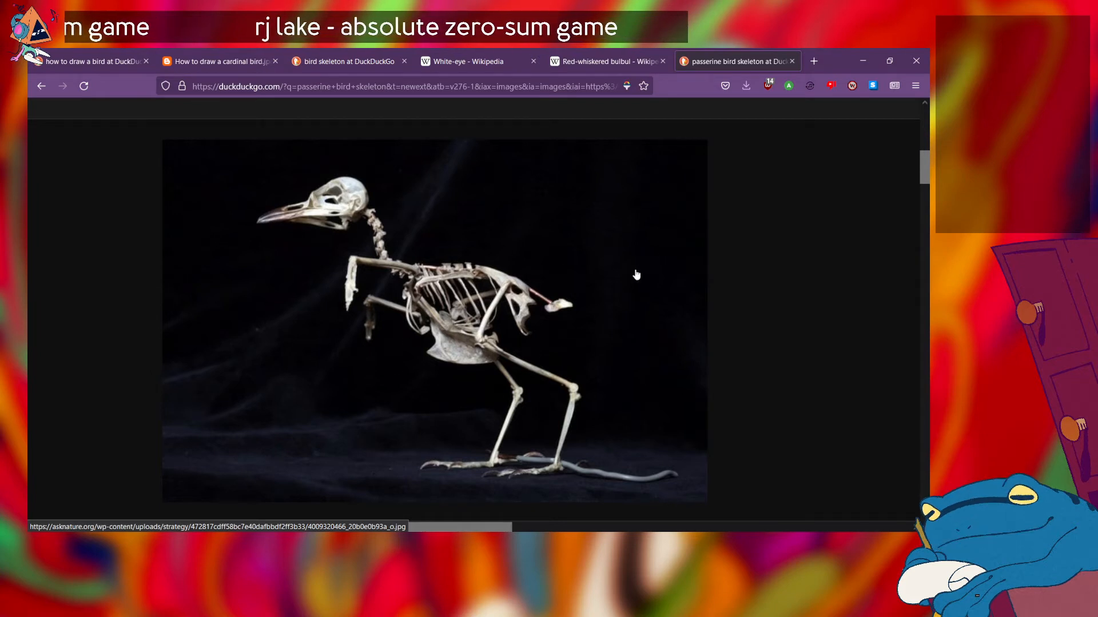
{"action": "scroll", "coordinate": [636, 275], "scroll_direction": "up", "scroll_amount": 1}
{"action": "scroll", "coordinate": [636, 275], "scroll_direction": "down", "scroll_amount": 1}
{"action": "scroll", "coordinate": [636, 275], "scroll_direction": "left", "scroll_amount": 1}
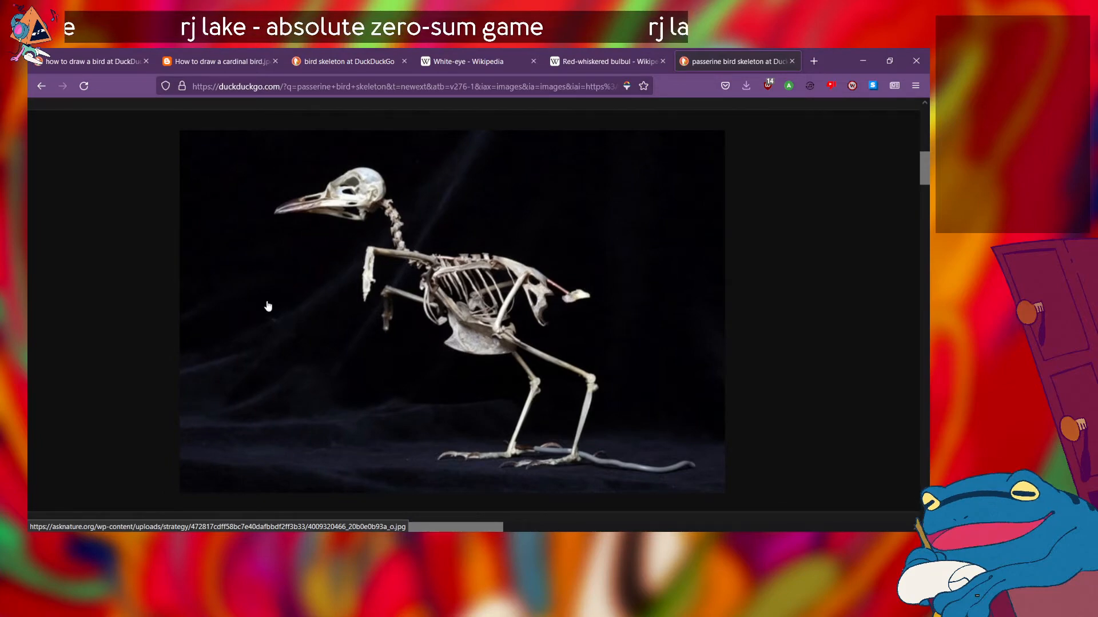
Step: Compare the previewed passerine skeleton with the labelled passerine wing and body diagrams in the image results
{"action": "scroll", "coordinate": [268, 306], "scroll_direction": "down", "scroll_amount": 4}
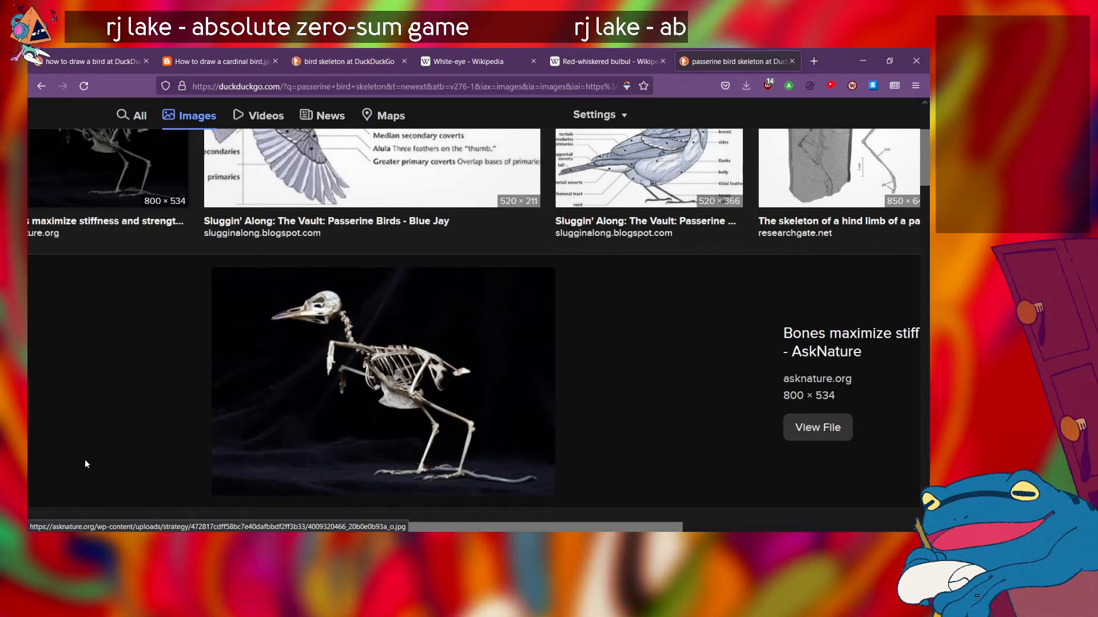
{"action": "scroll", "coordinate": [249, 385], "scroll_direction": "up", "scroll_amount": 3}
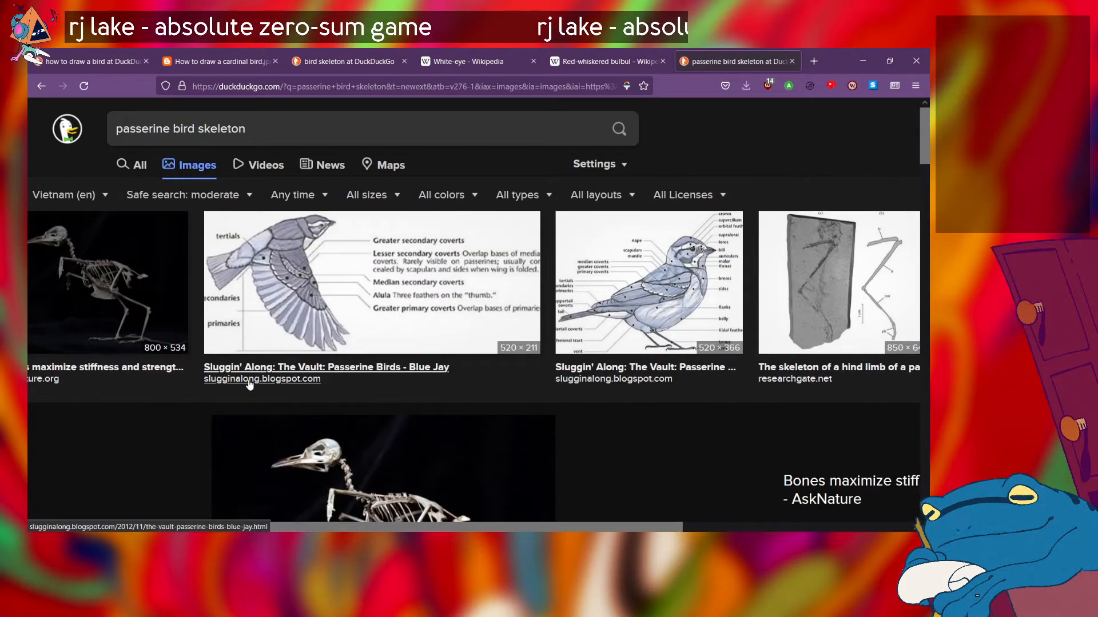
{"action": "scroll", "coordinate": [249, 384], "scroll_direction": "down", "scroll_amount": 1}
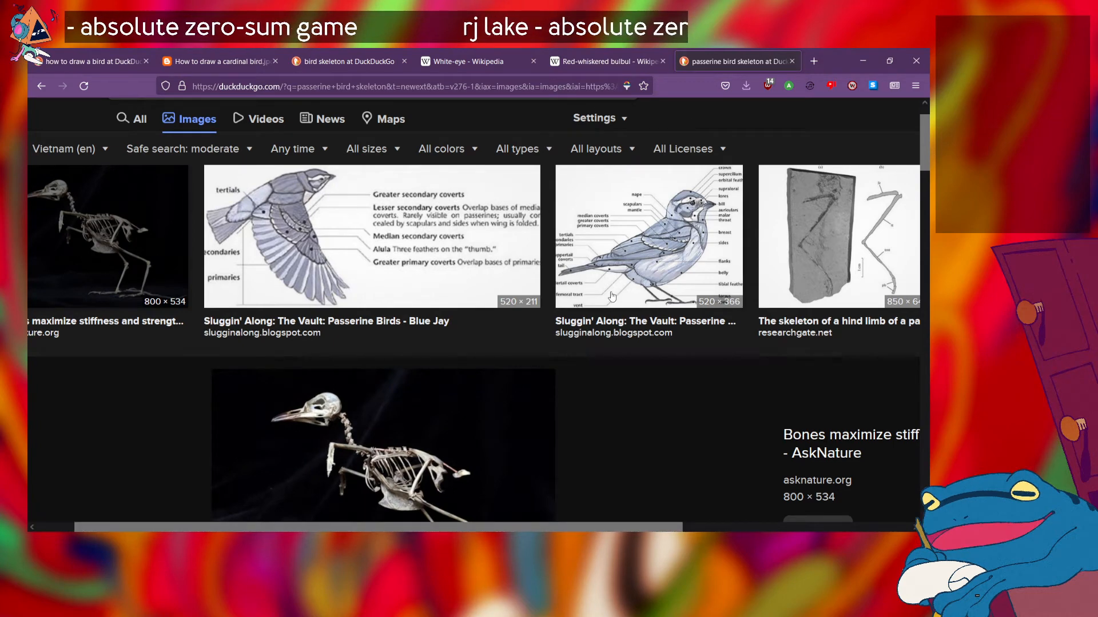
{"action": "scroll", "coordinate": [476, 312], "scroll_direction": "down", "scroll_amount": 4}
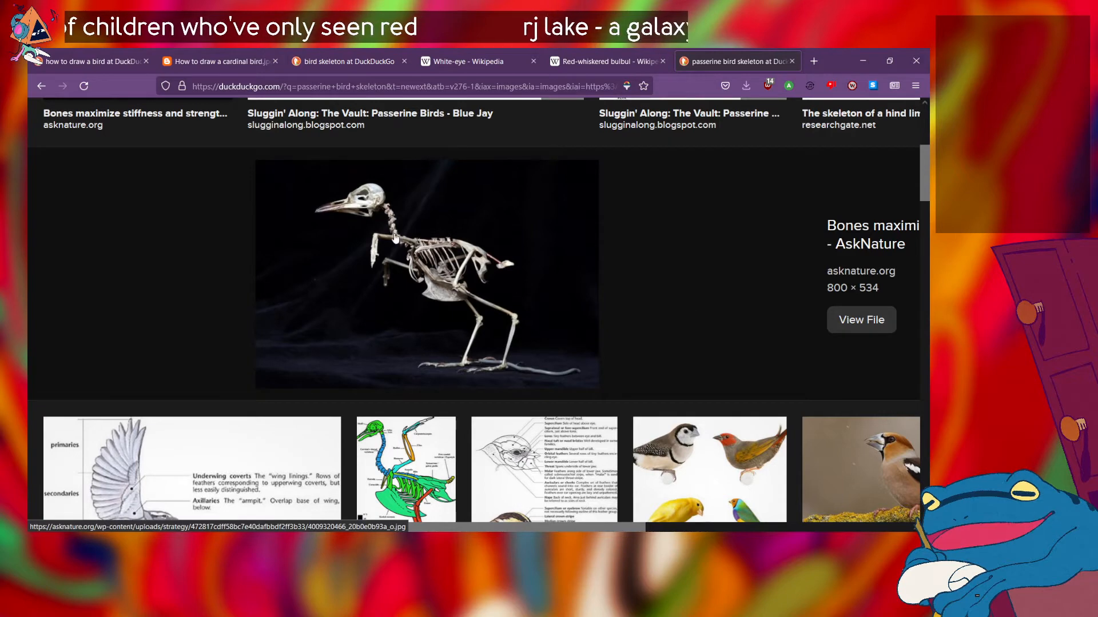
{"action": "scroll", "coordinate": [388, 291], "scroll_direction": "up", "scroll_amount": 1}
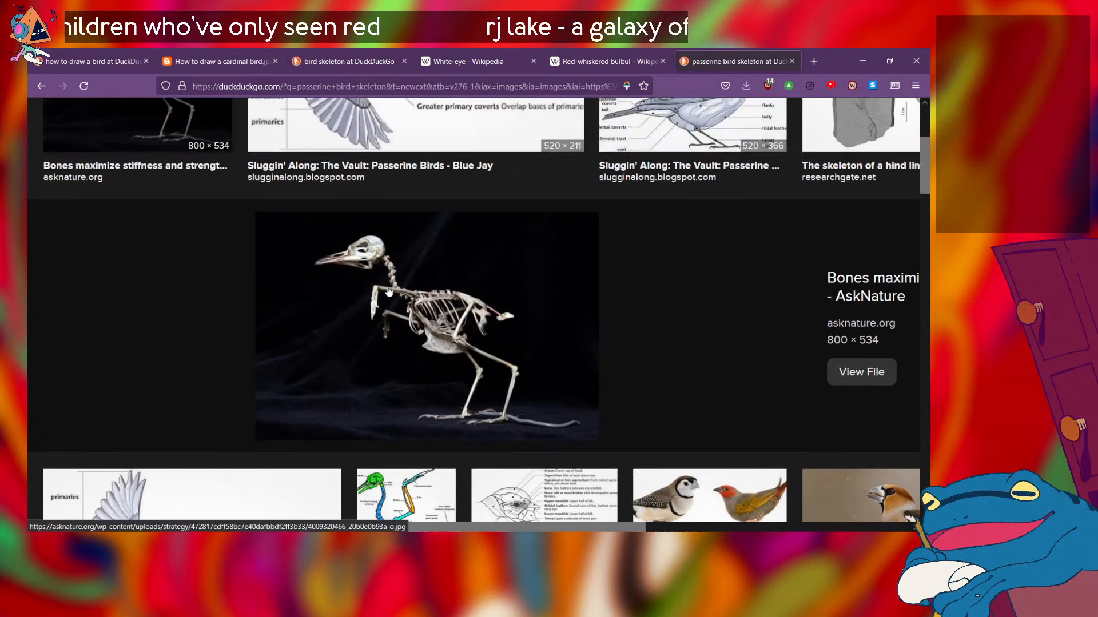
{"action": "scroll", "coordinate": [388, 291], "scroll_direction": "up", "scroll_amount": 4}
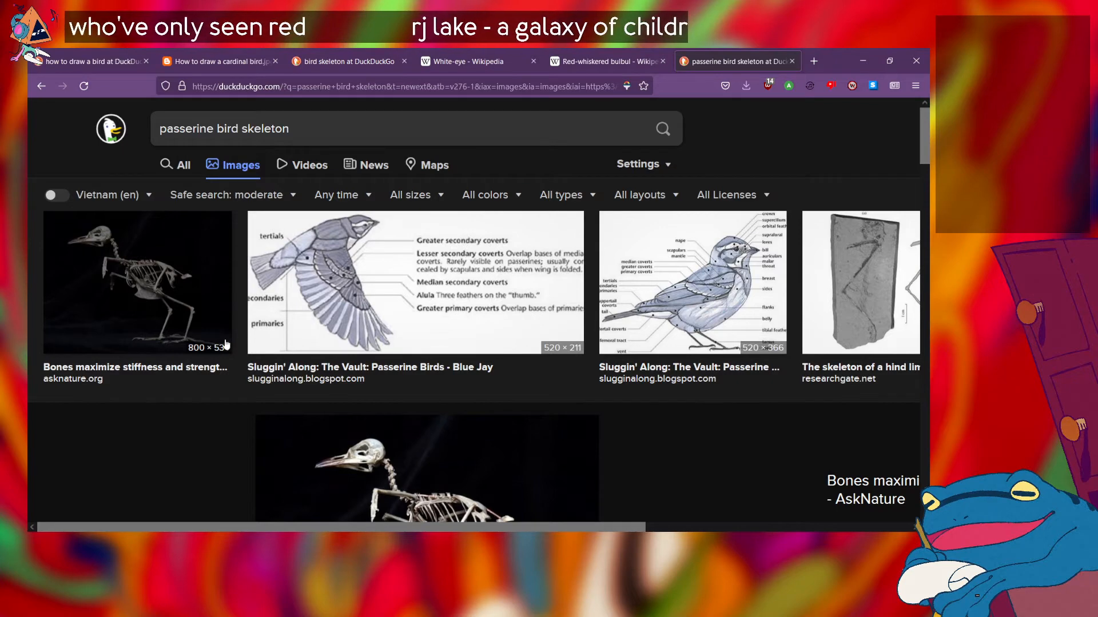
{"action": "scroll", "coordinate": [275, 427], "scroll_direction": "down", "scroll_amount": 4}
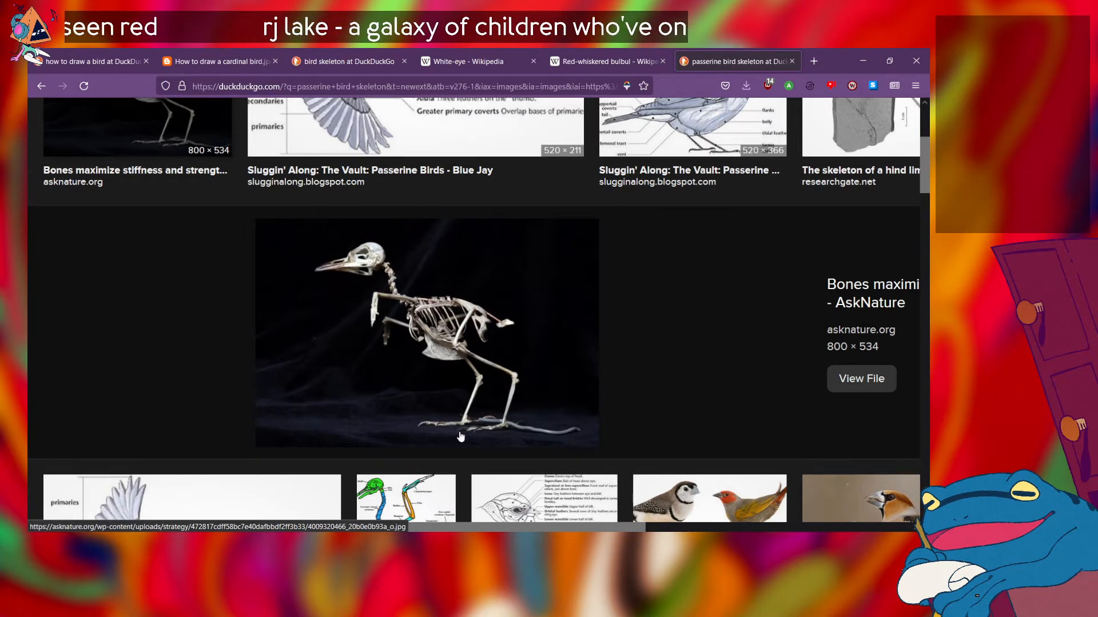
{"action": "scroll", "coordinate": [448, 424], "scroll_direction": "up", "scroll_amount": 3}
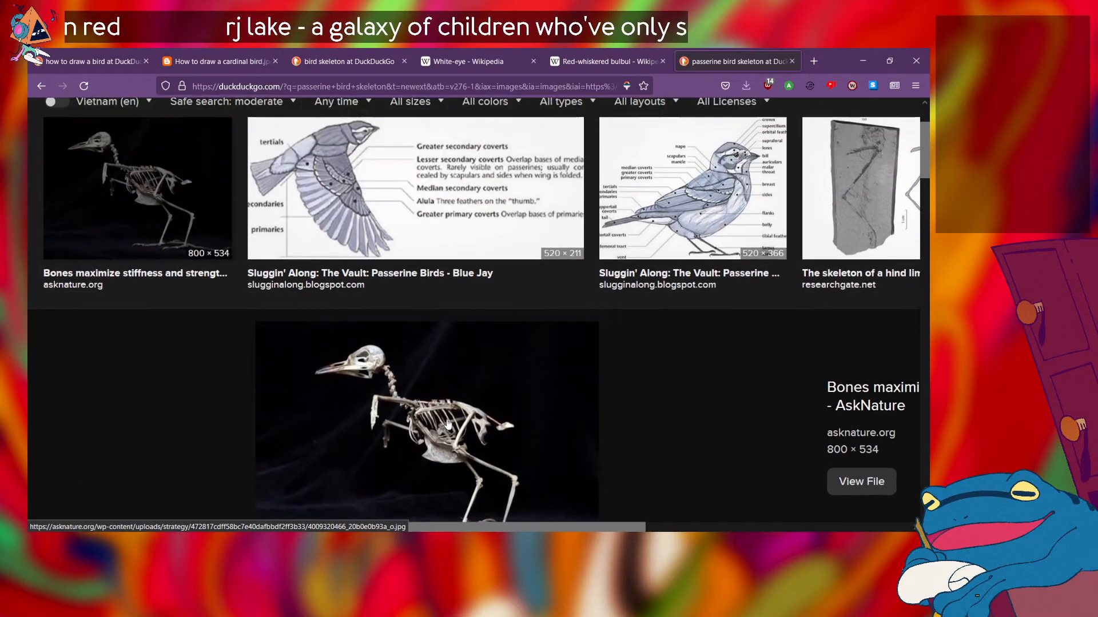
{"action": "scroll", "coordinate": [448, 424], "scroll_direction": "down", "scroll_amount": 3}
{"action": "scroll", "coordinate": [448, 424], "scroll_direction": "up", "scroll_amount": 1}
{"action": "scroll", "coordinate": [448, 424], "scroll_direction": "up", "scroll_amount": 3}
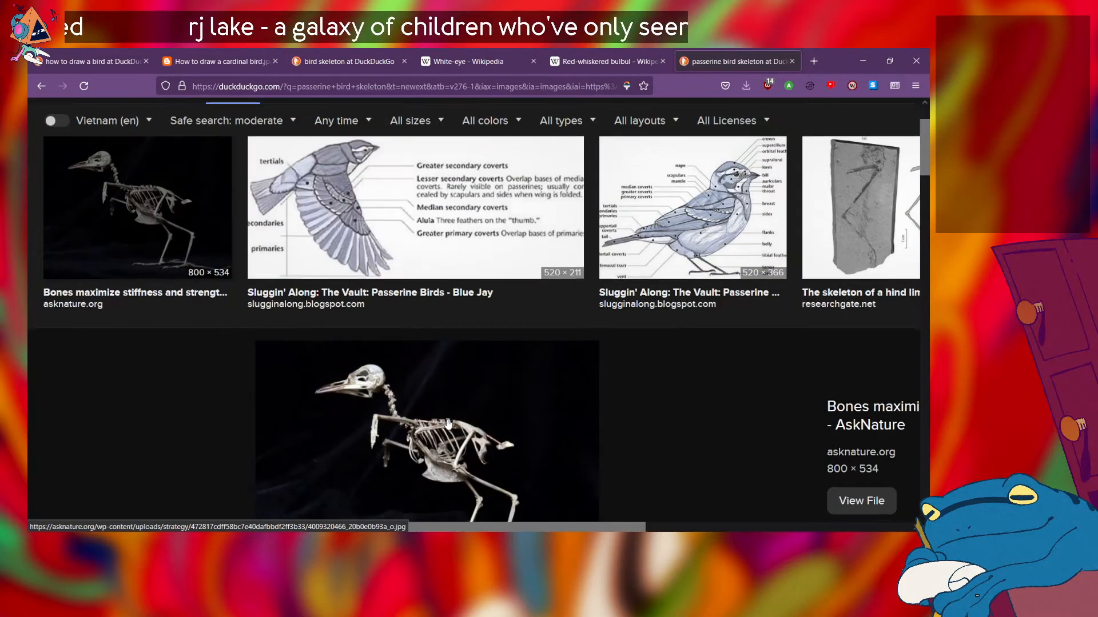
Step: Study the full stance of the previewed AskNature passerine skeleton, following the legs, feet and tail against the ribcage and folded wings
{"action": "scroll", "coordinate": [447, 424], "scroll_direction": "down", "scroll_amount": 3}
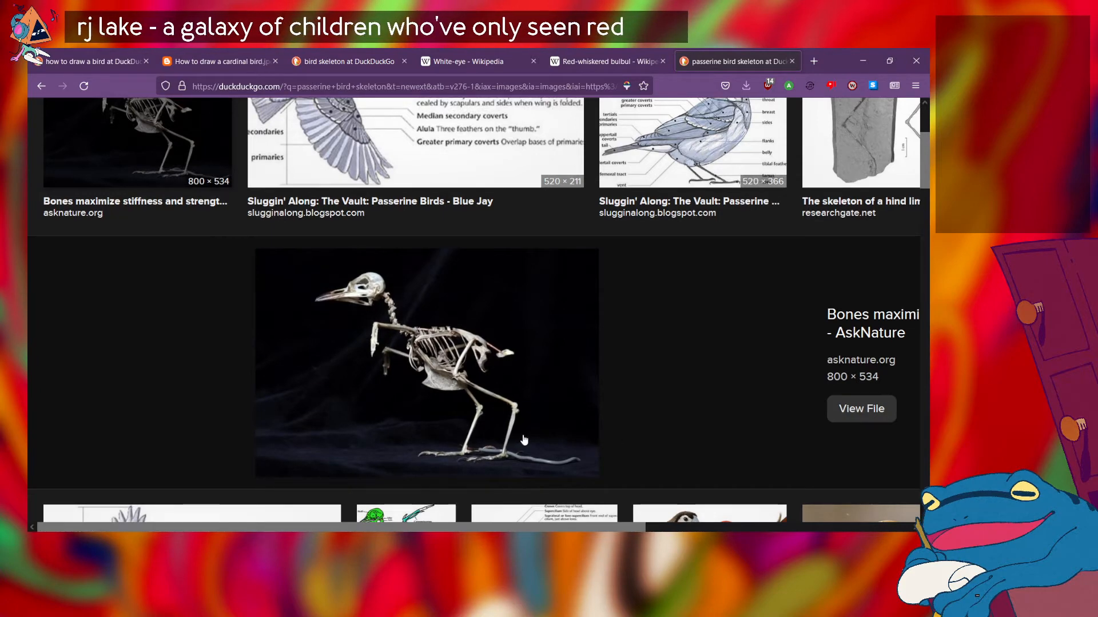
{"action": "scroll", "coordinate": [515, 440], "scroll_direction": "down", "scroll_amount": 1}
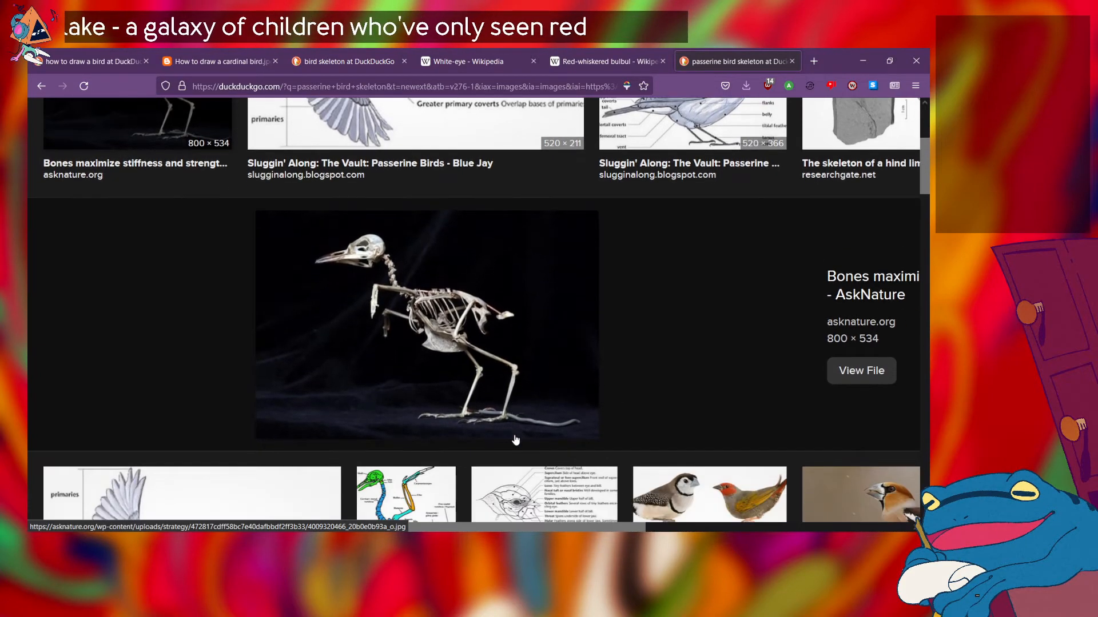
{"action": "scroll", "coordinate": [515, 440], "scroll_direction": "up", "scroll_amount": 1}
{"action": "scroll", "coordinate": [515, 440], "scroll_direction": "up", "scroll_amount": 1}
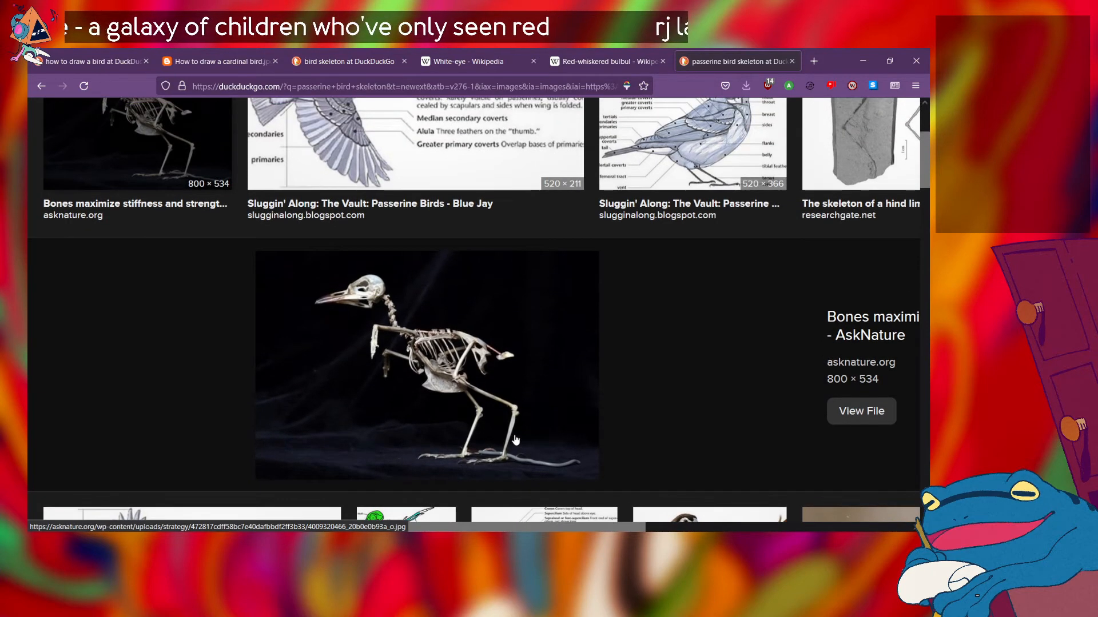
{"action": "scroll", "coordinate": [515, 440], "scroll_direction": "down", "scroll_amount": 1}
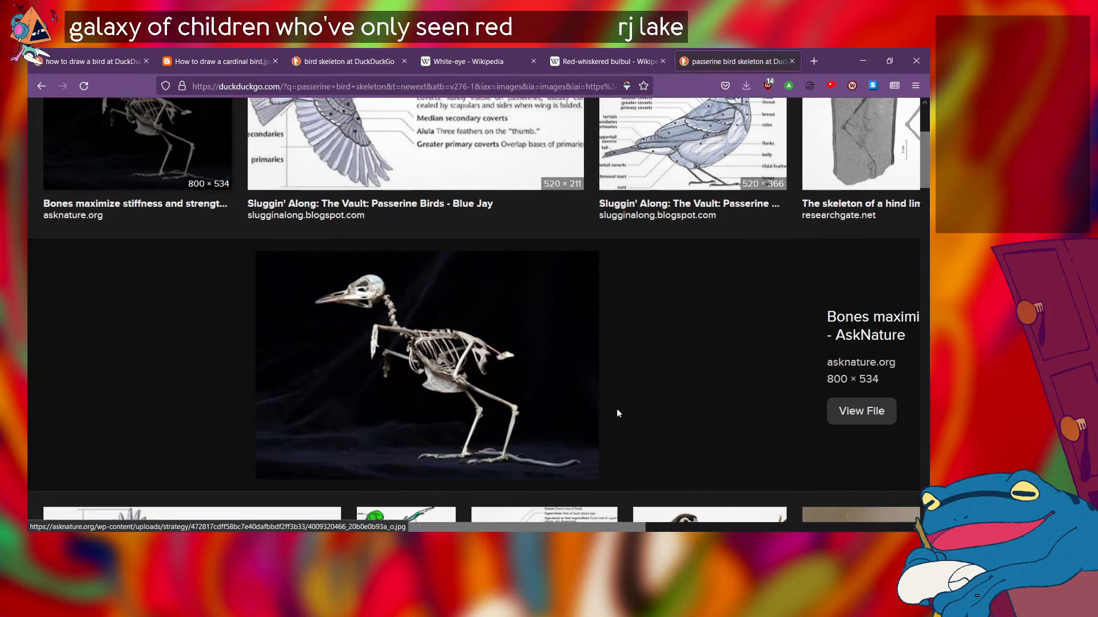
{"action": "scroll", "coordinate": [493, 433], "scroll_direction": "down", "scroll_amount": 2}
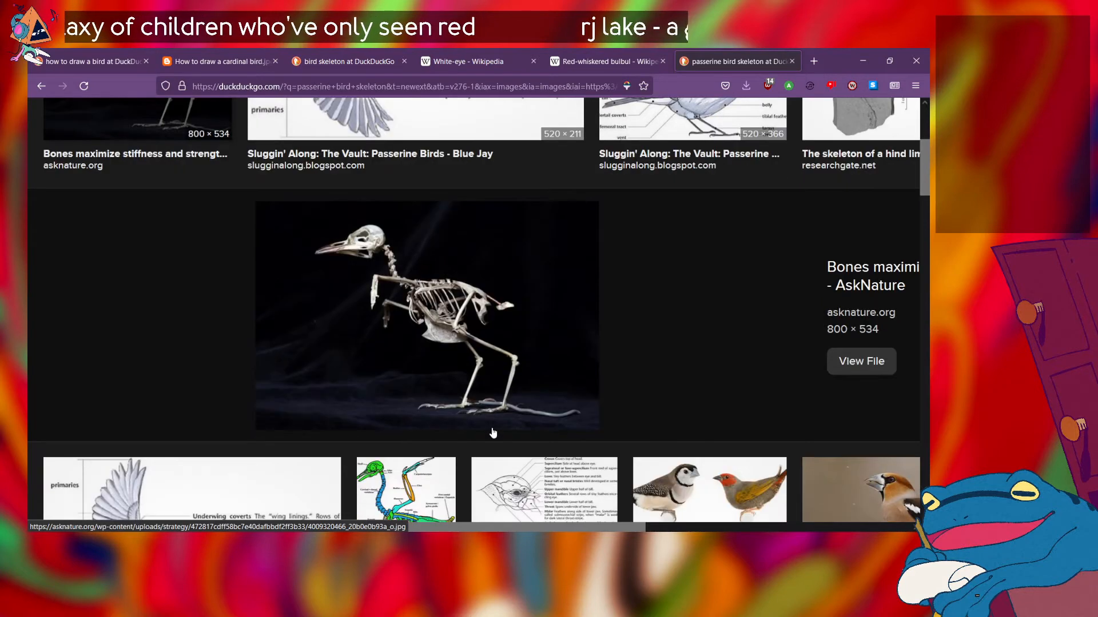
{"action": "scroll", "coordinate": [492, 433], "scroll_direction": "up", "scroll_amount": 1}
{"action": "scroll", "coordinate": [493, 433], "scroll_direction": "down", "scroll_amount": 3}
{"action": "scroll", "coordinate": [493, 433], "scroll_direction": "up", "scroll_amount": 6}
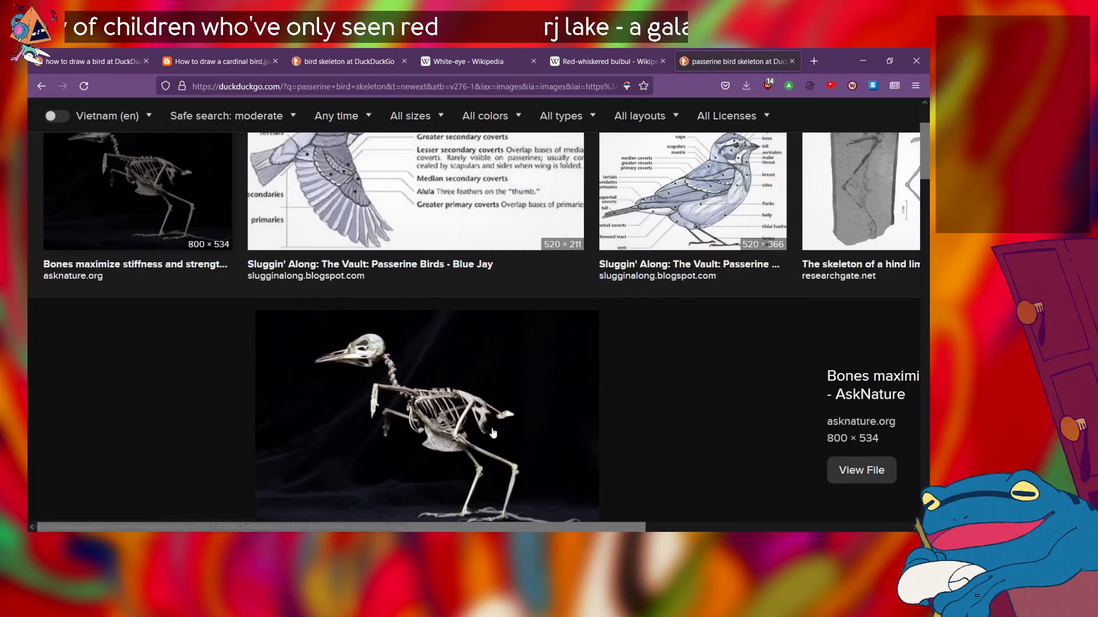
{"action": "scroll", "coordinate": [493, 432], "scroll_direction": "down", "scroll_amount": 2}
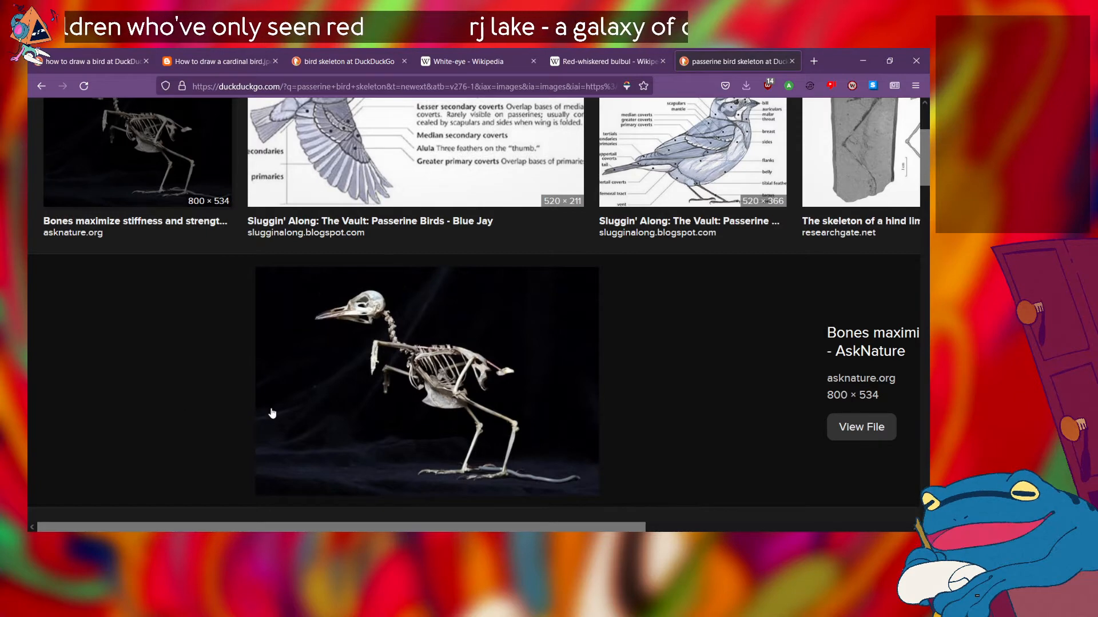
{"action": "scroll", "coordinate": [232, 419], "scroll_direction": "down", "scroll_amount": 1}
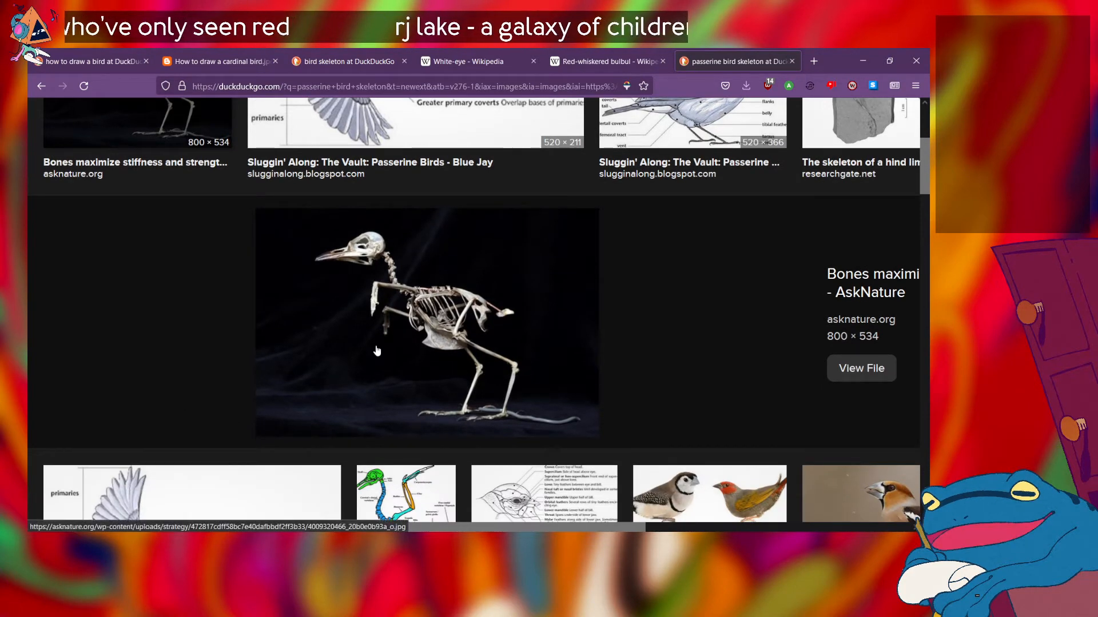
{"action": "scroll", "coordinate": [649, 242], "scroll_direction": "up", "scroll_amount": 1}
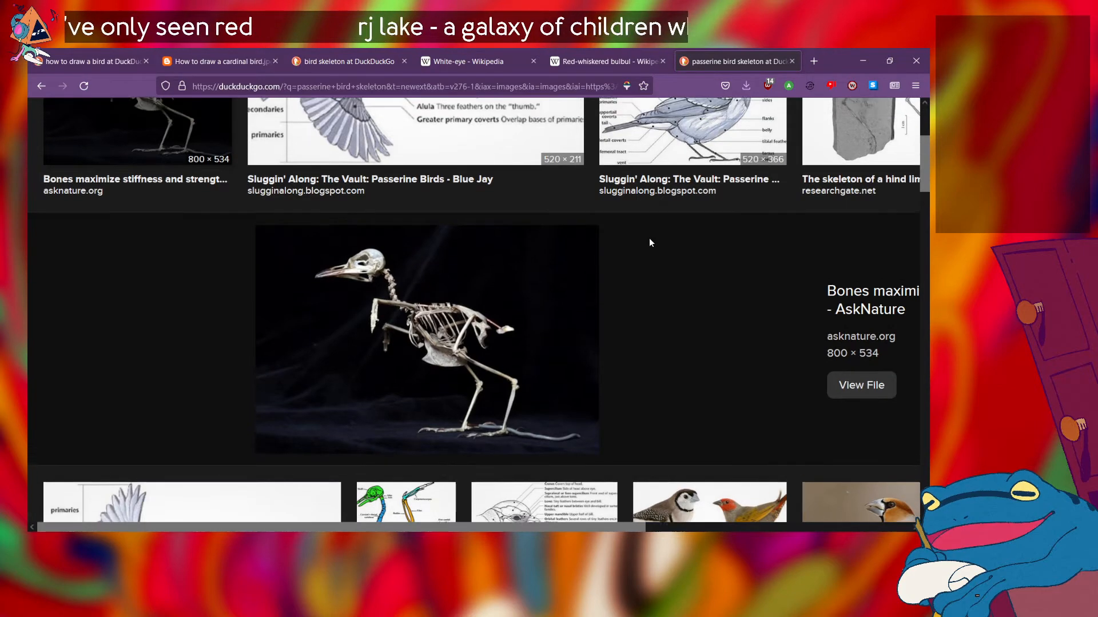
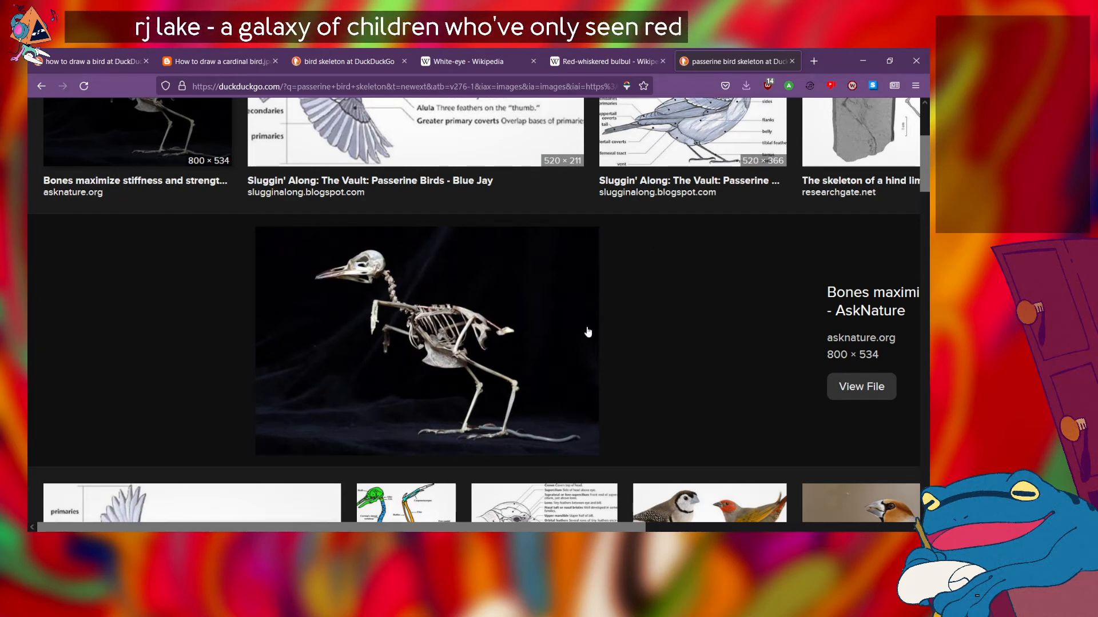
Step: Examine the previewed AskNature skeleton's upright posture again, from skull and neck through ribcage and folded wings to the feet
{"action": "scroll", "coordinate": [586, 331], "scroll_direction": "up", "scroll_amount": 3}
{"action": "scroll", "coordinate": [587, 331], "scroll_direction": "up", "scroll_amount": 1}
{"action": "scroll", "coordinate": [587, 330], "scroll_direction": "down", "scroll_amount": 5}
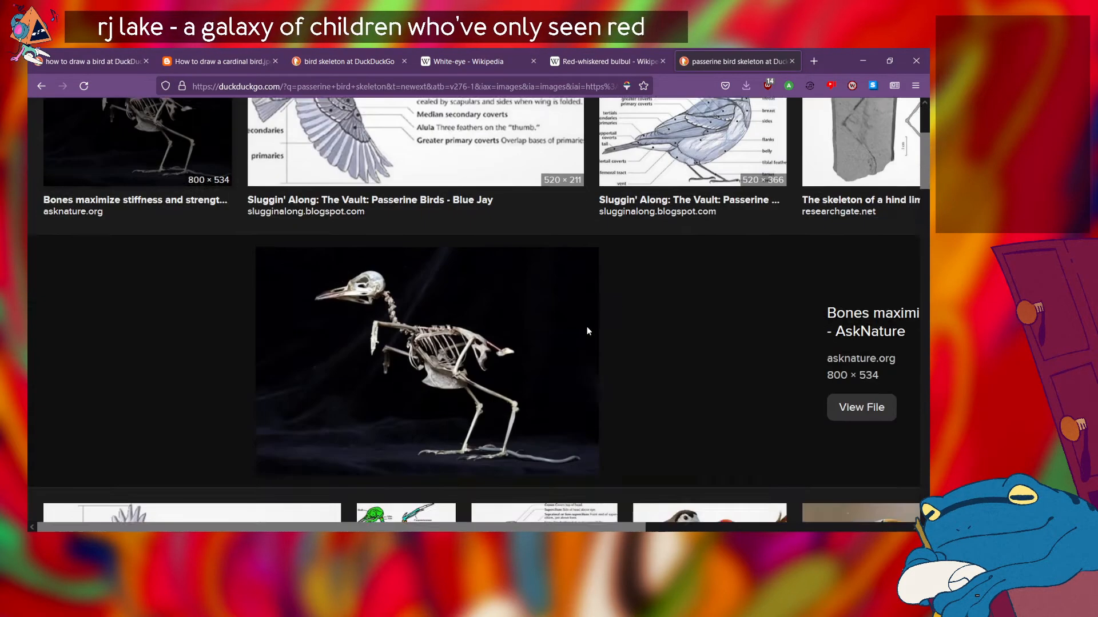
{"action": "scroll", "coordinate": [588, 332], "scroll_direction": "up", "scroll_amount": 2}
{"action": "scroll", "coordinate": [588, 332], "scroll_direction": "down", "scroll_amount": 1}
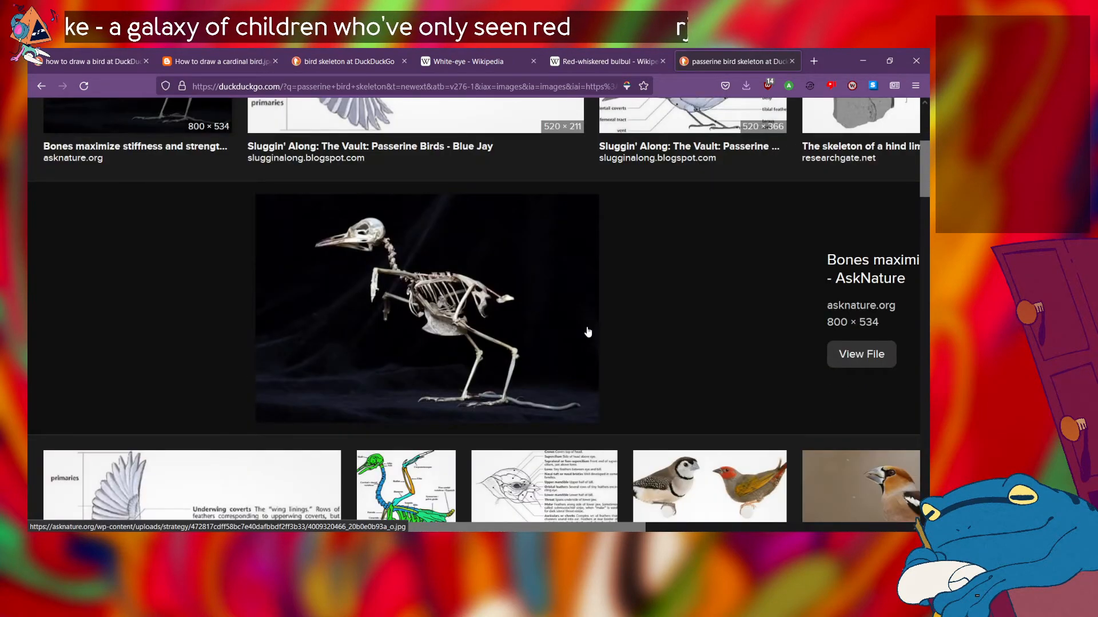
{"action": "scroll", "coordinate": [588, 332], "scroll_direction": "up", "scroll_amount": 1}
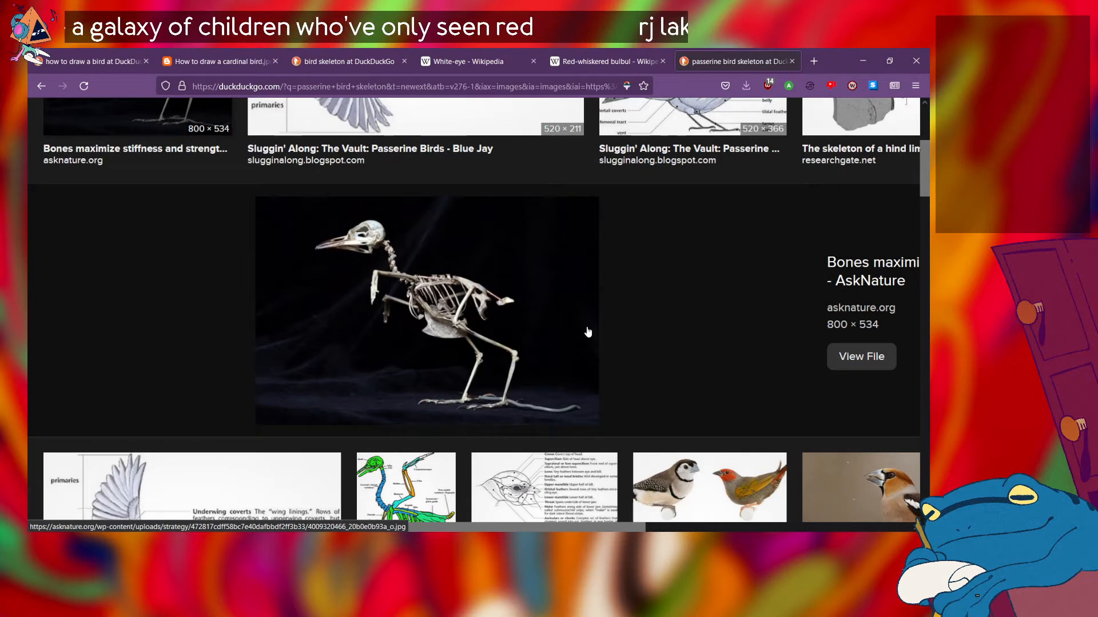
{"action": "scroll", "coordinate": [587, 332], "scroll_direction": "up", "scroll_amount": 2}
{"action": "scroll", "coordinate": [588, 332], "scroll_direction": "down", "scroll_amount": 1}
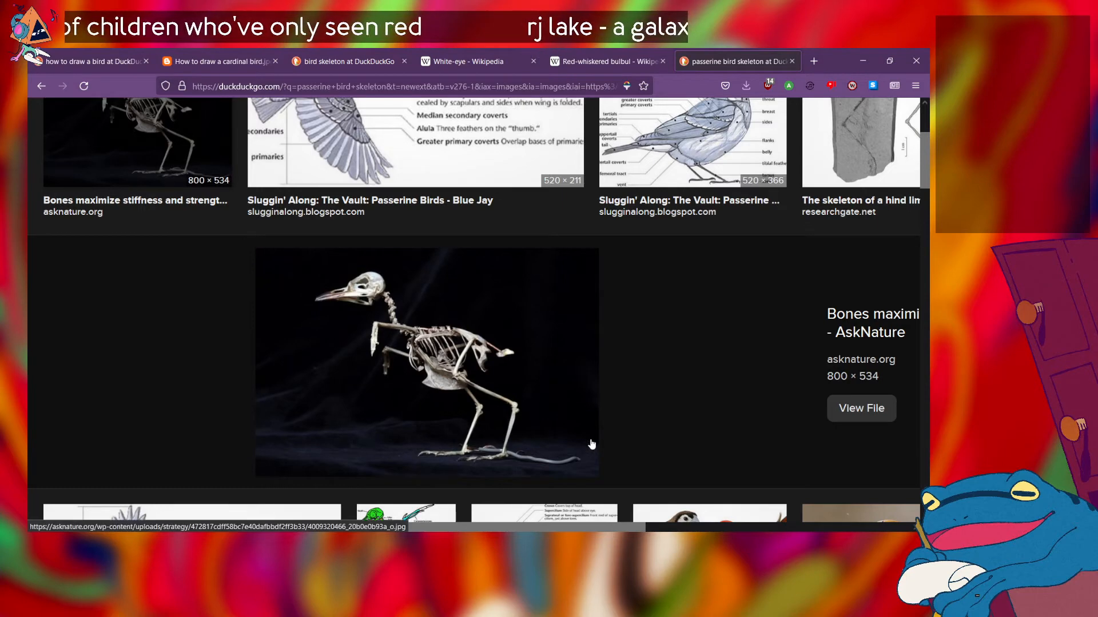
{"action": "scroll", "coordinate": [592, 444], "scroll_direction": "down", "scroll_amount": 1}
{"action": "scroll", "coordinate": [591, 445], "scroll_direction": "up", "scroll_amount": 2}
{"action": "scroll", "coordinate": [591, 444], "scroll_direction": "right", "scroll_amount": 1}
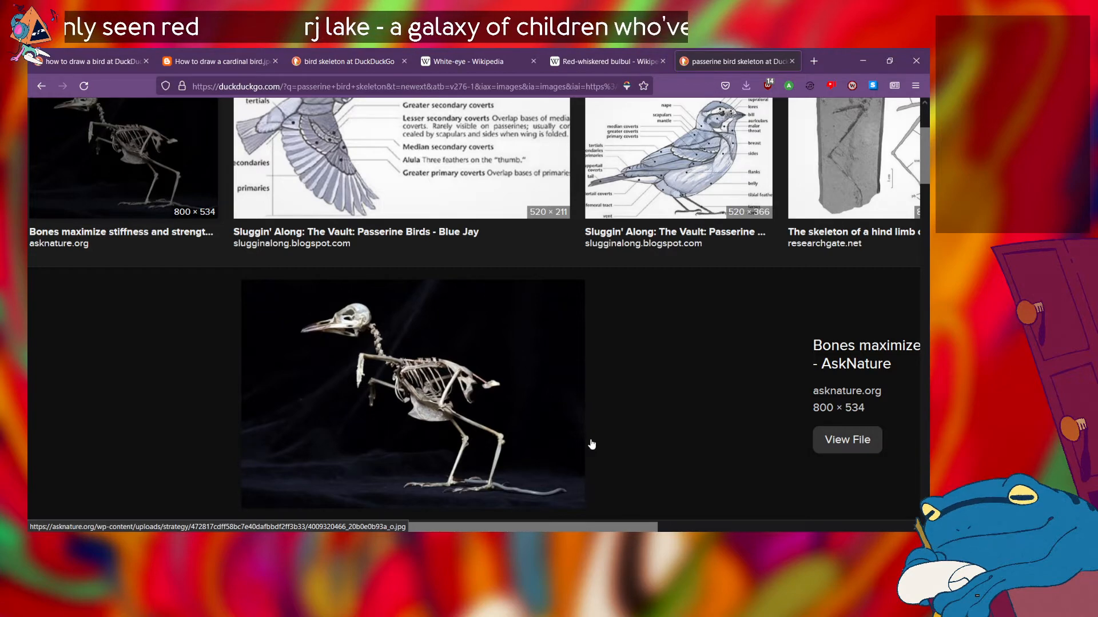
{"action": "scroll", "coordinate": [592, 444], "scroll_direction": "down", "scroll_amount": 1}
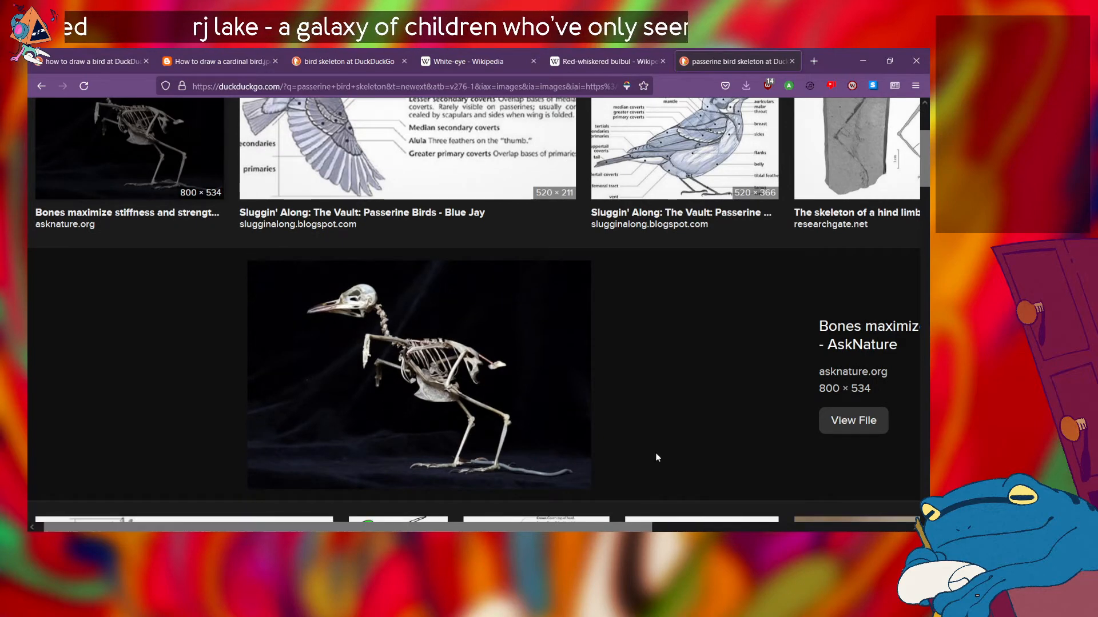
{"action": "scroll", "coordinate": [651, 452], "scroll_direction": "down", "scroll_amount": 1}
{"action": "scroll", "coordinate": [651, 452], "scroll_direction": "up", "scroll_amount": 1}
{"action": "scroll", "coordinate": [652, 454], "scroll_direction": "down", "scroll_amount": 1}
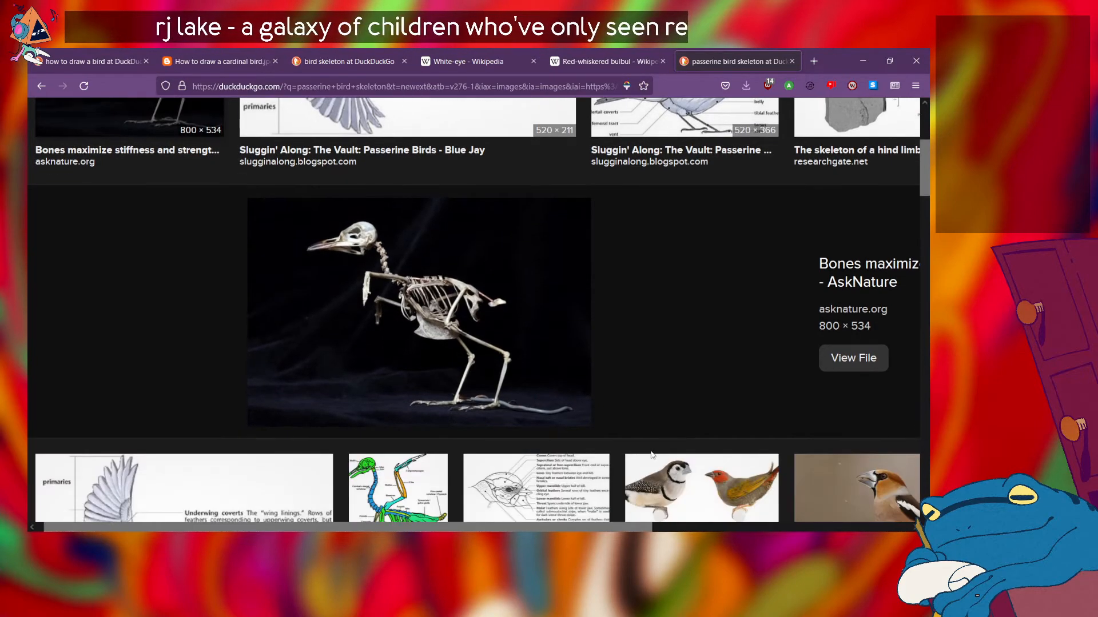
{"action": "scroll", "coordinate": [651, 454], "scroll_direction": "up", "scroll_amount": 1}
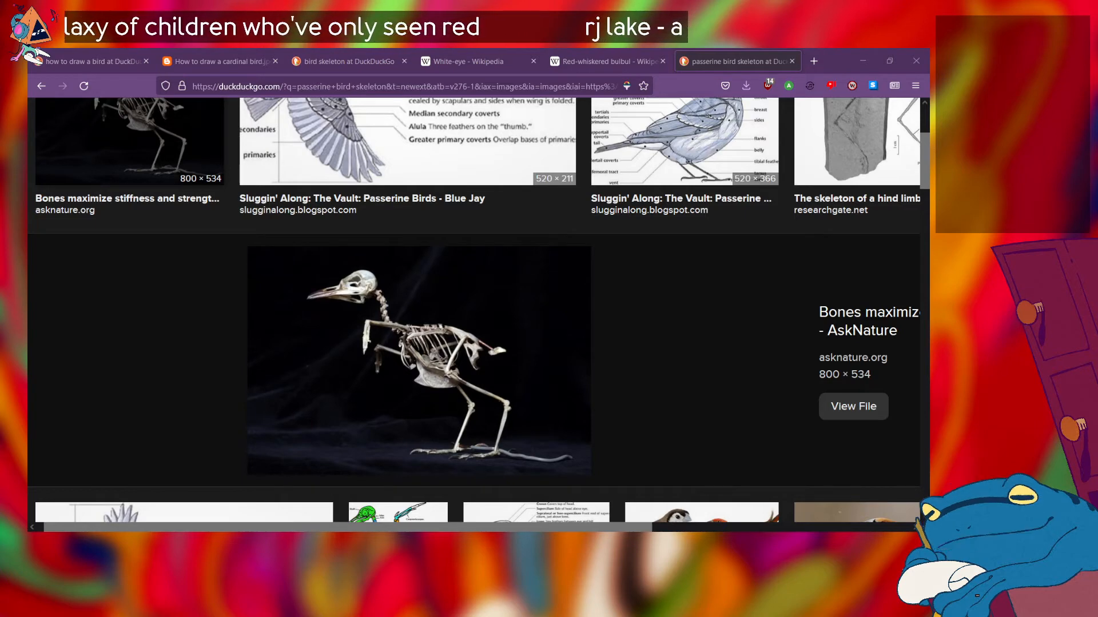
Step: Switch to SAI and sketch a tall pointed neck shape leading down into a diamond-shaped torso on the blank canvas
{"action": "key", "text": "alt+Tab"}
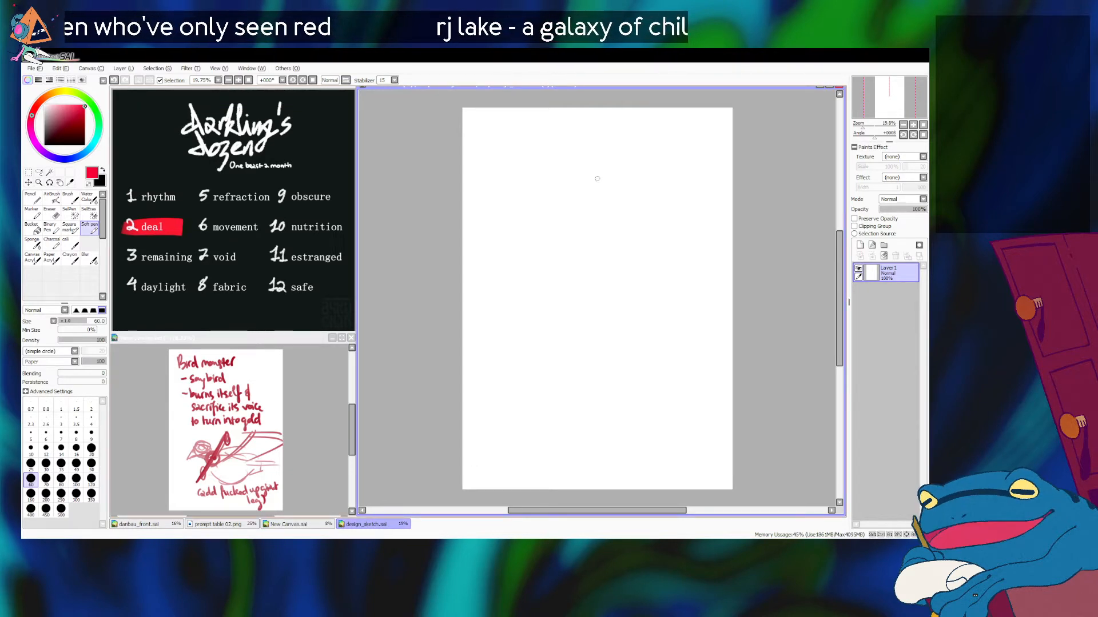
{"action": "mouse_move", "coordinate": [595, 167]}
{"action": "left_mouse_down"}
{"action": "mouse_move", "coordinate": [583, 188]}
{"action": "mouse_move", "coordinate": [572, 171]}
{"action": "mouse_move", "coordinate": [578, 191]}
{"action": "mouse_move", "coordinate": [609, 180]}
{"action": "mouse_move", "coordinate": [600, 159]}
{"action": "mouse_move", "coordinate": [589, 197]}
{"action": "mouse_move", "coordinate": [571, 170]}
{"action": "mouse_move", "coordinate": [585, 190]}
{"action": "left_mouse_up"}
{"action": "key", "text": "ctrl+z"}
{"action": "key", "text": "ctrl+z"}
{"action": "mouse_move", "coordinate": [597, 147]}
{"action": "left_mouse_down"}
{"action": "mouse_move", "coordinate": [592, 277]}
{"action": "mouse_move", "coordinate": [601, 174]}
{"action": "mouse_move", "coordinate": [591, 259]}
{"action": "left_mouse_up"}
Step: Try out rough pelvis lines beneath the diamond torso, undoing the strokes that do not fit
{"action": "key", "text": "ctrl+z"}
{"action": "left_click_drag", "start_coordinate": [597, 195], "coordinate": [574, 310]}
{"action": "mouse_move", "coordinate": [595, 222]}
{"action": "left_mouse_down"}
{"action": "mouse_move", "coordinate": [564, 287]}
{"action": "mouse_move", "coordinate": [573, 308]}
{"action": "left_mouse_up"}
{"action": "left_click_drag", "start_coordinate": [562, 279], "coordinate": [579, 336]}
{"action": "left_click_drag", "start_coordinate": [556, 300], "coordinate": [588, 329]}
{"action": "mouse_move", "coordinate": [602, 231]}
{"action": "left_mouse_down"}
{"action": "mouse_move", "coordinate": [598, 275]}
{"action": "mouse_move", "coordinate": [641, 311]}
{"action": "mouse_move", "coordinate": [589, 334]}
{"action": "left_mouse_up"}
{"action": "left_click_drag", "start_coordinate": [623, 299], "coordinate": [584, 327]}
{"action": "left_click_drag", "start_coordinate": [548, 285], "coordinate": [633, 361]}
{"action": "left_click_drag", "start_coordinate": [606, 325], "coordinate": [628, 356]}
{"action": "left_click_drag", "start_coordinate": [577, 320], "coordinate": [567, 361]}
{"action": "key", "text": "ctrl+z"}
{"action": "key", "text": "ctrl+z"}
{"action": "key", "text": "ctrl+z"}
{"action": "key", "text": "ctrl+z"}
{"action": "key", "text": "ctrl+z"}
{"action": "mouse_move", "coordinate": [563, 317]}
{"action": "left_mouse_down"}
{"action": "mouse_move", "coordinate": [576, 336]}
{"action": "mouse_move", "coordinate": [565, 350]}
{"action": "left_mouse_up"}
{"action": "left_click_drag", "start_coordinate": [572, 333], "coordinate": [558, 351]}
{"action": "left_click_drag", "start_coordinate": [564, 359], "coordinate": [621, 366]}
{"action": "left_click_drag", "start_coordinate": [600, 332], "coordinate": [632, 371]}
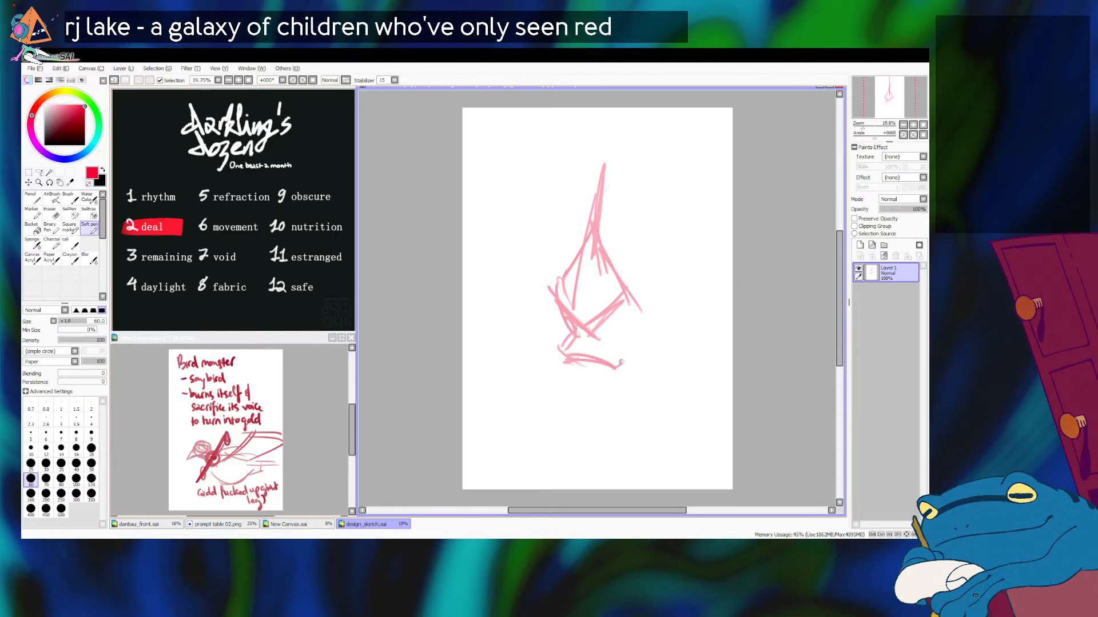
{"action": "left_click_drag", "start_coordinate": [595, 332], "coordinate": [626, 374]}
{"action": "left_click_drag", "start_coordinate": [551, 302], "coordinate": [578, 426]}
{"action": "key", "text": "ctrl+z"}
{"action": "key", "text": "ctrl+z"}
{"action": "key", "text": "ctrl+z"}
{"action": "key", "text": "ctrl+z"}
{"action": "key", "text": "ctrl+z"}
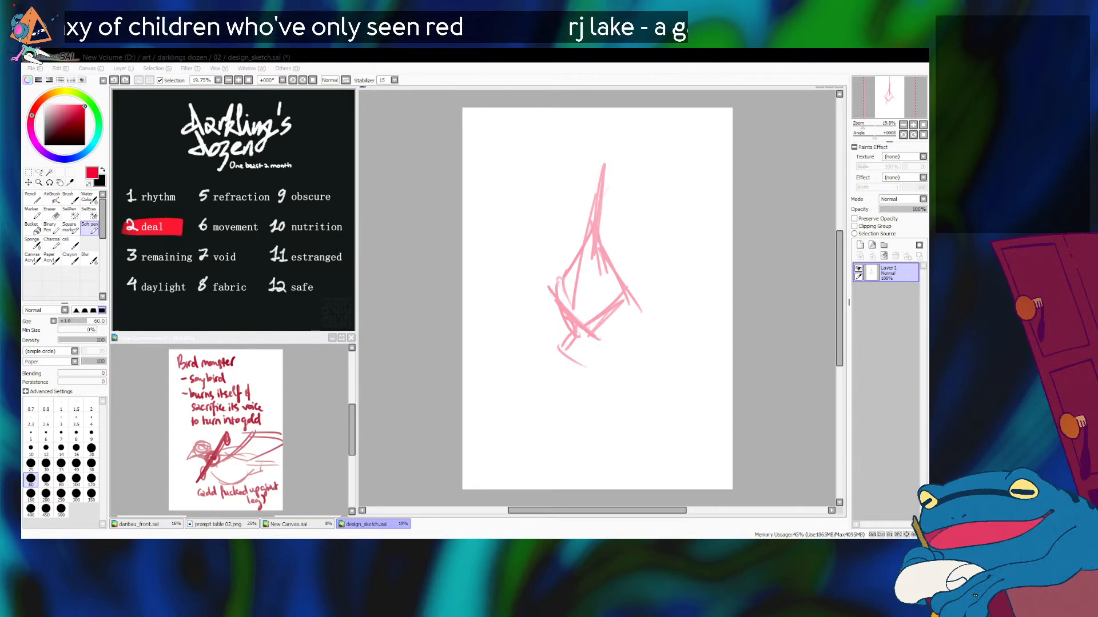
Step: Sketch two long, jointed legs reaching from the base of the torso almost to the bottom of the page
{"action": "key", "text": "alt+Tab"}
{"action": "mouse_move", "coordinate": [584, 311]}
{"action": "left_mouse_down"}
{"action": "mouse_move", "coordinate": [606, 330]}
{"action": "mouse_move", "coordinate": [616, 310]}
{"action": "mouse_move", "coordinate": [603, 377]}
{"action": "mouse_move", "coordinate": [623, 471]}
{"action": "left_mouse_up"}
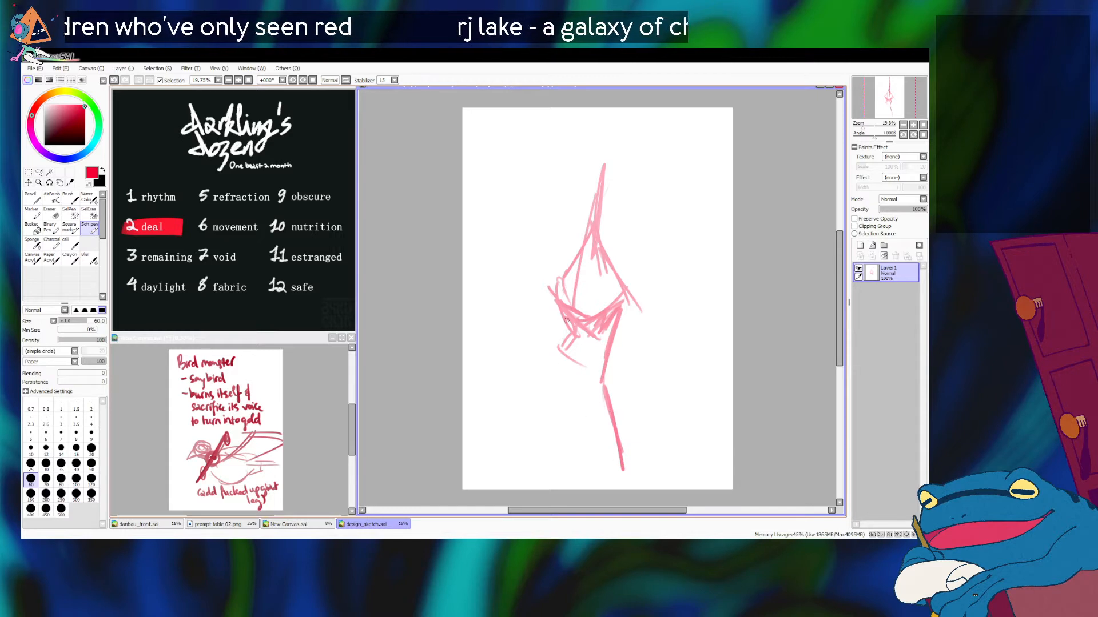
{"action": "left_click_drag", "start_coordinate": [565, 320], "coordinate": [569, 394]}
{"action": "left_click_drag", "start_coordinate": [572, 337], "coordinate": [575, 438]}
{"action": "key", "text": "ctrl+z"}
{"action": "left_click_drag", "start_coordinate": [567, 320], "coordinate": [558, 469]}
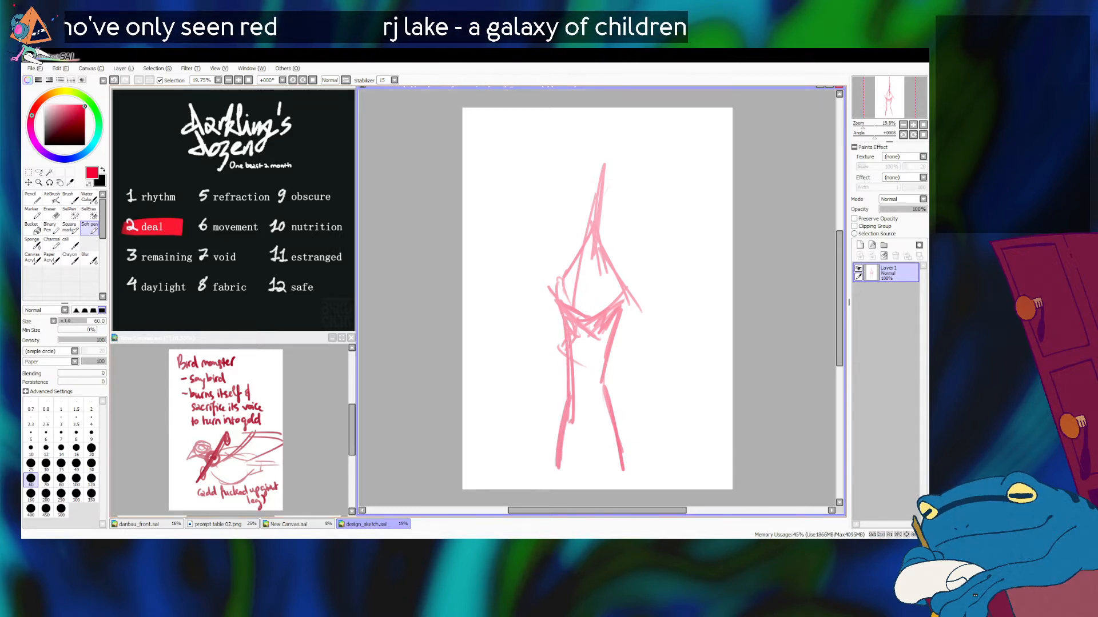
Step: Reinforce the angular sides of the torso and block in the hips with short strokes across the upper legs
{"action": "left_click_drag", "start_coordinate": [557, 300], "coordinate": [576, 324]}
{"action": "left_click_drag", "start_coordinate": [600, 235], "coordinate": [638, 307]}
{"action": "key", "text": "ctrl+z"}
{"action": "left_click_drag", "start_coordinate": [611, 263], "coordinate": [629, 302]}
{"action": "mouse_move", "coordinate": [546, 294]}
{"action": "left_mouse_down"}
{"action": "mouse_move", "coordinate": [564, 320]}
{"action": "mouse_move", "coordinate": [583, 255]}
{"action": "left_mouse_up"}
{"action": "left_click_drag", "start_coordinate": [565, 336], "coordinate": [551, 361]}
{"action": "left_click_drag", "start_coordinate": [558, 356], "coordinate": [608, 364]}
{"action": "left_click_drag", "start_coordinate": [594, 339], "coordinate": [623, 373]}
{"action": "mouse_move", "coordinate": [606, 350]}
{"action": "left_mouse_down"}
{"action": "mouse_move", "coordinate": [626, 368]}
{"action": "mouse_move", "coordinate": [596, 361]}
{"action": "mouse_move", "coordinate": [611, 360]}
{"action": "mouse_move", "coordinate": [601, 336]}
{"action": "mouse_move", "coordinate": [605, 278]}
{"action": "left_mouse_up"}
{"action": "key", "text": "ctrl+z"}
Step: Sketch a narrow U-shaped ribcage over the upper torso with long curved side strokes
{"action": "key", "text": "alt+Tab"}
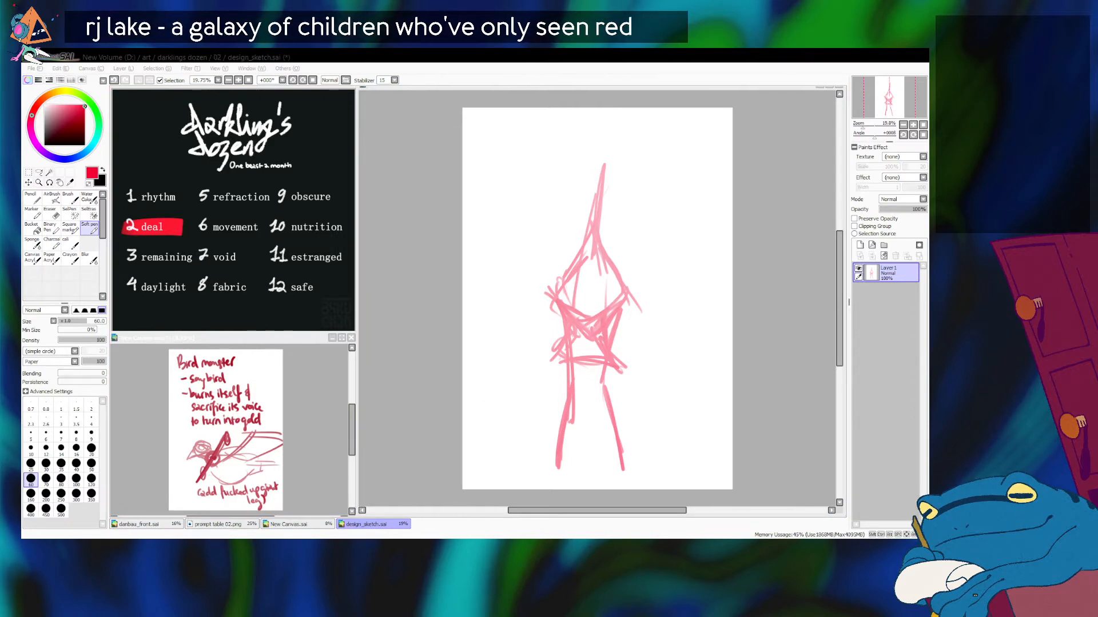
{"action": "left_click", "coordinate": [559, 257]}
{"action": "mouse_move", "coordinate": [558, 257]}
{"action": "left_mouse_down"}
{"action": "mouse_move", "coordinate": [565, 286]}
{"action": "mouse_move", "coordinate": [616, 209]}
{"action": "mouse_move", "coordinate": [568, 221]}
{"action": "mouse_move", "coordinate": [620, 274]}
{"action": "mouse_move", "coordinate": [608, 217]}
{"action": "mouse_move", "coordinate": [588, 288]}
{"action": "mouse_move", "coordinate": [614, 211]}
{"action": "mouse_move", "coordinate": [613, 272]}
{"action": "mouse_move", "coordinate": [569, 292]}
{"action": "mouse_move", "coordinate": [616, 225]}
{"action": "mouse_move", "coordinate": [599, 299]}
{"action": "left_mouse_up"}
{"action": "key", "text": "ctrl+z"}
{"action": "key", "text": "ctrl+z"}
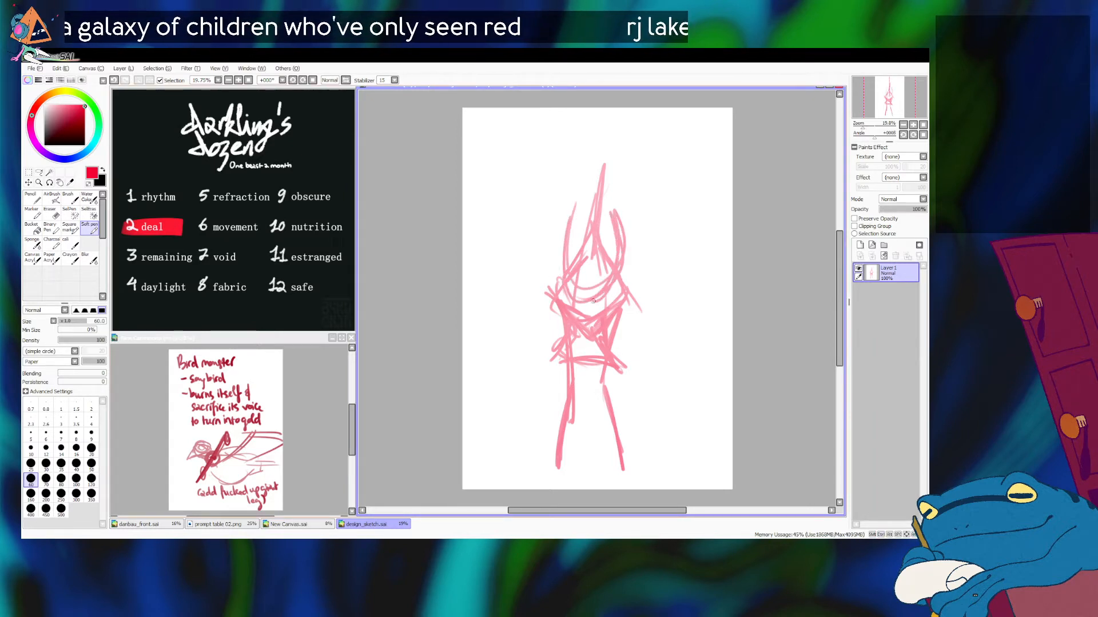
{"action": "key", "text": "ctrl+z"}
Step: Draw a wide, nearly horizontal shoulder line across the ribcage, redoing it until the tilt fits
{"action": "key", "text": "ctrl+z"}
{"action": "mouse_move", "coordinate": [572, 203]}
{"action": "left_mouse_down"}
{"action": "mouse_move", "coordinate": [621, 229]}
{"action": "mouse_move", "coordinate": [600, 289]}
{"action": "mouse_move", "coordinate": [571, 195]}
{"action": "mouse_move", "coordinate": [600, 279]}
{"action": "mouse_move", "coordinate": [575, 281]}
{"action": "left_mouse_up"}
{"action": "left_click_drag", "start_coordinate": [527, 241], "coordinate": [667, 243]}
{"action": "key", "text": "ctrl+z"}
{"action": "mouse_move", "coordinate": [520, 227]}
{"action": "left_mouse_down"}
{"action": "mouse_move", "coordinate": [663, 262]}
{"action": "mouse_move", "coordinate": [614, 235]}
{"action": "mouse_move", "coordinate": [525, 245]}
{"action": "mouse_move", "coordinate": [665, 236]}
{"action": "left_mouse_up"}
{"action": "key", "text": "ctrl+z"}
{"action": "key", "text": "ctrl+z"}
{"action": "mouse_move", "coordinate": [533, 239]}
{"action": "left_mouse_down"}
{"action": "mouse_move", "coordinate": [663, 234]}
{"action": "mouse_move", "coordinate": [662, 245]}
{"action": "left_mouse_up"}
{"action": "key", "text": "ctrl+z"}
{"action": "left_click_drag", "start_coordinate": [519, 245], "coordinate": [652, 232]}
{"action": "key", "text": "ctrl+z"}
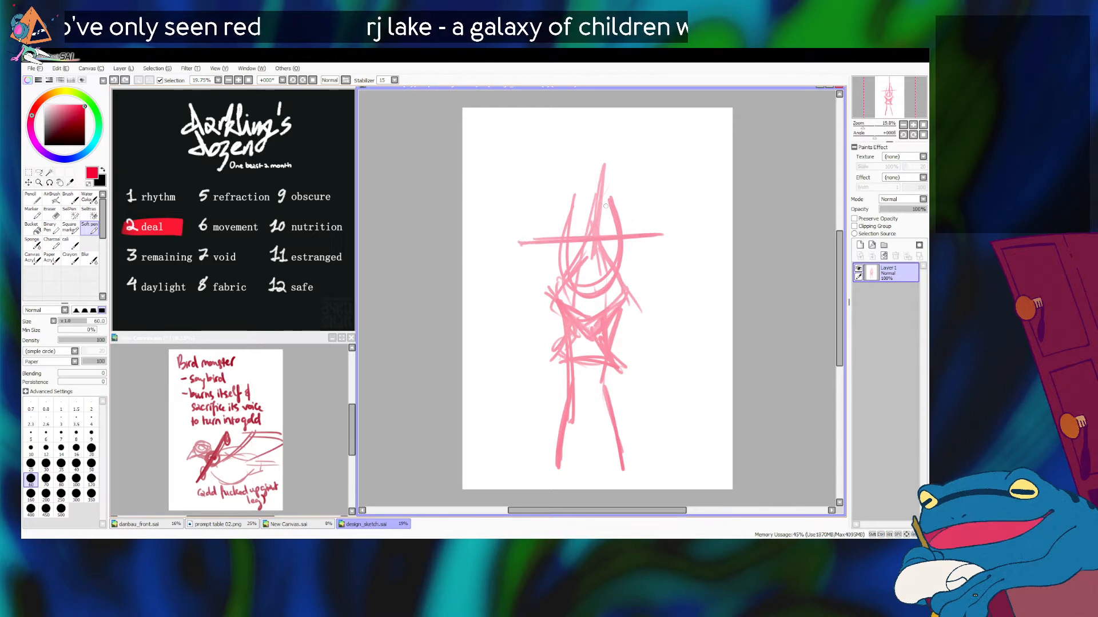
Step: Sketch a bent neck and a small angular beaked head above the ribcage
{"action": "mouse_move", "coordinate": [588, 208]}
{"action": "left_mouse_down"}
{"action": "mouse_move", "coordinate": [598, 158]}
{"action": "mouse_move", "coordinate": [579, 140]}
{"action": "mouse_move", "coordinate": [586, 212]}
{"action": "mouse_move", "coordinate": [572, 148]}
{"action": "mouse_move", "coordinate": [583, 148]}
{"action": "mouse_move", "coordinate": [559, 175]}
{"action": "mouse_move", "coordinate": [599, 131]}
{"action": "left_mouse_up"}
{"action": "key", "text": "ctrl+z"}
{"action": "key", "text": "ctrl+z"}
{"action": "mouse_move", "coordinate": [553, 170]}
{"action": "left_mouse_down"}
{"action": "mouse_move", "coordinate": [588, 133]}
{"action": "mouse_move", "coordinate": [607, 139]}
{"action": "mouse_move", "coordinate": [568, 152]}
{"action": "mouse_move", "coordinate": [610, 132]}
{"action": "left_mouse_up"}
{"action": "key", "text": "ctrl+z"}
{"action": "key", "text": "ctrl+z"}
{"action": "left_click_drag", "start_coordinate": [610, 132], "coordinate": [577, 175]}
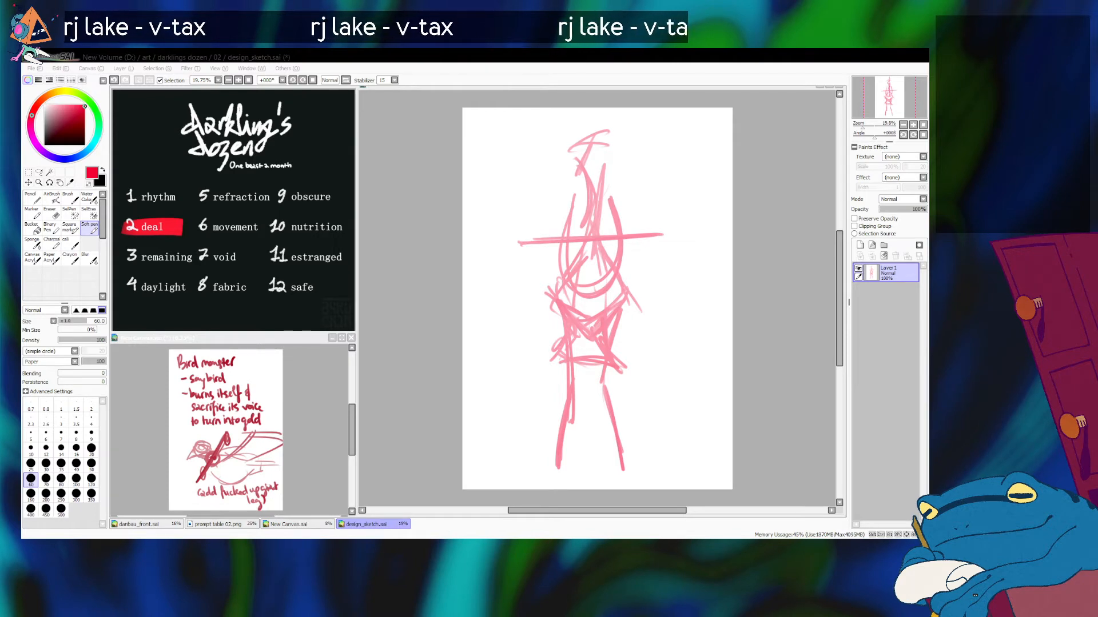
Step: Sketch a folded wing on the figure's right-hand side, rising above the shoulder line and hanging down past the torso
{"action": "key", "text": "alt+Tab"}
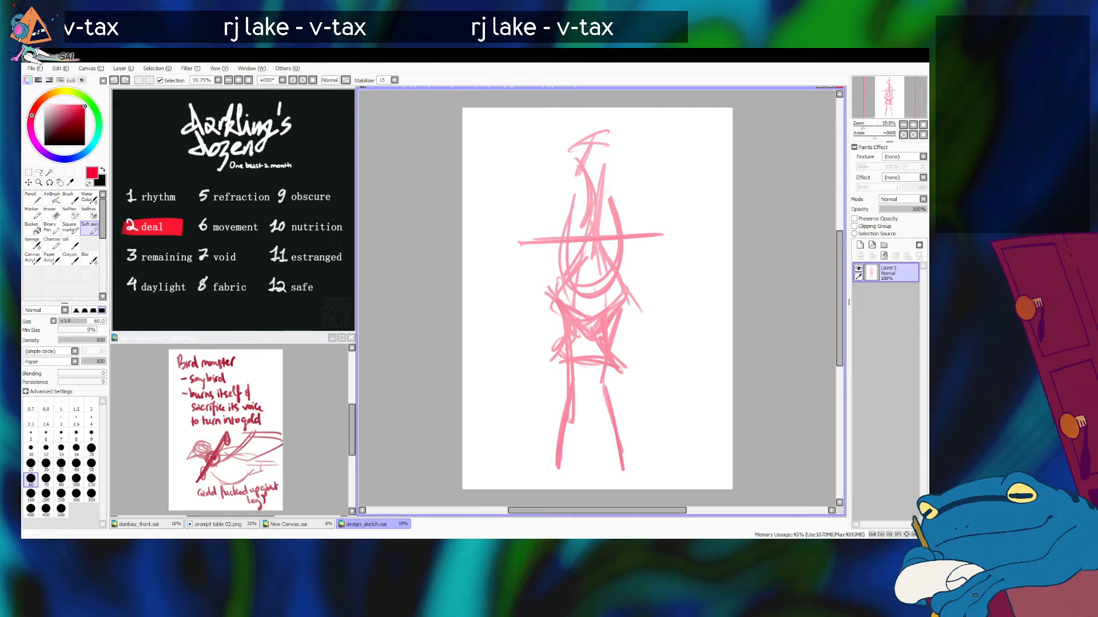
{"action": "left_click_drag", "start_coordinate": [619, 240], "coordinate": [643, 314]}
{"action": "key", "text": "ctrl+z"}
{"action": "left_click_drag", "start_coordinate": [622, 261], "coordinate": [634, 214]}
{"action": "mouse_move", "coordinate": [615, 283]}
{"action": "left_mouse_down"}
{"action": "mouse_move", "coordinate": [633, 207]}
{"action": "mouse_move", "coordinate": [646, 321]}
{"action": "left_mouse_up"}
{"action": "left_click_drag", "start_coordinate": [634, 239], "coordinate": [639, 338]}
{"action": "left_click_drag", "start_coordinate": [651, 260], "coordinate": [649, 330]}
{"action": "key", "text": "ctrl+z"}
{"action": "key", "text": "ctrl+z"}
{"action": "key", "text": "ctrl+z"}
{"action": "key", "text": "ctrl+z"}
{"action": "mouse_move", "coordinate": [619, 269]}
{"action": "left_mouse_down"}
{"action": "mouse_move", "coordinate": [627, 211]}
{"action": "mouse_move", "coordinate": [645, 265]}
{"action": "mouse_move", "coordinate": [639, 226]}
{"action": "left_mouse_up"}
{"action": "key", "text": "ctrl+z"}
{"action": "mouse_move", "coordinate": [637, 223]}
{"action": "left_mouse_down"}
{"action": "mouse_move", "coordinate": [650, 299]}
{"action": "mouse_move", "coordinate": [641, 255]}
{"action": "left_mouse_up"}
{"action": "left_click_drag", "start_coordinate": [639, 249], "coordinate": [646, 326]}
{"action": "left_click_drag", "start_coordinate": [636, 226], "coordinate": [659, 357]}
{"action": "left_click_drag", "start_coordinate": [629, 300], "coordinate": [649, 343]}
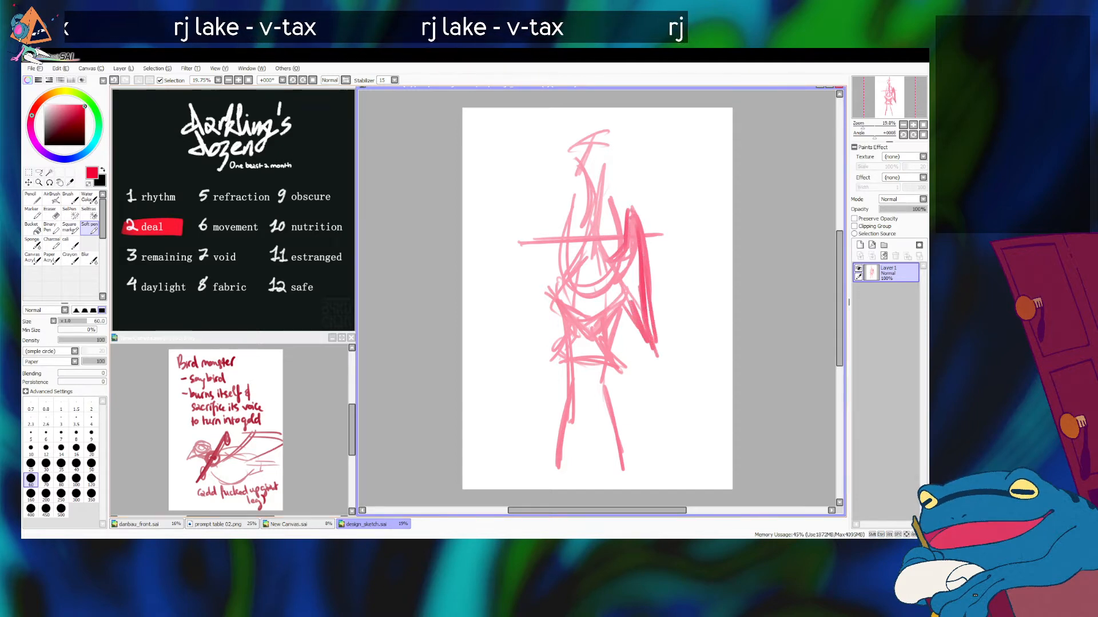
Step: Add a long downward stroke along the inner edge of the folded wing, redrawing it until it fits
{"action": "mouse_move", "coordinate": [629, 281]}
{"action": "left_mouse_down"}
{"action": "mouse_move", "coordinate": [628, 374]}
{"action": "mouse_move", "coordinate": [628, 295]}
{"action": "mouse_move", "coordinate": [625, 346]}
{"action": "left_mouse_up"}
{"action": "key", "text": "ctrl+z"}
{"action": "key", "text": "ctrl+z"}
{"action": "left_click_drag", "start_coordinate": [621, 268], "coordinate": [625, 350]}
{"action": "key", "text": "ctrl+z"}
{"action": "left_click_drag", "start_coordinate": [622, 272], "coordinate": [630, 353]}
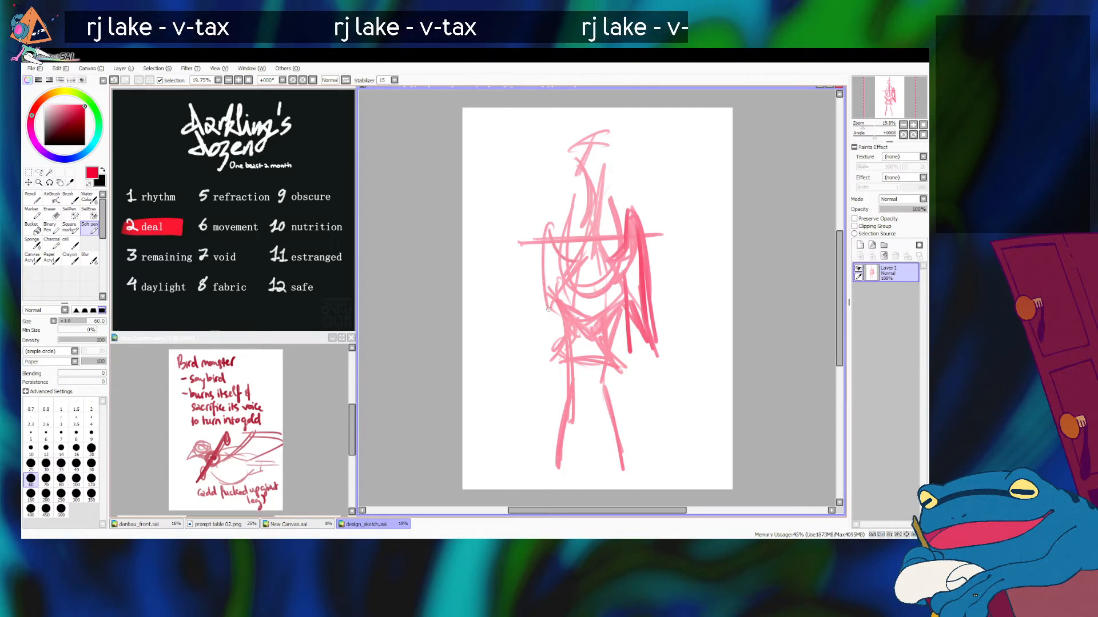
Step: Sketch the matching folded wing on the opposite side of the torso and touch up the inner edge of the first wing
{"action": "mouse_move", "coordinate": [558, 216]}
{"action": "left_mouse_down"}
{"action": "mouse_move", "coordinate": [569, 262]}
{"action": "mouse_move", "coordinate": [537, 220]}
{"action": "mouse_move", "coordinate": [540, 336]}
{"action": "mouse_move", "coordinate": [543, 217]}
{"action": "mouse_move", "coordinate": [529, 327]}
{"action": "left_mouse_up"}
{"action": "key", "text": "ctrl+z"}
{"action": "key", "text": "ctrl+z"}
{"action": "mouse_move", "coordinate": [539, 249]}
{"action": "left_mouse_down"}
{"action": "mouse_move", "coordinate": [520, 342]}
{"action": "mouse_move", "coordinate": [550, 306]}
{"action": "mouse_move", "coordinate": [553, 279]}
{"action": "mouse_move", "coordinate": [633, 305]}
{"action": "left_mouse_up"}
{"action": "left_click_drag", "start_coordinate": [630, 281], "coordinate": [630, 293]}
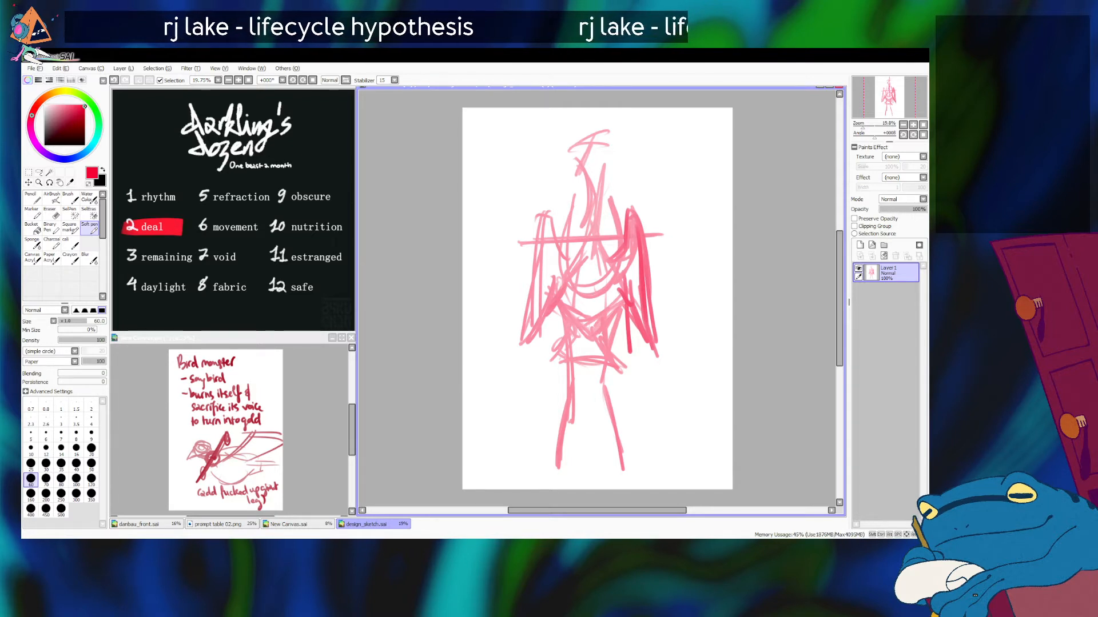
Step: Switch to the browser and look through the handle scale image results around the portable digital hook scale preview
{"action": "key", "text": "alt+Tab"}
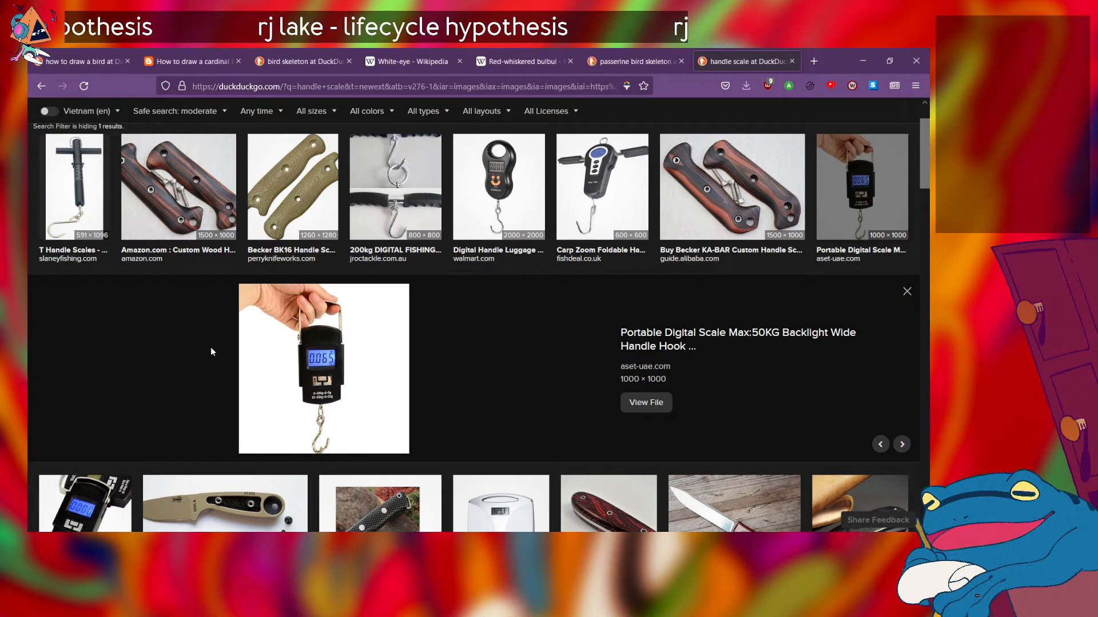
{"action": "scroll", "coordinate": [211, 351], "scroll_direction": "down", "scroll_amount": 3}
{"action": "scroll", "coordinate": [212, 351], "scroll_direction": "up", "scroll_amount": 4}
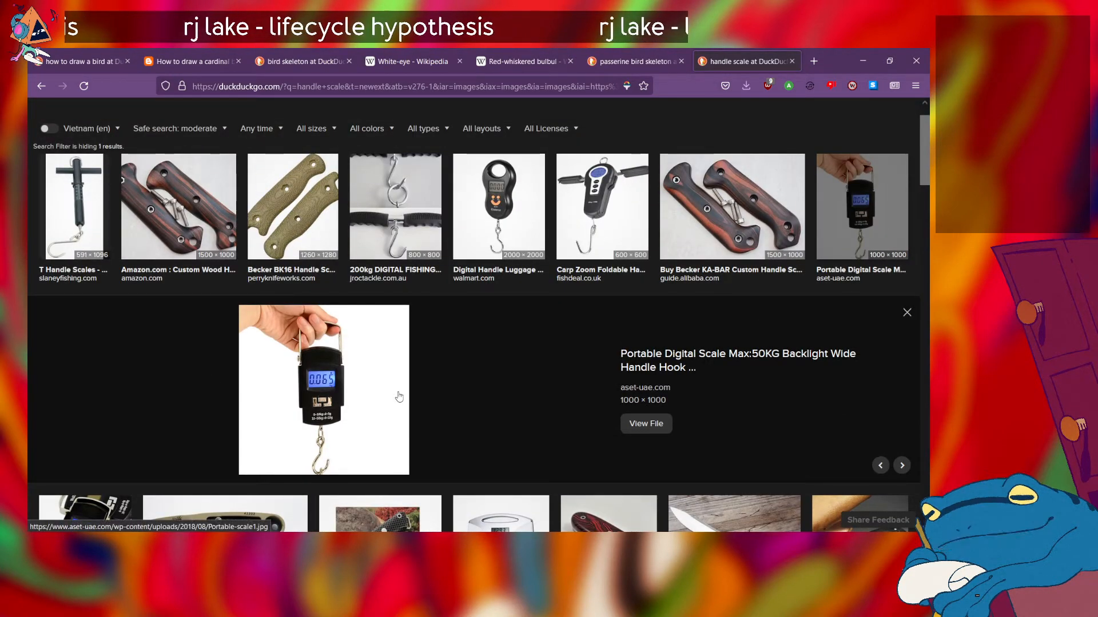
{"action": "scroll", "coordinate": [399, 396], "scroll_direction": "up", "scroll_amount": 1}
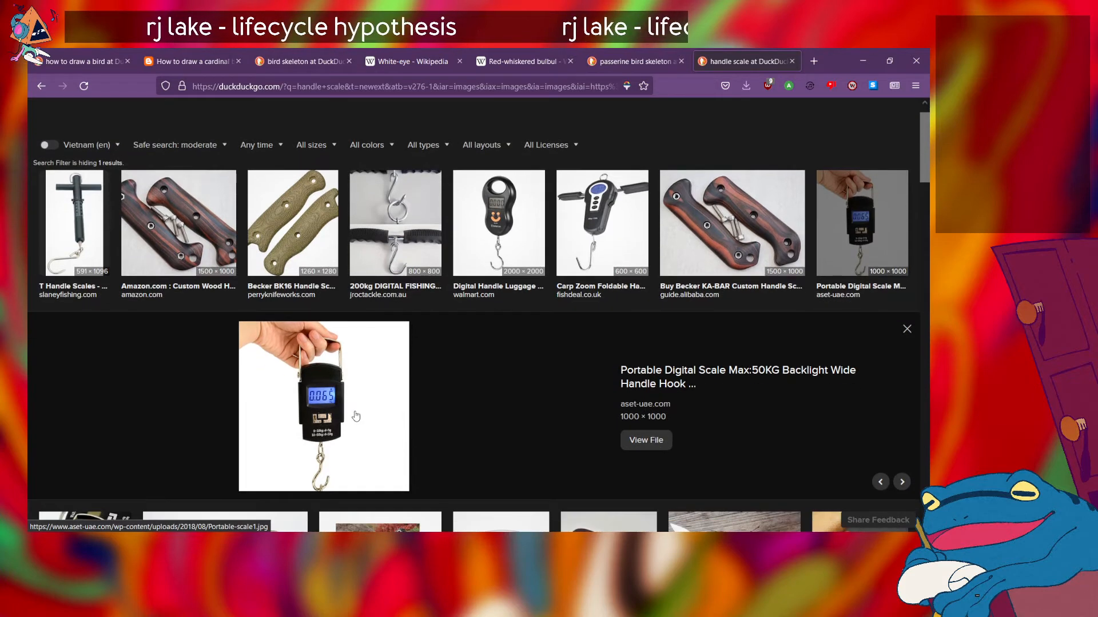
{"action": "scroll", "coordinate": [355, 415], "scroll_direction": "up", "scroll_amount": 1}
{"action": "scroll", "coordinate": [355, 416], "scroll_direction": "down", "scroll_amount": 4}
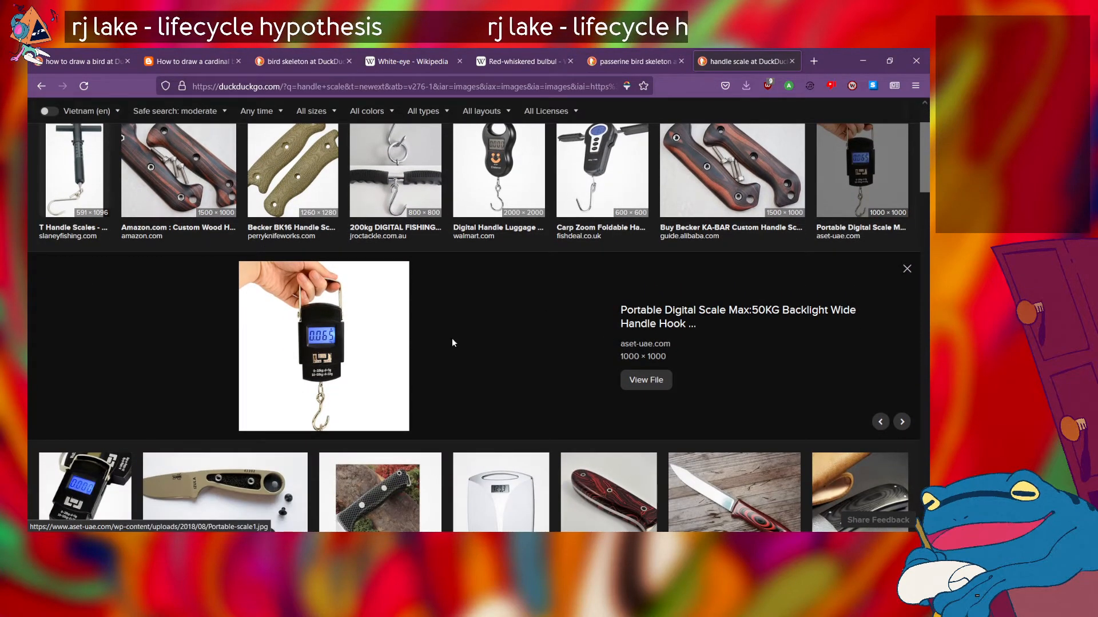
{"action": "scroll", "coordinate": [247, 407], "scroll_direction": "down", "scroll_amount": 1}
{"action": "scroll", "coordinate": [247, 407], "scroll_direction": "down", "scroll_amount": 5}
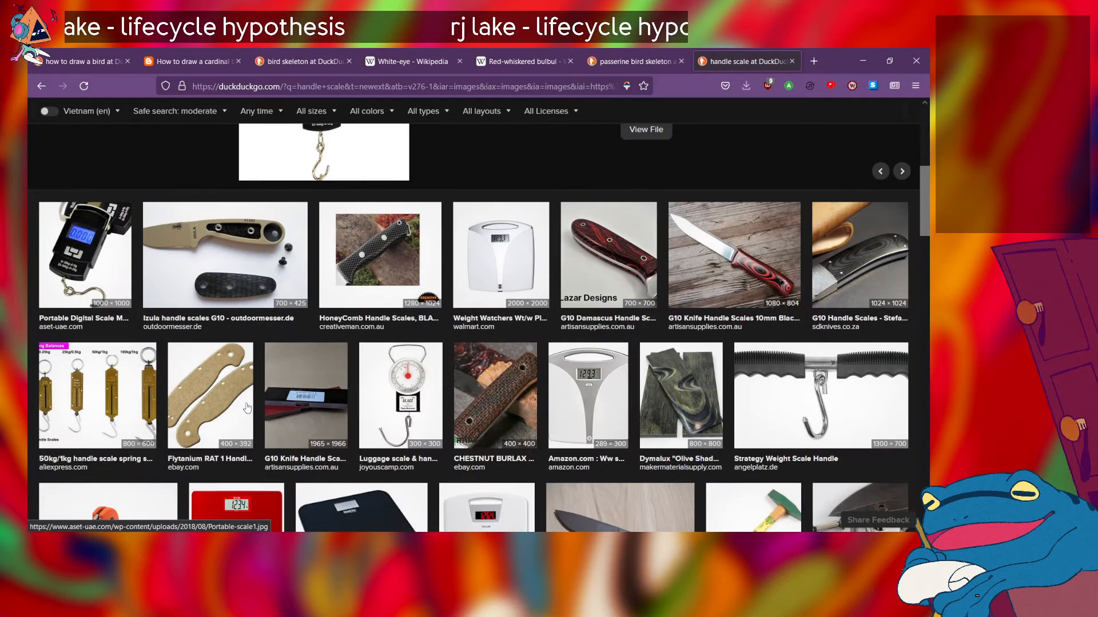
Step: Preview the "Luggage scale & handle scale" image and study its handle, round dial and hanging hook
{"action": "left_click", "coordinate": [383, 433]}
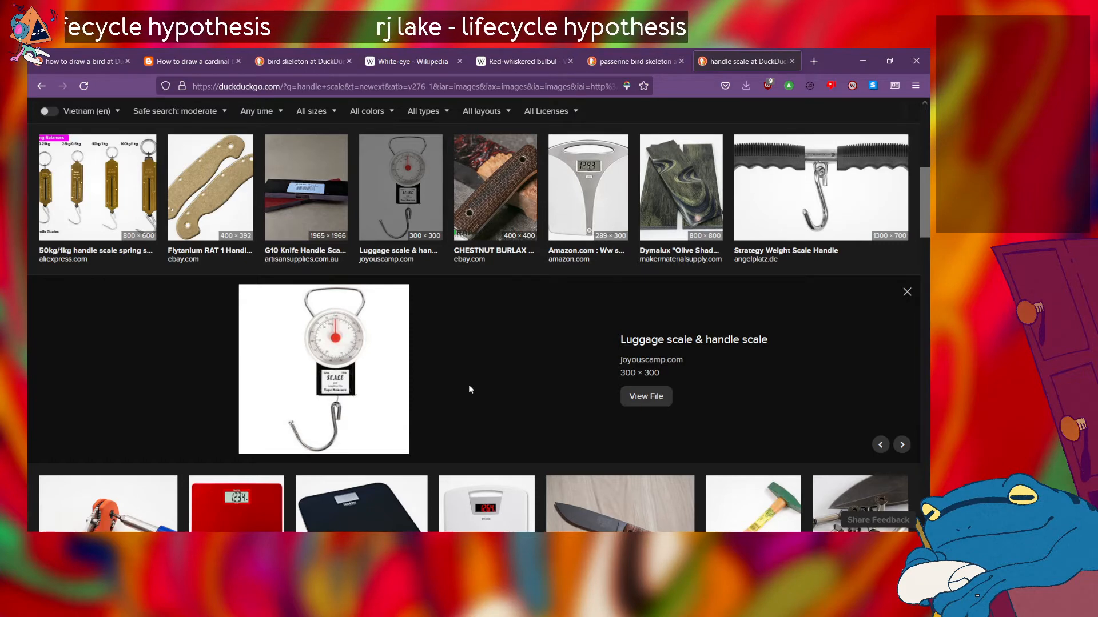
{"action": "scroll", "coordinate": [469, 386], "scroll_direction": "up", "scroll_amount": 1}
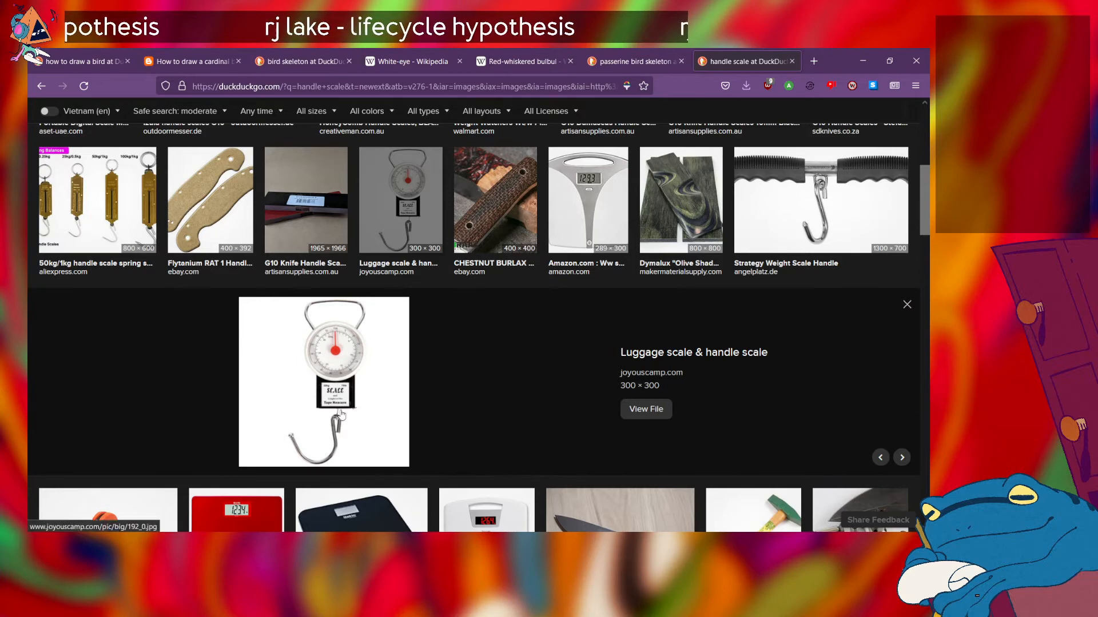
{"action": "scroll", "coordinate": [341, 414], "scroll_direction": "up", "scroll_amount": 3}
{"action": "scroll", "coordinate": [340, 414], "scroll_direction": "up", "scroll_amount": 1}
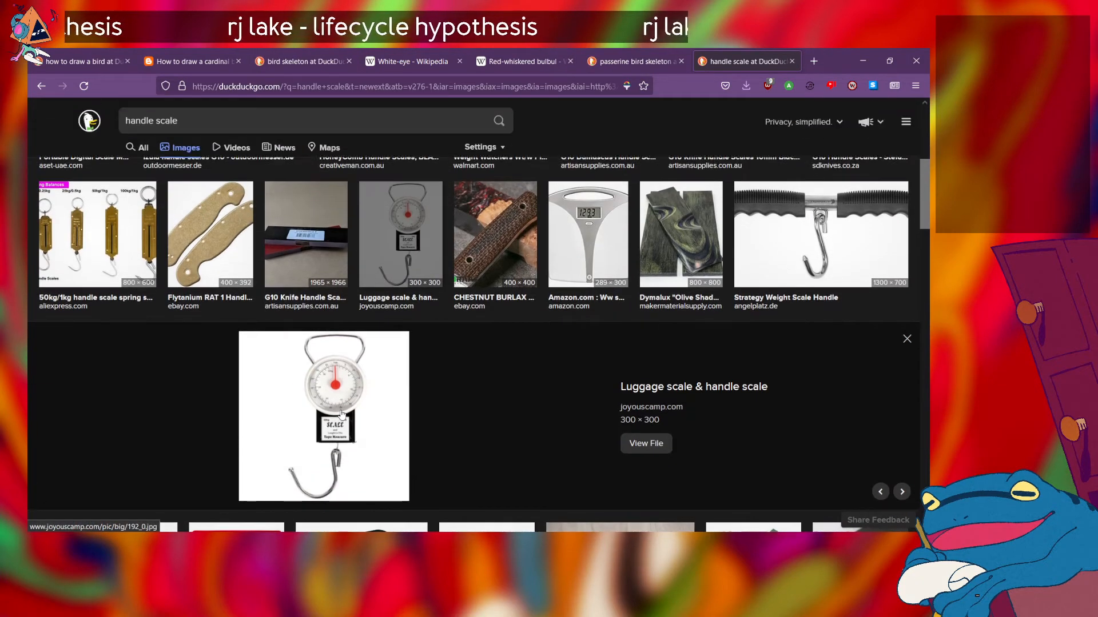
{"action": "scroll", "coordinate": [448, 408], "scroll_direction": "down", "scroll_amount": 1}
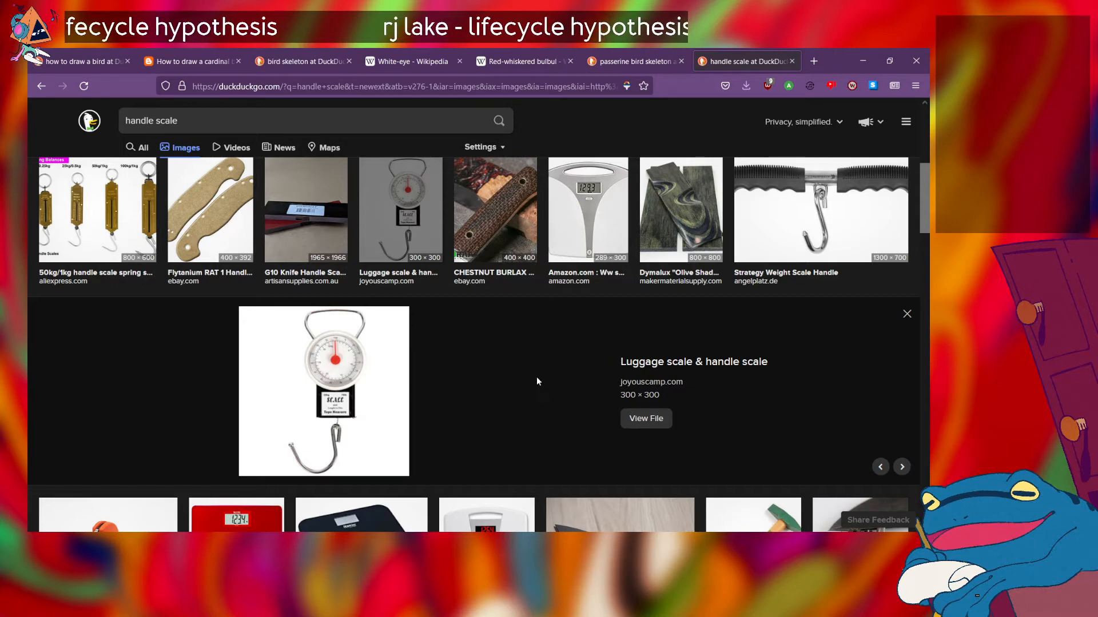
{"action": "scroll", "coordinate": [426, 374], "scroll_direction": "down", "scroll_amount": 1}
{"action": "scroll", "coordinate": [426, 374], "scroll_direction": "up", "scroll_amount": 1}
{"action": "scroll", "coordinate": [425, 373], "scroll_direction": "down", "scroll_amount": 5}
{"action": "scroll", "coordinate": [426, 373], "scroll_direction": "up", "scroll_amount": 7}
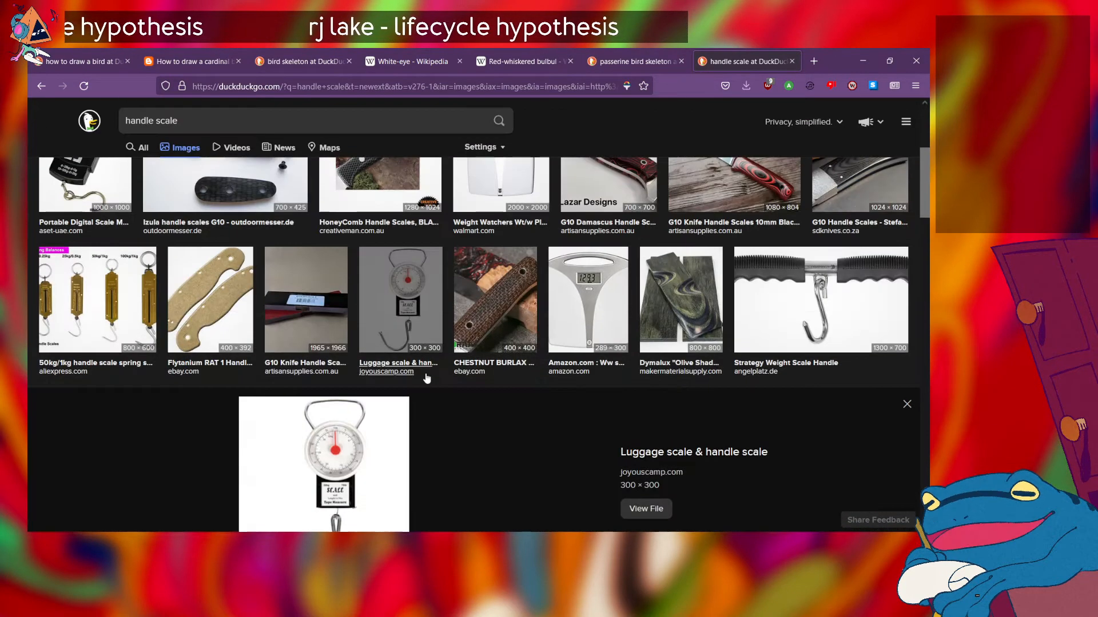
{"action": "scroll", "coordinate": [425, 372], "scroll_direction": "down", "scroll_amount": 2}
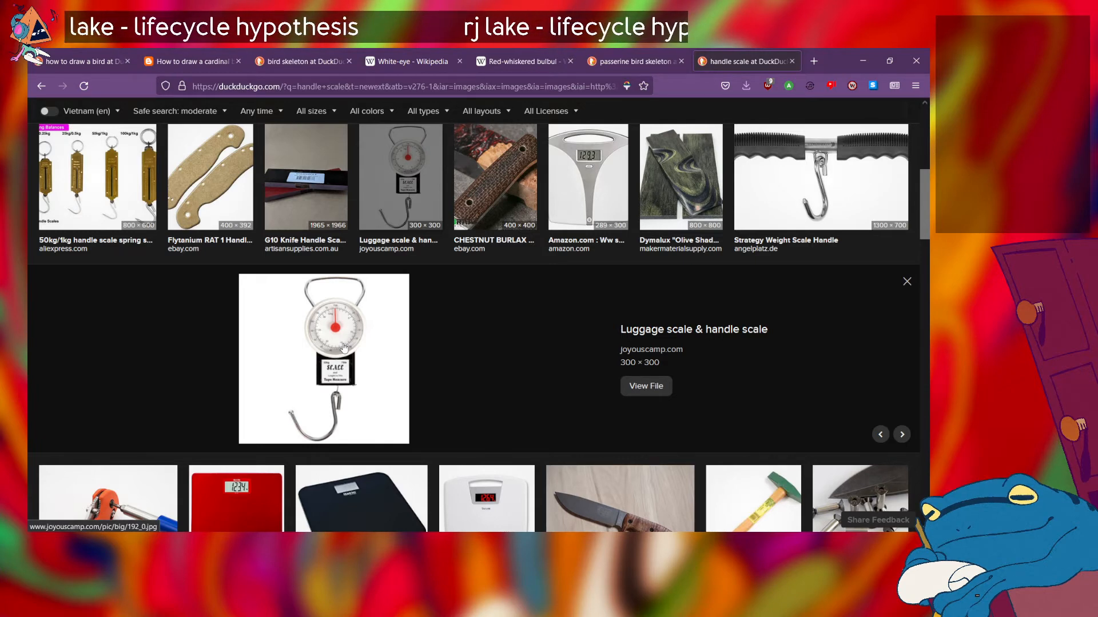
{"action": "scroll", "coordinate": [478, 384], "scroll_direction": "up", "scroll_amount": 1}
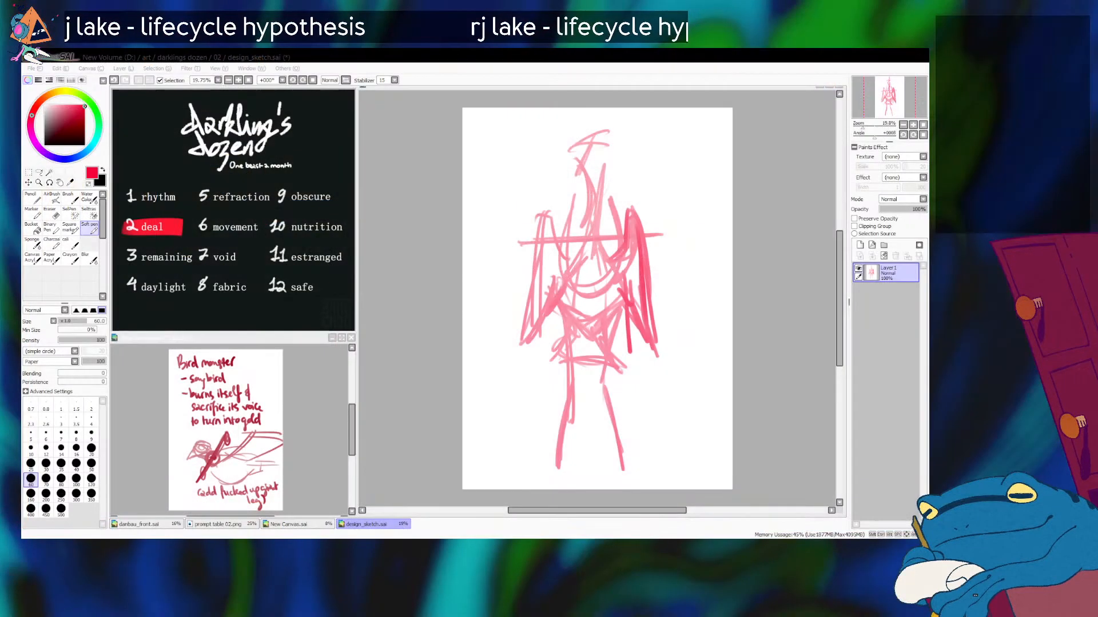
Step: Switch back to SAI and clear the whole bird figure sketch from Layer1
{"action": "left_click", "coordinate": [590, 163]}
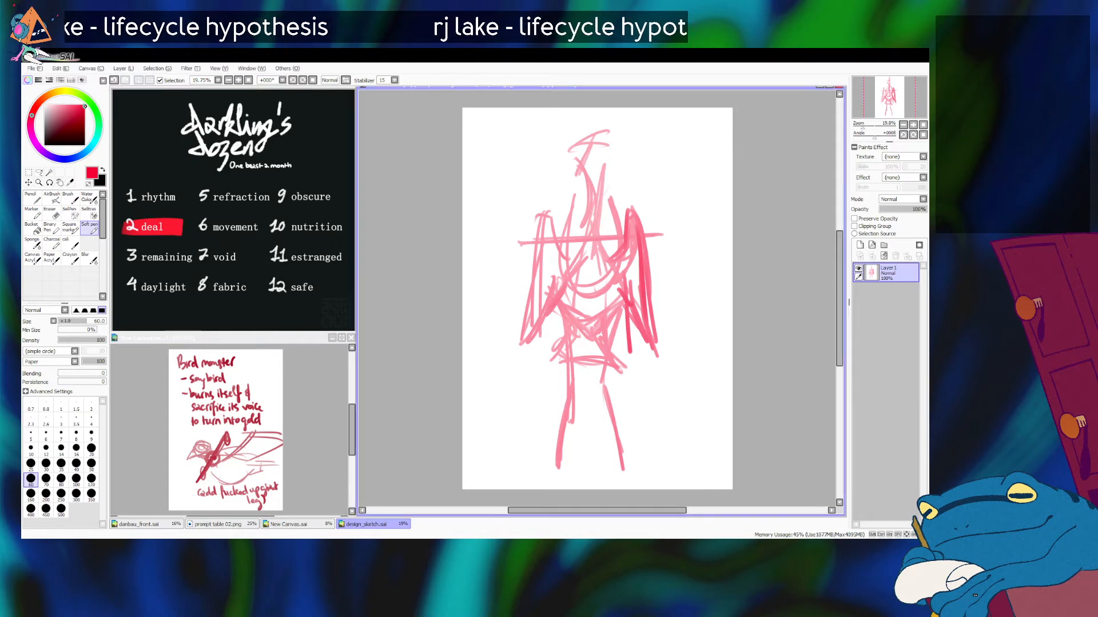
{"action": "key", "text": "Delete"}
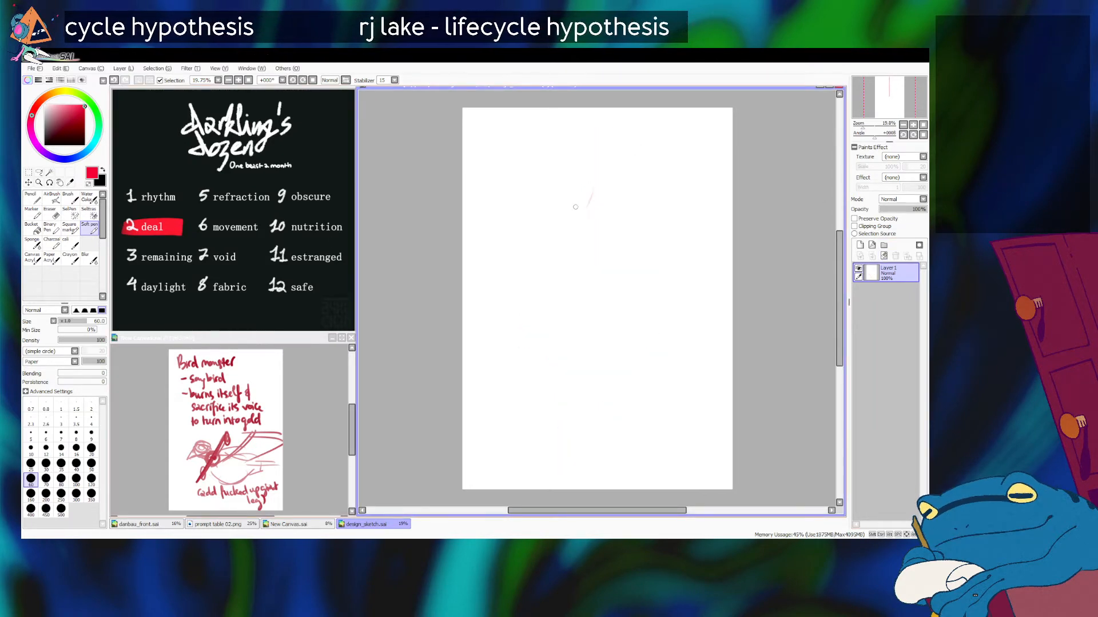
{"action": "mouse_move", "coordinate": [593, 193]}
{"action": "left_mouse_down"}
{"action": "mouse_move", "coordinate": [562, 283]}
{"action": "mouse_move", "coordinate": [622, 257]}
{"action": "mouse_move", "coordinate": [643, 306]}
{"action": "left_mouse_up"}
{"action": "left_click_drag", "start_coordinate": [583, 204], "coordinate": [592, 301]}
{"action": "key", "text": "ctrl+z"}
{"action": "key", "text": "Delete"}
{"action": "mouse_move", "coordinate": [557, 188]}
{"action": "left_mouse_down"}
{"action": "mouse_move", "coordinate": [616, 160]}
{"action": "mouse_move", "coordinate": [627, 182]}
{"action": "mouse_move", "coordinate": [612, 194]}
{"action": "mouse_move", "coordinate": [617, 207]}
{"action": "mouse_move", "coordinate": [578, 190]}
{"action": "left_mouse_up"}
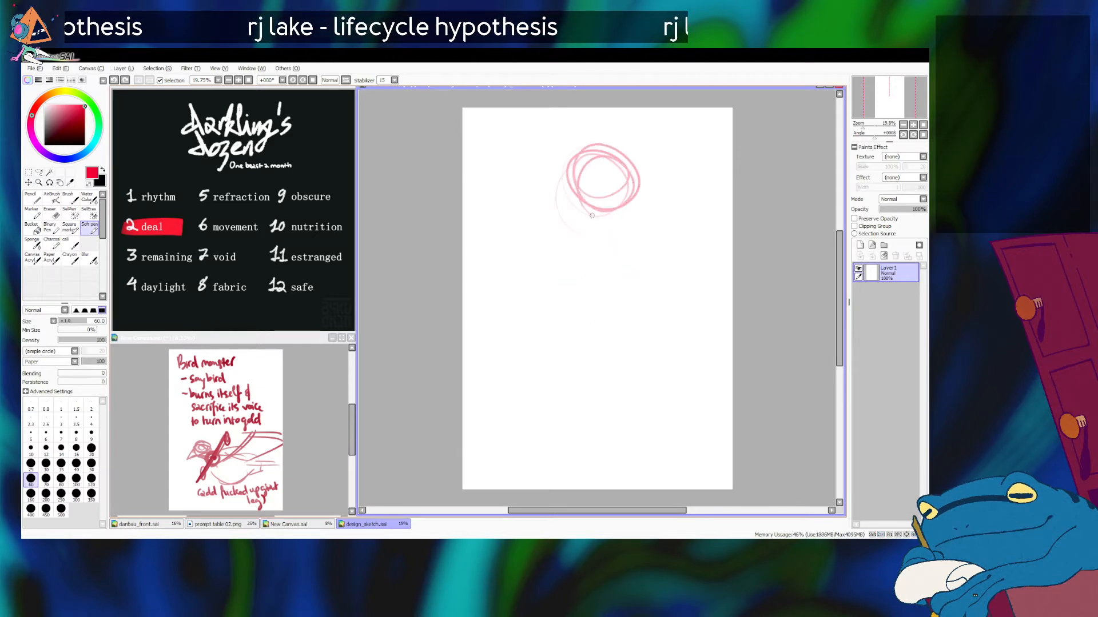
{"action": "key", "text": "ctrl+z"}
{"action": "mouse_move", "coordinate": [612, 151]}
{"action": "left_mouse_down"}
{"action": "mouse_move", "coordinate": [629, 179]}
{"action": "mouse_move", "coordinate": [606, 206]}
{"action": "mouse_move", "coordinate": [584, 182]}
{"action": "mouse_move", "coordinate": [592, 161]}
{"action": "mouse_move", "coordinate": [628, 188]}
{"action": "mouse_move", "coordinate": [616, 199]}
{"action": "mouse_move", "coordinate": [580, 167]}
{"action": "left_mouse_up"}
{"action": "key", "text": "ctrl+z"}
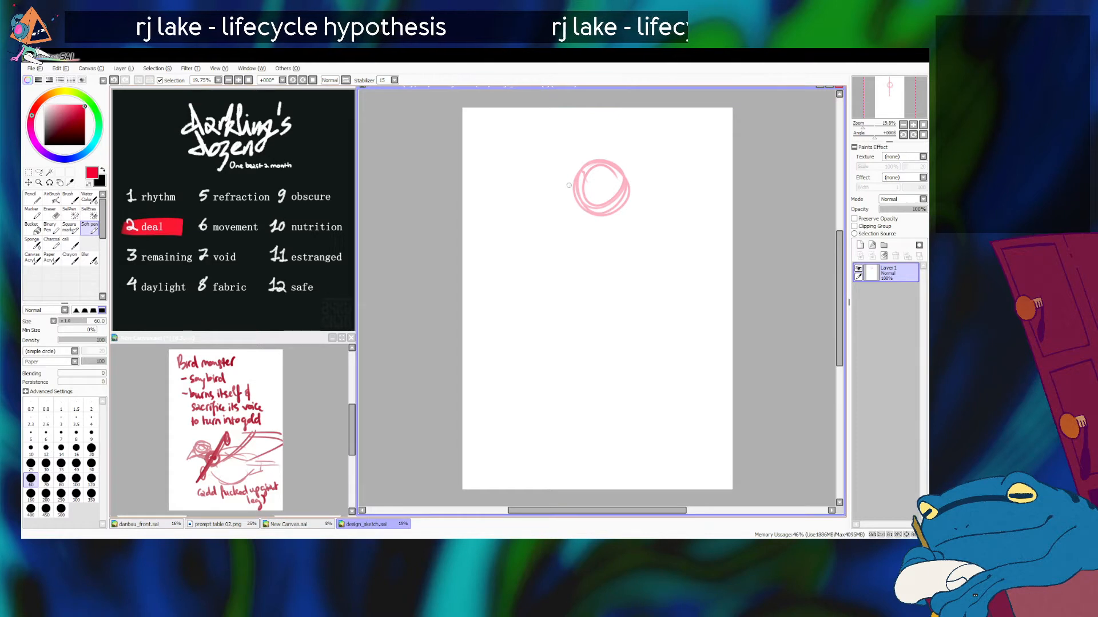
{"action": "key", "text": "alt+Tab"}
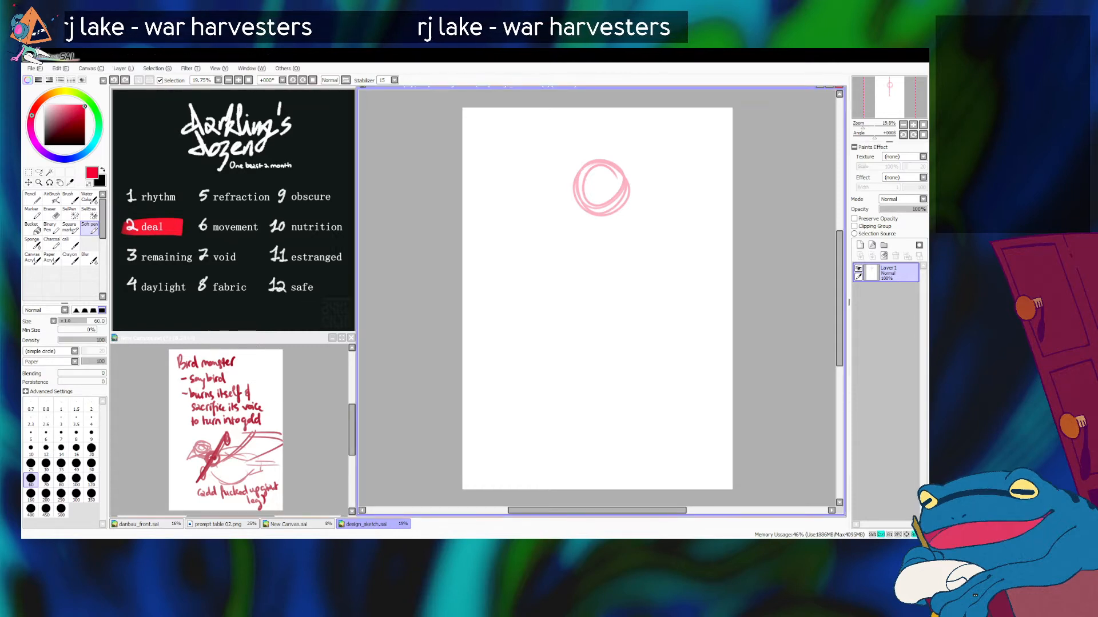
{"action": "key", "text": "ctrl+z"}
Step: Sketch the bird's long hooded head outline, its inner beak arch and the curved neck behind it
{"action": "mouse_move", "coordinate": [608, 168]}
{"action": "left_mouse_down"}
{"action": "mouse_move", "coordinate": [576, 162]}
{"action": "mouse_move", "coordinate": [552, 250]}
{"action": "left_mouse_up"}
{"action": "mouse_move", "coordinate": [567, 172]}
{"action": "left_mouse_down"}
{"action": "mouse_move", "coordinate": [551, 217]}
{"action": "mouse_move", "coordinate": [579, 174]}
{"action": "mouse_move", "coordinate": [618, 180]}
{"action": "mouse_move", "coordinate": [624, 190]}
{"action": "mouse_move", "coordinate": [610, 194]}
{"action": "mouse_move", "coordinate": [626, 222]}
{"action": "left_mouse_up"}
{"action": "mouse_move", "coordinate": [539, 261]}
{"action": "left_mouse_down"}
{"action": "mouse_move", "coordinate": [587, 218]}
{"action": "mouse_move", "coordinate": [575, 224]}
{"action": "mouse_move", "coordinate": [550, 244]}
{"action": "mouse_move", "coordinate": [614, 217]}
{"action": "mouse_move", "coordinate": [627, 266]}
{"action": "mouse_move", "coordinate": [611, 293]}
{"action": "left_mouse_up"}
{"action": "left_click_drag", "start_coordinate": [613, 237], "coordinate": [614, 251]}
{"action": "left_click_drag", "start_coordinate": [610, 219], "coordinate": [611, 247]}
{"action": "mouse_move", "coordinate": [610, 233]}
{"action": "left_mouse_down"}
{"action": "mouse_move", "coordinate": [591, 274]}
{"action": "mouse_move", "coordinate": [599, 266]}
{"action": "mouse_move", "coordinate": [540, 293]}
{"action": "mouse_move", "coordinate": [549, 350]}
{"action": "left_mouse_up"}
Step: Sketch the angular torso below the head, with the chest front, belly edge and back contour
{"action": "left_click_drag", "start_coordinate": [559, 279], "coordinate": [532, 295]}
{"action": "left_click_drag", "start_coordinate": [535, 298], "coordinate": [568, 388]}
{"action": "left_click_drag", "start_coordinate": [559, 379], "coordinate": [629, 348]}
{"action": "mouse_move", "coordinate": [632, 278]}
{"action": "left_mouse_down"}
{"action": "mouse_move", "coordinate": [639, 338]}
{"action": "mouse_move", "coordinate": [629, 327]}
{"action": "left_mouse_up"}
{"action": "left_click_drag", "start_coordinate": [636, 318], "coordinate": [618, 358]}
{"action": "mouse_move", "coordinate": [616, 268]}
{"action": "left_mouse_down"}
{"action": "mouse_move", "coordinate": [600, 336]}
{"action": "mouse_move", "coordinate": [584, 350]}
{"action": "left_mouse_up"}
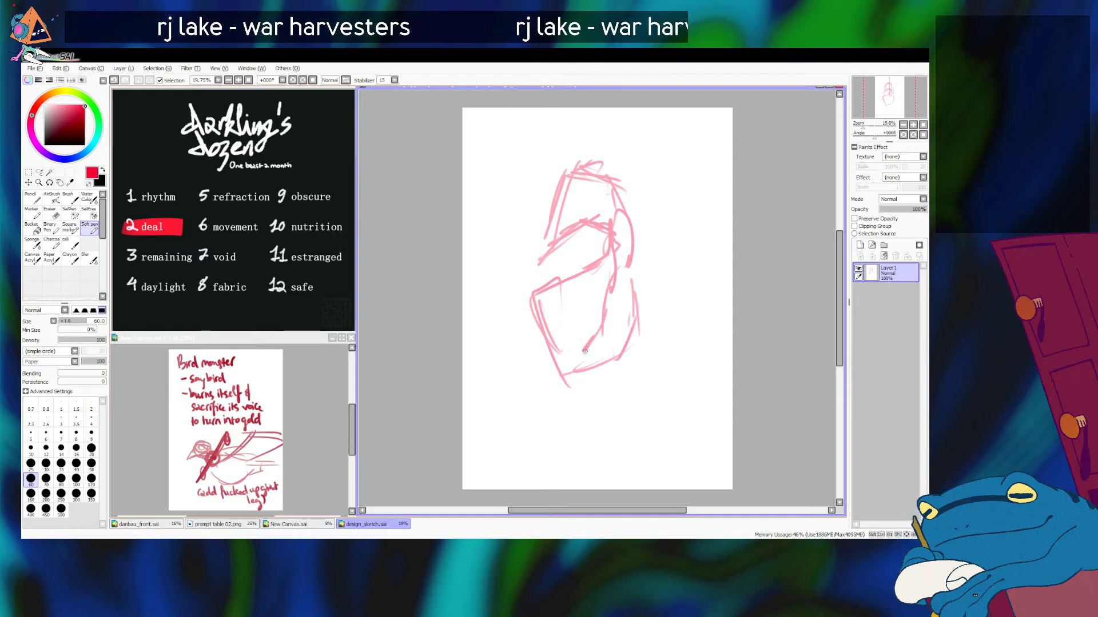
{"action": "left_click_drag", "start_coordinate": [545, 309], "coordinate": [568, 363]}
{"action": "key", "text": "ctrl+z"}
{"action": "left_click_drag", "start_coordinate": [597, 259], "coordinate": [544, 323]}
{"action": "key", "text": "ctrl+z"}
{"action": "left_click_drag", "start_coordinate": [564, 268], "coordinate": [533, 278]}
{"action": "key", "text": "ctrl+z"}
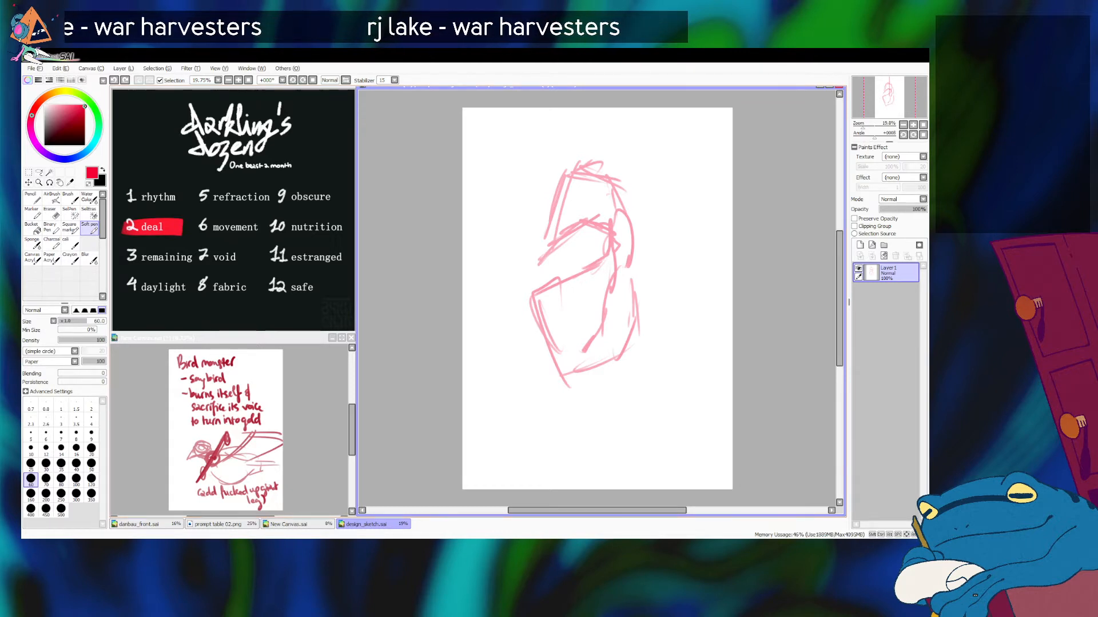
{"action": "left_click_drag", "start_coordinate": [592, 264], "coordinate": [529, 294]}
{"action": "key", "text": "ctrl+z"}
{"action": "key", "text": "ctrl+z"}
{"action": "left_click_drag", "start_coordinate": [597, 255], "coordinate": [534, 275]}
{"action": "key", "text": "ctrl+z"}
Step: Sketch a long diagonal stroke from the base of the neck across the torso to its lower front edge
{"action": "key", "text": "ctrl+z"}
{"action": "left_click_drag", "start_coordinate": [603, 253], "coordinate": [535, 287]}
{"action": "key", "text": "ctrl+z"}
{"action": "mouse_move", "coordinate": [601, 253]}
{"action": "left_mouse_down"}
{"action": "mouse_move", "coordinate": [539, 265]}
{"action": "mouse_move", "coordinate": [590, 258]}
{"action": "mouse_move", "coordinate": [544, 359]}
{"action": "left_mouse_up"}
{"action": "key", "text": "ctrl+z"}
{"action": "mouse_move", "coordinate": [542, 288]}
{"action": "left_mouse_down"}
{"action": "mouse_move", "coordinate": [598, 270]}
{"action": "mouse_move", "coordinate": [532, 363]}
{"action": "left_mouse_up"}
{"action": "left_click_drag", "start_coordinate": [557, 294], "coordinate": [530, 344]}
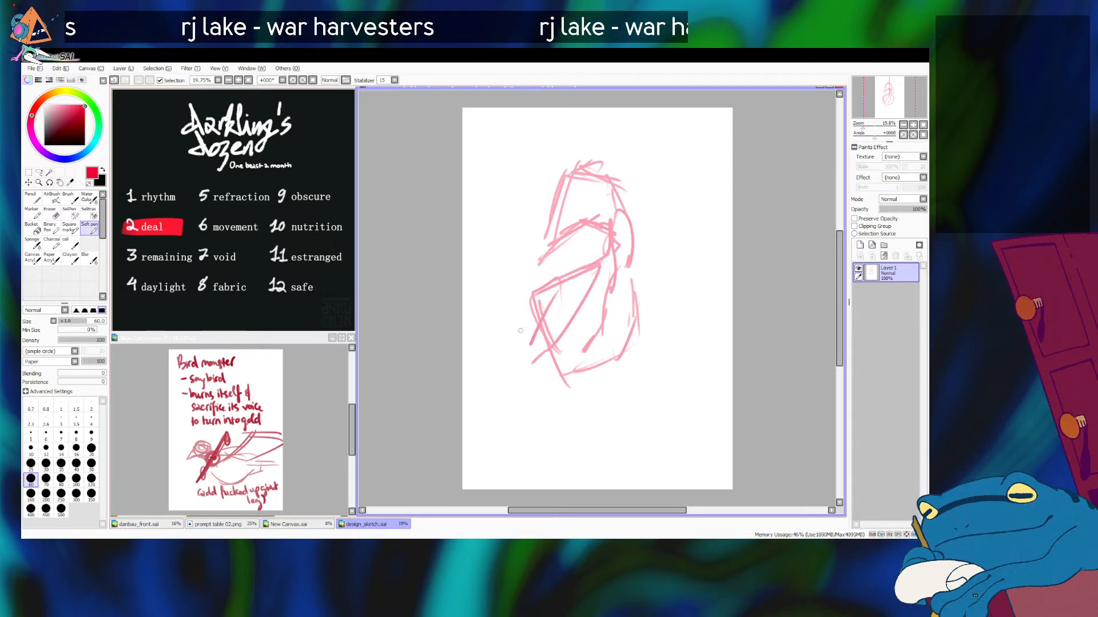
{"action": "key", "text": "ctrl+z"}
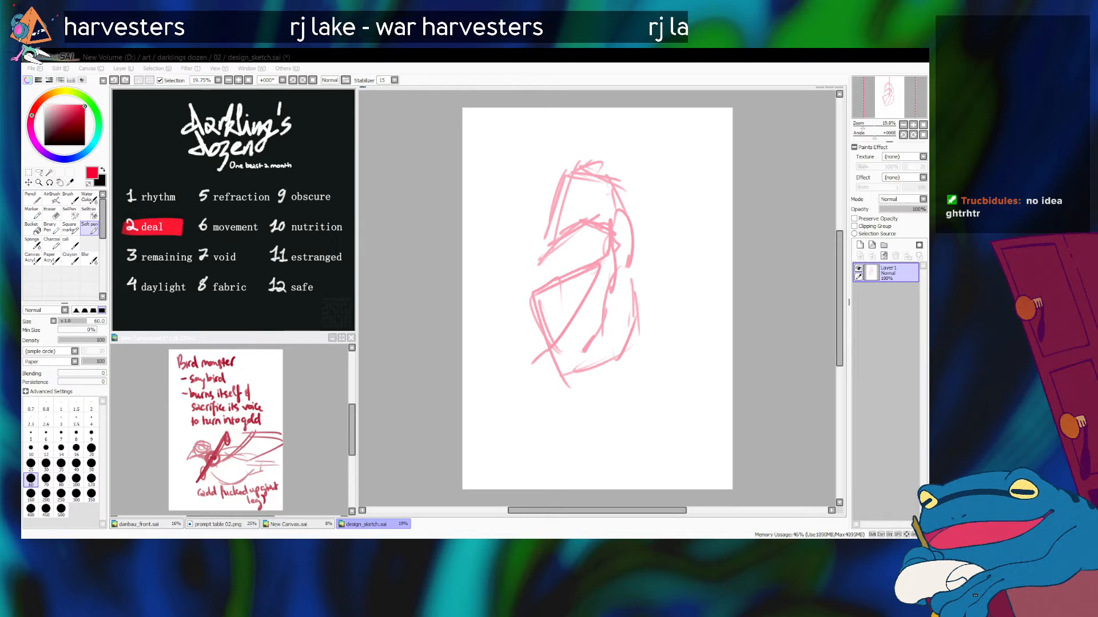
Step: Draw a small ring inside the upper torso beside the back and thicken the neck line leading down to it
{"action": "left_click_drag", "start_coordinate": [617, 277], "coordinate": [611, 309]}
{"action": "mouse_move", "coordinate": [614, 281]}
{"action": "left_mouse_down"}
{"action": "mouse_move", "coordinate": [624, 215]}
{"action": "mouse_move", "coordinate": [595, 213]}
{"action": "left_mouse_up"}
{"action": "key", "text": "ctrl+z"}
{"action": "key", "text": "ctrl+z"}
{"action": "mouse_move", "coordinate": [613, 279]}
{"action": "left_mouse_down"}
{"action": "mouse_move", "coordinate": [605, 305]}
{"action": "mouse_move", "coordinate": [615, 306]}
{"action": "mouse_move", "coordinate": [610, 210]}
{"action": "mouse_move", "coordinate": [608, 306]}
{"action": "mouse_move", "coordinate": [603, 242]}
{"action": "mouse_move", "coordinate": [606, 291]}
{"action": "left_mouse_up"}
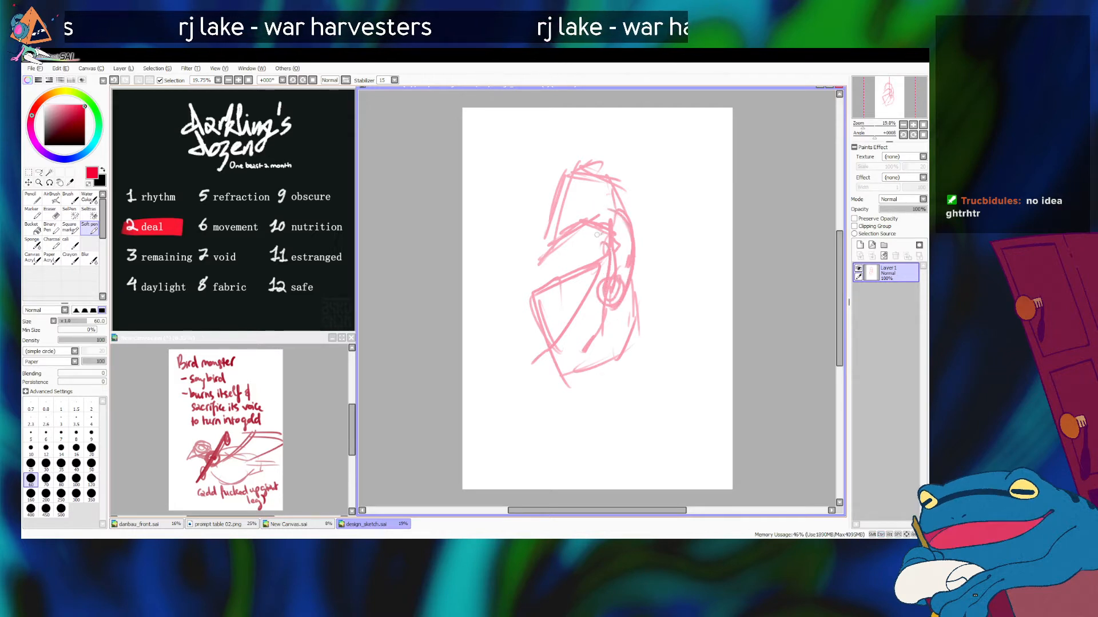
{"action": "mouse_move", "coordinate": [590, 222]}
{"action": "left_mouse_down"}
{"action": "mouse_move", "coordinate": [604, 287]}
{"action": "mouse_move", "coordinate": [623, 291]}
{"action": "mouse_move", "coordinate": [602, 281]}
{"action": "mouse_move", "coordinate": [617, 305]}
{"action": "left_mouse_up"}
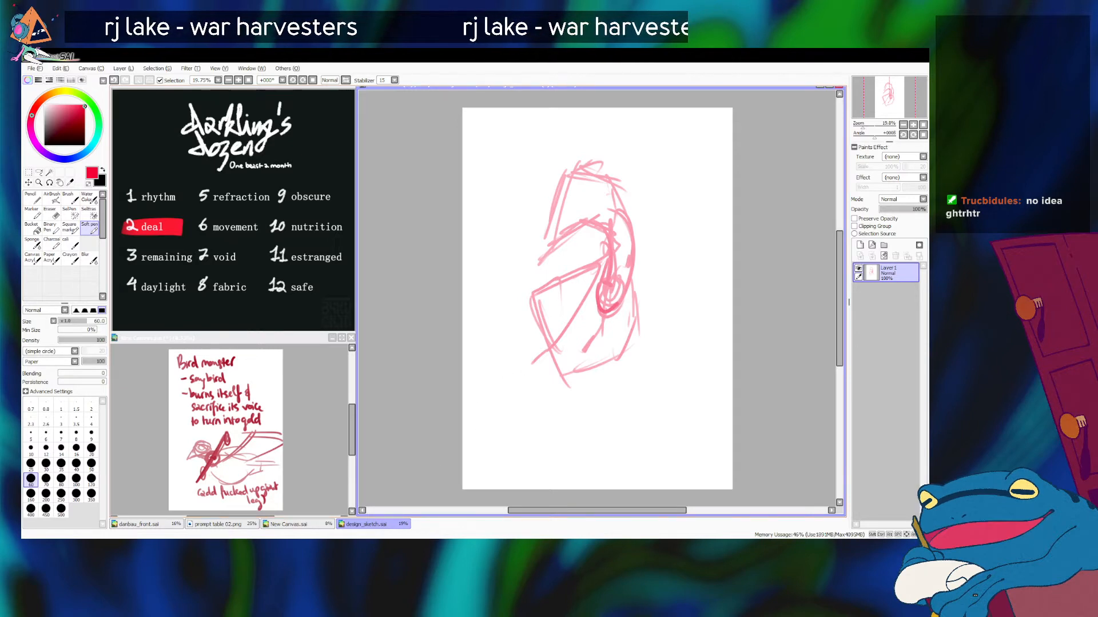
Step: Rework the lower front of the torso and sketch the underside of the belly
{"action": "key", "text": "alt+Tab"}
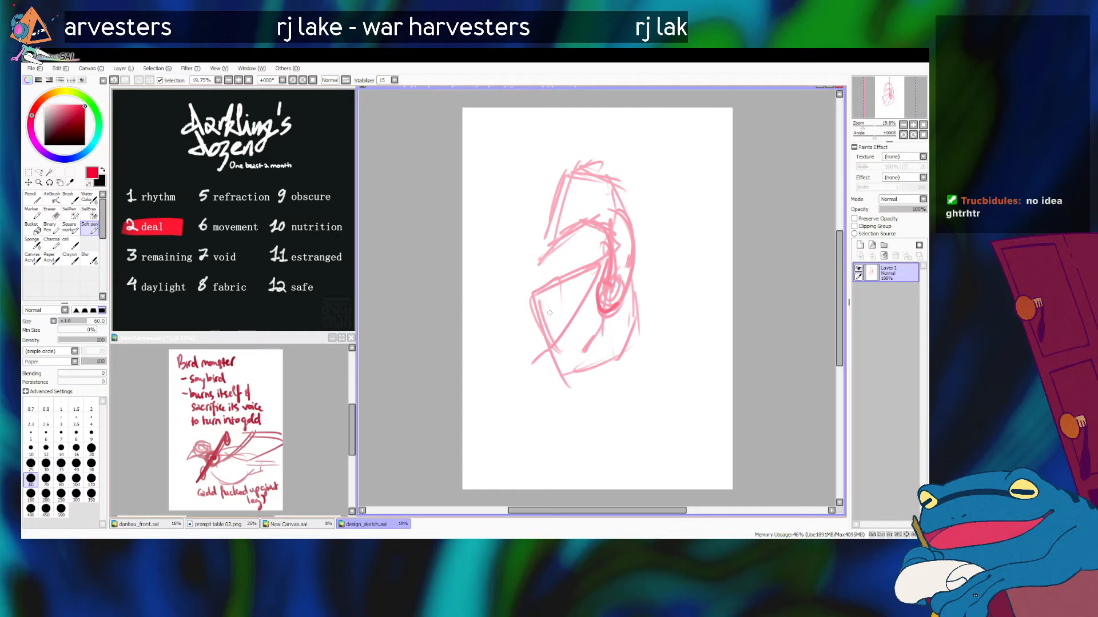
{"action": "mouse_move", "coordinate": [547, 327]}
{"action": "left_mouse_down"}
{"action": "mouse_move", "coordinate": [572, 371]}
{"action": "mouse_move", "coordinate": [557, 395]}
{"action": "mouse_move", "coordinate": [553, 377]}
{"action": "mouse_move", "coordinate": [558, 384]}
{"action": "left_mouse_up"}
{"action": "key", "text": "ctrl+z"}
{"action": "key", "text": "ctrl+z"}
{"action": "left_click_drag", "start_coordinate": [541, 319], "coordinate": [568, 363]}
{"action": "mouse_move", "coordinate": [562, 351]}
{"action": "left_mouse_down"}
{"action": "mouse_move", "coordinate": [613, 345]}
{"action": "mouse_move", "coordinate": [613, 354]}
{"action": "left_mouse_up"}
{"action": "left_click_drag", "start_coordinate": [601, 366], "coordinate": [591, 377]}
Step: Sketch the first leg from the lower front of the torso, with a thigh and a bent lower leg
{"action": "mouse_move", "coordinate": [539, 335]}
{"action": "left_mouse_down"}
{"action": "mouse_move", "coordinate": [538, 349]}
{"action": "mouse_move", "coordinate": [560, 325]}
{"action": "left_mouse_up"}
{"action": "mouse_move", "coordinate": [543, 344]}
{"action": "left_mouse_down"}
{"action": "mouse_move", "coordinate": [572, 308]}
{"action": "mouse_move", "coordinate": [532, 426]}
{"action": "left_mouse_up"}
{"action": "mouse_move", "coordinate": [567, 319]}
{"action": "left_mouse_down"}
{"action": "mouse_move", "coordinate": [521, 434]}
{"action": "mouse_move", "coordinate": [540, 477]}
{"action": "left_mouse_up"}
{"action": "left_click_drag", "start_coordinate": [529, 437], "coordinate": [537, 481]}
Step: Scale down the whole bird sketch and move it to the upper middle of the page to make room for longer legs
{"action": "key", "text": "ctrl+t"}
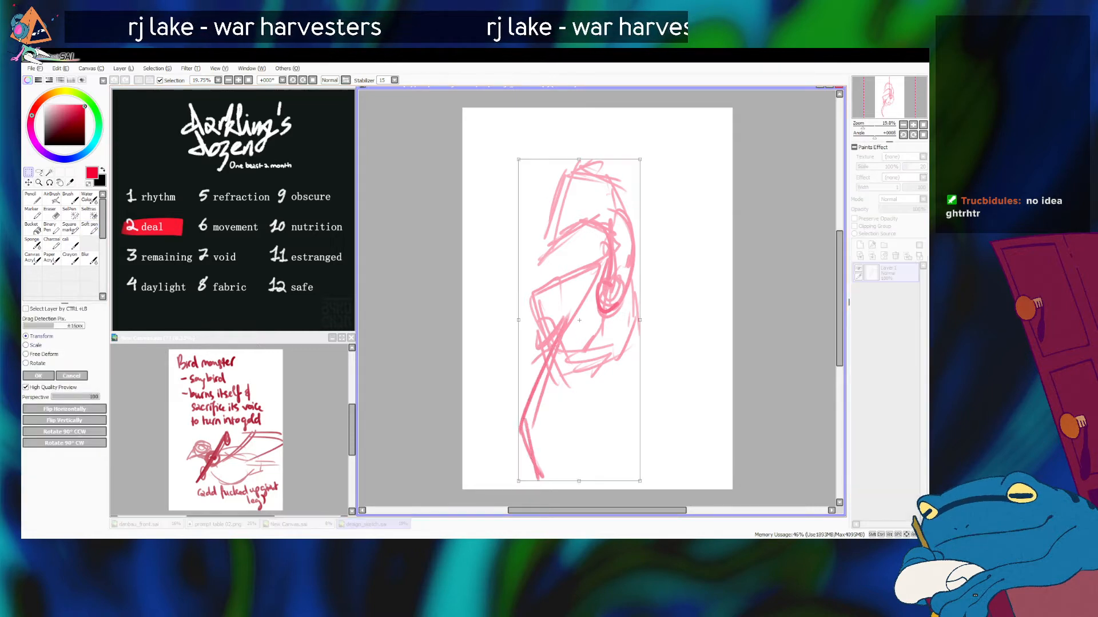
{"action": "left_click_drag", "start_coordinate": [579, 320], "coordinate": [601, 302]}
{"action": "left_click_drag", "start_coordinate": [662, 141], "coordinate": [630, 214]}
{"action": "left_click_drag", "start_coordinate": [583, 338], "coordinate": [585, 252]}
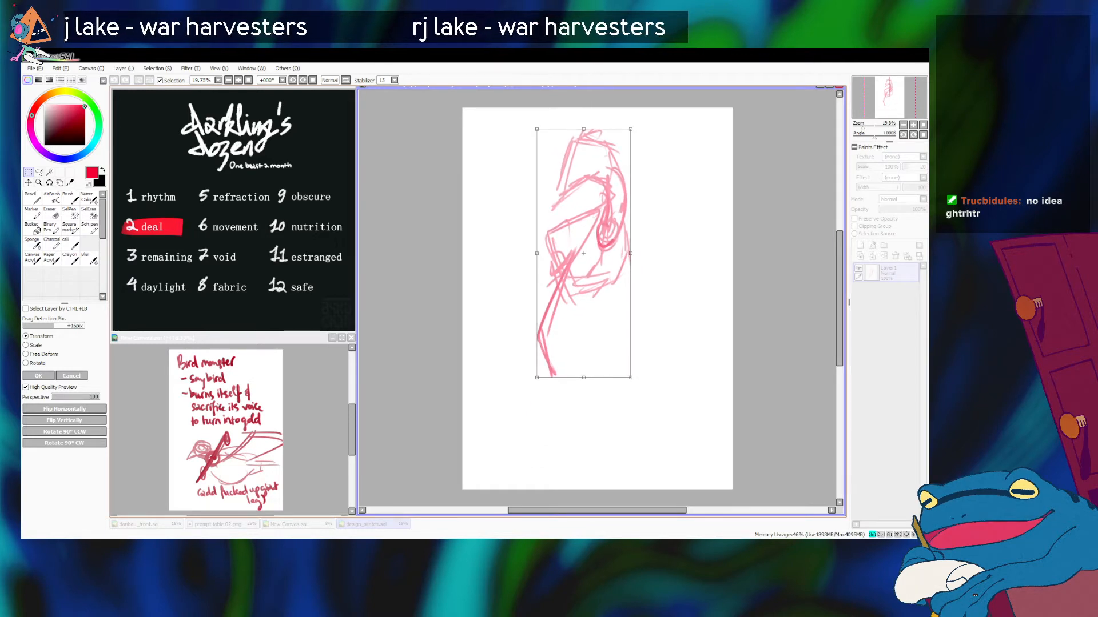
{"action": "left_click_drag", "start_coordinate": [631, 128], "coordinate": [623, 148]}
{"action": "mouse_move", "coordinate": [580, 268]}
{"action": "left_mouse_down"}
{"action": "mouse_move", "coordinate": [593, 245]}
{"action": "mouse_move", "coordinate": [592, 254]}
{"action": "left_mouse_up"}
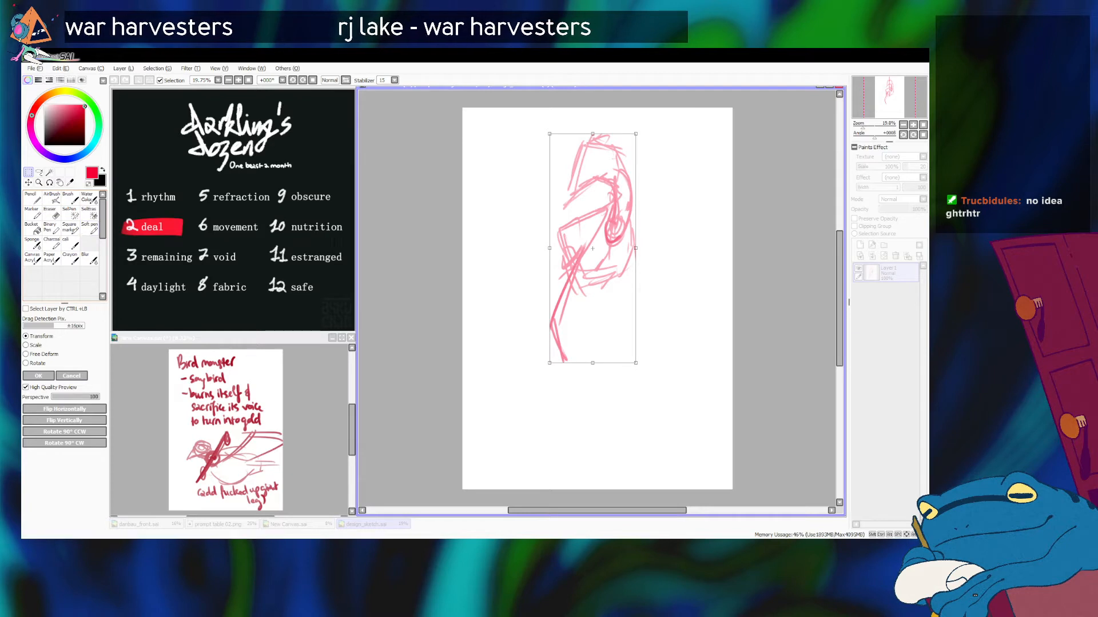
{"action": "key", "text": "Return"}
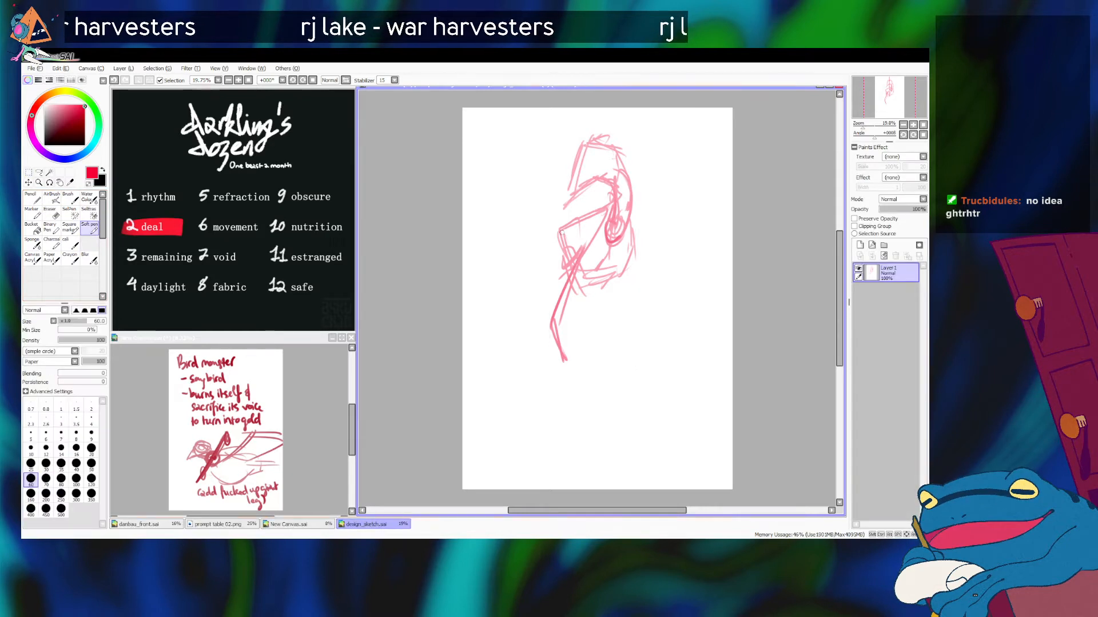
Step: Extend the first leg's lower segment from the knee towards the bottom of the page and thicken it
{"action": "left_click_drag", "start_coordinate": [565, 359], "coordinate": [571, 426]}
{"action": "key", "text": "ctrl+z"}
{"action": "mouse_move", "coordinate": [552, 323]}
{"action": "left_mouse_down"}
{"action": "mouse_move", "coordinate": [582, 427]}
{"action": "mouse_move", "coordinate": [573, 415]}
{"action": "mouse_move", "coordinate": [575, 443]}
{"action": "left_mouse_up"}
{"action": "left_click_drag", "start_coordinate": [560, 354], "coordinate": [579, 440]}
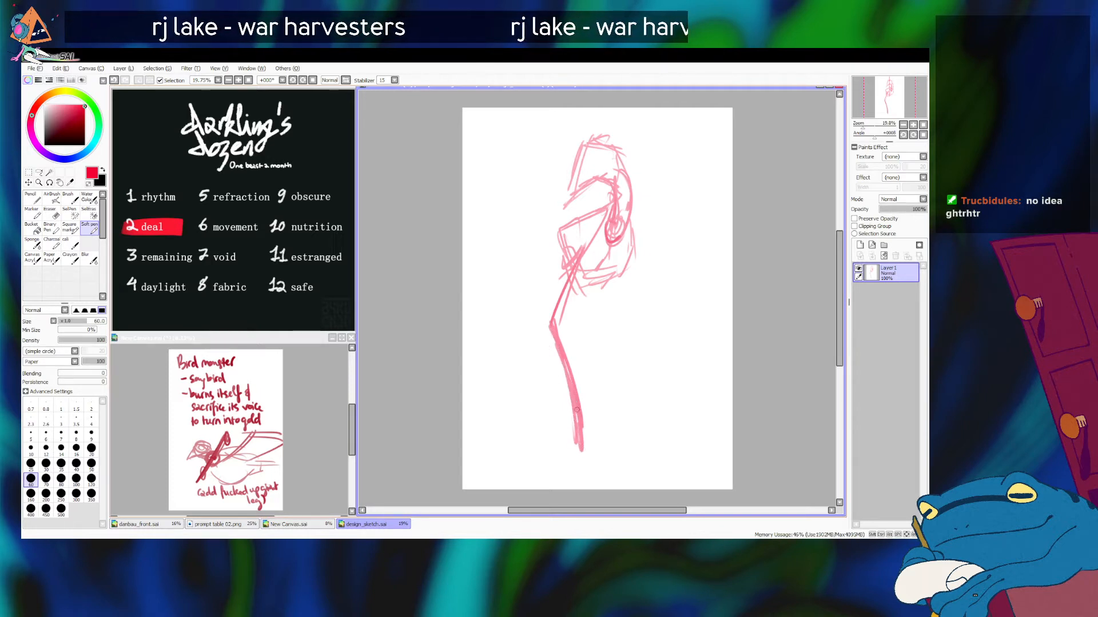
{"action": "left_click_drag", "start_coordinate": [621, 258], "coordinate": [598, 327]}
{"action": "key", "text": "ctrl+z"}
{"action": "left_click_drag", "start_coordinate": [618, 271], "coordinate": [599, 338]}
{"action": "key", "text": "ctrl+z"}
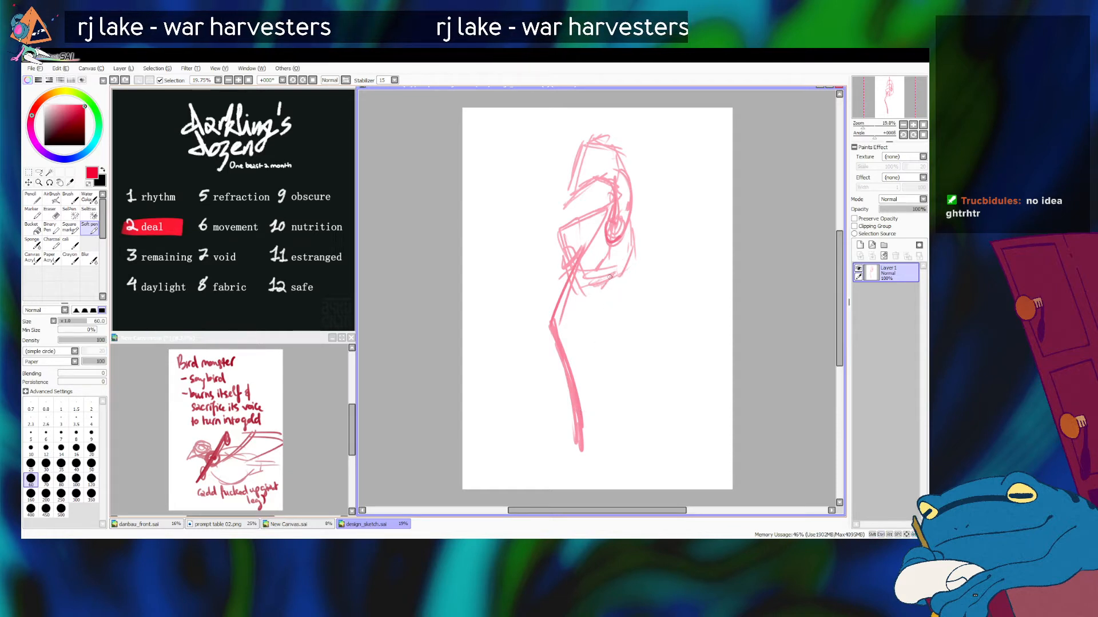
Step: Sketch a short stroke for the second leg's upper thigh and thicken the first leg's thigh down to the knee
{"action": "left_click_drag", "start_coordinate": [620, 274], "coordinate": [599, 306]}
{"action": "mouse_move", "coordinate": [575, 242]}
{"action": "left_mouse_down"}
{"action": "mouse_move", "coordinate": [567, 269]}
{"action": "mouse_move", "coordinate": [576, 243]}
{"action": "mouse_move", "coordinate": [555, 318]}
{"action": "left_mouse_up"}
{"action": "key", "text": "ctrl+z"}
{"action": "left_click_drag", "start_coordinate": [576, 245], "coordinate": [552, 347]}
{"action": "mouse_move", "coordinate": [630, 264]}
{"action": "left_mouse_down"}
{"action": "mouse_move", "coordinate": [604, 278]}
{"action": "mouse_move", "coordinate": [602, 311]}
{"action": "left_mouse_up"}
{"action": "key", "text": "ctrl+z"}
{"action": "mouse_move", "coordinate": [621, 271]}
{"action": "left_mouse_down"}
{"action": "mouse_move", "coordinate": [600, 295]}
{"action": "mouse_move", "coordinate": [595, 387]}
{"action": "left_mouse_up"}
{"action": "key", "text": "ctrl+z"}
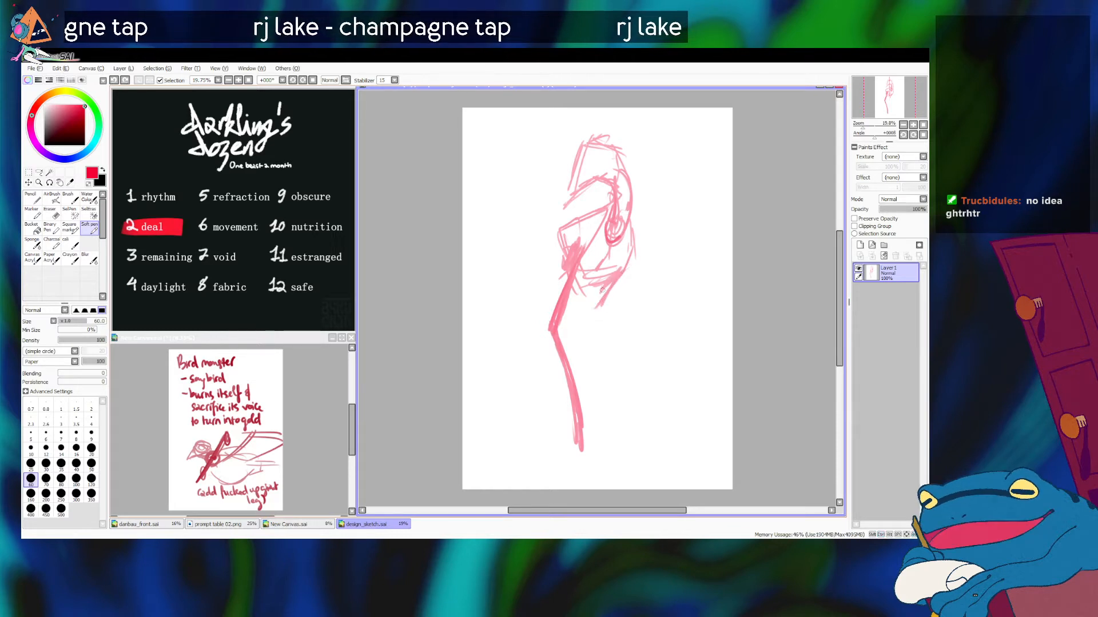
{"action": "key", "text": "ctrl+z"}
Step: Sketch the second leg's thigh down to the knee and its long lower segment beside the first leg
{"action": "mouse_move", "coordinate": [601, 294]}
{"action": "left_mouse_down"}
{"action": "mouse_move", "coordinate": [597, 387]}
{"action": "mouse_move", "coordinate": [590, 331]}
{"action": "mouse_move", "coordinate": [586, 371]}
{"action": "left_mouse_up"}
{"action": "mouse_move", "coordinate": [590, 365]}
{"action": "left_mouse_down"}
{"action": "mouse_move", "coordinate": [619, 489]}
{"action": "mouse_move", "coordinate": [622, 475]}
{"action": "left_mouse_up"}
{"action": "key", "text": "ctrl+z"}
{"action": "key", "text": "ctrl+z"}
{"action": "left_click_drag", "start_coordinate": [587, 360], "coordinate": [612, 478]}
{"action": "mouse_move", "coordinate": [590, 382]}
{"action": "left_mouse_down"}
{"action": "mouse_move", "coordinate": [616, 471]}
{"action": "mouse_move", "coordinate": [604, 452]}
{"action": "left_mouse_up"}
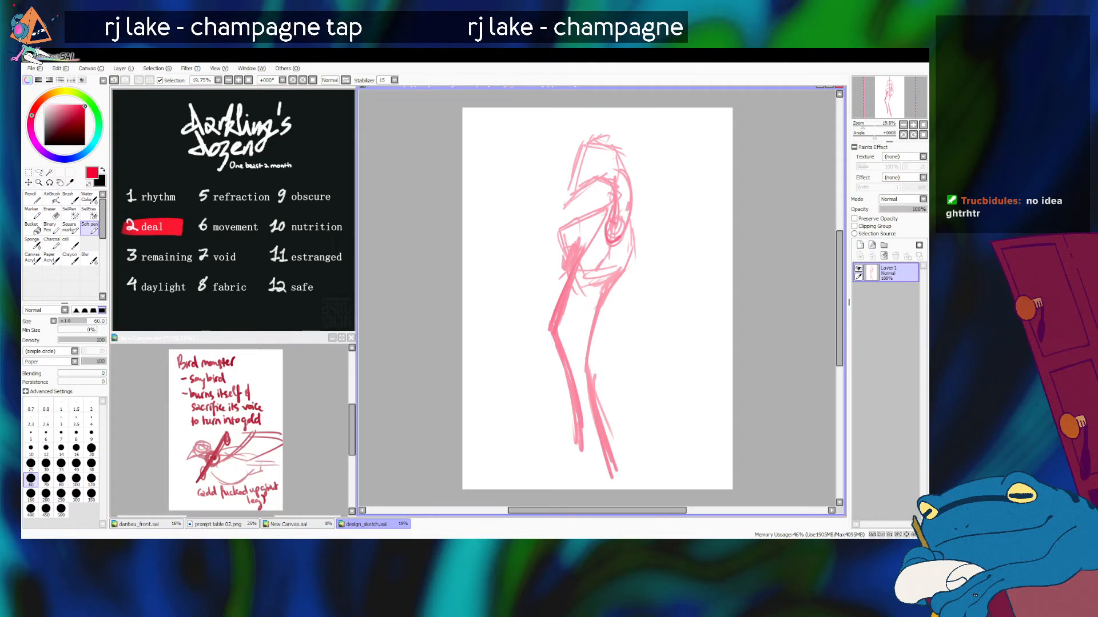
{"action": "mouse_move", "coordinate": [631, 216]}
{"action": "left_mouse_down"}
{"action": "mouse_move", "coordinate": [636, 236]}
{"action": "mouse_move", "coordinate": [613, 299]}
{"action": "mouse_move", "coordinate": [626, 289]}
{"action": "left_mouse_up"}
{"action": "key", "text": "ctrl+z"}
{"action": "key", "text": "ctrl+z"}
{"action": "key", "text": "ctrl+z"}
{"action": "left_click_drag", "start_coordinate": [635, 216], "coordinate": [620, 302]}
{"action": "key", "text": "ctrl+z"}
Step: Sketch a folded wing along the back edge of the torso and rough strokes for the front wing across the chest
{"action": "left_click_drag", "start_coordinate": [631, 217], "coordinate": [621, 297]}
{"action": "left_click_drag", "start_coordinate": [565, 224], "coordinate": [604, 200]}
{"action": "left_click_drag", "start_coordinate": [588, 220], "coordinate": [561, 268]}
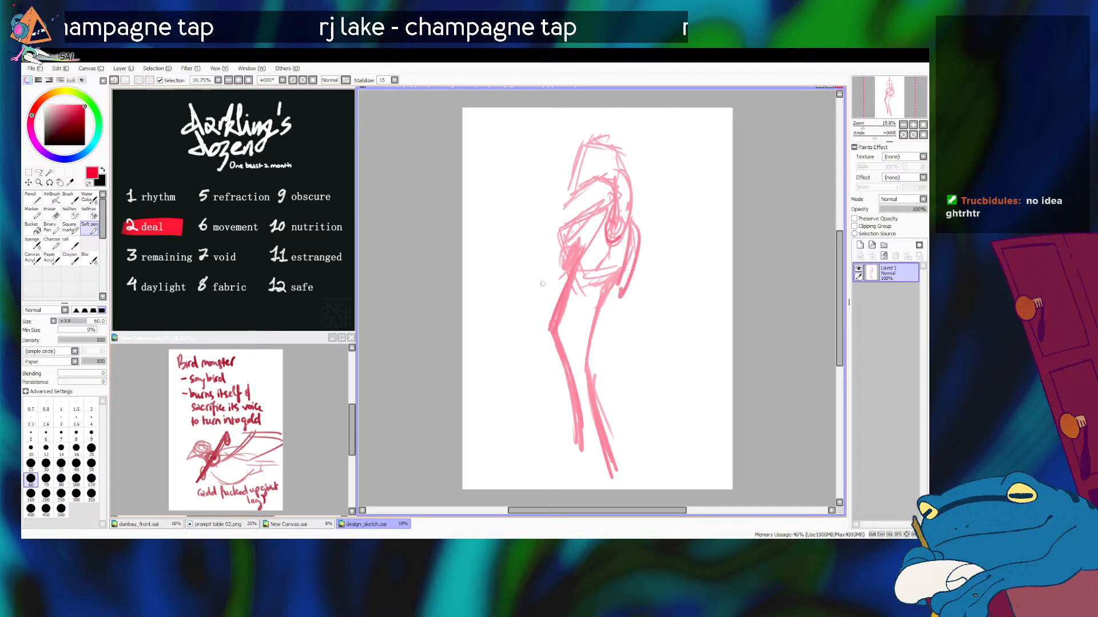
{"action": "key", "text": "alt+Tab"}
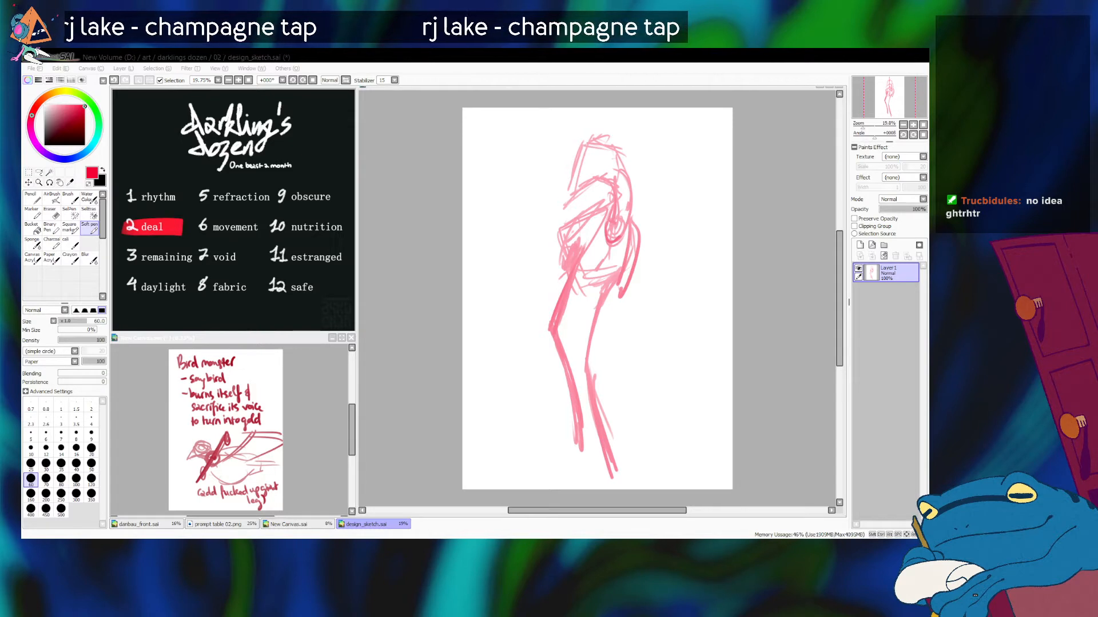
{"action": "key", "text": "alt+Tab"}
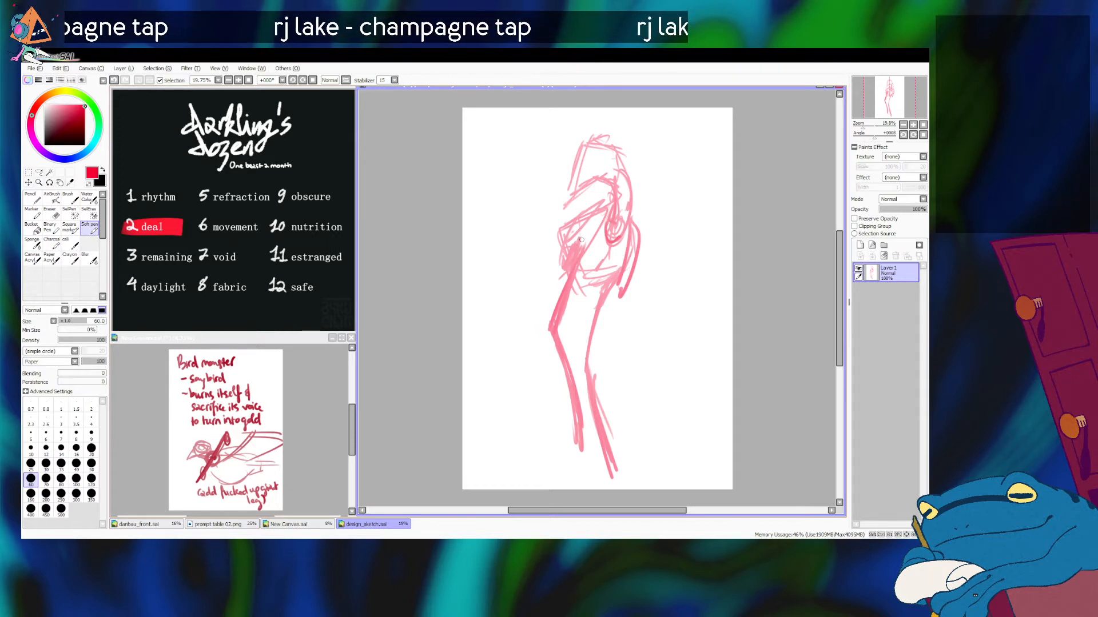
{"action": "mouse_move", "coordinate": [573, 223]}
{"action": "left_mouse_down"}
{"action": "mouse_move", "coordinate": [602, 207]}
{"action": "mouse_move", "coordinate": [591, 244]}
{"action": "mouse_move", "coordinate": [564, 269]}
{"action": "left_mouse_up"}
{"action": "key", "text": "ctrl+z"}
{"action": "left_click_drag", "start_coordinate": [577, 220], "coordinate": [582, 260]}
{"action": "key", "text": "ctrl+z"}
{"action": "left_click_drag", "start_coordinate": [583, 215], "coordinate": [574, 271]}
{"action": "mouse_move", "coordinate": [586, 222]}
{"action": "left_mouse_down"}
{"action": "mouse_move", "coordinate": [562, 278]}
{"action": "mouse_move", "coordinate": [582, 222]}
{"action": "mouse_move", "coordinate": [560, 255]}
{"action": "left_mouse_up"}
{"action": "key", "text": "ctrl+z"}
{"action": "key", "text": "ctrl+z"}
{"action": "key", "text": "ctrl+z"}
{"action": "key", "text": "alt+Tab"}
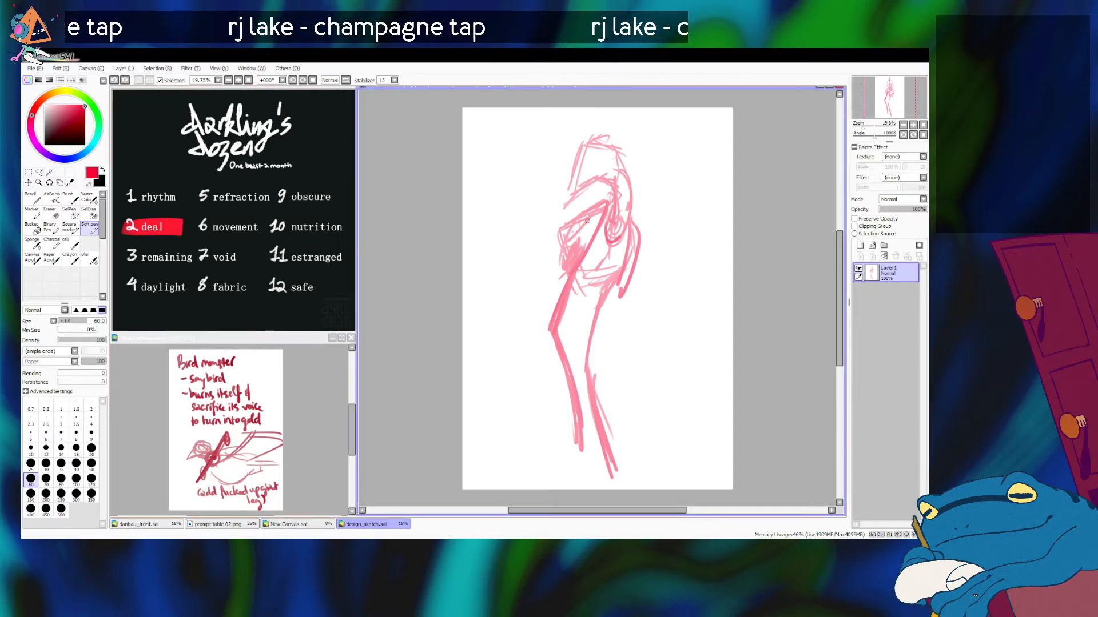
{"action": "key", "text": "ctrl+z"}
Step: Redraw the front wing with its tip reaching past the first thigh and darken the wing along the back
{"action": "left_click_drag", "start_coordinate": [591, 210], "coordinate": [568, 276]}
{"action": "key", "text": "ctrl+z"}
{"action": "mouse_move", "coordinate": [638, 222]}
{"action": "left_mouse_down"}
{"action": "mouse_move", "coordinate": [613, 294]}
{"action": "mouse_move", "coordinate": [635, 224]}
{"action": "left_mouse_up"}
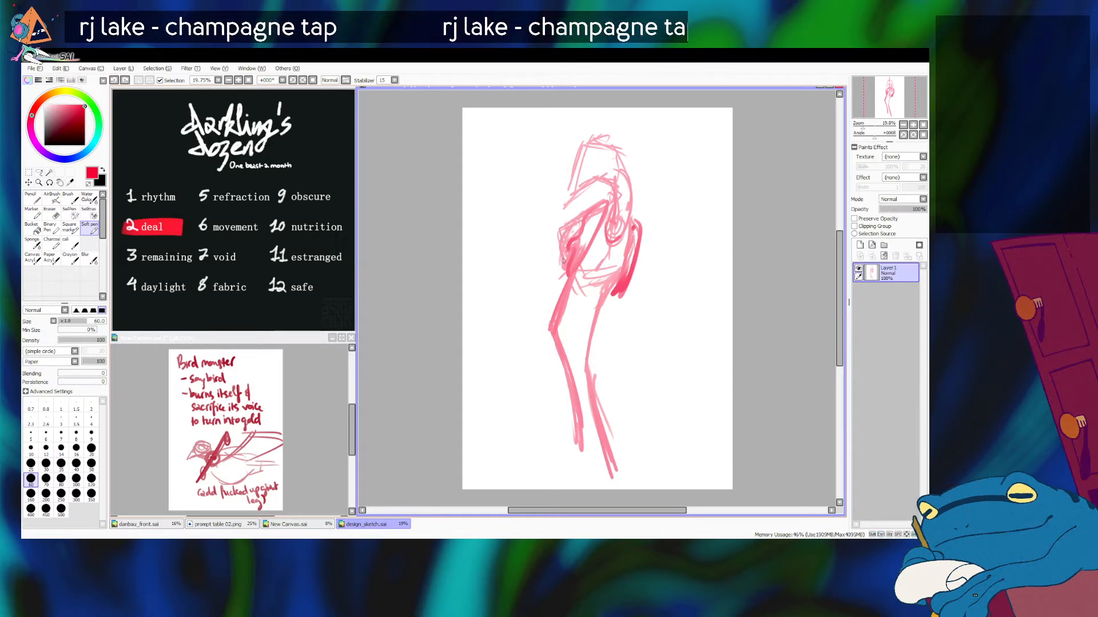
{"action": "mouse_move", "coordinate": [556, 233]}
{"action": "left_mouse_down"}
{"action": "mouse_move", "coordinate": [562, 275]}
{"action": "mouse_move", "coordinate": [541, 320]}
{"action": "left_mouse_up"}
{"action": "left_click_drag", "start_coordinate": [561, 271], "coordinate": [545, 303]}
{"action": "mouse_move", "coordinate": [607, 142]}
{"action": "left_mouse_down"}
{"action": "mouse_move", "coordinate": [620, 171]}
{"action": "mouse_move", "coordinate": [600, 152]}
{"action": "mouse_move", "coordinate": [613, 193]}
{"action": "mouse_move", "coordinate": [590, 239]}
{"action": "left_mouse_up"}
{"action": "key", "text": "ctrl+z"}
{"action": "key", "text": "ctrl+z"}
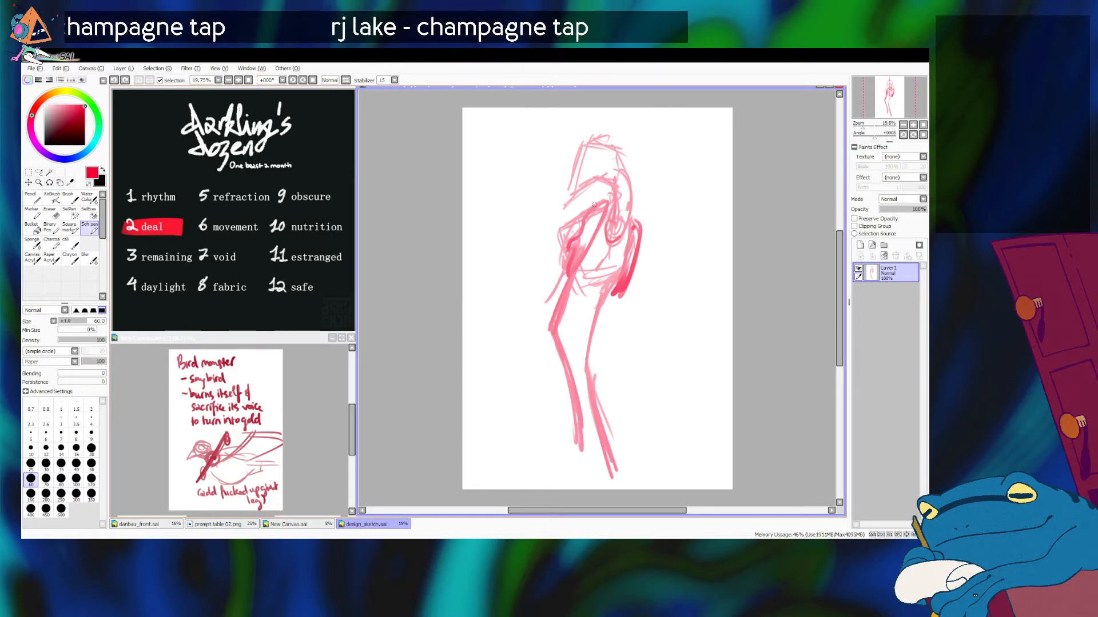
{"action": "left_click_drag", "start_coordinate": [613, 184], "coordinate": [621, 225]}
{"action": "key", "text": "ctrl+z"}
{"action": "left_click_drag", "start_coordinate": [619, 185], "coordinate": [602, 269]}
{"action": "key", "text": "ctrl+z"}
{"action": "mouse_move", "coordinate": [619, 189]}
{"action": "left_mouse_down"}
{"action": "mouse_move", "coordinate": [627, 228]}
{"action": "mouse_move", "coordinate": [644, 243]}
{"action": "left_mouse_up"}
{"action": "key", "text": "ctrl+z"}
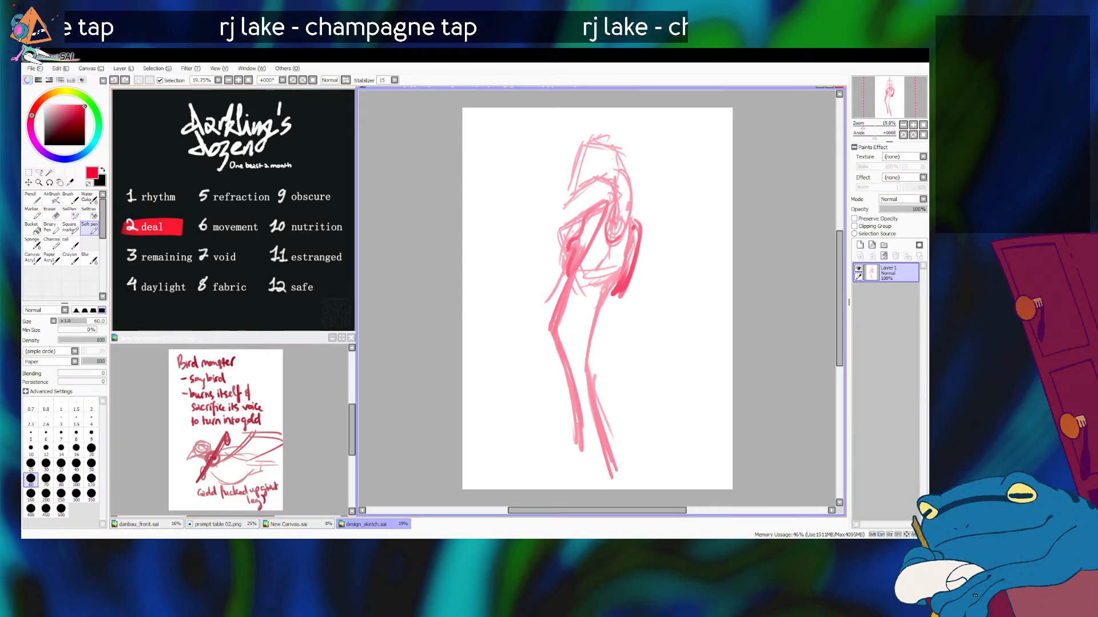
{"action": "left_click_drag", "start_coordinate": [608, 182], "coordinate": [607, 242]}
{"action": "key", "text": "ctrl+z"}
{"action": "left_click_drag", "start_coordinate": [606, 181], "coordinate": [624, 227]}
{"action": "key", "text": "ctrl+z"}
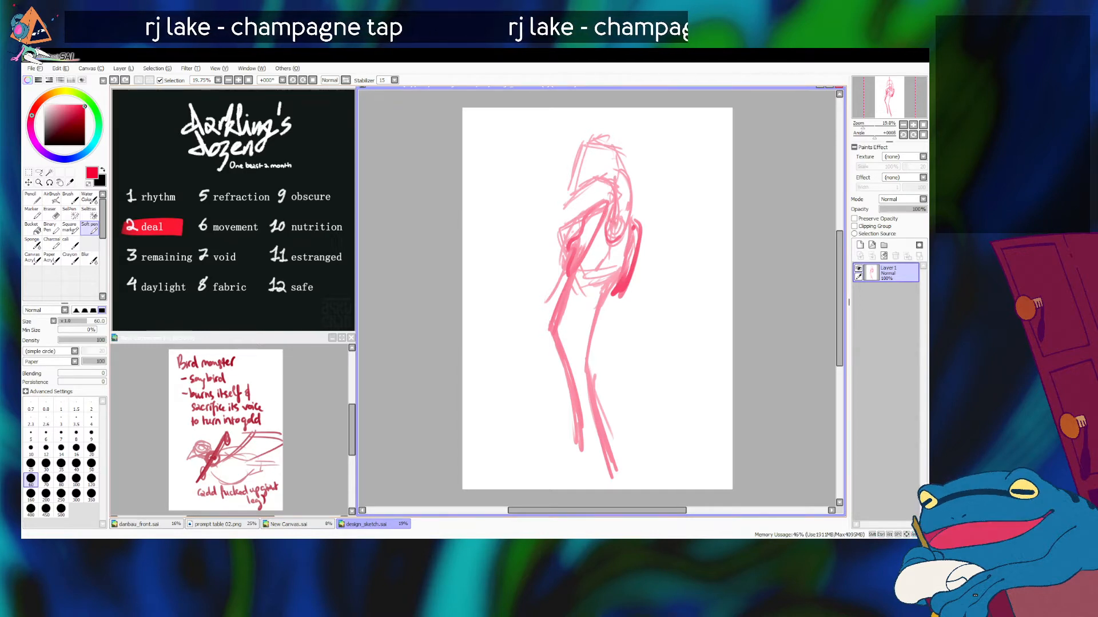
{"action": "key", "text": "alt+Tab"}
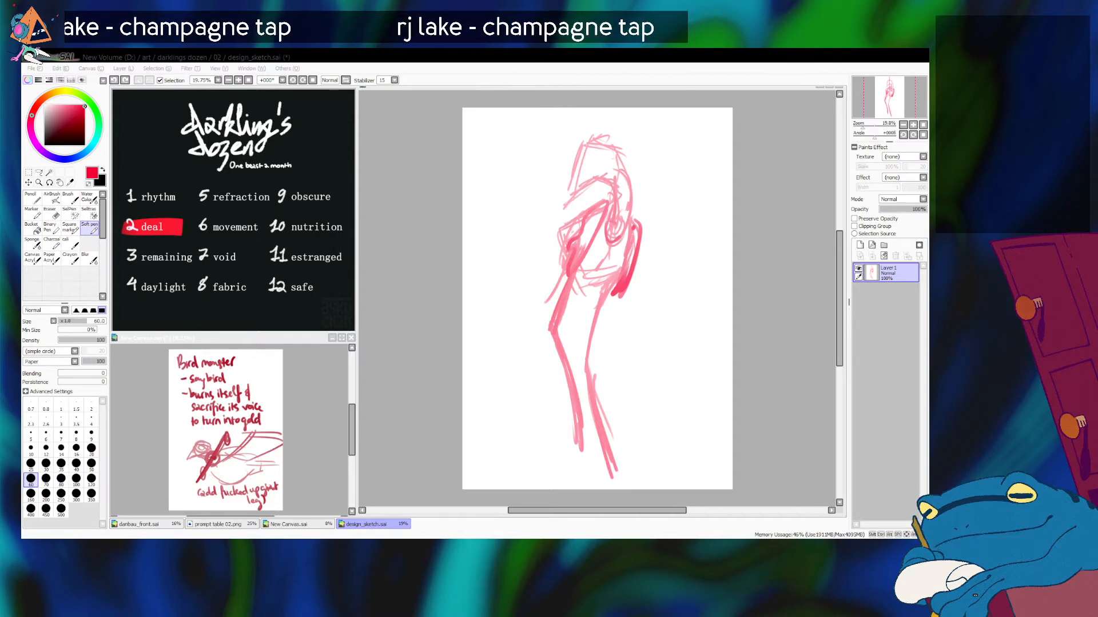
{"action": "left_click", "coordinate": [580, 192]}
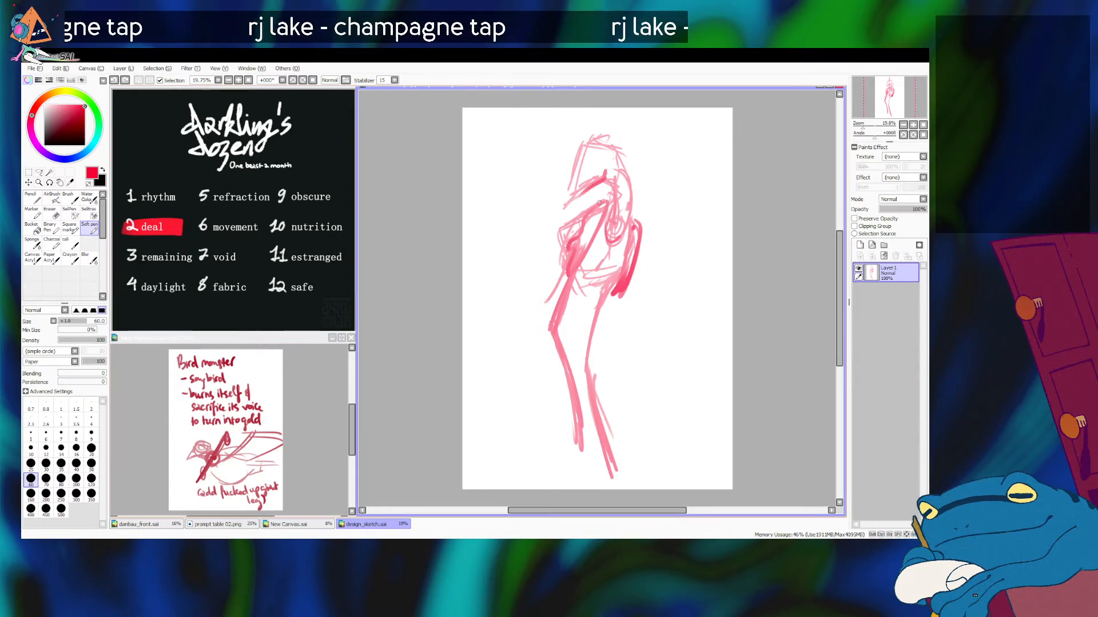
{"action": "left_click_drag", "start_coordinate": [532, 152], "coordinate": [655, 229]}
{"action": "key", "text": "ctrl+z"}
{"action": "left_click_drag", "start_coordinate": [542, 150], "coordinate": [650, 225]}
{"action": "key", "text": "ctrl+z"}
{"action": "left_click_drag", "start_coordinate": [526, 150], "coordinate": [606, 192]}
{"action": "key", "text": "ctrl+z"}
Step: Draw a straight diagonal bar piercing the bird's head and neck, projecting in front of the face and behind the shoulder
{"action": "left_click_drag", "start_coordinate": [536, 150], "coordinate": [655, 216]}
{"action": "key", "text": "ctrl+z"}
{"action": "mouse_move", "coordinate": [583, 175]}
{"action": "left_mouse_down"}
{"action": "mouse_move", "coordinate": [661, 223]}
{"action": "mouse_move", "coordinate": [639, 212]}
{"action": "left_mouse_up"}
{"action": "key", "text": "ctrl+z"}
{"action": "key", "text": "ctrl+z"}
{"action": "key", "text": "ctrl+z"}
{"action": "key", "text": "ctrl+z"}
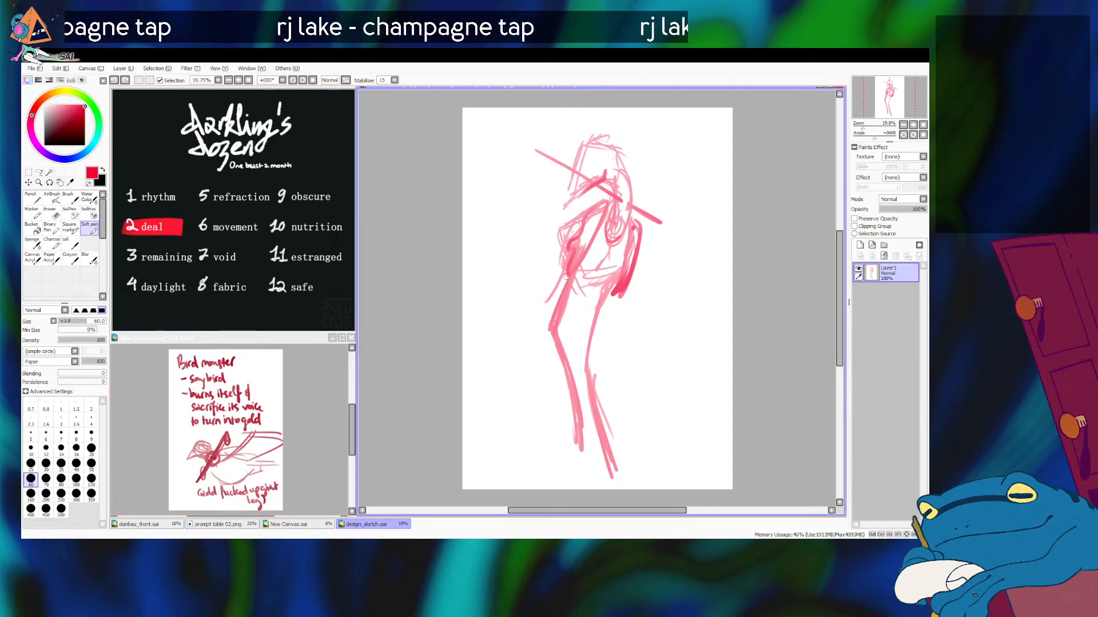
{"action": "left_click_drag", "start_coordinate": [566, 259], "coordinate": [511, 349]}
{"action": "key", "text": "ctrl+z"}
{"action": "left_click_drag", "start_coordinate": [565, 272], "coordinate": [518, 356]}
{"action": "key", "text": "ctrl+z"}
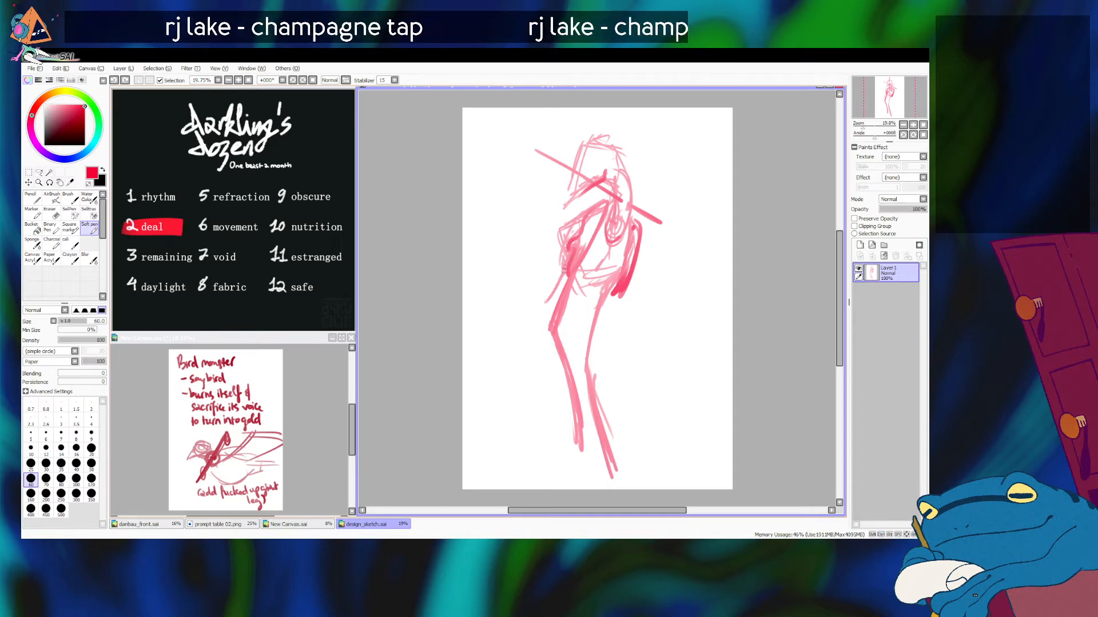
{"action": "left_click_drag", "start_coordinate": [563, 269], "coordinate": [527, 296]}
{"action": "key", "text": "ctrl+z"}
Step: Add an outward-pointing stroke to the front wing's tip beside the first thigh
{"action": "left_click_drag", "start_coordinate": [527, 296], "coordinate": [560, 274]}
{"action": "mouse_move", "coordinate": [540, 292]}
{"action": "left_mouse_down"}
{"action": "mouse_move", "coordinate": [526, 316]}
{"action": "mouse_move", "coordinate": [598, 303]}
{"action": "mouse_move", "coordinate": [520, 308]}
{"action": "left_mouse_up"}
{"action": "key", "text": "ctrl+z"}
{"action": "key", "text": "ctrl+z"}
{"action": "left_click_drag", "start_coordinate": [582, 172], "coordinate": [587, 161]}
{"action": "key", "text": "ctrl+z"}
{"action": "key", "text": "alt+Tab"}
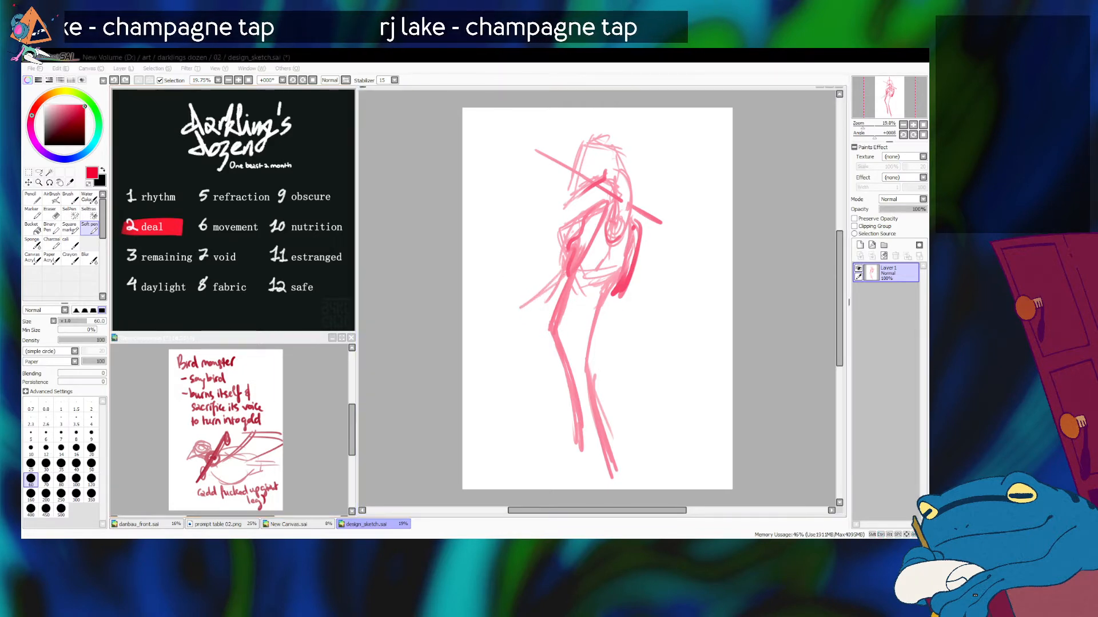
{"action": "key", "text": "alt+Tab"}
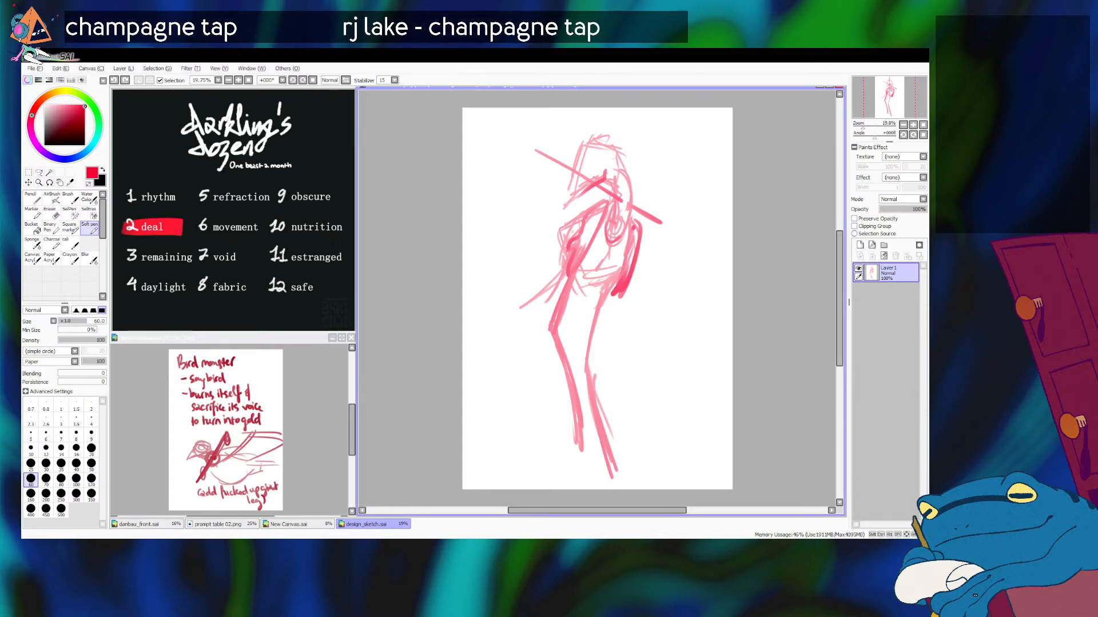
Step: Strengthen the front edge of the head from the forehead down to the beak tip
{"action": "left_click_drag", "start_coordinate": [585, 144], "coordinate": [560, 207]}
{"action": "key", "text": "ctrl+z"}
{"action": "key", "text": "alt+Tab"}
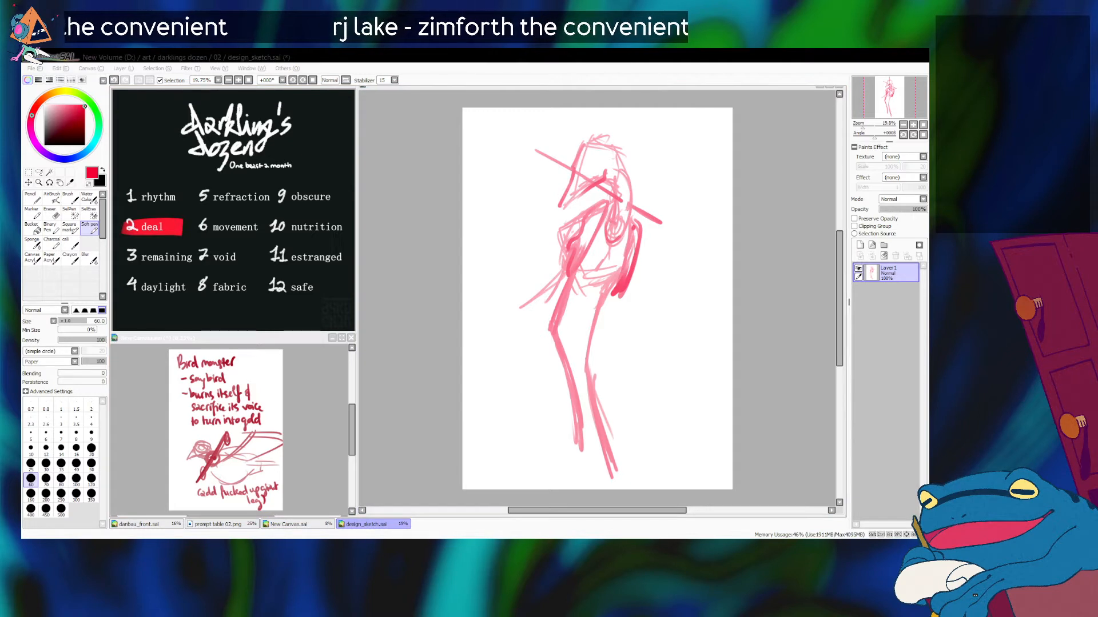
Step: Draw a dot eye on the bird's face and reinforce the forehead strokes beside it
{"action": "key", "text": "alt+Tab"}
{"action": "left_click_drag", "start_coordinate": [588, 178], "coordinate": [600, 175]}
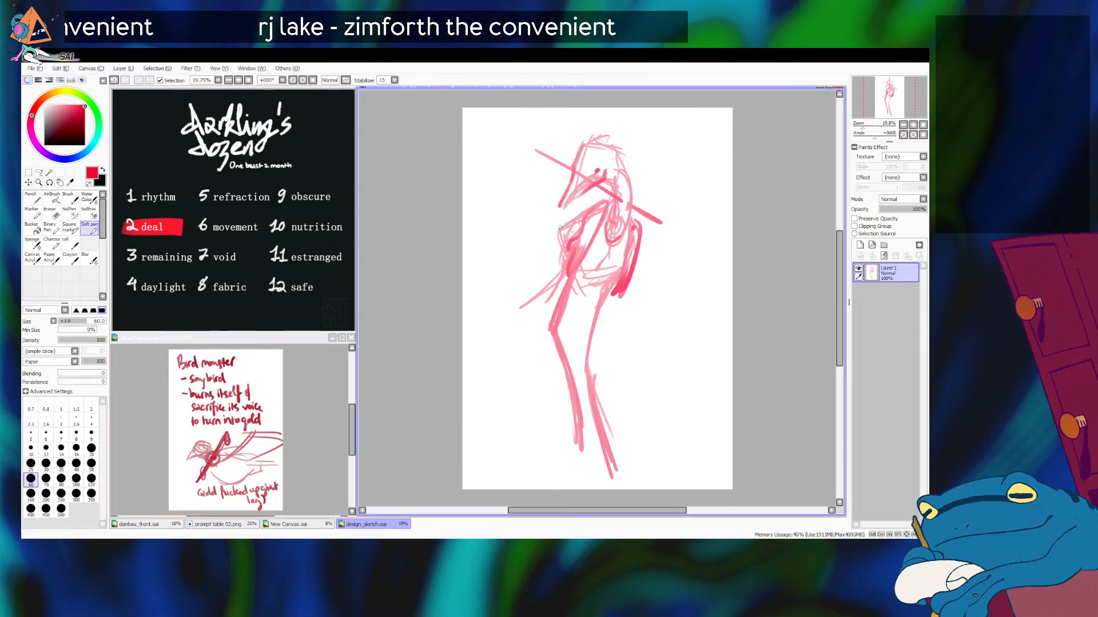
{"action": "key", "text": "alt+Tab"}
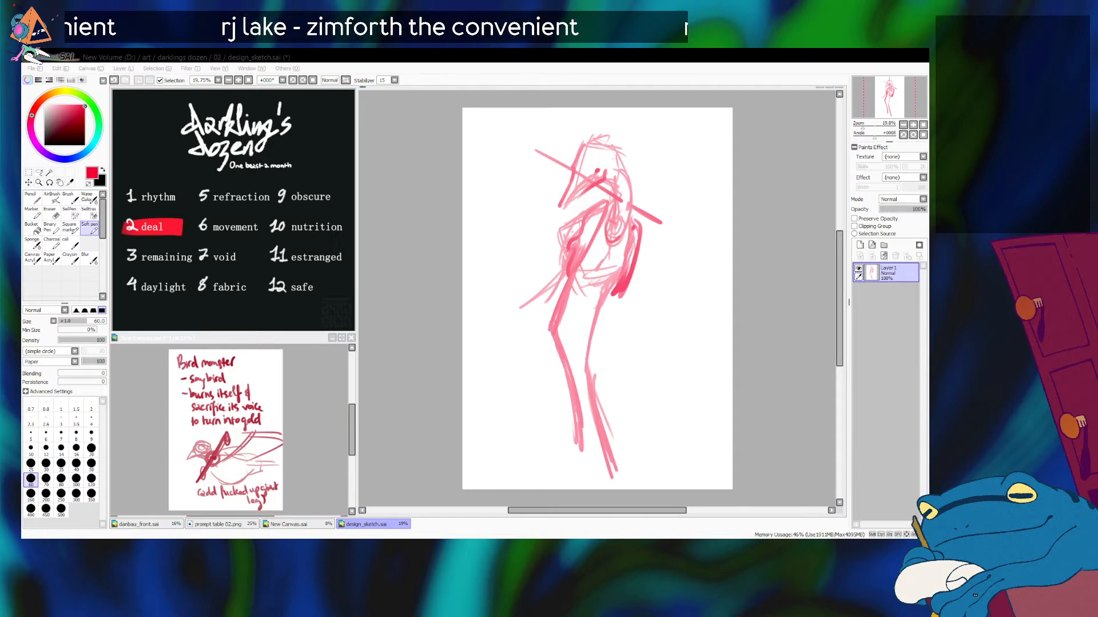
{"action": "key", "text": "alt+Tab"}
{"action": "mouse_move", "coordinate": [578, 147]}
{"action": "left_mouse_down"}
{"action": "mouse_move", "coordinate": [614, 149]}
{"action": "mouse_move", "coordinate": [607, 175]}
{"action": "left_mouse_up"}
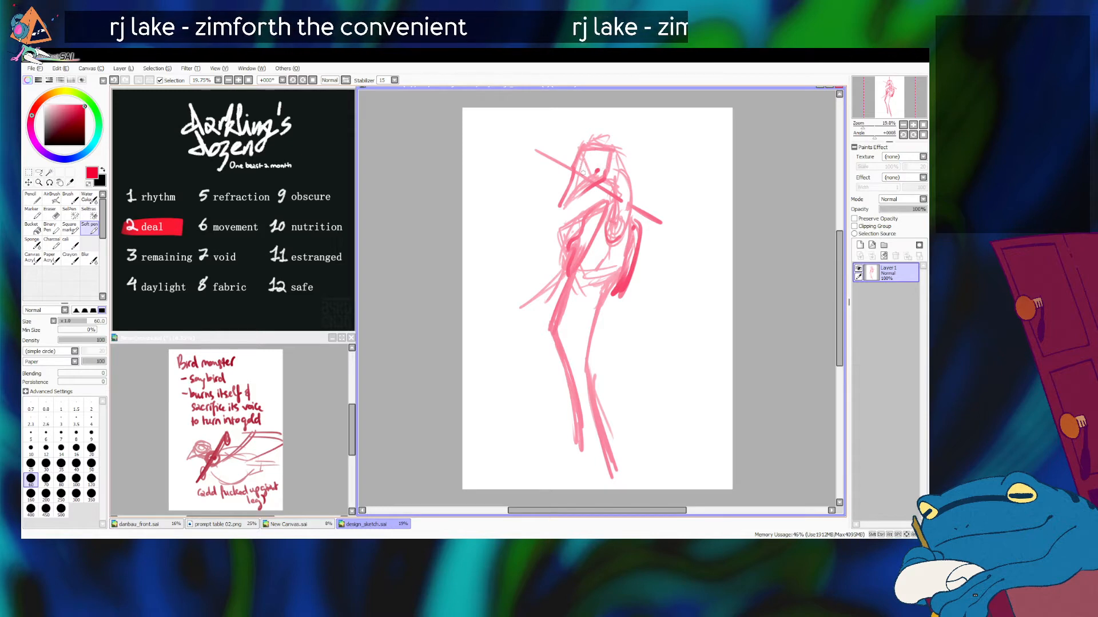
Step: Try a curved beam across the crown of the head, sweeping out behind it with an upturned end
{"action": "left_click_drag", "start_coordinate": [584, 141], "coordinate": [623, 129]}
{"action": "key", "text": "ctrl+z"}
{"action": "mouse_move", "coordinate": [586, 173]}
{"action": "left_mouse_down"}
{"action": "mouse_move", "coordinate": [595, 139]}
{"action": "mouse_move", "coordinate": [649, 146]}
{"action": "left_mouse_up"}
{"action": "key", "text": "ctrl+z"}
{"action": "mouse_move", "coordinate": [582, 146]}
{"action": "left_mouse_down"}
{"action": "mouse_move", "coordinate": [641, 129]}
{"action": "mouse_move", "coordinate": [628, 129]}
{"action": "left_mouse_up"}
{"action": "key", "text": "ctrl+z"}
{"action": "key", "text": "ctrl+z"}
{"action": "key", "text": "ctrl+z"}
{"action": "mouse_move", "coordinate": [586, 164]}
{"action": "left_mouse_down"}
{"action": "mouse_move", "coordinate": [600, 132]}
{"action": "mouse_move", "coordinate": [658, 132]}
{"action": "left_mouse_up"}
{"action": "key", "text": "ctrl+z"}
{"action": "key", "text": "ctrl+z"}
{"action": "key", "text": "ctrl+z"}
{"action": "left_click_drag", "start_coordinate": [638, 141], "coordinate": [668, 131]}
{"action": "key", "text": "ctrl+z"}
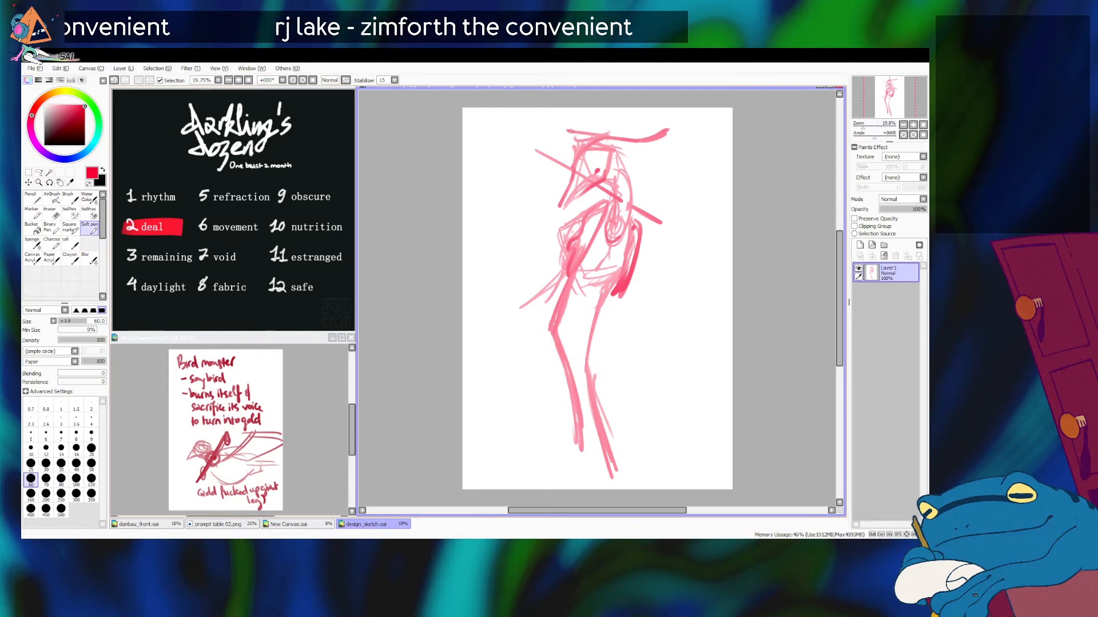
Step: Extend the beam forward past the forehead with a flared, upturned end and thicken its rear half
{"action": "left_click_drag", "start_coordinate": [568, 134], "coordinate": [552, 137]}
{"action": "mouse_move", "coordinate": [573, 136]}
{"action": "left_mouse_down"}
{"action": "mouse_move", "coordinate": [549, 137]}
{"action": "mouse_move", "coordinate": [537, 123]}
{"action": "mouse_move", "coordinate": [569, 137]}
{"action": "mouse_move", "coordinate": [537, 125]}
{"action": "mouse_move", "coordinate": [555, 147]}
{"action": "mouse_move", "coordinate": [547, 142]}
{"action": "mouse_move", "coordinate": [579, 149]}
{"action": "left_mouse_up"}
{"action": "key", "text": "ctrl+z"}
{"action": "key", "text": "ctrl+z"}
{"action": "key", "text": "ctrl+z"}
{"action": "left_click_drag", "start_coordinate": [667, 130], "coordinate": [604, 158]}
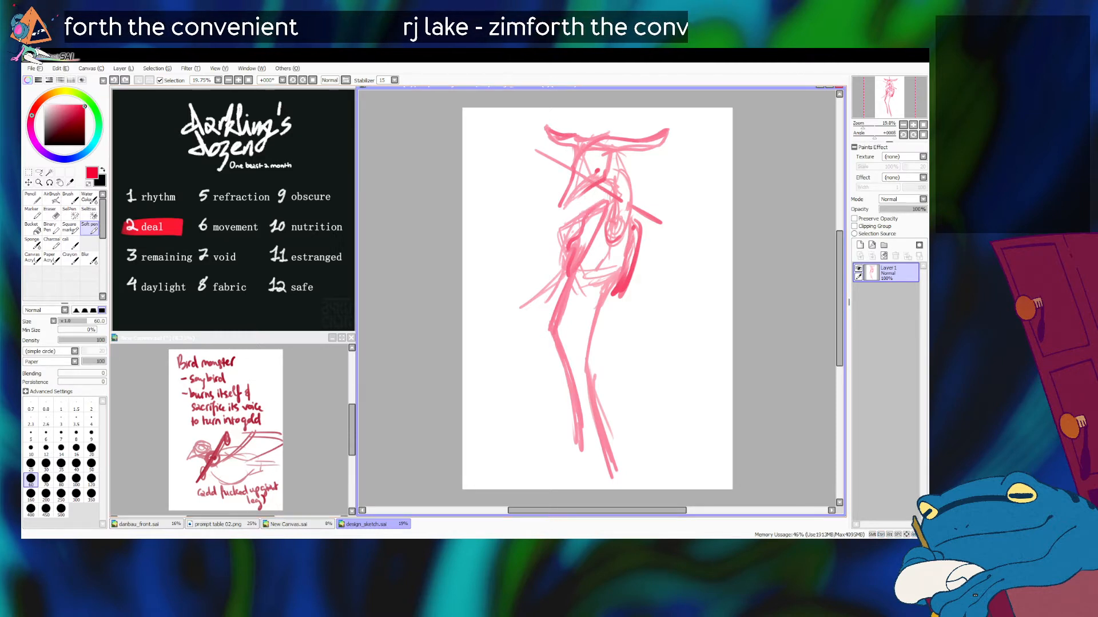
Step: Switch to the browser and examine the "cân đòn" image results for the shape of antique steelyard beams, weights and rings
{"action": "key", "text": "alt+Tab"}
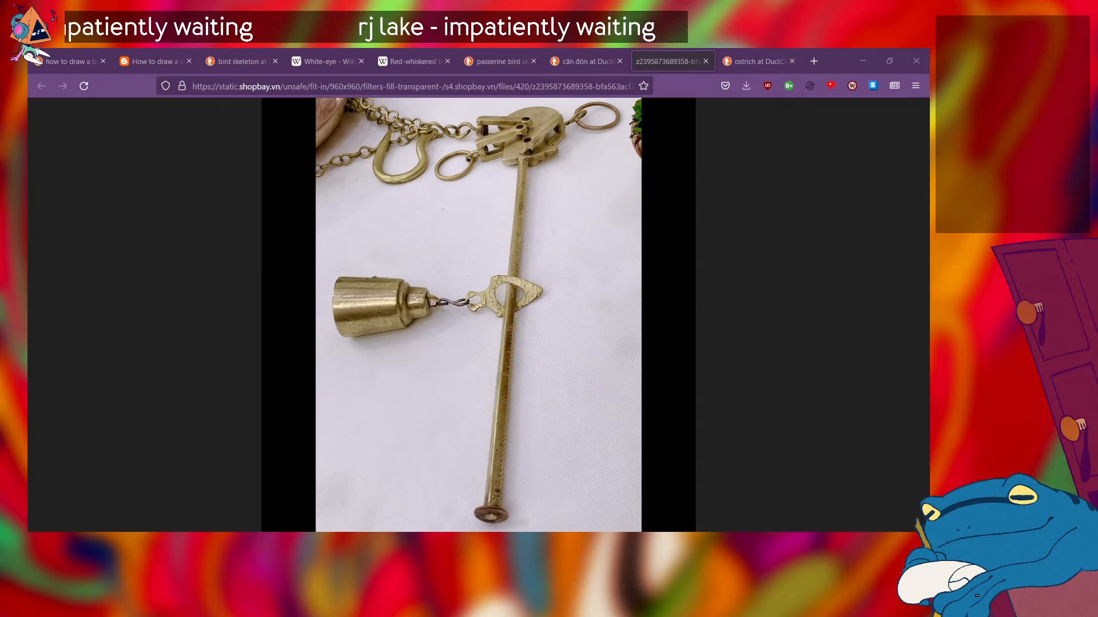
{"action": "key", "text": "alt+Tab"}
{"action": "left_click", "coordinate": [606, 58]}
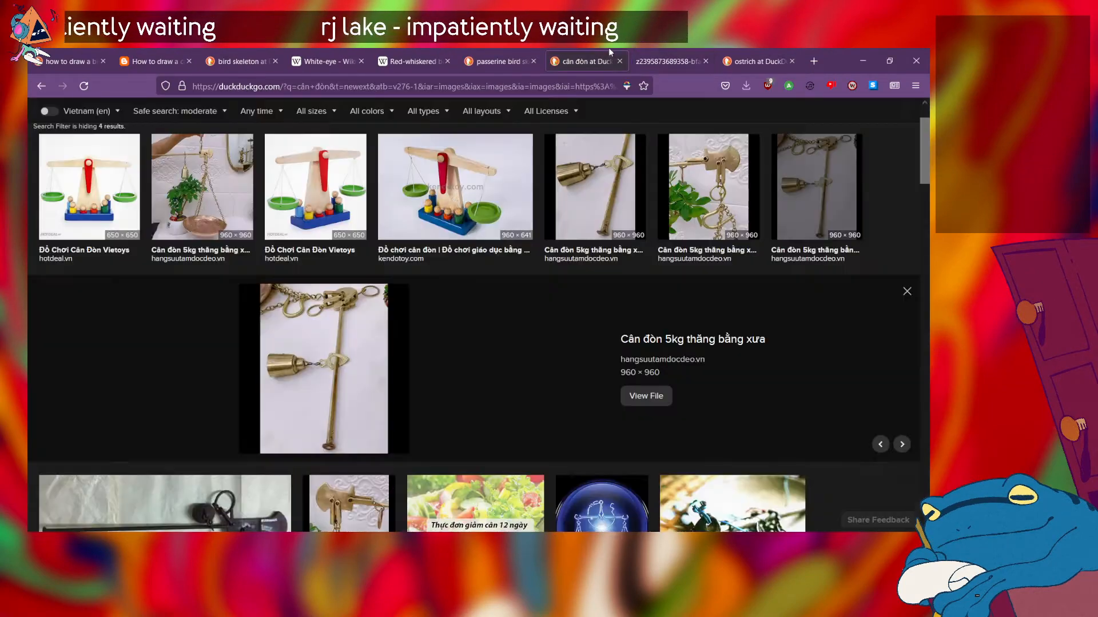
{"action": "scroll", "coordinate": [410, 284], "scroll_direction": "down", "scroll_amount": 3}
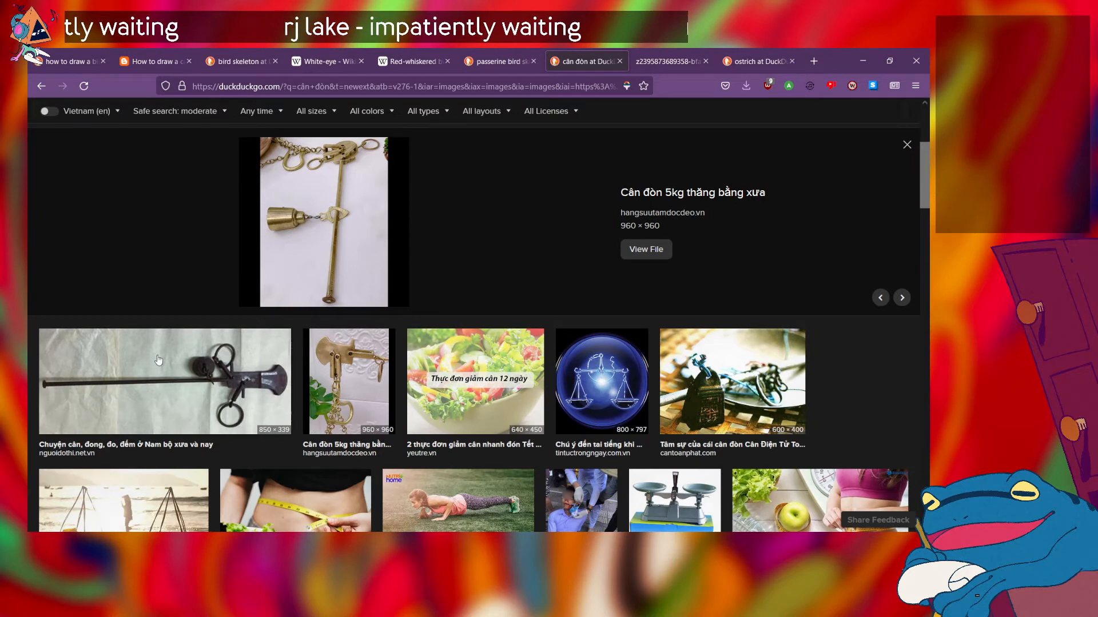
{"action": "key", "text": "Left"}
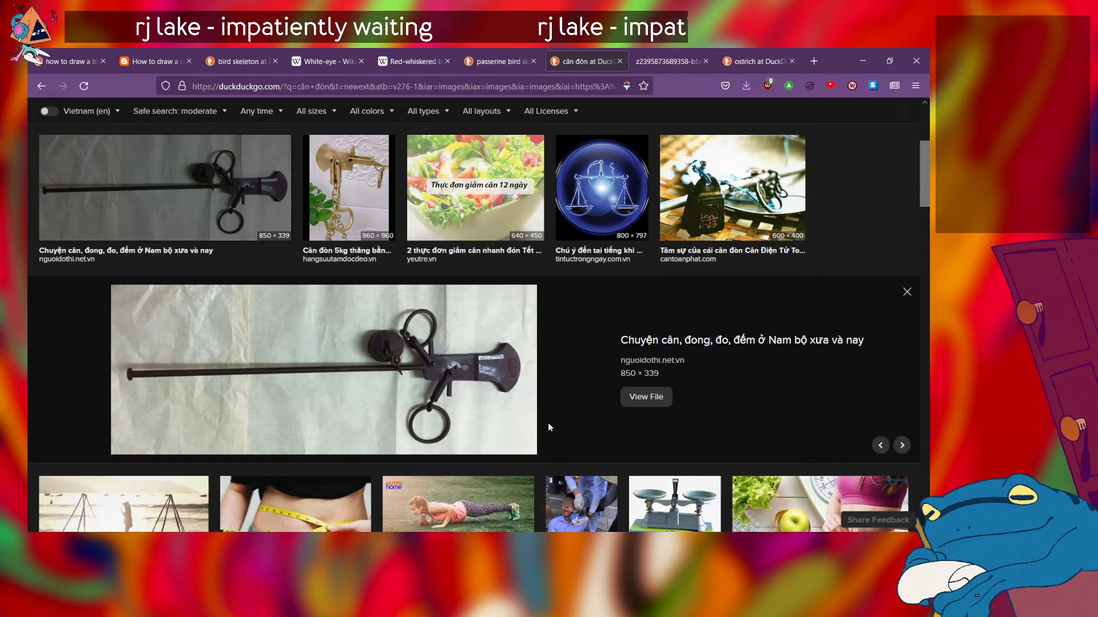
{"action": "scroll", "coordinate": [548, 426], "scroll_direction": "down", "scroll_amount": 5}
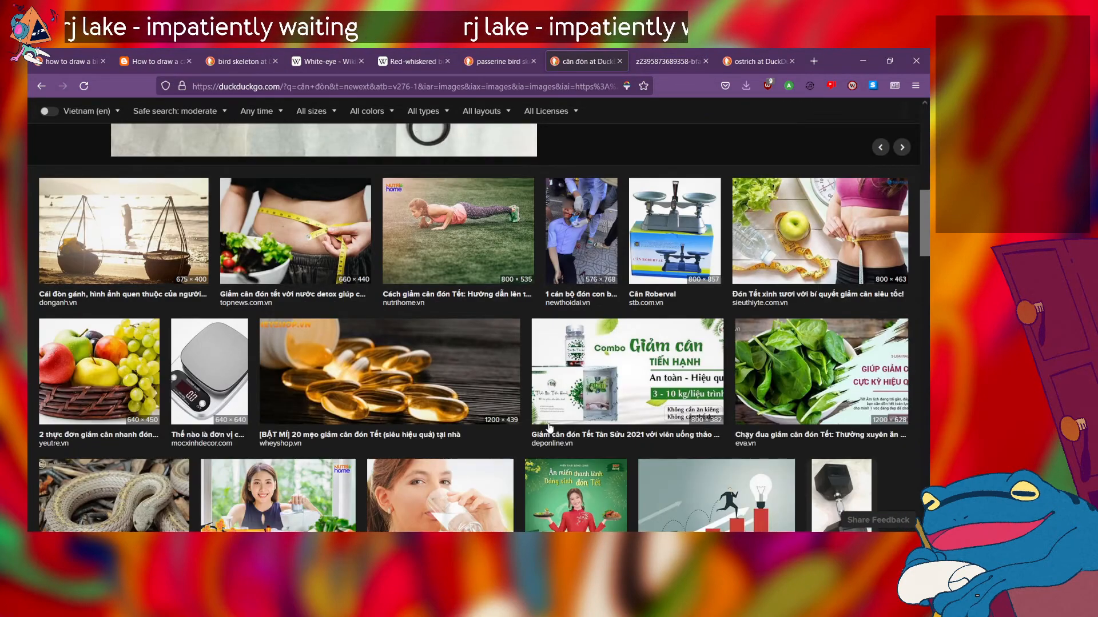
{"action": "scroll", "coordinate": [549, 427], "scroll_direction": "up", "scroll_amount": 5}
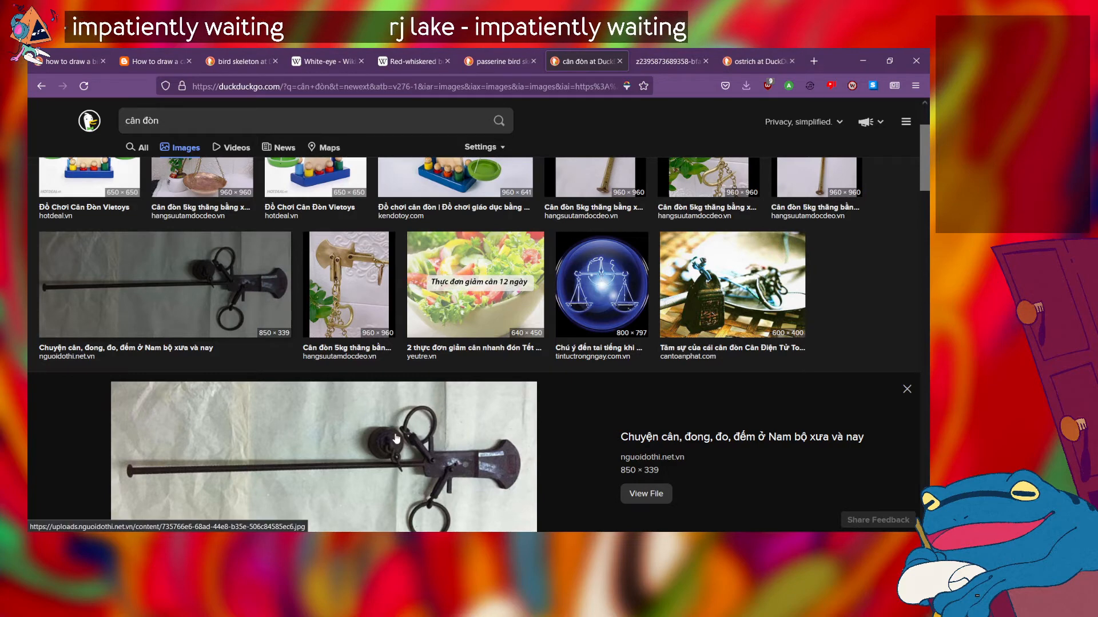
{"action": "scroll", "coordinate": [395, 434], "scroll_direction": "down", "scroll_amount": 2}
{"action": "scroll", "coordinate": [394, 435], "scroll_direction": "up", "scroll_amount": 1}
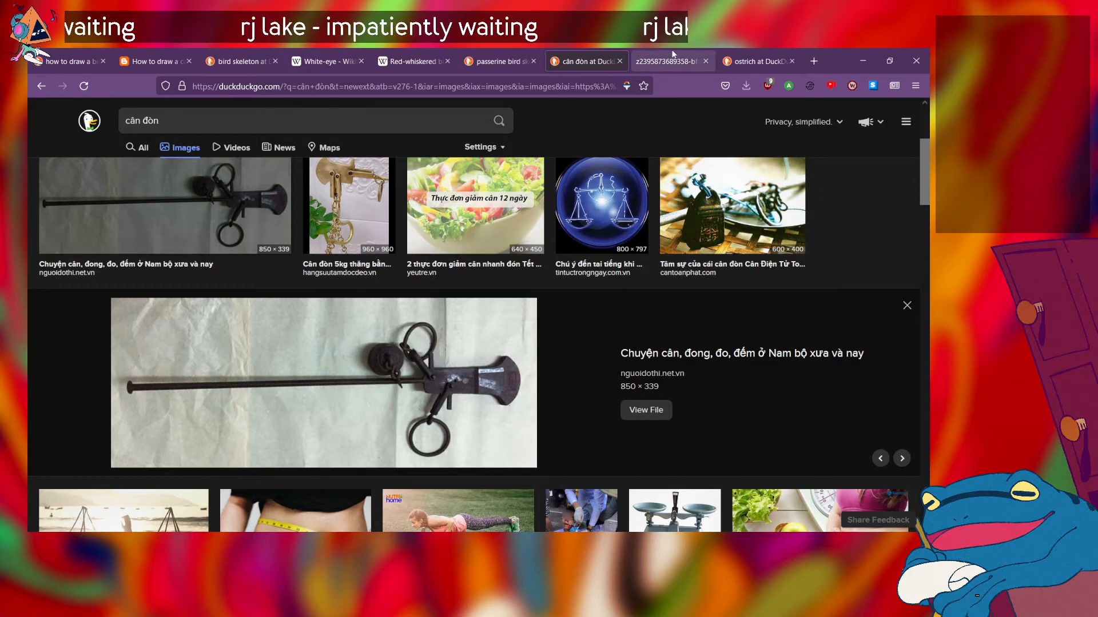
{"action": "left_click", "coordinate": [700, 51]}
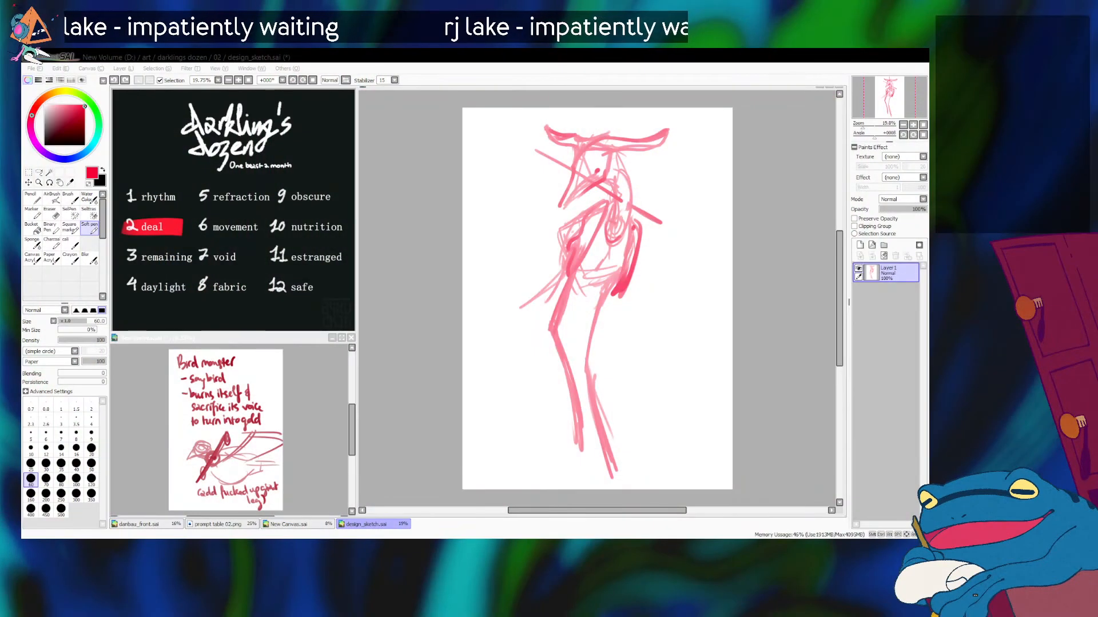
Step: Return to SAI and undo the beam on the crown, the dot eye and the diagonal bar piercing the head
{"action": "key", "text": "alt+Tab"}
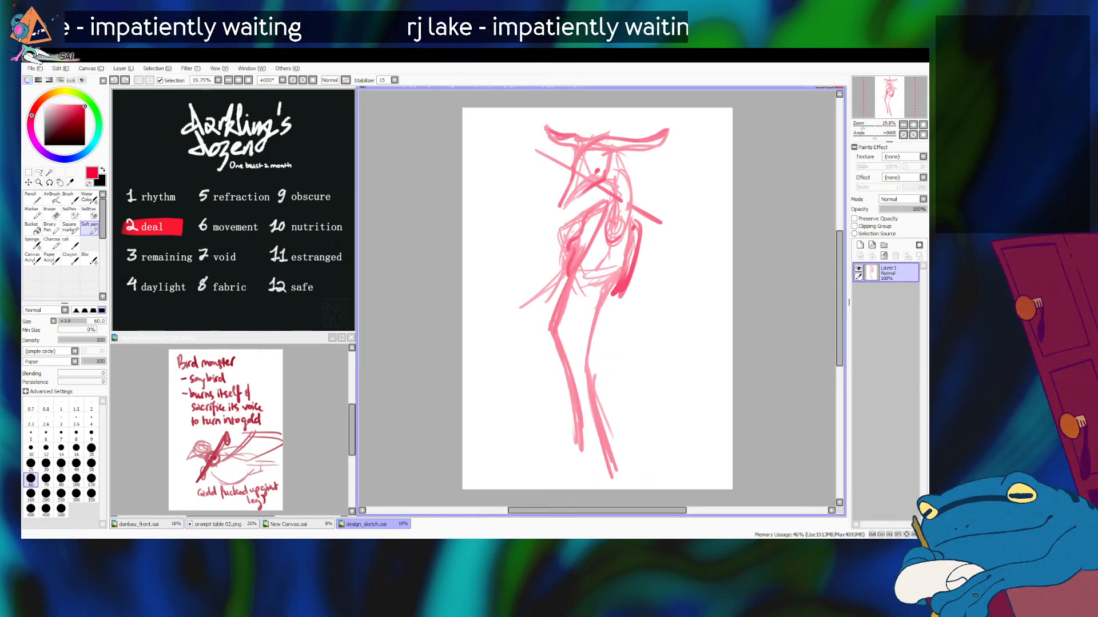
{"action": "key", "text": "ctrl+z"}
{"action": "key", "text": "ctrl+z"}
{"action": "key", "text": "ctrl+z"}
{"action": "key", "text": "ctrl+z"}
{"action": "key", "text": "ctrl+z"}
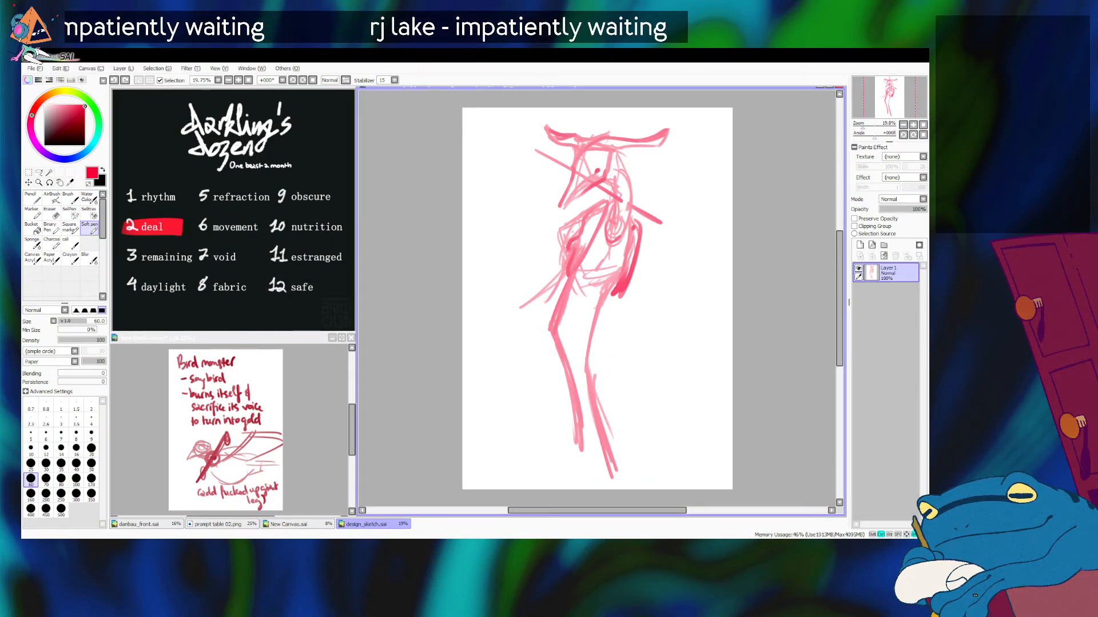
{"action": "key", "text": "ctrl+z"}
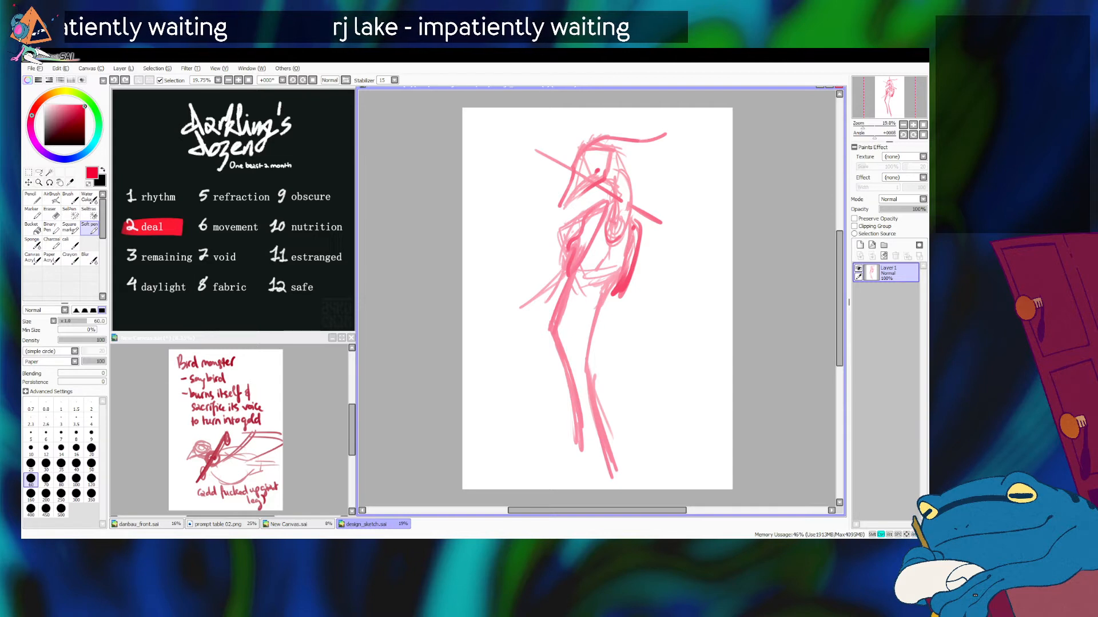
{"action": "key", "text": "ctrl+z"}
{"action": "key", "text": "ctrl+z"}
{"action": "key", "text": "ctrl+z"}
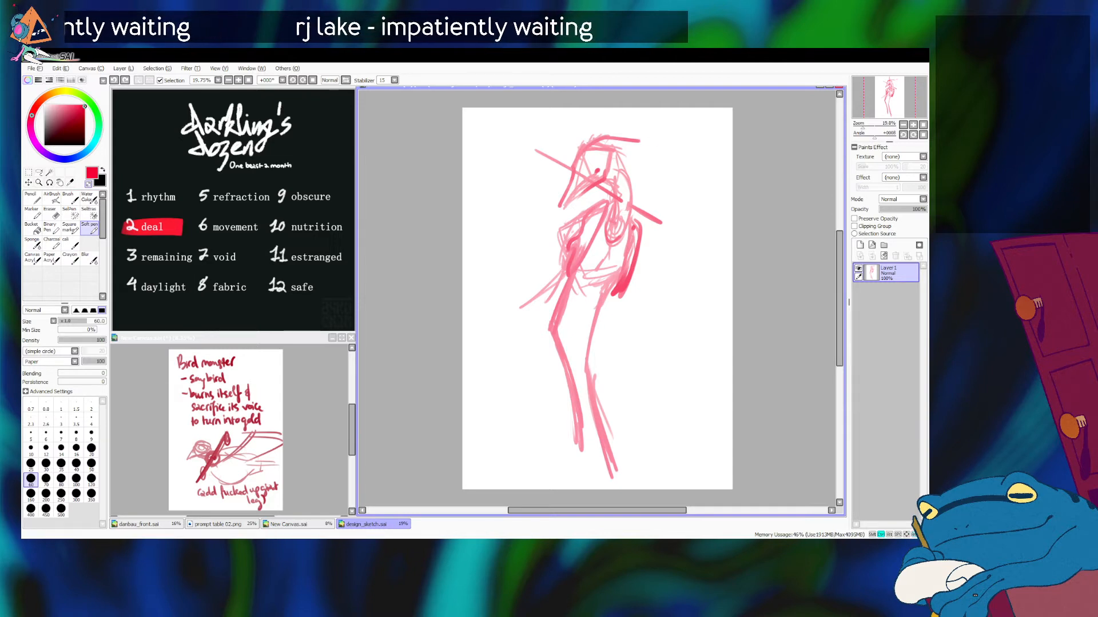
{"action": "key", "text": "bracketright"}
{"action": "key", "text": "bracketright"}
{"action": "key", "text": "bracketright"}
{"action": "key", "text": "ctrl+z"}
{"action": "key", "text": "ctrl+z"}
{"action": "key", "text": "ctrl+z"}
{"action": "key", "text": "ctrl+z"}
{"action": "key", "text": "ctrl+z"}
{"action": "key", "text": "ctrl+z"}
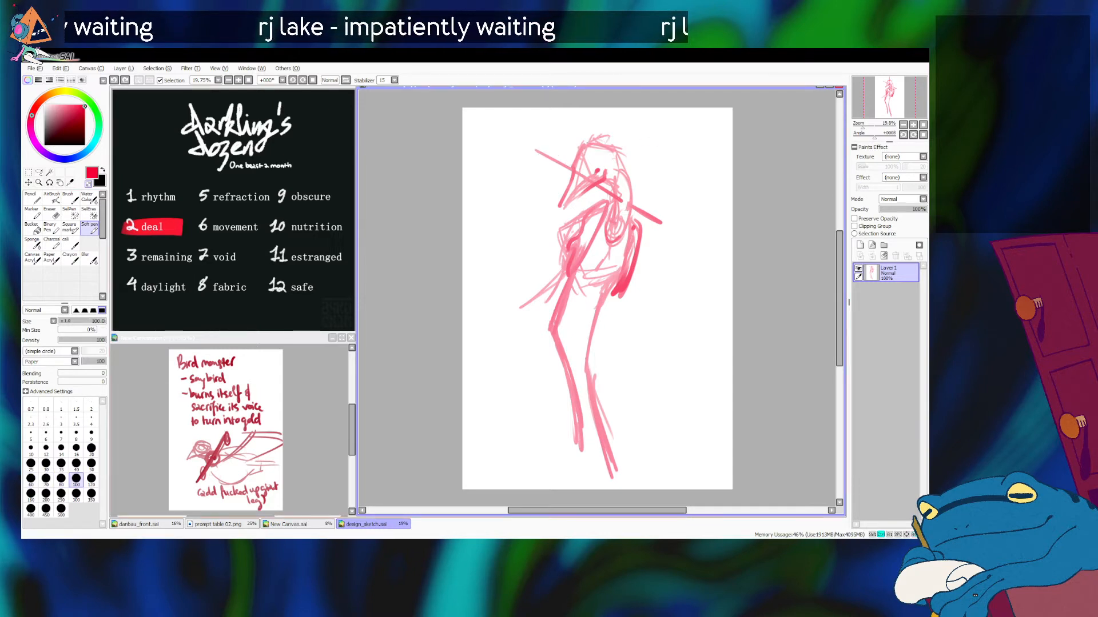
{"action": "key", "text": "ctrl+z"}
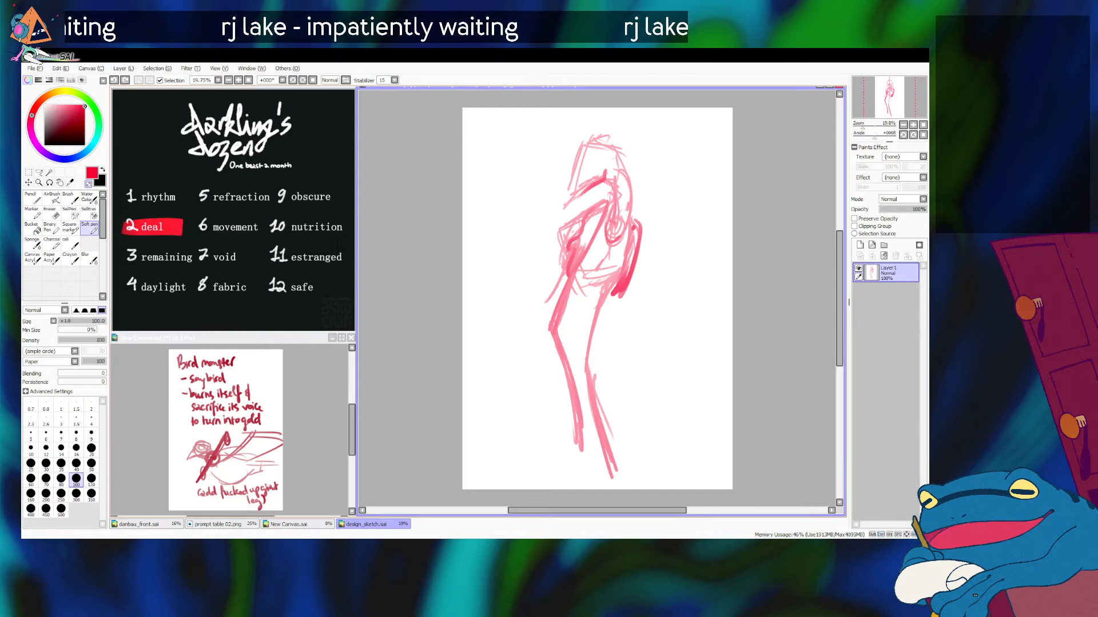
Step: Redraw the front edge of the head from the forehead down to the face with brush size 50
{"action": "key", "text": "alt+Tab"}
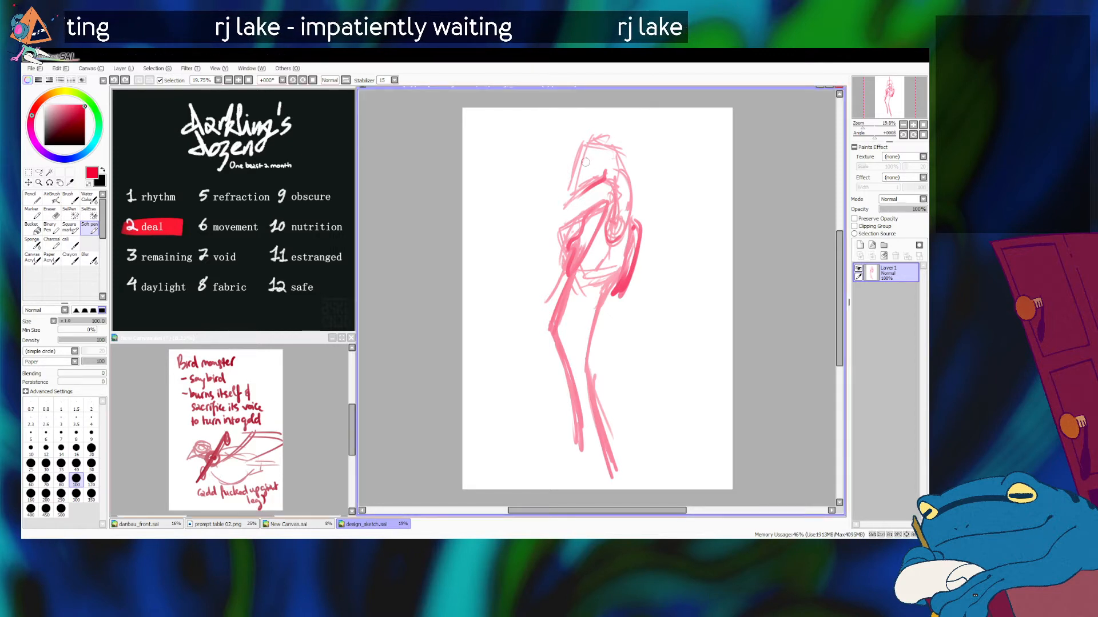
{"action": "key", "text": "bracketleft"}
{"action": "key", "text": "bracketleft"}
{"action": "key", "text": "bracketleft"}
{"action": "key", "text": "bracketleft"}
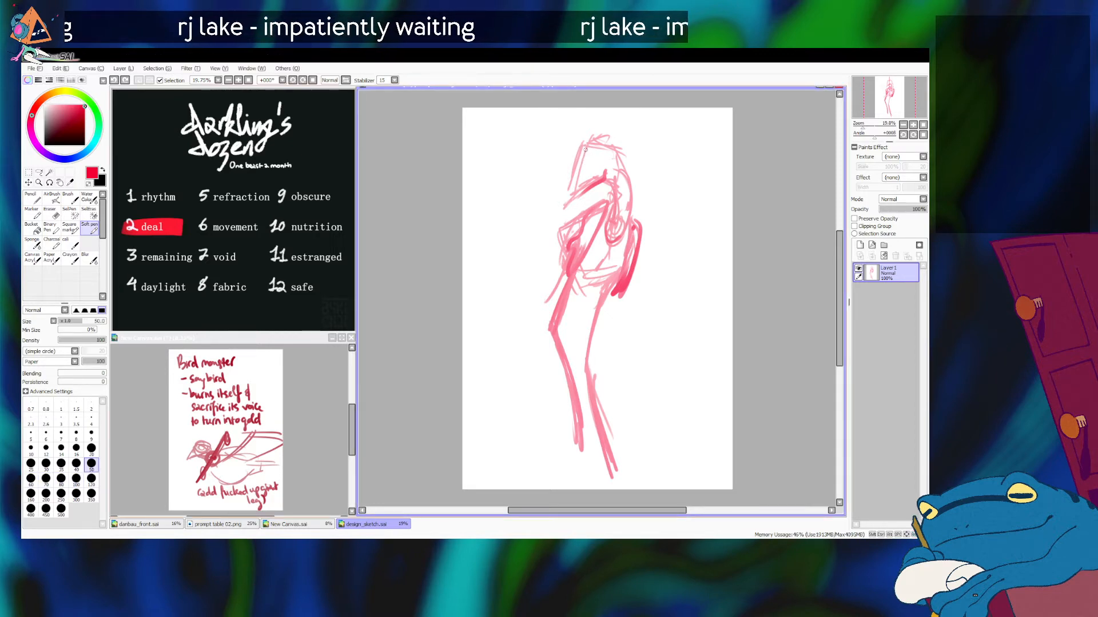
{"action": "left_click_drag", "start_coordinate": [589, 136], "coordinate": [566, 187]}
{"action": "key", "text": "ctrl+z"}
Step: Draw a rounded crown and a smooth back contour of the hood running down to the shoulder
{"action": "key", "text": "ctrl+z"}
{"action": "mouse_move", "coordinate": [590, 139]}
{"action": "left_mouse_down"}
{"action": "mouse_move", "coordinate": [563, 199]}
{"action": "mouse_move", "coordinate": [586, 136]}
{"action": "mouse_move", "coordinate": [615, 123]}
{"action": "mouse_move", "coordinate": [640, 134]}
{"action": "mouse_move", "coordinate": [621, 157]}
{"action": "mouse_move", "coordinate": [628, 196]}
{"action": "left_mouse_up"}
{"action": "key", "text": "ctrl+z"}
Step: Refine the top of the hood and darken the front edge of the face down toward the beak
{"action": "key", "text": "ctrl+z"}
{"action": "key", "text": "ctrl+z"}
{"action": "key", "text": "ctrl+z"}
{"action": "key", "text": "ctrl+z"}
{"action": "key", "text": "ctrl+z"}
{"action": "key", "text": "ctrl+z"}
{"action": "mouse_move", "coordinate": [634, 147]}
{"action": "left_mouse_down"}
{"action": "mouse_move", "coordinate": [623, 163]}
{"action": "mouse_move", "coordinate": [632, 187]}
{"action": "mouse_move", "coordinate": [629, 151]}
{"action": "mouse_move", "coordinate": [630, 217]}
{"action": "left_mouse_up"}
{"action": "key", "text": "ctrl+z"}
{"action": "key", "text": "ctrl+z"}
{"action": "key", "text": "ctrl+z"}
{"action": "key", "text": "ctrl+z"}
{"action": "mouse_move", "coordinate": [626, 136]}
{"action": "left_mouse_down"}
{"action": "mouse_move", "coordinate": [606, 173]}
{"action": "mouse_move", "coordinate": [591, 174]}
{"action": "mouse_move", "coordinate": [587, 155]}
{"action": "mouse_move", "coordinate": [587, 184]}
{"action": "mouse_move", "coordinate": [574, 166]}
{"action": "mouse_move", "coordinate": [571, 190]}
{"action": "left_mouse_up"}
{"action": "key", "text": "ctrl+z"}
{"action": "key", "text": "ctrl+z"}
{"action": "key", "text": "ctrl+z"}
{"action": "key", "text": "ctrl+z"}
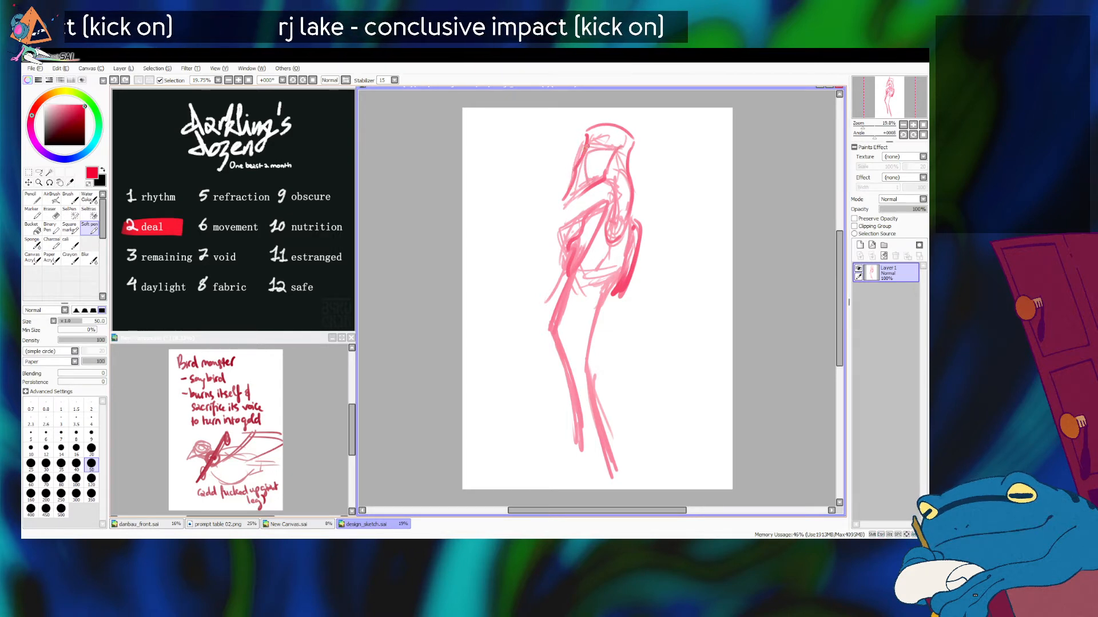
{"action": "left_click_drag", "start_coordinate": [586, 147], "coordinate": [576, 164]}
{"action": "key", "text": "ctrl+z"}
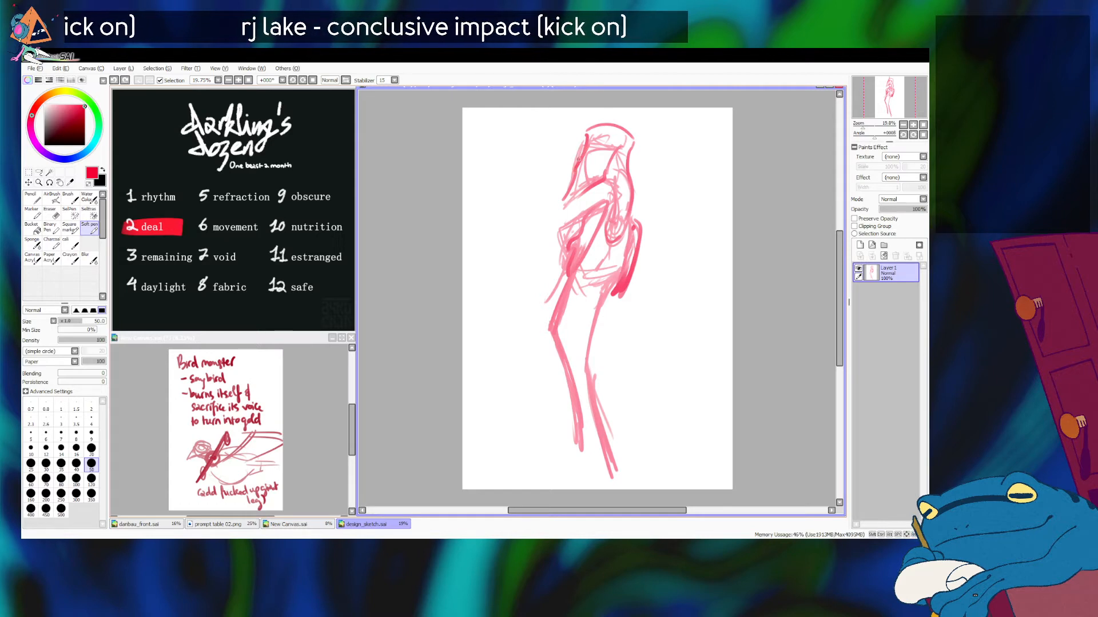
{"action": "key", "text": "ctrl+z"}
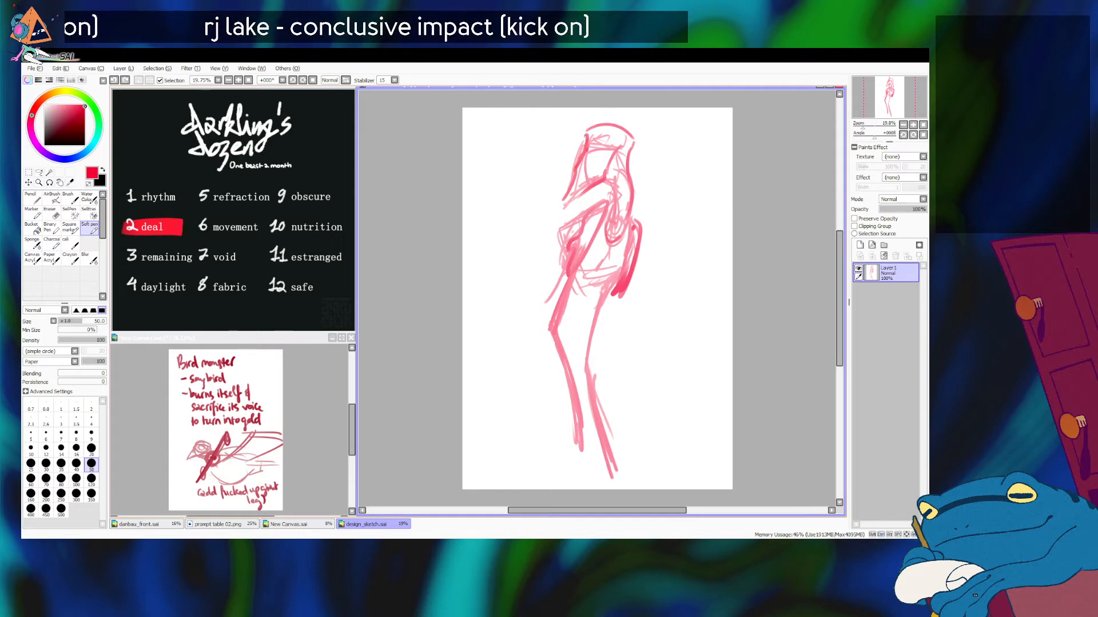
{"action": "left_click_drag", "start_coordinate": [573, 184], "coordinate": [584, 214]}
{"action": "key", "text": "ctrl+z"}
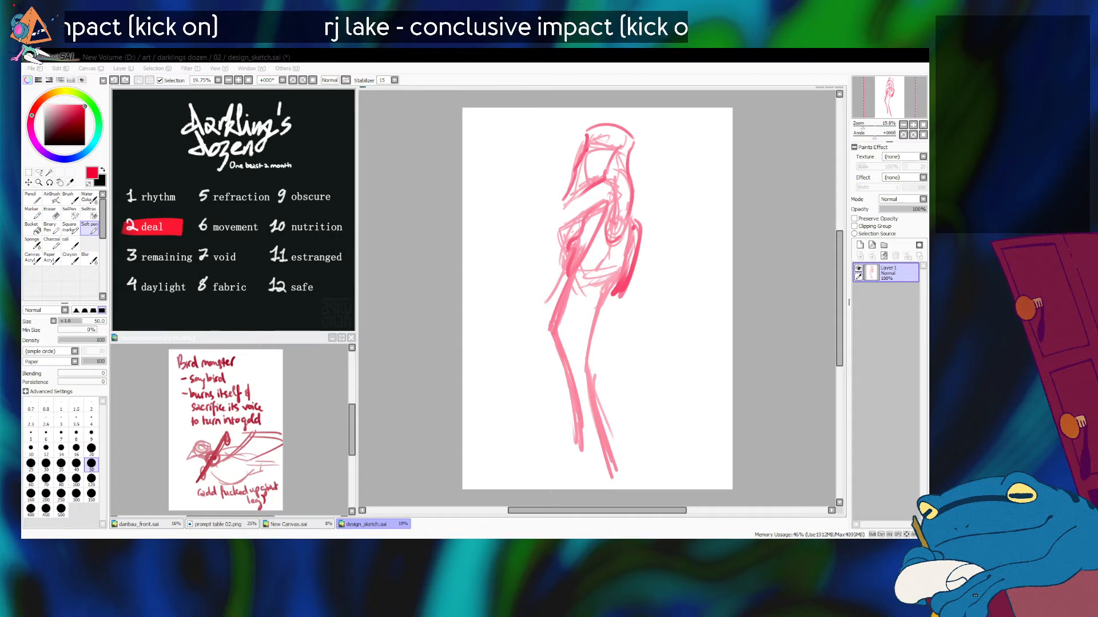
Step: Add a slanted row of small circular eyes on the side of the face
{"action": "left_click", "coordinate": [621, 147]}
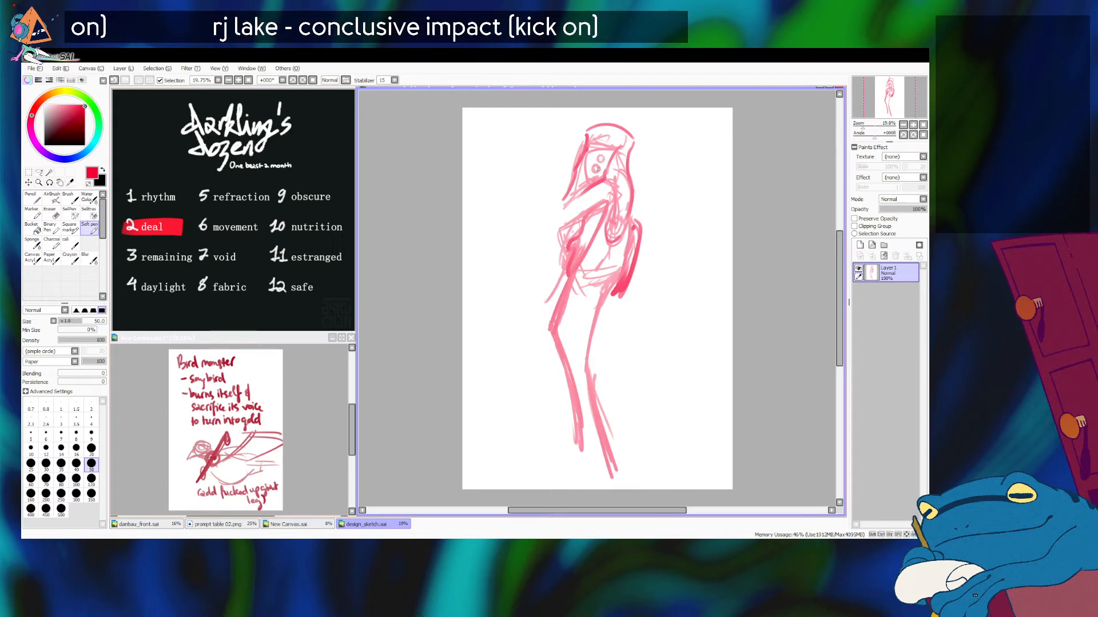
{"action": "key", "text": "ctrl+z"}
{"action": "left_click_drag", "start_coordinate": [595, 166], "coordinate": [599, 170]}
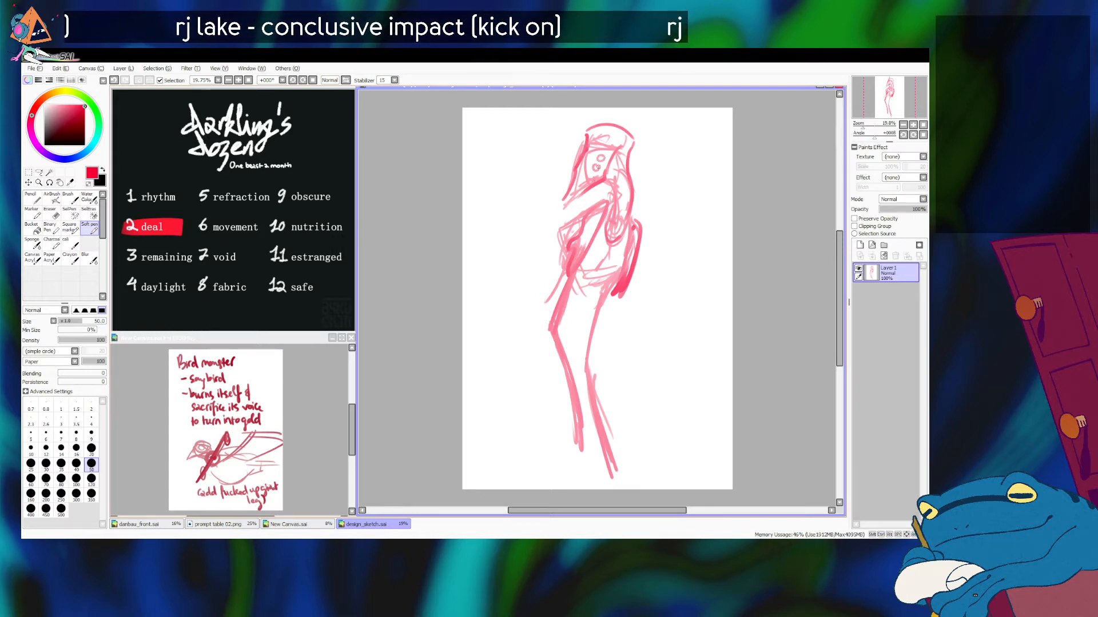
{"action": "key", "text": "ctrl+z"}
{"action": "key", "text": "ctrl+z"}
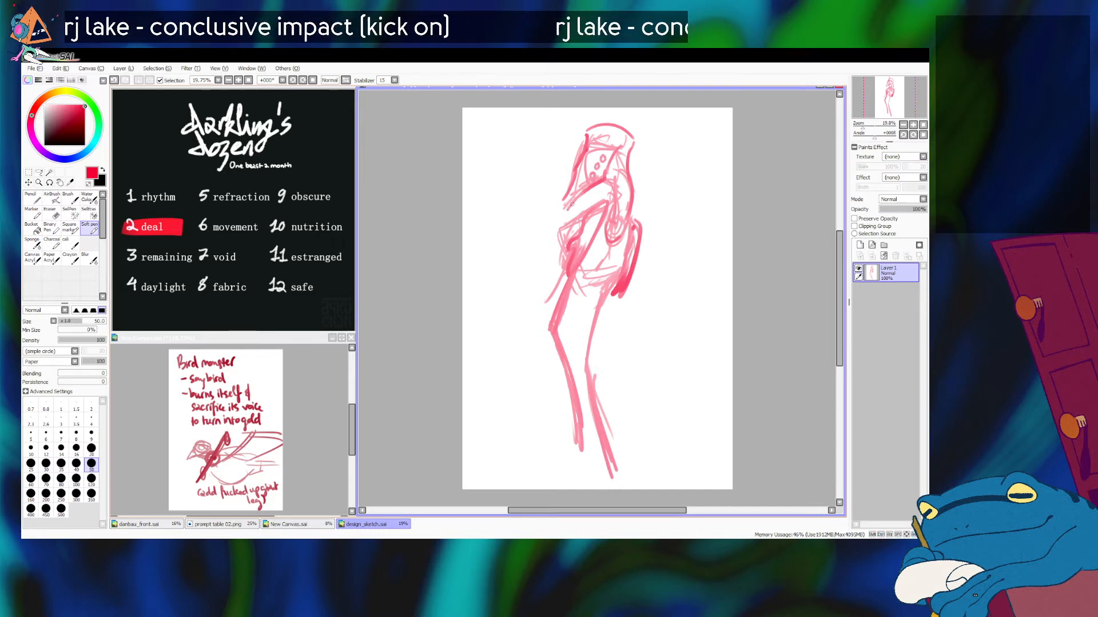
Step: Draw a long, narrow beak slanting forward and down from the face, with a blunt, darkened tip
{"action": "mouse_move", "coordinate": [575, 198]}
{"action": "left_mouse_down"}
{"action": "mouse_move", "coordinate": [542, 224]}
{"action": "mouse_move", "coordinate": [549, 231]}
{"action": "mouse_move", "coordinate": [534, 231]}
{"action": "mouse_move", "coordinate": [541, 238]}
{"action": "mouse_move", "coordinate": [551, 218]}
{"action": "left_mouse_up"}
{"action": "key", "text": "ctrl+z"}
{"action": "key", "text": "ctrl+z"}
{"action": "key", "text": "ctrl+z"}
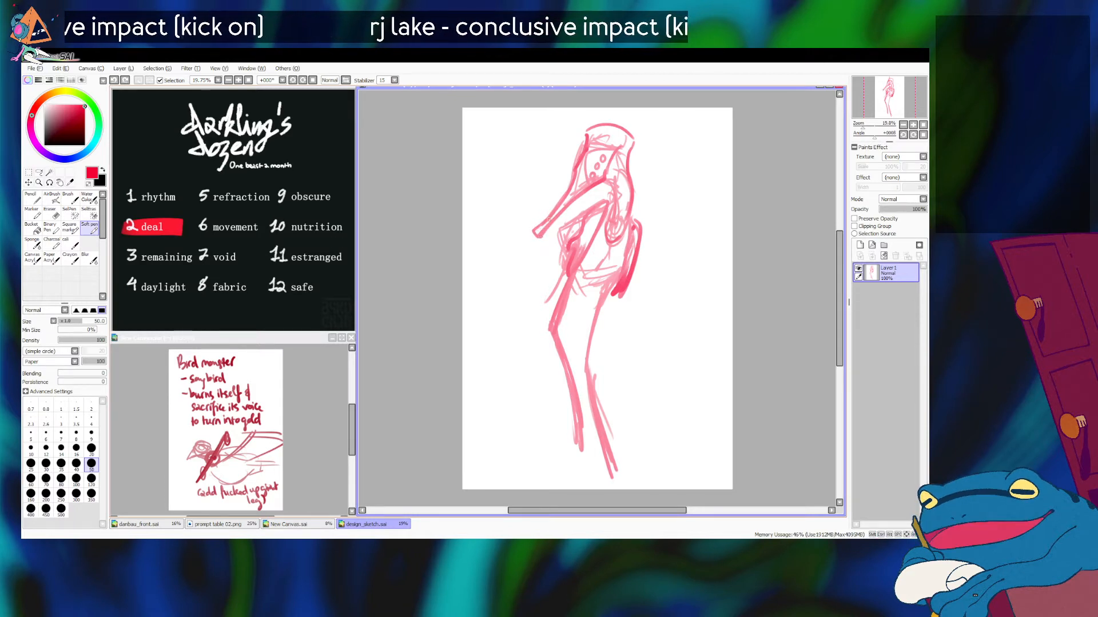
{"action": "left_click_drag", "start_coordinate": [542, 239], "coordinate": [563, 213]}
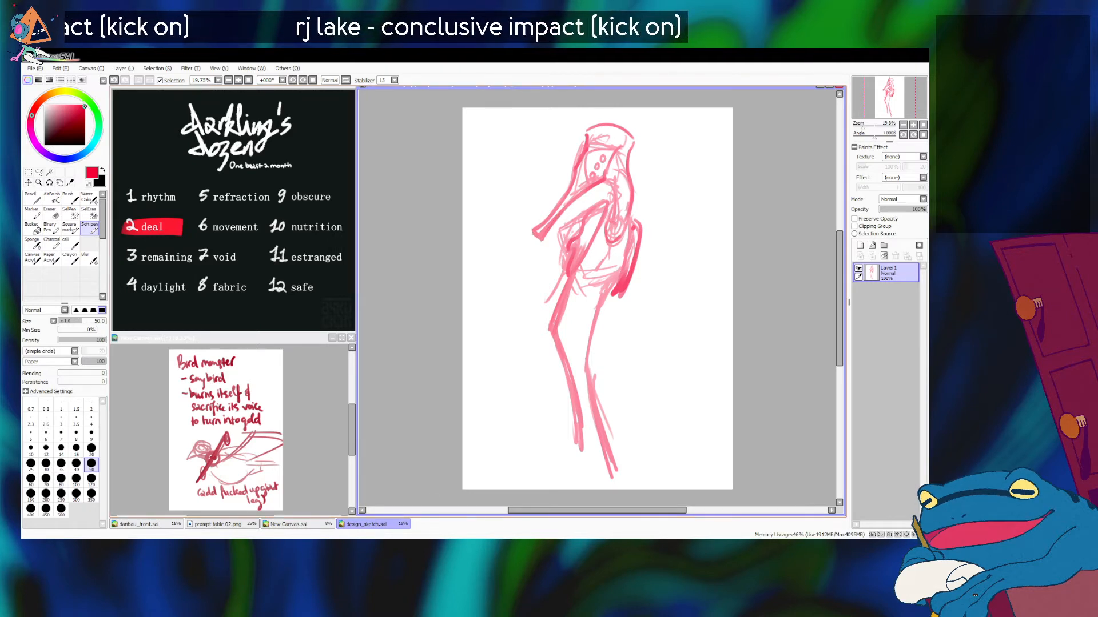
{"action": "key", "text": "alt+Tab"}
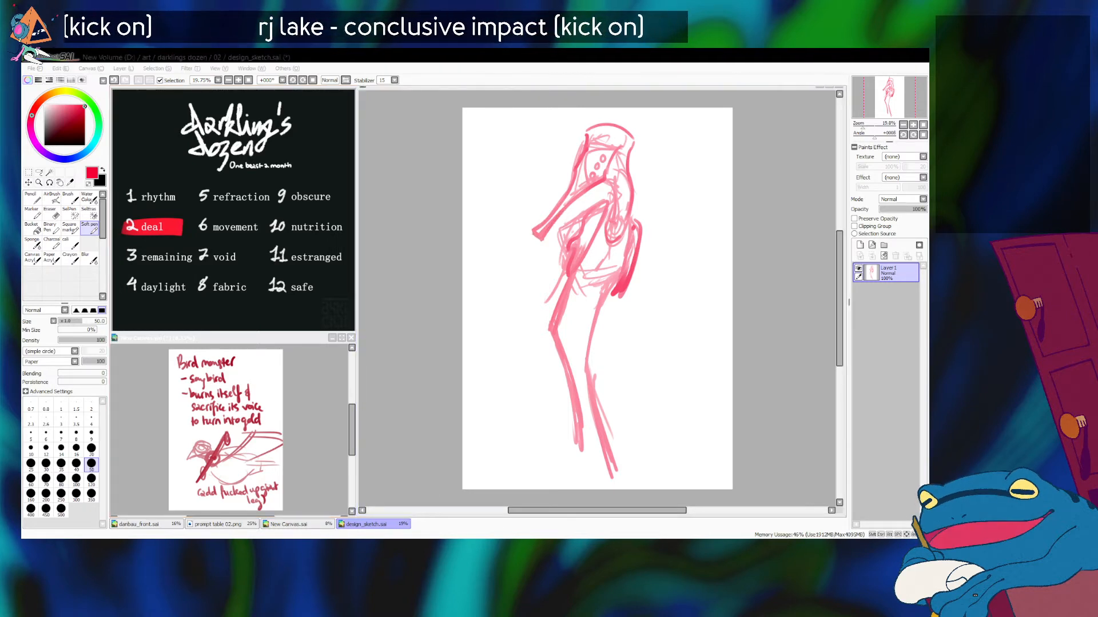
Step: Add a small pointed spike above the beak near its tip and short strokes beneath it
{"action": "key", "text": "alt+Tab"}
{"action": "key", "text": "ctrl+z"}
{"action": "mouse_move", "coordinate": [547, 200]}
{"action": "left_mouse_down"}
{"action": "mouse_move", "coordinate": [586, 236]}
{"action": "mouse_move", "coordinate": [541, 219]}
{"action": "mouse_move", "coordinate": [556, 222]}
{"action": "left_mouse_up"}
{"action": "key", "text": "ctrl+z"}
{"action": "mouse_move", "coordinate": [555, 222]}
{"action": "left_mouse_down"}
{"action": "mouse_move", "coordinate": [572, 228]}
{"action": "mouse_move", "coordinate": [562, 227]}
{"action": "mouse_move", "coordinate": [558, 185]}
{"action": "mouse_move", "coordinate": [572, 235]}
{"action": "mouse_move", "coordinate": [546, 217]}
{"action": "left_mouse_up"}
{"action": "key", "text": "ctrl+z"}
{"action": "key", "text": "ctrl+z"}
{"action": "key", "text": "ctrl+z"}
{"action": "key", "text": "ctrl+z"}
{"action": "key", "text": "ctrl+z"}
{"action": "key", "text": "ctrl+z"}
{"action": "key", "text": "ctrl+z"}
{"action": "key", "text": "ctrl+z"}
{"action": "key", "text": "ctrl+z"}
{"action": "key", "text": "ctrl+z"}
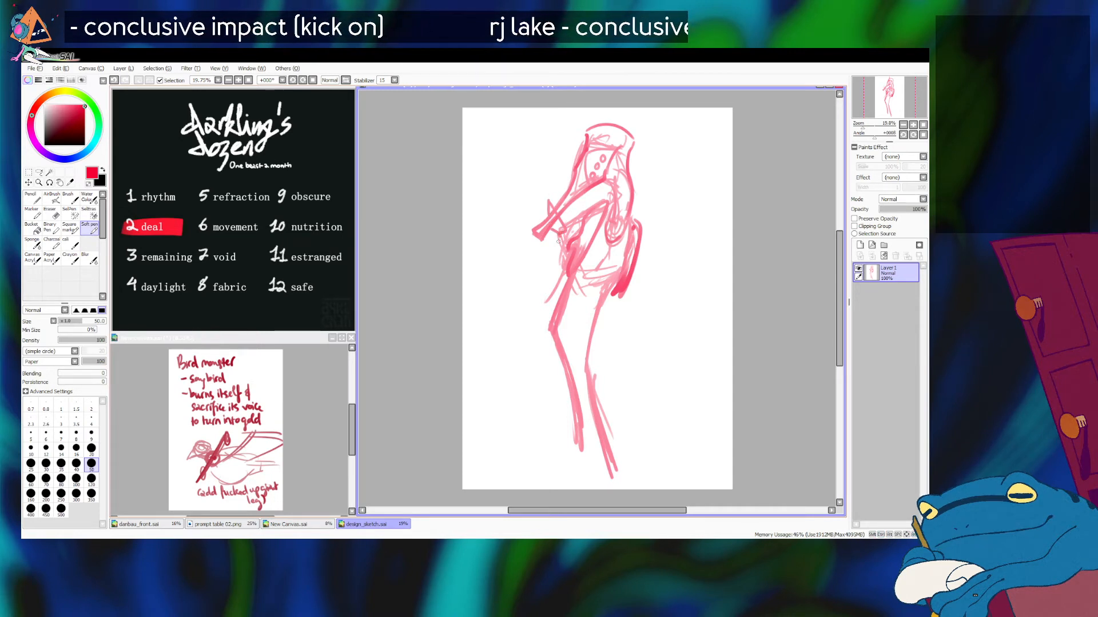
Step: Try to draw a stroke hanging down from beneath the beak in front of the chest
{"action": "left_click_drag", "start_coordinate": [557, 247], "coordinate": [550, 283]}
{"action": "key", "text": "ctrl+z"}
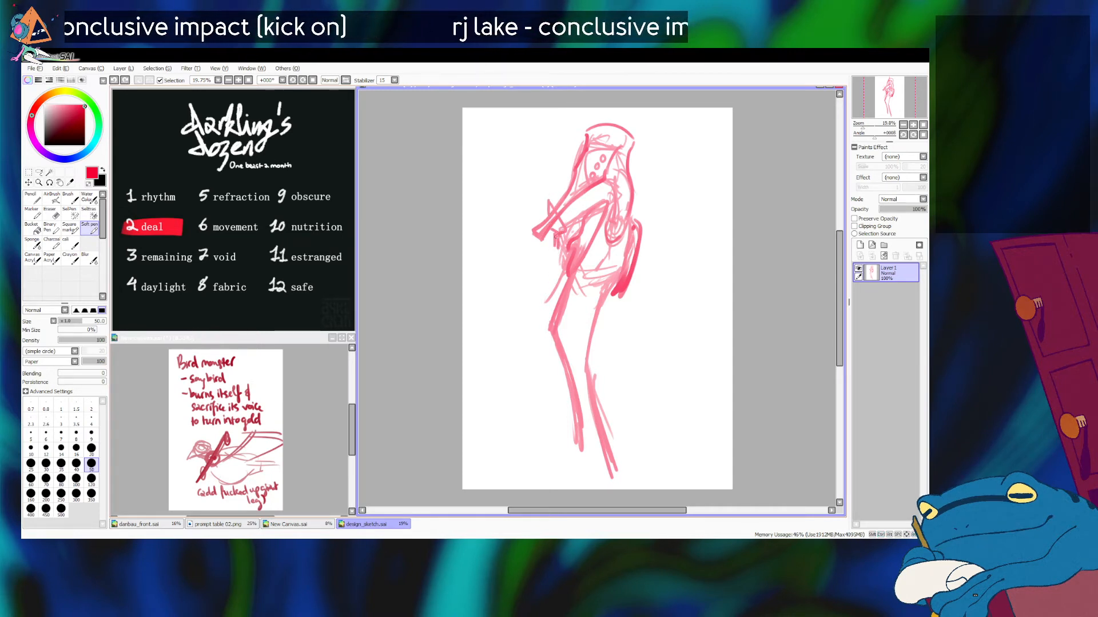
{"action": "key", "text": "ctrl+z"}
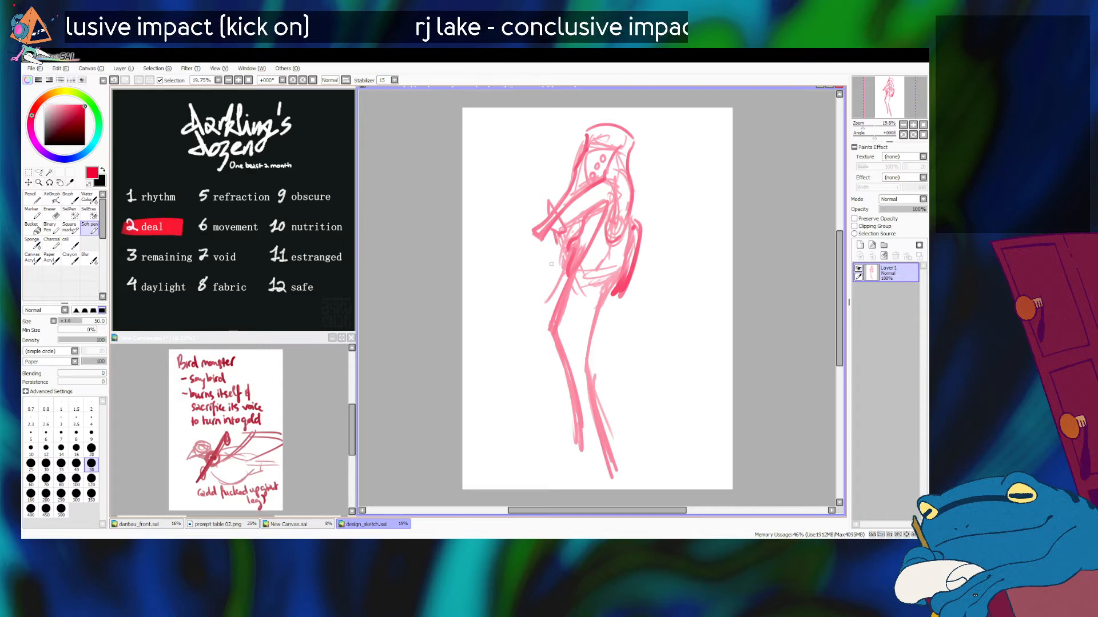
{"action": "key", "text": "alt+Tab"}
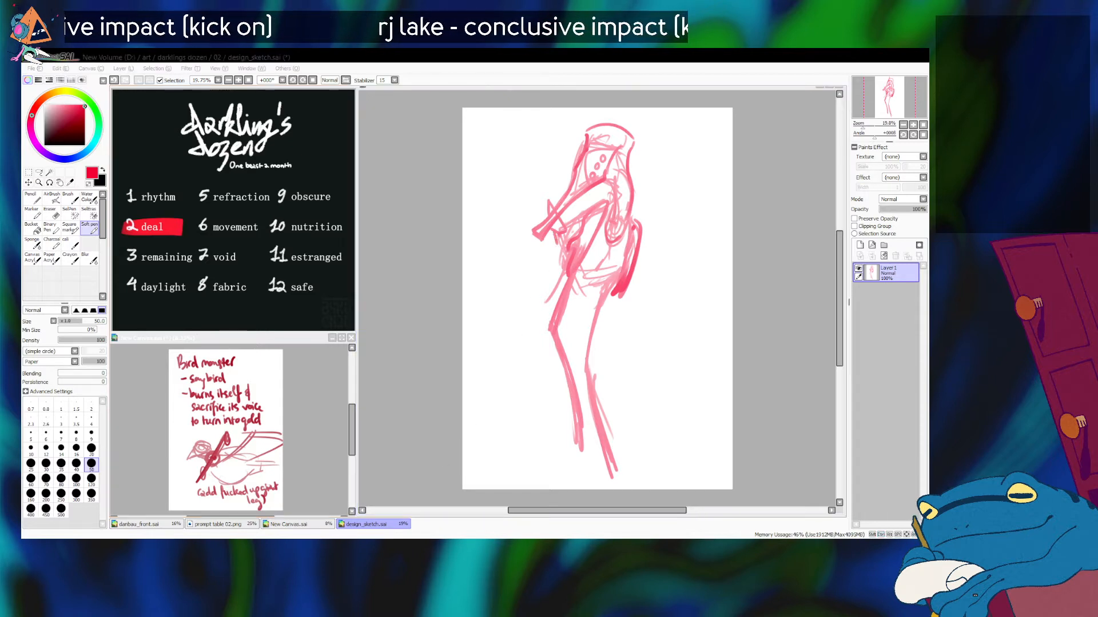
Step: Draw a small lantern-shaped charm hanging from the tip of the beak in front of the chest
{"action": "key", "text": "alt+Tab"}
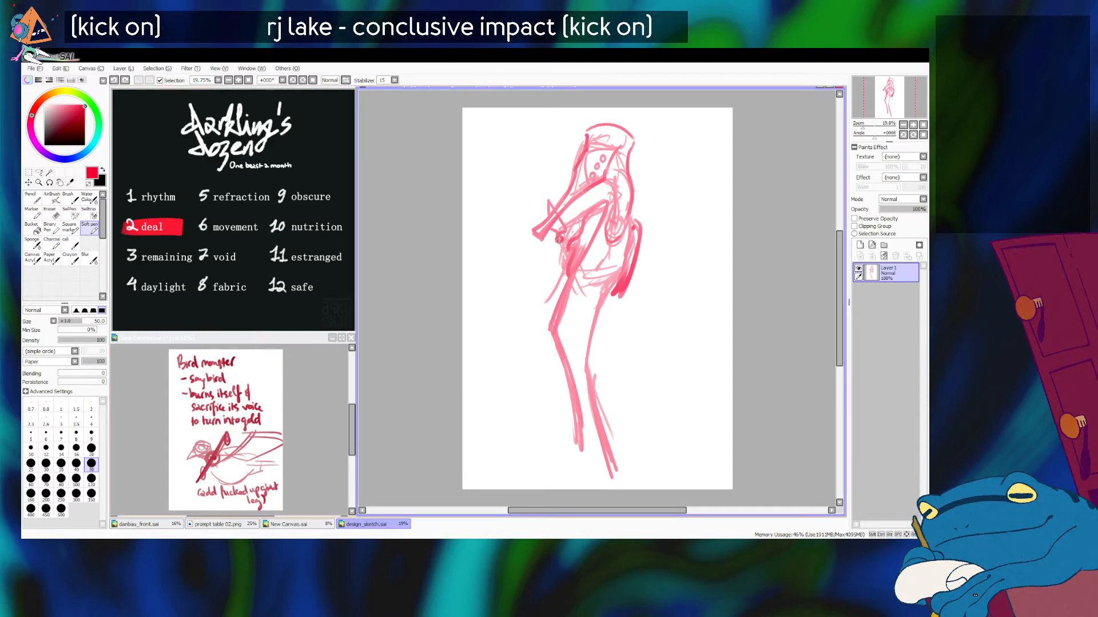
{"action": "left_click_drag", "start_coordinate": [555, 247], "coordinate": [560, 258]}
{"action": "key", "text": "ctrl+z"}
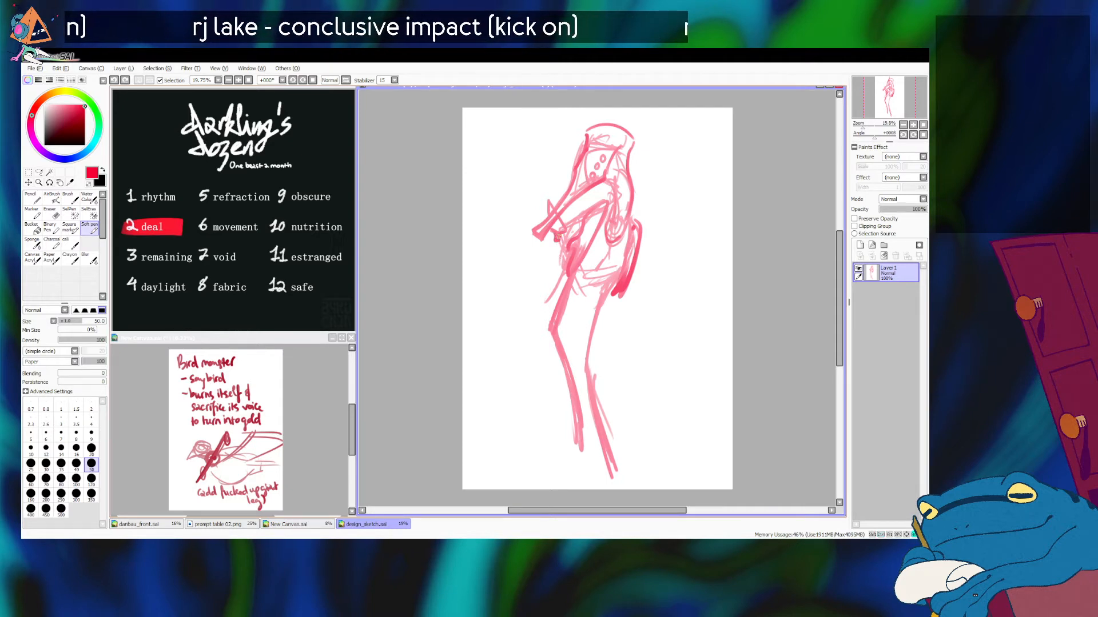
{"action": "key", "text": "ctrl+z"}
{"action": "mouse_move", "coordinate": [555, 244]}
{"action": "left_mouse_down"}
{"action": "mouse_move", "coordinate": [551, 277]}
{"action": "mouse_move", "coordinate": [553, 248]}
{"action": "mouse_move", "coordinate": [548, 270]}
{"action": "mouse_move", "coordinate": [567, 275]}
{"action": "mouse_move", "coordinate": [546, 279]}
{"action": "mouse_move", "coordinate": [556, 247]}
{"action": "mouse_move", "coordinate": [546, 272]}
{"action": "mouse_move", "coordinate": [556, 247]}
{"action": "mouse_move", "coordinate": [565, 273]}
{"action": "mouse_move", "coordinate": [547, 280]}
{"action": "left_mouse_up"}
{"action": "key", "text": "ctrl+z"}
{"action": "key", "text": "ctrl+z"}
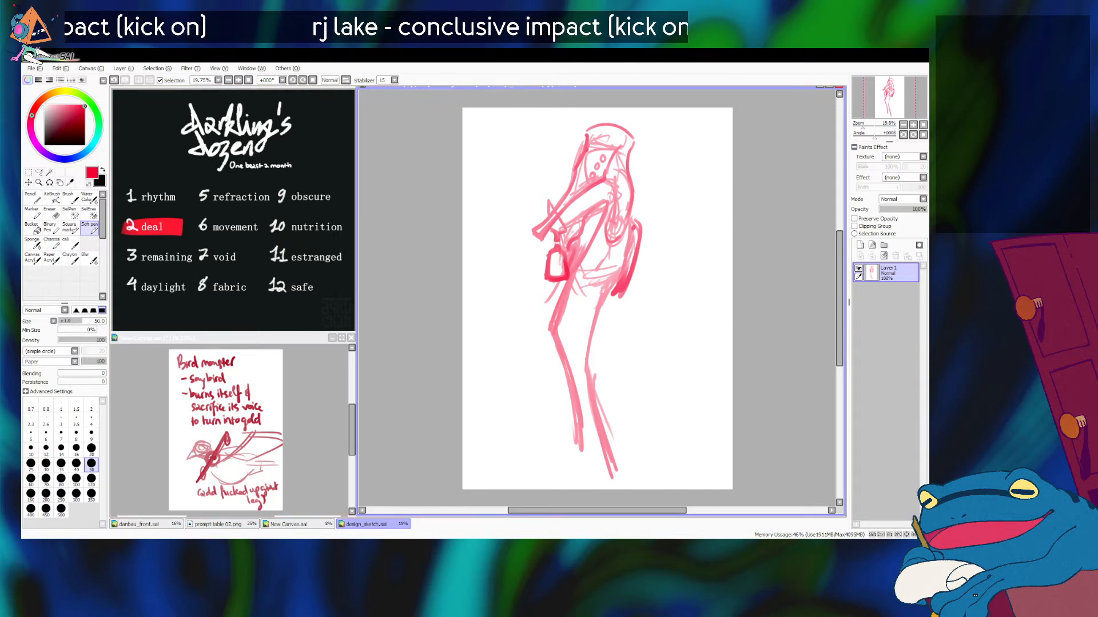
Step: Redraw the top of the hood as a wide band with flared edges, using brush size 60
{"action": "mouse_move", "coordinate": [588, 141]}
{"action": "left_mouse_down"}
{"action": "mouse_move", "coordinate": [627, 123]}
{"action": "mouse_move", "coordinate": [638, 144]}
{"action": "mouse_move", "coordinate": [632, 152]}
{"action": "mouse_move", "coordinate": [629, 139]}
{"action": "mouse_move", "coordinate": [609, 162]}
{"action": "left_mouse_up"}
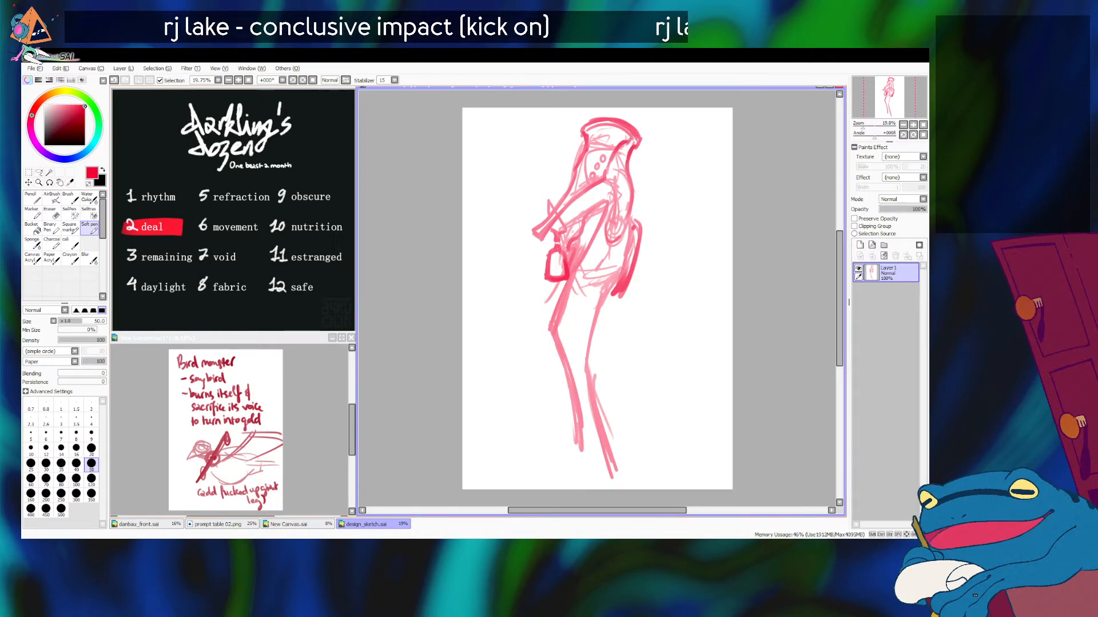
{"action": "key", "text": "bracketright"}
{"action": "mouse_move", "coordinate": [590, 126]}
{"action": "left_mouse_down"}
{"action": "mouse_move", "coordinate": [620, 128]}
{"action": "mouse_move", "coordinate": [589, 131]}
{"action": "mouse_move", "coordinate": [630, 135]}
{"action": "mouse_move", "coordinate": [601, 123]}
{"action": "mouse_move", "coordinate": [632, 135]}
{"action": "mouse_move", "coordinate": [599, 121]}
{"action": "left_mouse_up"}
{"action": "key", "text": "ctrl+z"}
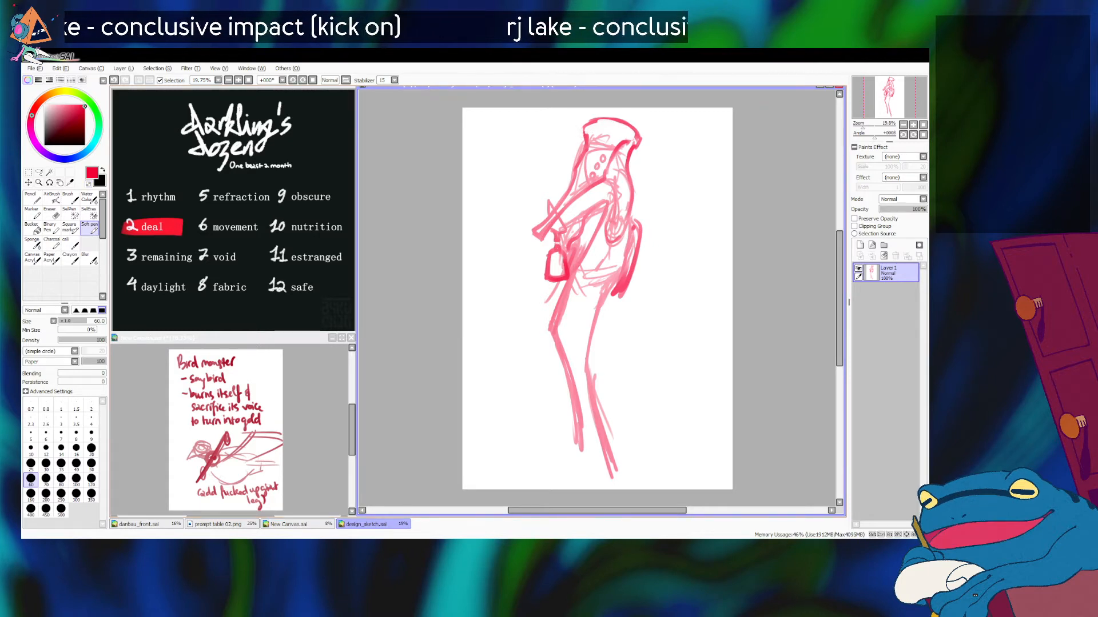
{"action": "mouse_move", "coordinate": [597, 121]}
{"action": "left_mouse_down"}
{"action": "mouse_move", "coordinate": [632, 134]}
{"action": "mouse_move", "coordinate": [624, 124]}
{"action": "mouse_move", "coordinate": [590, 139]}
{"action": "left_mouse_up"}
{"action": "key", "text": "alt+Tab"}
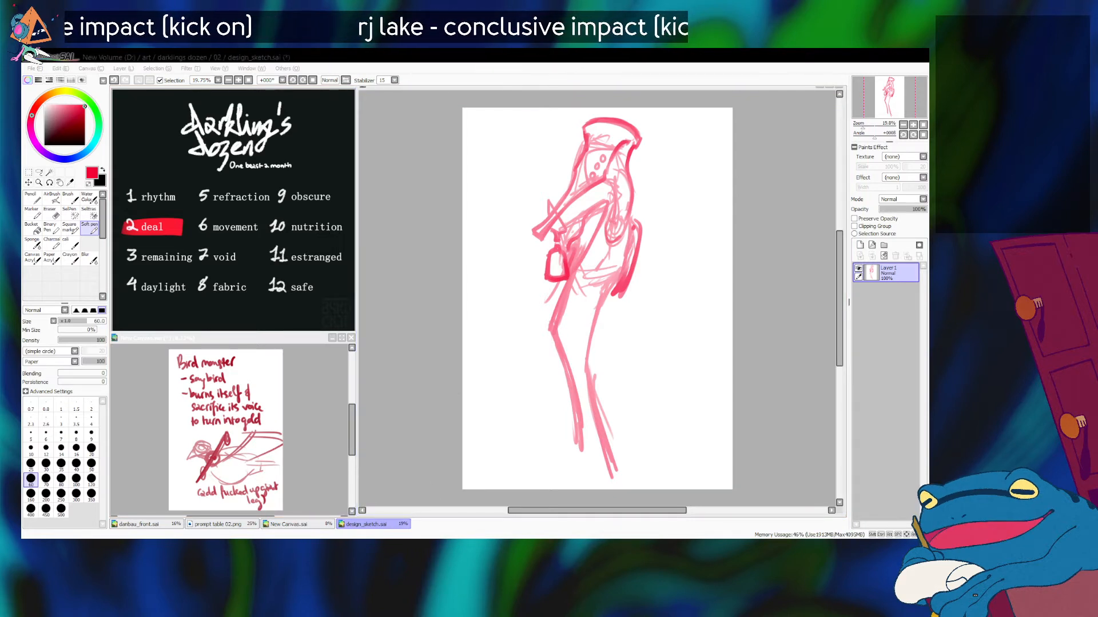
Step: Draw the front leg's thigh running from beneath the hanging charm down to a knee
{"action": "left_click", "coordinate": [572, 226]}
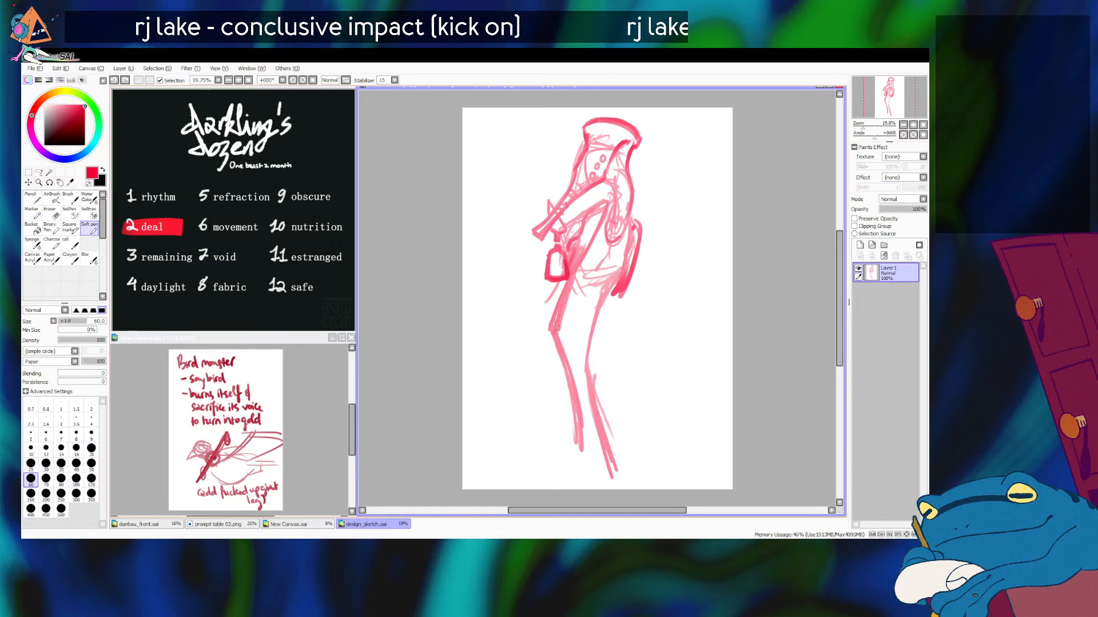
{"action": "left_click_drag", "start_coordinate": [558, 273], "coordinate": [546, 327]}
{"action": "key", "text": "ctrl+z"}
{"action": "left_click_drag", "start_coordinate": [553, 263], "coordinate": [546, 340]}
{"action": "key", "text": "ctrl+z"}
{"action": "left_click_drag", "start_coordinate": [553, 283], "coordinate": [543, 343]}
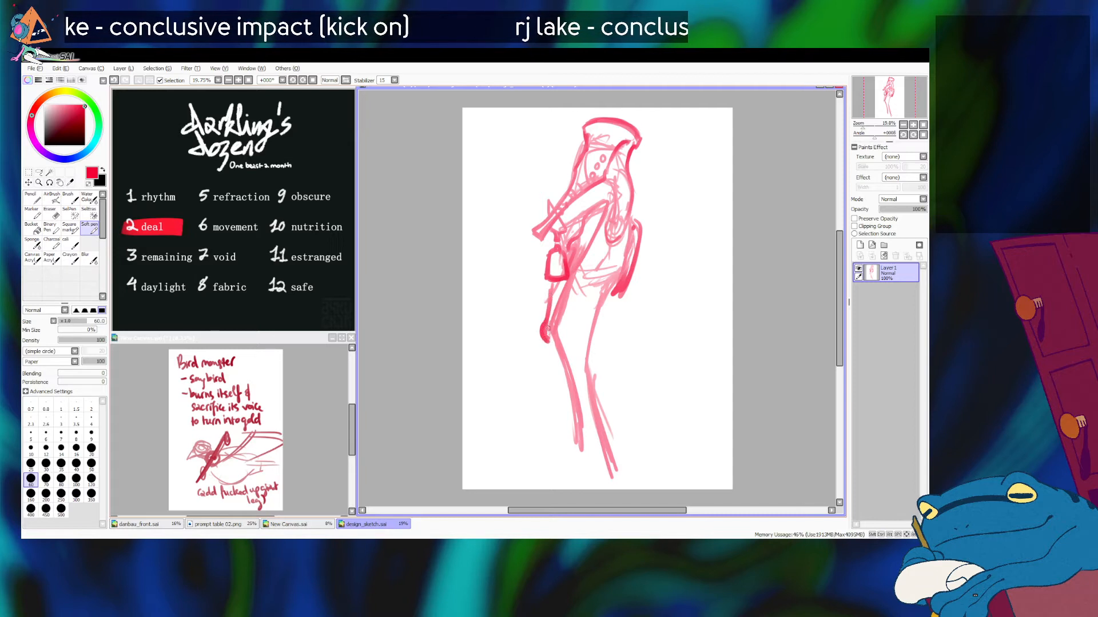
{"action": "key", "text": "ctrl+z"}
{"action": "mouse_move", "coordinate": [552, 283]}
{"action": "left_mouse_down"}
{"action": "mouse_move", "coordinate": [542, 333]}
{"action": "mouse_move", "coordinate": [573, 417]}
{"action": "left_mouse_up"}
{"action": "key", "text": "ctrl+z"}
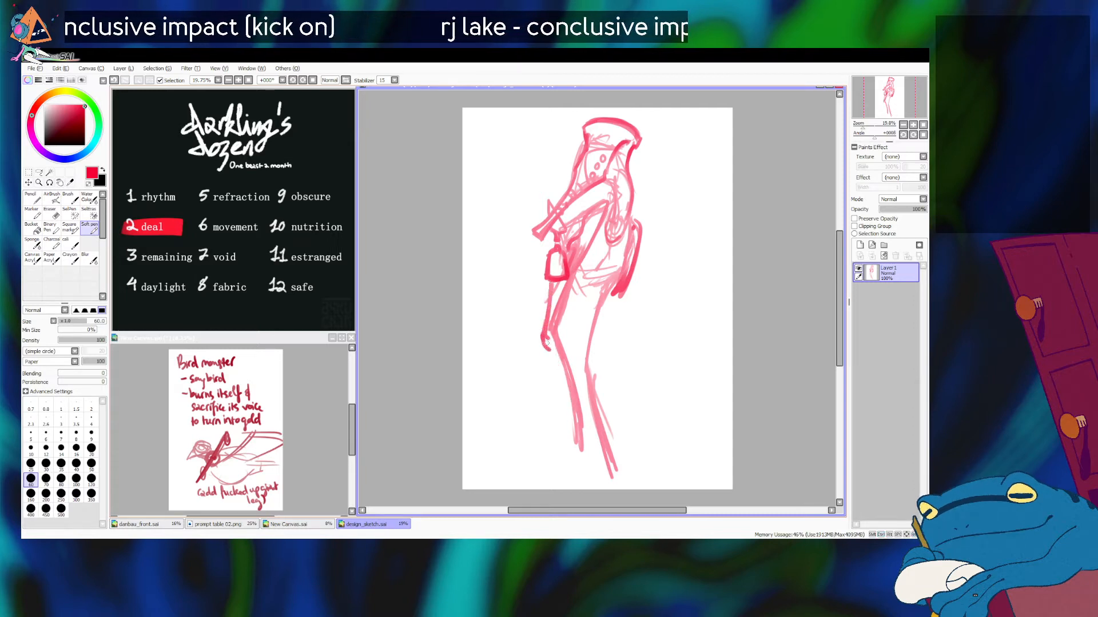
{"action": "mouse_move", "coordinate": [550, 308]}
{"action": "left_mouse_down"}
{"action": "mouse_move", "coordinate": [543, 332]}
{"action": "mouse_move", "coordinate": [565, 394]}
{"action": "left_mouse_up"}
{"action": "key", "text": "ctrl+z"}
Step: Draw the front leg's thin shin from the knee down to the ankle
{"action": "key", "text": "ctrl+z"}
{"action": "key", "text": "ctrl+z"}
{"action": "left_click_drag", "start_coordinate": [545, 326], "coordinate": [552, 456]}
{"action": "key", "text": "ctrl+z"}
{"action": "key", "text": "ctrl+z"}
{"action": "left_click_drag", "start_coordinate": [545, 341], "coordinate": [552, 456]}
{"action": "key", "text": "ctrl+z"}
{"action": "mouse_move", "coordinate": [545, 340]}
{"action": "left_mouse_down"}
{"action": "mouse_move", "coordinate": [560, 436]}
{"action": "mouse_move", "coordinate": [551, 368]}
{"action": "mouse_move", "coordinate": [555, 417]}
{"action": "left_mouse_up"}
Step: Add a long toe slanting forward and down from the front leg's ankle
{"action": "key", "text": "ctrl+z"}
Step: Draw a thick rear toe slanting down and back from the bottom of the nearer shin
{"action": "key", "text": "ctrl+z"}
{"action": "key", "text": "ctrl+z"}
{"action": "left_click_drag", "start_coordinate": [545, 339], "coordinate": [556, 427]}
{"action": "key", "text": "ctrl+z"}
{"action": "mouse_move", "coordinate": [544, 338]}
{"action": "left_mouse_down"}
{"action": "mouse_move", "coordinate": [552, 431]}
{"action": "mouse_move", "coordinate": [556, 419]}
{"action": "mouse_move", "coordinate": [544, 467]}
{"action": "left_mouse_up"}
{"action": "key", "text": "ctrl+z"}
{"action": "key", "text": "ctrl+z"}
{"action": "left_click_drag", "start_coordinate": [556, 416], "coordinate": [545, 459]}
{"action": "key", "text": "ctrl+z"}
{"action": "key", "text": "ctrl+z"}
{"action": "key", "text": "ctrl+z"}
{"action": "key", "text": "ctrl+z"}
{"action": "key", "text": "ctrl+z"}
{"action": "mouse_move", "coordinate": [557, 413]}
{"action": "left_mouse_down"}
{"action": "mouse_move", "coordinate": [545, 457]}
{"action": "mouse_move", "coordinate": [596, 472]}
{"action": "mouse_move", "coordinate": [572, 394]}
{"action": "mouse_move", "coordinate": [595, 468]}
{"action": "left_mouse_up"}
{"action": "key", "text": "ctrl+z"}
{"action": "key", "text": "ctrl+z"}
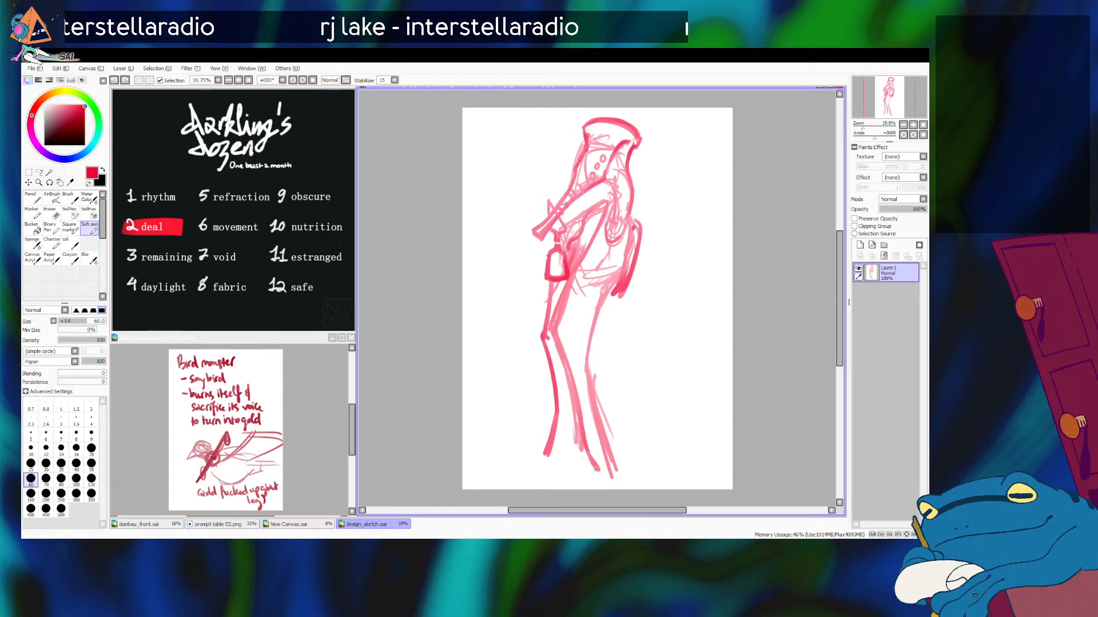
{"action": "key", "text": "ctrl+z"}
{"action": "left_click_drag", "start_coordinate": [579, 421], "coordinate": [608, 475]}
{"action": "left_click_drag", "start_coordinate": [580, 416], "coordinate": [610, 477]}
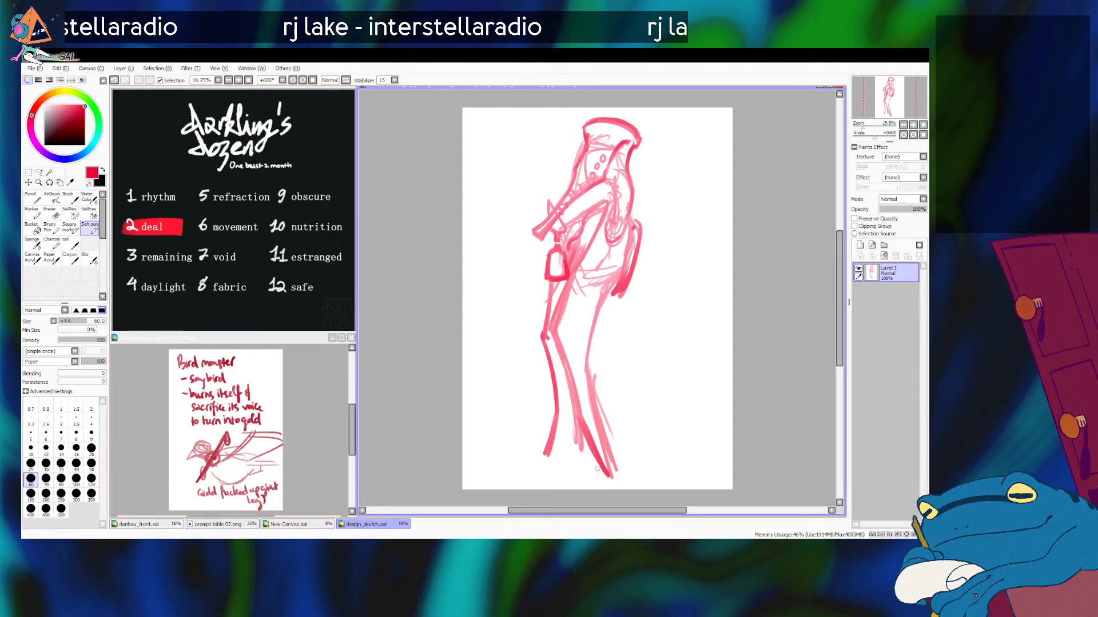
{"action": "key", "text": "ctrl+z"}
{"action": "mouse_move", "coordinate": [578, 410]}
{"action": "left_mouse_down"}
{"action": "mouse_move", "coordinate": [600, 470]}
{"action": "mouse_move", "coordinate": [578, 416]}
{"action": "mouse_move", "coordinate": [591, 473]}
{"action": "mouse_move", "coordinate": [585, 425]}
{"action": "mouse_move", "coordinate": [600, 472]}
{"action": "mouse_move", "coordinate": [577, 446]}
{"action": "mouse_move", "coordinate": [595, 475]}
{"action": "left_mouse_up"}
{"action": "key", "text": "ctrl+z"}
{"action": "mouse_move", "coordinate": [597, 474]}
{"action": "left_mouse_down"}
{"action": "mouse_move", "coordinate": [572, 443]}
{"action": "mouse_move", "coordinate": [599, 476]}
{"action": "left_mouse_up"}
{"action": "key", "text": "ctrl+z"}
Step: Add a long, forked front toe between the two shins and thicken the foremost toe
{"action": "left_click_drag", "start_coordinate": [574, 440], "coordinate": [557, 478]}
{"action": "key", "text": "ctrl+z"}
{"action": "left_click_drag", "start_coordinate": [557, 426], "coordinate": [554, 480]}
{"action": "key", "text": "ctrl+z"}
{"action": "key", "text": "ctrl+z"}
{"action": "left_click_drag", "start_coordinate": [574, 436], "coordinate": [556, 478]}
{"action": "left_click_drag", "start_coordinate": [558, 428], "coordinate": [555, 481]}
{"action": "key", "text": "ctrl+z"}
{"action": "key", "text": "ctrl+z"}
{"action": "mouse_move", "coordinate": [558, 424]}
{"action": "left_mouse_down"}
{"action": "mouse_move", "coordinate": [555, 483]}
{"action": "mouse_move", "coordinate": [557, 431]}
{"action": "mouse_move", "coordinate": [552, 451]}
{"action": "left_mouse_up"}
{"action": "key", "text": "ctrl+z"}
{"action": "key", "text": "ctrl+z"}
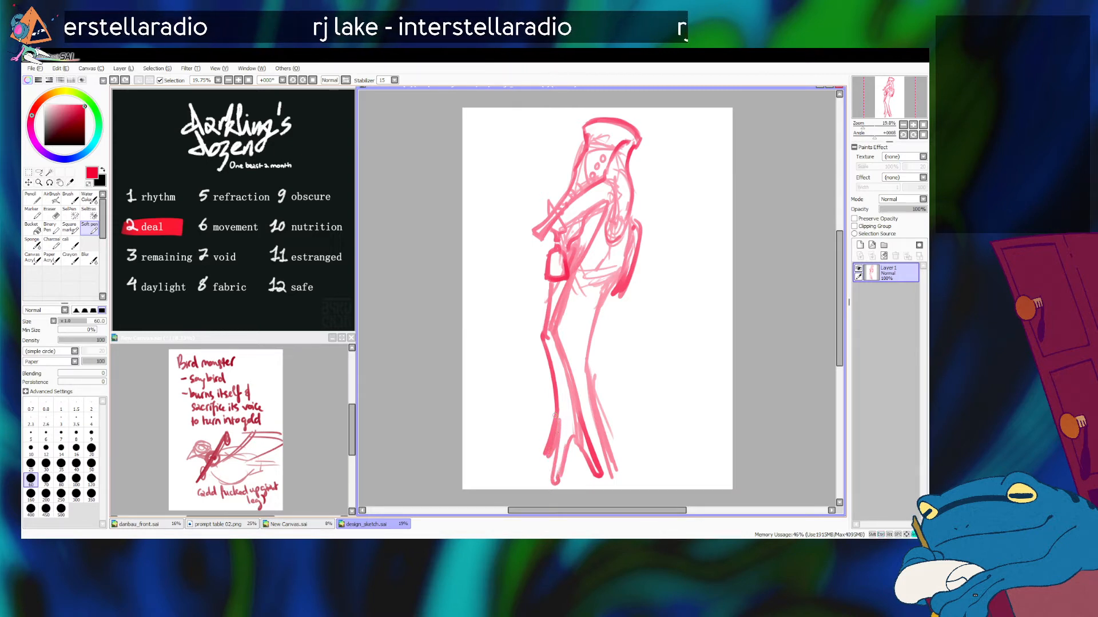
Step: Redraw the back leg with a thicker thigh from the hip to the knee and a shin below it
{"action": "mouse_move", "coordinate": [593, 285]}
{"action": "left_mouse_down"}
{"action": "mouse_move", "coordinate": [582, 378]}
{"action": "mouse_move", "coordinate": [586, 303]}
{"action": "mouse_move", "coordinate": [582, 353]}
{"action": "left_mouse_up"}
{"action": "key", "text": "ctrl+z"}
{"action": "key", "text": "ctrl+z"}
{"action": "key", "text": "ctrl+z"}
{"action": "mouse_move", "coordinate": [615, 275]}
{"action": "left_mouse_down"}
{"action": "mouse_move", "coordinate": [591, 323]}
{"action": "mouse_move", "coordinate": [584, 290]}
{"action": "mouse_move", "coordinate": [582, 352]}
{"action": "left_mouse_up"}
{"action": "key", "text": "ctrl+z"}
{"action": "key", "text": "ctrl+z"}
{"action": "left_click_drag", "start_coordinate": [589, 284], "coordinate": [581, 354]}
{"action": "key", "text": "ctrl+z"}
{"action": "left_click_drag", "start_coordinate": [587, 283], "coordinate": [585, 418]}
{"action": "key", "text": "ctrl+z"}
{"action": "left_click_drag", "start_coordinate": [578, 364], "coordinate": [587, 431]}
Step: Scale the whole figure down slightly and move it toward the upper left of the page
{"action": "key", "text": "ctrl+t"}
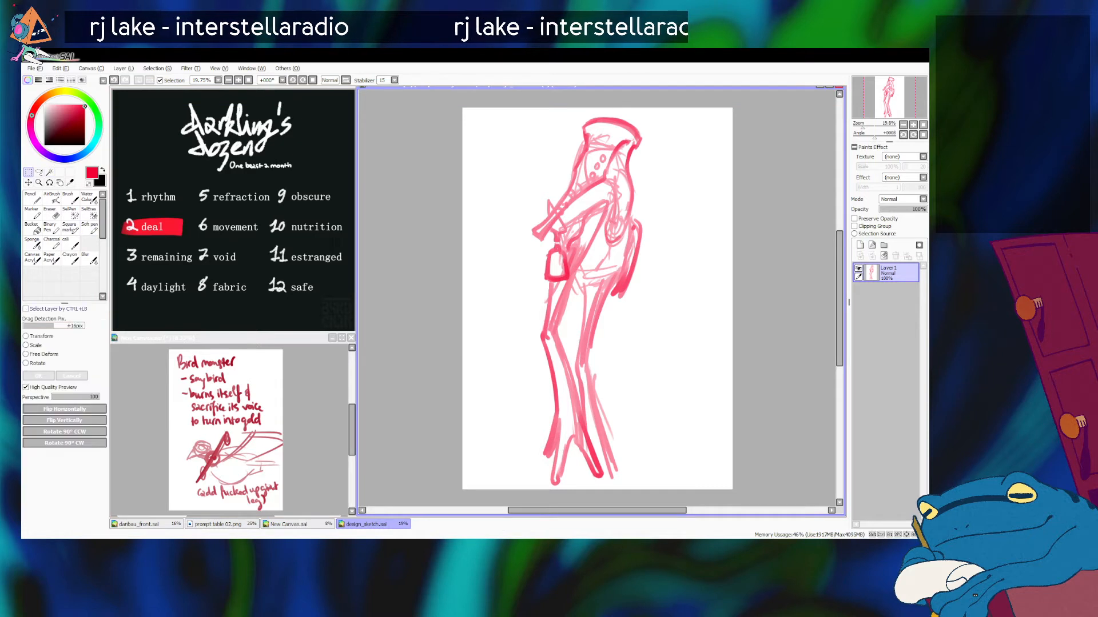
{"action": "left_click_drag", "start_coordinate": [642, 117], "coordinate": [628, 163], "text": "shift"}
{"action": "left_click_drag", "start_coordinate": [583, 320], "coordinate": [581, 288]}
{"action": "left_click_drag", "start_coordinate": [626, 131], "coordinate": [621, 149], "text": "shift"}
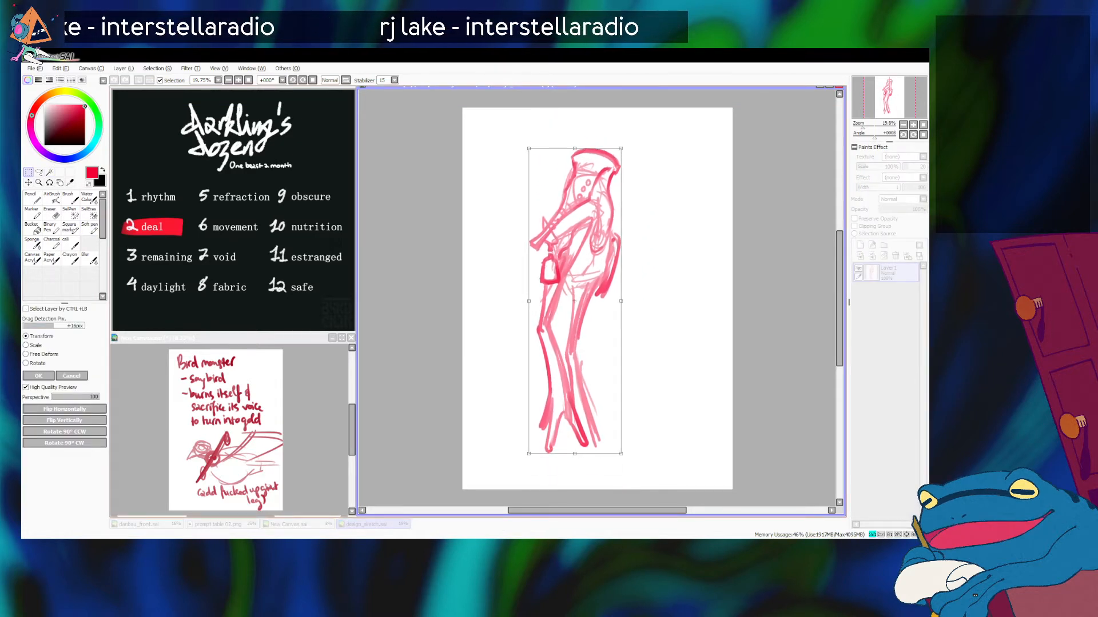
{"action": "left_click_drag", "start_coordinate": [577, 298], "coordinate": [579, 283]}
{"action": "left_click_drag", "start_coordinate": [621, 136], "coordinate": [627, 119], "text": "shift"}
{"action": "left_click_drag", "start_coordinate": [577, 286], "coordinate": [560, 313]}
{"action": "left_click_drag", "start_coordinate": [610, 146], "coordinate": [611, 139], "text": "shift"}
{"action": "left_click_drag", "start_coordinate": [566, 303], "coordinate": [568, 289]}
{"action": "key", "text": "Return"}
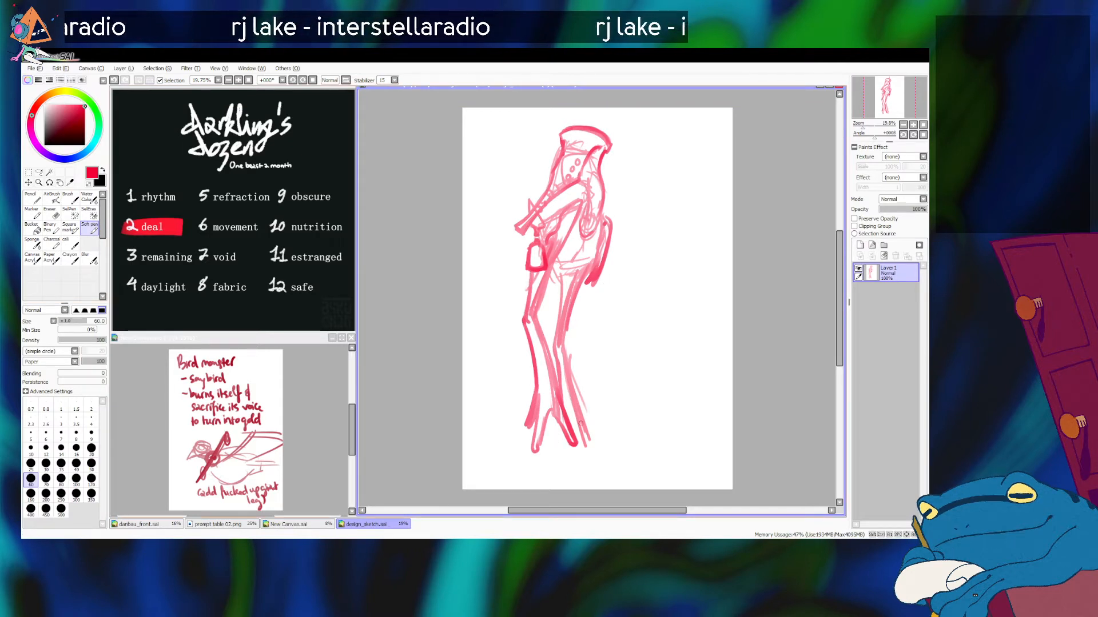
Step: Draw long splayed toes on the back leg, reaching below and behind the front foot
{"action": "key", "text": "ctrl+z"}
{"action": "left_click_drag", "start_coordinate": [559, 423], "coordinate": [567, 472]}
{"action": "key", "text": "ctrl+z"}
{"action": "key", "text": "ctrl+z"}
{"action": "mouse_move", "coordinate": [559, 425]}
{"action": "left_mouse_down"}
{"action": "mouse_move", "coordinate": [566, 468]}
{"action": "mouse_move", "coordinate": [572, 443]}
{"action": "mouse_move", "coordinate": [587, 438]}
{"action": "mouse_move", "coordinate": [598, 459]}
{"action": "left_mouse_up"}
{"action": "left_click_drag", "start_coordinate": [574, 408], "coordinate": [601, 458]}
{"action": "mouse_move", "coordinate": [560, 425]}
{"action": "left_mouse_down"}
{"action": "mouse_move", "coordinate": [557, 443]}
{"action": "mouse_move", "coordinate": [555, 420]}
{"action": "left_mouse_up"}
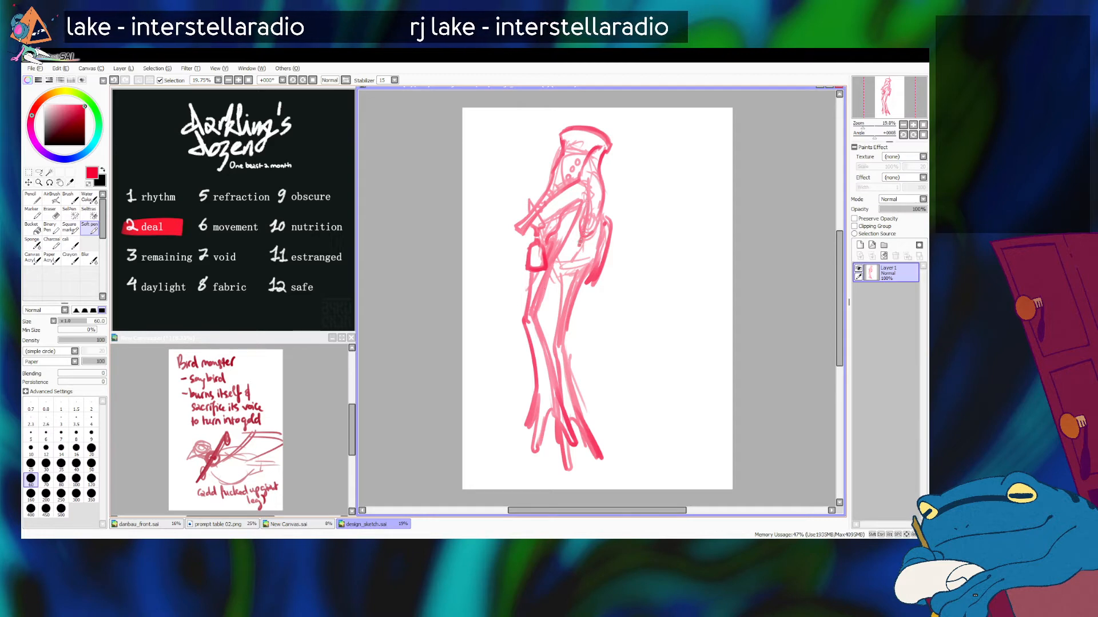
{"action": "key", "text": "ctrl+z"}
{"action": "left_click_drag", "start_coordinate": [580, 183], "coordinate": [591, 236]}
{"action": "key", "text": "ctrl+z"}
{"action": "key", "text": "ctrl+z"}
{"action": "mouse_move", "coordinate": [579, 183]}
{"action": "left_mouse_down"}
{"action": "mouse_move", "coordinate": [593, 199]}
{"action": "mouse_move", "coordinate": [576, 177]}
{"action": "left_mouse_up"}
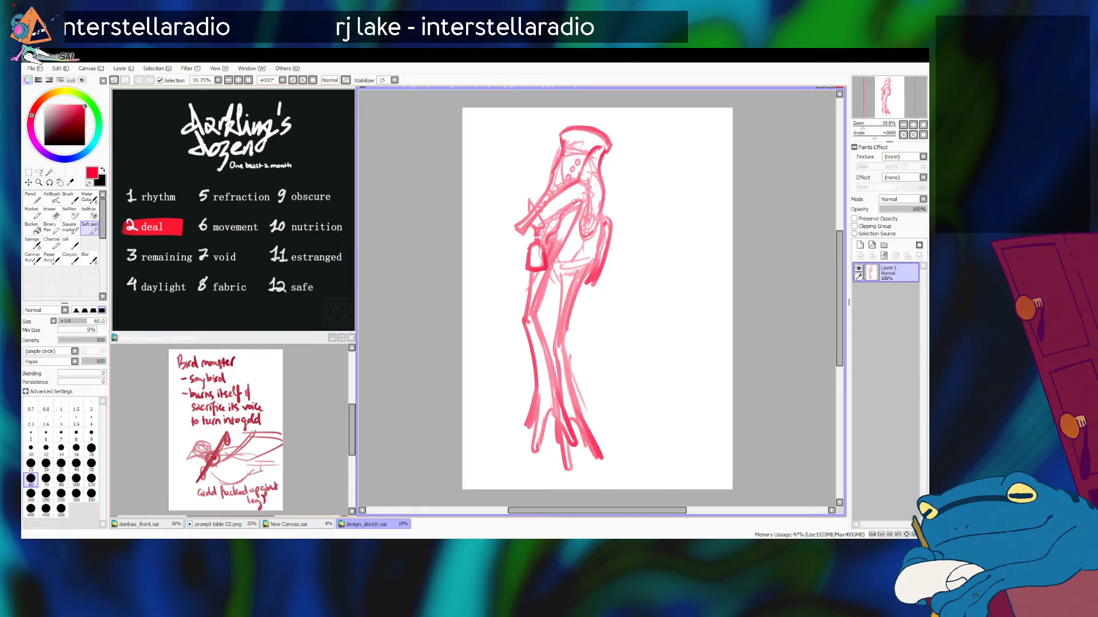
{"action": "key", "text": "ctrl+z"}
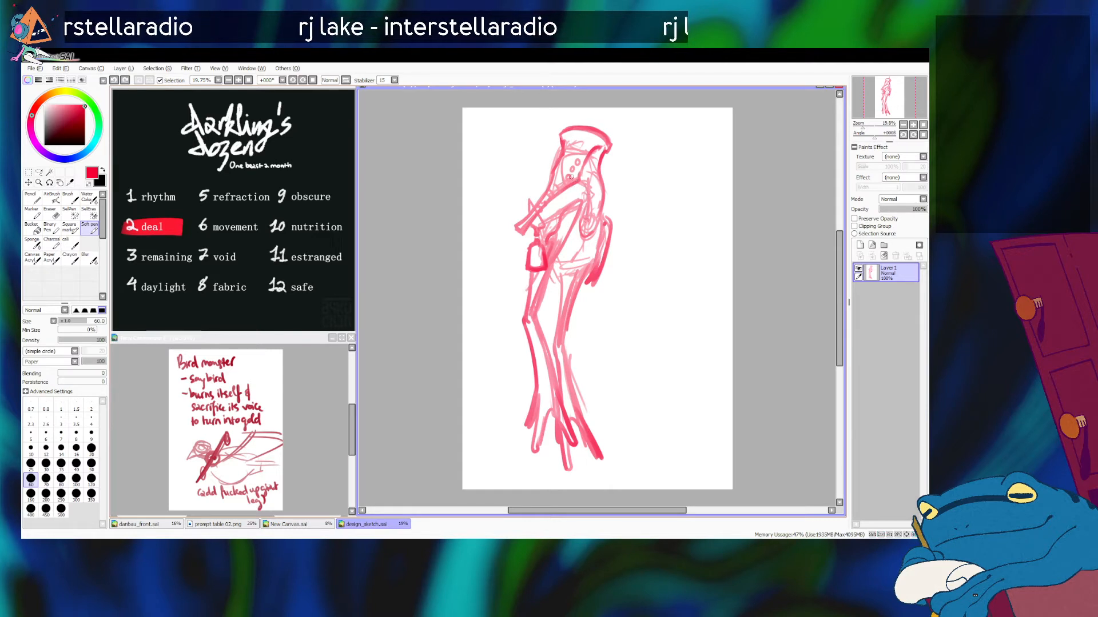
{"action": "key", "text": "alt+Tab"}
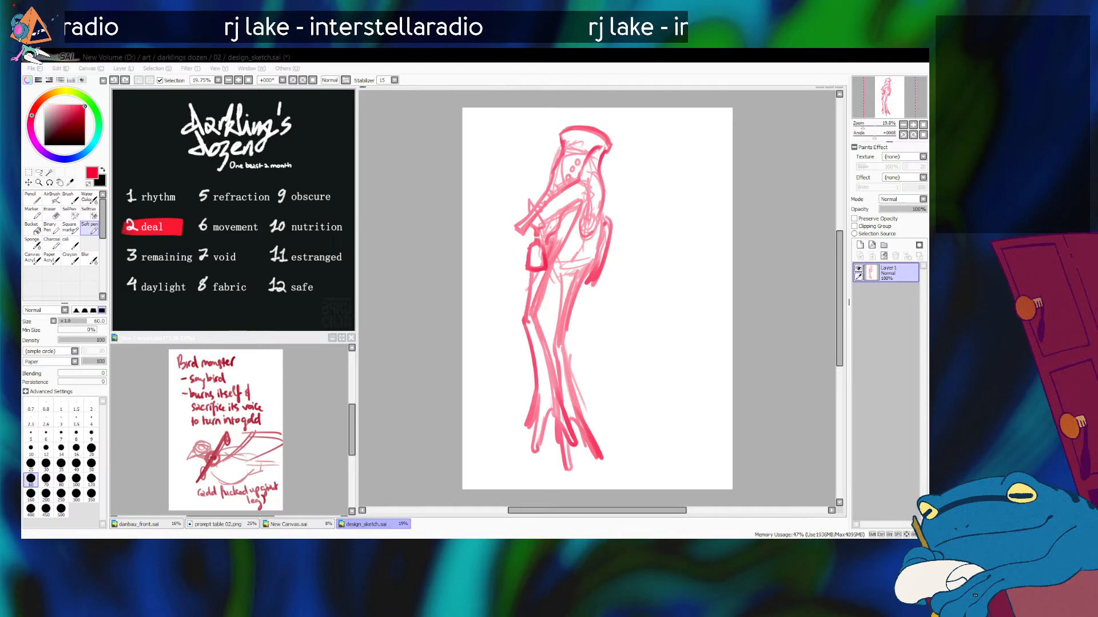
{"action": "key", "text": "alt+Tab"}
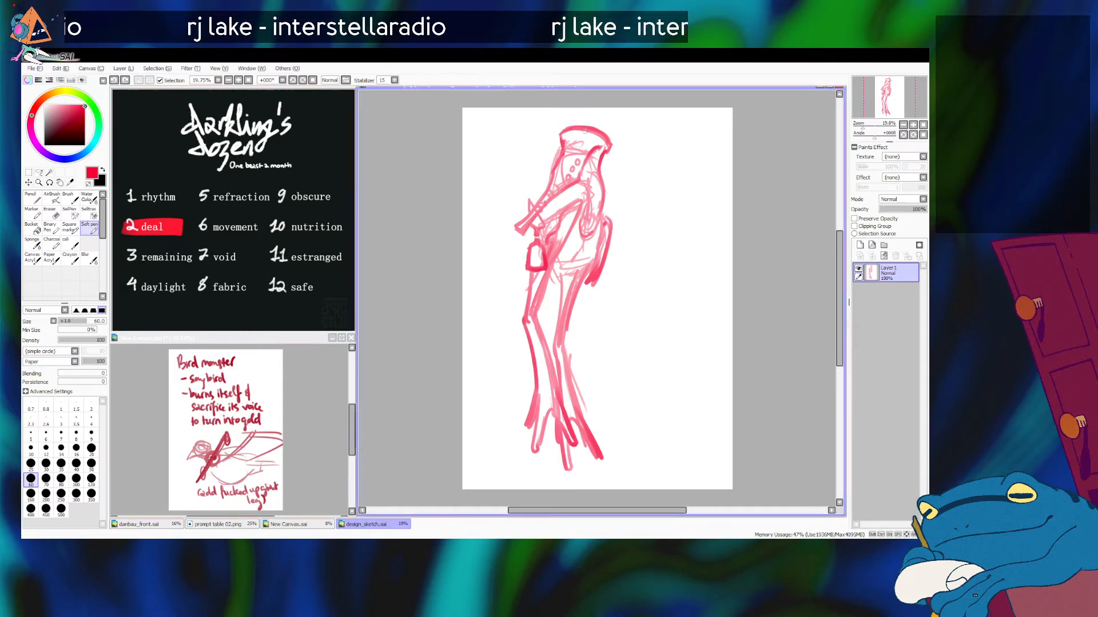
Step: Add a curled plume rising from the back of the hood and a round eye on its band
{"action": "mouse_move", "coordinate": [604, 155]}
{"action": "left_mouse_down"}
{"action": "mouse_move", "coordinate": [639, 145]}
{"action": "mouse_move", "coordinate": [631, 122]}
{"action": "left_mouse_up"}
{"action": "key", "text": "ctrl+z"}
{"action": "key", "text": "ctrl+z"}
{"action": "mouse_move", "coordinate": [605, 155]}
{"action": "left_mouse_down"}
{"action": "mouse_move", "coordinate": [632, 122]}
{"action": "mouse_move", "coordinate": [604, 118]}
{"action": "mouse_move", "coordinate": [633, 136]}
{"action": "mouse_move", "coordinate": [613, 152]}
{"action": "mouse_move", "coordinate": [619, 128]}
{"action": "mouse_move", "coordinate": [575, 146]}
{"action": "mouse_move", "coordinate": [585, 142]}
{"action": "left_mouse_up"}
{"action": "key", "text": "ctrl+z"}
{"action": "key", "text": "ctrl+z"}
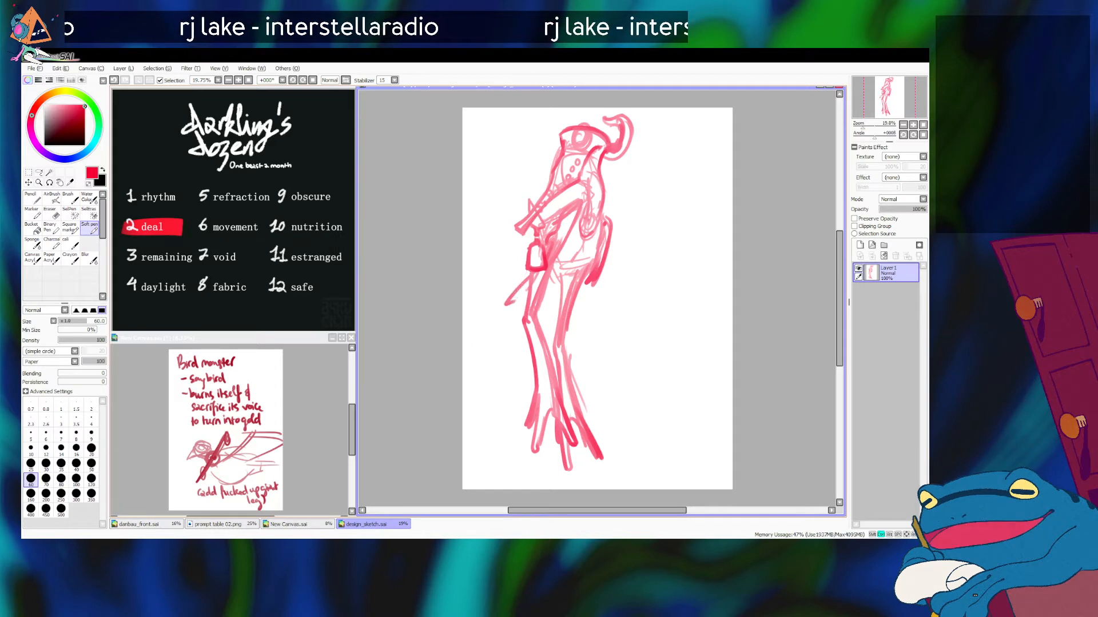
Step: Draw a short hooked stroke slanting forward from the hips beside the hanging charm
{"action": "left_click_drag", "start_coordinate": [530, 244], "coordinate": [493, 311]}
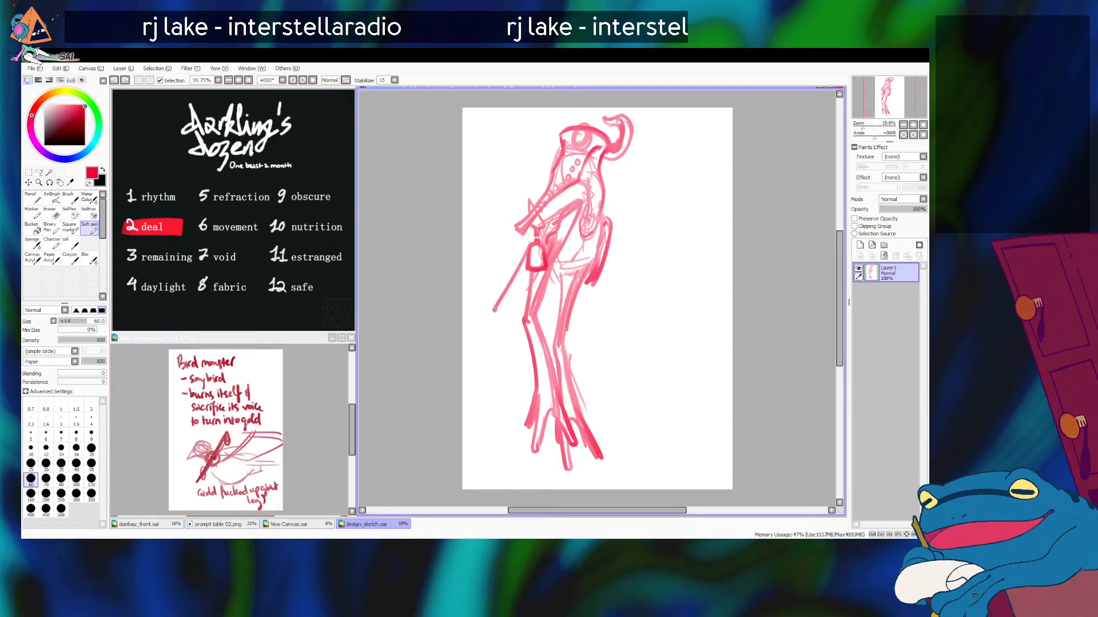
{"action": "key", "text": "ctrl+z"}
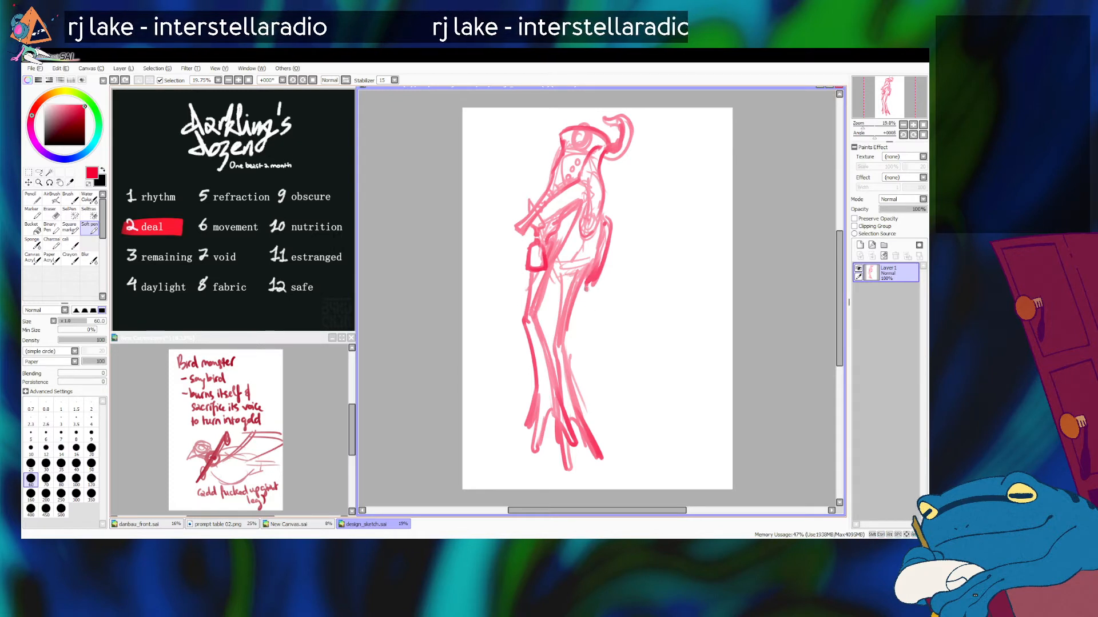
{"action": "key", "text": "ctrl+z"}
{"action": "mouse_move", "coordinate": [527, 257]}
{"action": "left_mouse_down"}
{"action": "mouse_move", "coordinate": [507, 284]}
{"action": "mouse_move", "coordinate": [523, 286]}
{"action": "left_mouse_up"}
{"action": "key", "text": "ctrl+z"}
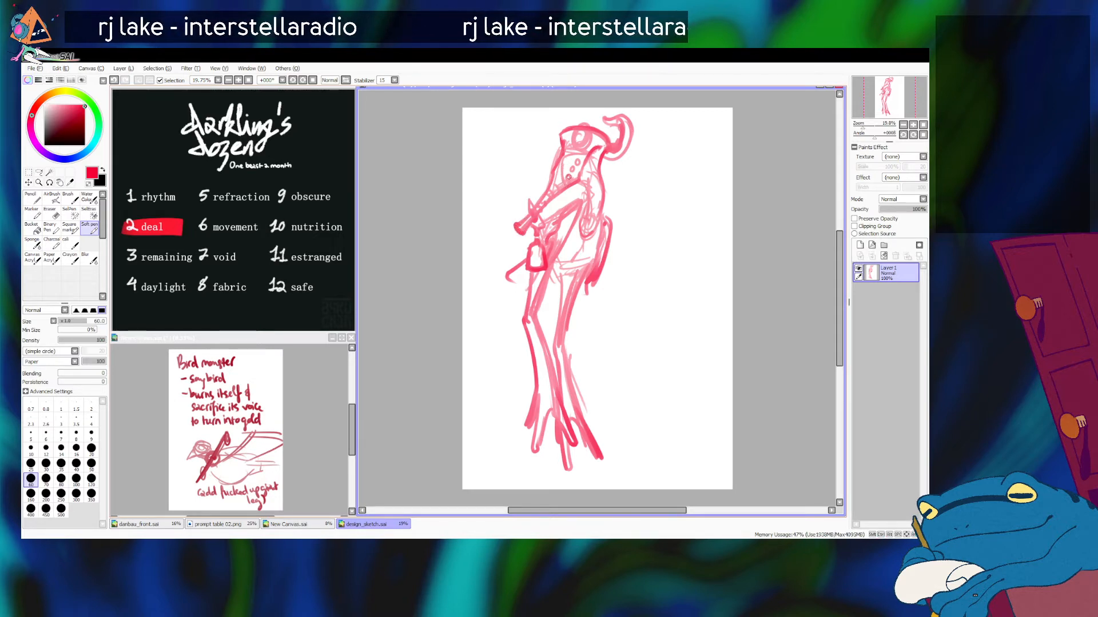
{"action": "left_click_drag", "start_coordinate": [571, 169], "coordinate": [571, 178]}
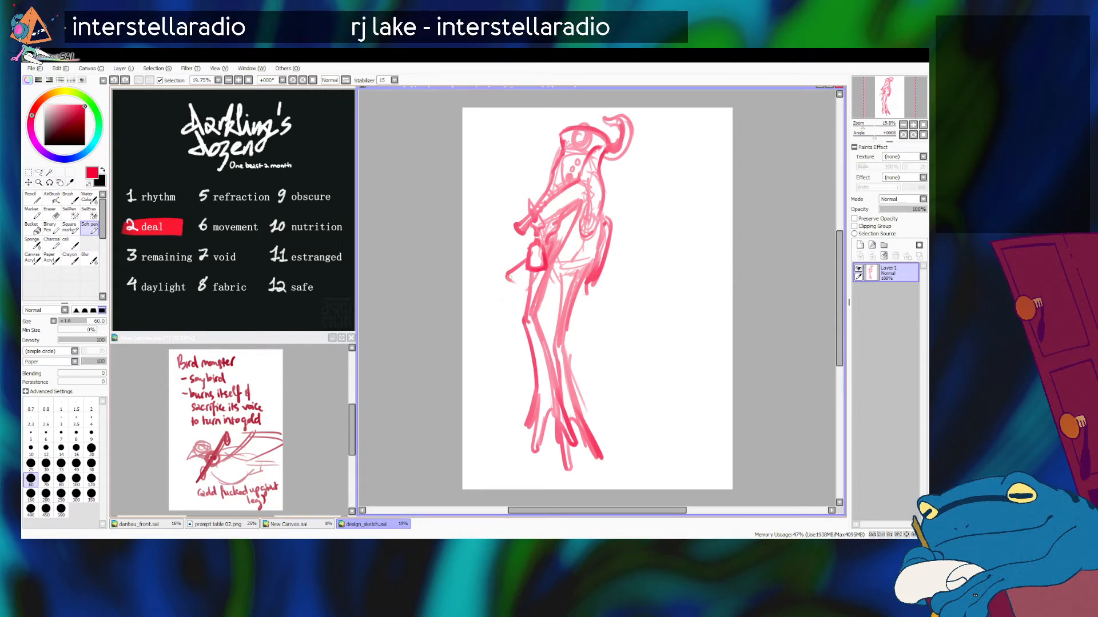
{"action": "key", "text": "alt+Tab"}
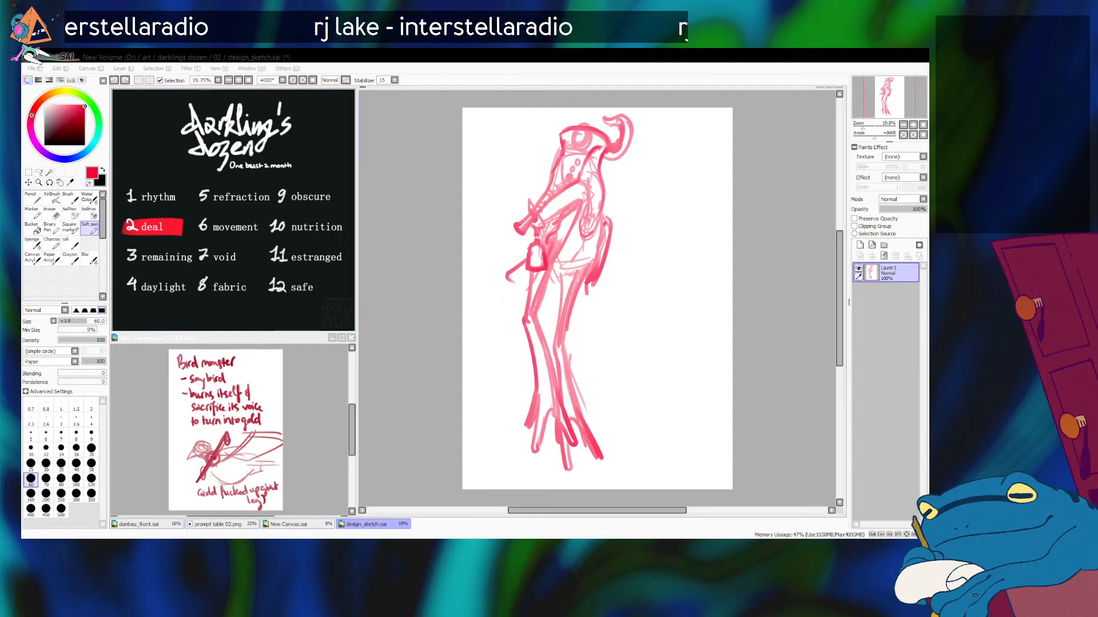
{"action": "key", "text": "alt+Tab"}
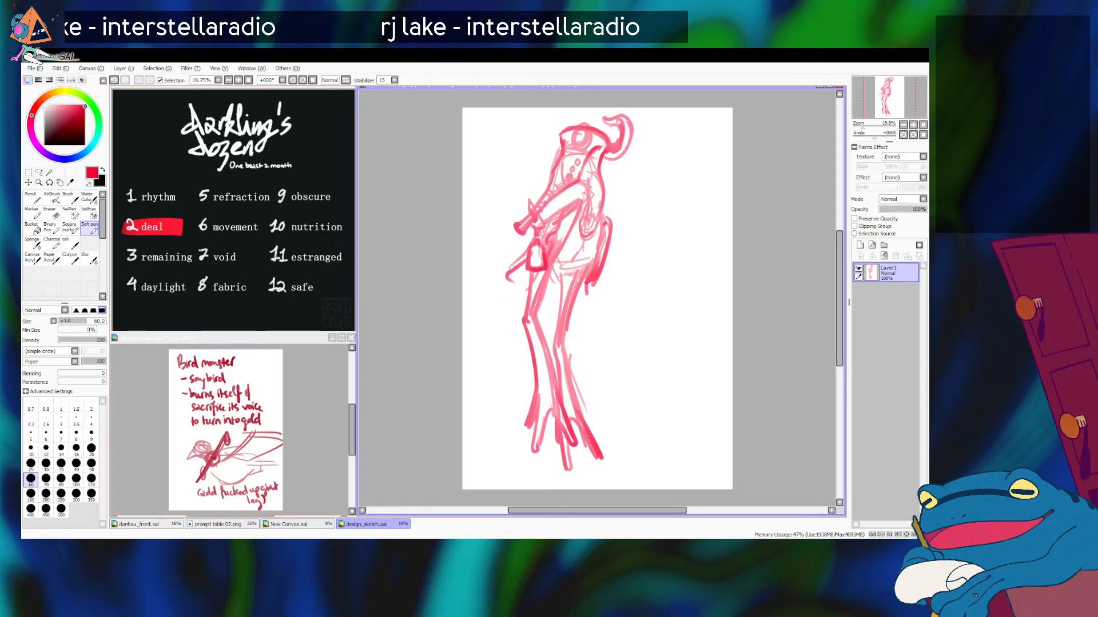
Step: Sketch a feathered skirt around the hips, with a pointed front tip and a curved hem across the thighs
{"action": "mouse_move", "coordinate": [530, 247]}
{"action": "left_mouse_down"}
{"action": "mouse_move", "coordinate": [499, 278]}
{"action": "mouse_move", "coordinate": [520, 293]}
{"action": "left_mouse_up"}
{"action": "key", "text": "ctrl+z"}
{"action": "mouse_move", "coordinate": [533, 232]}
{"action": "left_mouse_down"}
{"action": "mouse_move", "coordinate": [499, 278]}
{"action": "mouse_move", "coordinate": [566, 303]}
{"action": "mouse_move", "coordinate": [604, 293]}
{"action": "mouse_move", "coordinate": [595, 280]}
{"action": "left_mouse_up"}
{"action": "key", "text": "ctrl+z"}
{"action": "key", "text": "ctrl+z"}
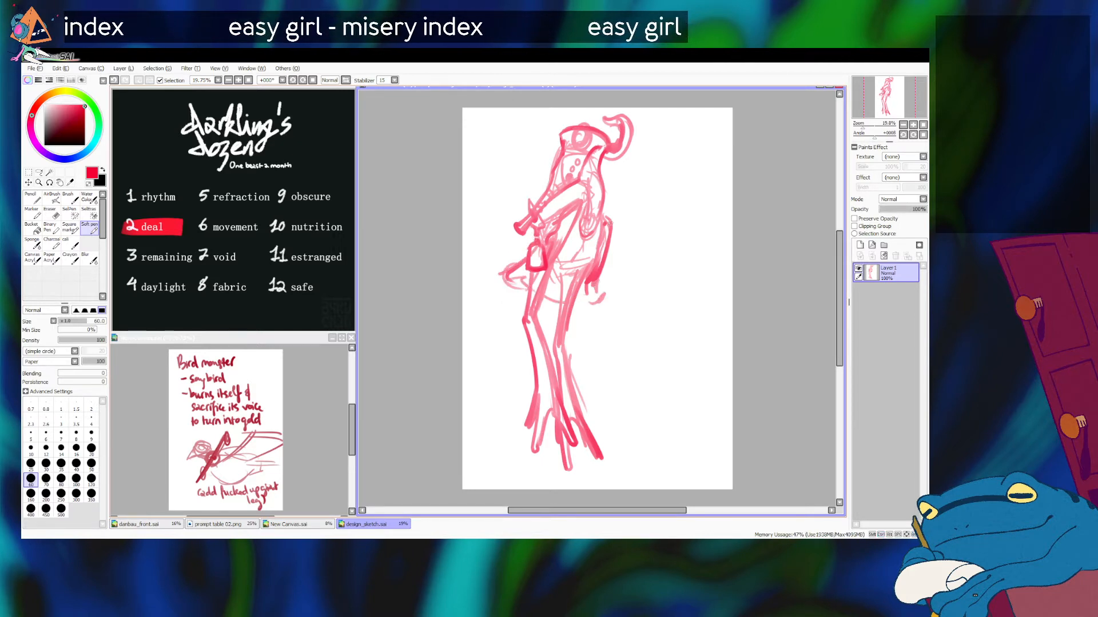
{"action": "mouse_move", "coordinate": [496, 275]}
{"action": "left_mouse_down"}
{"action": "mouse_move", "coordinate": [572, 292]}
{"action": "mouse_move", "coordinate": [600, 281]}
{"action": "left_mouse_up"}
{"action": "left_click_drag", "start_coordinate": [576, 210], "coordinate": [548, 262]}
{"action": "key", "text": "ctrl+z"}
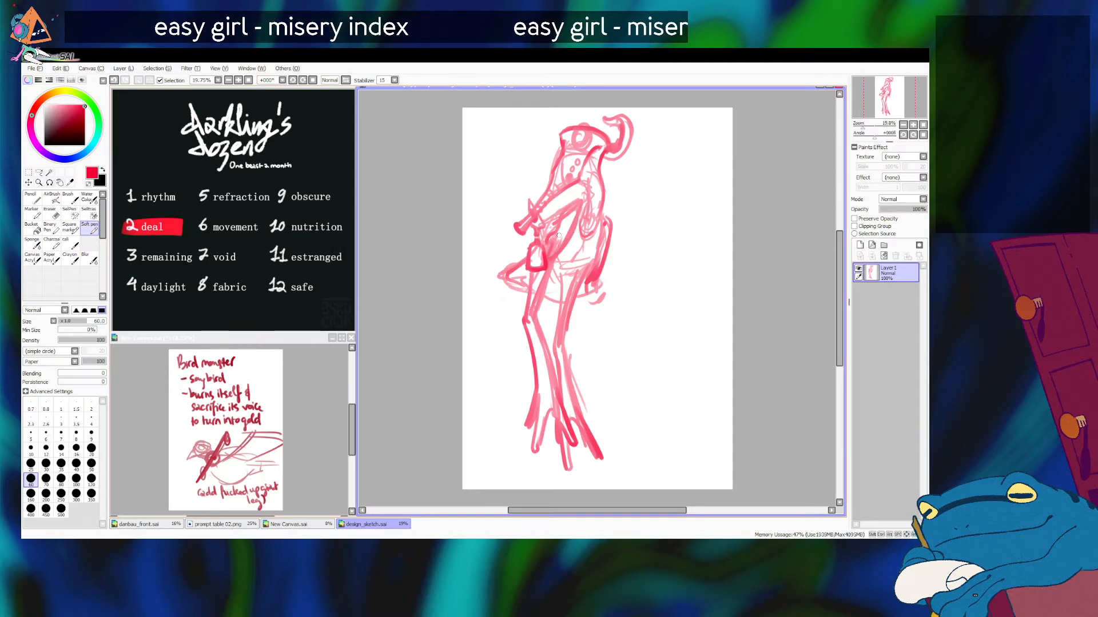
Step: Shade the chest beneath the beak and add wavy feathers to the front of the skirt
{"action": "left_click_drag", "start_coordinate": [571, 223], "coordinate": [562, 241]}
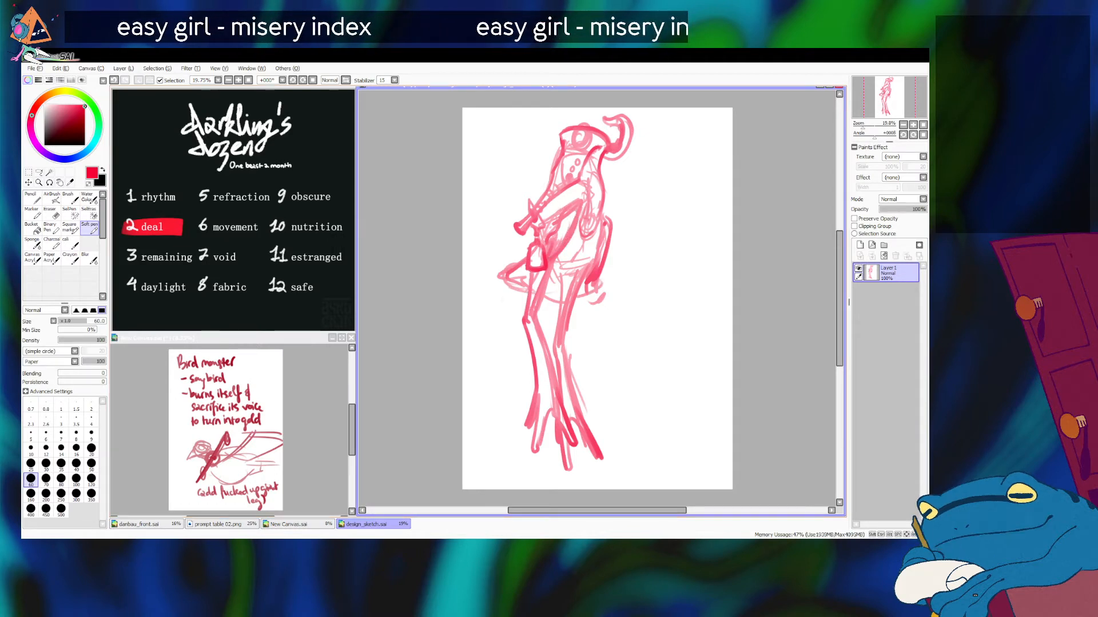
{"action": "mouse_move", "coordinate": [572, 204]}
{"action": "left_mouse_down"}
{"action": "mouse_move", "coordinate": [566, 236]}
{"action": "mouse_move", "coordinate": [570, 212]}
{"action": "mouse_move", "coordinate": [553, 261]}
{"action": "left_mouse_up"}
{"action": "key", "text": "ctrl+z"}
{"action": "mouse_move", "coordinate": [572, 215]}
{"action": "left_mouse_down"}
{"action": "mouse_move", "coordinate": [559, 243]}
{"action": "mouse_move", "coordinate": [563, 219]}
{"action": "mouse_move", "coordinate": [498, 273]}
{"action": "mouse_move", "coordinate": [506, 250]}
{"action": "mouse_move", "coordinate": [515, 259]}
{"action": "mouse_move", "coordinate": [497, 271]}
{"action": "mouse_move", "coordinate": [492, 260]}
{"action": "mouse_move", "coordinate": [503, 283]}
{"action": "mouse_move", "coordinate": [528, 290]}
{"action": "mouse_move", "coordinate": [512, 301]}
{"action": "mouse_move", "coordinate": [595, 293]}
{"action": "left_mouse_up"}
{"action": "key", "text": "ctrl+z"}
Step: Try to add ragged feather strokes along the back edge of the folded wing
{"action": "key", "text": "ctrl+z"}
{"action": "key", "text": "ctrl+z"}
{"action": "key", "text": "ctrl+z"}
{"action": "left_click_drag", "start_coordinate": [607, 232], "coordinate": [599, 289]}
{"action": "left_click_drag", "start_coordinate": [599, 258], "coordinate": [600, 287]}
{"action": "mouse_move", "coordinate": [608, 251]}
{"action": "left_mouse_down"}
{"action": "mouse_move", "coordinate": [611, 275]}
{"action": "mouse_move", "coordinate": [615, 256]}
{"action": "mouse_move", "coordinate": [606, 266]}
{"action": "left_mouse_up"}
{"action": "key", "text": "ctrl+z"}
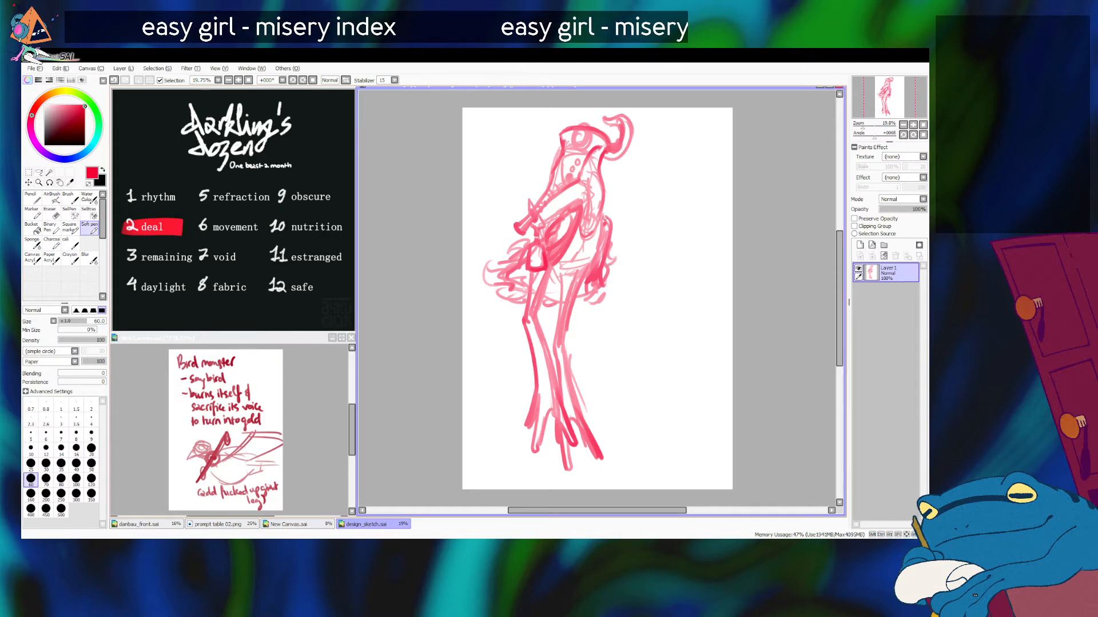
{"action": "left_click_drag", "start_coordinate": [601, 213], "coordinate": [598, 232]}
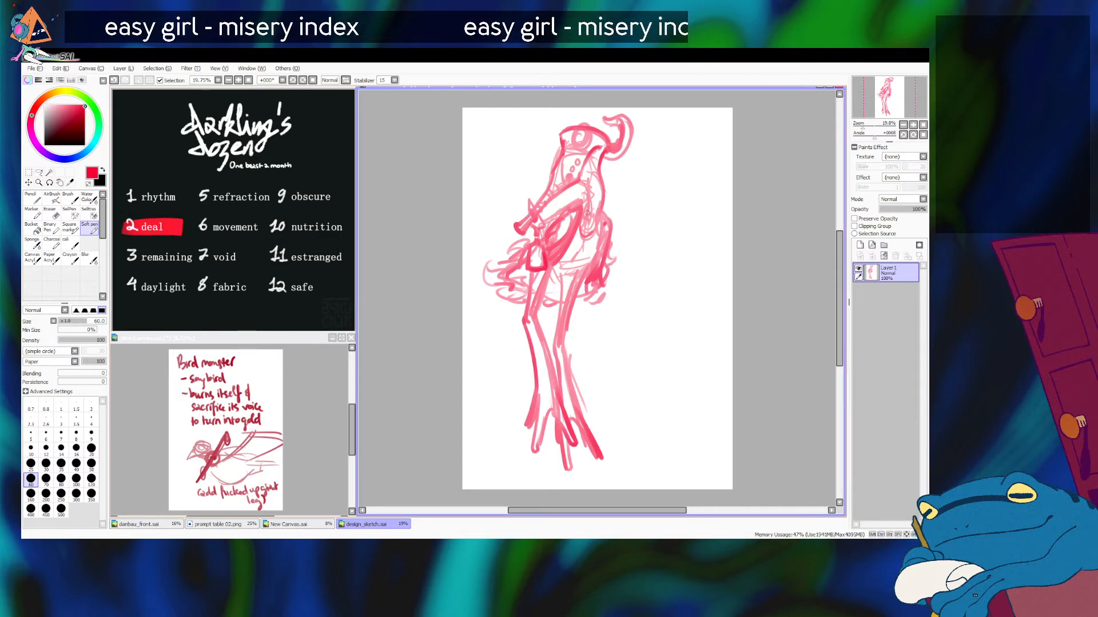
{"action": "key", "text": "ctrl+z"}
{"action": "key", "text": "ctrl+z"}
{"action": "key", "text": "ctrl+z"}
{"action": "key", "text": "ctrl+z"}
{"action": "key", "text": "ctrl+z"}
{"action": "key", "text": "ctrl+z"}
{"action": "key", "text": "ctrl+z"}
{"action": "key", "text": "ctrl+z"}
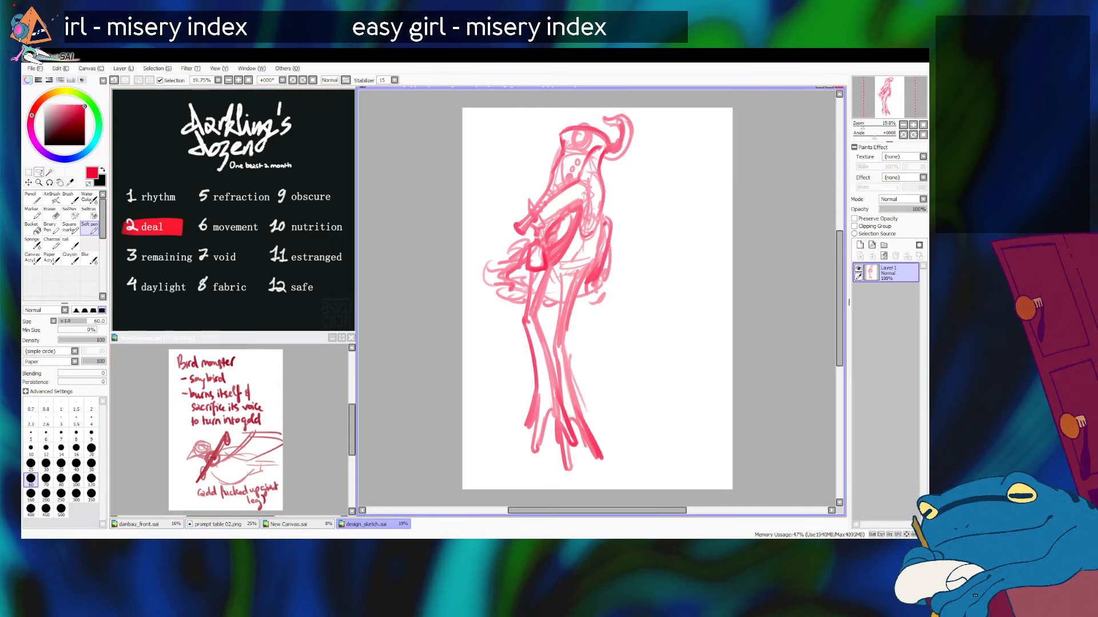
Step: Transform the bird figure, moving it slightly left and down on the canvas and enlarging it marginally
{"action": "key", "text": "ctrl+t"}
{"action": "left_click_drag", "start_coordinate": [634, 113], "coordinate": [626, 133]}
{"action": "left_click_drag", "start_coordinate": [578, 246], "coordinate": [568, 241]}
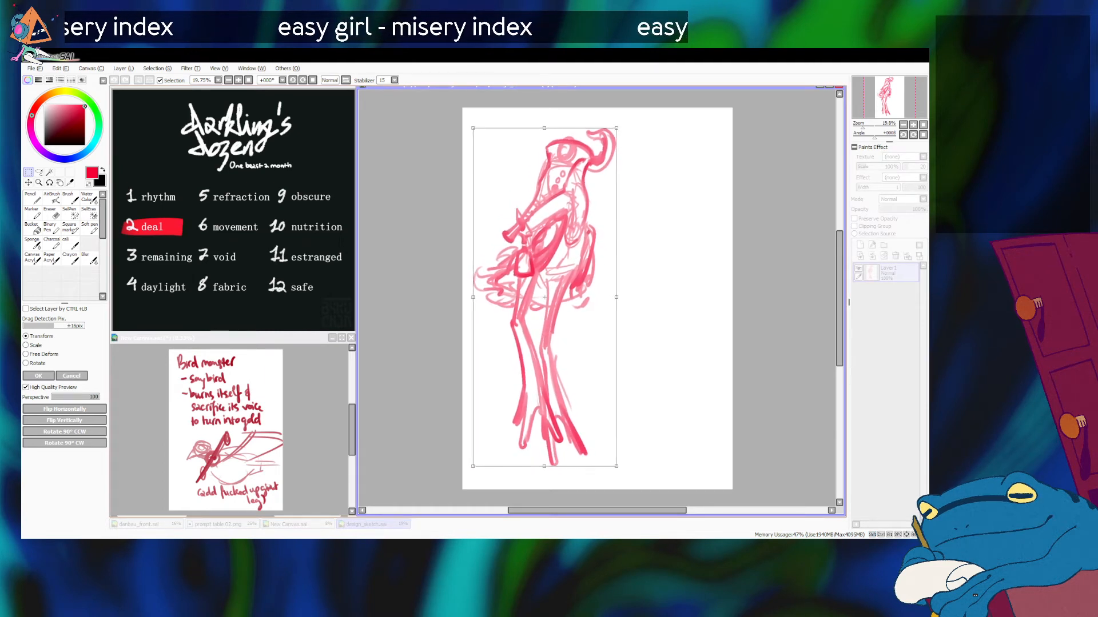
{"action": "left_click_drag", "start_coordinate": [617, 128], "coordinate": [618, 127]}
{"action": "left_click_drag", "start_coordinate": [473, 466], "coordinate": [474, 468]}
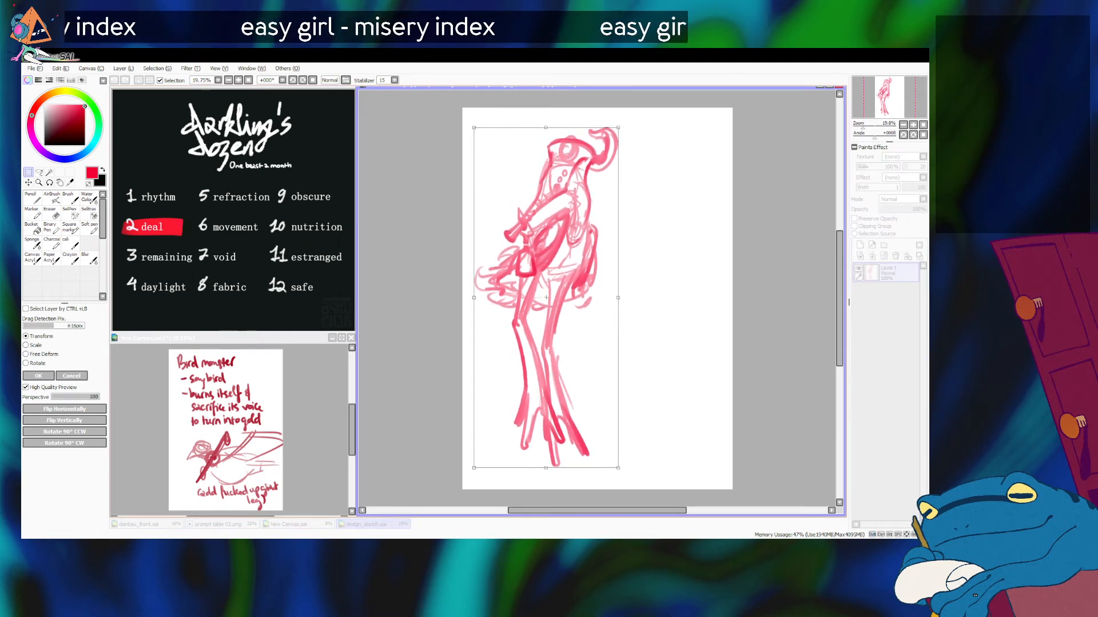
{"action": "key", "text": "Return"}
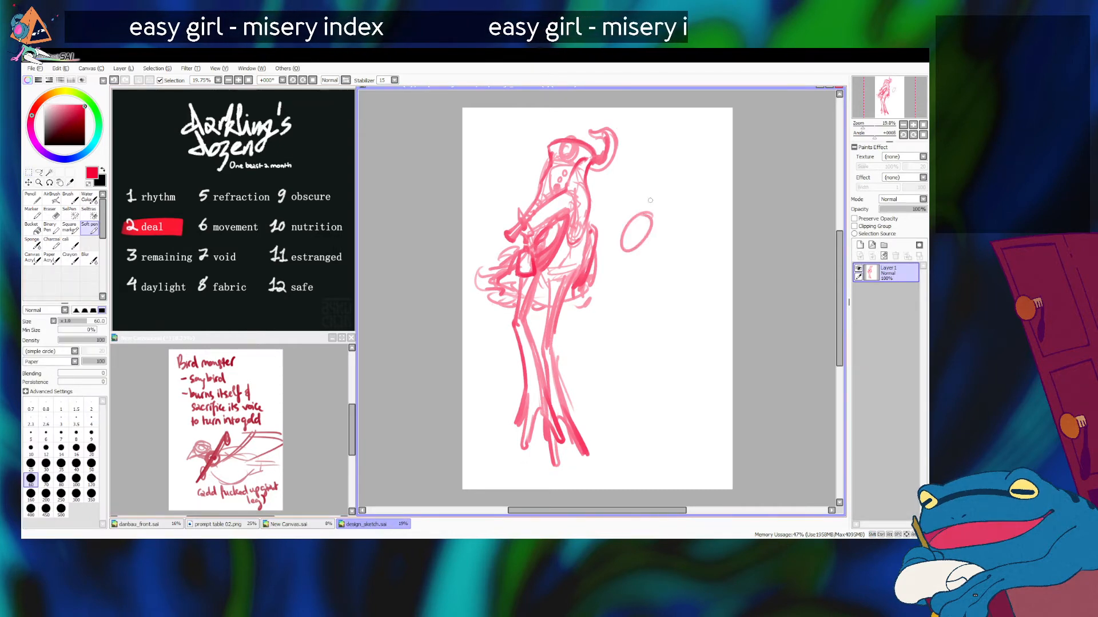
{"action": "left_click_drag", "start_coordinate": [620, 234], "coordinate": [648, 182]}
{"action": "key", "text": "ctrl+z"}
{"action": "key", "text": "ctrl+z"}
{"action": "key", "text": "ctrl+z"}
{"action": "key", "text": "ctrl+z"}
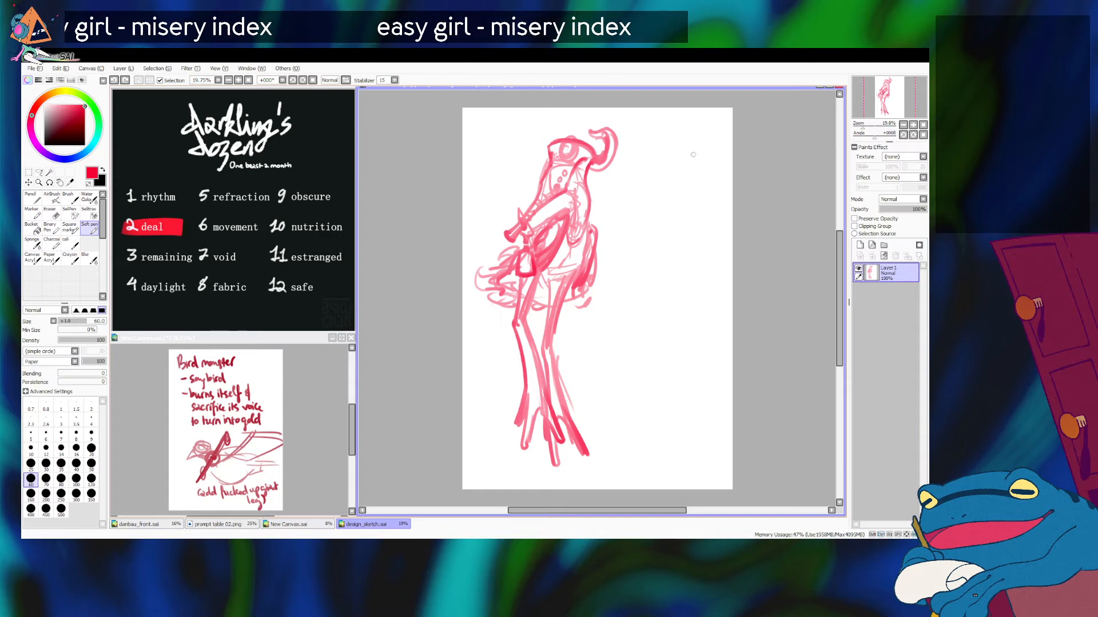
{"action": "left_click_drag", "start_coordinate": [672, 146], "coordinate": [648, 182]}
{"action": "key", "text": "ctrl+z"}
{"action": "key", "text": "ctrl+z"}
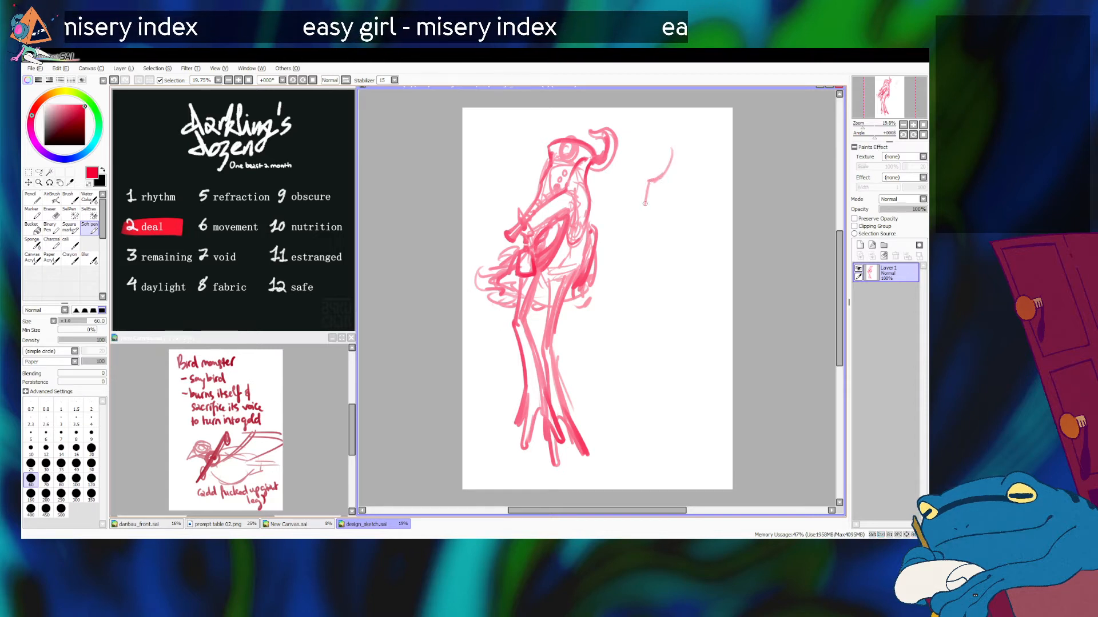
{"action": "key", "text": "ctrl+z"}
{"action": "mouse_move", "coordinate": [684, 180]}
{"action": "left_mouse_down"}
{"action": "mouse_move", "coordinate": [644, 179]}
{"action": "mouse_move", "coordinate": [645, 216]}
{"action": "mouse_move", "coordinate": [679, 186]}
{"action": "mouse_move", "coordinate": [642, 211]}
{"action": "mouse_move", "coordinate": [645, 190]}
{"action": "mouse_move", "coordinate": [644, 205]}
{"action": "left_mouse_up"}
{"action": "key", "text": "ctrl+z"}
{"action": "key", "text": "ctrl+z"}
Step: Start a head close-up beside the figure with a rounded face panel and a diagonal line rising behind it
{"action": "key", "text": "ctrl+z"}
{"action": "key", "text": "ctrl+z"}
{"action": "left_click_drag", "start_coordinate": [648, 173], "coordinate": [684, 187]}
{"action": "left_click_drag", "start_coordinate": [651, 177], "coordinate": [681, 186]}
{"action": "mouse_move", "coordinate": [646, 210]}
{"action": "left_mouse_down"}
{"action": "mouse_move", "coordinate": [671, 204]}
{"action": "mouse_move", "coordinate": [662, 212]}
{"action": "left_mouse_up"}
{"action": "mouse_move", "coordinate": [639, 214]}
{"action": "left_mouse_down"}
{"action": "mouse_move", "coordinate": [666, 215]}
{"action": "mouse_move", "coordinate": [695, 185]}
{"action": "left_mouse_up"}
{"action": "key", "text": "ctrl+z"}
{"action": "key", "text": "ctrl+z"}
{"action": "key", "text": "ctrl+z"}
{"action": "left_click_drag", "start_coordinate": [637, 212], "coordinate": [710, 162]}
{"action": "key", "text": "ctrl+z"}
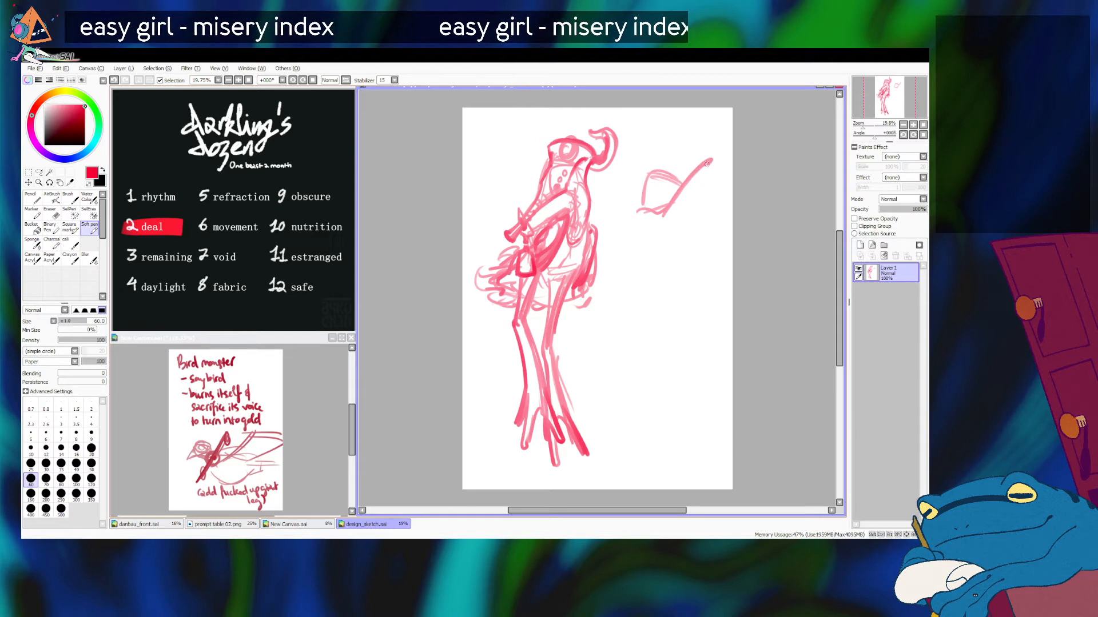
{"action": "mouse_move", "coordinate": [641, 211]}
{"action": "left_mouse_down"}
{"action": "mouse_move", "coordinate": [619, 232]}
{"action": "mouse_move", "coordinate": [646, 218]}
{"action": "mouse_move", "coordinate": [684, 235]}
{"action": "left_mouse_up"}
{"action": "key", "text": "ctrl+z"}
Step: Draw the upper outline of the close-up head, sloping from the crown down to the pointed beak tip
{"action": "mouse_move", "coordinate": [642, 163]}
{"action": "left_mouse_down"}
{"action": "mouse_move", "coordinate": [626, 209]}
{"action": "mouse_move", "coordinate": [623, 195]}
{"action": "left_mouse_up"}
{"action": "key", "text": "ctrl+z"}
{"action": "key", "text": "ctrl+z"}
{"action": "mouse_move", "coordinate": [661, 158]}
{"action": "left_mouse_down"}
{"action": "mouse_move", "coordinate": [632, 180]}
{"action": "mouse_move", "coordinate": [614, 224]}
{"action": "left_mouse_up"}
{"action": "mouse_move", "coordinate": [633, 183]}
{"action": "left_mouse_down"}
{"action": "mouse_move", "coordinate": [607, 236]}
{"action": "mouse_move", "coordinate": [641, 172]}
{"action": "mouse_move", "coordinate": [673, 155]}
{"action": "left_mouse_up"}
{"action": "key", "text": "ctrl+z"}
{"action": "mouse_move", "coordinate": [645, 174]}
{"action": "left_mouse_down"}
{"action": "mouse_move", "coordinate": [683, 152]}
{"action": "mouse_move", "coordinate": [674, 159]}
{"action": "left_mouse_up"}
Step: Extend the hood up behind the close-up head and sketch its narrow neck with an angular, curling plume at the end
{"action": "key", "text": "ctrl+z"}
{"action": "key", "text": "ctrl+z"}
{"action": "mouse_move", "coordinate": [663, 161]}
{"action": "left_mouse_down"}
{"action": "mouse_move", "coordinate": [695, 128]}
{"action": "mouse_move", "coordinate": [662, 156]}
{"action": "mouse_move", "coordinate": [707, 123]}
{"action": "left_mouse_up"}
{"action": "key", "text": "ctrl+z"}
Step: Add a stroke to the plume's hooked tip and darken the lower edge of the beak
{"action": "key", "text": "ctrl+z"}
{"action": "key", "text": "ctrl+z"}
{"action": "key", "text": "ctrl+z"}
{"action": "mouse_move", "coordinate": [677, 158]}
{"action": "left_mouse_down"}
{"action": "mouse_move", "coordinate": [714, 137]}
{"action": "mouse_move", "coordinate": [690, 151]}
{"action": "mouse_move", "coordinate": [704, 135]}
{"action": "left_mouse_up"}
{"action": "key", "text": "ctrl+z"}
{"action": "key", "text": "ctrl+z"}
{"action": "left_click_drag", "start_coordinate": [684, 181], "coordinate": [722, 150]}
{"action": "mouse_move", "coordinate": [716, 124]}
{"action": "left_mouse_down"}
{"action": "mouse_move", "coordinate": [720, 149]}
{"action": "mouse_move", "coordinate": [706, 154]}
{"action": "mouse_move", "coordinate": [717, 148]}
{"action": "mouse_move", "coordinate": [711, 120]}
{"action": "mouse_move", "coordinate": [698, 140]}
{"action": "mouse_move", "coordinate": [699, 121]}
{"action": "mouse_move", "coordinate": [681, 139]}
{"action": "mouse_move", "coordinate": [703, 130]}
{"action": "mouse_move", "coordinate": [686, 127]}
{"action": "mouse_move", "coordinate": [682, 146]}
{"action": "mouse_move", "coordinate": [697, 127]}
{"action": "mouse_move", "coordinate": [683, 146]}
{"action": "mouse_move", "coordinate": [687, 124]}
{"action": "mouse_move", "coordinate": [701, 129]}
{"action": "mouse_move", "coordinate": [689, 133]}
{"action": "mouse_move", "coordinate": [691, 120]}
{"action": "mouse_move", "coordinate": [685, 138]}
{"action": "mouse_move", "coordinate": [682, 125]}
{"action": "mouse_move", "coordinate": [703, 129]}
{"action": "mouse_move", "coordinate": [682, 122]}
{"action": "mouse_move", "coordinate": [681, 147]}
{"action": "mouse_move", "coordinate": [714, 142]}
{"action": "mouse_move", "coordinate": [703, 123]}
{"action": "mouse_move", "coordinate": [682, 142]}
{"action": "mouse_move", "coordinate": [705, 129]}
{"action": "mouse_move", "coordinate": [685, 126]}
{"action": "mouse_move", "coordinate": [685, 140]}
{"action": "mouse_move", "coordinate": [686, 125]}
{"action": "mouse_move", "coordinate": [678, 131]}
{"action": "mouse_move", "coordinate": [696, 145]}
{"action": "mouse_move", "coordinate": [683, 119]}
{"action": "mouse_move", "coordinate": [688, 143]}
{"action": "mouse_move", "coordinate": [727, 175]}
{"action": "left_mouse_up"}
{"action": "key", "text": "ctrl+z"}
{"action": "key", "text": "ctrl+z"}
{"action": "key", "text": "ctrl+z"}
{"action": "key", "text": "ctrl+z"}
{"action": "key", "text": "ctrl+z"}
{"action": "key", "text": "ctrl+z"}
{"action": "key", "text": "ctrl+z"}
{"action": "key", "text": "ctrl+z"}
{"action": "key", "text": "ctrl+z"}
{"action": "key", "text": "ctrl+z"}
{"action": "key", "text": "ctrl+z"}
{"action": "key", "text": "ctrl+z"}
{"action": "key", "text": "ctrl+z"}
{"action": "left_click_drag", "start_coordinate": [716, 151], "coordinate": [727, 165]}
{"action": "left_click_drag", "start_coordinate": [612, 239], "coordinate": [653, 219]}
{"action": "left_click_drag", "start_coordinate": [608, 239], "coordinate": [659, 220]}
{"action": "key", "text": "ctrl+z"}
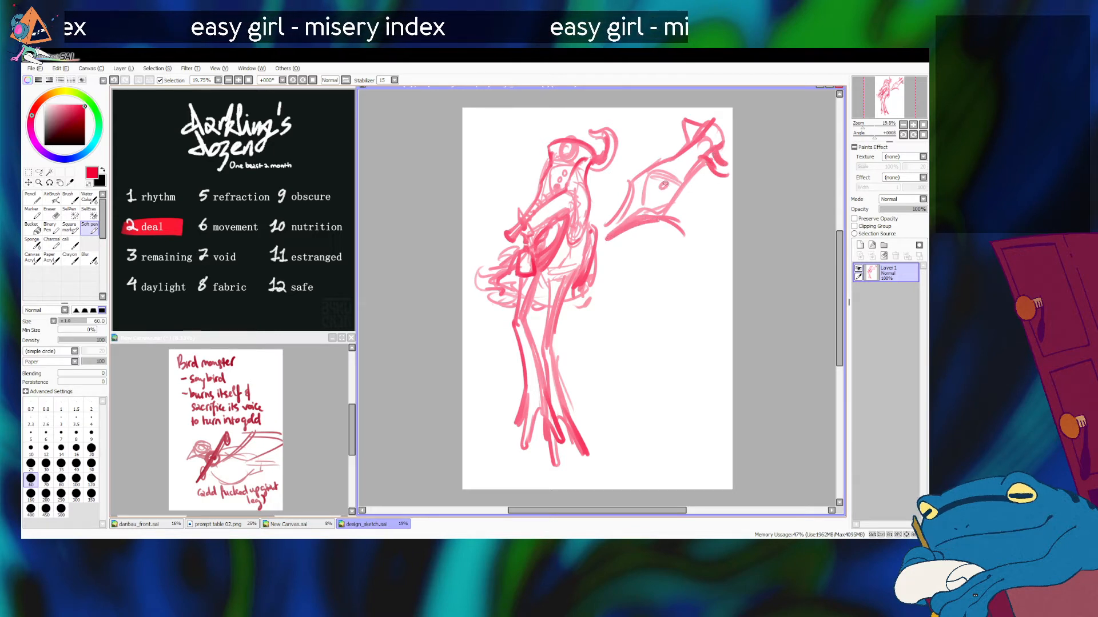
Step: Add small round spots to the face panel of the close-up head
{"action": "mouse_move", "coordinate": [655, 195]}
{"action": "left_mouse_down"}
{"action": "mouse_move", "coordinate": [650, 204]}
{"action": "mouse_move", "coordinate": [670, 189]}
{"action": "mouse_move", "coordinate": [650, 203]}
{"action": "mouse_move", "coordinate": [685, 222]}
{"action": "left_mouse_up"}
{"action": "key", "text": "ctrl+z"}
Step: Draw two long curved lines down from the close-up head for the front and back of the neck
{"action": "key", "text": "ctrl+z"}
{"action": "key", "text": "ctrl+z"}
{"action": "key", "text": "ctrl+z"}
{"action": "key", "text": "ctrl+z"}
{"action": "mouse_move", "coordinate": [707, 164]}
{"action": "left_mouse_down"}
{"action": "mouse_move", "coordinate": [687, 208]}
{"action": "mouse_move", "coordinate": [715, 268]}
{"action": "left_mouse_up"}
{"action": "key", "text": "ctrl+z"}
{"action": "mouse_move", "coordinate": [675, 222]}
{"action": "left_mouse_down"}
{"action": "mouse_move", "coordinate": [687, 301]}
{"action": "mouse_move", "coordinate": [687, 290]}
{"action": "left_mouse_up"}
{"action": "left_click_drag", "start_coordinate": [693, 194], "coordinate": [712, 283]}
{"action": "left_click_drag", "start_coordinate": [701, 213], "coordinate": [716, 280]}
{"action": "left_click_drag", "start_coordinate": [681, 234], "coordinate": [692, 260]}
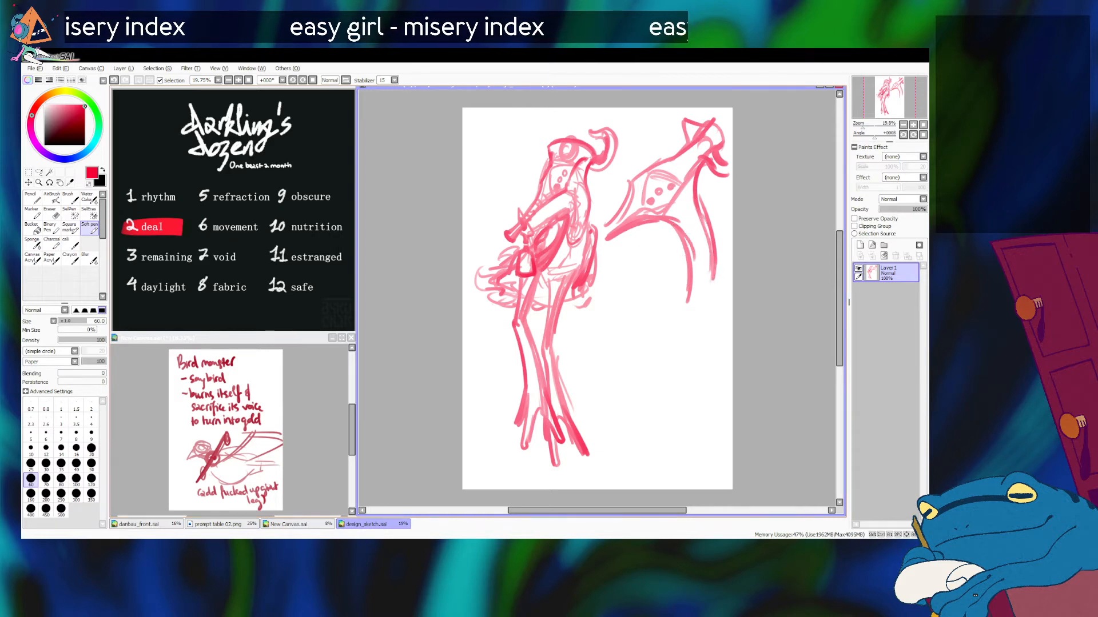
Step: Switch from SAI to another application window
{"action": "key", "text": "alt+Tab"}
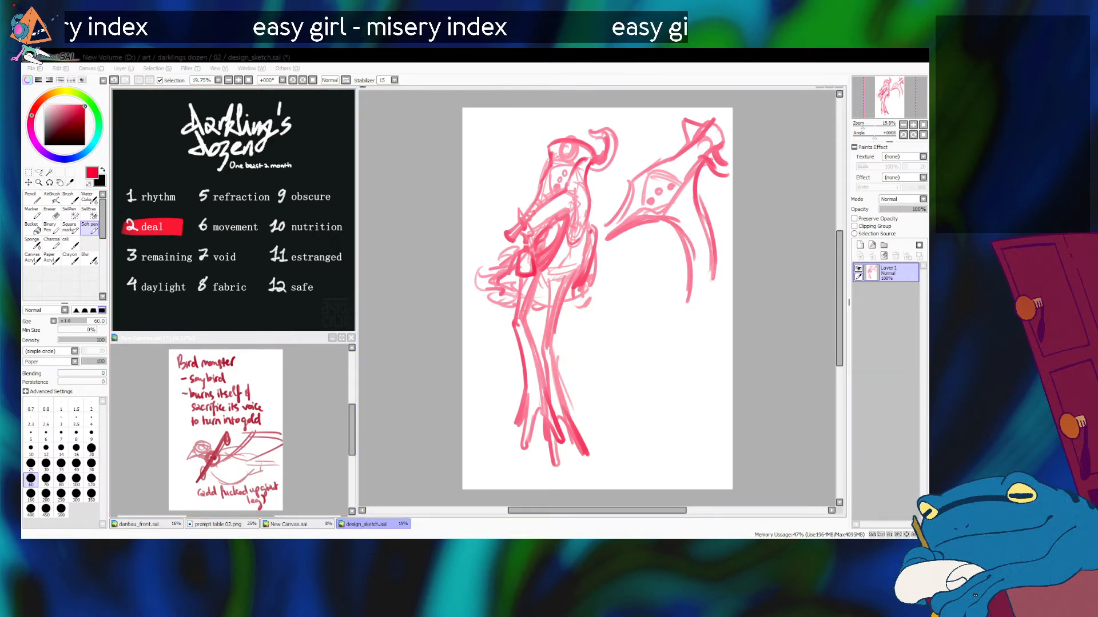
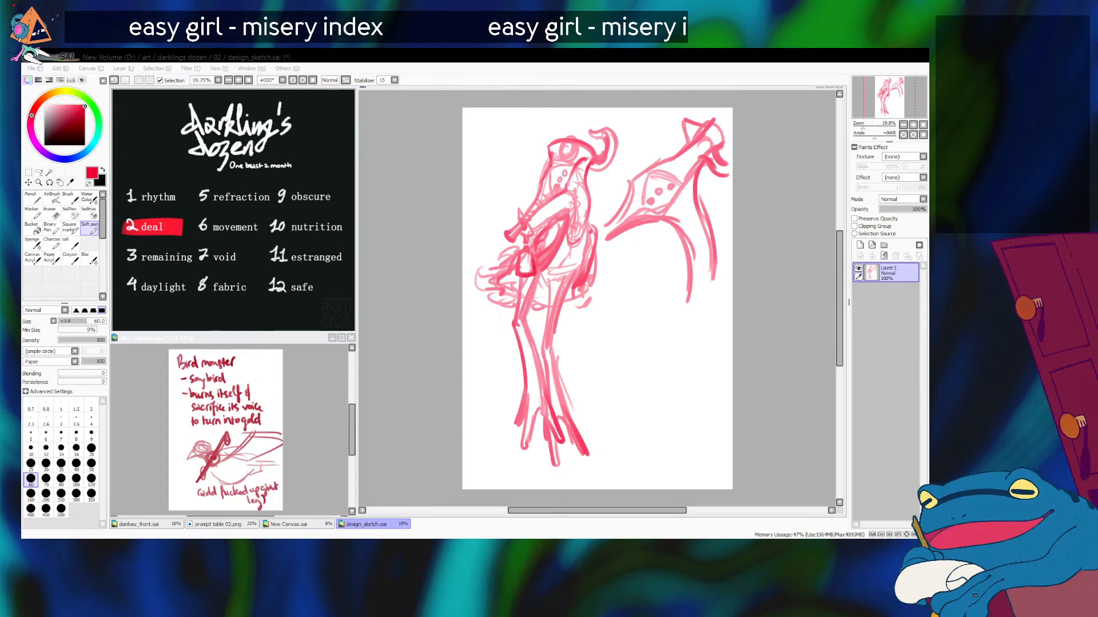
Step: Return to SAI, darken the throat curve beneath the close-up head, and extend the neck downward with ragged feather strokes
{"action": "key", "text": "alt+Tab"}
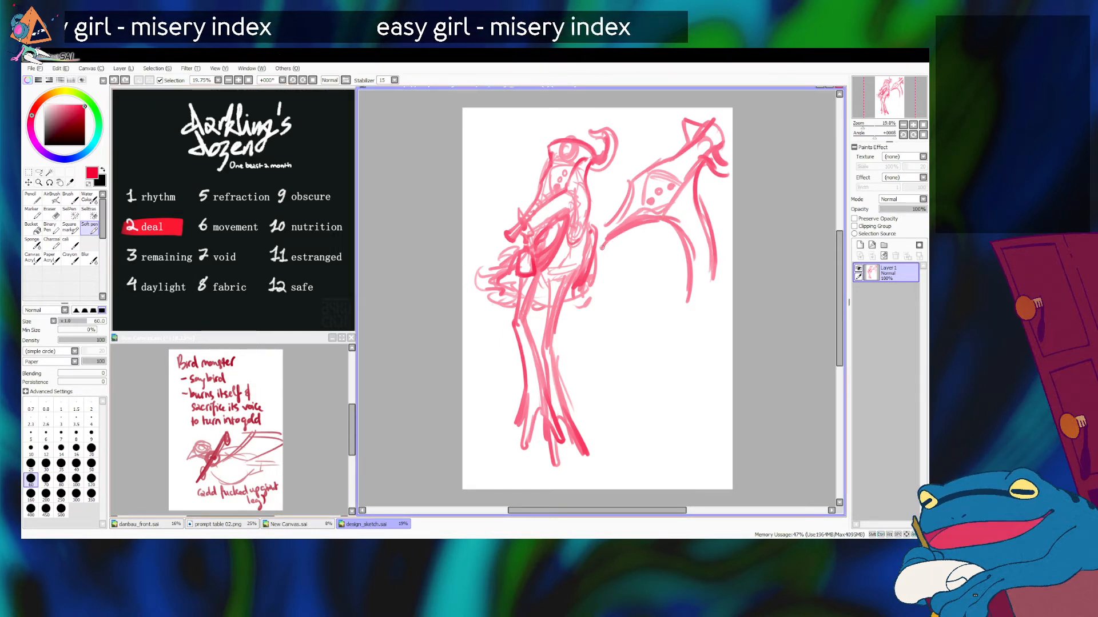
{"action": "left_click_drag", "start_coordinate": [603, 250], "coordinate": [657, 219]}
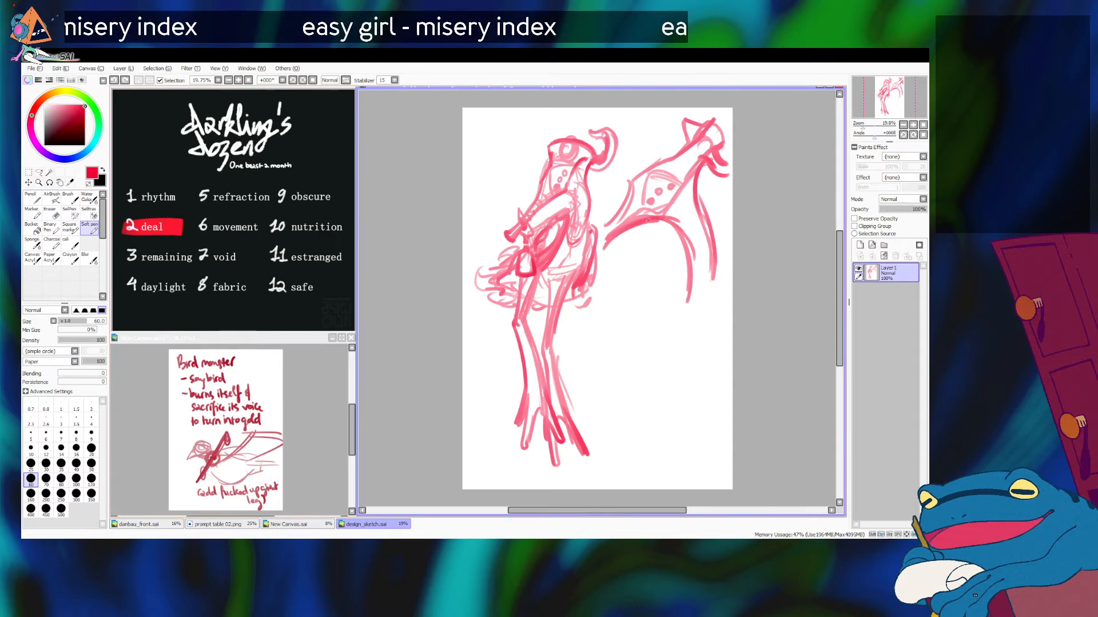
{"action": "mouse_move", "coordinate": [646, 218]}
{"action": "left_mouse_down"}
{"action": "mouse_move", "coordinate": [703, 252]}
{"action": "mouse_move", "coordinate": [701, 230]}
{"action": "mouse_move", "coordinate": [712, 274]}
{"action": "left_mouse_up"}
{"action": "mouse_move", "coordinate": [681, 235]}
{"action": "left_mouse_down"}
{"action": "mouse_move", "coordinate": [703, 309]}
{"action": "mouse_move", "coordinate": [711, 278]}
{"action": "mouse_move", "coordinate": [694, 303]}
{"action": "mouse_move", "coordinate": [710, 280]}
{"action": "mouse_move", "coordinate": [706, 327]}
{"action": "mouse_move", "coordinate": [689, 293]}
{"action": "mouse_move", "coordinate": [681, 323]}
{"action": "left_mouse_up"}
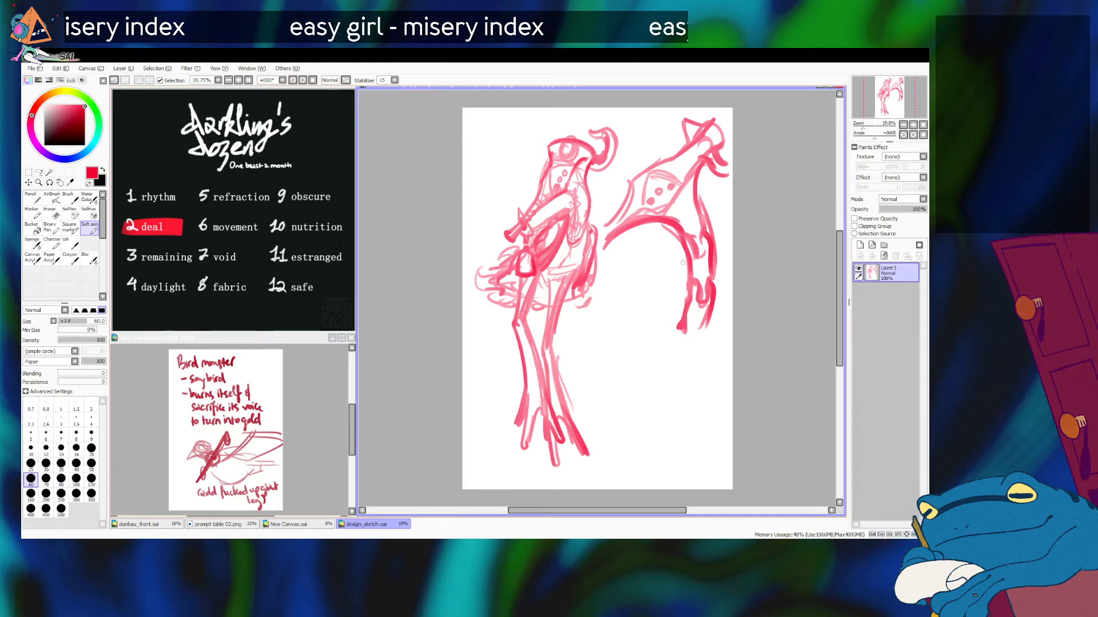
{"action": "left_click_drag", "start_coordinate": [670, 225], "coordinate": [685, 319]}
{"action": "mouse_move", "coordinate": [686, 273]}
{"action": "left_mouse_down"}
{"action": "mouse_move", "coordinate": [675, 305]}
{"action": "mouse_move", "coordinate": [597, 337]}
{"action": "mouse_move", "coordinate": [603, 358]}
{"action": "mouse_move", "coordinate": [649, 343]}
{"action": "mouse_move", "coordinate": [680, 359]}
{"action": "left_mouse_up"}
{"action": "key", "text": "ctrl+z"}
Step: Sketch the curved outline of a fan-shaped wing below the close-up neck
{"action": "mouse_move", "coordinate": [599, 315]}
{"action": "left_mouse_down"}
{"action": "mouse_move", "coordinate": [667, 349]}
{"action": "mouse_move", "coordinate": [661, 359]}
{"action": "mouse_move", "coordinate": [684, 372]}
{"action": "left_mouse_up"}
{"action": "left_click_drag", "start_coordinate": [623, 331], "coordinate": [684, 366]}
{"action": "mouse_move", "coordinate": [607, 313]}
{"action": "left_mouse_down"}
{"action": "mouse_move", "coordinate": [682, 358]}
{"action": "mouse_move", "coordinate": [653, 340]}
{"action": "mouse_move", "coordinate": [610, 363]}
{"action": "mouse_move", "coordinate": [611, 396]}
{"action": "mouse_move", "coordinate": [652, 422]}
{"action": "left_mouse_up"}
{"action": "key", "text": "ctrl+z"}
{"action": "key", "text": "ctrl+z"}
{"action": "key", "text": "ctrl+z"}
{"action": "mouse_move", "coordinate": [597, 387]}
{"action": "left_mouse_down"}
{"action": "mouse_move", "coordinate": [680, 411]}
{"action": "mouse_move", "coordinate": [706, 400]}
{"action": "left_mouse_up"}
{"action": "left_click_drag", "start_coordinate": [598, 326], "coordinate": [602, 403]}
{"action": "left_click_drag", "start_coordinate": [614, 412], "coordinate": [668, 424]}
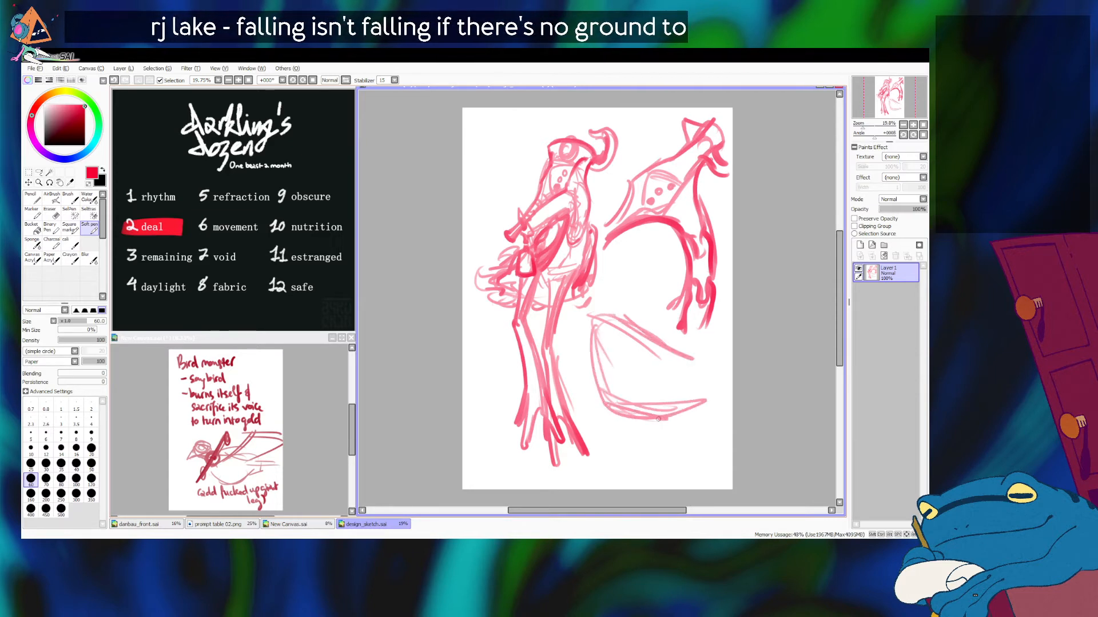
Step: Reinforce the wing's upper and lower edges and add long curved feather lines inside it
{"action": "left_click_drag", "start_coordinate": [703, 391], "coordinate": [638, 400]}
{"action": "left_click_drag", "start_coordinate": [649, 420], "coordinate": [672, 453]}
{"action": "key", "text": "ctrl+z"}
{"action": "mouse_move", "coordinate": [693, 383]}
{"action": "left_mouse_down"}
{"action": "mouse_move", "coordinate": [649, 402]}
{"action": "mouse_move", "coordinate": [667, 430]}
{"action": "left_mouse_up"}
{"action": "left_click_drag", "start_coordinate": [605, 317], "coordinate": [689, 360]}
{"action": "left_click_drag", "start_coordinate": [615, 345], "coordinate": [686, 370]}
{"action": "mouse_move", "coordinate": [598, 321]}
{"action": "left_mouse_down"}
{"action": "mouse_move", "coordinate": [613, 373]}
{"action": "mouse_move", "coordinate": [645, 406]}
{"action": "left_mouse_up"}
{"action": "left_click_drag", "start_coordinate": [621, 342], "coordinate": [651, 403]}
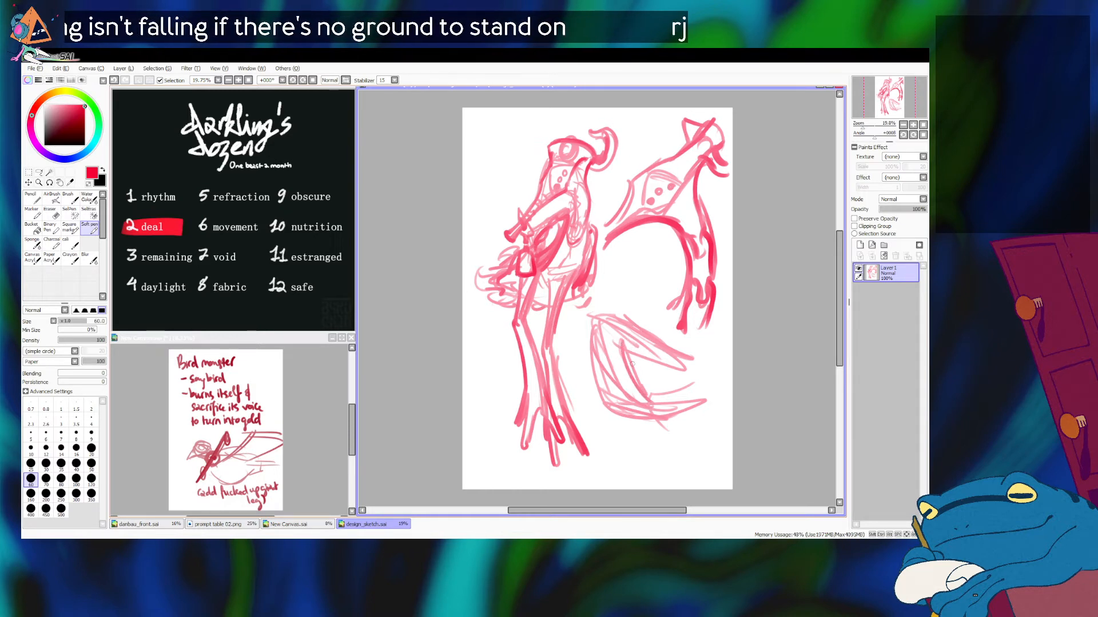
Step: Add short scalloped feathers across the middle of the wing and try heavier strokes along its top edge
{"action": "mouse_move", "coordinate": [611, 356]}
{"action": "left_mouse_down"}
{"action": "mouse_move", "coordinate": [637, 392]}
{"action": "mouse_move", "coordinate": [635, 349]}
{"action": "mouse_move", "coordinate": [659, 379]}
{"action": "mouse_move", "coordinate": [643, 373]}
{"action": "mouse_move", "coordinate": [686, 396]}
{"action": "left_mouse_up"}
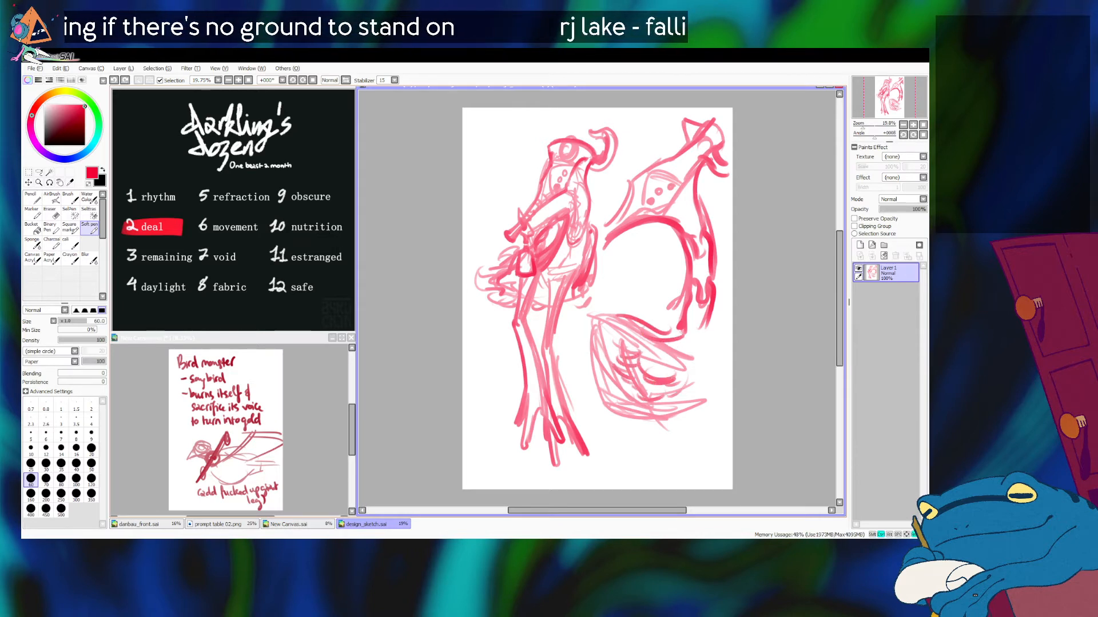
{"action": "key", "text": "ctrl+z"}
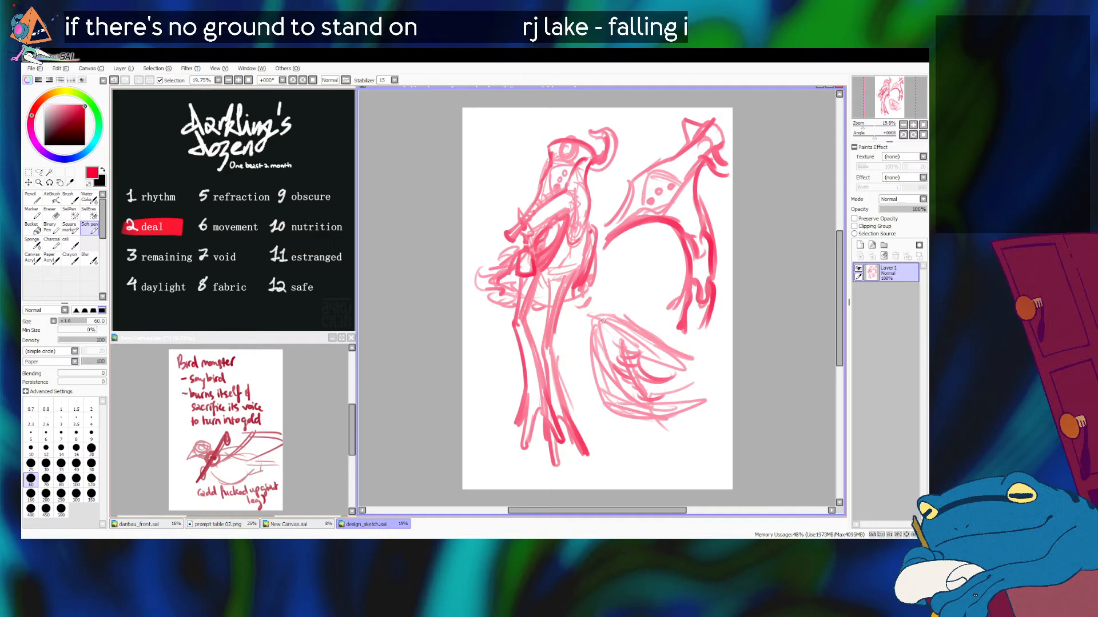
{"action": "left_click_drag", "start_coordinate": [634, 322], "coordinate": [685, 338]}
{"action": "key", "text": "ctrl+z"}
{"action": "mouse_move", "coordinate": [627, 319]}
{"action": "left_mouse_down"}
{"action": "mouse_move", "coordinate": [673, 342]}
{"action": "mouse_move", "coordinate": [656, 324]}
{"action": "mouse_move", "coordinate": [686, 332]}
{"action": "mouse_move", "coordinate": [651, 321]}
{"action": "mouse_move", "coordinate": [670, 312]}
{"action": "mouse_move", "coordinate": [640, 320]}
{"action": "mouse_move", "coordinate": [678, 326]}
{"action": "mouse_move", "coordinate": [653, 321]}
{"action": "mouse_move", "coordinate": [675, 321]}
{"action": "left_mouse_up"}
{"action": "key", "text": "ctrl+z"}
{"action": "key", "text": "ctrl+z"}
{"action": "key", "text": "ctrl+z"}
{"action": "key", "text": "ctrl+z"}
Step: Add rows of rounded feather tips along the wing's outer edge
{"action": "mouse_move", "coordinate": [665, 366]}
{"action": "left_mouse_down"}
{"action": "mouse_move", "coordinate": [694, 368]}
{"action": "mouse_move", "coordinate": [704, 391]}
{"action": "left_mouse_up"}
{"action": "left_click_drag", "start_coordinate": [678, 378], "coordinate": [709, 381]}
{"action": "mouse_move", "coordinate": [650, 336]}
{"action": "left_mouse_down"}
{"action": "mouse_move", "coordinate": [687, 355]}
{"action": "mouse_move", "coordinate": [714, 337]}
{"action": "left_mouse_up"}
{"action": "left_click_drag", "start_coordinate": [680, 360], "coordinate": [718, 350]}
{"action": "left_click_drag", "start_coordinate": [678, 394], "coordinate": [712, 411]}
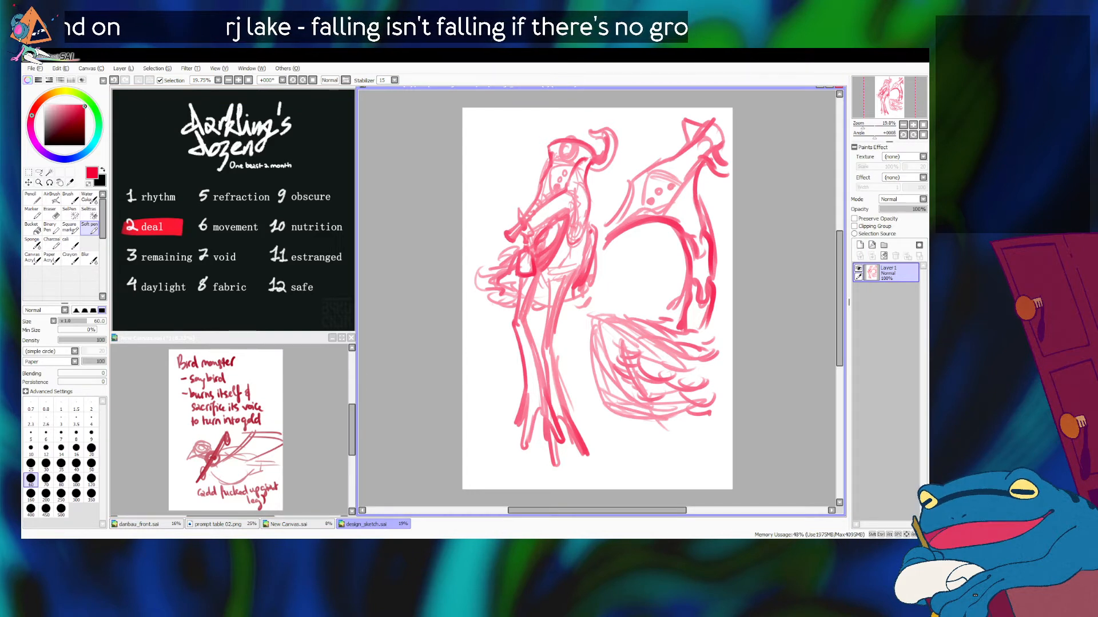
Step: Undo the layered feather strokes inside the wing and at its tips
{"action": "key", "text": "ctrl+z"}
{"action": "key", "text": "ctrl+z"}
{"action": "key", "text": "ctrl+z"}
{"action": "key", "text": "ctrl+z"}
{"action": "key", "text": "ctrl+z"}
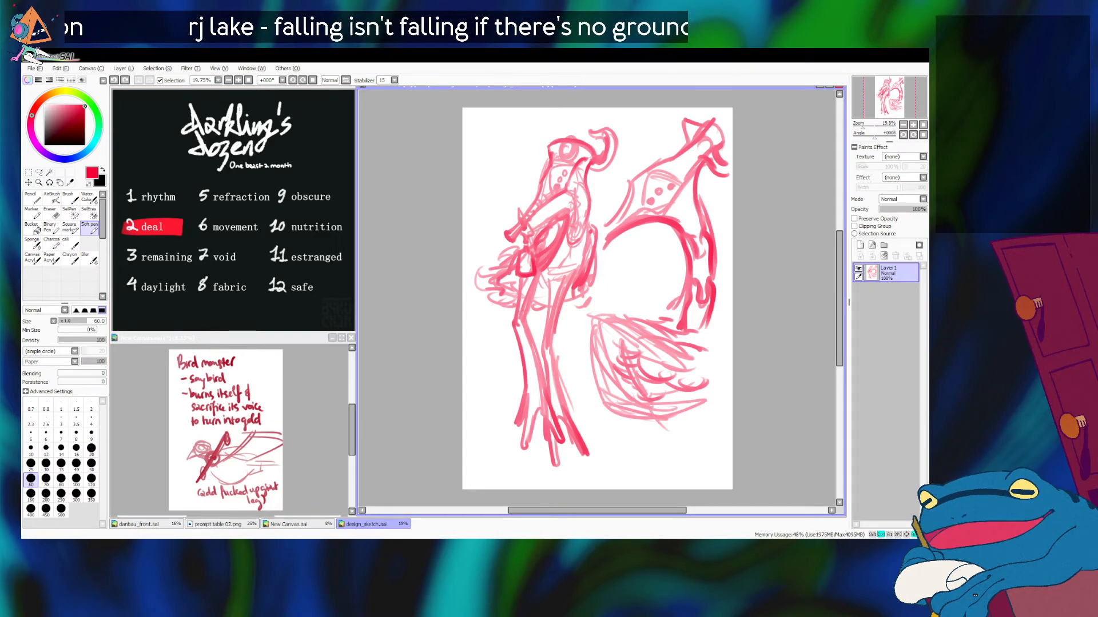
{"action": "key", "text": "ctrl+z"}
{"action": "key", "text": "ctrl+z"}
{"action": "key", "text": "ctrl+z"}
{"action": "key", "text": "ctrl+z"}
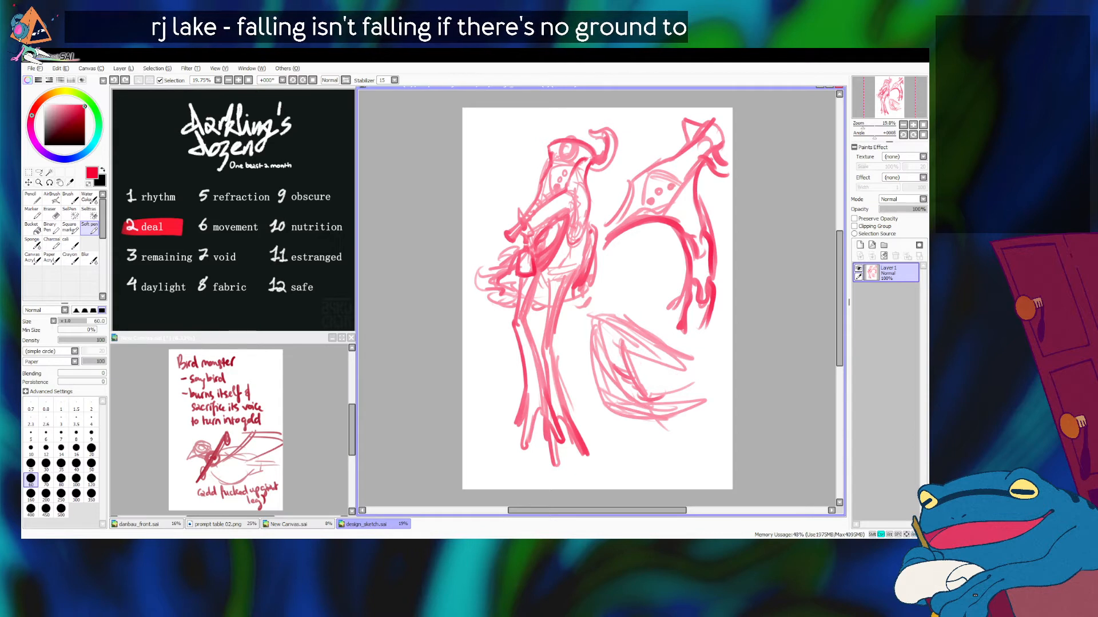
{"action": "key", "text": "ctrl+z"}
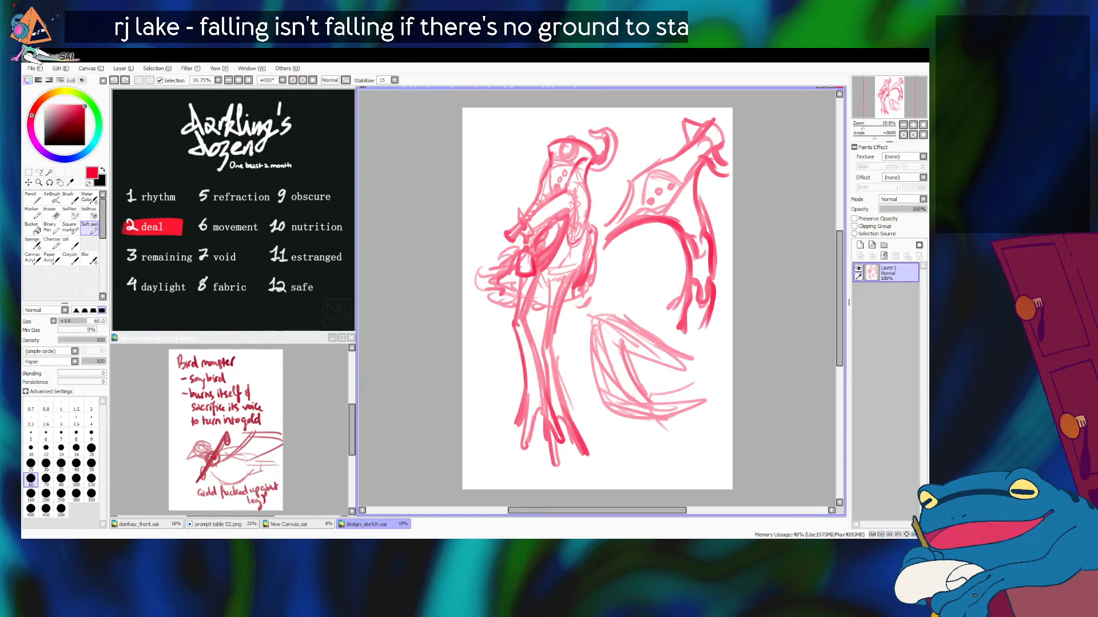
Step: Enlarge the brush to 250 and erase the whole wing sketch below the close-up neck
{"action": "key", "text": "bracketright"}
{"action": "key", "text": "bracketright"}
{"action": "key", "text": "bracketright"}
{"action": "key", "text": "bracketright"}
{"action": "key", "text": "bracketright"}
{"action": "key", "text": "bracketright"}
{"action": "key", "text": "bracketright"}
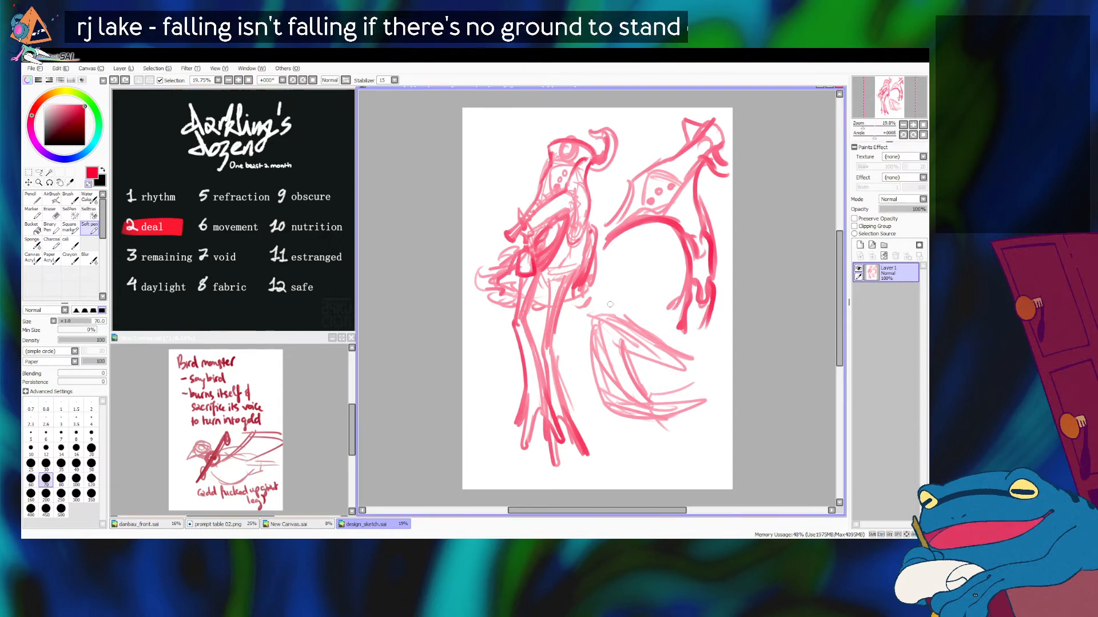
{"action": "mouse_move", "coordinate": [593, 323]}
{"action": "left_mouse_down"}
{"action": "mouse_move", "coordinate": [633, 437]}
{"action": "mouse_move", "coordinate": [611, 343]}
{"action": "mouse_move", "coordinate": [622, 311]}
{"action": "mouse_move", "coordinate": [694, 395]}
{"action": "mouse_move", "coordinate": [719, 392]}
{"action": "mouse_move", "coordinate": [691, 399]}
{"action": "mouse_move", "coordinate": [673, 437]}
{"action": "mouse_move", "coordinate": [677, 385]}
{"action": "left_mouse_up"}
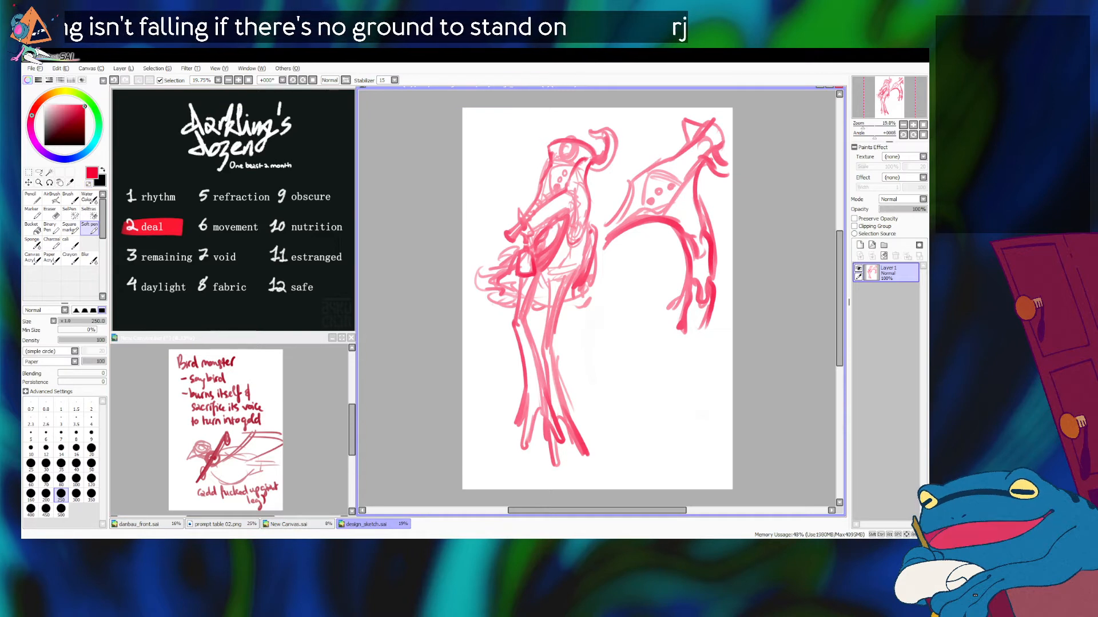
Step: Reduce the brush size to 70 and draw a hollow diamond pendant in the space below the close-up head
{"action": "key", "text": "bracketleft"}
{"action": "key", "text": "bracketleft"}
{"action": "key", "text": "bracketleft"}
{"action": "key", "text": "bracketleft"}
{"action": "key", "text": "bracketleft"}
{"action": "key", "text": "bracketleft"}
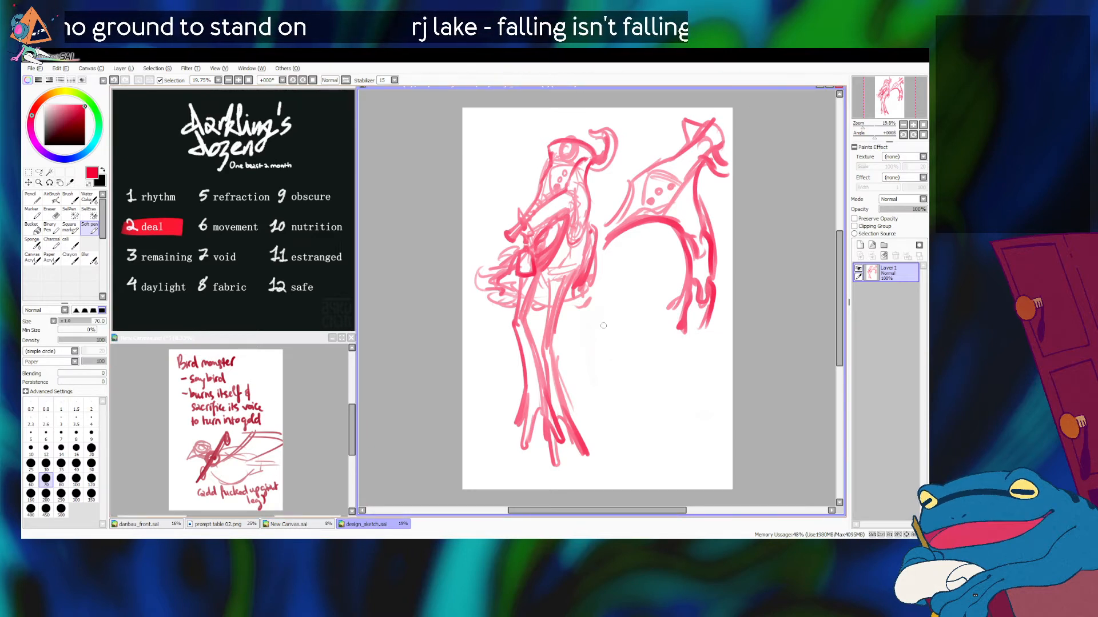
{"action": "mouse_move", "coordinate": [618, 303]}
{"action": "left_mouse_down"}
{"action": "mouse_move", "coordinate": [598, 360]}
{"action": "mouse_move", "coordinate": [606, 323]}
{"action": "mouse_move", "coordinate": [595, 351]}
{"action": "mouse_move", "coordinate": [641, 353]}
{"action": "left_mouse_up"}
{"action": "key", "text": "ctrl+z"}
{"action": "key", "text": "ctrl+z"}
{"action": "left_click_drag", "start_coordinate": [620, 300], "coordinate": [640, 362]}
{"action": "left_click_drag", "start_coordinate": [594, 352], "coordinate": [610, 372]}
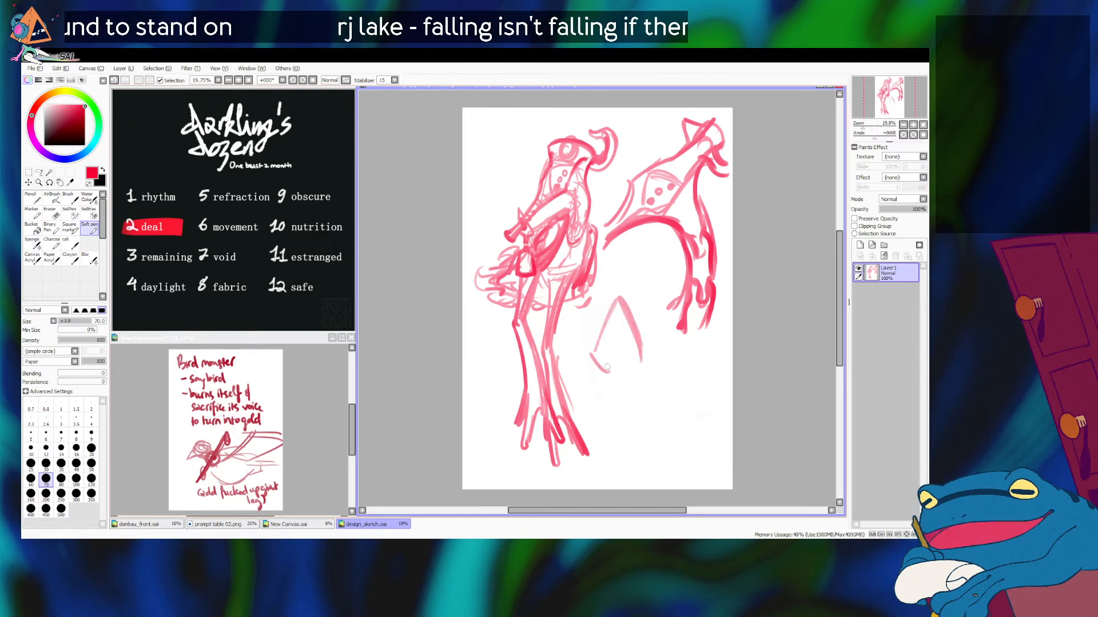
{"action": "left_click_drag", "start_coordinate": [599, 331], "coordinate": [594, 360]}
{"action": "mouse_move", "coordinate": [618, 300]}
{"action": "left_mouse_down"}
{"action": "mouse_move", "coordinate": [589, 353]}
{"action": "mouse_move", "coordinate": [620, 382]}
{"action": "left_mouse_up"}
{"action": "left_click_drag", "start_coordinate": [636, 335], "coordinate": [646, 359]}
Step: Draw chain links hanging from the diamond pendant and the two sides of a small bell beneath them
{"action": "mouse_move", "coordinate": [623, 313]}
{"action": "left_mouse_down"}
{"action": "mouse_move", "coordinate": [647, 359]}
{"action": "mouse_move", "coordinate": [637, 337]}
{"action": "mouse_move", "coordinate": [643, 359]}
{"action": "mouse_move", "coordinate": [607, 380]}
{"action": "mouse_move", "coordinate": [607, 400]}
{"action": "mouse_move", "coordinate": [625, 390]}
{"action": "mouse_move", "coordinate": [623, 407]}
{"action": "mouse_move", "coordinate": [612, 388]}
{"action": "mouse_move", "coordinate": [624, 398]}
{"action": "mouse_move", "coordinate": [621, 385]}
{"action": "mouse_move", "coordinate": [627, 454]}
{"action": "left_mouse_up"}
{"action": "key", "text": "ctrl+z"}
{"action": "key", "text": "ctrl+z"}
{"action": "key", "text": "ctrl+z"}
{"action": "key", "text": "ctrl+z"}
{"action": "key", "text": "ctrl+z"}
{"action": "key", "text": "ctrl+z"}
{"action": "mouse_move", "coordinate": [620, 410]}
{"action": "left_mouse_down"}
{"action": "mouse_move", "coordinate": [617, 440]}
{"action": "mouse_move", "coordinate": [609, 430]}
{"action": "mouse_move", "coordinate": [623, 439]}
{"action": "mouse_move", "coordinate": [605, 443]}
{"action": "mouse_move", "coordinate": [604, 477]}
{"action": "left_mouse_up"}
{"action": "key", "text": "ctrl+z"}
{"action": "mouse_move", "coordinate": [619, 439]}
{"action": "left_mouse_down"}
{"action": "mouse_move", "coordinate": [634, 477]}
{"action": "mouse_move", "coordinate": [600, 483]}
{"action": "mouse_move", "coordinate": [636, 486]}
{"action": "left_mouse_up"}
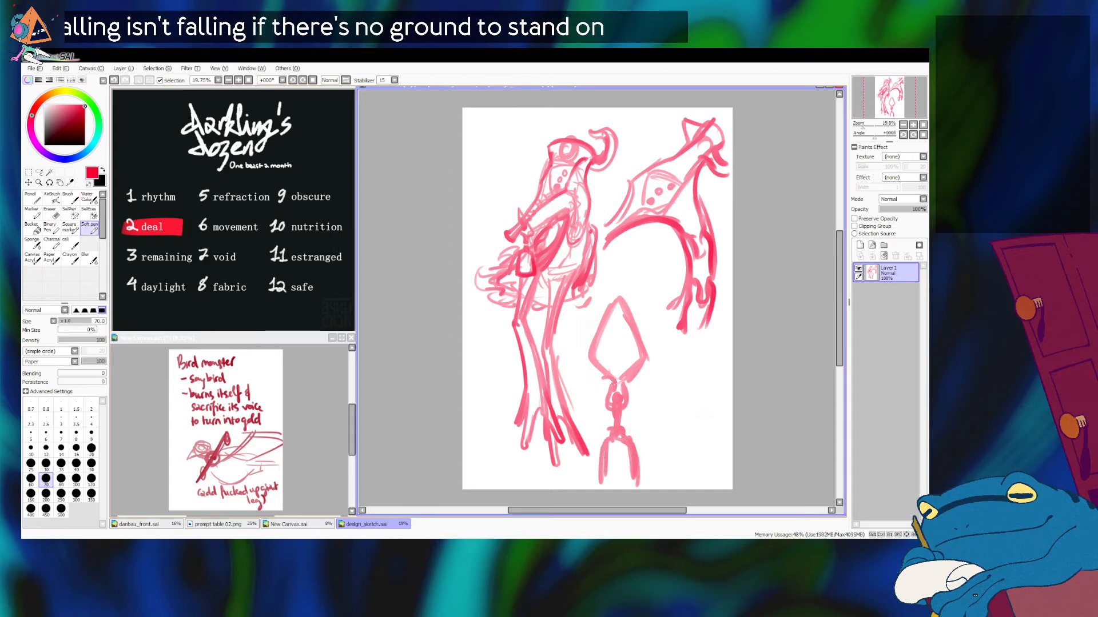
Step: Draw a ring with a small peaked top inside the diamond pendant and cross it with a horizontal bar
{"action": "mouse_move", "coordinate": [617, 321]}
{"action": "left_mouse_down"}
{"action": "mouse_move", "coordinate": [606, 348]}
{"action": "mouse_move", "coordinate": [625, 328]}
{"action": "mouse_move", "coordinate": [628, 353]}
{"action": "mouse_move", "coordinate": [610, 327]}
{"action": "mouse_move", "coordinate": [621, 330]}
{"action": "mouse_move", "coordinate": [608, 341]}
{"action": "mouse_move", "coordinate": [615, 365]}
{"action": "mouse_move", "coordinate": [620, 332]}
{"action": "mouse_move", "coordinate": [626, 365]}
{"action": "mouse_move", "coordinate": [630, 343]}
{"action": "mouse_move", "coordinate": [611, 364]}
{"action": "mouse_move", "coordinate": [610, 338]}
{"action": "mouse_move", "coordinate": [622, 364]}
{"action": "mouse_move", "coordinate": [621, 321]}
{"action": "left_mouse_up"}
{"action": "key", "text": "ctrl+z"}
{"action": "key", "text": "ctrl+z"}
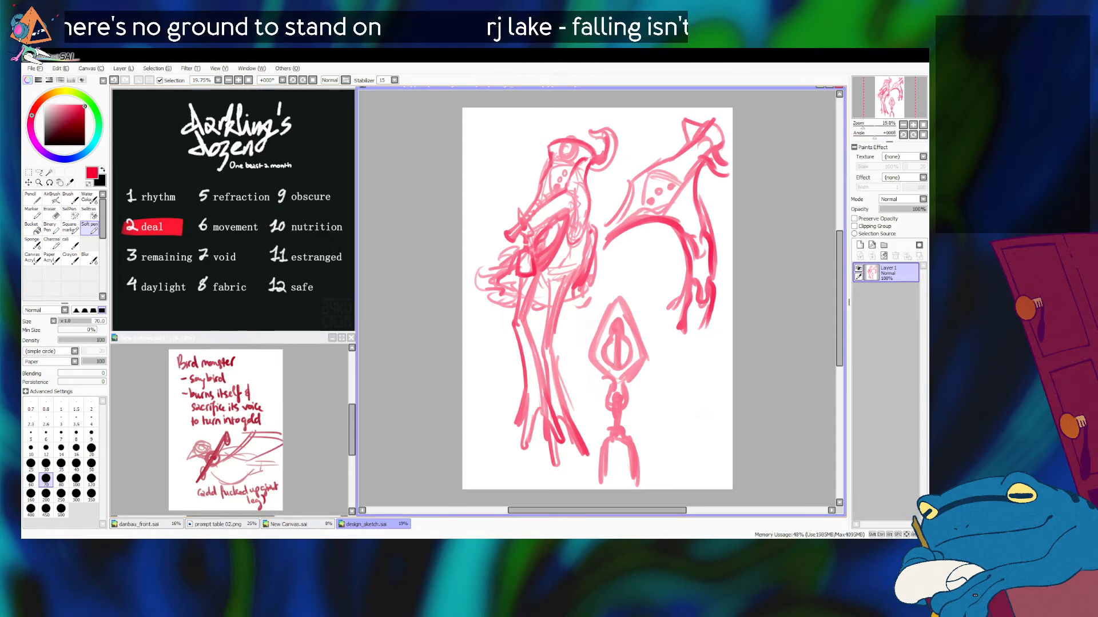
{"action": "key", "text": "ctrl+z"}
{"action": "key", "text": "ctrl+z"}
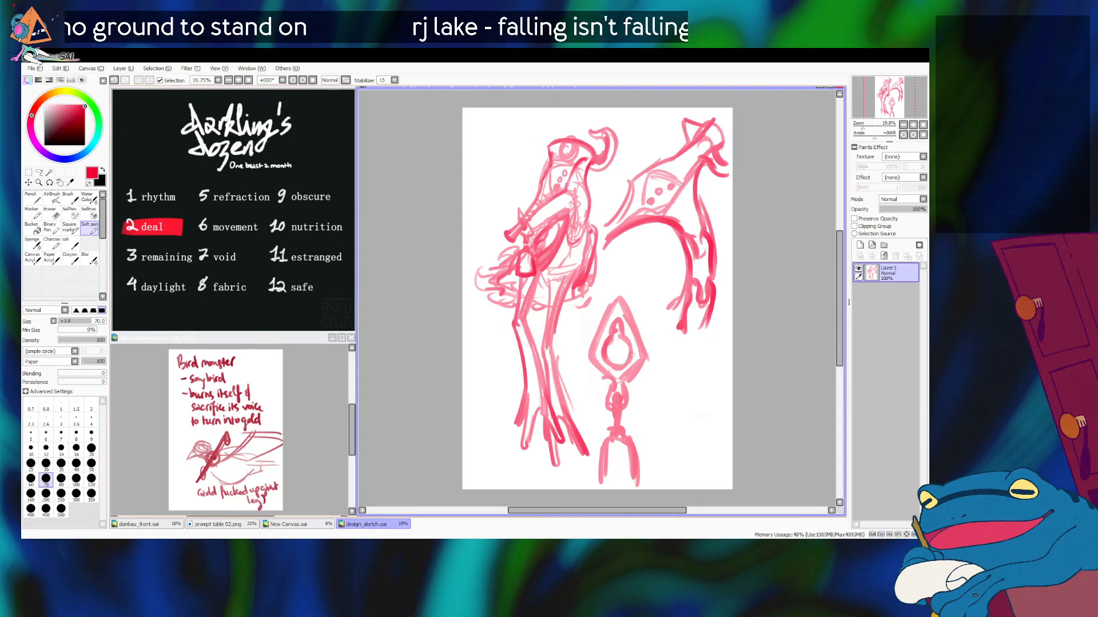
{"action": "left_click_drag", "start_coordinate": [606, 354], "coordinate": [630, 353]}
{"action": "left_click_drag", "start_coordinate": [604, 350], "coordinate": [631, 353]}
{"action": "key", "text": "ctrl+z"}
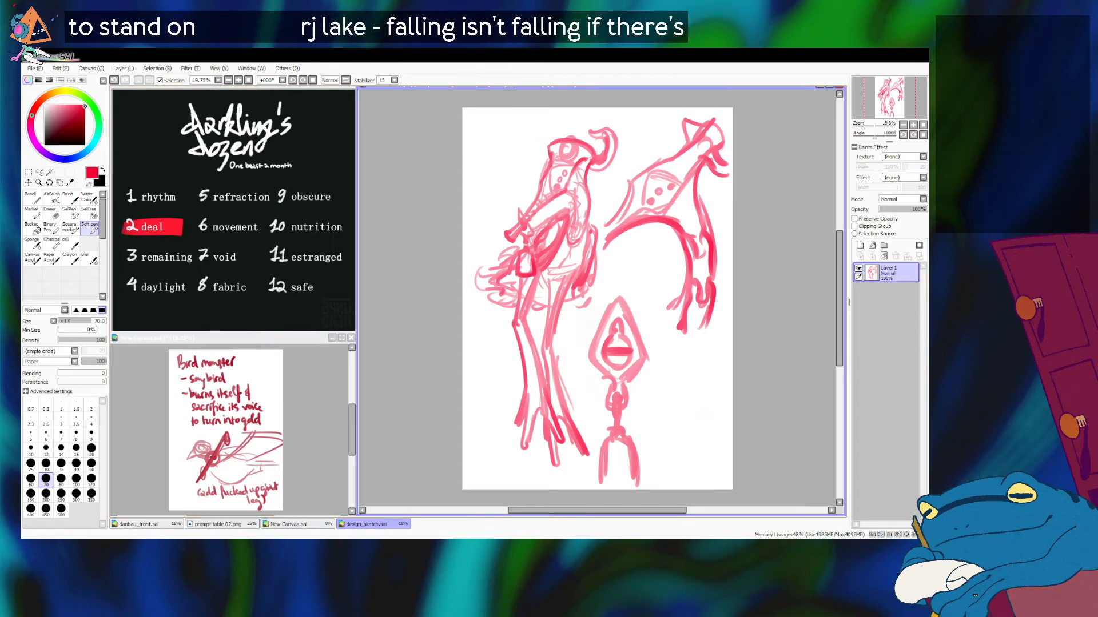
Step: Close the small bell with shoulders and a base, then outline a larger domed bell with a top knob beside it
{"action": "left_click_drag", "start_coordinate": [603, 434], "coordinate": [636, 486]}
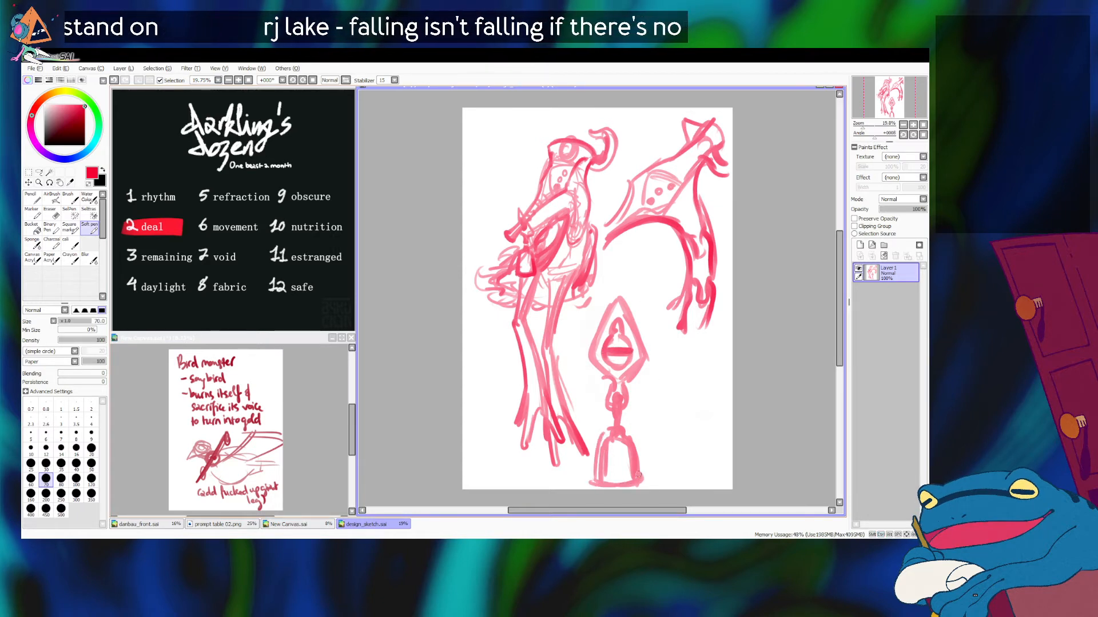
{"action": "mouse_move", "coordinate": [674, 370]}
{"action": "left_mouse_down"}
{"action": "mouse_move", "coordinate": [656, 435]}
{"action": "mouse_move", "coordinate": [689, 363]}
{"action": "mouse_move", "coordinate": [712, 411]}
{"action": "mouse_move", "coordinate": [707, 438]}
{"action": "left_mouse_up"}
{"action": "mouse_move", "coordinate": [660, 404]}
{"action": "left_mouse_down"}
{"action": "mouse_move", "coordinate": [653, 445]}
{"action": "mouse_move", "coordinate": [712, 451]}
{"action": "mouse_move", "coordinate": [713, 441]}
{"action": "left_mouse_up"}
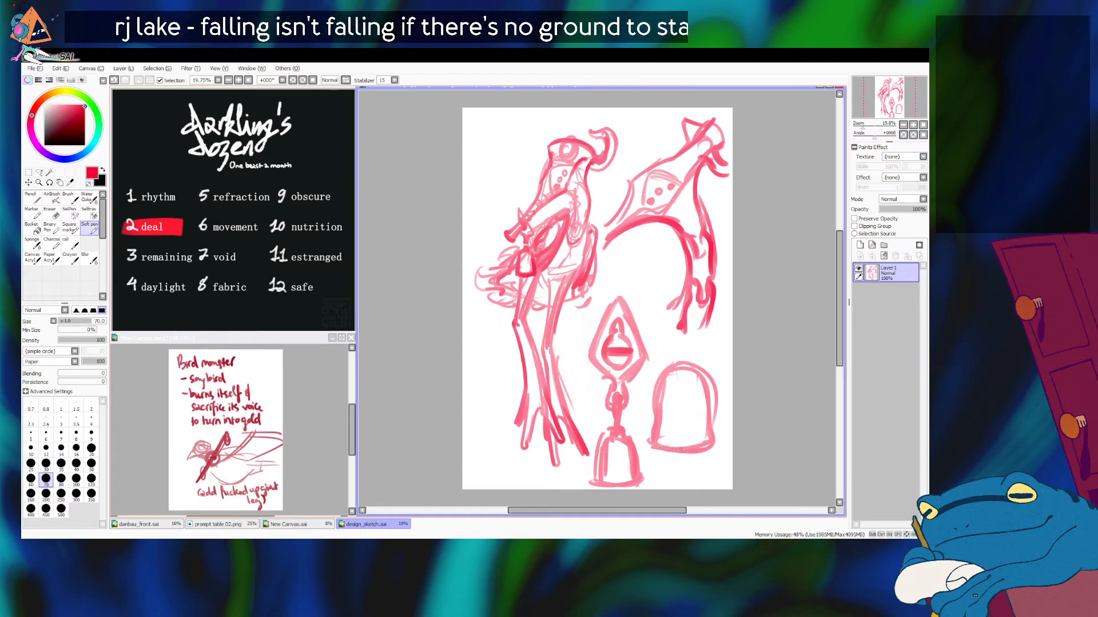
{"action": "mouse_move", "coordinate": [675, 369]}
{"action": "left_mouse_down"}
{"action": "mouse_move", "coordinate": [689, 359]}
{"action": "mouse_move", "coordinate": [657, 401]}
{"action": "mouse_move", "coordinate": [703, 376]}
{"action": "mouse_move", "coordinate": [709, 436]}
{"action": "mouse_move", "coordinate": [710, 423]}
{"action": "mouse_move", "coordinate": [656, 431]}
{"action": "left_mouse_up"}
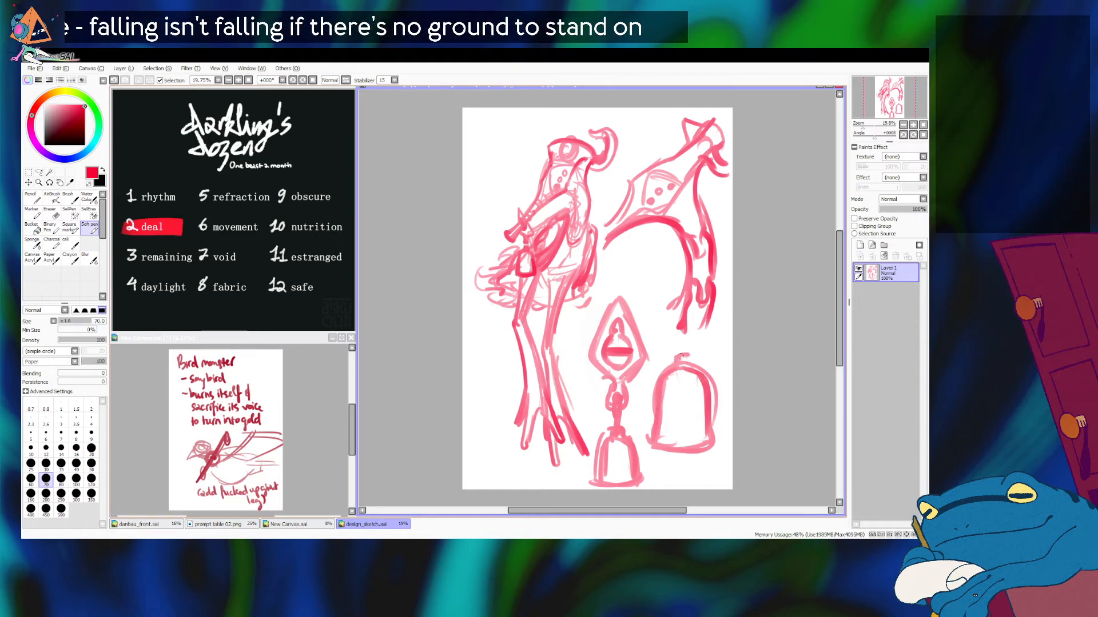
{"action": "left_click_drag", "start_coordinate": [686, 357], "coordinate": [675, 370]}
Step: Decorate the larger bell with a pointed top, a central oval, side marks and a patterned band along its base
{"action": "mouse_move", "coordinate": [708, 434]}
{"action": "left_mouse_down"}
{"action": "mouse_move", "coordinate": [699, 447]}
{"action": "mouse_move", "coordinate": [706, 426]}
{"action": "left_mouse_up"}
{"action": "key", "text": "ctrl+z"}
{"action": "left_click_drag", "start_coordinate": [679, 376], "coordinate": [683, 438]}
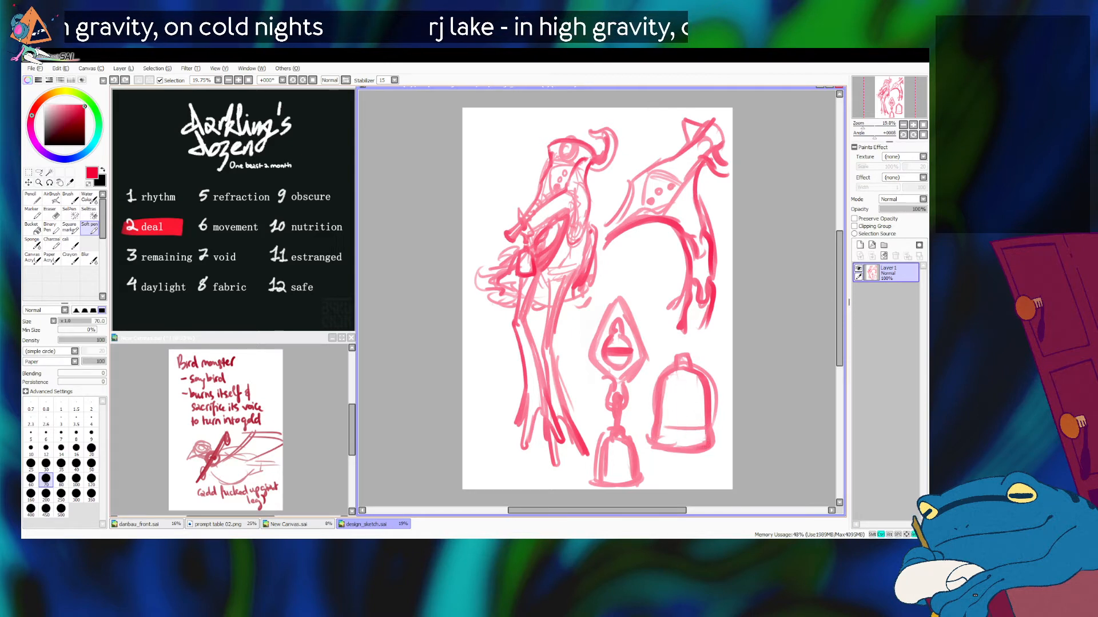
{"action": "key", "text": "ctrl+z"}
{"action": "mouse_move", "coordinate": [682, 344]}
{"action": "left_mouse_down"}
{"action": "mouse_move", "coordinate": [674, 412]}
{"action": "mouse_move", "coordinate": [689, 422]}
{"action": "mouse_move", "coordinate": [695, 407]}
{"action": "left_mouse_up"}
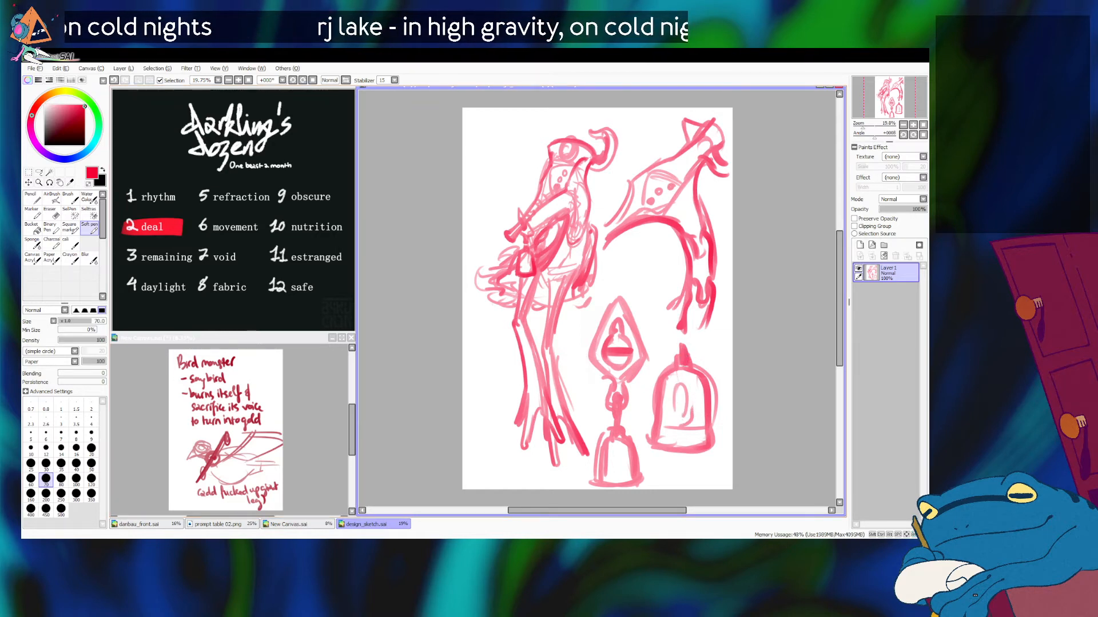
{"action": "key", "text": "ctrl+z"}
{"action": "key", "text": "ctrl+z"}
{"action": "mouse_move", "coordinate": [671, 388]}
{"action": "left_mouse_down"}
{"action": "mouse_move", "coordinate": [673, 424]}
{"action": "mouse_move", "coordinate": [688, 412]}
{"action": "mouse_move", "coordinate": [685, 379]}
{"action": "mouse_move", "coordinate": [676, 416]}
{"action": "mouse_move", "coordinate": [702, 400]}
{"action": "mouse_move", "coordinate": [660, 421]}
{"action": "mouse_move", "coordinate": [705, 431]}
{"action": "mouse_move", "coordinate": [666, 442]}
{"action": "left_mouse_up"}
{"action": "key", "text": "ctrl+z"}
{"action": "key", "text": "ctrl+z"}
{"action": "key", "text": "ctrl+z"}
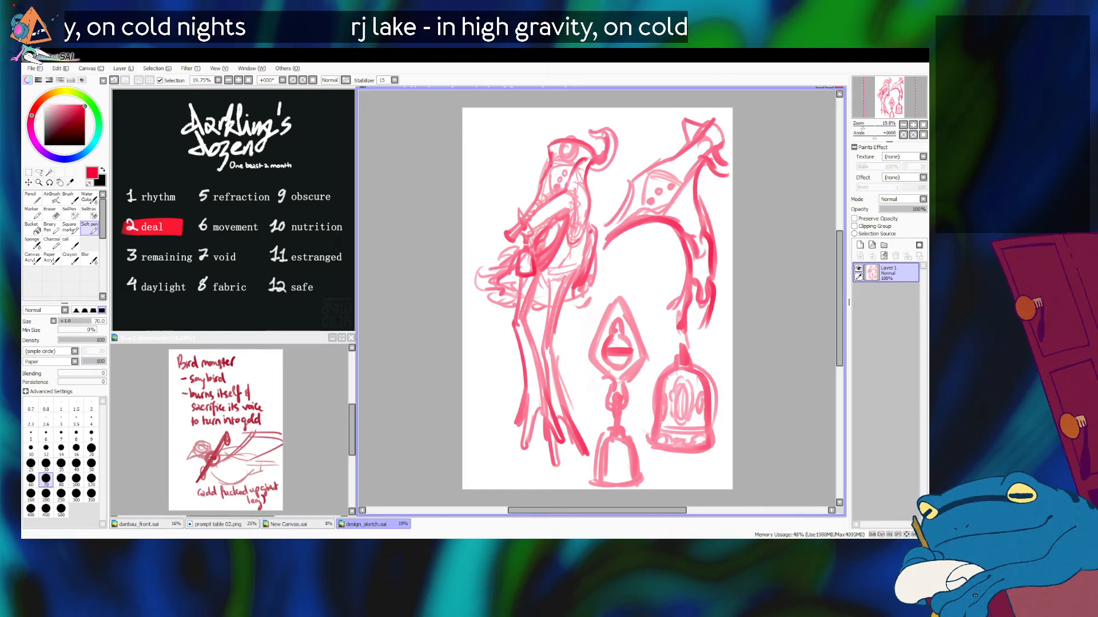
Step: Nudge the whole sketch slightly to the left on the canvas
{"action": "key", "text": "ctrl+Left"}
{"action": "key", "text": "ctrl+Left"}
{"action": "key", "text": "ctrl+Left"}
{"action": "key", "text": "ctrl+Left"}
{"action": "key", "text": "ctrl+Left"}
{"action": "key", "text": "ctrl+Left"}
{"action": "key", "text": "ctrl+Left"}
{"action": "key", "text": "ctrl+Left"}
{"action": "key", "text": "ctrl+Left"}
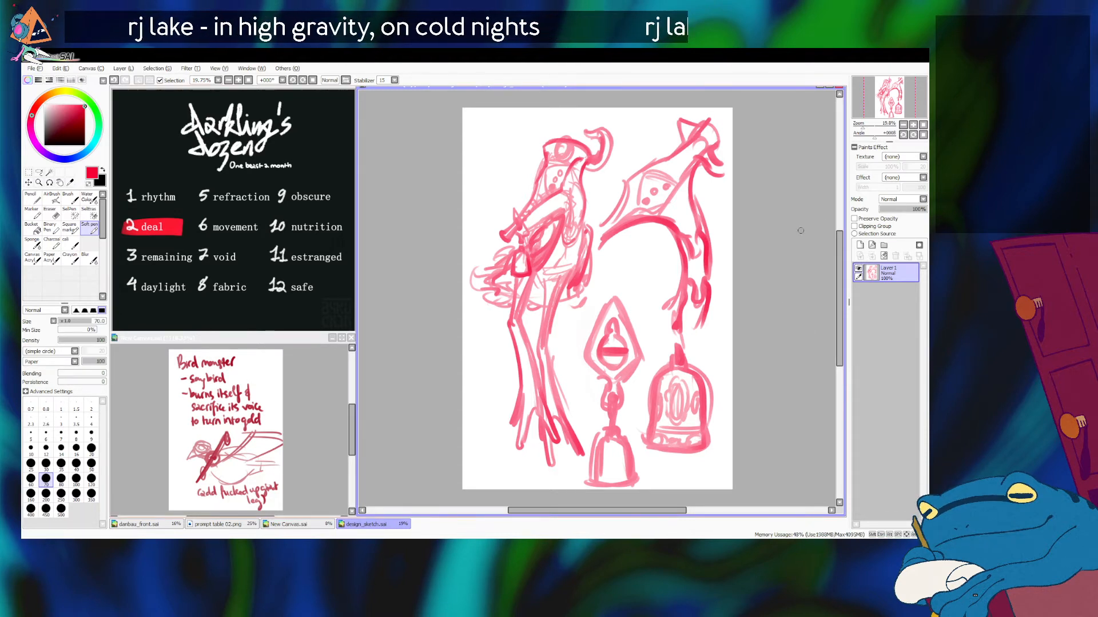
Step: Add a new layer, hide Layer 1, and draw a rough construction circle for a new head in the canvas's upper middle
{"action": "left_click", "coordinate": [859, 245]}
{"action": "left_click", "coordinate": [858, 289]}
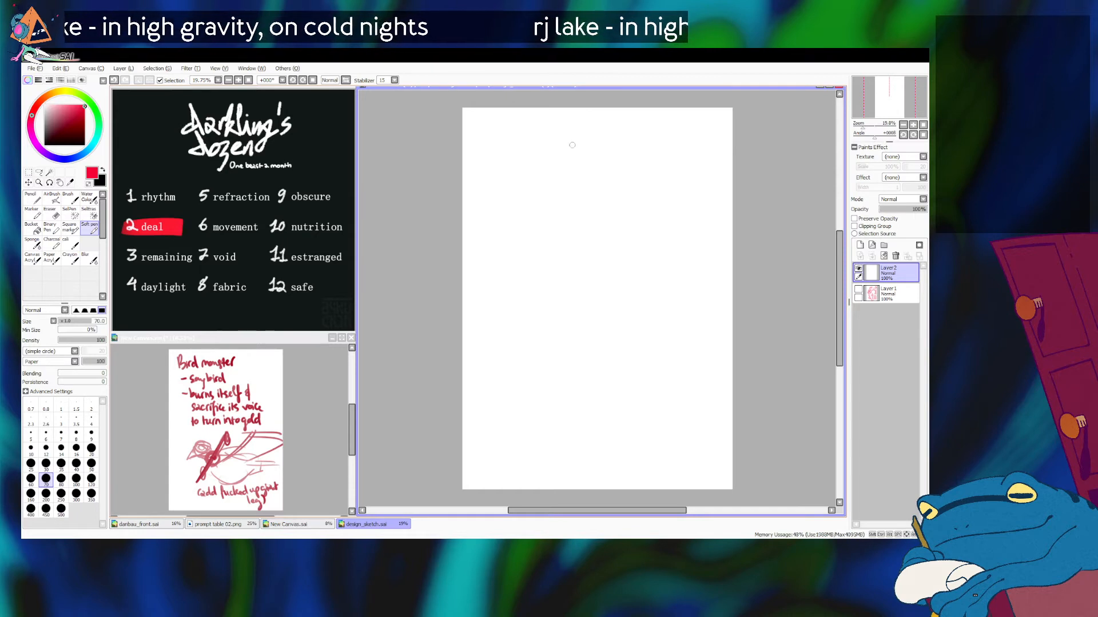
{"action": "left_click_drag", "start_coordinate": [596, 159], "coordinate": [597, 146]}
{"action": "key", "text": "ctrl+z"}
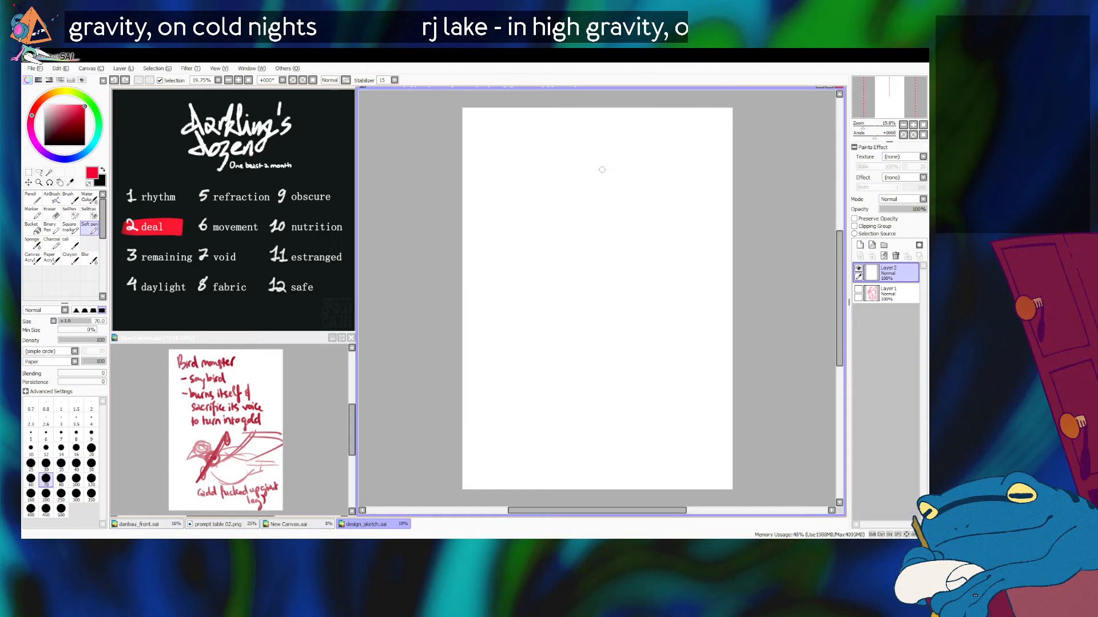
{"action": "mouse_move", "coordinate": [578, 194]}
{"action": "left_mouse_down"}
{"action": "mouse_move", "coordinate": [609, 188]}
{"action": "mouse_move", "coordinate": [609, 204]}
{"action": "mouse_move", "coordinate": [583, 216]}
{"action": "mouse_move", "coordinate": [587, 178]}
{"action": "mouse_move", "coordinate": [603, 194]}
{"action": "mouse_move", "coordinate": [531, 266]}
{"action": "left_mouse_up"}
{"action": "key", "text": "ctrl+z"}
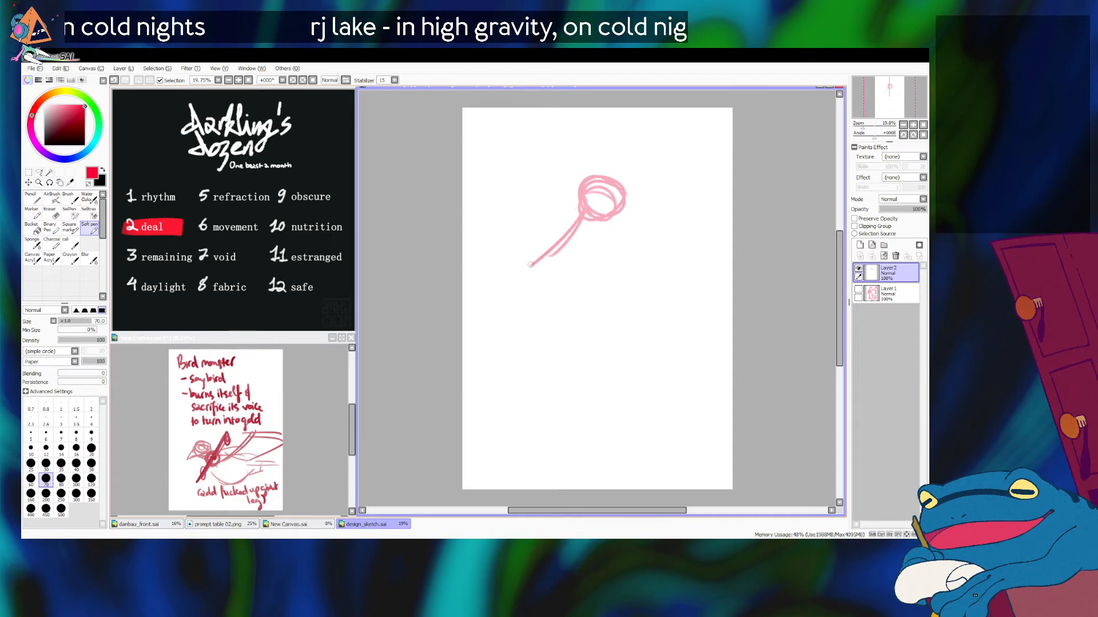
Step: Draw a long narrow beak slanting down and left from the head circle, and rough in the facial planes around it
{"action": "left_click_drag", "start_coordinate": [576, 195], "coordinate": [529, 266]}
{"action": "left_click_drag", "start_coordinate": [603, 226], "coordinate": [523, 283]}
{"action": "mouse_move", "coordinate": [580, 197]}
{"action": "left_mouse_down"}
{"action": "mouse_move", "coordinate": [574, 184]}
{"action": "mouse_move", "coordinate": [616, 162]}
{"action": "left_mouse_up"}
{"action": "key", "text": "ctrl+z"}
{"action": "key", "text": "ctrl+z"}
{"action": "key", "text": "ctrl+z"}
{"action": "key", "text": "ctrl+z"}
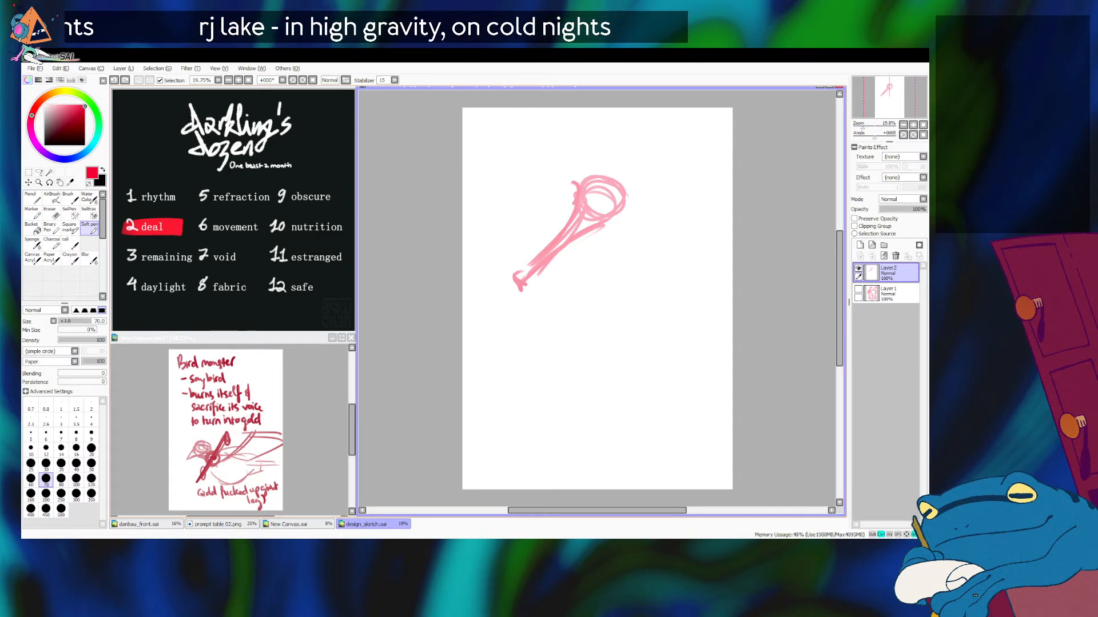
{"action": "mouse_move", "coordinate": [585, 231]}
{"action": "left_mouse_down"}
{"action": "mouse_move", "coordinate": [543, 278]}
{"action": "mouse_move", "coordinate": [516, 283]}
{"action": "left_mouse_up"}
{"action": "mouse_move", "coordinate": [613, 188]}
{"action": "left_mouse_down"}
{"action": "mouse_move", "coordinate": [605, 209]}
{"action": "mouse_move", "coordinate": [628, 199]}
{"action": "left_mouse_up"}
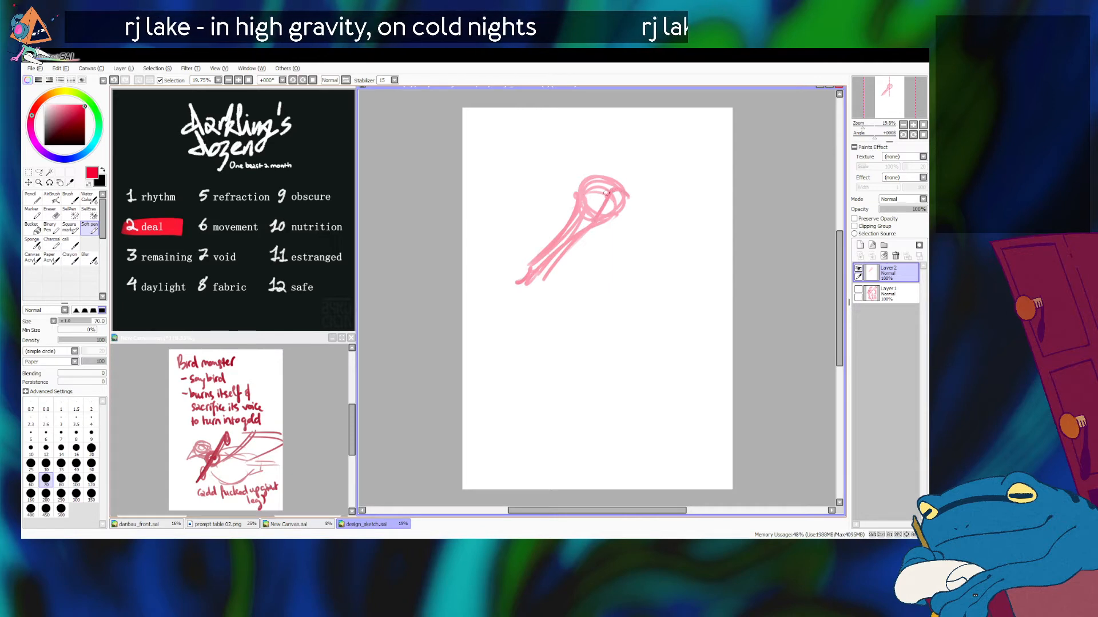
{"action": "mouse_move", "coordinate": [592, 233]}
{"action": "left_mouse_down"}
{"action": "mouse_move", "coordinate": [629, 208]}
{"action": "mouse_move", "coordinate": [598, 198]}
{"action": "mouse_move", "coordinate": [575, 209]}
{"action": "mouse_move", "coordinate": [599, 178]}
{"action": "left_mouse_up"}
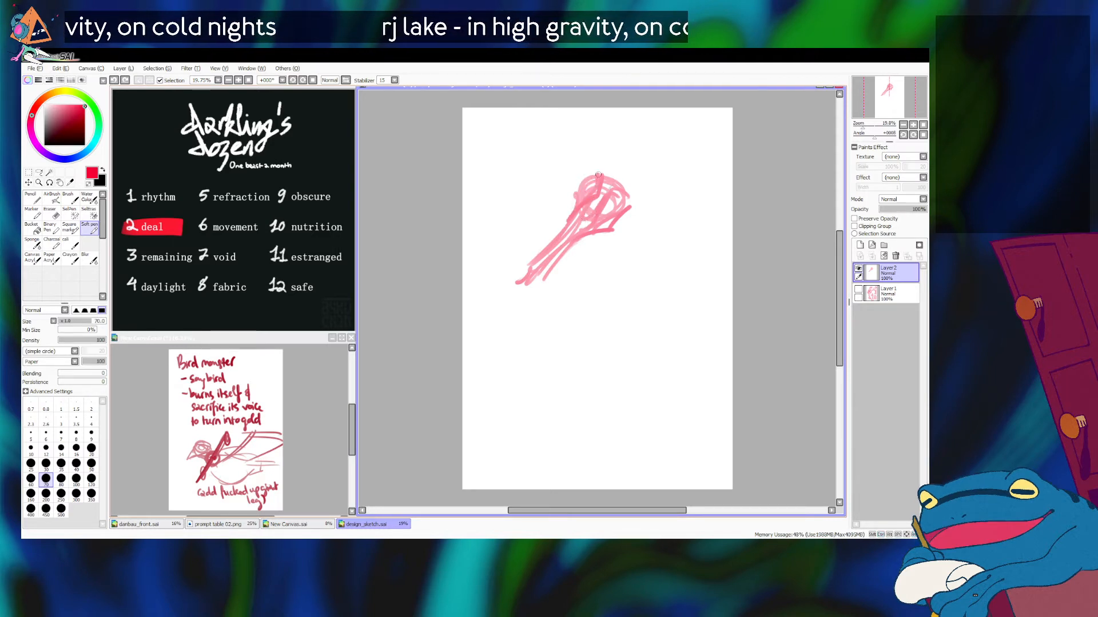
Step: Draw a crest rising from the top of the head and arching backward in a wide curve
{"action": "mouse_move", "coordinate": [572, 202]}
{"action": "left_mouse_down"}
{"action": "mouse_move", "coordinate": [596, 178]}
{"action": "mouse_move", "coordinate": [578, 196]}
{"action": "mouse_move", "coordinate": [612, 127]}
{"action": "mouse_move", "coordinate": [658, 168]}
{"action": "left_mouse_up"}
{"action": "key", "text": "ctrl+z"}
{"action": "key", "text": "ctrl+z"}
{"action": "key", "text": "ctrl+z"}
{"action": "mouse_move", "coordinate": [598, 137]}
{"action": "left_mouse_down"}
{"action": "mouse_move", "coordinate": [673, 193]}
{"action": "mouse_move", "coordinate": [672, 172]}
{"action": "left_mouse_up"}
{"action": "key", "text": "ctrl+z"}
{"action": "key", "text": "ctrl+z"}
{"action": "key", "text": "ctrl+z"}
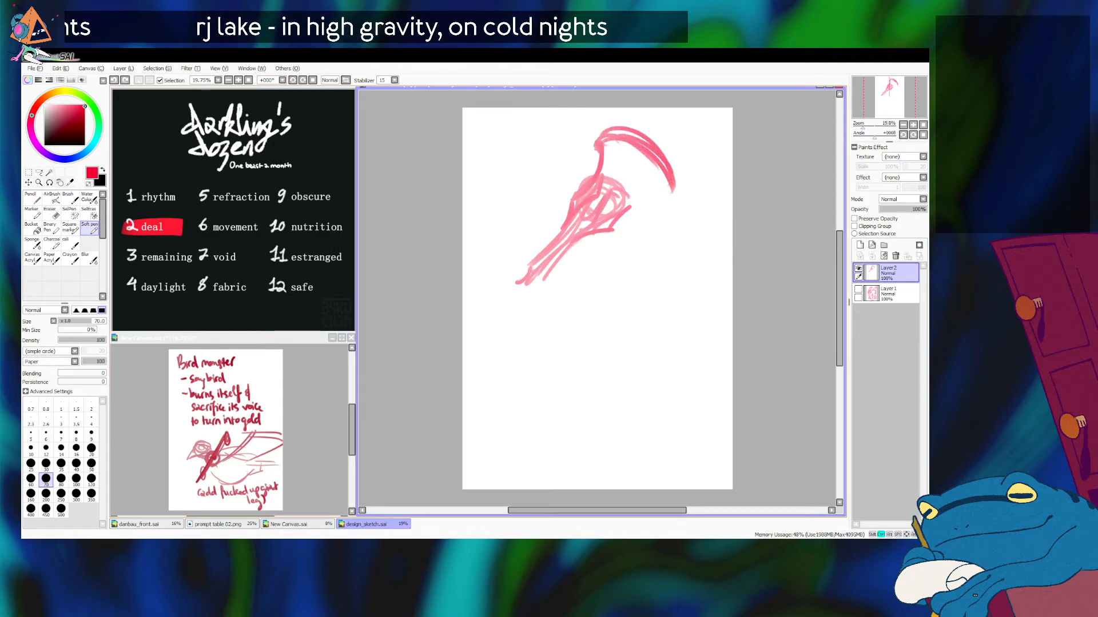
Step: Double the crest's arched rim and connect its back end down to the head
{"action": "left_click_drag", "start_coordinate": [602, 139], "coordinate": [668, 191]}
{"action": "mouse_move", "coordinate": [646, 149]}
{"action": "left_mouse_down"}
{"action": "mouse_move", "coordinate": [666, 198]}
{"action": "mouse_move", "coordinate": [631, 206]}
{"action": "mouse_move", "coordinate": [614, 229]}
{"action": "mouse_move", "coordinate": [639, 204]}
{"action": "left_mouse_up"}
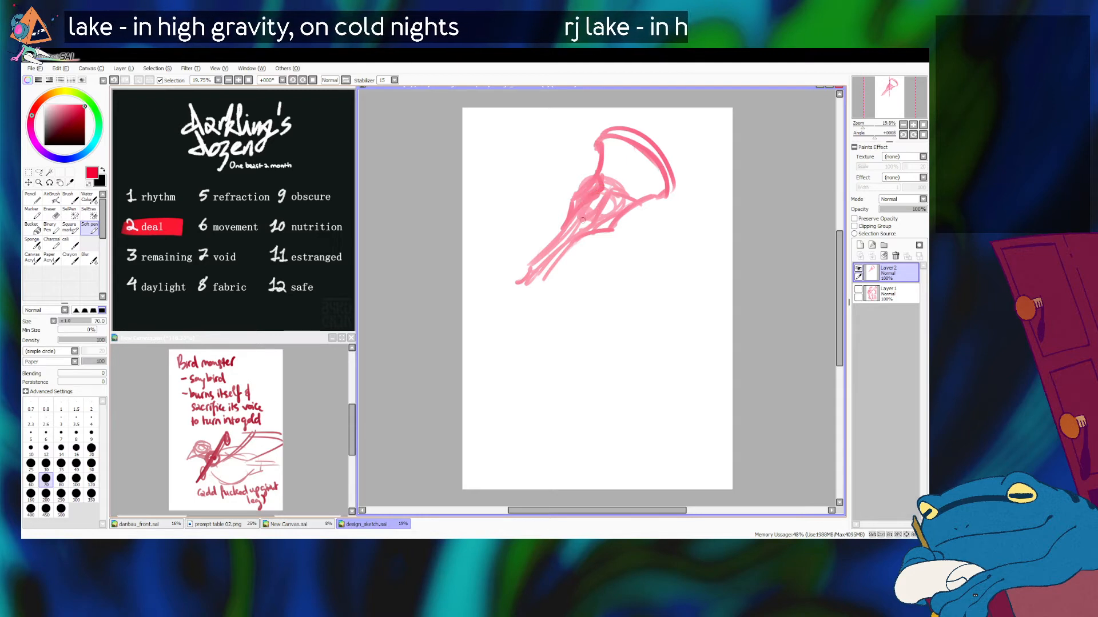
{"action": "left_click_drag", "start_coordinate": [608, 200], "coordinate": [639, 207]}
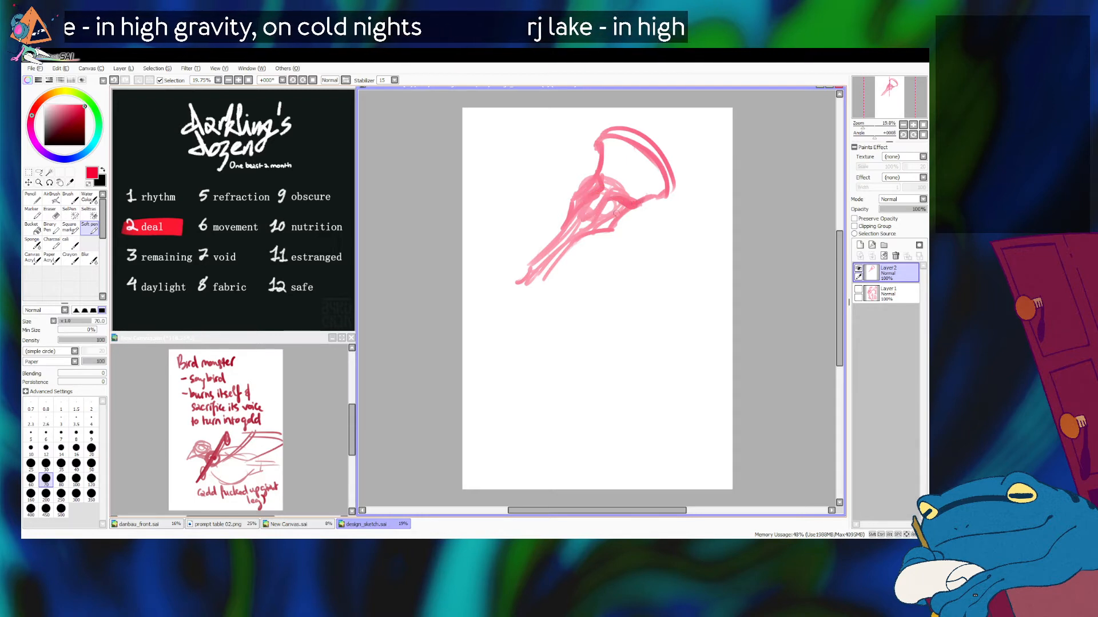
Step: Add a short upturned horn and an oval opening to the crest, and redraw the beak longer with a blunt end
{"action": "mouse_move", "coordinate": [591, 184]}
{"action": "left_mouse_down"}
{"action": "mouse_move", "coordinate": [583, 190]}
{"action": "mouse_move", "coordinate": [640, 154]}
{"action": "mouse_move", "coordinate": [618, 175]}
{"action": "mouse_move", "coordinate": [635, 164]}
{"action": "mouse_move", "coordinate": [679, 117]}
{"action": "mouse_move", "coordinate": [664, 154]}
{"action": "left_mouse_up"}
{"action": "left_click_drag", "start_coordinate": [534, 263], "coordinate": [507, 284]}
{"action": "left_click_drag", "start_coordinate": [591, 230], "coordinate": [525, 295]}
{"action": "key", "text": "ctrl+z"}
{"action": "left_click_drag", "start_coordinate": [570, 206], "coordinate": [519, 284]}
{"action": "key", "text": "ctrl+z"}
{"action": "left_click_drag", "start_coordinate": [569, 216], "coordinate": [515, 286]}
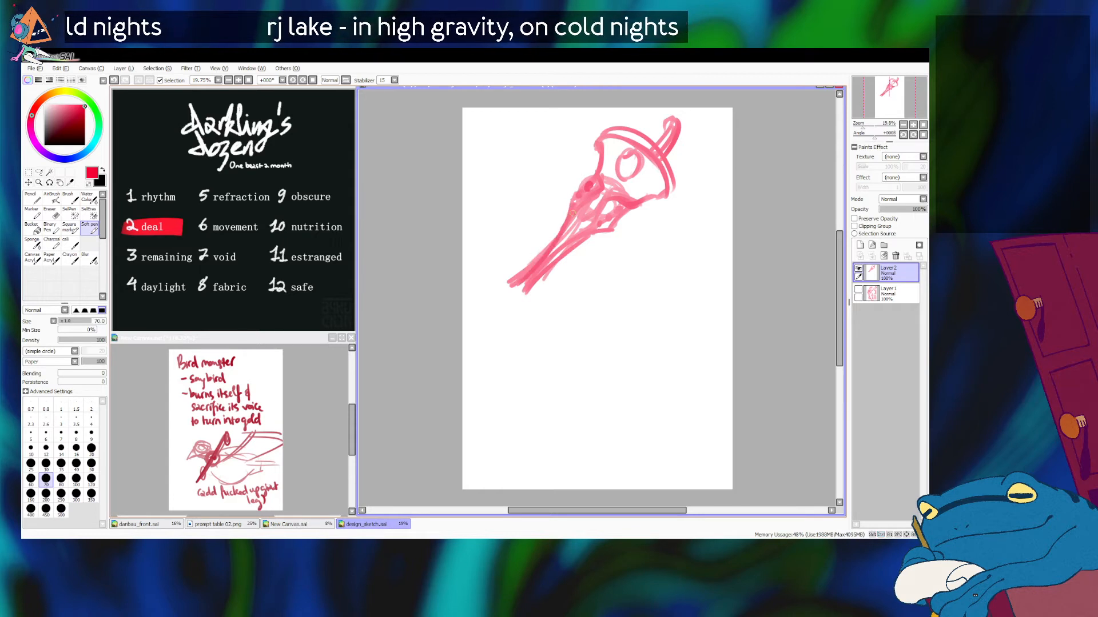
{"action": "key", "text": "ctrl+z"}
{"action": "left_click_drag", "start_coordinate": [567, 222], "coordinate": [517, 284]}
{"action": "key", "text": "ctrl+z"}
{"action": "mouse_move", "coordinate": [567, 224]}
{"action": "left_mouse_down"}
{"action": "mouse_move", "coordinate": [513, 285]}
{"action": "mouse_move", "coordinate": [518, 299]}
{"action": "mouse_move", "coordinate": [505, 292]}
{"action": "mouse_move", "coordinate": [521, 308]}
{"action": "mouse_move", "coordinate": [532, 277]}
{"action": "mouse_move", "coordinate": [521, 299]}
{"action": "left_mouse_up"}
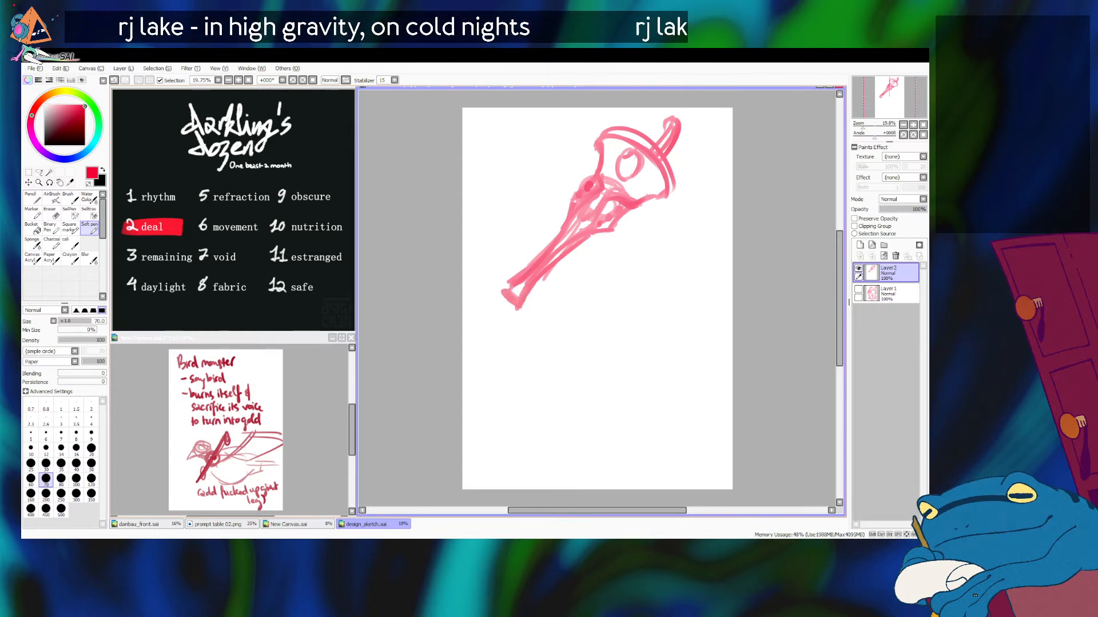
{"action": "left_click_drag", "start_coordinate": [596, 169], "coordinate": [545, 207]}
{"action": "key", "text": "ctrl+z"}
{"action": "left_click_drag", "start_coordinate": [587, 179], "coordinate": [553, 164]}
{"action": "key", "text": "ctrl+z"}
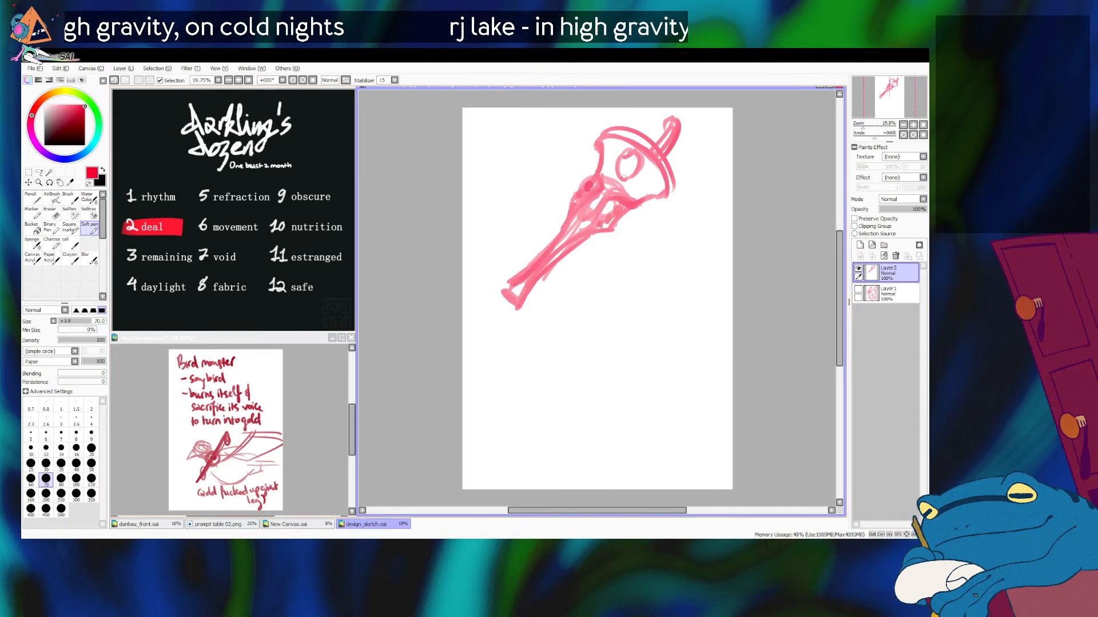
{"action": "mouse_move", "coordinate": [575, 184]}
{"action": "left_mouse_down"}
{"action": "mouse_move", "coordinate": [574, 162]}
{"action": "mouse_move", "coordinate": [617, 162]}
{"action": "left_mouse_up"}
{"action": "key", "text": "ctrl+z"}
{"action": "key", "text": "ctrl+z"}
Step: Sketch a thick neck curving down from the back of the head, and start a chest line arching forward from its base
{"action": "mouse_move", "coordinate": [607, 241]}
{"action": "left_mouse_down"}
{"action": "mouse_move", "coordinate": [642, 211]}
{"action": "mouse_move", "coordinate": [654, 286]}
{"action": "left_mouse_up"}
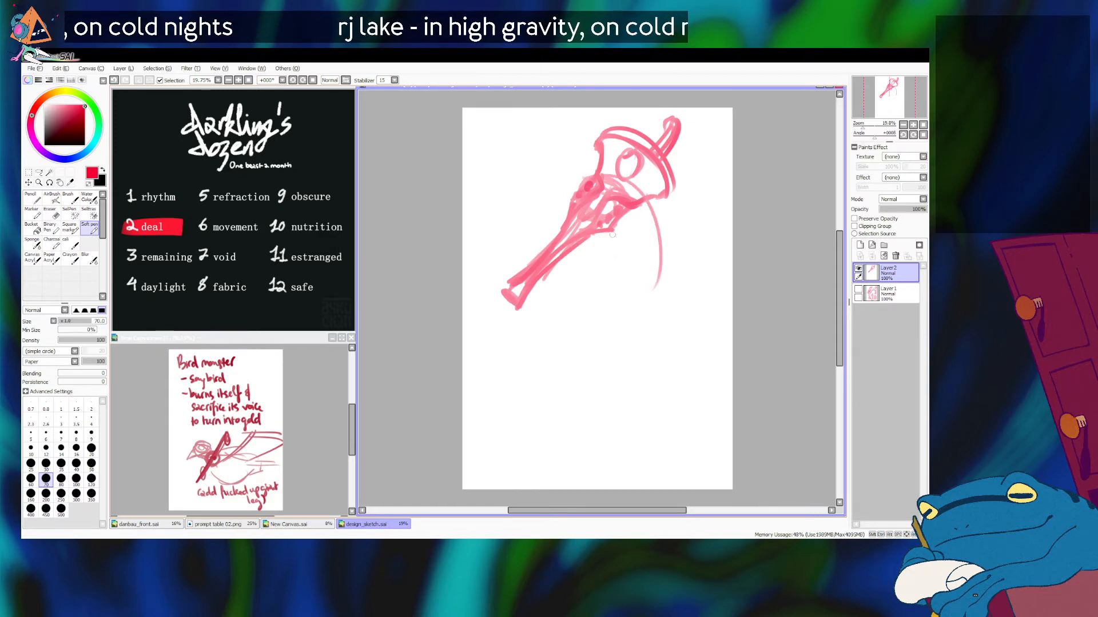
{"action": "mouse_move", "coordinate": [571, 200]}
{"action": "left_mouse_down"}
{"action": "mouse_move", "coordinate": [654, 189]}
{"action": "mouse_move", "coordinate": [649, 282]}
{"action": "left_mouse_up"}
{"action": "mouse_move", "coordinate": [593, 242]}
{"action": "left_mouse_down"}
{"action": "mouse_move", "coordinate": [641, 239]}
{"action": "mouse_move", "coordinate": [635, 280]}
{"action": "left_mouse_up"}
{"action": "left_click_drag", "start_coordinate": [614, 217], "coordinate": [616, 281]}
{"action": "left_click_drag", "start_coordinate": [607, 207], "coordinate": [639, 276]}
{"action": "mouse_move", "coordinate": [651, 211]}
{"action": "left_mouse_down"}
{"action": "mouse_move", "coordinate": [644, 290]}
{"action": "mouse_move", "coordinate": [638, 280]}
{"action": "left_mouse_up"}
{"action": "left_click_drag", "start_coordinate": [630, 249], "coordinate": [622, 276]}
{"action": "left_click_drag", "start_coordinate": [645, 208], "coordinate": [637, 268]}
{"action": "left_click_drag", "start_coordinate": [631, 186], "coordinate": [657, 282]}
{"action": "left_click_drag", "start_coordinate": [628, 238], "coordinate": [637, 259]}
{"action": "left_click_drag", "start_coordinate": [630, 261], "coordinate": [591, 290]}
{"action": "mouse_move", "coordinate": [629, 244]}
{"action": "left_mouse_down"}
{"action": "mouse_move", "coordinate": [586, 250]}
{"action": "mouse_move", "coordinate": [563, 280]}
{"action": "left_mouse_up"}
{"action": "mouse_move", "coordinate": [610, 237]}
{"action": "left_mouse_down"}
{"action": "mouse_move", "coordinate": [558, 288]}
{"action": "mouse_move", "coordinate": [560, 329]}
{"action": "left_mouse_up"}
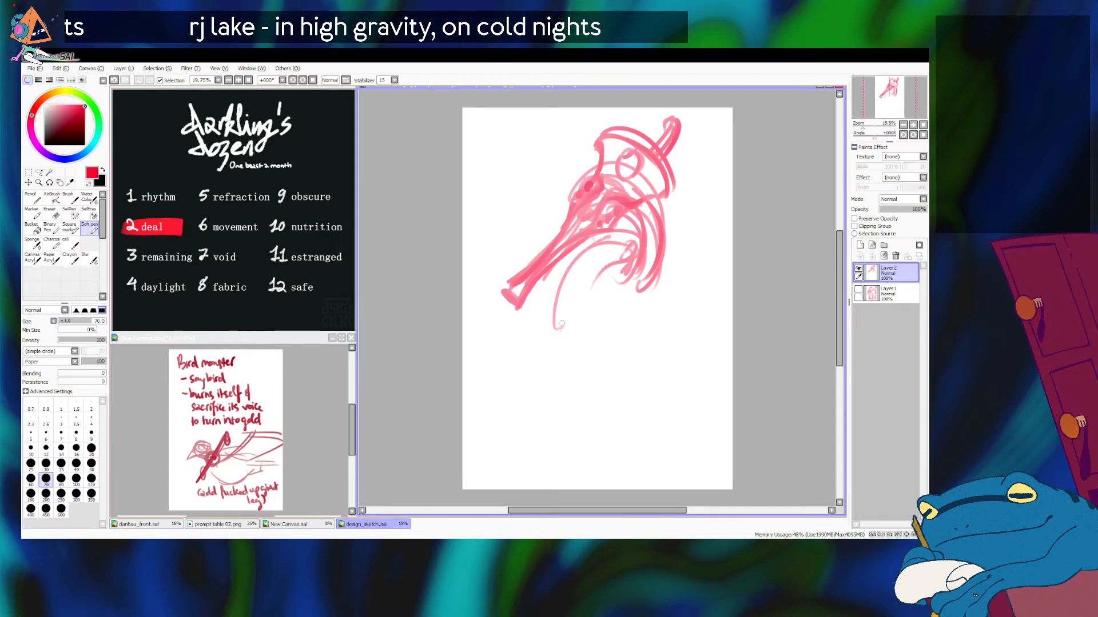
Step: Try to extend the chest line down into the belly
{"action": "left_click_drag", "start_coordinate": [561, 370], "coordinate": [599, 414]}
{"action": "key", "text": "ctrl+z"}
{"action": "mouse_move", "coordinate": [562, 339]}
{"action": "left_mouse_down"}
{"action": "mouse_move", "coordinate": [633, 330]}
{"action": "mouse_move", "coordinate": [572, 412]}
{"action": "left_mouse_up"}
{"action": "key", "text": "ctrl+z"}
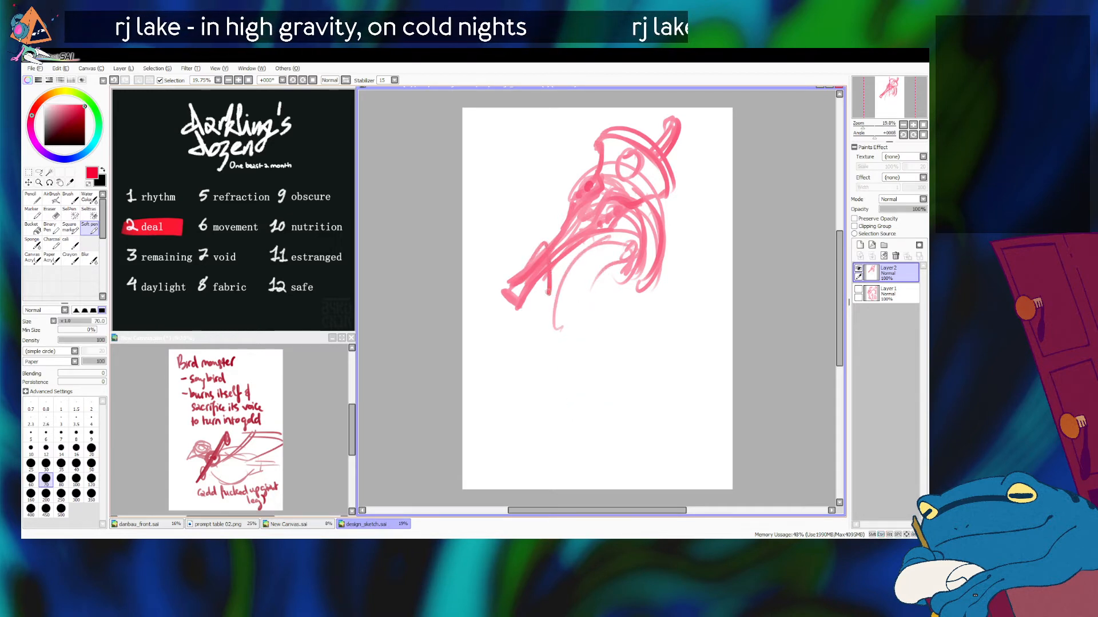
Step: Clear Layer 2 and rough in a new head with a round eye circle, a long slanting beak and a rising crest line
{"action": "left_click", "coordinate": [883, 255]}
{"action": "mouse_move", "coordinate": [629, 176]}
{"action": "left_mouse_down"}
{"action": "mouse_move", "coordinate": [616, 212]}
{"action": "mouse_move", "coordinate": [590, 204]}
{"action": "mouse_move", "coordinate": [576, 169]}
{"action": "mouse_move", "coordinate": [599, 162]}
{"action": "mouse_move", "coordinate": [588, 182]}
{"action": "mouse_move", "coordinate": [595, 166]}
{"action": "mouse_move", "coordinate": [575, 174]}
{"action": "mouse_move", "coordinate": [538, 233]}
{"action": "left_mouse_up"}
{"action": "key", "text": "ctrl+z"}
{"action": "key", "text": "ctrl+z"}
{"action": "mouse_move", "coordinate": [599, 160]}
{"action": "left_mouse_down"}
{"action": "mouse_move", "coordinate": [565, 188]}
{"action": "mouse_move", "coordinate": [562, 152]}
{"action": "mouse_move", "coordinate": [599, 162]}
{"action": "mouse_move", "coordinate": [594, 144]}
{"action": "mouse_move", "coordinate": [566, 161]}
{"action": "mouse_move", "coordinate": [535, 205]}
{"action": "mouse_move", "coordinate": [542, 172]}
{"action": "mouse_move", "coordinate": [521, 221]}
{"action": "mouse_move", "coordinate": [497, 235]}
{"action": "left_mouse_up"}
{"action": "mouse_move", "coordinate": [549, 174]}
{"action": "left_mouse_down"}
{"action": "mouse_move", "coordinate": [492, 263]}
{"action": "mouse_move", "coordinate": [557, 199]}
{"action": "mouse_move", "coordinate": [571, 199]}
{"action": "mouse_move", "coordinate": [478, 256]}
{"action": "mouse_move", "coordinate": [548, 167]}
{"action": "mouse_move", "coordinate": [546, 189]}
{"action": "mouse_move", "coordinate": [563, 146]}
{"action": "mouse_move", "coordinate": [575, 150]}
{"action": "mouse_move", "coordinate": [518, 220]}
{"action": "left_mouse_up"}
{"action": "left_click_drag", "start_coordinate": [563, 144], "coordinate": [576, 115]}
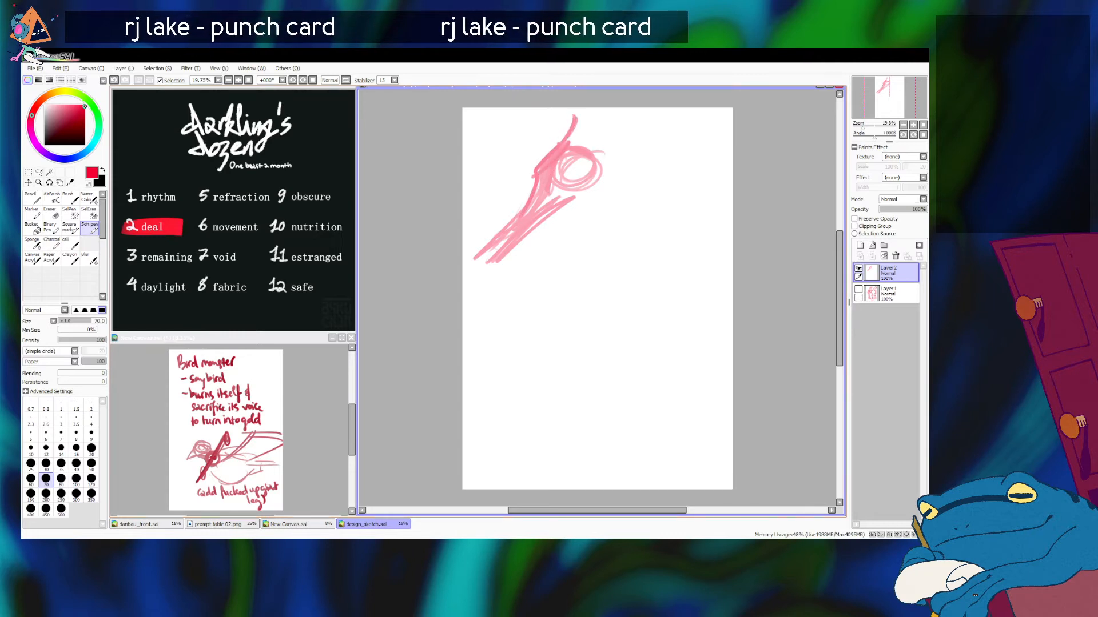
Step: Scale the new head sketch down slightly and shift it a little lower on the canvas
{"action": "key", "text": "ctrl+t"}
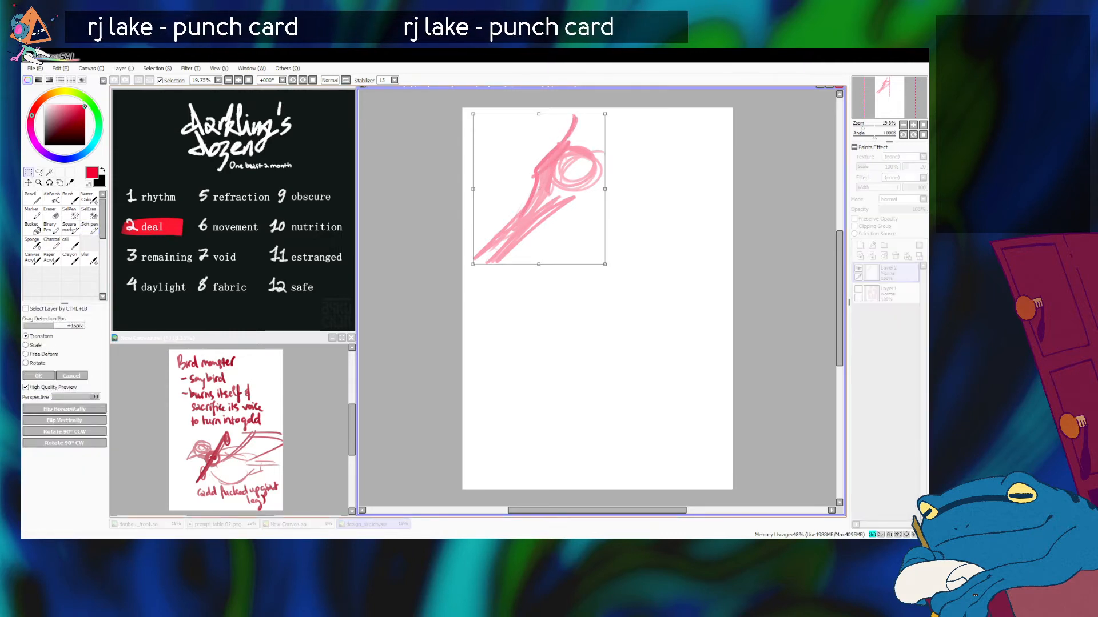
{"action": "left_click_drag", "start_coordinate": [472, 264], "coordinate": [495, 239]}
{"action": "left_click_drag", "start_coordinate": [543, 186], "coordinate": [540, 201]}
{"action": "key", "text": "Return"}
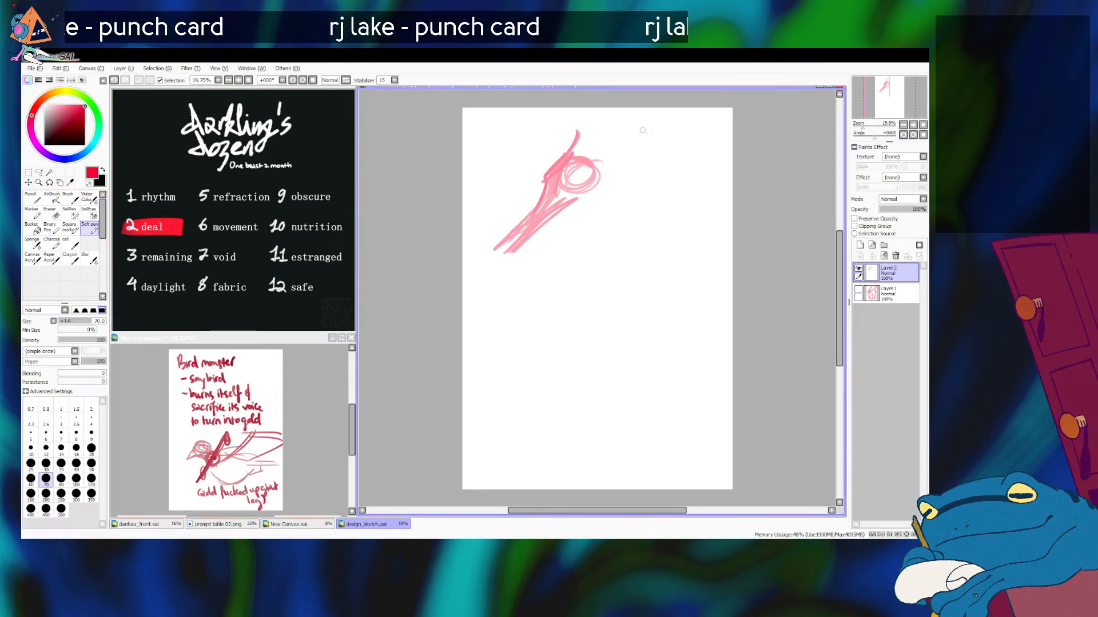
Step: Add a second crest line, and draw an S-curved neck from the back of the head to a looped base
{"action": "key", "text": "ctrl+z"}
{"action": "mouse_move", "coordinate": [602, 134]}
{"action": "left_mouse_down"}
{"action": "mouse_move", "coordinate": [595, 173]}
{"action": "mouse_move", "coordinate": [610, 206]}
{"action": "mouse_move", "coordinate": [596, 169]}
{"action": "left_mouse_up"}
{"action": "key", "text": "ctrl+z"}
{"action": "left_click_drag", "start_coordinate": [565, 207], "coordinate": [619, 234]}
{"action": "left_click_drag", "start_coordinate": [592, 154], "coordinate": [628, 242]}
{"action": "left_click_drag", "start_coordinate": [595, 170], "coordinate": [610, 265]}
{"action": "mouse_move", "coordinate": [603, 195]}
{"action": "left_mouse_down"}
{"action": "mouse_move", "coordinate": [617, 207]}
{"action": "mouse_move", "coordinate": [583, 255]}
{"action": "left_mouse_up"}
{"action": "left_click_drag", "start_coordinate": [596, 206], "coordinate": [586, 267]}
{"action": "mouse_move", "coordinate": [604, 198]}
{"action": "left_mouse_down"}
{"action": "mouse_move", "coordinate": [614, 237]}
{"action": "mouse_move", "coordinate": [584, 267]}
{"action": "left_mouse_up"}
Step: Discard the trial strokes reaching forward from the neck, and outline a rounded body below the neck base
{"action": "mouse_move", "coordinate": [595, 211]}
{"action": "left_mouse_down"}
{"action": "mouse_move", "coordinate": [579, 286]}
{"action": "mouse_move", "coordinate": [571, 275]}
{"action": "mouse_move", "coordinate": [623, 247]}
{"action": "mouse_move", "coordinate": [519, 303]}
{"action": "left_mouse_up"}
{"action": "mouse_move", "coordinate": [591, 251]}
{"action": "left_mouse_down"}
{"action": "mouse_move", "coordinate": [545, 257]}
{"action": "mouse_move", "coordinate": [506, 332]}
{"action": "left_mouse_up"}
{"action": "left_click_drag", "start_coordinate": [560, 263], "coordinate": [545, 290]}
{"action": "key", "text": "ctrl+z"}
{"action": "key", "text": "ctrl+z"}
{"action": "key", "text": "ctrl+z"}
{"action": "mouse_move", "coordinate": [594, 249]}
{"action": "left_mouse_down"}
{"action": "mouse_move", "coordinate": [592, 342]}
{"action": "mouse_move", "coordinate": [658, 326]}
{"action": "left_mouse_up"}
{"action": "left_click_drag", "start_coordinate": [637, 271], "coordinate": [660, 335]}
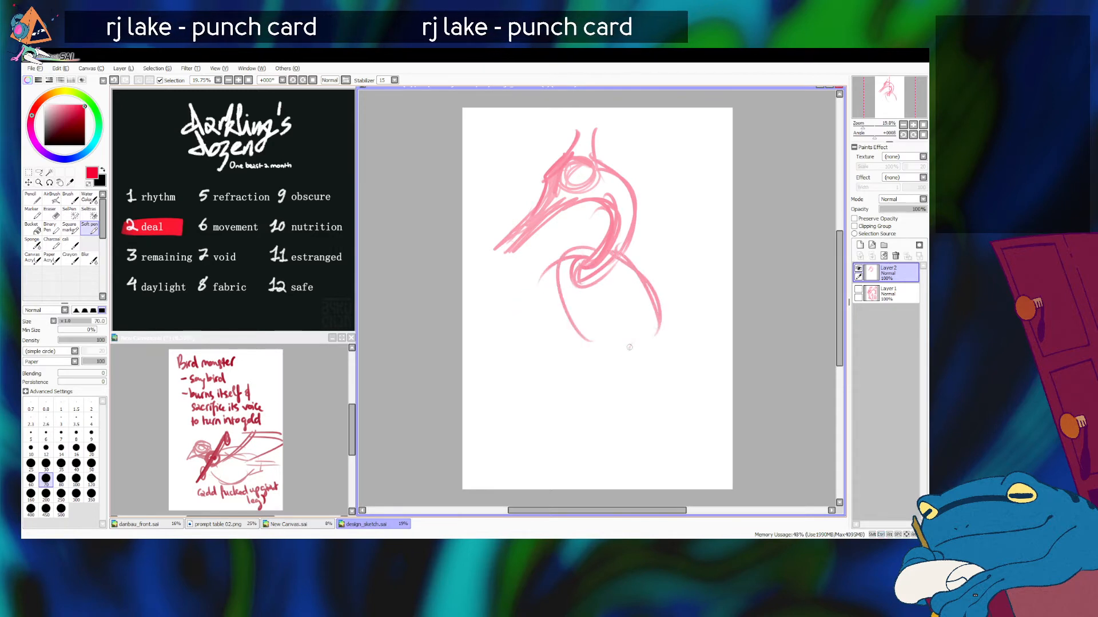
Step: Try a narrow limb down the chest and a leg running back to a knee with its shank angled forward
{"action": "mouse_move", "coordinate": [575, 245]}
{"action": "left_mouse_down"}
{"action": "mouse_move", "coordinate": [563, 348]}
{"action": "mouse_move", "coordinate": [589, 363]}
{"action": "left_mouse_up"}
{"action": "mouse_move", "coordinate": [614, 245]}
{"action": "left_mouse_down"}
{"action": "mouse_move", "coordinate": [670, 316]}
{"action": "mouse_move", "coordinate": [608, 347]}
{"action": "mouse_move", "coordinate": [633, 363]}
{"action": "left_mouse_up"}
{"action": "mouse_move", "coordinate": [640, 297]}
{"action": "left_mouse_down"}
{"action": "mouse_move", "coordinate": [716, 401]}
{"action": "mouse_move", "coordinate": [669, 334]}
{"action": "left_mouse_up"}
{"action": "mouse_move", "coordinate": [663, 327]}
{"action": "left_mouse_down"}
{"action": "mouse_move", "coordinate": [714, 397]}
{"action": "mouse_move", "coordinate": [660, 444]}
{"action": "left_mouse_up"}
{"action": "key", "text": "ctrl+z"}
{"action": "key", "text": "ctrl+z"}
{"action": "mouse_move", "coordinate": [632, 297]}
{"action": "left_mouse_down"}
{"action": "mouse_move", "coordinate": [705, 389]}
{"action": "mouse_move", "coordinate": [601, 464]}
{"action": "left_mouse_up"}
{"action": "left_click_drag", "start_coordinate": [707, 405], "coordinate": [582, 463]}
{"action": "left_click_drag", "start_coordinate": [608, 435], "coordinate": [565, 474]}
{"action": "left_click_drag", "start_coordinate": [636, 420], "coordinate": [584, 458]}
{"action": "mouse_move", "coordinate": [564, 330]}
{"action": "left_mouse_down"}
{"action": "mouse_move", "coordinate": [584, 362]}
{"action": "mouse_move", "coordinate": [524, 417]}
{"action": "left_mouse_up"}
{"action": "key", "text": "ctrl+z"}
{"action": "key", "text": "ctrl+z"}
{"action": "key", "text": "ctrl+z"}
Step: Draw a second bent leg from the belly with its lower part reaching forward above the first shank
{"action": "mouse_move", "coordinate": [577, 337]}
{"action": "left_mouse_down"}
{"action": "mouse_move", "coordinate": [611, 366]}
{"action": "mouse_move", "coordinate": [651, 375]}
{"action": "left_mouse_up"}
{"action": "left_click_drag", "start_coordinate": [587, 348], "coordinate": [595, 388]}
{"action": "mouse_move", "coordinate": [663, 385]}
{"action": "left_mouse_down"}
{"action": "mouse_move", "coordinate": [563, 392]}
{"action": "mouse_move", "coordinate": [535, 440]}
{"action": "left_mouse_up"}
{"action": "left_click_drag", "start_coordinate": [537, 419], "coordinate": [579, 394]}
{"action": "mouse_move", "coordinate": [616, 378]}
{"action": "left_mouse_down"}
{"action": "mouse_move", "coordinate": [534, 406]}
{"action": "mouse_move", "coordinate": [513, 431]}
{"action": "left_mouse_up"}
{"action": "left_click_drag", "start_coordinate": [533, 408], "coordinate": [646, 394]}
{"action": "left_click_drag", "start_coordinate": [611, 357], "coordinate": [668, 384]}
Step: Thicken the back line and chest limb, and undo back to the head, neck and rounded body outline
{"action": "left_click_drag", "start_coordinate": [613, 259], "coordinate": [679, 329]}
{"action": "mouse_move", "coordinate": [565, 280]}
{"action": "left_mouse_down"}
{"action": "mouse_move", "coordinate": [574, 357]}
{"action": "mouse_move", "coordinate": [555, 336]}
{"action": "left_mouse_up"}
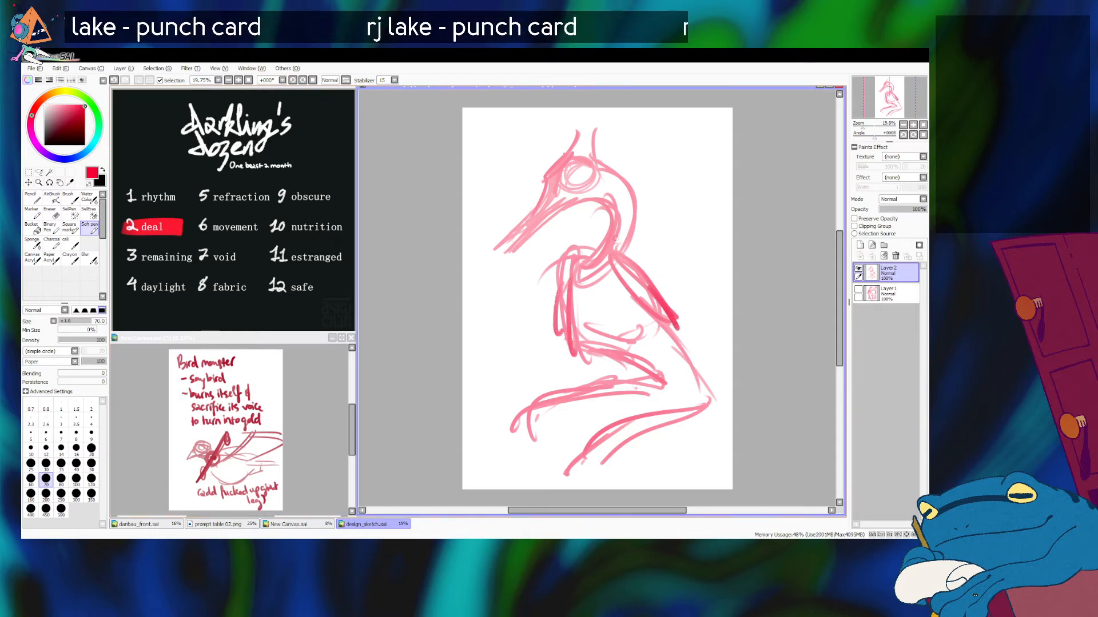
{"action": "key", "text": "ctrl+z"}
{"action": "key", "text": "ctrl+z"}
{"action": "key", "text": "ctrl+z"}
{"action": "key", "text": "ctrl+z"}
{"action": "key", "text": "ctrl+z"}
{"action": "key", "text": "ctrl+z"}
{"action": "key", "text": "ctrl+z"}
{"action": "key", "text": "ctrl+z"}
{"action": "key", "text": "ctrl+z"}
{"action": "key", "text": "ctrl+z"}
{"action": "key", "text": "ctrl+z"}
{"action": "key", "text": "ctrl+z"}
{"action": "key", "text": "ctrl+z"}
{"action": "key", "text": "ctrl+z"}
{"action": "key", "text": "ctrl+z"}
{"action": "key", "text": "ctrl+z"}
{"action": "key", "text": "ctrl+z"}
{"action": "key", "text": "ctrl+z"}
{"action": "key", "text": "ctrl+z"}
{"action": "key", "text": "ctrl+z"}
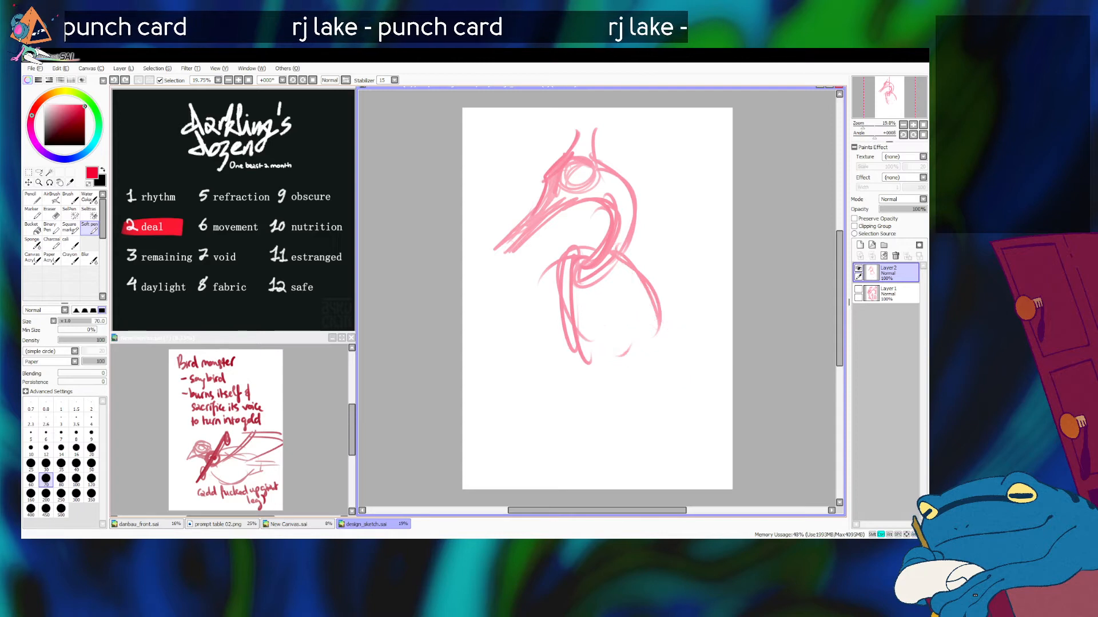
{"action": "key", "text": "ctrl+z"}
{"action": "key", "text": "ctrl+z"}
Step: Rework the neck's front and back curves and darken the area where it joins the chest
{"action": "mouse_move", "coordinate": [599, 196]}
{"action": "left_mouse_down"}
{"action": "mouse_move", "coordinate": [572, 277]}
{"action": "mouse_move", "coordinate": [606, 213]}
{"action": "mouse_move", "coordinate": [565, 283]}
{"action": "left_mouse_up"}
{"action": "key", "text": "ctrl+z"}
{"action": "key", "text": "ctrl+z"}
{"action": "key", "text": "ctrl+z"}
{"action": "left_click_drag", "start_coordinate": [597, 205], "coordinate": [561, 276]}
{"action": "key", "text": "ctrl+z"}
{"action": "left_click_drag", "start_coordinate": [595, 201], "coordinate": [562, 272]}
{"action": "key", "text": "ctrl+z"}
{"action": "mouse_move", "coordinate": [637, 206]}
{"action": "left_mouse_down"}
{"action": "mouse_move", "coordinate": [583, 276]}
{"action": "mouse_move", "coordinate": [587, 292]}
{"action": "mouse_move", "coordinate": [632, 201]}
{"action": "mouse_move", "coordinate": [595, 267]}
{"action": "left_mouse_up"}
Step: Redraw the body outline with a rounded belly and a back line sloping down to the rump
{"action": "key", "text": "ctrl+z"}
{"action": "key", "text": "ctrl+z"}
{"action": "mouse_move", "coordinate": [619, 177]}
{"action": "left_mouse_down"}
{"action": "mouse_move", "coordinate": [627, 189]}
{"action": "mouse_move", "coordinate": [602, 258]}
{"action": "mouse_move", "coordinate": [611, 250]}
{"action": "mouse_move", "coordinate": [586, 289]}
{"action": "mouse_move", "coordinate": [565, 287]}
{"action": "mouse_move", "coordinate": [582, 290]}
{"action": "left_mouse_up"}
{"action": "key", "text": "ctrl+z"}
{"action": "mouse_move", "coordinate": [563, 287]}
{"action": "left_mouse_down"}
{"action": "mouse_move", "coordinate": [609, 341]}
{"action": "mouse_move", "coordinate": [621, 332]}
{"action": "left_mouse_up"}
{"action": "left_click_drag", "start_coordinate": [603, 257], "coordinate": [668, 284]}
{"action": "key", "text": "ctrl+z"}
{"action": "key", "text": "ctrl+z"}
{"action": "mouse_move", "coordinate": [605, 257]}
{"action": "left_mouse_down"}
{"action": "mouse_move", "coordinate": [670, 295]}
{"action": "mouse_move", "coordinate": [670, 339]}
{"action": "left_mouse_up"}
{"action": "key", "text": "ctrl+z"}
{"action": "key", "text": "ctrl+z"}
Step: Draw a leg with its thigh running back from the belly to a knee and a long shank angled forward and down
{"action": "left_click_drag", "start_coordinate": [646, 353], "coordinate": [667, 357]}
{"action": "left_click_drag", "start_coordinate": [599, 343], "coordinate": [669, 363]}
{"action": "key", "text": "ctrl+z"}
{"action": "key", "text": "ctrl+z"}
{"action": "mouse_move", "coordinate": [592, 338]}
{"action": "left_mouse_down"}
{"action": "mouse_move", "coordinate": [661, 347]}
{"action": "mouse_move", "coordinate": [678, 311]}
{"action": "mouse_move", "coordinate": [668, 365]}
{"action": "mouse_move", "coordinate": [685, 392]}
{"action": "left_mouse_up"}
{"action": "mouse_move", "coordinate": [641, 314]}
{"action": "left_mouse_down"}
{"action": "mouse_move", "coordinate": [719, 382]}
{"action": "mouse_move", "coordinate": [646, 435]}
{"action": "left_mouse_up"}
{"action": "left_click_drag", "start_coordinate": [714, 400], "coordinate": [584, 457]}
{"action": "key", "text": "ctrl+z"}
{"action": "key", "text": "ctrl+z"}
{"action": "mouse_move", "coordinate": [626, 316]}
{"action": "left_mouse_down"}
{"action": "mouse_move", "coordinate": [699, 395]}
{"action": "mouse_move", "coordinate": [599, 458]}
{"action": "left_mouse_up"}
{"action": "left_click_drag", "start_coordinate": [686, 400], "coordinate": [512, 476]}
Step: Try several placements for a second leg reaching forward from under the belly
{"action": "mouse_move", "coordinate": [626, 357]}
{"action": "left_mouse_down"}
{"action": "mouse_move", "coordinate": [666, 397]}
{"action": "mouse_move", "coordinate": [623, 343]}
{"action": "mouse_move", "coordinate": [567, 362]}
{"action": "left_mouse_up"}
{"action": "key", "text": "ctrl+z"}
{"action": "key", "text": "ctrl+z"}
{"action": "key", "text": "ctrl+z"}
{"action": "mouse_move", "coordinate": [628, 337]}
{"action": "left_mouse_down"}
{"action": "mouse_move", "coordinate": [576, 341]}
{"action": "mouse_move", "coordinate": [570, 356]}
{"action": "mouse_move", "coordinate": [663, 382]}
{"action": "mouse_move", "coordinate": [529, 391]}
{"action": "left_mouse_up"}
{"action": "mouse_move", "coordinate": [604, 394]}
{"action": "left_mouse_down"}
{"action": "mouse_move", "coordinate": [564, 390]}
{"action": "mouse_move", "coordinate": [500, 422]}
{"action": "left_mouse_up"}
{"action": "mouse_move", "coordinate": [559, 402]}
{"action": "left_mouse_down"}
{"action": "mouse_move", "coordinate": [503, 428]}
{"action": "mouse_move", "coordinate": [530, 399]}
{"action": "left_mouse_up"}
{"action": "key", "text": "ctrl+z"}
{"action": "key", "text": "ctrl+z"}
{"action": "key", "text": "ctrl+z"}
{"action": "key", "text": "ctrl+z"}
{"action": "mouse_move", "coordinate": [584, 344]}
{"action": "left_mouse_down"}
{"action": "mouse_move", "coordinate": [668, 392]}
{"action": "mouse_move", "coordinate": [543, 424]}
{"action": "left_mouse_up"}
{"action": "key", "text": "ctrl+z"}
Step: Draw the second leg's long shank reaching forward from the knee, and reinforce the lower shank
{"action": "left_click_drag", "start_coordinate": [662, 396], "coordinate": [496, 432]}
{"action": "mouse_move", "coordinate": [626, 394]}
{"action": "left_mouse_down"}
{"action": "mouse_move", "coordinate": [498, 415]}
{"action": "mouse_move", "coordinate": [481, 435]}
{"action": "left_mouse_up"}
{"action": "mouse_move", "coordinate": [542, 456]}
{"action": "left_mouse_down"}
{"action": "mouse_move", "coordinate": [593, 435]}
{"action": "mouse_move", "coordinate": [552, 470]}
{"action": "mouse_move", "coordinate": [708, 403]}
{"action": "left_mouse_up"}
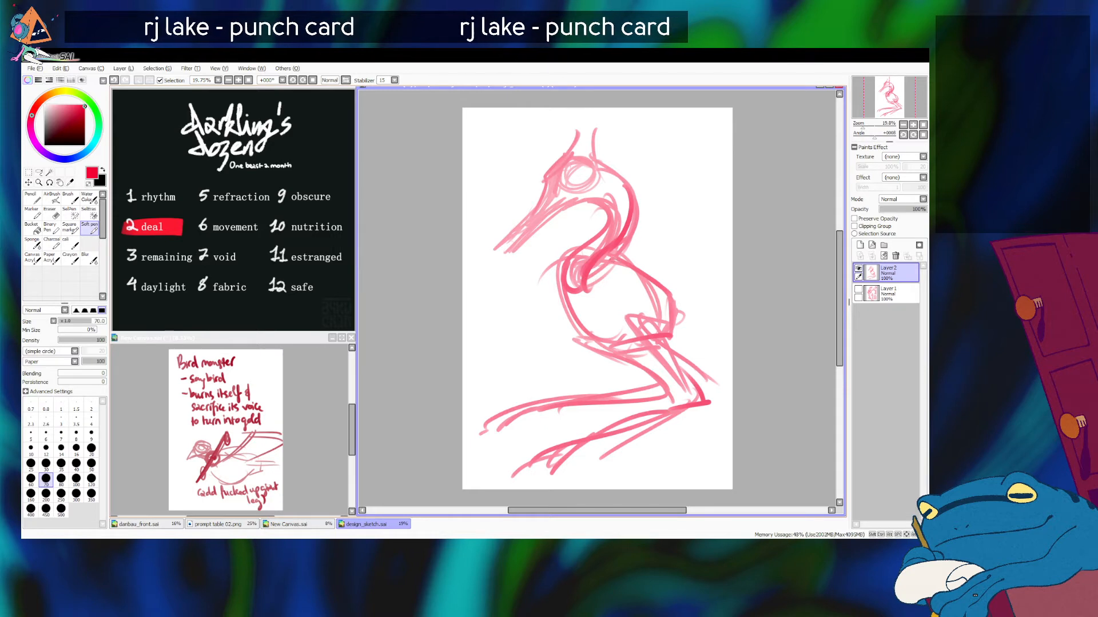
Step: Sketch a folded wing on the side of the body with looping inner strokes and a pointed shoulder-to-rump edge
{"action": "mouse_move", "coordinate": [633, 279]}
{"action": "left_mouse_down"}
{"action": "mouse_move", "coordinate": [590, 290]}
{"action": "mouse_move", "coordinate": [613, 280]}
{"action": "mouse_move", "coordinate": [634, 337]}
{"action": "left_mouse_up"}
{"action": "key", "text": "ctrl+z"}
{"action": "mouse_move", "coordinate": [606, 291]}
{"action": "left_mouse_down"}
{"action": "mouse_move", "coordinate": [669, 334]}
{"action": "mouse_move", "coordinate": [606, 297]}
{"action": "left_mouse_up"}
{"action": "mouse_move", "coordinate": [638, 331]}
{"action": "left_mouse_down"}
{"action": "mouse_move", "coordinate": [606, 300]}
{"action": "mouse_move", "coordinate": [661, 310]}
{"action": "mouse_move", "coordinate": [622, 294]}
{"action": "mouse_move", "coordinate": [656, 295]}
{"action": "mouse_move", "coordinate": [661, 307]}
{"action": "mouse_move", "coordinate": [654, 293]}
{"action": "mouse_move", "coordinate": [593, 270]}
{"action": "mouse_move", "coordinate": [643, 259]}
{"action": "mouse_move", "coordinate": [608, 258]}
{"action": "mouse_move", "coordinate": [665, 294]}
{"action": "left_mouse_up"}
{"action": "key", "text": "ctrl+z"}
{"action": "left_click_drag", "start_coordinate": [676, 288], "coordinate": [685, 295]}
Step: Try to extend the folded wing's end out past the rump
{"action": "left_click_drag", "start_coordinate": [656, 262], "coordinate": [712, 289]}
{"action": "mouse_move", "coordinate": [712, 289]}
{"action": "left_mouse_down"}
{"action": "mouse_move", "coordinate": [704, 300]}
{"action": "mouse_move", "coordinate": [716, 310]}
{"action": "left_mouse_up"}
{"action": "left_click_drag", "start_coordinate": [684, 316], "coordinate": [715, 320]}
{"action": "mouse_move", "coordinate": [675, 312]}
{"action": "left_mouse_down"}
{"action": "mouse_move", "coordinate": [702, 343]}
{"action": "mouse_move", "coordinate": [716, 341]}
{"action": "left_mouse_up"}
{"action": "key", "text": "ctrl+z"}
{"action": "left_click_drag", "start_coordinate": [686, 337], "coordinate": [707, 330]}
{"action": "key", "text": "ctrl+z"}
{"action": "key", "text": "ctrl+z"}
{"action": "key", "text": "ctrl+z"}
{"action": "key", "text": "ctrl+z"}
{"action": "key", "text": "ctrl+z"}
{"action": "mouse_move", "coordinate": [630, 260]}
{"action": "left_mouse_down"}
{"action": "mouse_move", "coordinate": [681, 286]}
{"action": "mouse_move", "coordinate": [649, 282]}
{"action": "mouse_move", "coordinate": [709, 293]}
{"action": "left_mouse_up"}
{"action": "key", "text": "ctrl+z"}
{"action": "key", "text": "ctrl+z"}
{"action": "key", "text": "ctrl+z"}
{"action": "key", "text": "ctrl+z"}
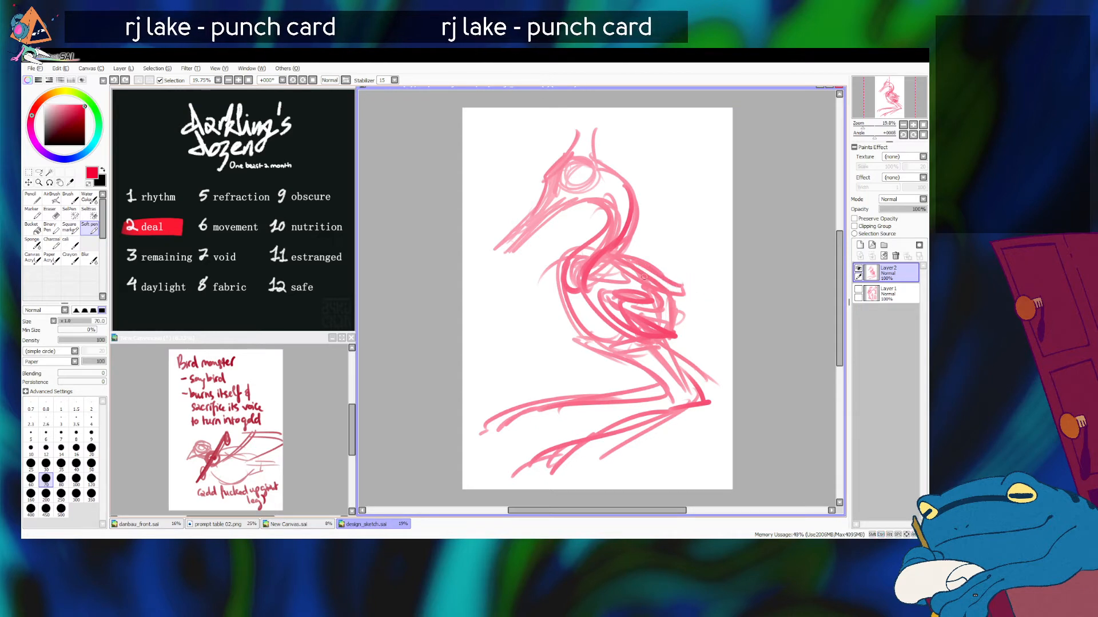
Step: Extend the rear of the body past the rump with a small looping tail tuft
{"action": "left_click_drag", "start_coordinate": [626, 267], "coordinate": [693, 287]}
{"action": "left_click_drag", "start_coordinate": [658, 278], "coordinate": [697, 283]}
{"action": "mouse_move", "coordinate": [664, 343]}
{"action": "left_mouse_down"}
{"action": "mouse_move", "coordinate": [694, 330]}
{"action": "mouse_move", "coordinate": [695, 314]}
{"action": "mouse_move", "coordinate": [685, 315]}
{"action": "mouse_move", "coordinate": [709, 285]}
{"action": "left_mouse_up"}
{"action": "mouse_move", "coordinate": [714, 291]}
{"action": "left_mouse_down"}
{"action": "mouse_move", "coordinate": [699, 300]}
{"action": "mouse_move", "coordinate": [686, 291]}
{"action": "left_mouse_up"}
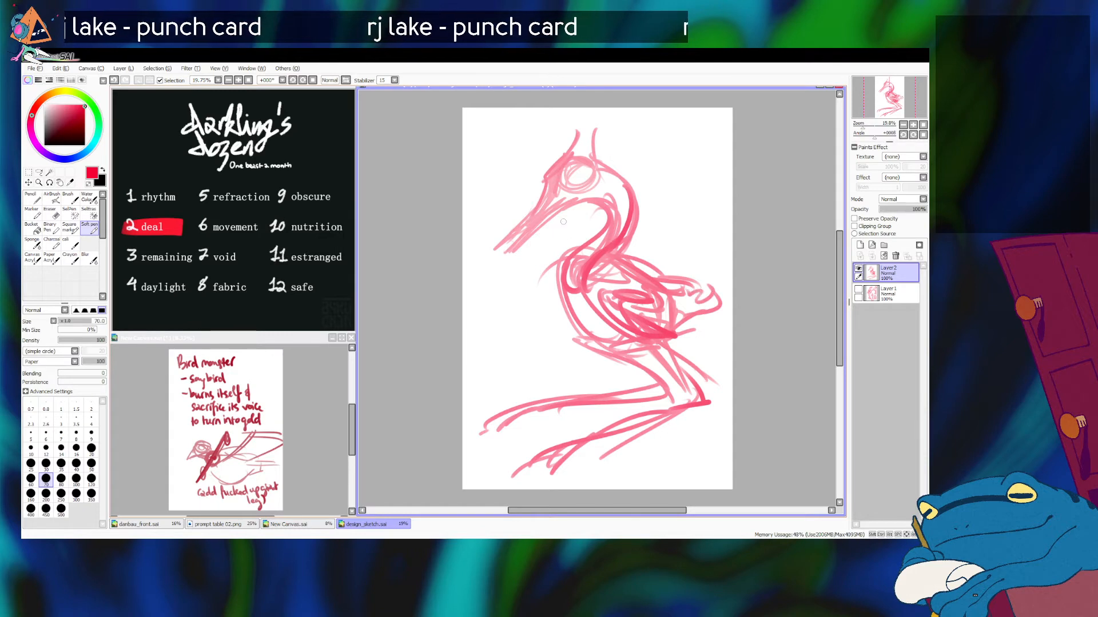
Step: Rework the bird's beak into a longer, heavier shape reaching down and forward from the head
{"action": "mouse_move", "coordinate": [546, 200]}
{"action": "left_mouse_down"}
{"action": "mouse_move", "coordinate": [494, 259]}
{"action": "mouse_move", "coordinate": [498, 251]}
{"action": "left_mouse_up"}
{"action": "key", "text": "ctrl+z"}
{"action": "key", "text": "ctrl+z"}
{"action": "mouse_move", "coordinate": [529, 215]}
{"action": "left_mouse_down"}
{"action": "mouse_move", "coordinate": [487, 261]}
{"action": "mouse_move", "coordinate": [543, 219]}
{"action": "left_mouse_up"}
{"action": "key", "text": "ctrl+z"}
Step: Reinforce the throat and neck curves behind the head, and try a new crest stroke on top
{"action": "key", "text": "ctrl+z"}
{"action": "left_click_drag", "start_coordinate": [498, 264], "coordinate": [572, 200]}
{"action": "mouse_move", "coordinate": [570, 162]}
{"action": "left_mouse_down"}
{"action": "mouse_move", "coordinate": [545, 215]}
{"action": "mouse_move", "coordinate": [589, 172]}
{"action": "mouse_move", "coordinate": [525, 238]}
{"action": "left_mouse_up"}
{"action": "key", "text": "ctrl+z"}
{"action": "key", "text": "ctrl+z"}
{"action": "key", "text": "ctrl+z"}
{"action": "mouse_move", "coordinate": [572, 199]}
{"action": "left_mouse_down"}
{"action": "mouse_move", "coordinate": [601, 197]}
{"action": "mouse_move", "coordinate": [612, 214]}
{"action": "left_mouse_up"}
{"action": "mouse_move", "coordinate": [598, 170]}
{"action": "left_mouse_down"}
{"action": "mouse_move", "coordinate": [621, 229]}
{"action": "mouse_move", "coordinate": [607, 173]}
{"action": "mouse_move", "coordinate": [605, 248]}
{"action": "mouse_move", "coordinate": [626, 205]}
{"action": "mouse_move", "coordinate": [619, 236]}
{"action": "left_mouse_up"}
{"action": "mouse_move", "coordinate": [596, 165]}
{"action": "left_mouse_down"}
{"action": "mouse_move", "coordinate": [623, 181]}
{"action": "mouse_move", "coordinate": [621, 192]}
{"action": "left_mouse_up"}
{"action": "left_click_drag", "start_coordinate": [595, 162], "coordinate": [612, 190]}
{"action": "mouse_move", "coordinate": [609, 138]}
{"action": "left_mouse_down"}
{"action": "mouse_move", "coordinate": [608, 187]}
{"action": "mouse_move", "coordinate": [614, 137]}
{"action": "left_mouse_up"}
{"action": "left_click_drag", "start_coordinate": [563, 161], "coordinate": [582, 123]}
{"action": "key", "text": "ctrl+z"}
{"action": "key", "text": "ctrl+z"}
{"action": "key", "text": "ctrl+z"}
{"action": "key", "text": "ctrl+z"}
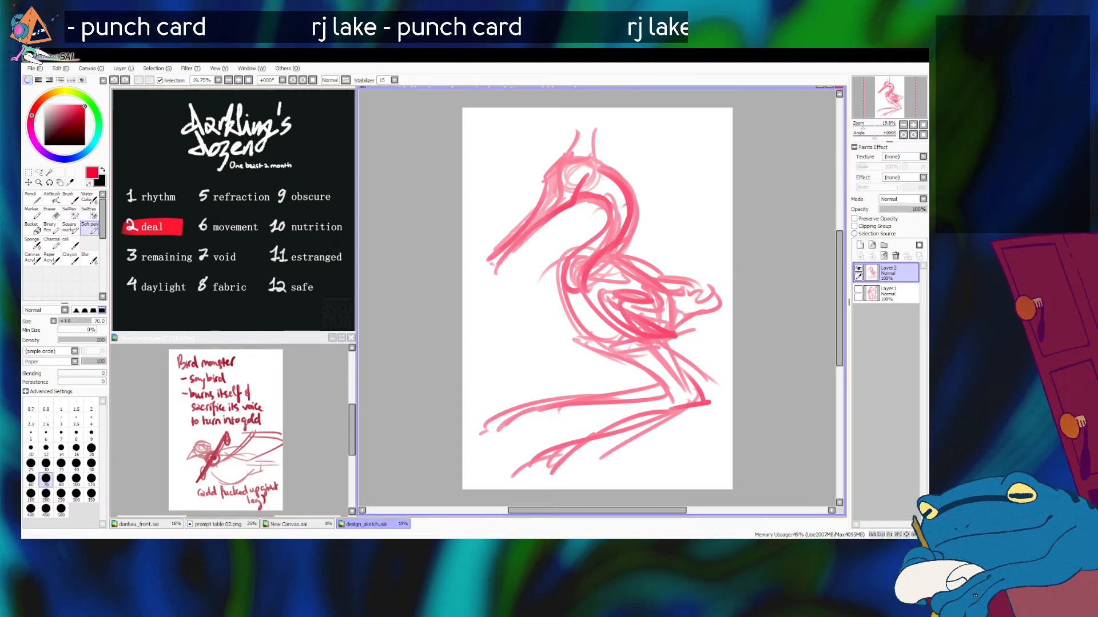
Step: Scale the whole bird sketch down slightly and recentre it on the page
{"action": "key", "text": "ctrl+t"}
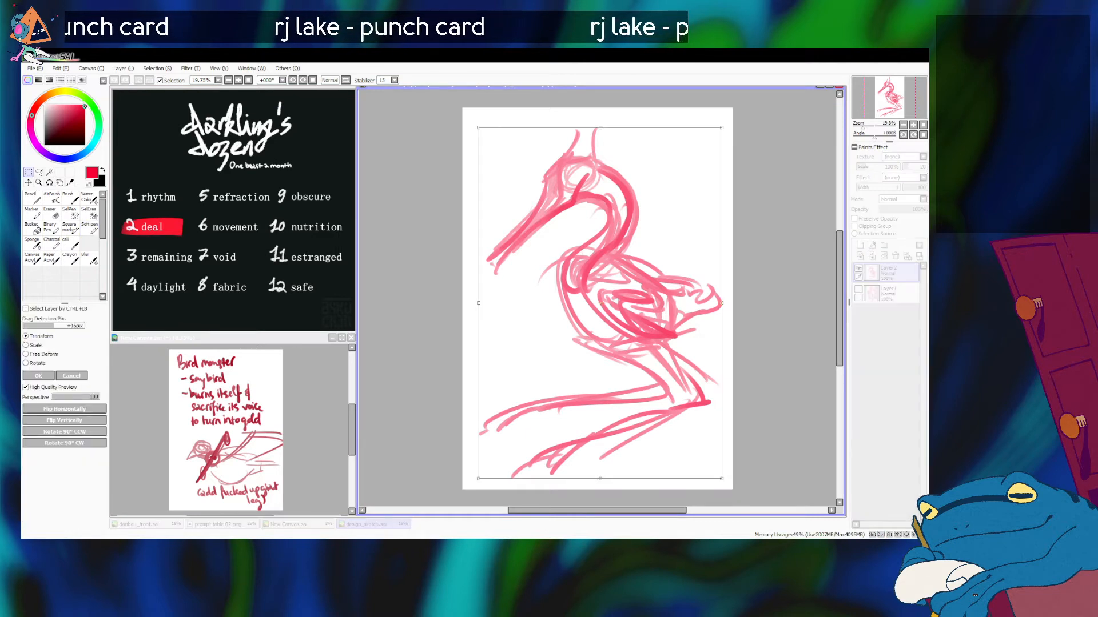
{"action": "left_click_drag", "start_coordinate": [722, 127], "coordinate": [701, 158]}
{"action": "mouse_move", "coordinate": [618, 320]}
{"action": "left_mouse_down"}
{"action": "mouse_move", "coordinate": [625, 305]}
{"action": "mouse_move", "coordinate": [598, 298]}
{"action": "left_mouse_up"}
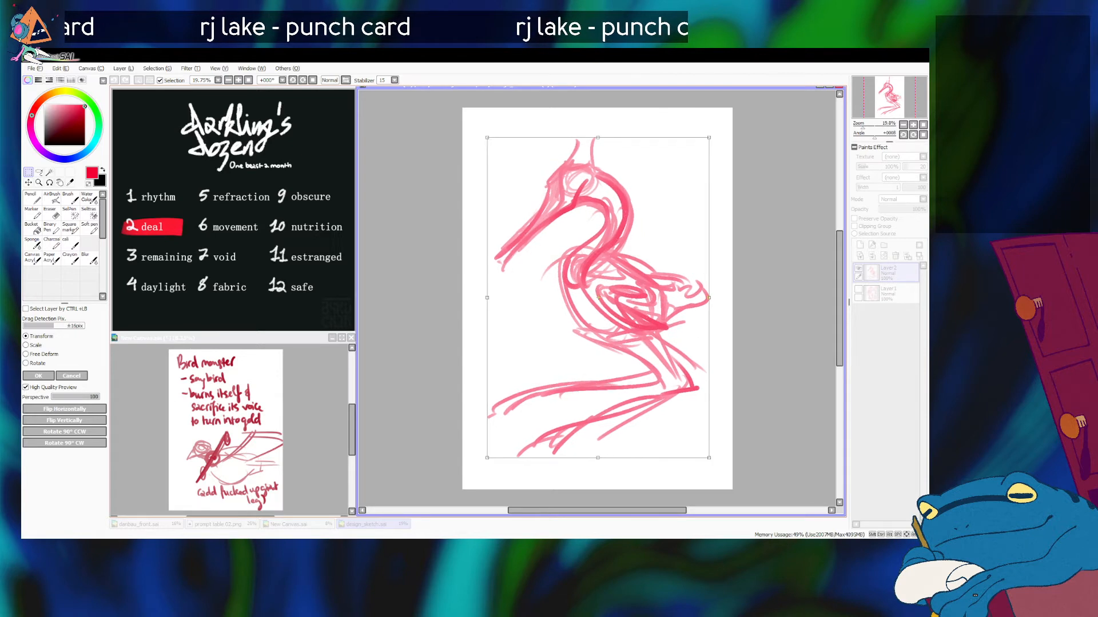
{"action": "key", "text": "Return"}
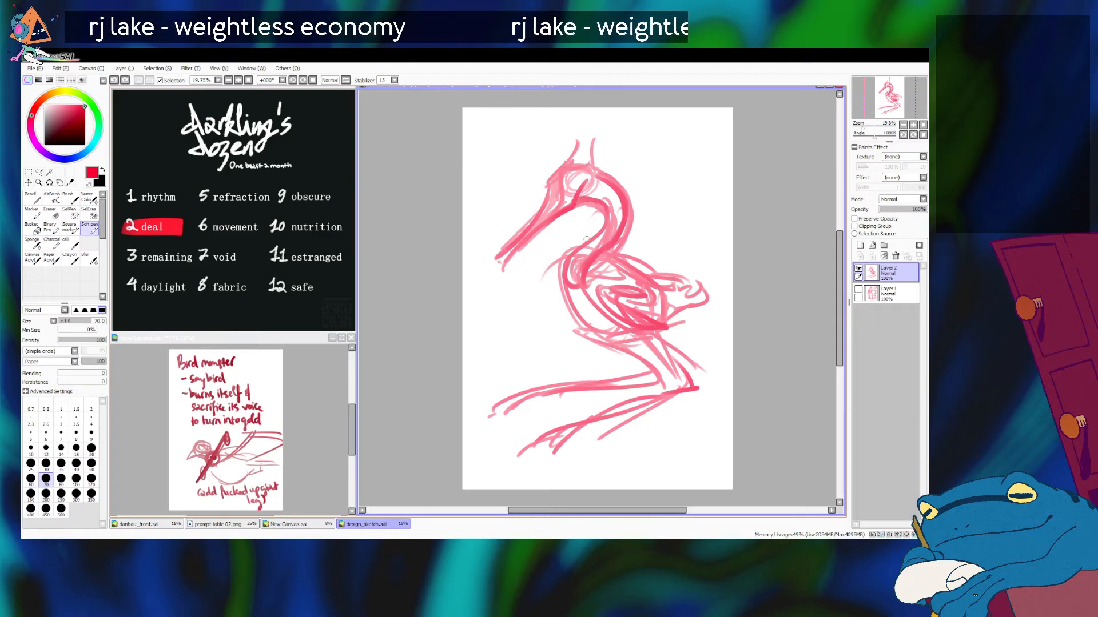
Step: Try alternative leg lines under the belly, and reinforce the thigh running down to the heel joint
{"action": "mouse_move", "coordinate": [595, 334]}
{"action": "left_mouse_down"}
{"action": "mouse_move", "coordinate": [668, 356]}
{"action": "mouse_move", "coordinate": [645, 387]}
{"action": "mouse_move", "coordinate": [593, 391]}
{"action": "left_mouse_up"}
{"action": "key", "text": "ctrl+z"}
{"action": "mouse_move", "coordinate": [629, 341]}
{"action": "left_mouse_down"}
{"action": "mouse_move", "coordinate": [683, 377]}
{"action": "mouse_move", "coordinate": [700, 405]}
{"action": "left_mouse_up"}
{"action": "key", "text": "ctrl+z"}
{"action": "left_click_drag", "start_coordinate": [646, 328], "coordinate": [682, 387]}
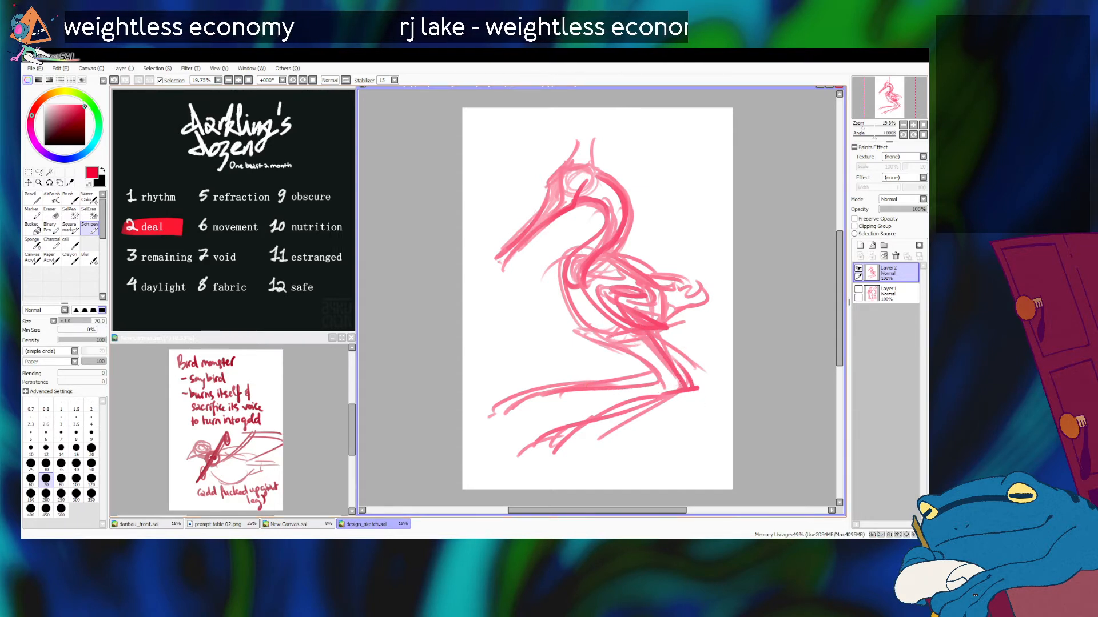
Step: Draw a tall, thick crest rising backward from the top of the head
{"action": "mouse_move", "coordinate": [593, 163]}
{"action": "left_mouse_down"}
{"action": "mouse_move", "coordinate": [588, 135]}
{"action": "mouse_move", "coordinate": [573, 161]}
{"action": "mouse_move", "coordinate": [605, 116]}
{"action": "mouse_move", "coordinate": [596, 165]}
{"action": "left_mouse_up"}
{"action": "left_click_drag", "start_coordinate": [621, 129], "coordinate": [612, 143]}
{"action": "left_click_drag", "start_coordinate": [619, 119], "coordinate": [599, 167]}
{"action": "left_click_drag", "start_coordinate": [621, 140], "coordinate": [577, 194]}
{"action": "mouse_move", "coordinate": [596, 158]}
{"action": "left_mouse_down"}
{"action": "mouse_move", "coordinate": [592, 141]}
{"action": "mouse_move", "coordinate": [608, 144]}
{"action": "mouse_move", "coordinate": [614, 120]}
{"action": "mouse_move", "coordinate": [624, 140]}
{"action": "mouse_move", "coordinate": [589, 175]}
{"action": "mouse_move", "coordinate": [563, 173]}
{"action": "left_mouse_up"}
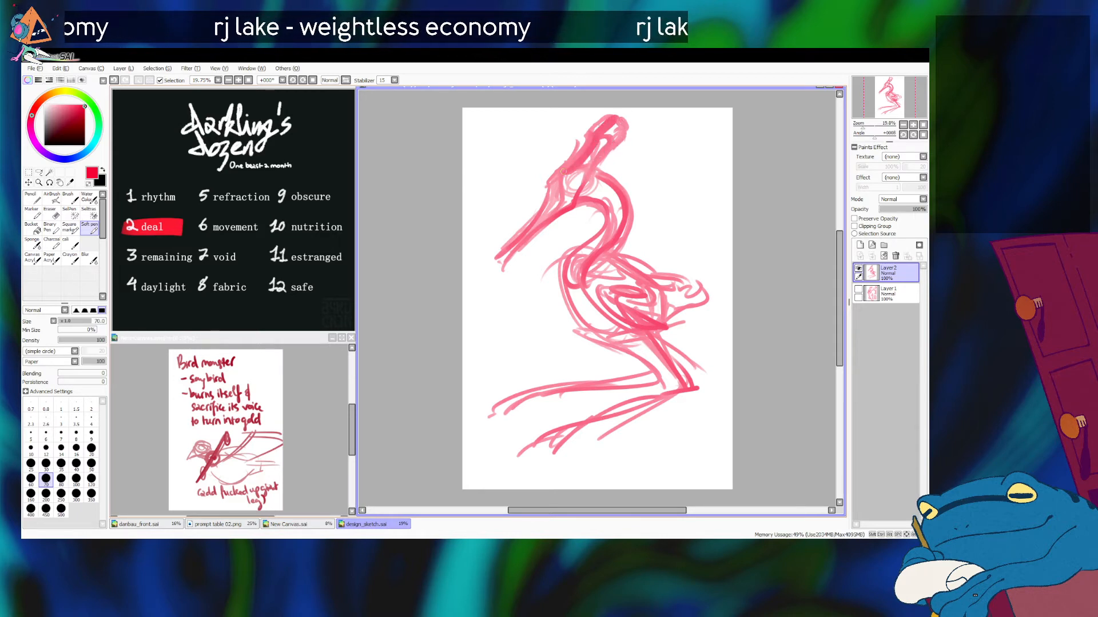
Step: Compare the pose with the earlier design on Layer 1, and try a neck stroke flowing down from the crest
{"action": "left_click", "coordinate": [858, 268]}
{"action": "left_click", "coordinate": [858, 289]}
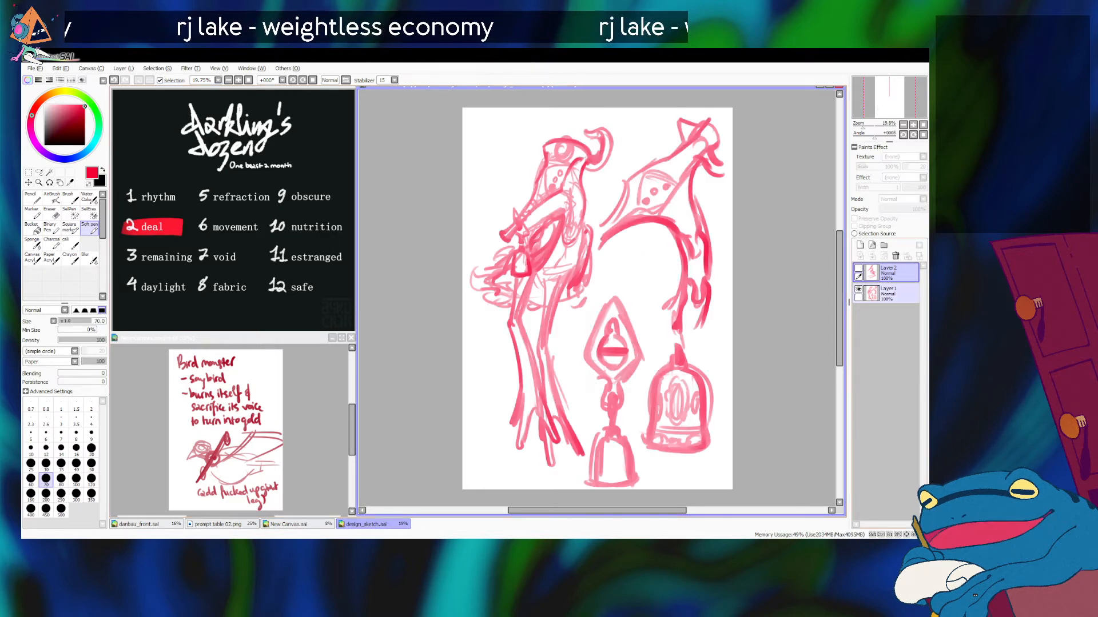
{"action": "left_click", "coordinate": [858, 289]}
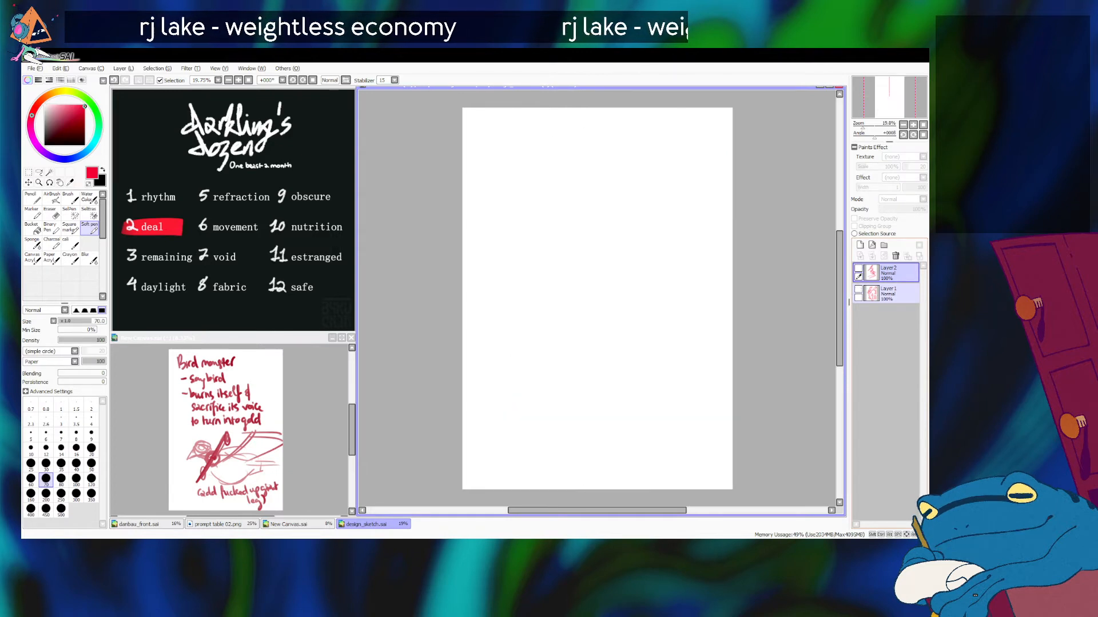
{"action": "left_click", "coordinate": [859, 268]}
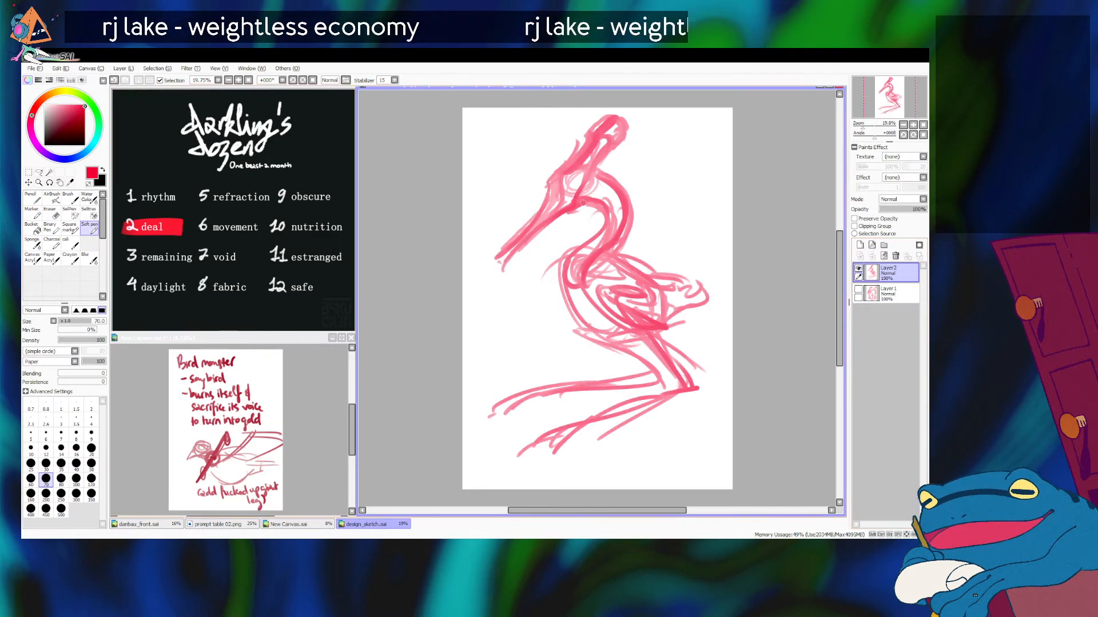
{"action": "mouse_move", "coordinate": [600, 164]}
{"action": "left_mouse_down"}
{"action": "mouse_move", "coordinate": [622, 217]}
{"action": "mouse_move", "coordinate": [610, 244]}
{"action": "left_mouse_up"}
{"action": "key", "text": "ctrl+z"}
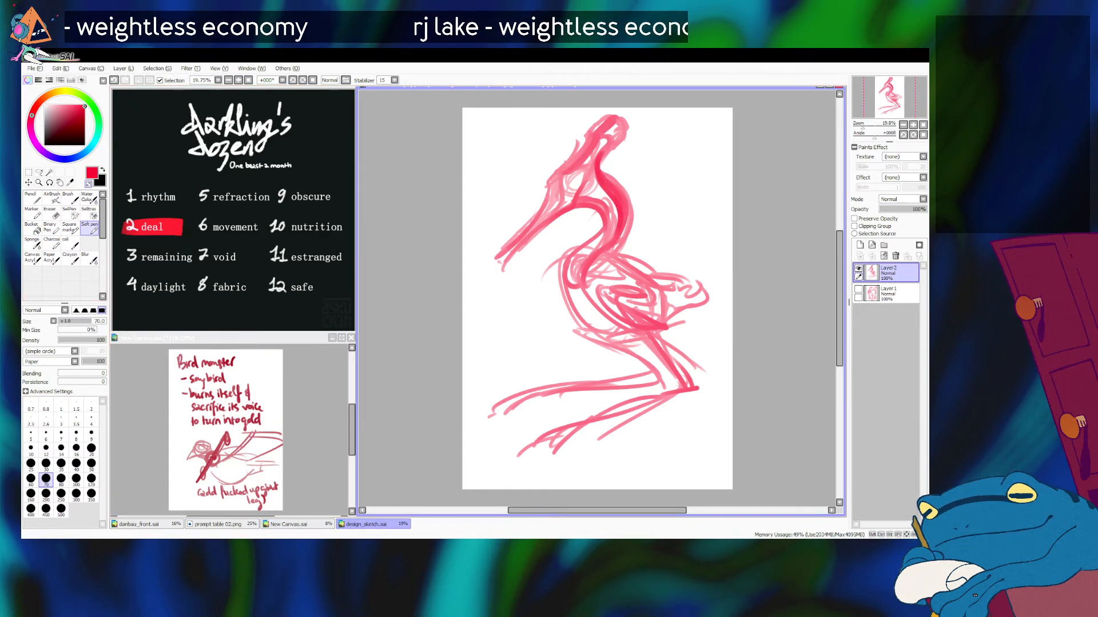
Step: Clean away the outer edge of the neck and the bulk of the crest, and set the brush size to 50
{"action": "key", "text": "bracketright"}
{"action": "key", "text": "bracketright"}
{"action": "mouse_move", "coordinate": [606, 160]}
{"action": "left_mouse_down"}
{"action": "mouse_move", "coordinate": [631, 207]}
{"action": "mouse_move", "coordinate": [627, 236]}
{"action": "left_mouse_up"}
{"action": "mouse_move", "coordinate": [618, 123]}
{"action": "left_mouse_down"}
{"action": "mouse_move", "coordinate": [609, 144]}
{"action": "mouse_move", "coordinate": [579, 147]}
{"action": "mouse_move", "coordinate": [558, 171]}
{"action": "mouse_move", "coordinate": [599, 127]}
{"action": "mouse_move", "coordinate": [628, 126]}
{"action": "mouse_move", "coordinate": [577, 142]}
{"action": "mouse_move", "coordinate": [563, 199]}
{"action": "mouse_move", "coordinate": [573, 155]}
{"action": "mouse_move", "coordinate": [555, 175]}
{"action": "mouse_move", "coordinate": [608, 110]}
{"action": "left_mouse_up"}
{"action": "key", "text": "bracketleft"}
{"action": "key", "text": "bracketleft"}
{"action": "key", "text": "bracketleft"}
{"action": "key", "text": "bracketleft"}
{"action": "key", "text": "ctrl+z"}
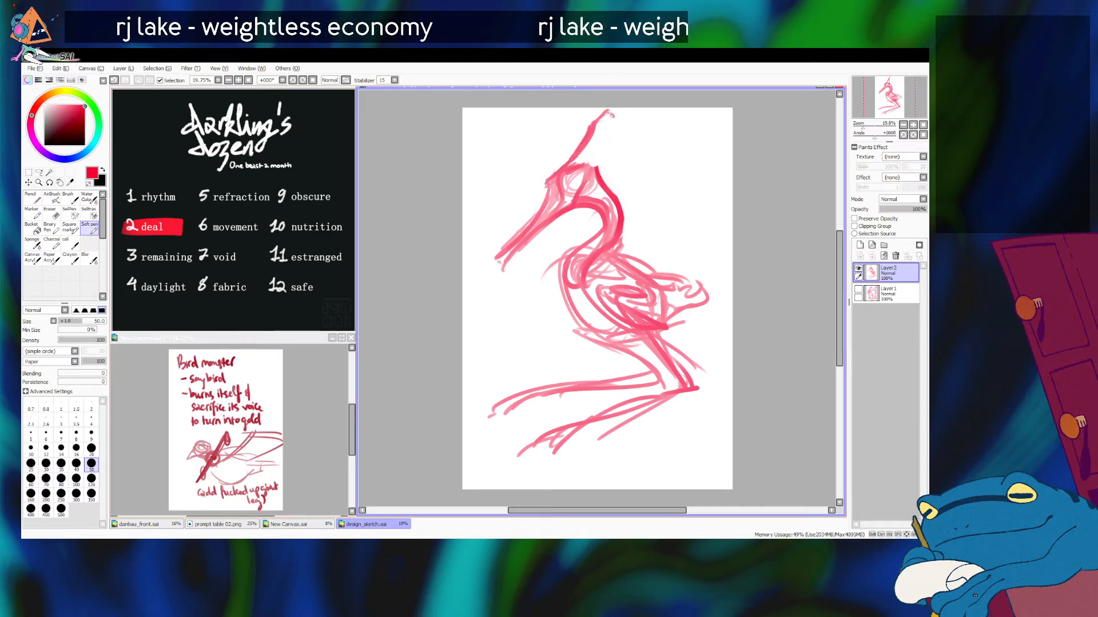
Step: Redraw the crest as a hollow, tied-back shape with pointed ends, and shift the whole sketch slightly down the page
{"action": "left_click_drag", "start_coordinate": [605, 147], "coordinate": [598, 171]}
{"action": "left_click_drag", "start_coordinate": [620, 121], "coordinate": [600, 161]}
{"action": "mouse_move", "coordinate": [616, 132]}
{"action": "left_mouse_down"}
{"action": "mouse_move", "coordinate": [610, 142]}
{"action": "mouse_move", "coordinate": [625, 123]}
{"action": "mouse_move", "coordinate": [593, 135]}
{"action": "left_mouse_up"}
{"action": "key", "text": "ctrl+z"}
{"action": "key", "text": "ctrl+z"}
{"action": "left_click_drag", "start_coordinate": [594, 139], "coordinate": [604, 144]}
{"action": "key", "text": "ctrl+z"}
{"action": "key", "text": "ctrl+z"}
{"action": "key", "text": "ctrl+z"}
{"action": "mouse_move", "coordinate": [570, 164]}
{"action": "left_mouse_down"}
{"action": "mouse_move", "coordinate": [606, 109]}
{"action": "mouse_move", "coordinate": [625, 133]}
{"action": "mouse_move", "coordinate": [629, 123]}
{"action": "mouse_move", "coordinate": [582, 172]}
{"action": "mouse_move", "coordinate": [610, 134]}
{"action": "mouse_move", "coordinate": [588, 152]}
{"action": "mouse_move", "coordinate": [578, 140]}
{"action": "mouse_move", "coordinate": [600, 134]}
{"action": "left_mouse_up"}
{"action": "key", "text": "ctrl+z"}
{"action": "left_click_drag", "start_coordinate": [600, 200], "coordinate": [600, 214]}
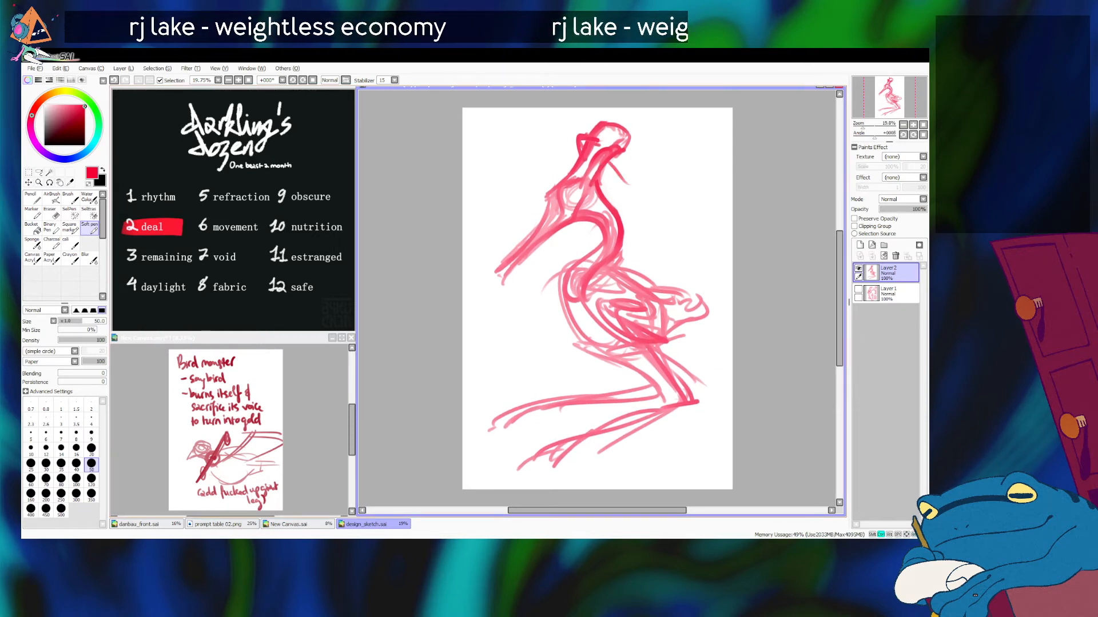
Step: Draw a thick, curled plume sweeping out and up from behind the crest
{"action": "left_click_drag", "start_coordinate": [621, 186], "coordinate": [651, 131]}
{"action": "key", "text": "ctrl+z"}
{"action": "mouse_move", "coordinate": [620, 189]}
{"action": "left_mouse_down"}
{"action": "mouse_move", "coordinate": [644, 183]}
{"action": "mouse_move", "coordinate": [647, 133]}
{"action": "left_mouse_up"}
{"action": "mouse_move", "coordinate": [640, 191]}
{"action": "left_mouse_down"}
{"action": "mouse_move", "coordinate": [668, 167]}
{"action": "mouse_move", "coordinate": [650, 134]}
{"action": "left_mouse_up"}
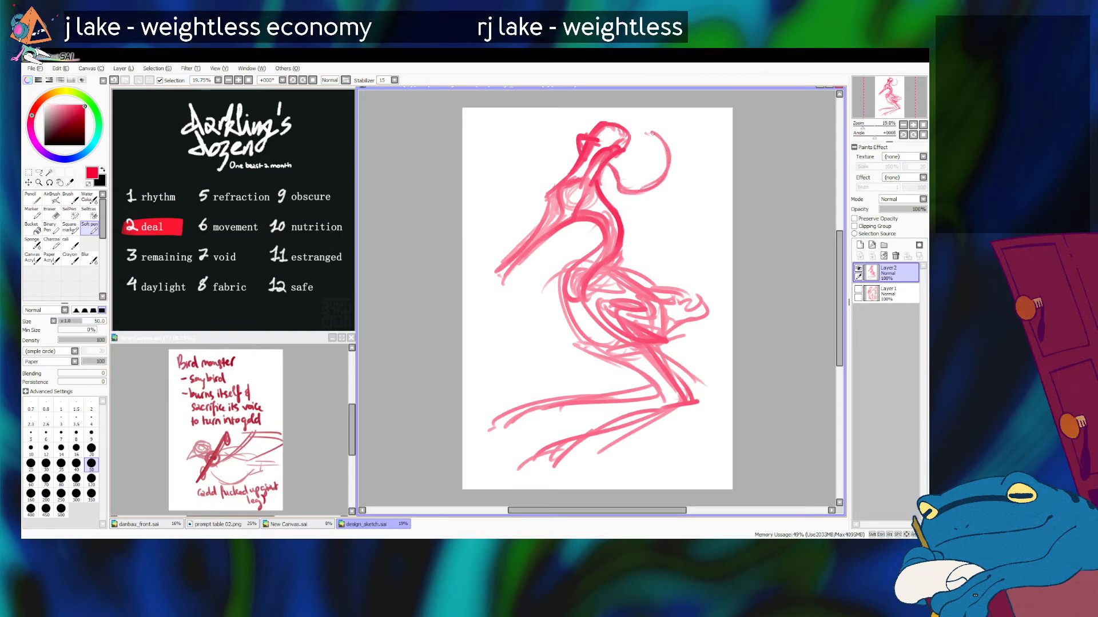
{"action": "key", "text": "ctrl+z"}
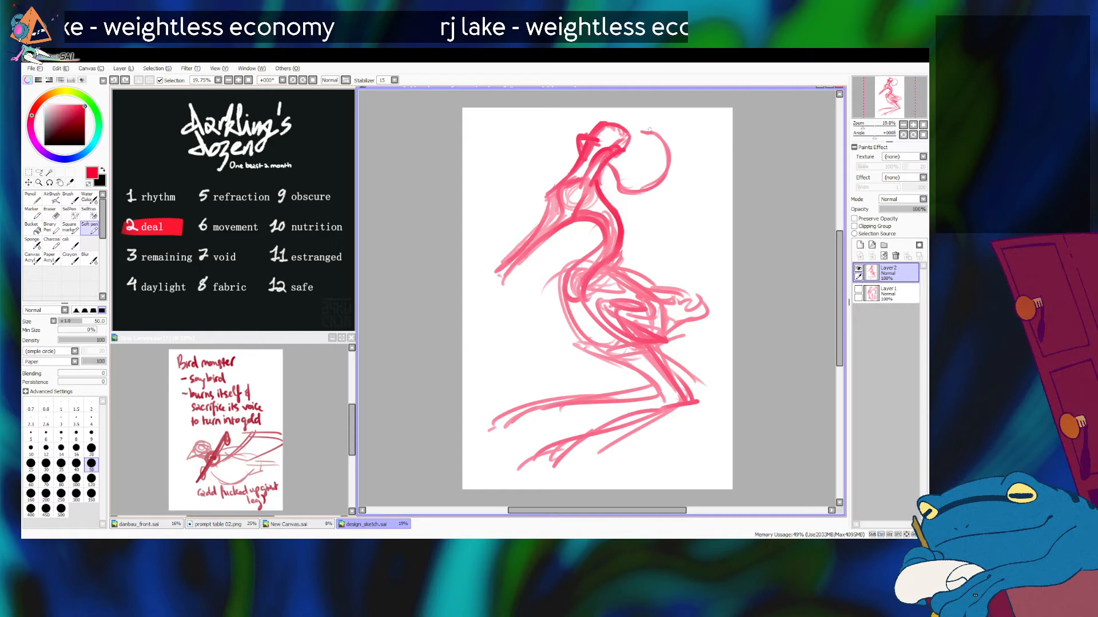
{"action": "mouse_move", "coordinate": [646, 137]}
{"action": "left_mouse_down"}
{"action": "mouse_move", "coordinate": [659, 172]}
{"action": "mouse_move", "coordinate": [646, 184]}
{"action": "mouse_move", "coordinate": [611, 157]}
{"action": "mouse_move", "coordinate": [650, 179]}
{"action": "left_mouse_up"}
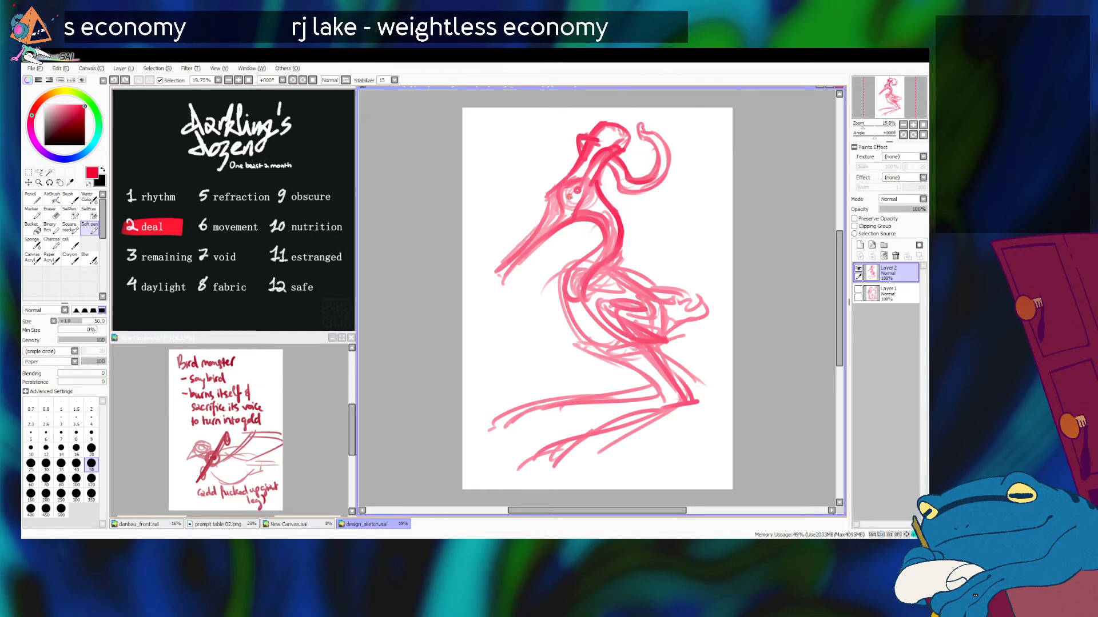
Step: Thicken the beak's outline and finish its tip with a rounded knob
{"action": "left_click_drag", "start_coordinate": [522, 245], "coordinate": [499, 286]}
{"action": "left_click_drag", "start_coordinate": [536, 241], "coordinate": [488, 286]}
{"action": "key", "text": "ctrl+z"}
{"action": "key", "text": "ctrl+z"}
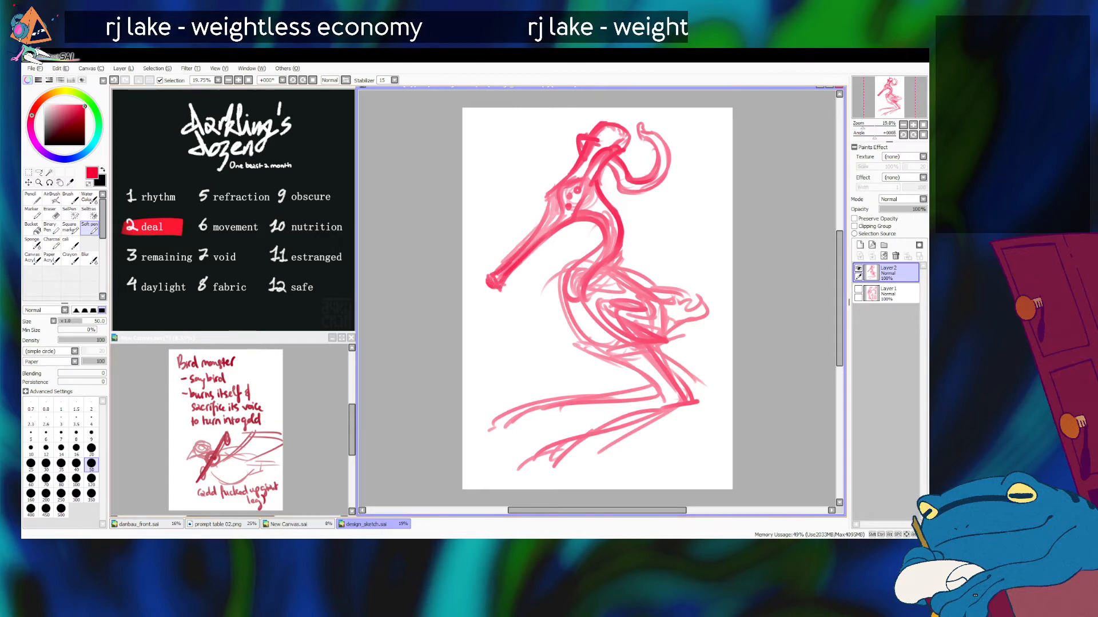
Step: Compare with the Layer 1 design, and shorten the beak with a lasso selection and Free Deform using minimal perspective
{"action": "left_click", "coordinate": [858, 269]}
{"action": "left_click", "coordinate": [858, 289]}
{"action": "left_click", "coordinate": [859, 290]}
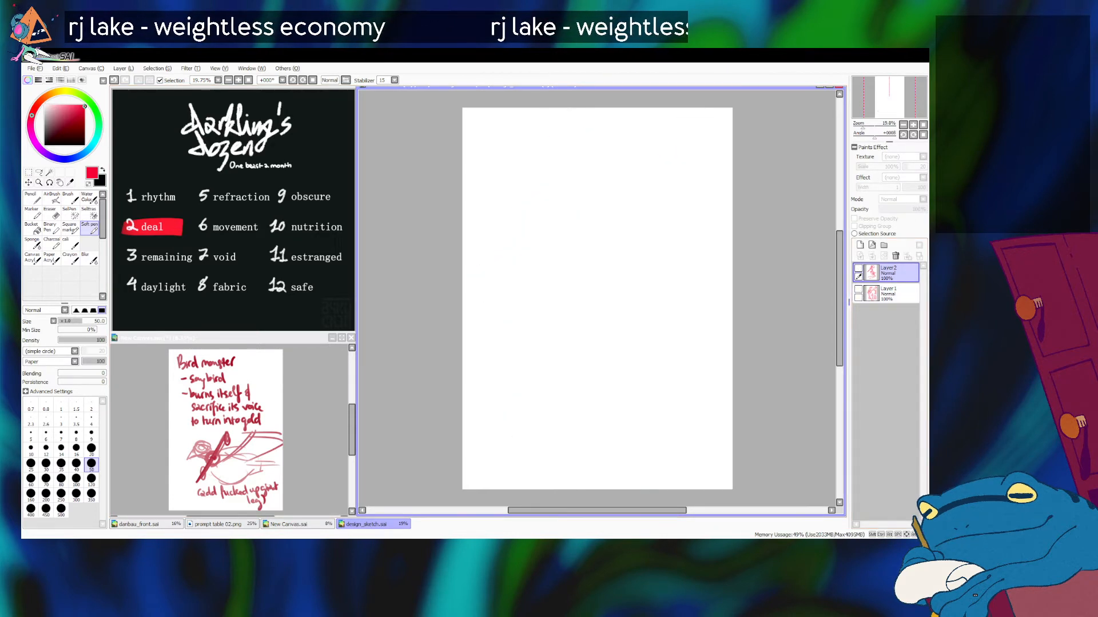
{"action": "left_click", "coordinate": [858, 269]}
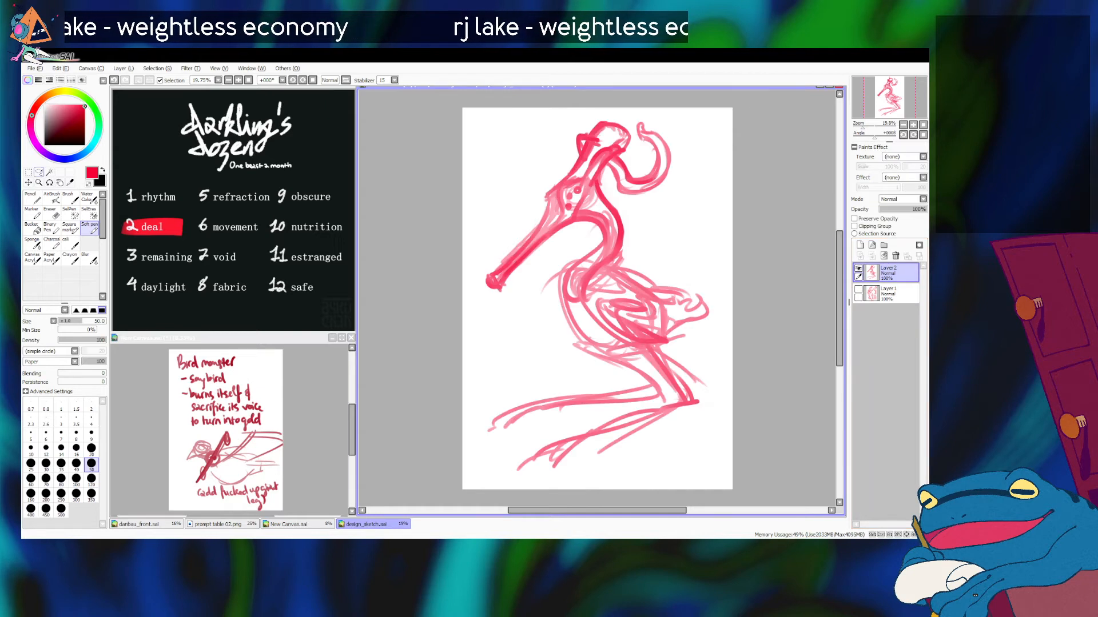
{"action": "key", "text": "l"}
{"action": "mouse_move", "coordinate": [572, 224]}
{"action": "left_mouse_down"}
{"action": "mouse_move", "coordinate": [464, 269]}
{"action": "mouse_move", "coordinate": [572, 226]}
{"action": "left_mouse_up"}
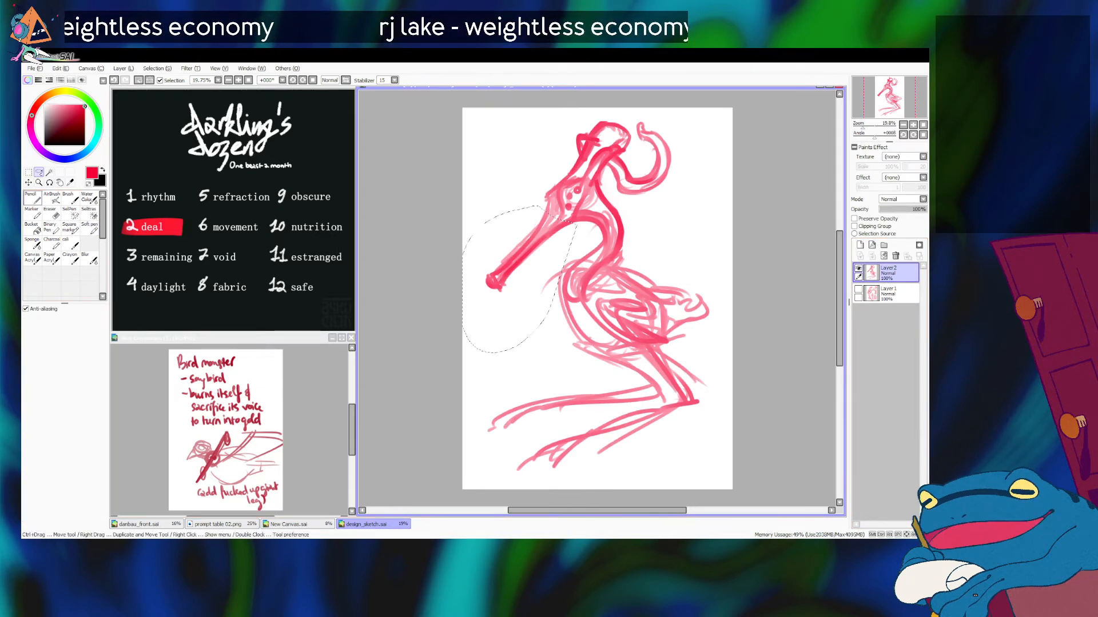
{"action": "key", "text": "ctrl+t"}
{"action": "left_click_drag", "start_coordinate": [485, 297], "coordinate": [497, 289]}
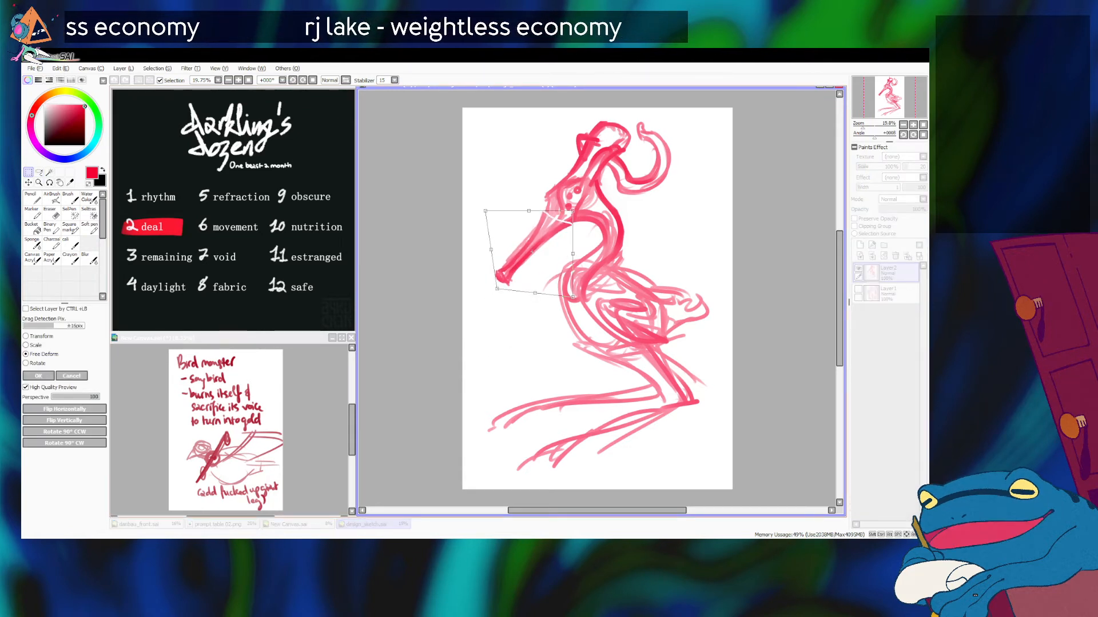
{"action": "left_click", "coordinate": [52, 396]}
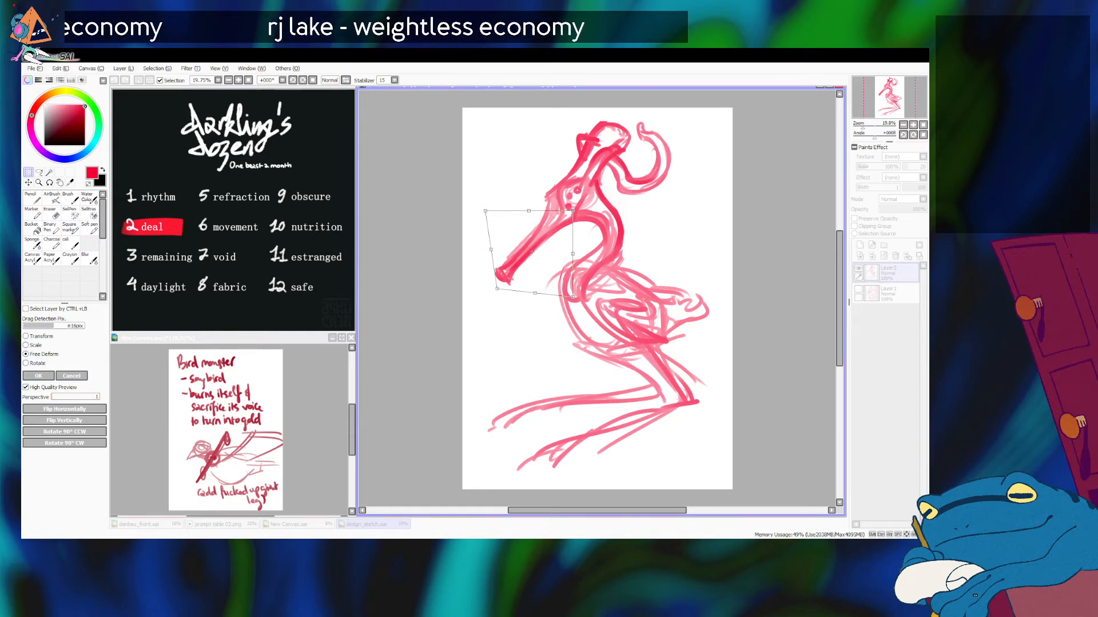
{"action": "left_click_drag", "start_coordinate": [535, 293], "coordinate": [540, 290]}
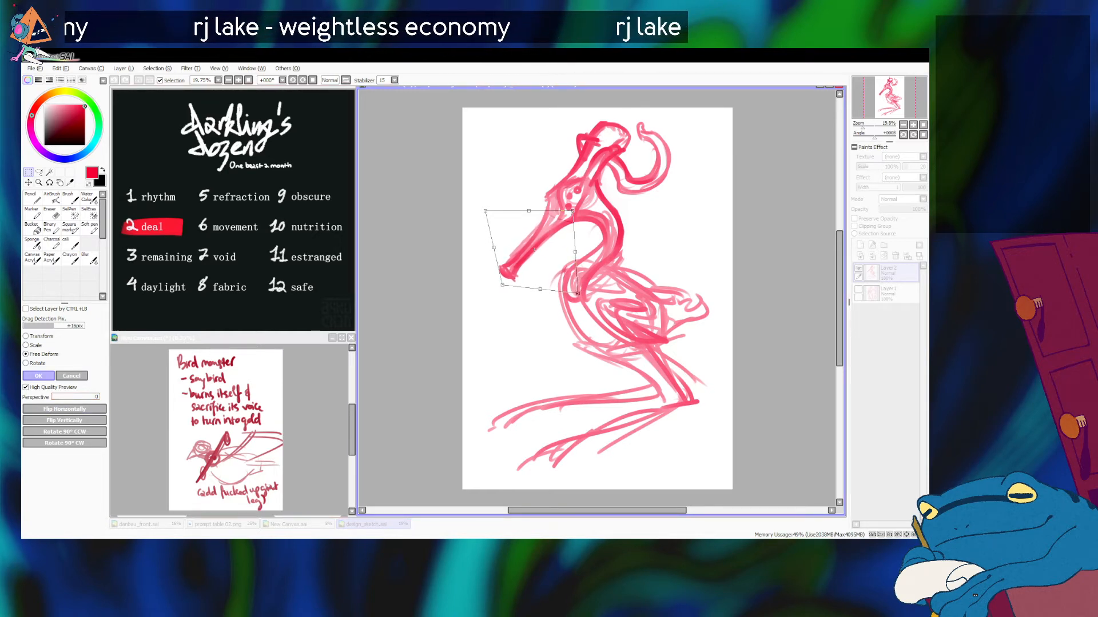
{"action": "key", "text": "Return"}
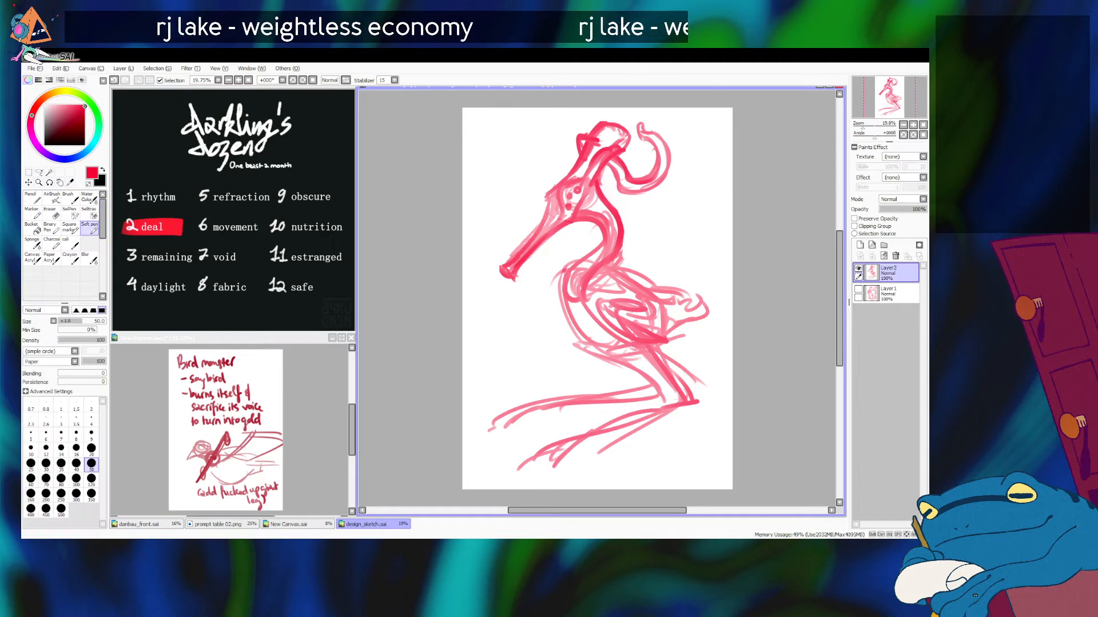
Step: Draw a band across the beak with a short chain and a small bell hanging beneath it
{"action": "mouse_move", "coordinate": [519, 233]}
{"action": "left_mouse_down"}
{"action": "mouse_move", "coordinate": [550, 265]}
{"action": "mouse_move", "coordinate": [520, 247]}
{"action": "mouse_move", "coordinate": [529, 252]}
{"action": "left_mouse_up"}
{"action": "key", "text": "ctrl+z"}
{"action": "key", "text": "ctrl+z"}
{"action": "key", "text": "ctrl+z"}
{"action": "key", "text": "ctrl+z"}
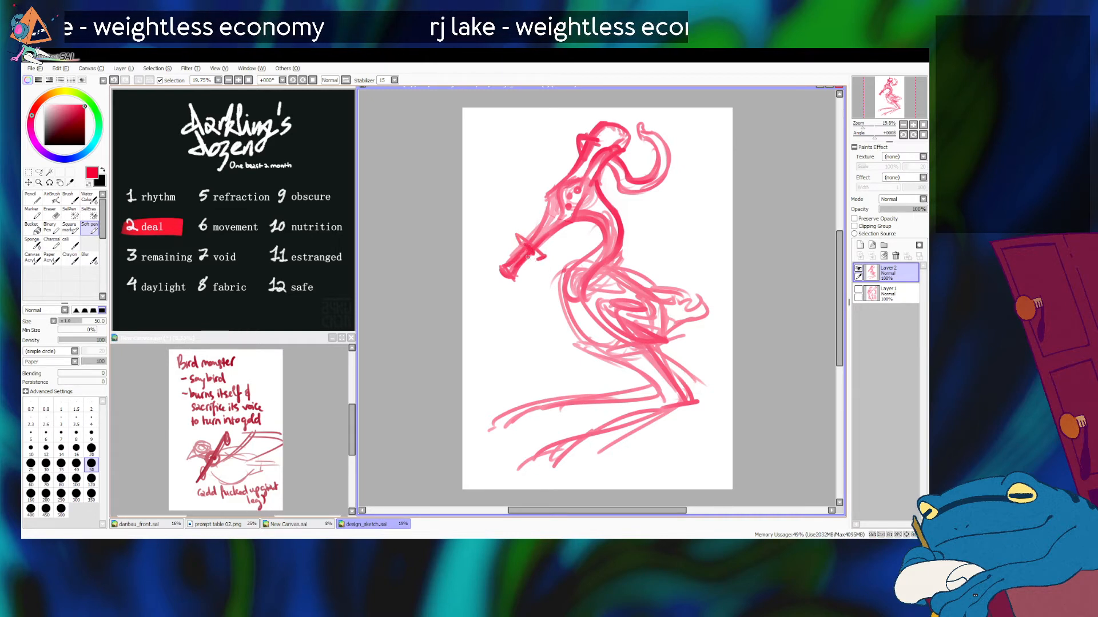
{"action": "key", "text": "ctrl+z"}
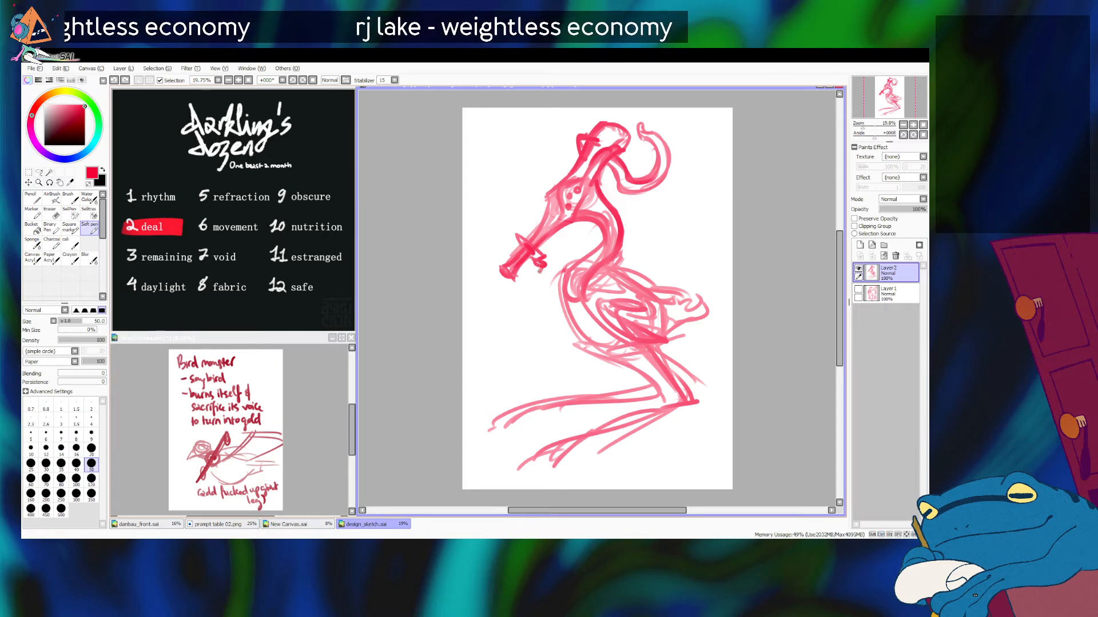
{"action": "mouse_move", "coordinate": [538, 278]}
{"action": "left_mouse_down"}
{"action": "mouse_move", "coordinate": [528, 311]}
{"action": "mouse_move", "coordinate": [544, 280]}
{"action": "mouse_move", "coordinate": [553, 309]}
{"action": "mouse_move", "coordinate": [553, 295]}
{"action": "mouse_move", "coordinate": [529, 311]}
{"action": "mouse_move", "coordinate": [554, 312]}
{"action": "mouse_move", "coordinate": [527, 314]}
{"action": "left_mouse_up"}
{"action": "key", "text": "ctrl+z"}
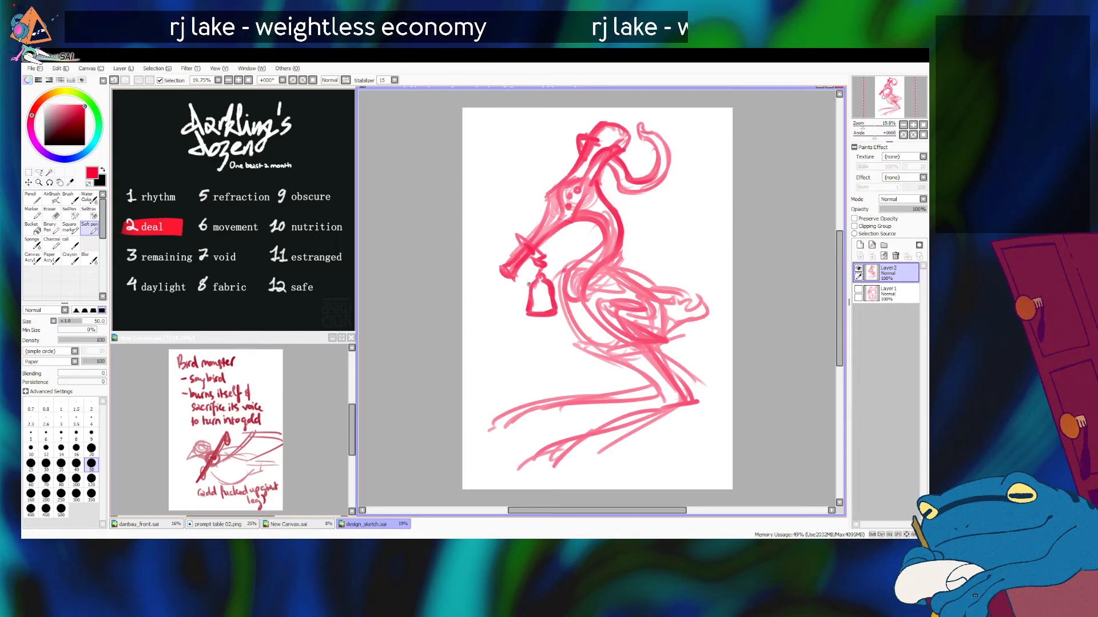
Step: Reinforce the breast contour, and redraw the near leg's upper segment from the rump to the heel with thicker lines
{"action": "left_click_drag", "start_coordinate": [569, 314], "coordinate": [591, 336]}
{"action": "mouse_move", "coordinate": [604, 263]}
{"action": "left_mouse_down"}
{"action": "mouse_move", "coordinate": [588, 285]}
{"action": "mouse_move", "coordinate": [582, 267]}
{"action": "mouse_move", "coordinate": [581, 297]}
{"action": "mouse_move", "coordinate": [596, 276]}
{"action": "mouse_move", "coordinate": [570, 277]}
{"action": "mouse_move", "coordinate": [578, 267]}
{"action": "mouse_move", "coordinate": [576, 284]}
{"action": "mouse_move", "coordinate": [570, 277]}
{"action": "mouse_move", "coordinate": [563, 330]}
{"action": "left_mouse_up"}
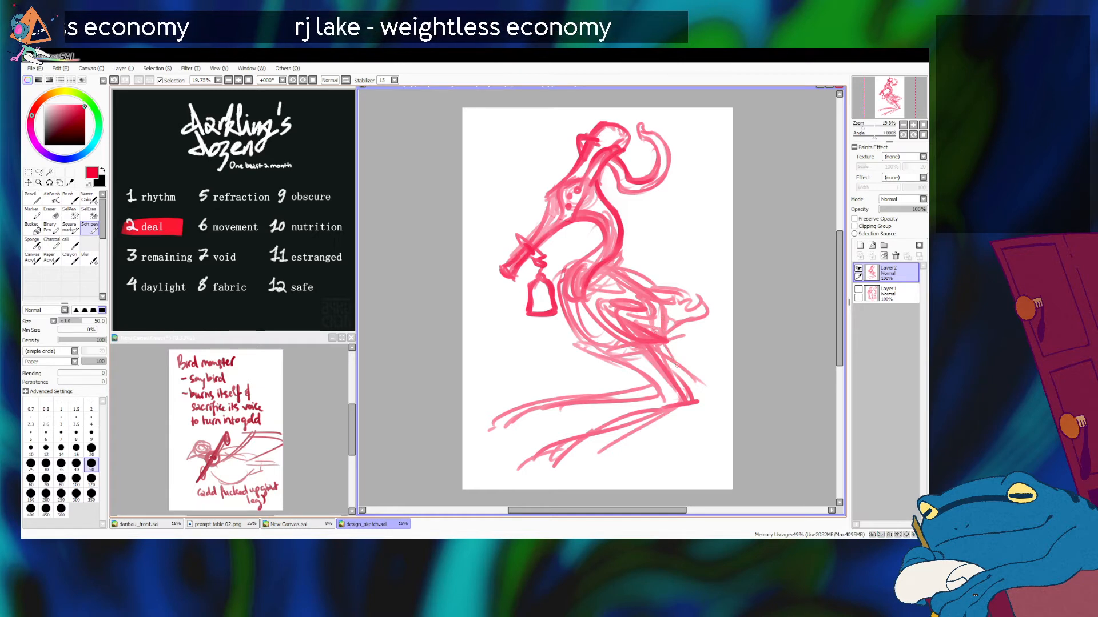
{"action": "left_click_drag", "start_coordinate": [666, 338], "coordinate": [694, 397]}
{"action": "key", "text": "ctrl+z"}
{"action": "left_click_drag", "start_coordinate": [668, 340], "coordinate": [698, 403]}
{"action": "key", "text": "ctrl+z"}
{"action": "left_click_drag", "start_coordinate": [666, 327], "coordinate": [698, 405]}
{"action": "key", "text": "ctrl+z"}
{"action": "left_click_drag", "start_coordinate": [666, 325], "coordinate": [705, 407]}
{"action": "mouse_move", "coordinate": [663, 364]}
{"action": "left_mouse_down"}
{"action": "mouse_move", "coordinate": [670, 404]}
{"action": "mouse_move", "coordinate": [696, 391]}
{"action": "mouse_move", "coordinate": [607, 458]}
{"action": "left_mouse_up"}
{"action": "key", "text": "ctrl+z"}
{"action": "key", "text": "ctrl+z"}
{"action": "key", "text": "ctrl+z"}
{"action": "left_click_drag", "start_coordinate": [670, 332], "coordinate": [697, 400]}
{"action": "mouse_move", "coordinate": [680, 357]}
{"action": "left_mouse_down"}
{"action": "mouse_move", "coordinate": [694, 410]}
{"action": "mouse_move", "coordinate": [581, 469]}
{"action": "left_mouse_up"}
Step: Redraw the near leg's long shank from the heel forward, ending in a foot with long, forked toes
{"action": "key", "text": "ctrl+z"}
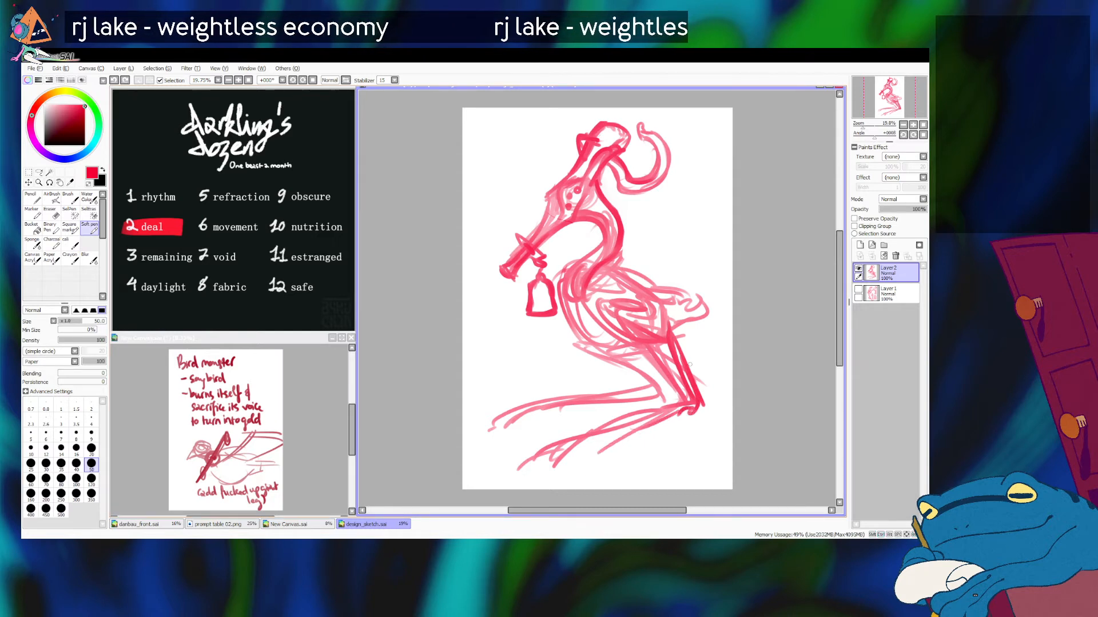
{"action": "mouse_move", "coordinate": [685, 410]}
{"action": "left_mouse_down"}
{"action": "mouse_move", "coordinate": [568, 479]}
{"action": "mouse_move", "coordinate": [611, 417]}
{"action": "left_mouse_up"}
{"action": "key", "text": "ctrl+z"}
{"action": "left_click_drag", "start_coordinate": [682, 395], "coordinate": [552, 433]}
{"action": "key", "text": "ctrl+z"}
{"action": "left_click_drag", "start_coordinate": [680, 391], "coordinate": [519, 444]}
{"action": "key", "text": "ctrl+z"}
{"action": "key", "text": "ctrl+z"}
{"action": "left_click_drag", "start_coordinate": [628, 413], "coordinate": [527, 443]}
{"action": "key", "text": "ctrl+z"}
{"action": "key", "text": "ctrl+z"}
{"action": "left_click_drag", "start_coordinate": [680, 394], "coordinate": [501, 454]}
{"action": "key", "text": "ctrl+z"}
{"action": "left_click_drag", "start_coordinate": [579, 430], "coordinate": [507, 454]}
{"action": "key", "text": "ctrl+z"}
{"action": "mouse_move", "coordinate": [577, 427]}
{"action": "left_mouse_down"}
{"action": "mouse_move", "coordinate": [502, 459]}
{"action": "mouse_move", "coordinate": [557, 448]}
{"action": "mouse_move", "coordinate": [529, 480]}
{"action": "mouse_move", "coordinate": [572, 458]}
{"action": "mouse_move", "coordinate": [565, 481]}
{"action": "mouse_move", "coordinate": [598, 459]}
{"action": "left_mouse_up"}
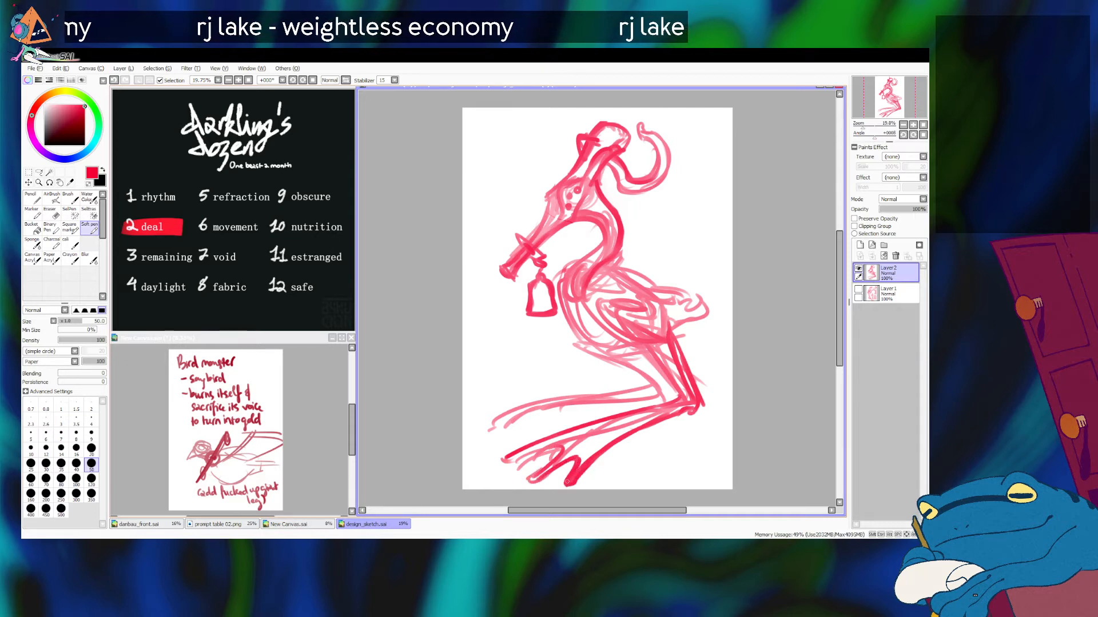
{"action": "key", "text": "ctrl+z"}
{"action": "left_click_drag", "start_coordinate": [509, 467], "coordinate": [563, 448]}
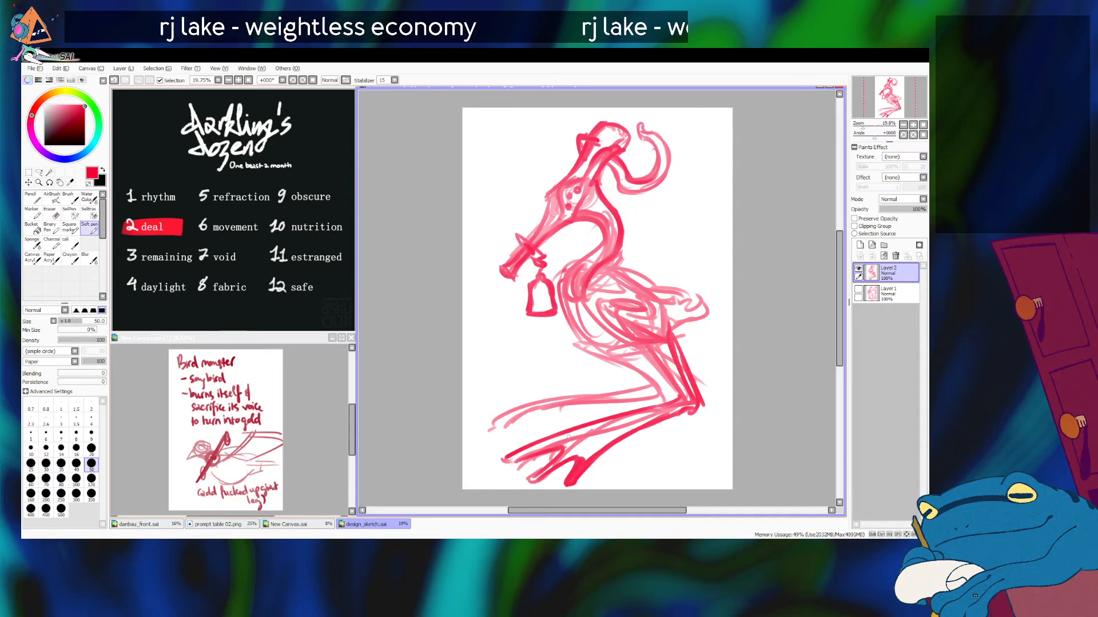
{"action": "left_click_drag", "start_coordinate": [654, 383], "coordinate": [514, 402]}
{"action": "key", "text": "ctrl+z"}
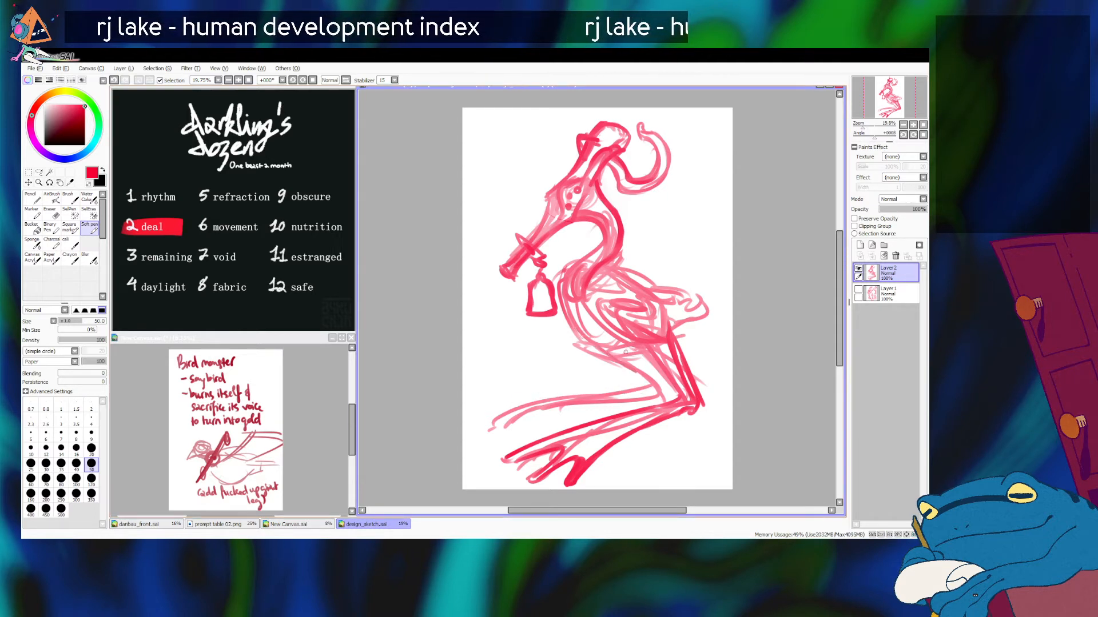
Step: Cover the back, wing and rump with layered feathery strokes that form a fluffy, ragged tail
{"action": "mouse_move", "coordinate": [617, 268]}
{"action": "left_mouse_down"}
{"action": "mouse_move", "coordinate": [679, 273]}
{"action": "mouse_move", "coordinate": [614, 273]}
{"action": "mouse_move", "coordinate": [642, 296]}
{"action": "mouse_move", "coordinate": [606, 291]}
{"action": "mouse_move", "coordinate": [613, 302]}
{"action": "mouse_move", "coordinate": [626, 312]}
{"action": "mouse_move", "coordinate": [657, 305]}
{"action": "mouse_move", "coordinate": [668, 317]}
{"action": "mouse_move", "coordinate": [657, 326]}
{"action": "mouse_move", "coordinate": [682, 313]}
{"action": "mouse_move", "coordinate": [659, 304]}
{"action": "mouse_move", "coordinate": [684, 302]}
{"action": "mouse_move", "coordinate": [649, 286]}
{"action": "mouse_move", "coordinate": [685, 299]}
{"action": "mouse_move", "coordinate": [704, 285]}
{"action": "mouse_move", "coordinate": [703, 315]}
{"action": "left_mouse_up"}
{"action": "key", "text": "ctrl+z"}
{"action": "key", "text": "ctrl+z"}
{"action": "key", "text": "ctrl+z"}
{"action": "key", "text": "ctrl+z"}
{"action": "mouse_move", "coordinate": [638, 273]}
{"action": "left_mouse_down"}
{"action": "mouse_move", "coordinate": [691, 287]}
{"action": "mouse_move", "coordinate": [711, 272]}
{"action": "left_mouse_up"}
{"action": "left_click_drag", "start_coordinate": [704, 302], "coordinate": [714, 276]}
{"action": "mouse_move", "coordinate": [698, 322]}
{"action": "left_mouse_down"}
{"action": "mouse_move", "coordinate": [714, 294]}
{"action": "mouse_move", "coordinate": [715, 318]}
{"action": "left_mouse_up"}
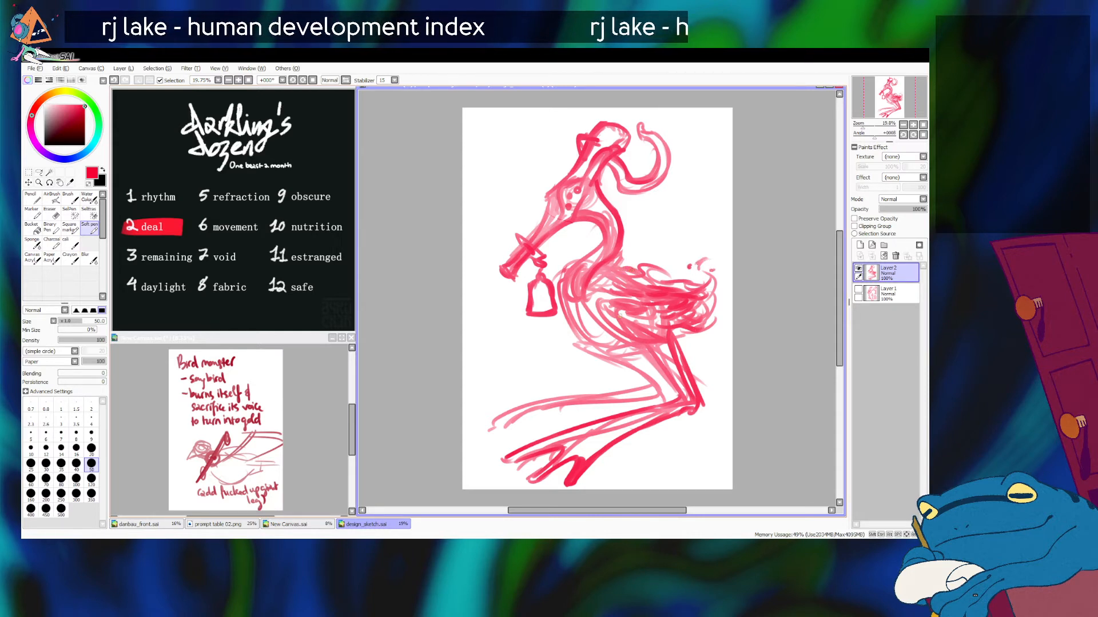
{"action": "left_click_drag", "start_coordinate": [651, 336], "coordinate": [682, 327]}
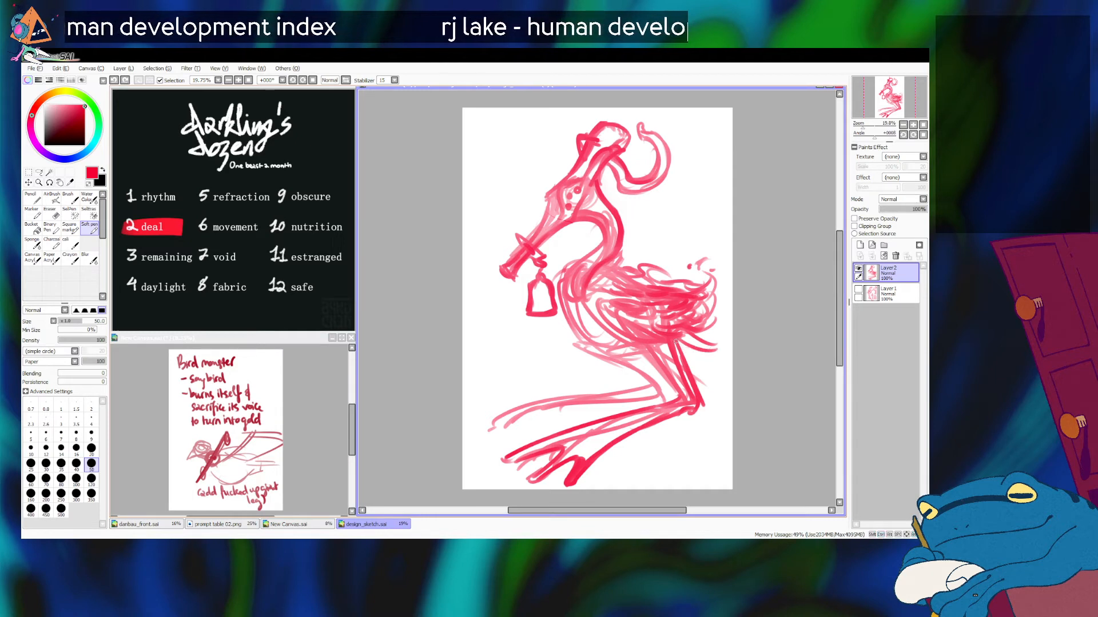
{"action": "mouse_move", "coordinate": [693, 342]}
{"action": "left_mouse_down"}
{"action": "mouse_move", "coordinate": [719, 342]}
{"action": "mouse_move", "coordinate": [697, 342]}
{"action": "mouse_move", "coordinate": [725, 330]}
{"action": "mouse_move", "coordinate": [706, 330]}
{"action": "left_mouse_up"}
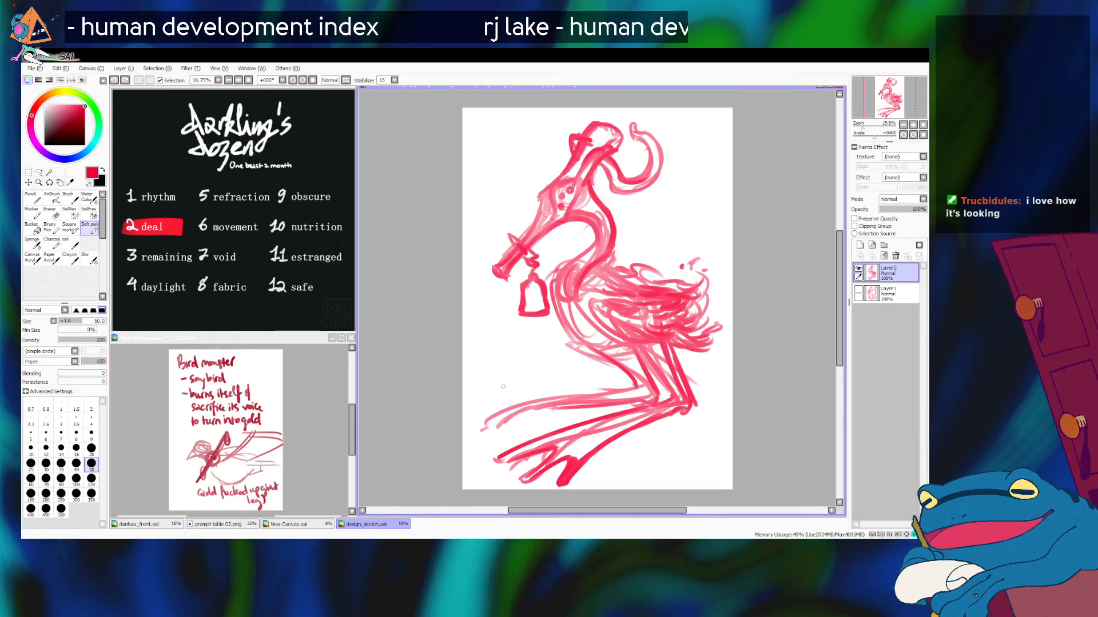
Step: Draw the far leg's foot with long forward toes and shade its shank with broad strokes
{"action": "left_click_drag", "start_coordinate": [479, 386], "coordinate": [601, 396]}
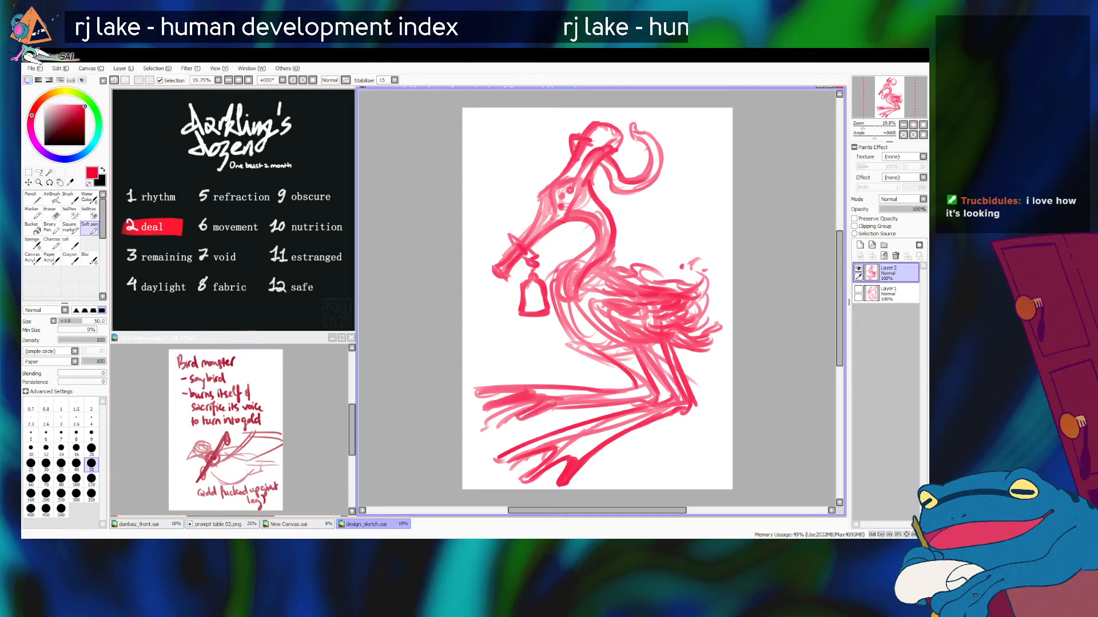
{"action": "mouse_move", "coordinate": [520, 420]}
{"action": "left_mouse_down"}
{"action": "mouse_move", "coordinate": [600, 400]}
{"action": "mouse_move", "coordinate": [523, 392]}
{"action": "mouse_move", "coordinate": [618, 397]}
{"action": "mouse_move", "coordinate": [561, 404]}
{"action": "mouse_move", "coordinate": [639, 394]}
{"action": "mouse_move", "coordinate": [625, 401]}
{"action": "mouse_move", "coordinate": [645, 387]}
{"action": "mouse_move", "coordinate": [634, 359]}
{"action": "left_mouse_up"}
{"action": "key", "text": "bracketright"}
{"action": "key", "text": "bracketright"}
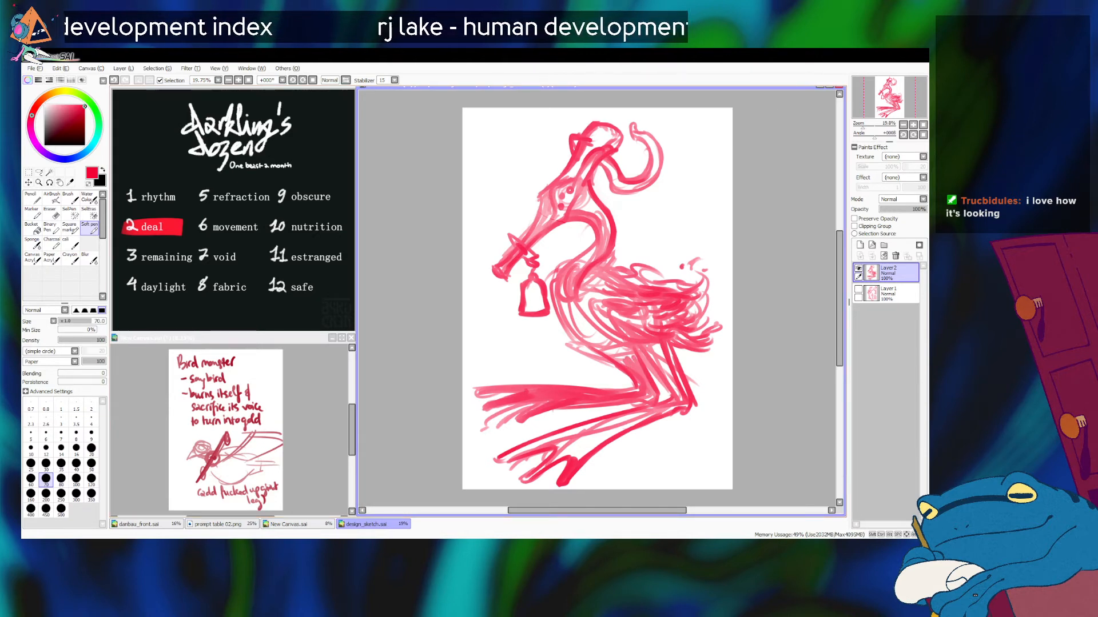
{"action": "mouse_move", "coordinate": [475, 393]}
{"action": "left_mouse_down"}
{"action": "mouse_move", "coordinate": [494, 404]}
{"action": "mouse_move", "coordinate": [514, 393]}
{"action": "left_mouse_up"}
{"action": "key", "text": "ctrl+z"}
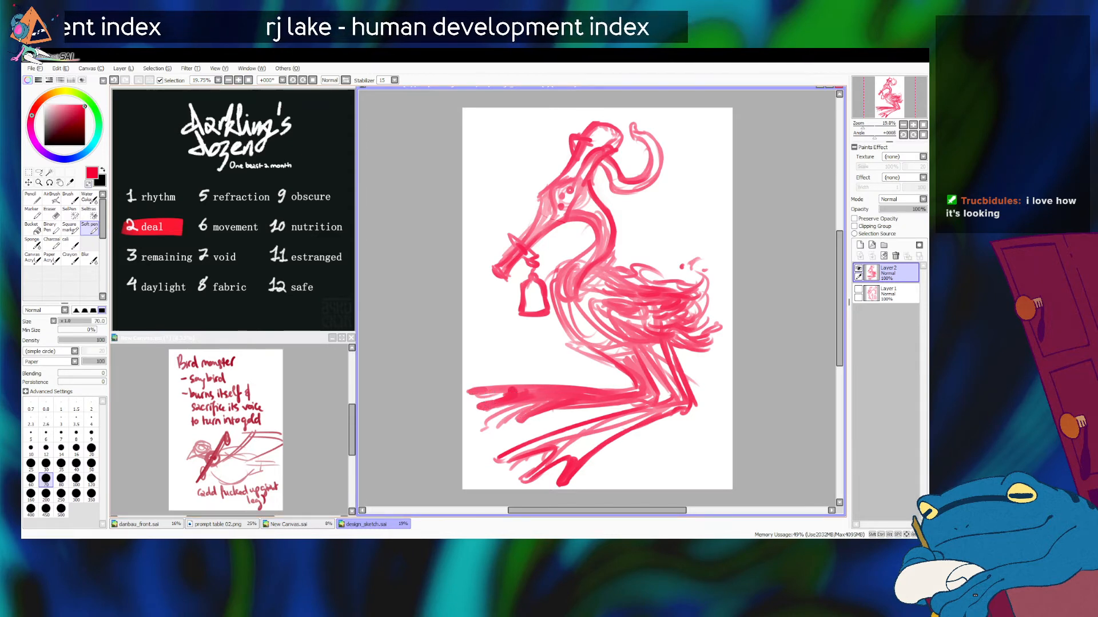
Step: Erase the stray lines beneath the far foot with a 200 px brush and try to refine its toes
{"action": "key", "text": "bracketright"}
{"action": "key", "text": "bracketright"}
{"action": "key", "text": "bracketright"}
{"action": "key", "text": "bracketright"}
{"action": "key", "text": "bracketright"}
{"action": "left_click_drag", "start_coordinate": [486, 431], "coordinate": [546, 418]}
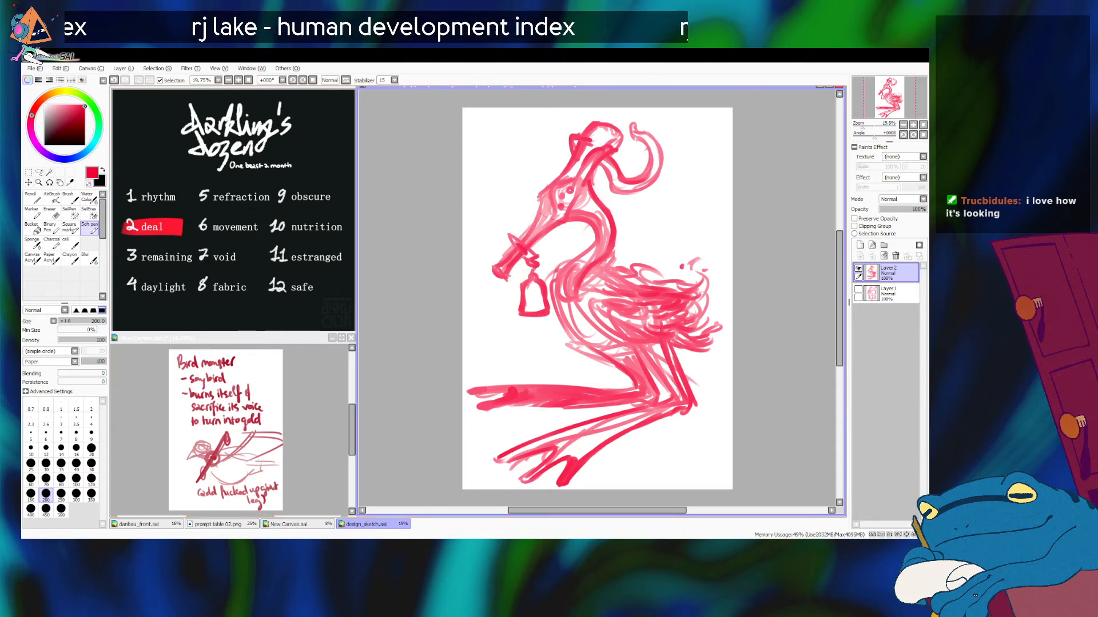
{"action": "key", "text": "bracketleft"}
{"action": "key", "text": "bracketleft"}
{"action": "key", "text": "bracketleft"}
{"action": "key", "text": "bracketleft"}
{"action": "key", "text": "bracketleft"}
{"action": "key", "text": "bracketleft"}
{"action": "mouse_move", "coordinate": [550, 405]}
{"action": "left_mouse_down"}
{"action": "mouse_move", "coordinate": [500, 409]}
{"action": "mouse_move", "coordinate": [505, 419]}
{"action": "left_mouse_up"}
{"action": "key", "text": "ctrl+z"}
{"action": "key", "text": "ctrl+z"}
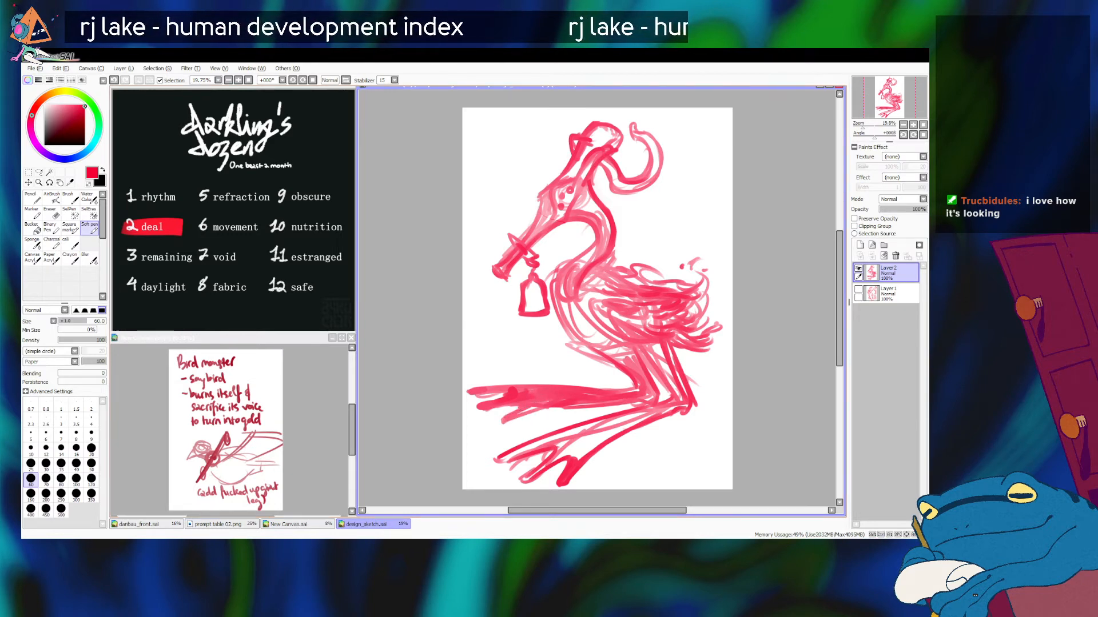
{"action": "key", "text": "ctrl+z"}
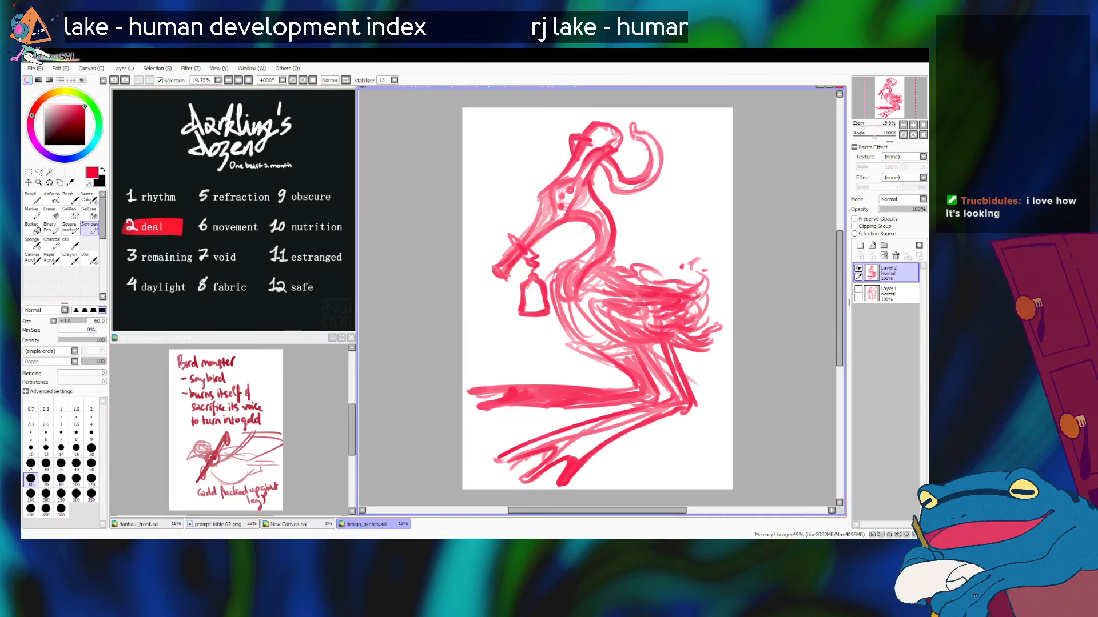
Step: Erase both folded shanks and feet below the body with a 450 px brush
{"action": "key", "text": "bracketright"}
{"action": "key", "text": "bracketright"}
{"action": "key", "text": "bracketright"}
{"action": "key", "text": "bracketright"}
{"action": "key", "text": "bracketright"}
{"action": "key", "text": "bracketright"}
{"action": "key", "text": "bracketright"}
{"action": "key", "text": "bracketright"}
{"action": "key", "text": "bracketright"}
{"action": "key", "text": "bracketright"}
{"action": "key", "text": "bracketright"}
{"action": "mouse_move", "coordinate": [473, 386]}
{"action": "left_mouse_down"}
{"action": "mouse_move", "coordinate": [582, 409]}
{"action": "mouse_move", "coordinate": [467, 398]}
{"action": "mouse_move", "coordinate": [530, 390]}
{"action": "mouse_move", "coordinate": [687, 413]}
{"action": "mouse_move", "coordinate": [624, 408]}
{"action": "mouse_move", "coordinate": [504, 445]}
{"action": "mouse_move", "coordinate": [628, 432]}
{"action": "mouse_move", "coordinate": [605, 473]}
{"action": "mouse_move", "coordinate": [617, 476]}
{"action": "mouse_move", "coordinate": [582, 470]}
{"action": "mouse_move", "coordinate": [615, 466]}
{"action": "left_mouse_up"}
{"action": "mouse_move", "coordinate": [592, 371]}
{"action": "left_mouse_down"}
{"action": "mouse_move", "coordinate": [627, 373]}
{"action": "mouse_move", "coordinate": [662, 426]}
{"action": "mouse_move", "coordinate": [630, 367]}
{"action": "mouse_move", "coordinate": [685, 447]}
{"action": "left_mouse_up"}
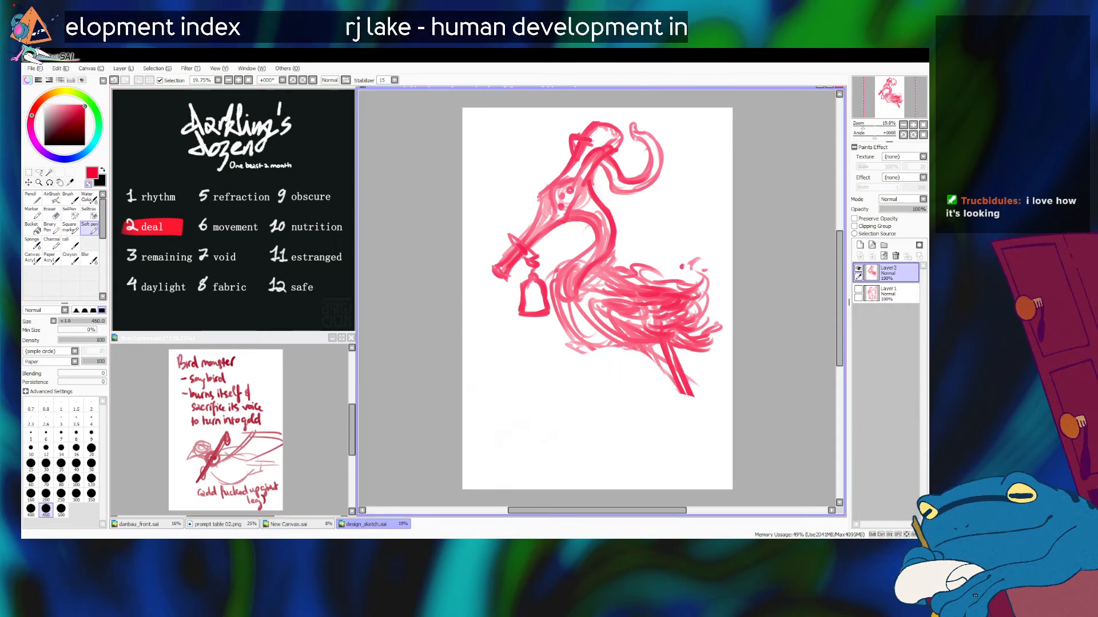
Step: Scale the remaining bird sketch down and centre it in the upper part of the page
{"action": "key", "text": "ctrl+t"}
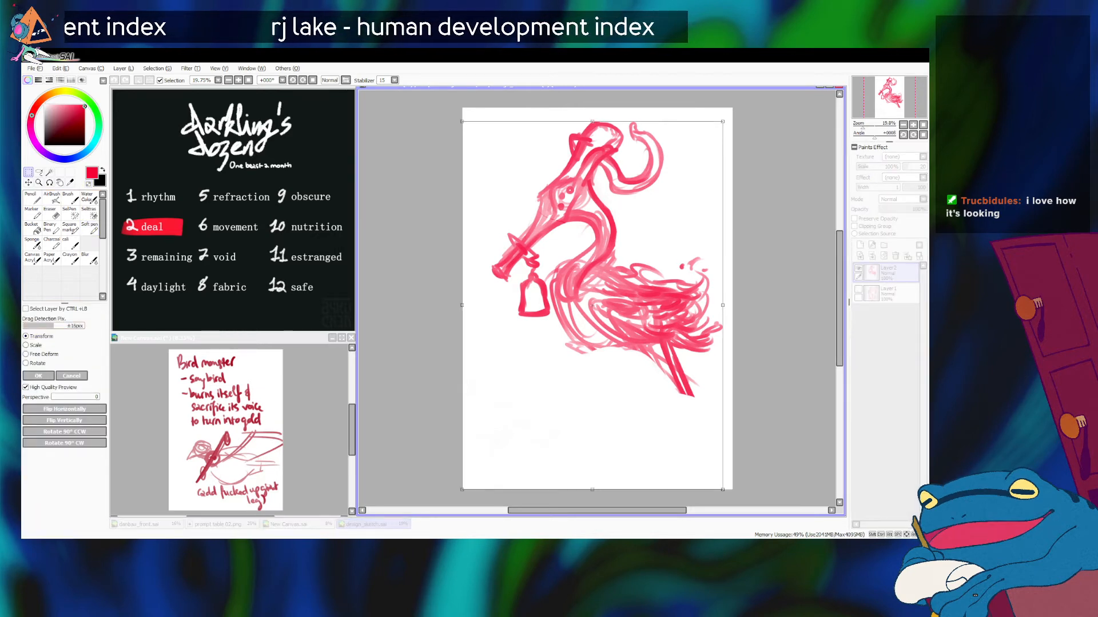
{"action": "left_click_drag", "start_coordinate": [462, 489], "coordinate": [543, 376]}
{"action": "mouse_move", "coordinate": [629, 252]}
{"action": "left_mouse_down"}
{"action": "mouse_move", "coordinate": [594, 239]}
{"action": "mouse_move", "coordinate": [592, 254]}
{"action": "left_mouse_up"}
{"action": "key", "text": "Return"}
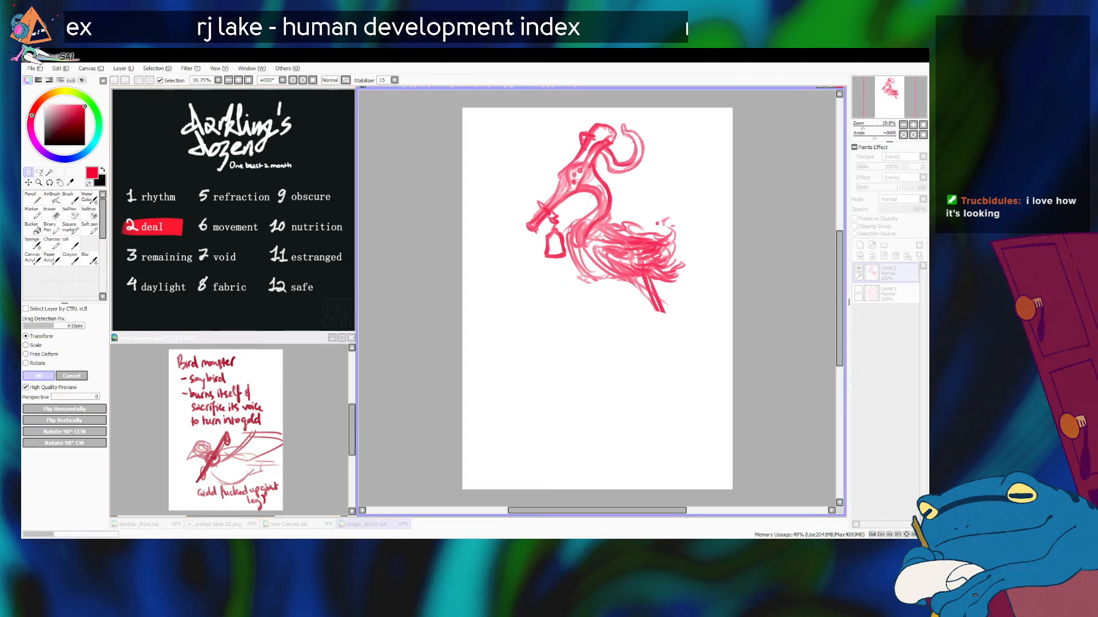
Step: Redraw the near leg as a standing leg with a 35 px brush, running from the rump through the heel and down the long shank
{"action": "key", "text": "b"}
{"action": "key", "text": "bracketleft"}
{"action": "key", "text": "bracketleft"}
{"action": "key", "text": "bracketleft"}
{"action": "key", "text": "bracketleft"}
{"action": "key", "text": "bracketleft"}
{"action": "key", "text": "bracketleft"}
{"action": "key", "text": "bracketleft"}
{"action": "key", "text": "bracketleft"}
{"action": "key", "text": "bracketleft"}
{"action": "key", "text": "bracketleft"}
{"action": "key", "text": "bracketleft"}
{"action": "key", "text": "bracketleft"}
{"action": "key", "text": "bracketleft"}
{"action": "key", "text": "bracketleft"}
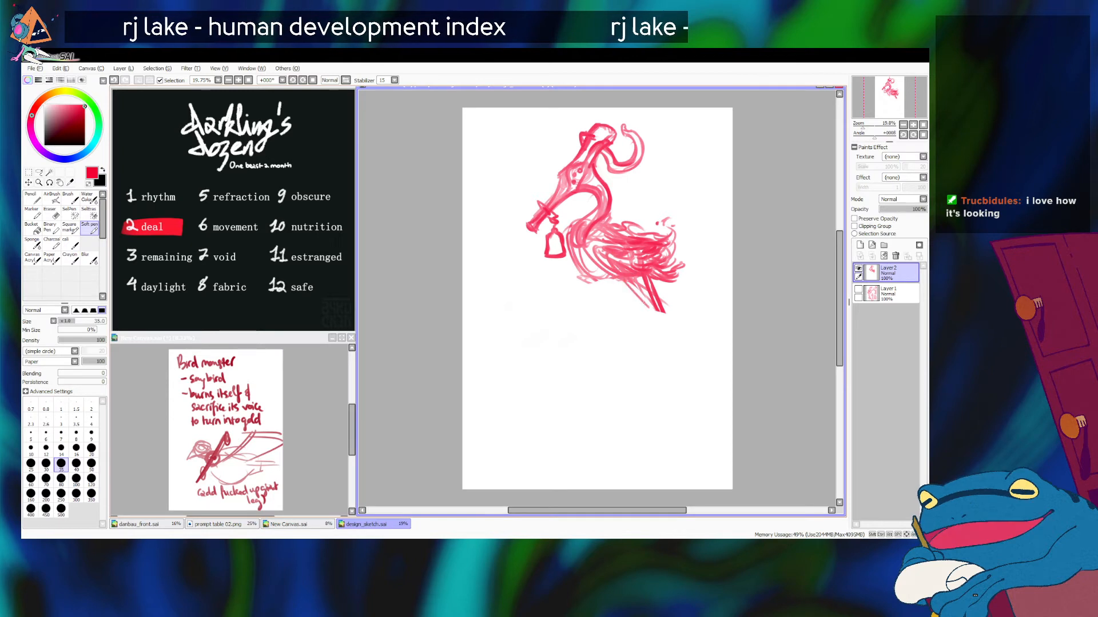
{"action": "left_click_drag", "start_coordinate": [624, 281], "coordinate": [655, 320]}
{"action": "key", "text": "ctrl+z"}
{"action": "key", "text": "ctrl+z"}
{"action": "mouse_move", "coordinate": [645, 279]}
{"action": "left_mouse_down"}
{"action": "mouse_move", "coordinate": [667, 341]}
{"action": "mouse_move", "coordinate": [642, 311]}
{"action": "mouse_move", "coordinate": [659, 345]}
{"action": "left_mouse_up"}
{"action": "left_click_drag", "start_coordinate": [653, 286], "coordinate": [646, 365]}
{"action": "left_click_drag", "start_coordinate": [656, 326], "coordinate": [639, 448]}
{"action": "left_click_drag", "start_coordinate": [652, 346], "coordinate": [629, 442]}
{"action": "left_click_drag", "start_coordinate": [655, 346], "coordinate": [627, 466]}
Step: Outline the back of the near shank and end the leg in long toes pointing down
{"action": "left_click_drag", "start_coordinate": [666, 335], "coordinate": [663, 449]}
{"action": "key", "text": "ctrl+z"}
{"action": "left_click_drag", "start_coordinate": [666, 340], "coordinate": [652, 439]}
{"action": "mouse_move", "coordinate": [657, 392]}
{"action": "left_mouse_down"}
{"action": "mouse_move", "coordinate": [652, 473]}
{"action": "mouse_move", "coordinate": [623, 469]}
{"action": "left_mouse_up"}
{"action": "key", "text": "ctrl+z"}
{"action": "key", "text": "ctrl+z"}
{"action": "mouse_move", "coordinate": [639, 432]}
{"action": "left_mouse_down"}
{"action": "mouse_move", "coordinate": [633, 457]}
{"action": "mouse_move", "coordinate": [646, 465]}
{"action": "left_mouse_up"}
{"action": "left_click_drag", "start_coordinate": [646, 427], "coordinate": [665, 468]}
{"action": "key", "text": "ctrl+z"}
{"action": "key", "text": "ctrl+z"}
{"action": "key", "text": "ctrl+z"}
{"action": "key", "text": "ctrl+z"}
{"action": "key", "text": "ctrl+z"}
{"action": "key", "text": "ctrl+z"}
{"action": "key", "text": "ctrl+z"}
{"action": "left_click_drag", "start_coordinate": [643, 424], "coordinate": [633, 453]}
{"action": "left_click_drag", "start_coordinate": [644, 420], "coordinate": [647, 465]}
{"action": "mouse_move", "coordinate": [645, 422]}
{"action": "left_mouse_down"}
{"action": "mouse_move", "coordinate": [646, 463]}
{"action": "mouse_move", "coordinate": [655, 414]}
{"action": "mouse_move", "coordinate": [660, 466]}
{"action": "left_mouse_up"}
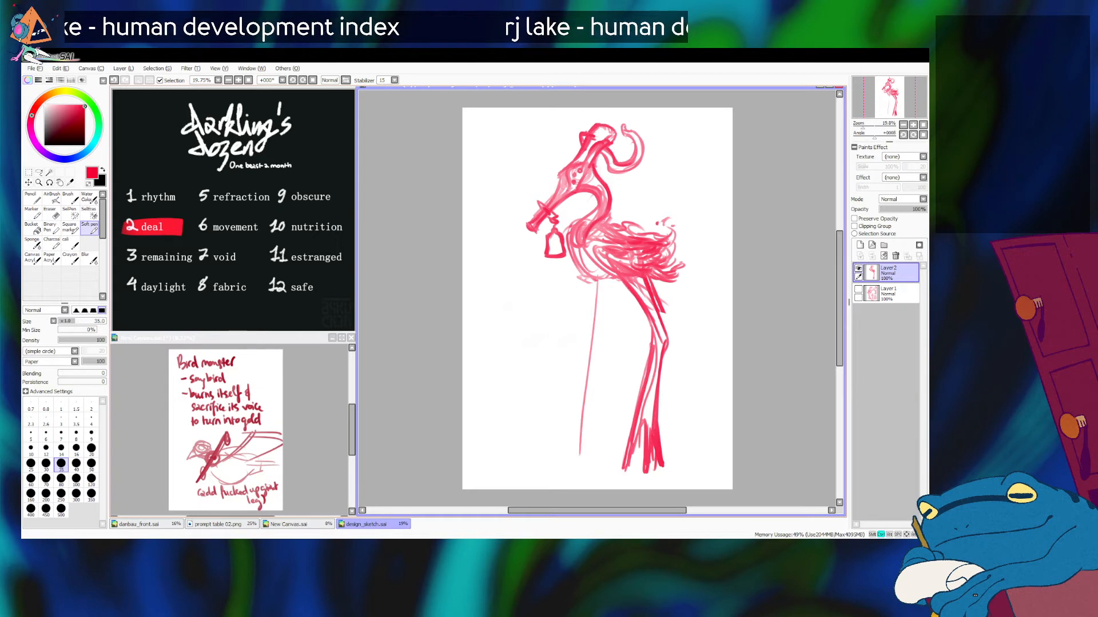
Step: Try out several thigh lines for the far leg beneath the belly with a 40 px brush
{"action": "key", "text": "bracketright"}
{"action": "left_click_drag", "start_coordinate": [592, 281], "coordinate": [599, 347]}
{"action": "key", "text": "ctrl+z"}
{"action": "left_click_drag", "start_coordinate": [592, 279], "coordinate": [623, 327]}
{"action": "key", "text": "ctrl+z"}
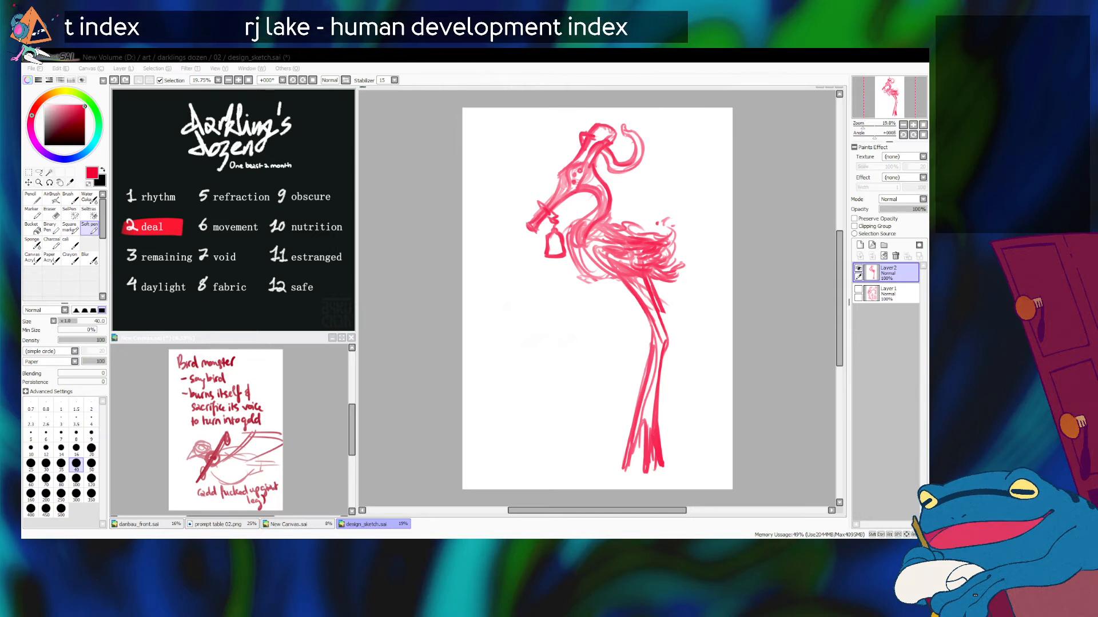
{"action": "key", "text": "ctrl+z"}
{"action": "left_click_drag", "start_coordinate": [592, 272], "coordinate": [610, 327]}
{"action": "key", "text": "ctrl+z"}
{"action": "key", "text": "ctrl+z"}
{"action": "mouse_move", "coordinate": [591, 279]}
{"action": "left_mouse_down"}
{"action": "mouse_move", "coordinate": [606, 335]}
{"action": "mouse_move", "coordinate": [602, 326]}
{"action": "left_mouse_up"}
{"action": "key", "text": "ctrl+z"}
{"action": "key", "text": "ctrl+z"}
{"action": "left_click_drag", "start_coordinate": [593, 280], "coordinate": [606, 334]}
{"action": "left_click_drag", "start_coordinate": [617, 279], "coordinate": [623, 339]}
{"action": "key", "text": "ctrl+z"}
{"action": "left_click_drag", "start_coordinate": [611, 275], "coordinate": [619, 335]}
{"action": "left_click_drag", "start_coordinate": [612, 279], "coordinate": [618, 343]}
{"action": "key", "text": "ctrl+z"}
{"action": "key", "text": "ctrl+z"}
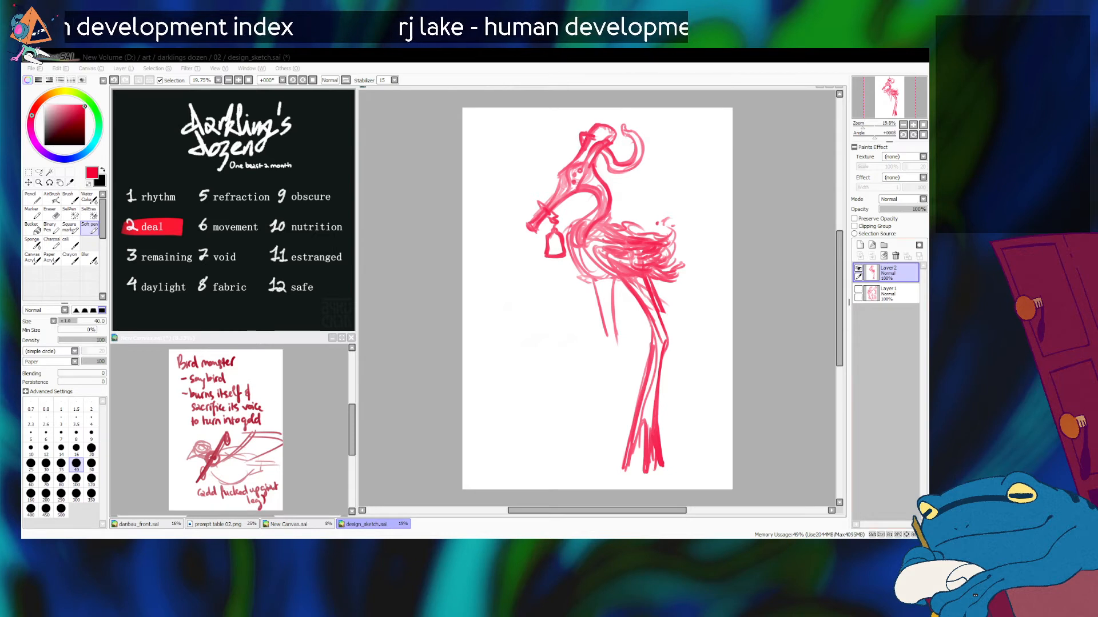
Step: Try out different shank directions for the far leg, both straight down and bent forward
{"action": "left_click_drag", "start_coordinate": [607, 330], "coordinate": [592, 434]}
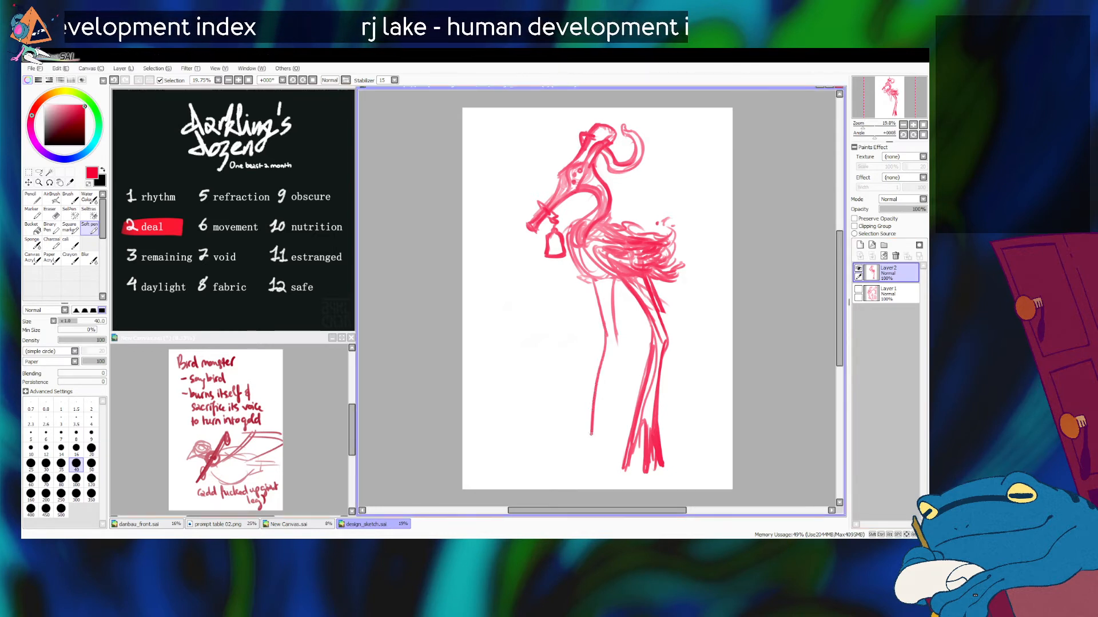
{"action": "key", "text": "ctrl+z"}
{"action": "left_click_drag", "start_coordinate": [617, 341], "coordinate": [563, 398]}
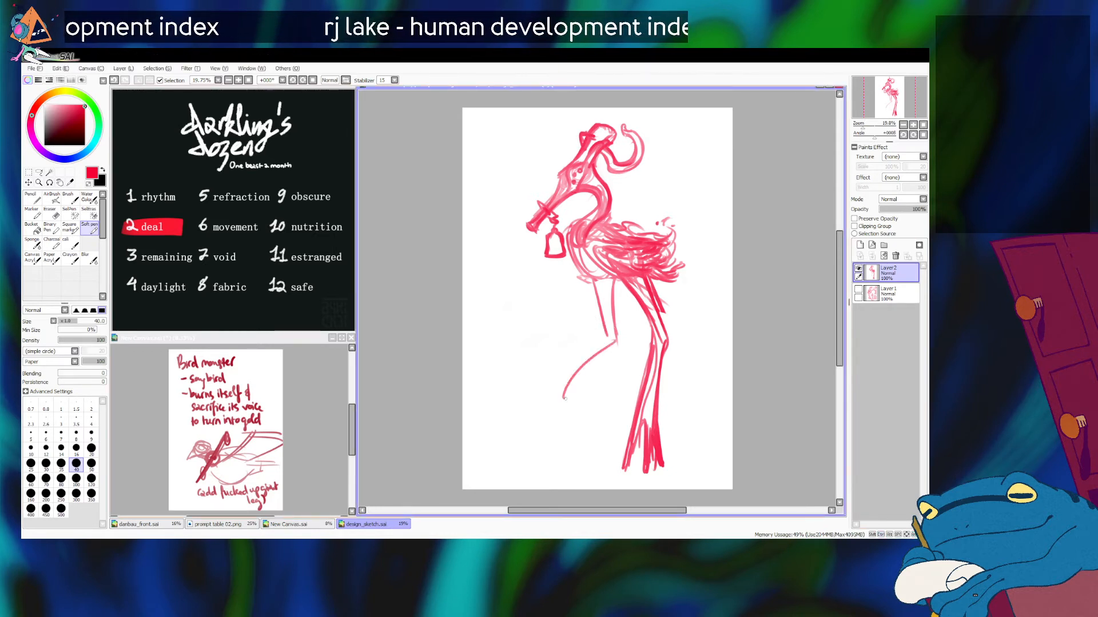
{"action": "key", "text": "ctrl+z"}
{"action": "key", "text": "ctrl+z"}
{"action": "key", "text": "ctrl+z"}
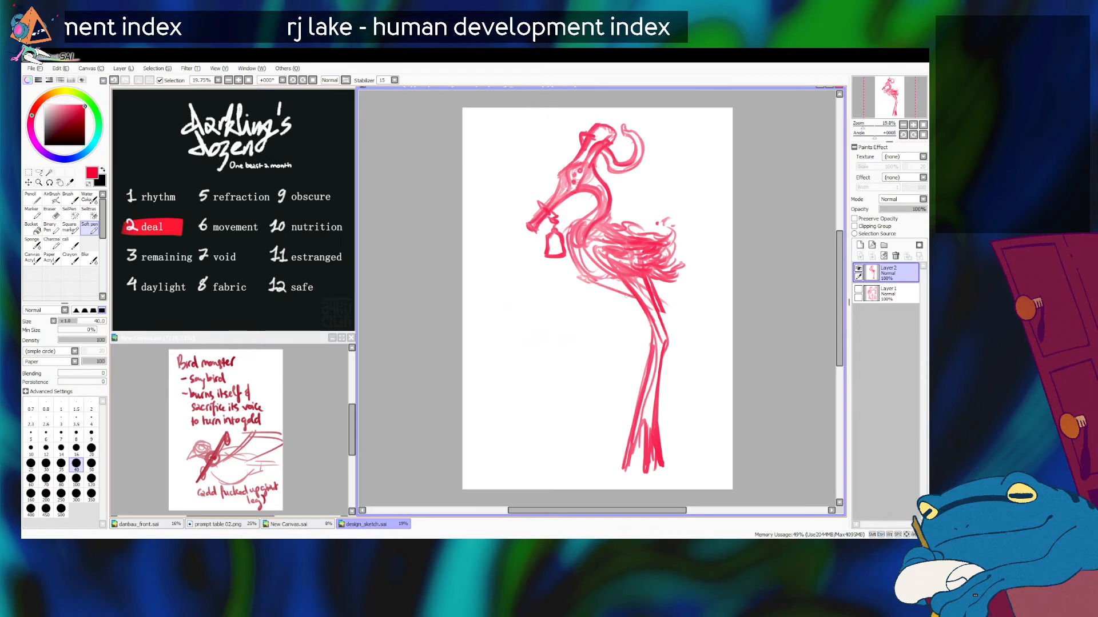
{"action": "left_click_drag", "start_coordinate": [636, 312], "coordinate": [567, 349]}
{"action": "key", "text": "ctrl+z"}
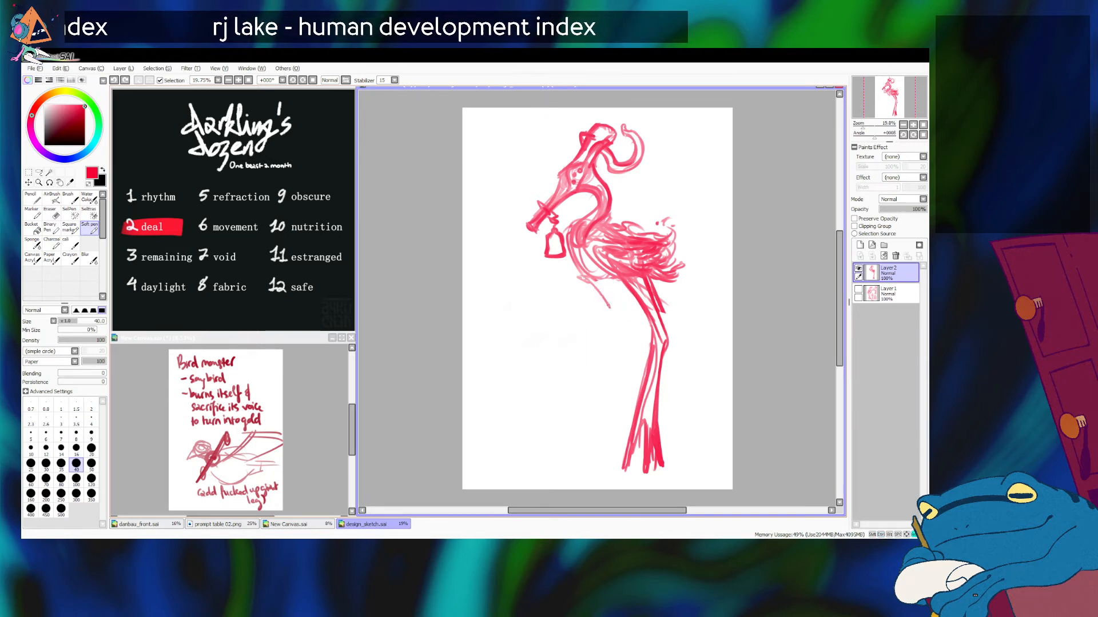
{"action": "mouse_move", "coordinate": [600, 280]}
{"action": "left_mouse_down"}
{"action": "mouse_move", "coordinate": [617, 334]}
{"action": "mouse_move", "coordinate": [592, 461]}
{"action": "left_mouse_up"}
{"action": "key", "text": "ctrl+z"}
{"action": "key", "text": "ctrl+z"}
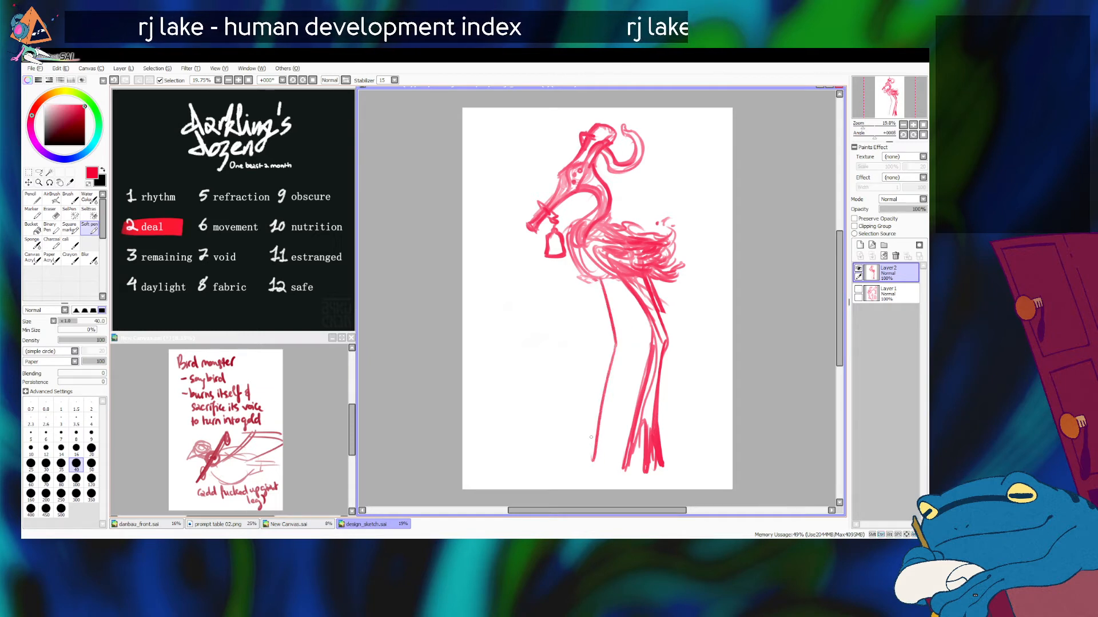
Step: Check the earlier design sketch on Layer 1, and return to Layer 2 with Layer 1 hidden
{"action": "left_click", "coordinate": [858, 268]}
{"action": "left_click", "coordinate": [858, 289]}
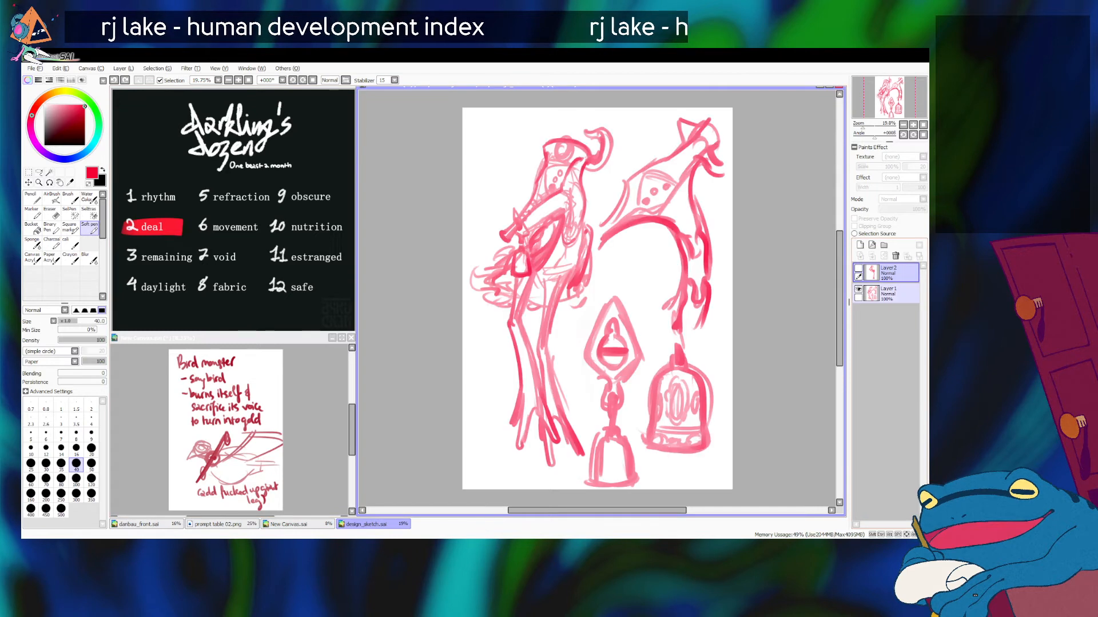
{"action": "left_click", "coordinate": [858, 289]}
{"action": "left_click", "coordinate": [859, 268]}
{"action": "left_click", "coordinate": [892, 293]}
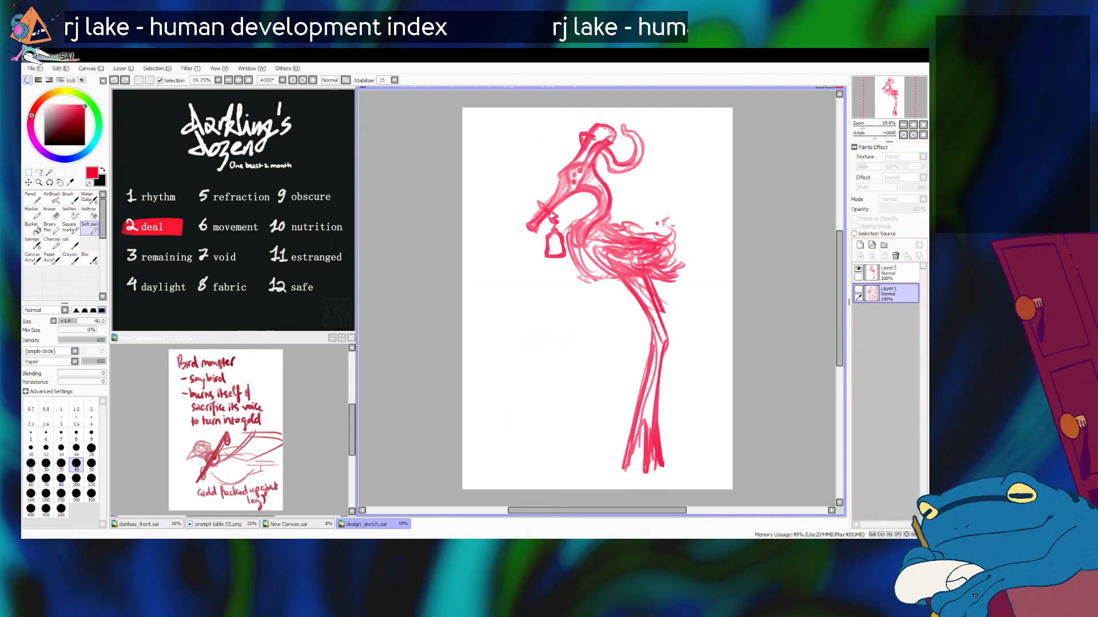
{"action": "left_click", "coordinate": [892, 273]}
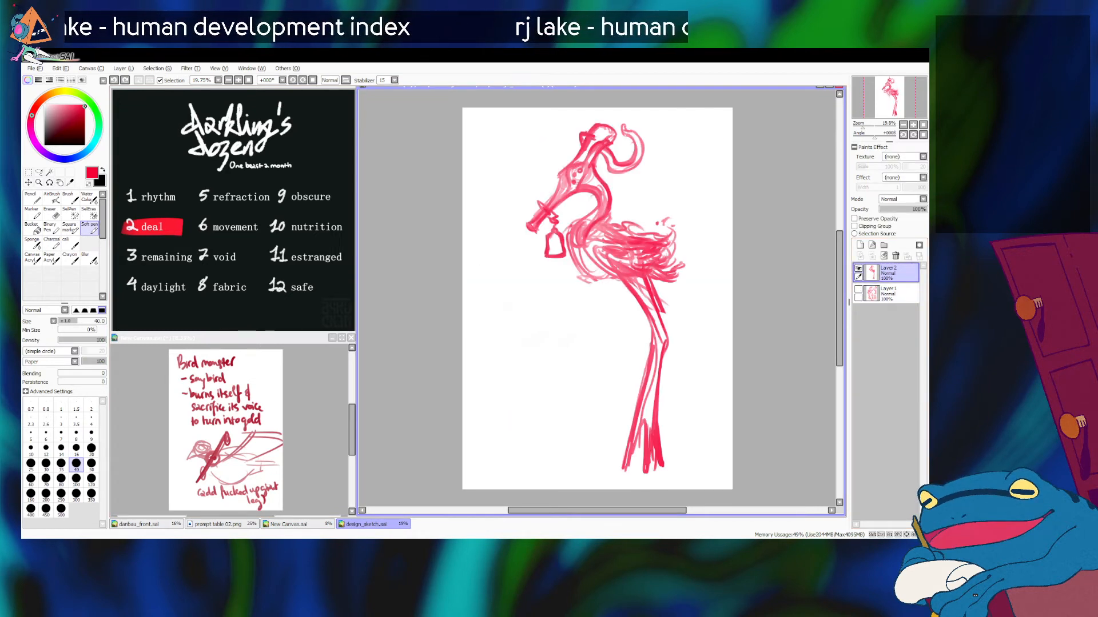
Step: Lasso the near leg and free-deform it so it slants forward and becomes shorter
{"action": "left_click", "coordinate": [39, 172]}
{"action": "mouse_move", "coordinate": [633, 281]}
{"action": "left_mouse_down"}
{"action": "mouse_move", "coordinate": [563, 504]}
{"action": "mouse_move", "coordinate": [651, 283]}
{"action": "left_mouse_up"}
{"action": "left_click", "coordinate": [28, 172]}
{"action": "left_click", "coordinate": [25, 354]}
{"action": "left_click_drag", "start_coordinate": [629, 474], "coordinate": [594, 450]}
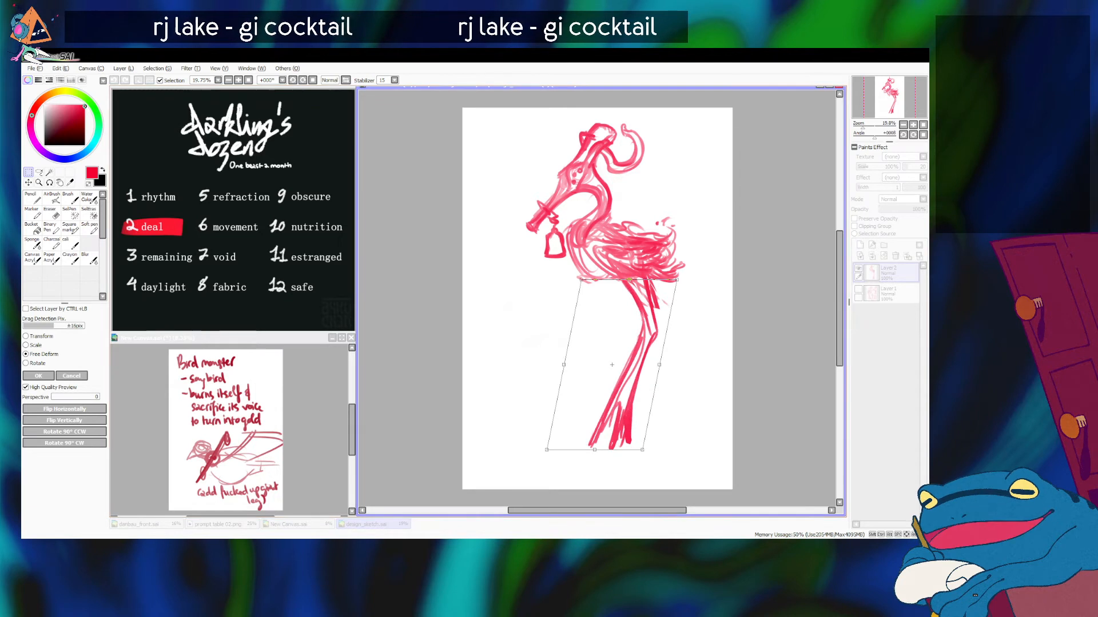
{"action": "key", "text": "Return"}
Step: Lasso the near leg below the heel and free-deform it to stand more upright and slightly shorter
{"action": "key", "text": "a"}
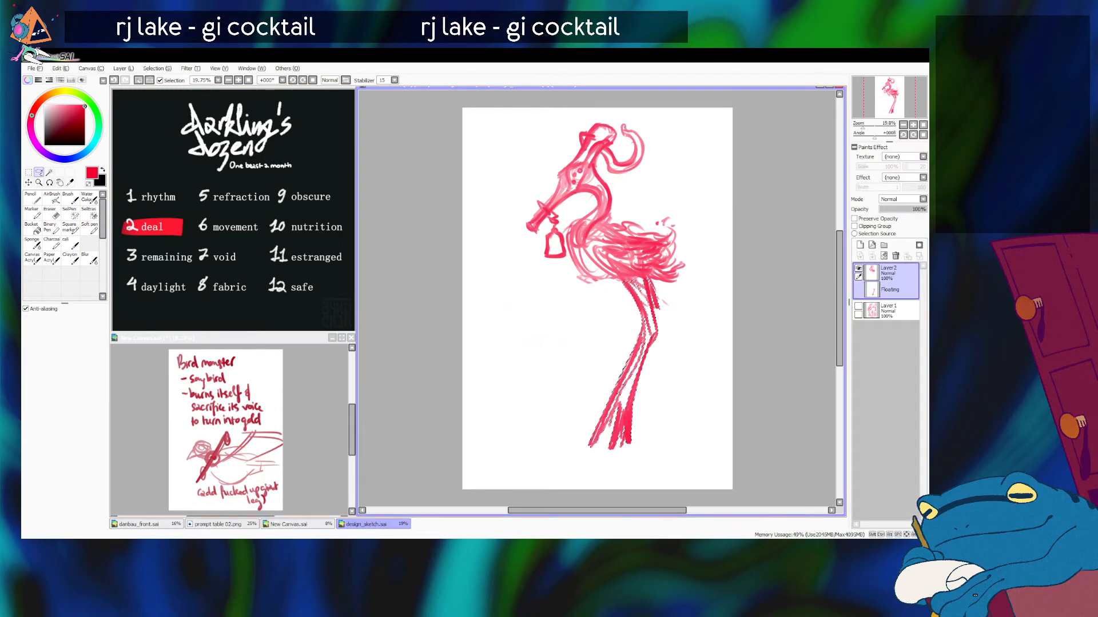
{"action": "mouse_move", "coordinate": [667, 335]}
{"action": "left_mouse_down"}
{"action": "mouse_move", "coordinate": [537, 483]}
{"action": "mouse_move", "coordinate": [724, 417]}
{"action": "left_mouse_up"}
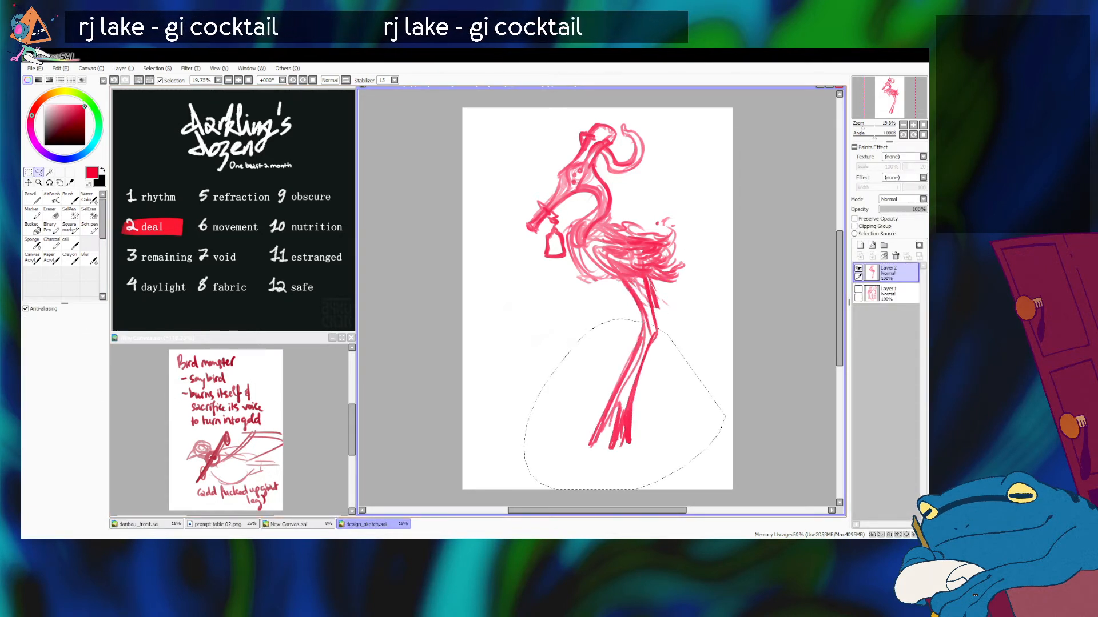
{"action": "left_click", "coordinate": [29, 172]}
{"action": "left_click", "coordinate": [26, 355]}
{"action": "mouse_move", "coordinate": [604, 450]}
{"action": "left_mouse_down"}
{"action": "mouse_move", "coordinate": [642, 448]}
{"action": "mouse_move", "coordinate": [624, 441]}
{"action": "left_mouse_up"}
{"action": "left_click_drag", "start_coordinate": [658, 320], "coordinate": [655, 318]}
{"action": "key", "text": "Return"}
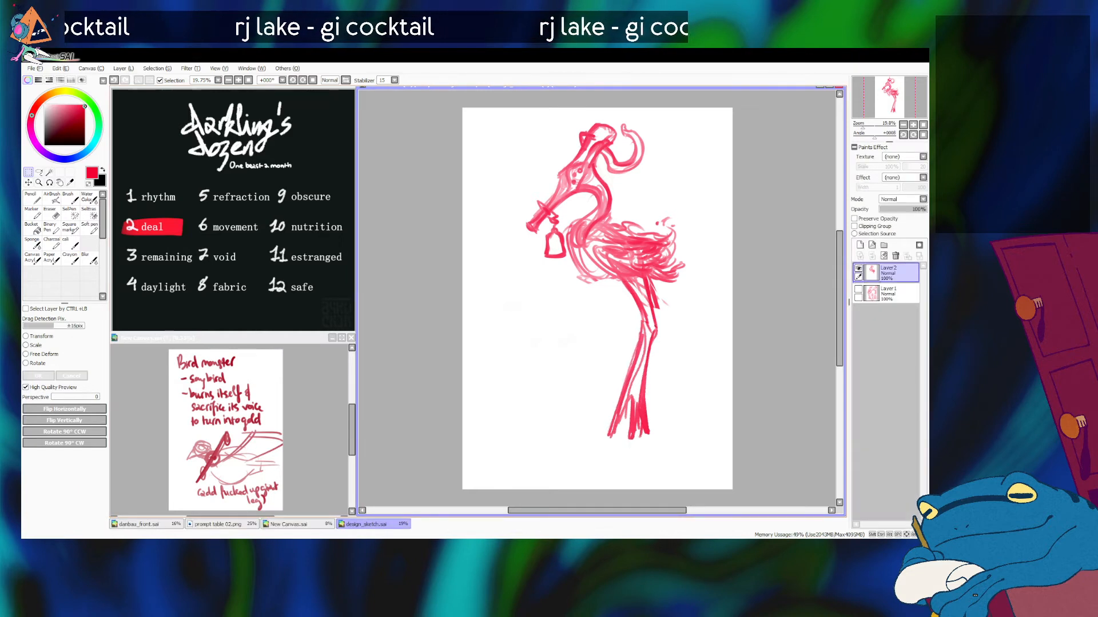
Step: Sketch the far leg's thigh from the belly down to the heel joint, ahead of the near leg
{"action": "mouse_move", "coordinate": [594, 275]}
{"action": "left_mouse_down"}
{"action": "mouse_move", "coordinate": [619, 323]}
{"action": "mouse_move", "coordinate": [609, 310]}
{"action": "mouse_move", "coordinate": [596, 395]}
{"action": "left_mouse_up"}
{"action": "key", "text": "ctrl+z"}
{"action": "key", "text": "ctrl+z"}
{"action": "mouse_move", "coordinate": [594, 275]}
{"action": "left_mouse_down"}
{"action": "mouse_move", "coordinate": [611, 327]}
{"action": "mouse_move", "coordinate": [624, 333]}
{"action": "mouse_move", "coordinate": [622, 323]}
{"action": "left_mouse_up"}
Step: Draw the back edge of the far leg's shank from the heel joint down toward the foot
{"action": "key", "text": "ctrl+z"}
{"action": "key", "text": "ctrl+z"}
{"action": "key", "text": "ctrl+z"}
{"action": "left_click_drag", "start_coordinate": [622, 327], "coordinate": [602, 431]}
Step: Draw the front edge of the far leg's shank, slanting forward to the toes
{"action": "key", "text": "ctrl+z"}
{"action": "key", "text": "ctrl+z"}
{"action": "left_click_drag", "start_coordinate": [622, 321], "coordinate": [613, 400]}
{"action": "left_click_drag", "start_coordinate": [620, 345], "coordinate": [617, 407]}
{"action": "mouse_move", "coordinate": [608, 318]}
{"action": "left_mouse_down"}
{"action": "mouse_move", "coordinate": [587, 451]}
{"action": "mouse_move", "coordinate": [590, 434]}
{"action": "left_mouse_up"}
{"action": "key", "text": "ctrl+z"}
{"action": "key", "text": "ctrl+z"}
{"action": "left_click_drag", "start_coordinate": [610, 325], "coordinate": [573, 426]}
{"action": "key", "text": "ctrl+z"}
{"action": "mouse_move", "coordinate": [611, 318]}
{"action": "left_mouse_down"}
{"action": "mouse_move", "coordinate": [594, 430]}
{"action": "mouse_move", "coordinate": [599, 368]}
{"action": "mouse_move", "coordinate": [582, 430]}
{"action": "left_mouse_up"}
{"action": "key", "text": "ctrl+z"}
{"action": "key", "text": "ctrl+z"}
{"action": "left_click_drag", "start_coordinate": [611, 316], "coordinate": [584, 428]}
{"action": "left_click_drag", "start_coordinate": [603, 344], "coordinate": [586, 432]}
{"action": "key", "text": "ctrl+z"}
{"action": "key", "text": "ctrl+z"}
Step: Thicken the far leg's shank contours and the gaps between its toes
{"action": "mouse_move", "coordinate": [610, 324]}
{"action": "left_mouse_down"}
{"action": "mouse_move", "coordinate": [585, 432]}
{"action": "mouse_move", "coordinate": [598, 398]}
{"action": "mouse_move", "coordinate": [605, 423]}
{"action": "mouse_move", "coordinate": [612, 397]}
{"action": "mouse_move", "coordinate": [615, 411]}
{"action": "left_mouse_up"}
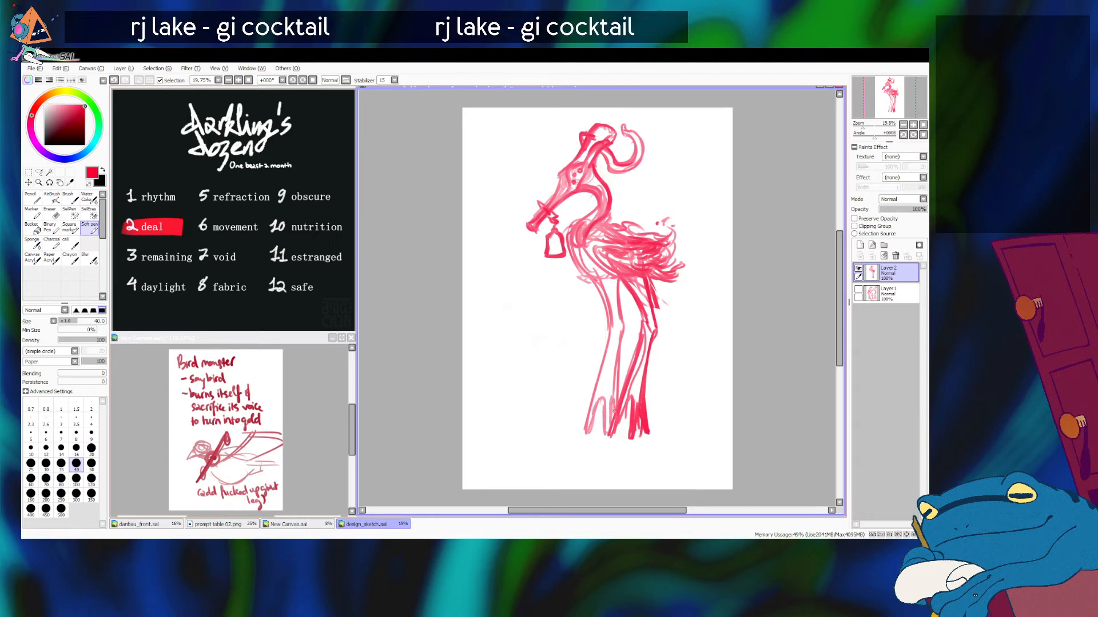
{"action": "left_click_drag", "start_coordinate": [616, 367], "coordinate": [614, 406]}
{"action": "left_click_drag", "start_coordinate": [621, 326], "coordinate": [616, 403]}
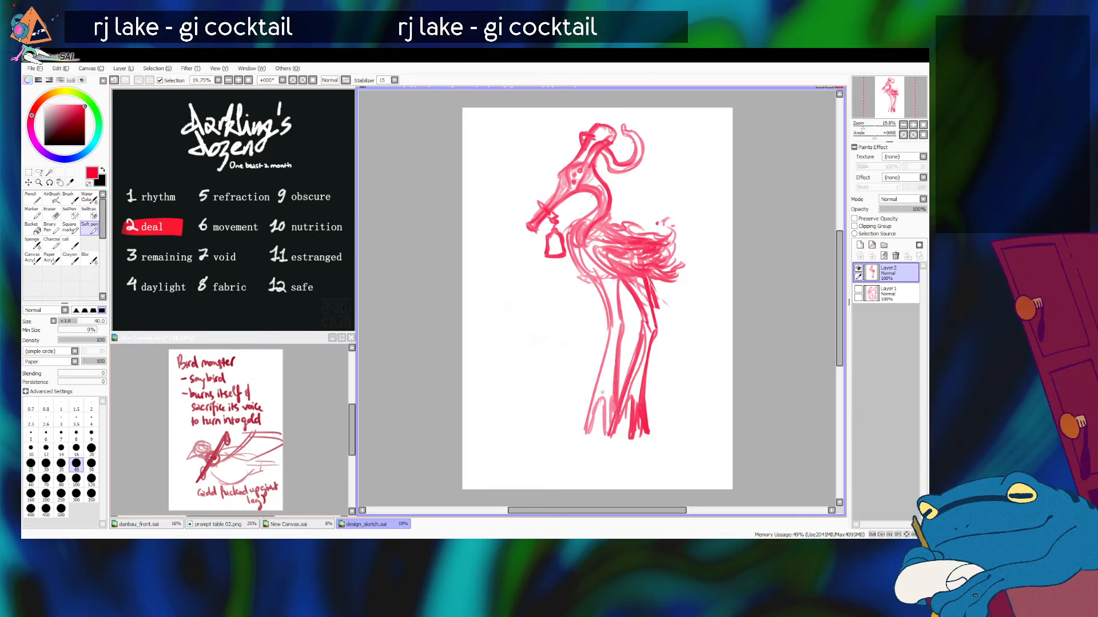
{"action": "key", "text": "ctrl+z"}
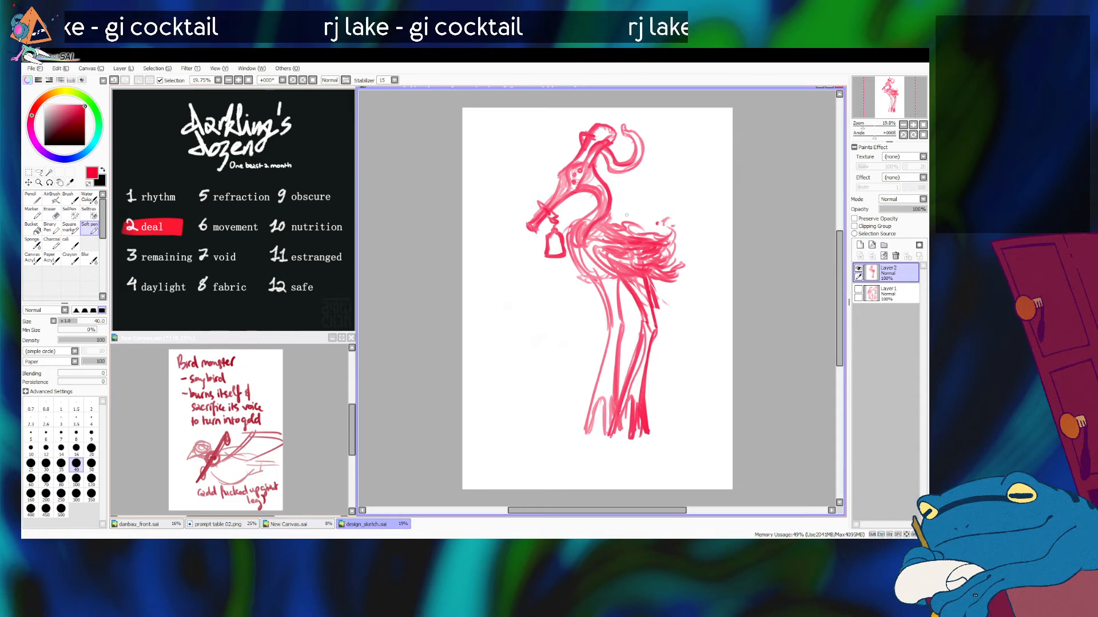
{"action": "left_click_drag", "start_coordinate": [609, 302], "coordinate": [588, 426]}
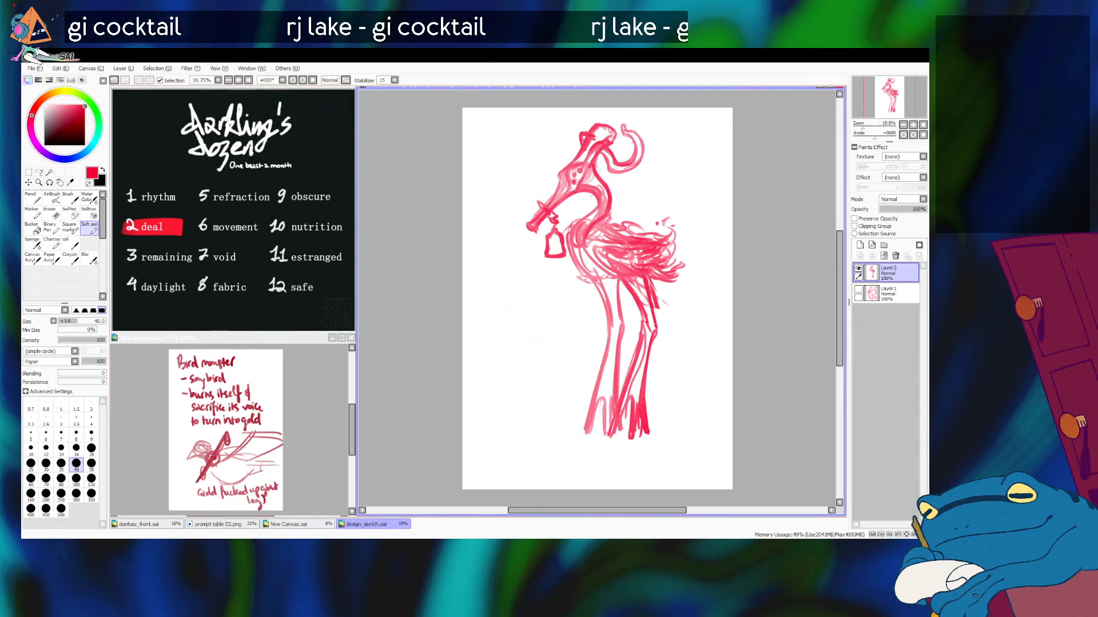
{"action": "key", "text": "ctrl+z"}
{"action": "left_click_drag", "start_coordinate": [600, 382], "coordinate": [588, 421]}
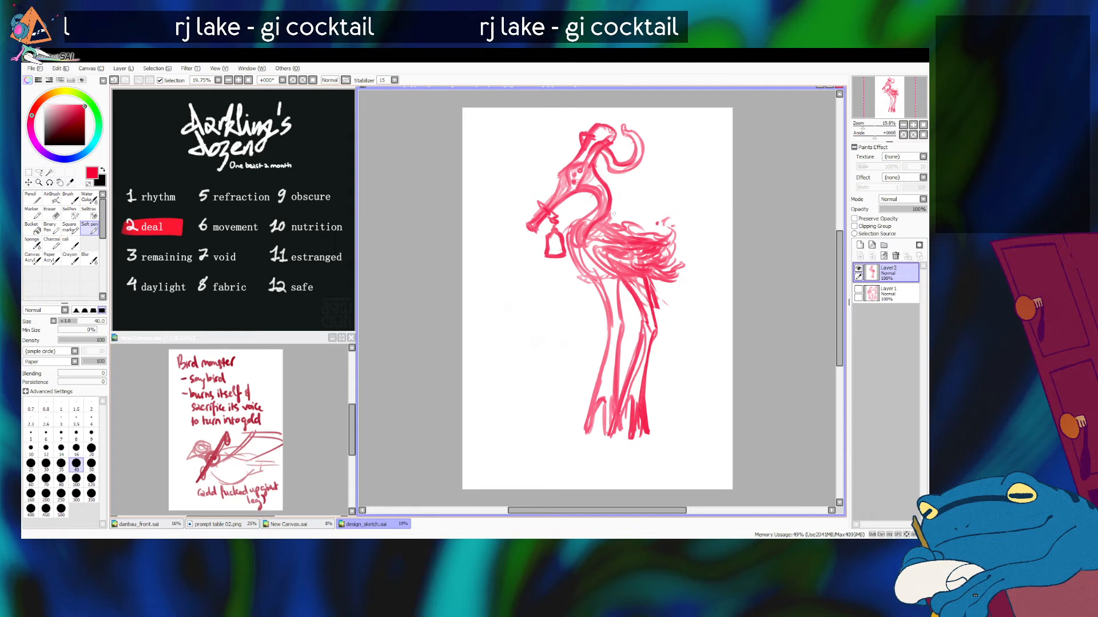
{"action": "key", "text": "ctrl+t"}
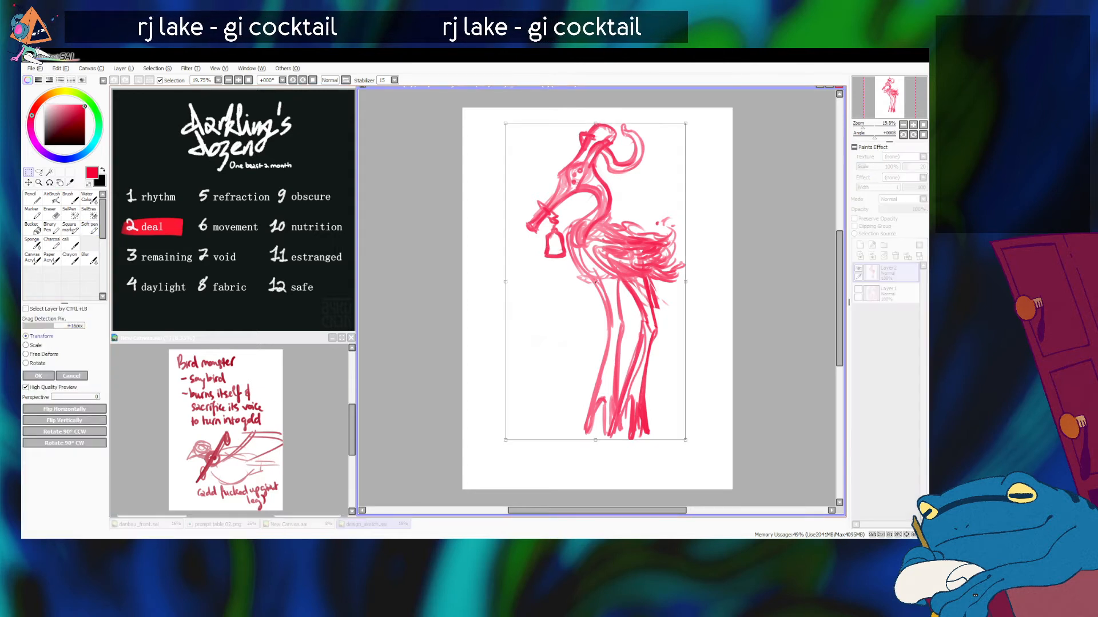
{"action": "left_click_drag", "start_coordinate": [595, 123], "coordinate": [595, 125]}
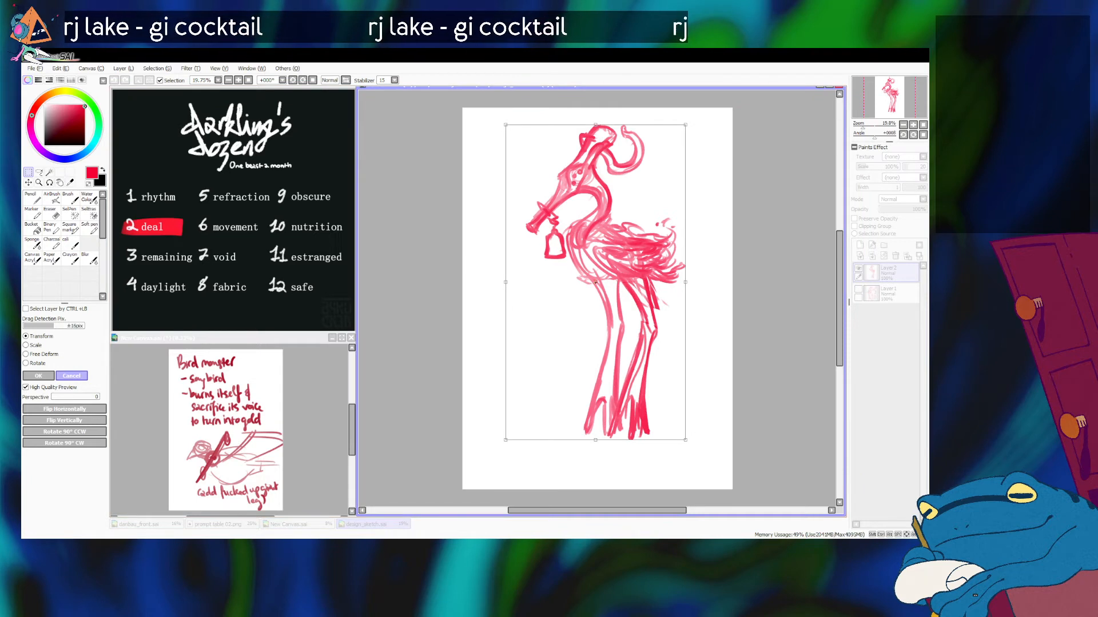
{"action": "left_click", "coordinate": [71, 376]}
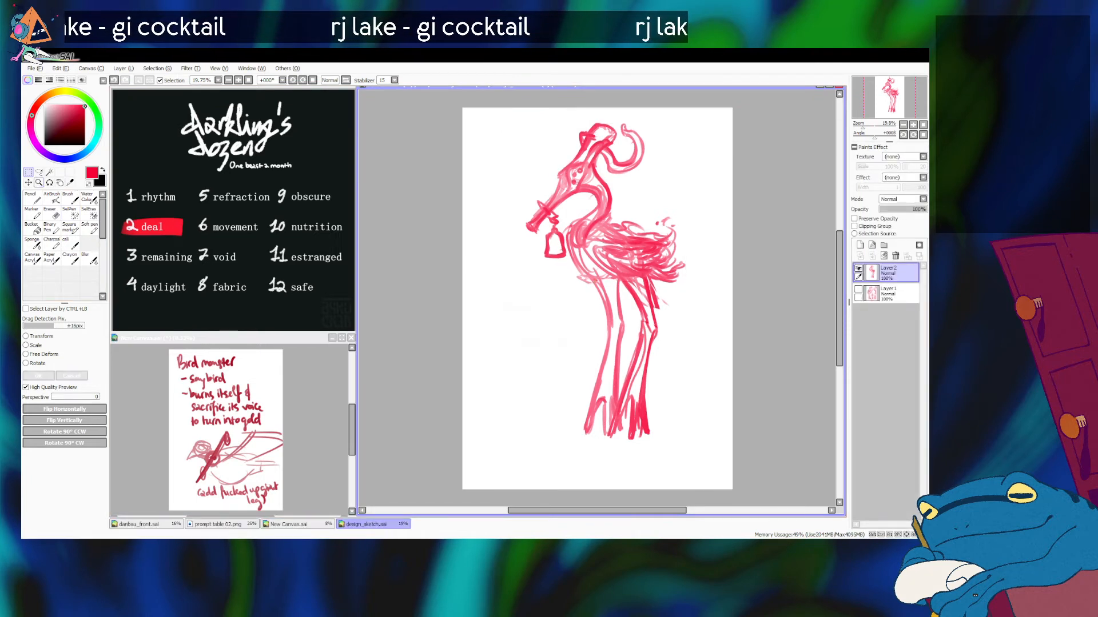
Step: Lasso the near leg from the belly to the foot and free-deform it so the foot shifts slightly backward
{"action": "left_click", "coordinate": [39, 172]}
{"action": "left_click_drag", "start_coordinate": [622, 283], "coordinate": [632, 364]}
{"action": "mouse_move", "coordinate": [610, 429]}
{"action": "left_mouse_down"}
{"action": "mouse_move", "coordinate": [719, 439]}
{"action": "mouse_move", "coordinate": [708, 275]}
{"action": "left_mouse_up"}
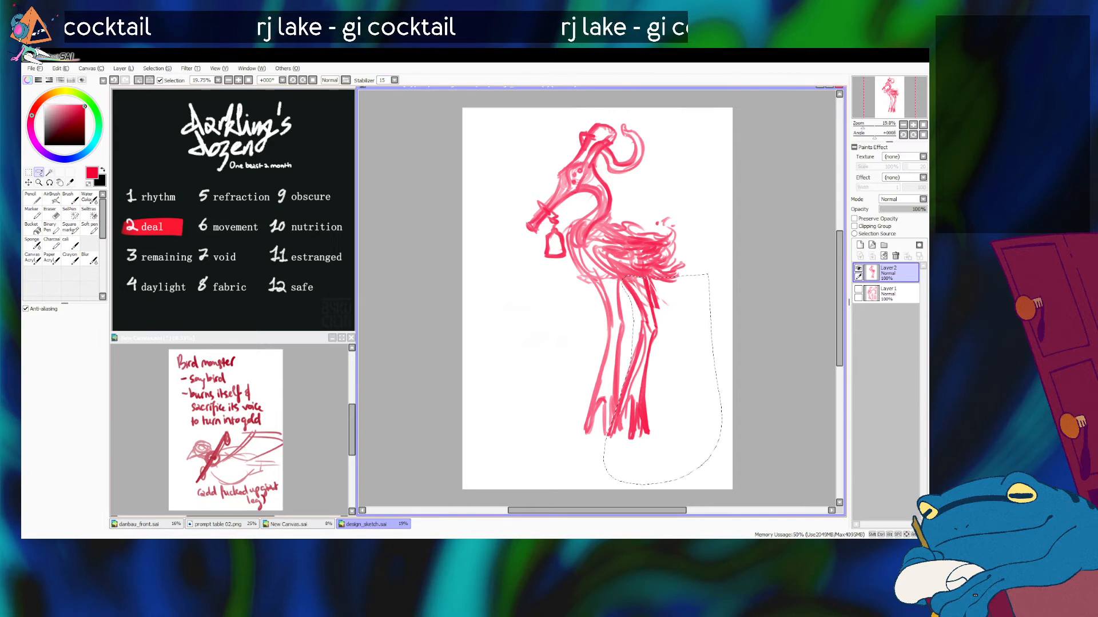
{"action": "key", "text": "ctrl+t"}
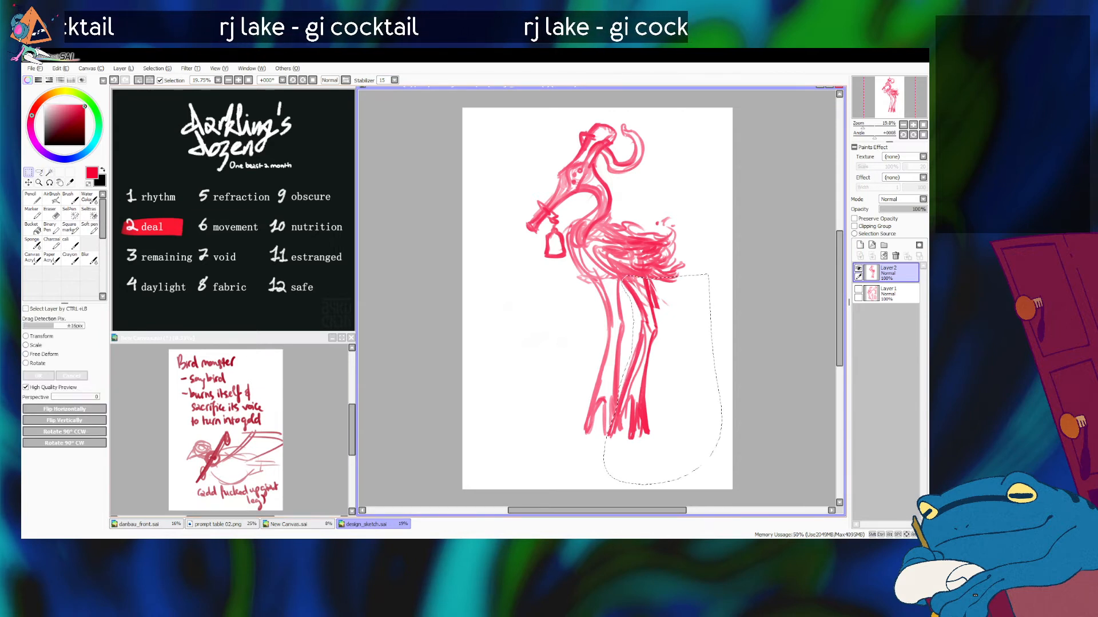
{"action": "left_click", "coordinate": [43, 355]}
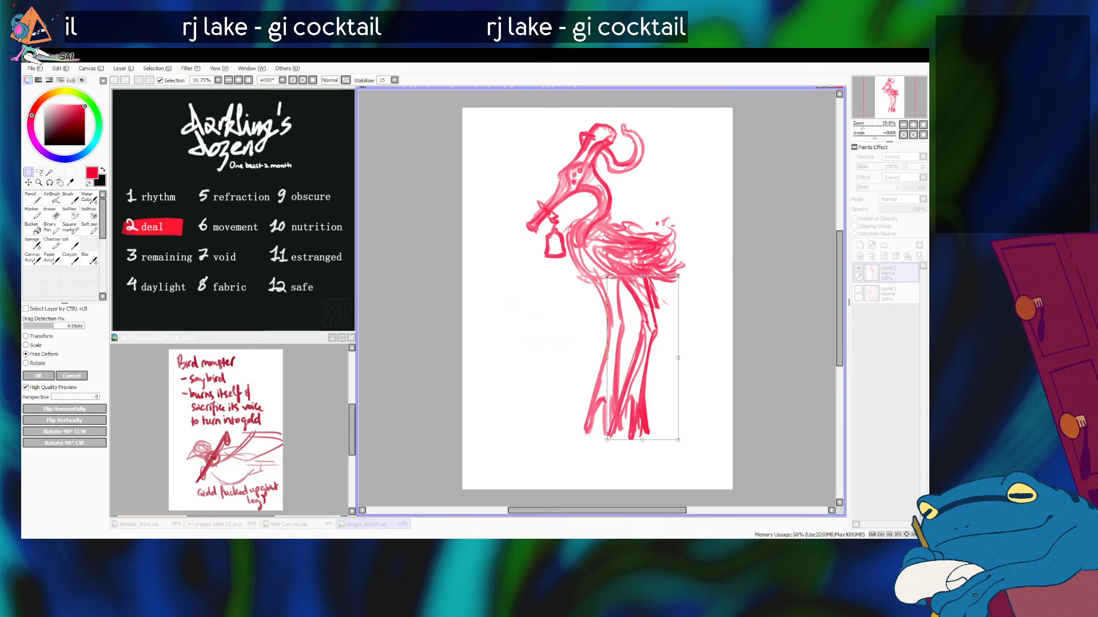
{"action": "left_click_drag", "start_coordinate": [642, 439], "coordinate": [651, 440]}
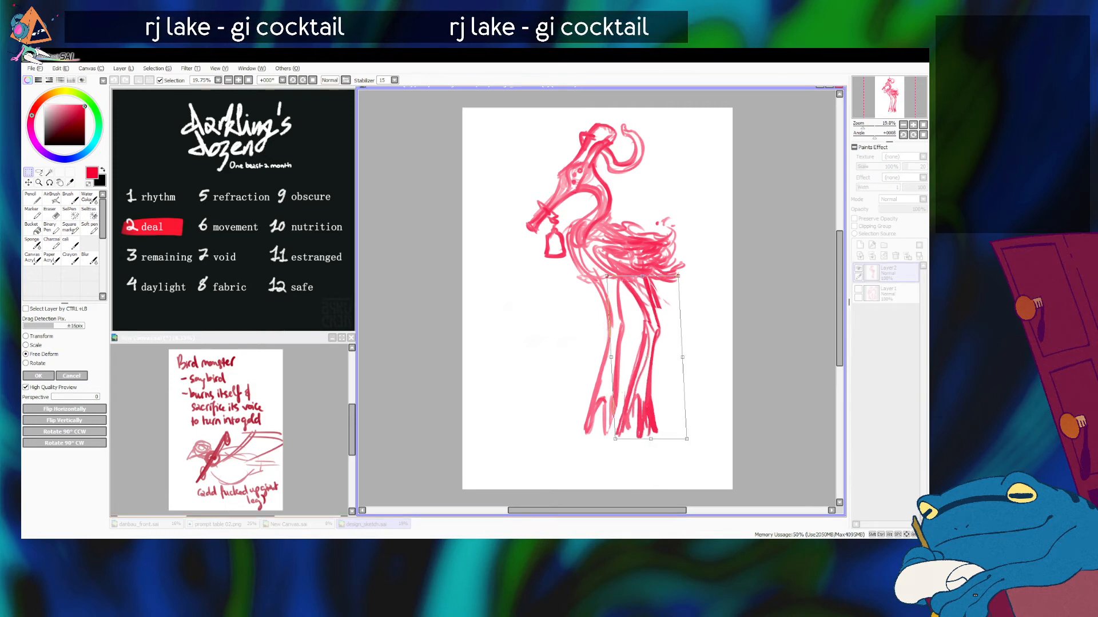
{"action": "left_click_drag", "start_coordinate": [647, 357], "coordinate": [647, 356]}
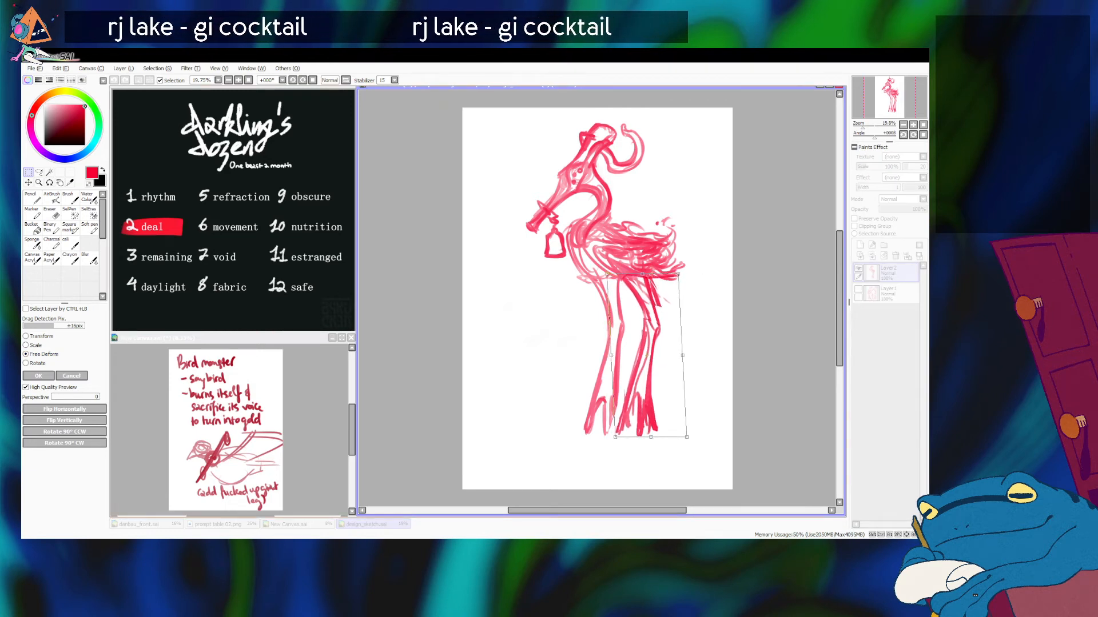
{"action": "left_click_drag", "start_coordinate": [651, 437], "coordinate": [651, 438]}
{"action": "left_click", "coordinate": [38, 375]}
{"action": "key", "text": "ctrl+d"}
Step: Redraw the chest and belly line and the far leg's thigh and shank contours with the Soft pen
{"action": "left_click", "coordinate": [89, 228]}
{"action": "key", "text": "ctrl+z"}
{"action": "mouse_move", "coordinate": [579, 225]}
{"action": "left_mouse_down"}
{"action": "mouse_move", "coordinate": [568, 250]}
{"action": "mouse_move", "coordinate": [602, 287]}
{"action": "left_mouse_up"}
{"action": "key", "text": "ctrl+z"}
{"action": "mouse_move", "coordinate": [568, 251]}
{"action": "left_mouse_down"}
{"action": "mouse_move", "coordinate": [587, 278]}
{"action": "mouse_move", "coordinate": [632, 285]}
{"action": "mouse_move", "coordinate": [611, 302]}
{"action": "mouse_move", "coordinate": [618, 316]}
{"action": "left_mouse_up"}
{"action": "key", "text": "ctrl+z"}
{"action": "left_click_drag", "start_coordinate": [601, 292], "coordinate": [613, 334]}
{"action": "key", "text": "ctrl+z"}
{"action": "left_click_drag", "start_coordinate": [602, 294], "coordinate": [614, 328]}
{"action": "left_click_drag", "start_coordinate": [617, 289], "coordinate": [608, 392]}
{"action": "left_click_drag", "start_coordinate": [611, 327], "coordinate": [594, 392]}
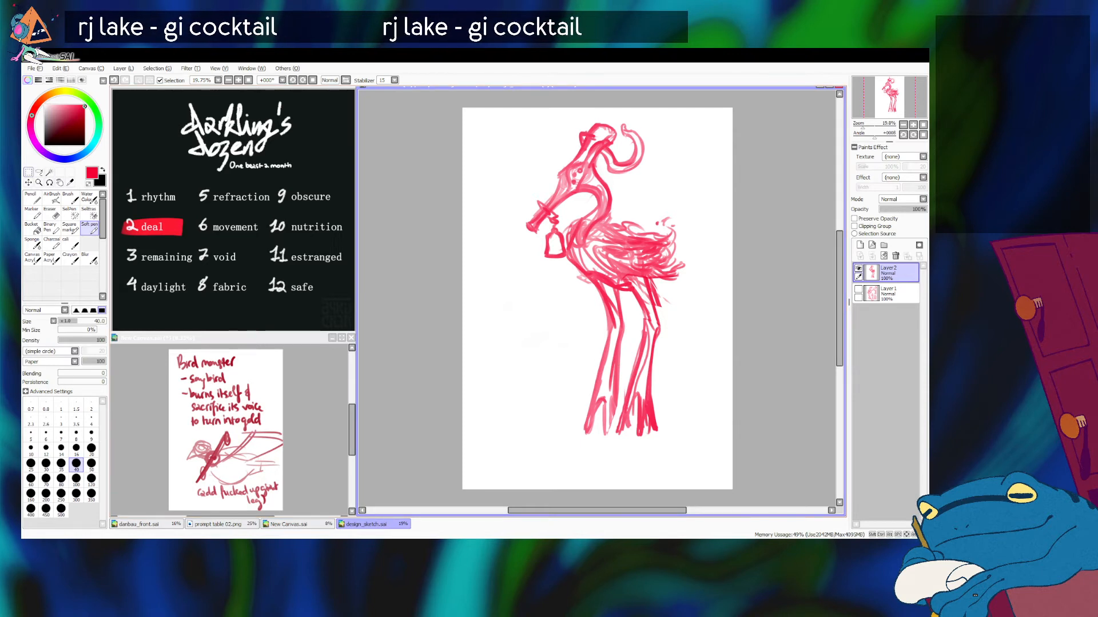
Step: Scale up the whole bird sketch until it nearly fills the page height and reposition it
{"action": "left_click", "coordinate": [28, 173]}
{"action": "left_click", "coordinate": [40, 336]}
{"action": "left_click_drag", "start_coordinate": [595, 280], "coordinate": [570, 323]}
{"action": "left_click_drag", "start_coordinate": [661, 166], "coordinate": [687, 119]}
{"action": "mouse_move", "coordinate": [614, 246]}
{"action": "left_mouse_down"}
{"action": "mouse_move", "coordinate": [615, 234]}
{"action": "mouse_move", "coordinate": [621, 243]}
{"action": "left_mouse_up"}
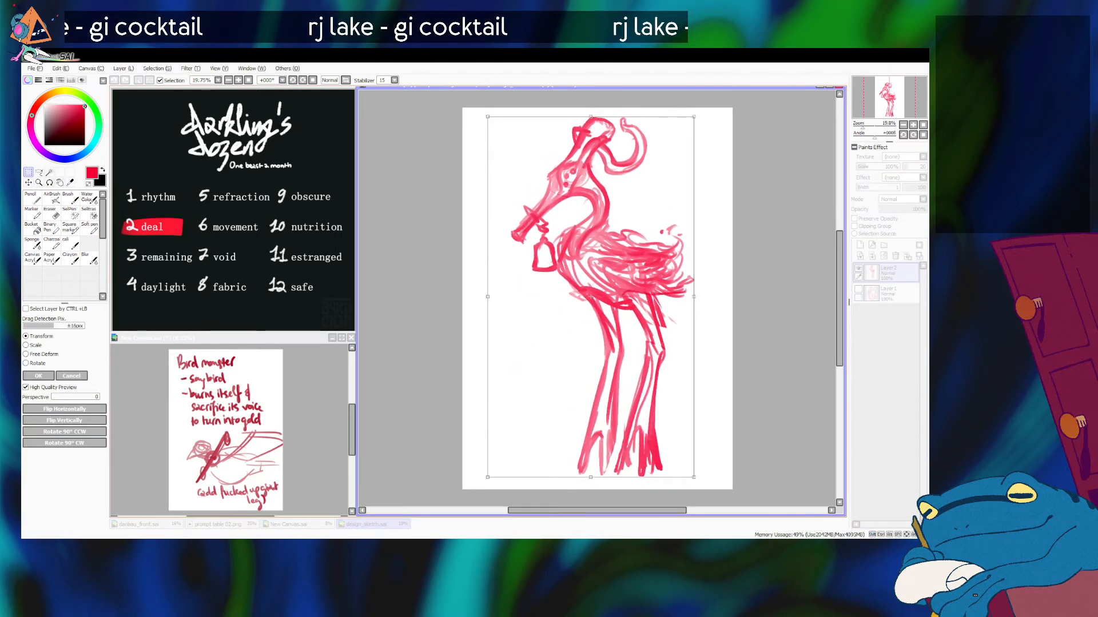
{"action": "key", "text": "Return"}
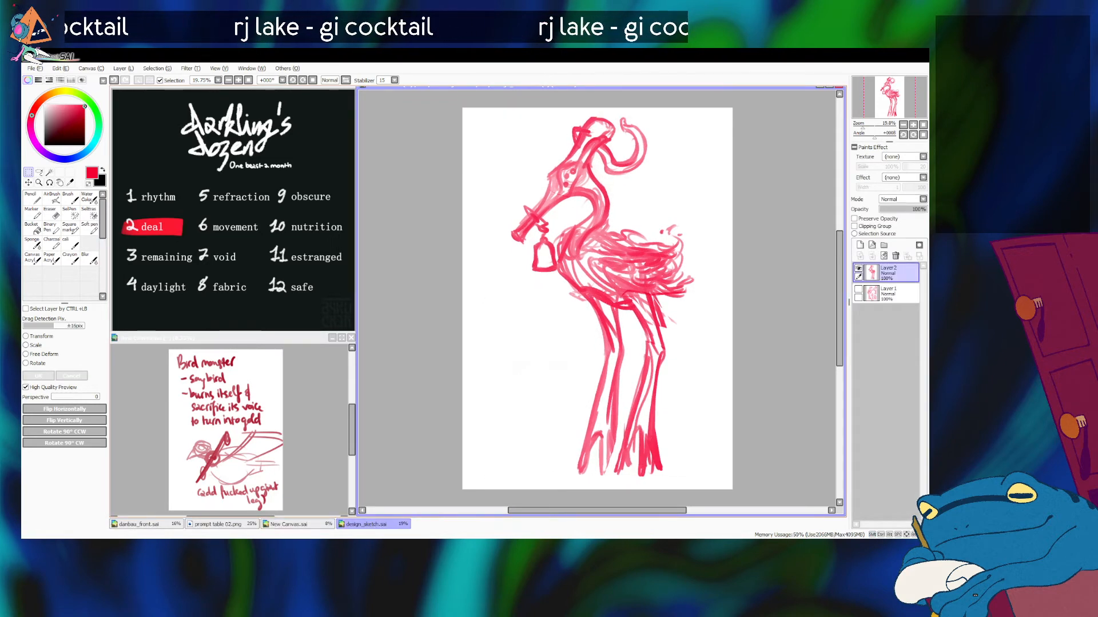
Step: Set the Soft pen to size 50 and nudge the bird sketch slightly toward the page's left edge
{"action": "left_click", "coordinate": [89, 228]}
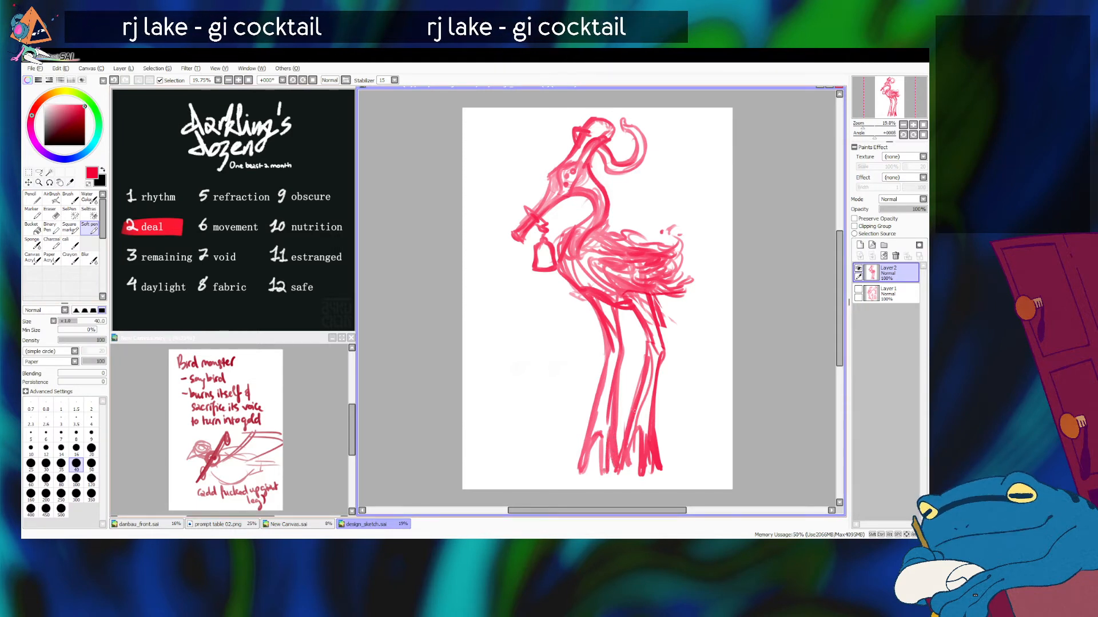
{"action": "key", "text": "bracketright"}
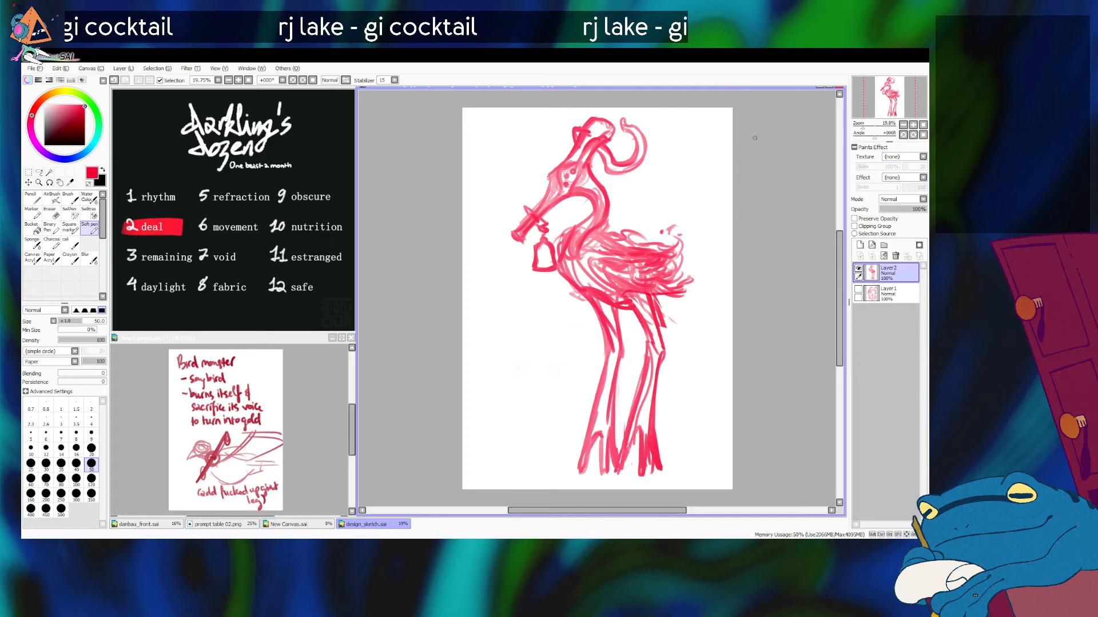
{"action": "key", "text": "ctrl+Left"}
{"action": "key", "text": "ctrl+Left"}
{"action": "key", "text": "ctrl+Left"}
{"action": "key", "text": "ctrl+Left"}
{"action": "key", "text": "ctrl+Left"}
{"action": "key", "text": "ctrl+Left"}
{"action": "key", "text": "ctrl+Left"}
{"action": "key", "text": "ctrl+Left"}
{"action": "key", "text": "ctrl+Left"}
{"action": "key", "text": "ctrl+Left"}
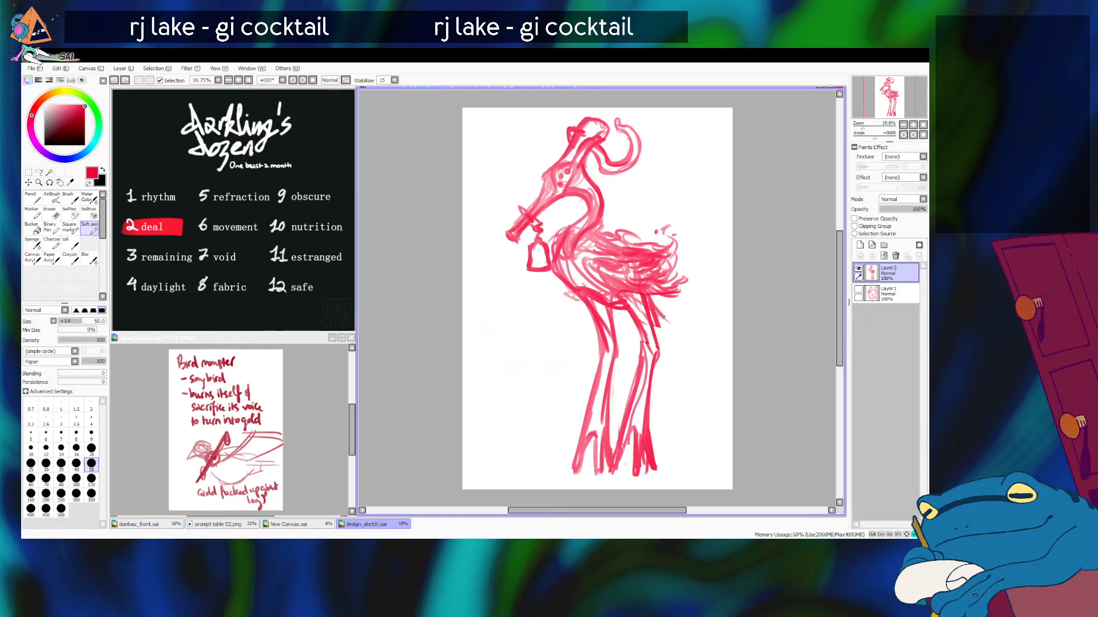
{"action": "key", "text": "alt+Tab"}
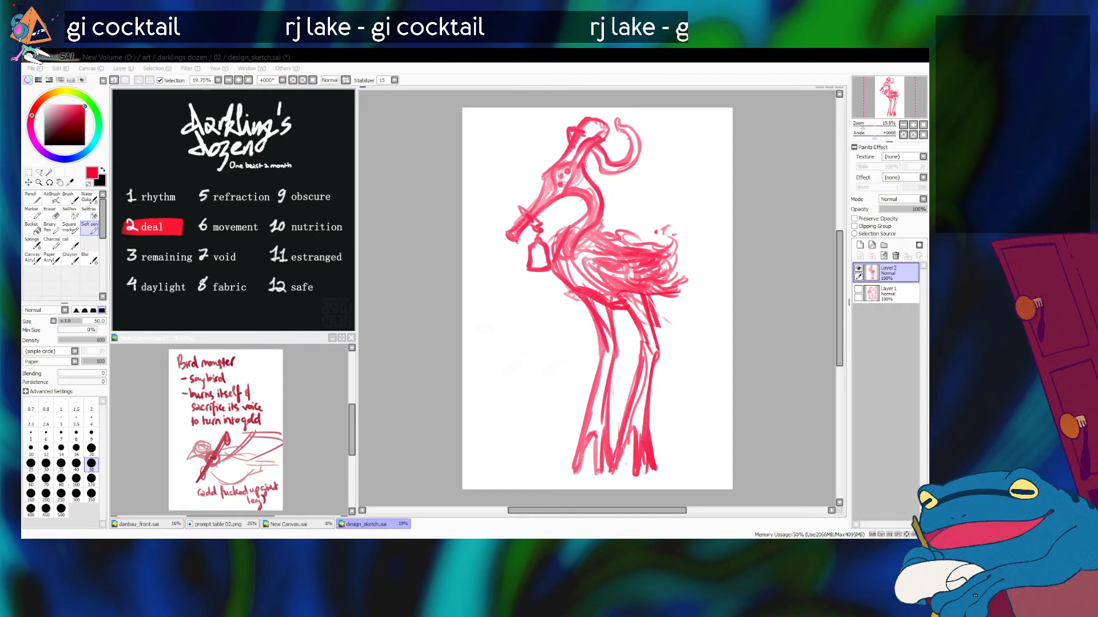
{"action": "key", "text": "alt+Tab"}
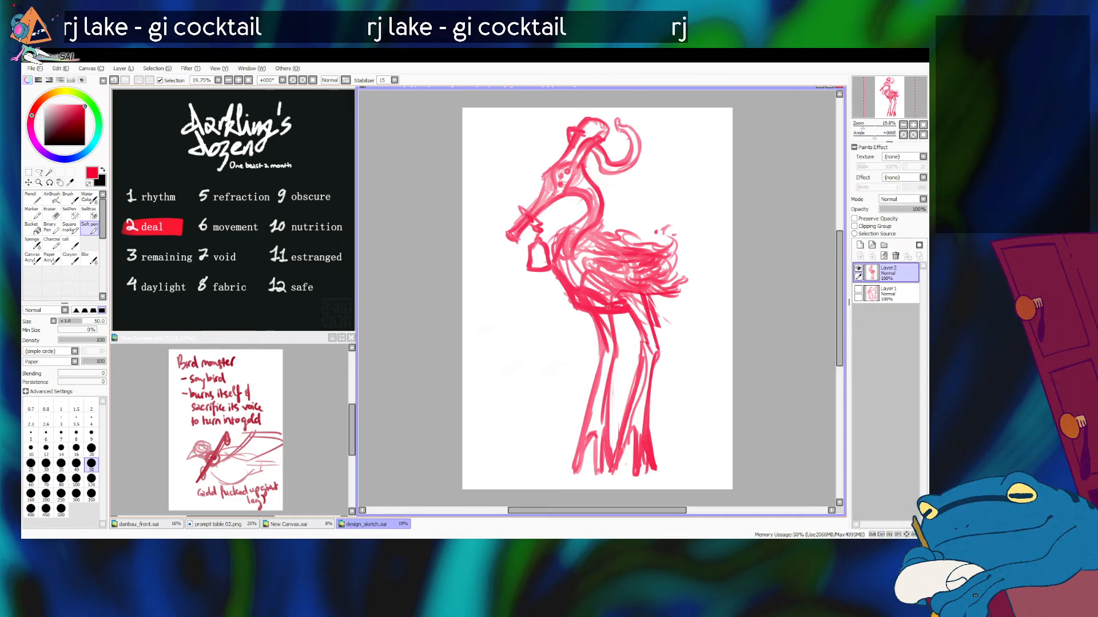
Step: Extend the tail with loose wispy feathers trailing behind the body and touch up the far leg's toes
{"action": "mouse_move", "coordinate": [659, 304]}
{"action": "left_mouse_down"}
{"action": "mouse_move", "coordinate": [678, 314]}
{"action": "mouse_move", "coordinate": [614, 308]}
{"action": "mouse_move", "coordinate": [699, 328]}
{"action": "mouse_move", "coordinate": [690, 300]}
{"action": "mouse_move", "coordinate": [669, 314]}
{"action": "mouse_move", "coordinate": [718, 283]}
{"action": "mouse_move", "coordinate": [701, 275]}
{"action": "left_mouse_up"}
{"action": "key", "text": "ctrl+z"}
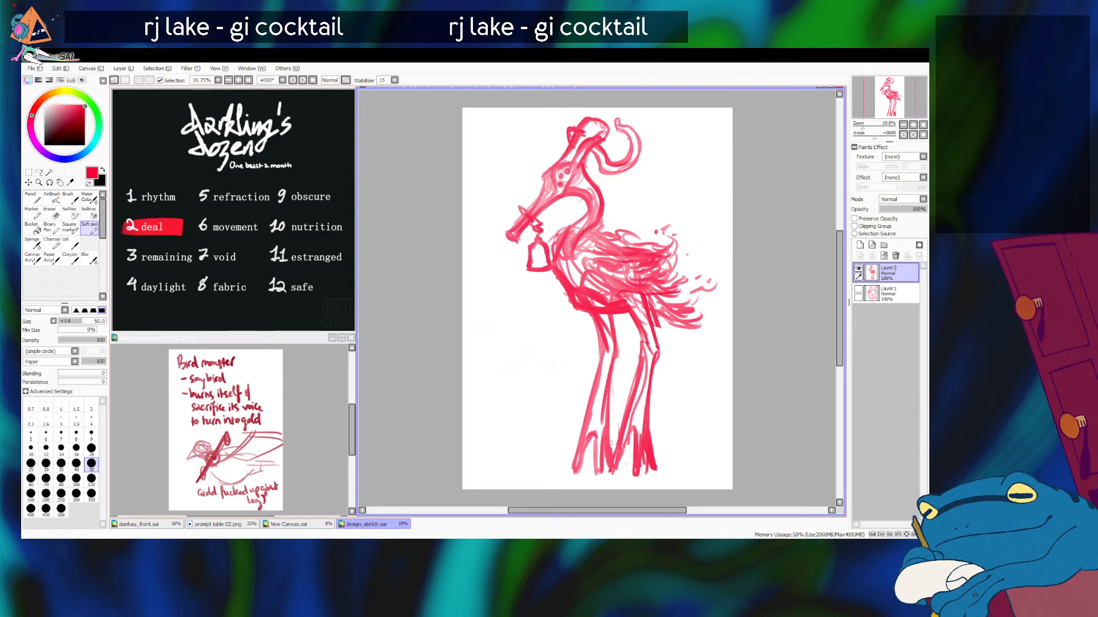
{"action": "mouse_move", "coordinate": [617, 461]}
{"action": "left_mouse_down"}
{"action": "mouse_move", "coordinate": [627, 442]}
{"action": "mouse_move", "coordinate": [616, 475]}
{"action": "mouse_move", "coordinate": [595, 427]}
{"action": "mouse_move", "coordinate": [596, 448]}
{"action": "left_mouse_up"}
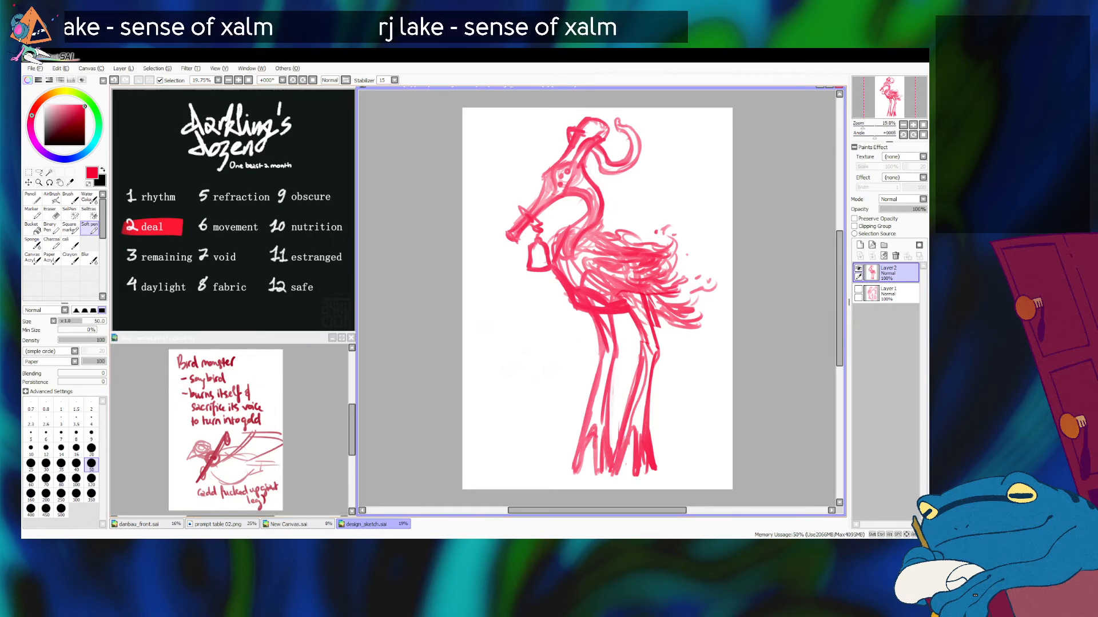
{"action": "left_click_drag", "start_coordinate": [667, 267], "coordinate": [691, 262]}
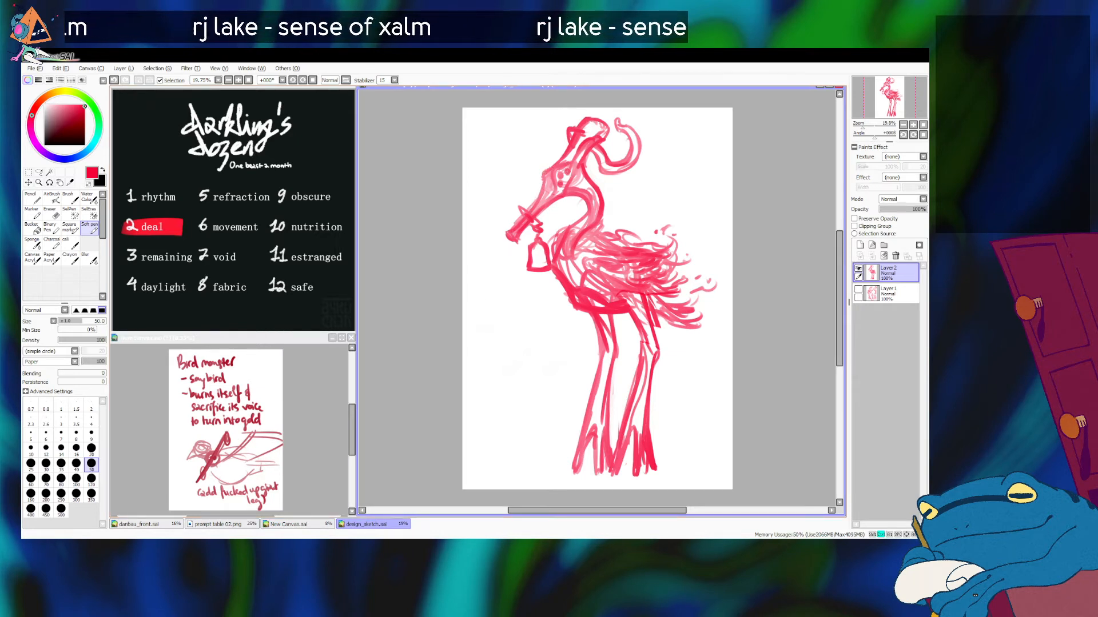
Step: Nudge the whole bird sketch further toward the page's left edge
{"action": "key", "text": "ctrl+Left"}
{"action": "key", "text": "ctrl+Left"}
{"action": "key", "text": "ctrl+Left"}
{"action": "key", "text": "ctrl+Left"}
{"action": "key", "text": "ctrl+Left"}
{"action": "key", "text": "ctrl+Left"}
{"action": "key", "text": "ctrl+Left"}
{"action": "key", "text": "ctrl+Left"}
{"action": "key", "text": "ctrl+Left"}
{"action": "key", "text": "ctrl+Left"}
{"action": "key", "text": "ctrl+Left"}
{"action": "key", "text": "ctrl+Left"}
{"action": "key", "text": "ctrl+Left"}
{"action": "key", "text": "ctrl+Left"}
{"action": "key", "text": "ctrl+Left"}
{"action": "key", "text": "ctrl+Left"}
{"action": "key", "text": "ctrl+Left"}
{"action": "key", "text": "ctrl+Left"}
{"action": "key", "text": "ctrl+Left"}
{"action": "key", "text": "ctrl+Left"}
{"action": "key", "text": "ctrl+Left"}
{"action": "key", "text": "ctrl+Left"}
{"action": "key", "text": "ctrl+Left"}
{"action": "key", "text": "ctrl+Left"}
{"action": "key", "text": "ctrl+Left"}
{"action": "key", "text": "ctrl+Left"}
{"action": "key", "text": "ctrl+Left"}
{"action": "key", "text": "ctrl+Left"}
{"action": "key", "text": "ctrl+Left"}
{"action": "key", "text": "ctrl+Left"}
{"action": "key", "text": "ctrl+Left"}
{"action": "key", "text": "ctrl+Left"}
{"action": "key", "text": "ctrl+Left"}
{"action": "key", "text": "ctrl+Left"}
{"action": "key", "text": "ctrl+Left"}
{"action": "key", "text": "ctrl+Left"}
{"action": "key", "text": "ctrl+Left"}
{"action": "key", "text": "ctrl+Left"}
{"action": "key", "text": "ctrl+Left"}
{"action": "key", "text": "ctrl+Left"}
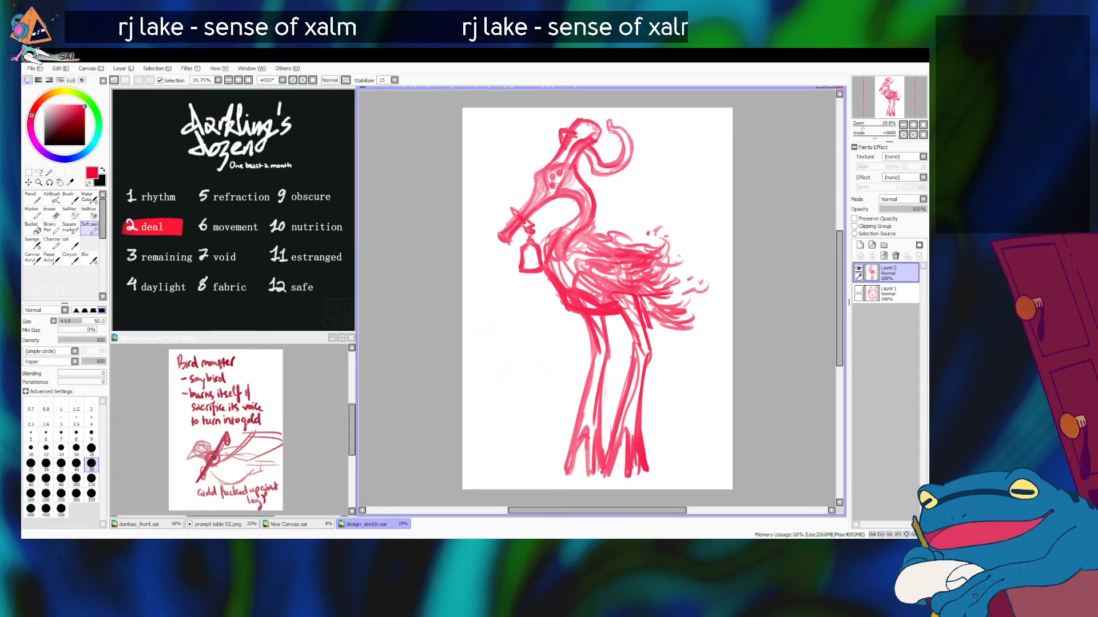
Step: Lower the sketch layer's opacity to 17%, add a new layer above it and switch the colour to black
{"action": "left_click", "coordinate": [887, 209]}
{"action": "left_click", "coordinate": [859, 244]}
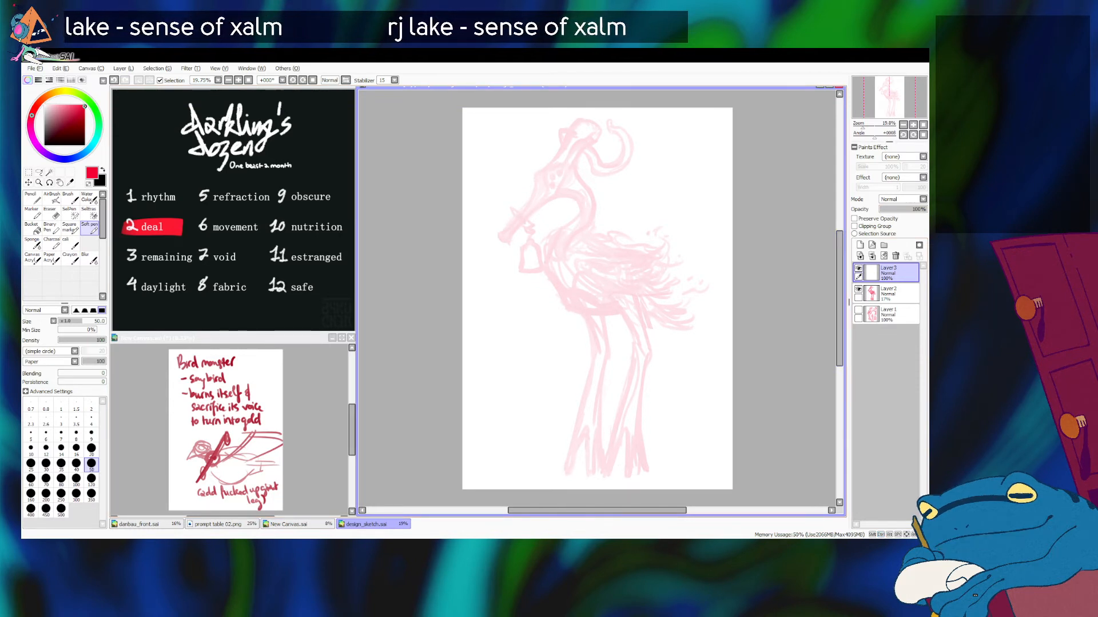
{"action": "key", "text": "x"}
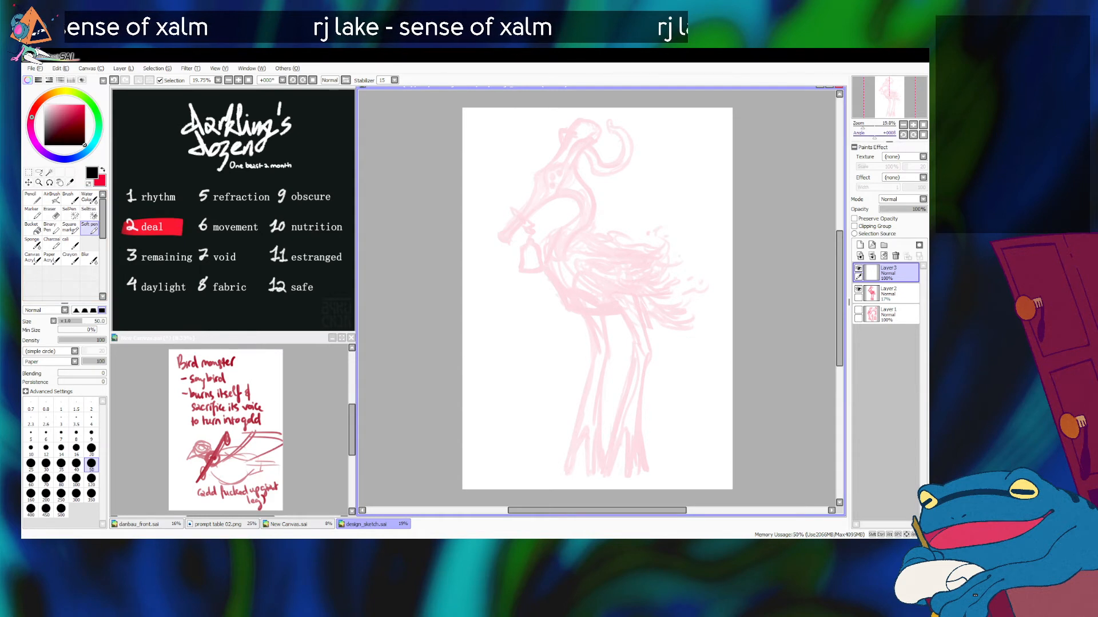
Step: Ink the small triangular ear at the front of the head with the Charcoal brush at size 7
{"action": "scroll", "coordinate": [597, 299], "scroll_direction": "up", "scroll_amount": 4}
{"action": "left_click_drag", "start_coordinate": [572, 229], "coordinate": [634, 434]}
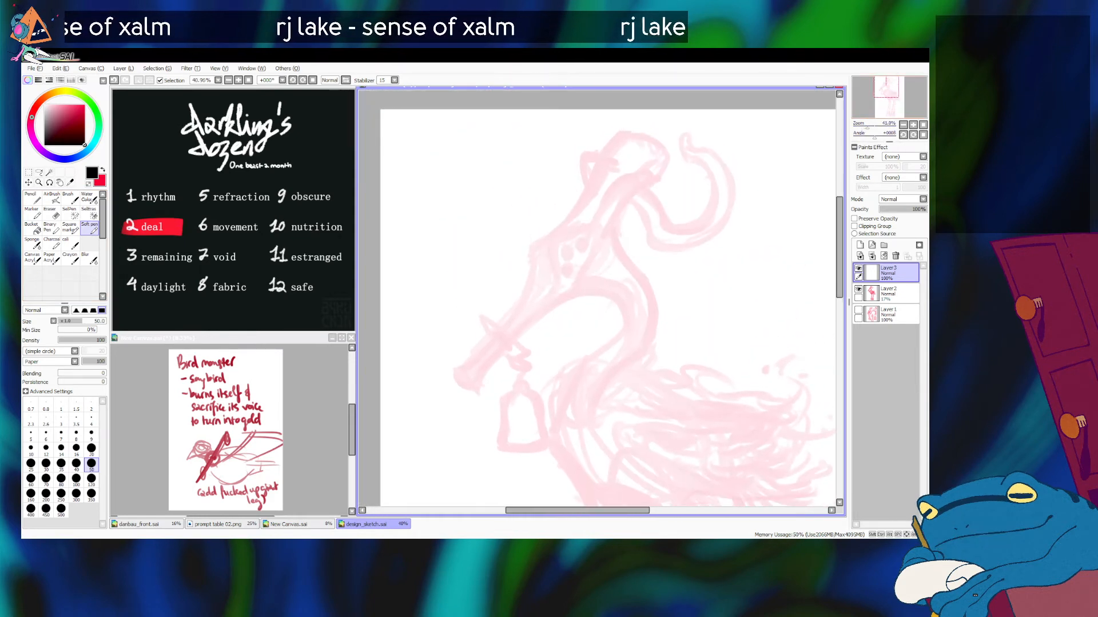
{"action": "left_click", "coordinate": [52, 243]}
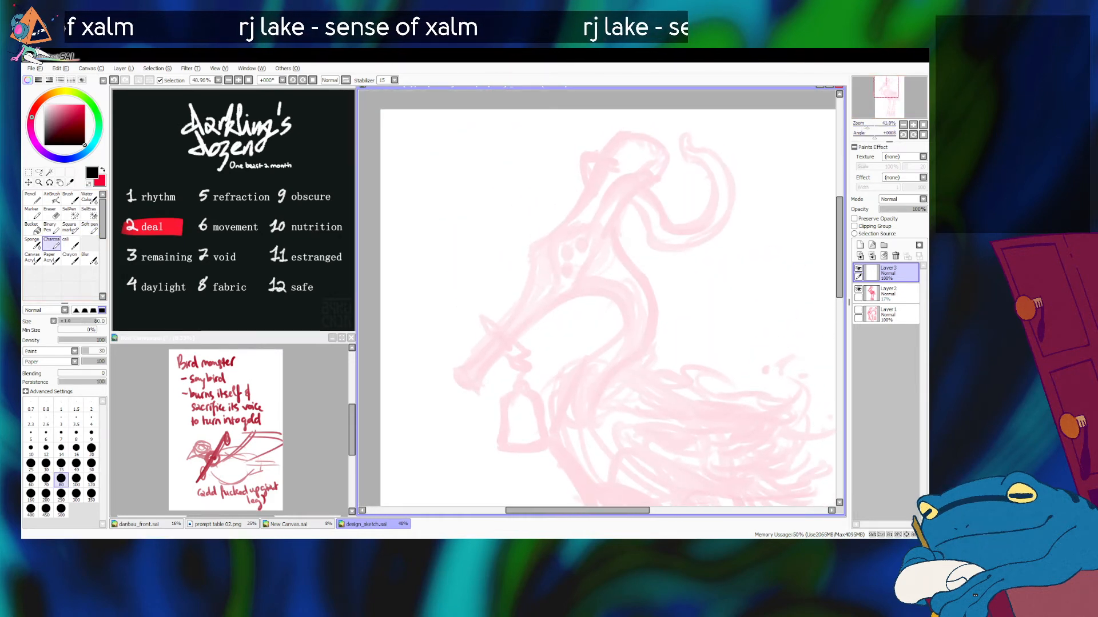
{"action": "key", "text": "bracketleft"}
{"action": "key", "text": "bracketleft"}
{"action": "key", "text": "bracketleft"}
{"action": "key", "text": "bracketleft"}
{"action": "key", "text": "bracketleft"}
{"action": "key", "text": "bracketleft"}
{"action": "key", "text": "bracketleft"}
{"action": "key", "text": "bracketleft"}
{"action": "key", "text": "bracketleft"}
{"action": "key", "text": "bracketleft"}
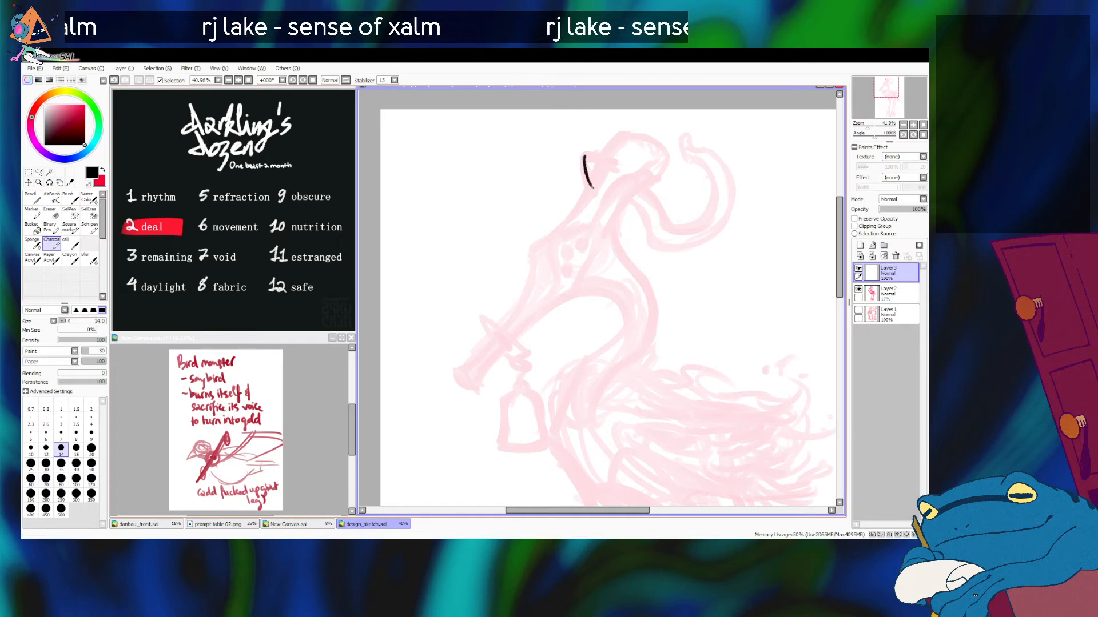
{"action": "mouse_move", "coordinate": [584, 160]}
{"action": "left_mouse_down"}
{"action": "mouse_move", "coordinate": [587, 187]}
{"action": "mouse_move", "coordinate": [613, 158]}
{"action": "mouse_move", "coordinate": [603, 177]}
{"action": "left_mouse_up"}
{"action": "key", "text": "ctrl+z"}
{"action": "key", "text": "ctrl+z"}
{"action": "key", "text": "ctrl+z"}
{"action": "key", "text": "ctrl+z"}
{"action": "key", "text": "bracketleft"}
{"action": "key", "text": "bracketleft"}
{"action": "key", "text": "bracketleft"}
{"action": "key", "text": "ctrl+z"}
{"action": "left_click_drag", "start_coordinate": [595, 164], "coordinate": [603, 172]}
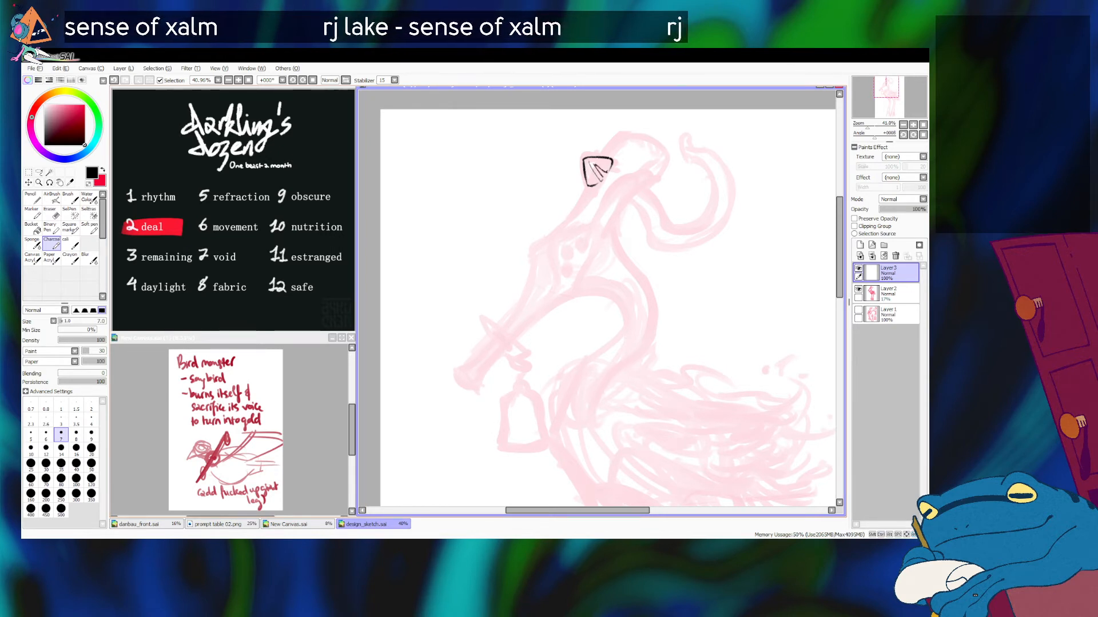
Step: Increase the brush size to 10 and ink the head's front contour from the ear down to the beak
{"action": "key", "text": "bracketright"}
{"action": "key", "text": "bracketright"}
{"action": "key", "text": "bracketright"}
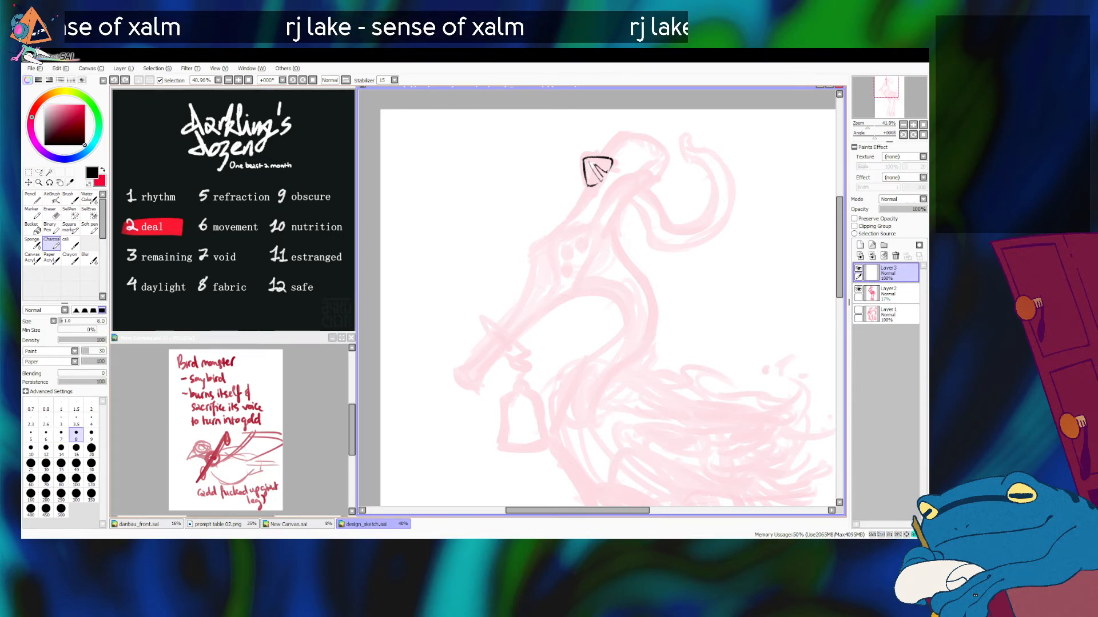
{"action": "left_click_drag", "start_coordinate": [588, 182], "coordinate": [557, 229]}
{"action": "key", "text": "ctrl+z"}
{"action": "left_click_drag", "start_coordinate": [588, 187], "coordinate": [558, 232]}
{"action": "key", "text": "ctrl+z"}
{"action": "mouse_move", "coordinate": [588, 183]}
{"action": "left_mouse_down"}
{"action": "mouse_move", "coordinate": [532, 253]}
{"action": "mouse_move", "coordinate": [514, 314]}
{"action": "left_mouse_up"}
{"action": "key", "text": "ctrl+z"}
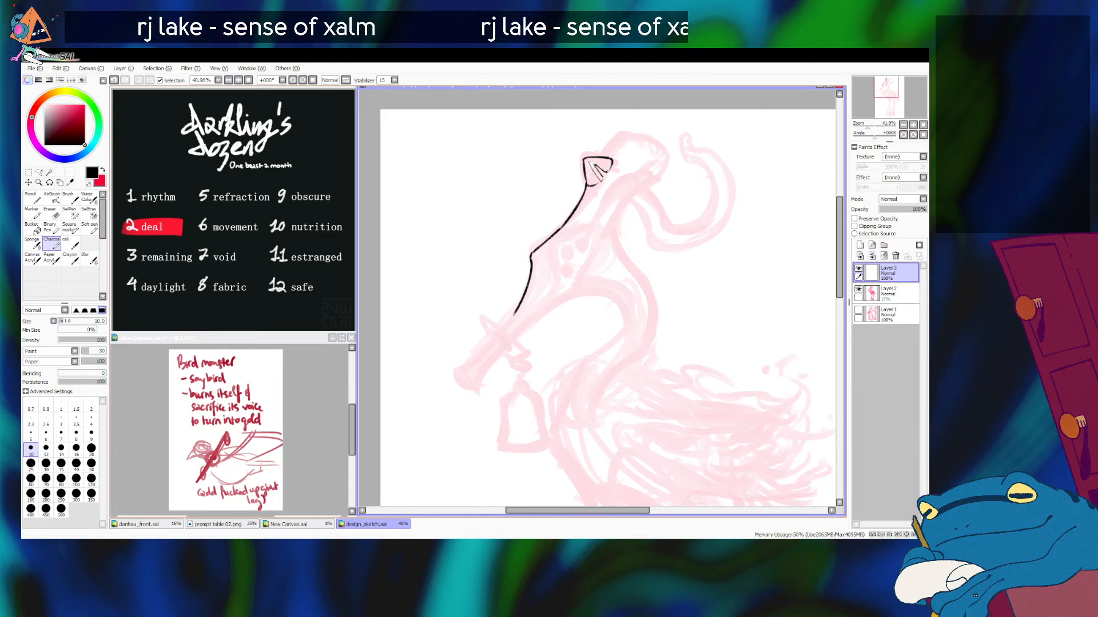
Step: Ink the crossguard that cuts across the base of the beak
{"action": "mouse_move", "coordinate": [515, 312]}
{"action": "left_mouse_down"}
{"action": "mouse_move", "coordinate": [500, 331]}
{"action": "mouse_move", "coordinate": [530, 353]}
{"action": "left_mouse_up"}
{"action": "key", "text": "ctrl+z"}
{"action": "left_click_drag", "start_coordinate": [482, 319], "coordinate": [530, 354]}
{"action": "mouse_move", "coordinate": [483, 322]}
{"action": "left_mouse_down"}
{"action": "mouse_move", "coordinate": [493, 338]}
{"action": "mouse_move", "coordinate": [524, 347]}
{"action": "mouse_move", "coordinate": [520, 358]}
{"action": "left_mouse_up"}
{"action": "key", "text": "ctrl+z"}
{"action": "key", "text": "ctrl+z"}
{"action": "key", "text": "ctrl+z"}
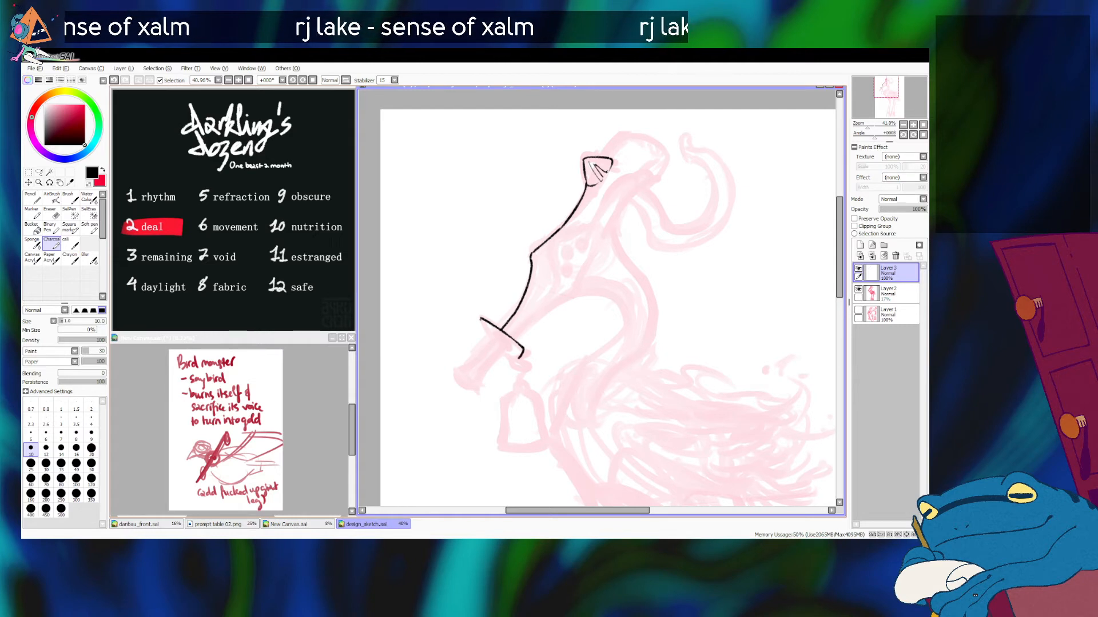
Step: Ink the hilt-shaped beak tip below the crossguard and start the head's lower contour above it
{"action": "mouse_move", "coordinate": [478, 318]}
{"action": "left_mouse_down"}
{"action": "mouse_move", "coordinate": [490, 338]}
{"action": "mouse_move", "coordinate": [460, 373]}
{"action": "left_mouse_up"}
{"action": "key", "text": "ctrl+z"}
{"action": "left_click_drag", "start_coordinate": [493, 338], "coordinate": [460, 373]}
{"action": "key", "text": "ctrl+z"}
{"action": "mouse_move", "coordinate": [494, 338]}
{"action": "left_mouse_down"}
{"action": "mouse_move", "coordinate": [456, 372]}
{"action": "mouse_move", "coordinate": [474, 390]}
{"action": "mouse_move", "coordinate": [453, 372]}
{"action": "mouse_move", "coordinate": [473, 389]}
{"action": "mouse_move", "coordinate": [521, 327]}
{"action": "mouse_move", "coordinate": [566, 299]}
{"action": "left_mouse_up"}
{"action": "key", "text": "ctrl+z"}
{"action": "key", "text": "ctrl+z"}
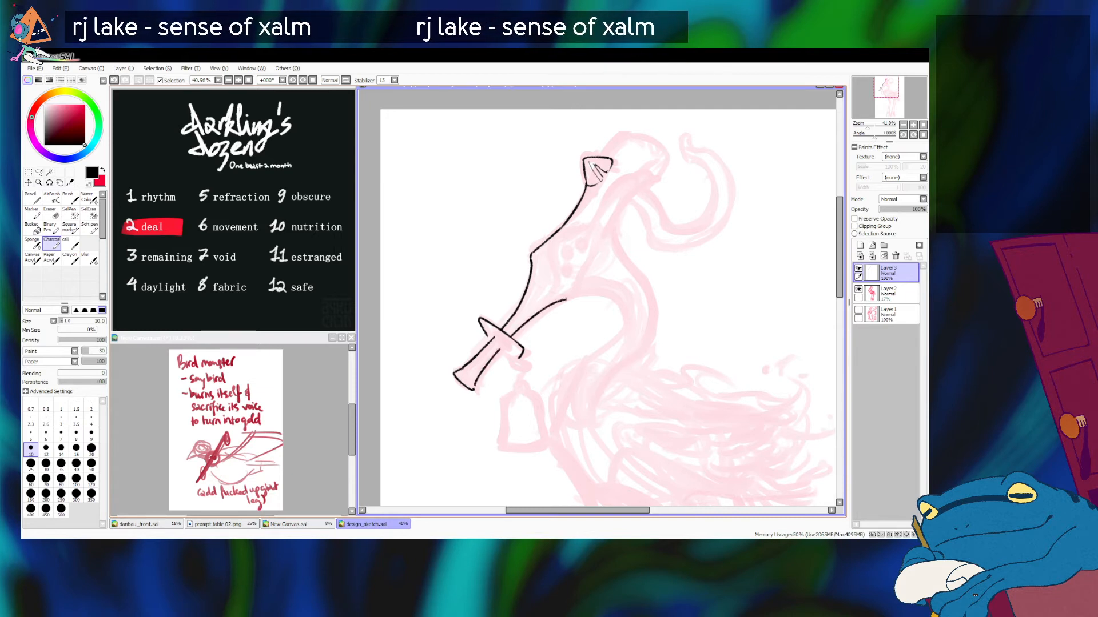
Step: Try to ink the head's lower contour from the crossguard up around the cheek
{"action": "key", "text": "ctrl+z"}
{"action": "mouse_move", "coordinate": [511, 337]}
{"action": "left_mouse_down"}
{"action": "mouse_move", "coordinate": [569, 300]}
{"action": "mouse_move", "coordinate": [595, 252]}
{"action": "left_mouse_up"}
{"action": "key", "text": "ctrl+z"}
{"action": "left_click_drag", "start_coordinate": [567, 302], "coordinate": [592, 256]}
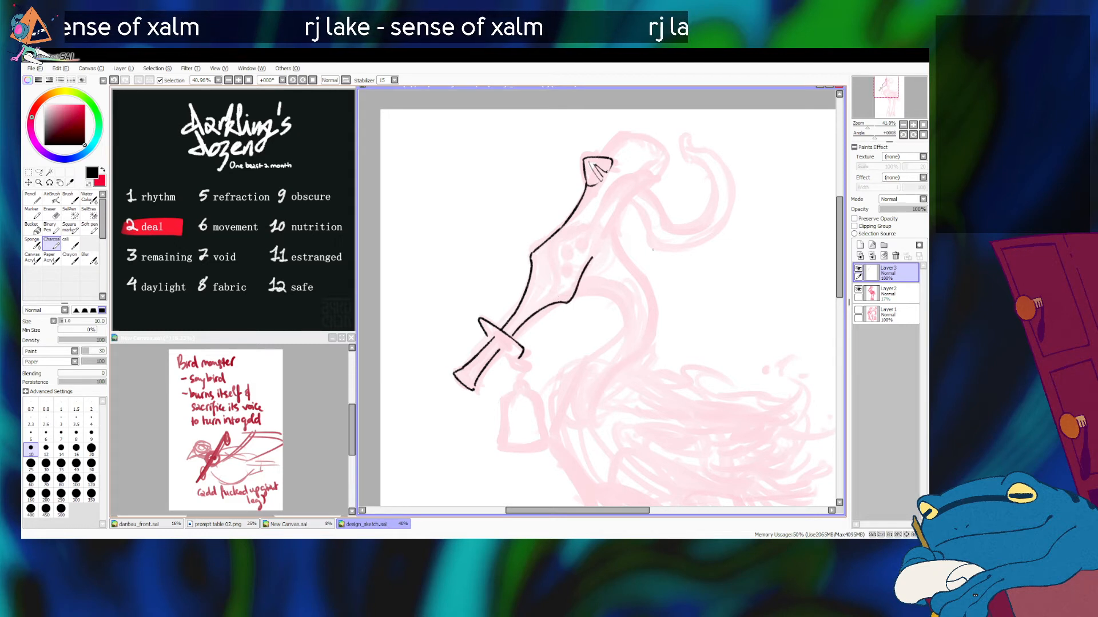
Step: Check the head on the older Layer 1 sketch and re-ink the lower contour from the crossguard past the cheek to the crown
{"action": "left_click", "coordinate": [859, 268]}
{"action": "left_click", "coordinate": [858, 310]}
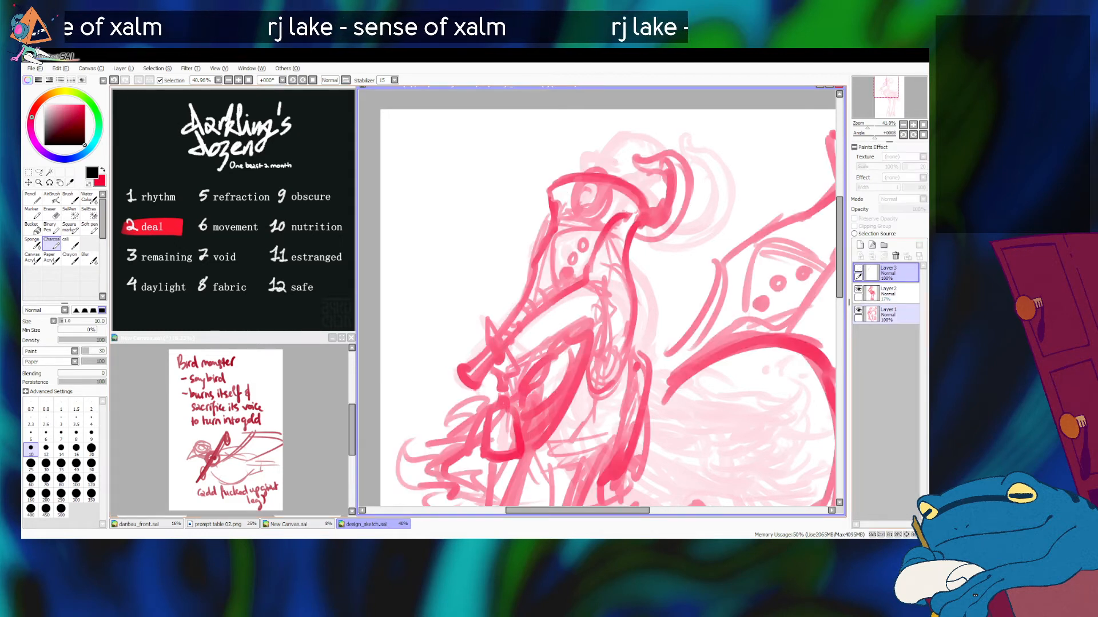
{"action": "left_click", "coordinate": [858, 310]}
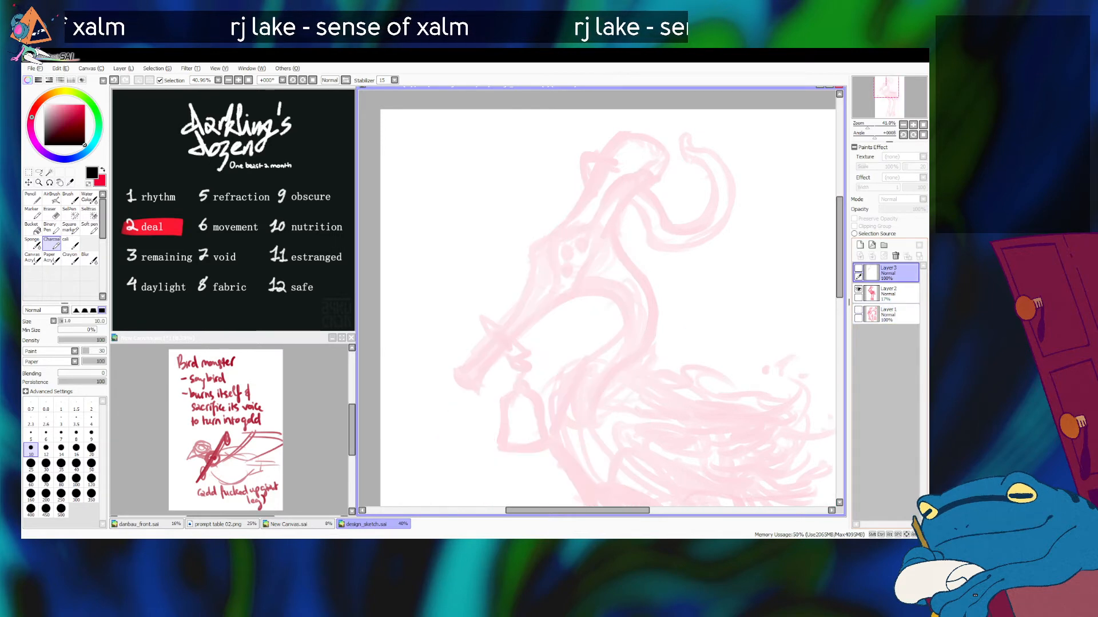
{"action": "left_click", "coordinate": [858, 268]}
{"action": "key", "text": "ctrl+z"}
{"action": "left_click_drag", "start_coordinate": [514, 338], "coordinate": [596, 277]}
{"action": "key", "text": "ctrl+z"}
{"action": "mouse_move", "coordinate": [513, 337]}
{"action": "left_mouse_down"}
{"action": "mouse_move", "coordinate": [588, 275]}
{"action": "mouse_move", "coordinate": [602, 234]}
{"action": "left_mouse_up"}
{"action": "key", "text": "ctrl+z"}
{"action": "left_click_drag", "start_coordinate": [590, 274], "coordinate": [603, 235]}
{"action": "key", "text": "ctrl+z"}
{"action": "mouse_move", "coordinate": [589, 274]}
{"action": "left_mouse_down"}
{"action": "mouse_move", "coordinate": [624, 200]}
{"action": "mouse_move", "coordinate": [661, 178]}
{"action": "left_mouse_up"}
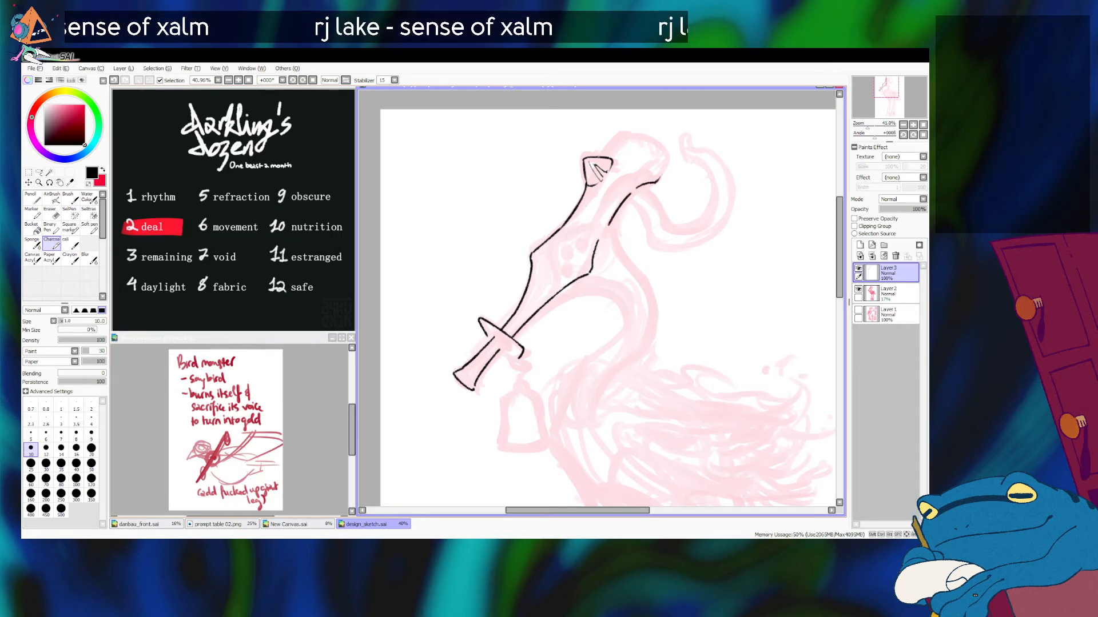
Step: Ink the rounded crown of the head from the ear over to the back of the skull
{"action": "mouse_move", "coordinate": [598, 142]}
{"action": "left_mouse_down"}
{"action": "mouse_move", "coordinate": [649, 137]}
{"action": "mouse_move", "coordinate": [670, 160]}
{"action": "left_mouse_up"}
{"action": "key", "text": "ctrl+z"}
{"action": "mouse_move", "coordinate": [603, 140]}
{"action": "left_mouse_down"}
{"action": "mouse_move", "coordinate": [673, 154]}
{"action": "mouse_move", "coordinate": [602, 139]}
{"action": "mouse_move", "coordinate": [636, 137]}
{"action": "mouse_move", "coordinate": [667, 158]}
{"action": "left_mouse_up"}
{"action": "key", "text": "ctrl+z"}
{"action": "key", "text": "ctrl+z"}
{"action": "mouse_move", "coordinate": [599, 141]}
{"action": "left_mouse_down"}
{"action": "mouse_move", "coordinate": [628, 135]}
{"action": "mouse_move", "coordinate": [667, 155]}
{"action": "mouse_move", "coordinate": [659, 182]}
{"action": "mouse_move", "coordinate": [654, 150]}
{"action": "mouse_move", "coordinate": [640, 171]}
{"action": "mouse_move", "coordinate": [653, 147]}
{"action": "mouse_move", "coordinate": [612, 193]}
{"action": "left_mouse_up"}
Step: Reduce the brush size to 9 and ink the inner seam running down inside the back of the crown
{"action": "key", "text": "ctrl+z"}
{"action": "key", "text": "ctrl+z"}
{"action": "key", "text": "["}
{"action": "key", "text": "ctrl+z"}
{"action": "left_click_drag", "start_coordinate": [654, 147], "coordinate": [603, 205]}
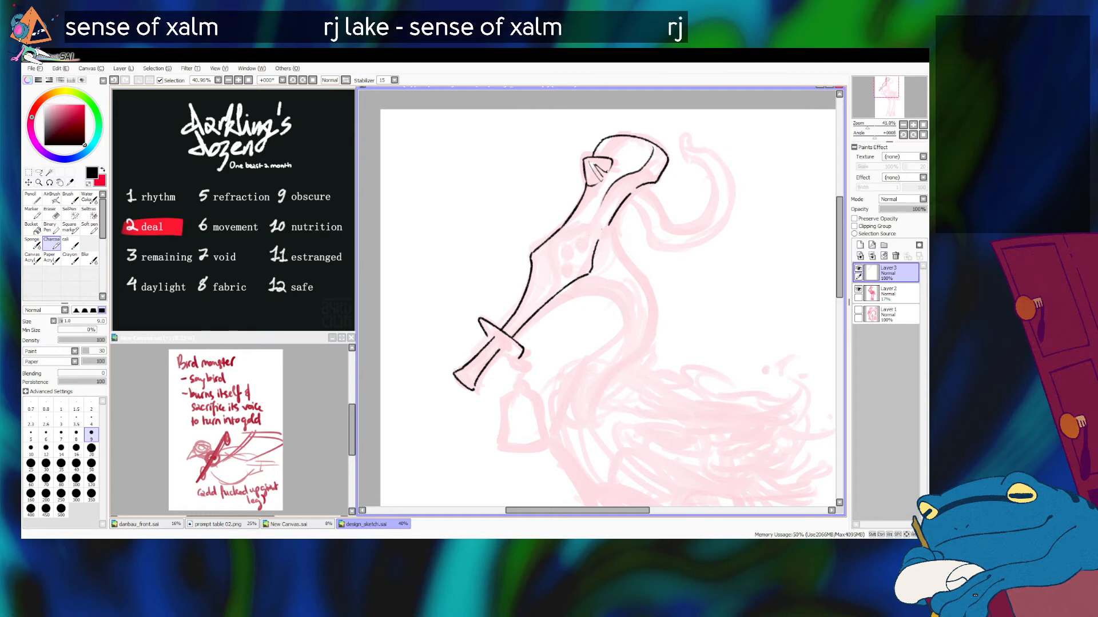
{"action": "key", "text": "ctrl+z"}
{"action": "left_click_drag", "start_coordinate": [652, 150], "coordinate": [615, 193]}
{"action": "key", "text": "ctrl+z"}
{"action": "mouse_move", "coordinate": [652, 147]}
{"action": "left_mouse_down"}
{"action": "mouse_move", "coordinate": [565, 236]}
{"action": "mouse_move", "coordinate": [554, 265]}
{"action": "left_mouse_up"}
Step: Ink the curved crease that runs down the middle of the face toward the beak
{"action": "key", "text": "ctrl+z"}
{"action": "mouse_move", "coordinate": [600, 228]}
{"action": "left_mouse_down"}
{"action": "mouse_move", "coordinate": [559, 237]}
{"action": "mouse_move", "coordinate": [550, 291]}
{"action": "left_mouse_up"}
{"action": "key", "text": "ctrl+z"}
{"action": "left_click_drag", "start_coordinate": [557, 248], "coordinate": [551, 296]}
{"action": "key", "text": "ctrl+z"}
{"action": "left_click_drag", "start_coordinate": [557, 244], "coordinate": [553, 297]}
{"action": "key", "text": "ctrl+z"}
{"action": "left_click_drag", "start_coordinate": [558, 240], "coordinate": [543, 303]}
Step: Ink the upper edge of the face panel from the front corner across the head
{"action": "mouse_move", "coordinate": [531, 258]}
{"action": "left_mouse_down"}
{"action": "mouse_move", "coordinate": [567, 225]}
{"action": "mouse_move", "coordinate": [532, 263]}
{"action": "mouse_move", "coordinate": [563, 235]}
{"action": "left_mouse_up"}
{"action": "key", "text": "ctrl+z"}
{"action": "key", "text": "ctrl+z"}
{"action": "key", "text": "ctrl+z"}
{"action": "key", "text": "ctrl+z"}
{"action": "key", "text": "ctrl+z"}
{"action": "key", "text": "ctrl+z"}
{"action": "key", "text": "ctrl+z"}
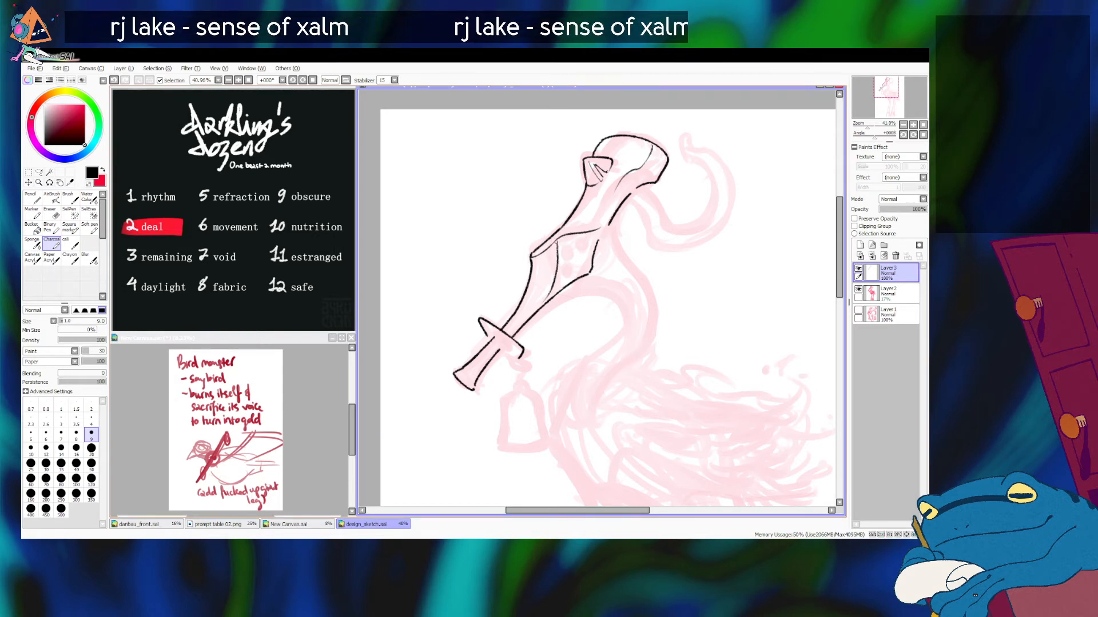
Step: Ink three small circles in a cluster on the face panel
{"action": "mouse_move", "coordinate": [578, 241]}
{"action": "left_mouse_down"}
{"action": "mouse_move", "coordinate": [586, 245]}
{"action": "mouse_move", "coordinate": [566, 244]}
{"action": "mouse_move", "coordinate": [567, 259]}
{"action": "left_mouse_up"}
{"action": "key", "text": "ctrl+z"}
{"action": "key", "text": "ctrl+z"}
{"action": "key", "text": "ctrl+z"}
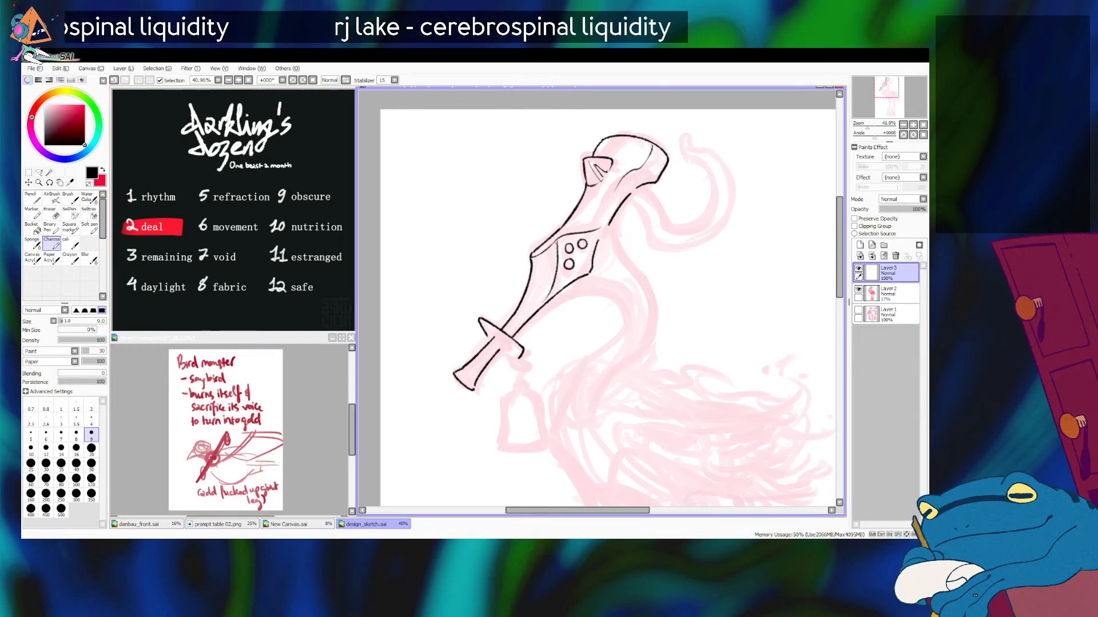
Step: Increase the brush size to 10 and ink the curved throat line leading back from the underside of the face panel
{"action": "key", "text": "bracketright"}
{"action": "mouse_move", "coordinate": [563, 290]}
{"action": "left_mouse_down"}
{"action": "mouse_move", "coordinate": [612, 294]}
{"action": "mouse_move", "coordinate": [575, 281]}
{"action": "left_mouse_up"}
{"action": "key", "text": "ctrl+z"}
{"action": "key", "text": "ctrl+z"}
{"action": "left_click_drag", "start_coordinate": [569, 283], "coordinate": [617, 296]}
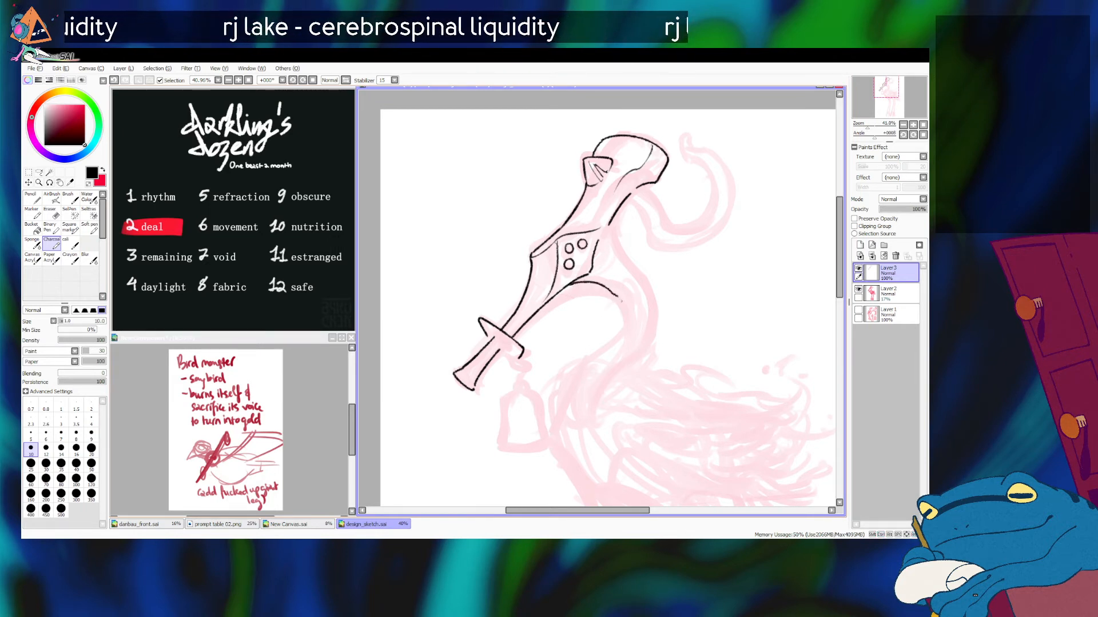
Step: Ink the inner edge of the curved neck from the throat bend down toward the chest
{"action": "mouse_move", "coordinate": [617, 296]}
{"action": "left_mouse_down"}
{"action": "mouse_move", "coordinate": [621, 340]}
{"action": "mouse_move", "coordinate": [625, 324]}
{"action": "mouse_move", "coordinate": [577, 372]}
{"action": "left_mouse_up"}
{"action": "key", "text": "ctrl+z"}
{"action": "key", "text": "ctrl+z"}
{"action": "key", "text": "ctrl+z"}
{"action": "left_click_drag", "start_coordinate": [624, 328], "coordinate": [563, 401]}
{"action": "key", "text": "ctrl+z"}
{"action": "key", "text": "ctrl+z"}
{"action": "key", "text": "ctrl+z"}
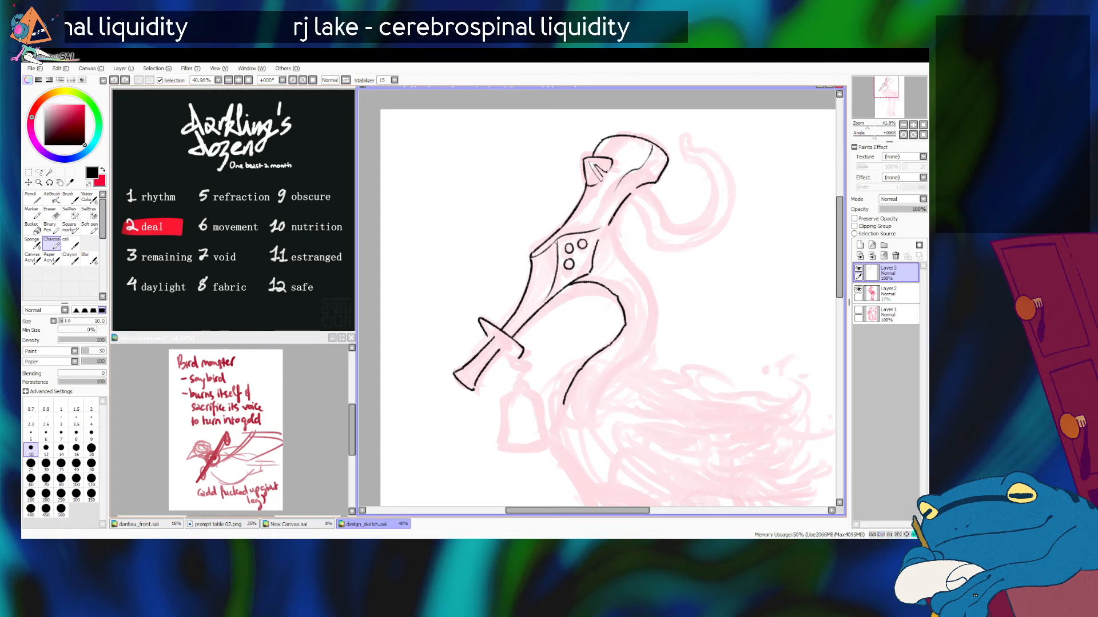
Step: Ink the nape line from behind the head down to where the neck starts to bulge
{"action": "left_click_drag", "start_coordinate": [612, 215], "coordinate": [632, 270]}
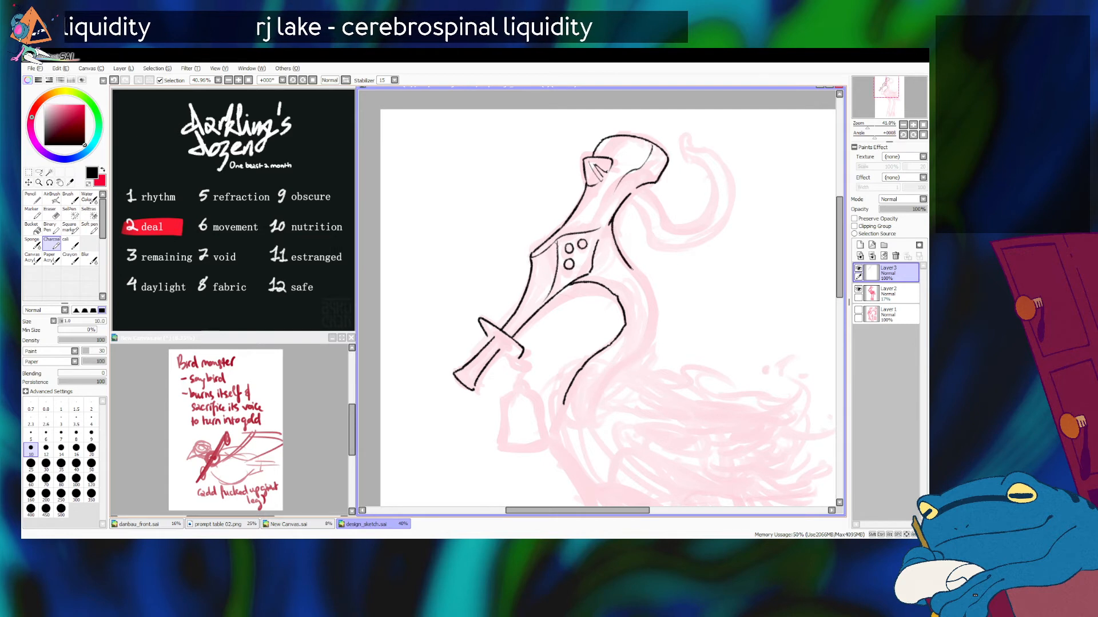
{"action": "key", "text": "ctrl+z"}
{"action": "key", "text": "ctrl+z"}
{"action": "mouse_move", "coordinate": [612, 214]}
{"action": "left_mouse_down"}
{"action": "mouse_move", "coordinate": [651, 308]}
{"action": "mouse_move", "coordinate": [627, 266]}
{"action": "mouse_move", "coordinate": [647, 287]}
{"action": "mouse_move", "coordinate": [628, 267]}
{"action": "mouse_move", "coordinate": [653, 289]}
{"action": "left_mouse_up"}
{"action": "key", "text": "ctrl+z"}
{"action": "key", "text": "ctrl+z"}
{"action": "key", "text": "ctrl+z"}
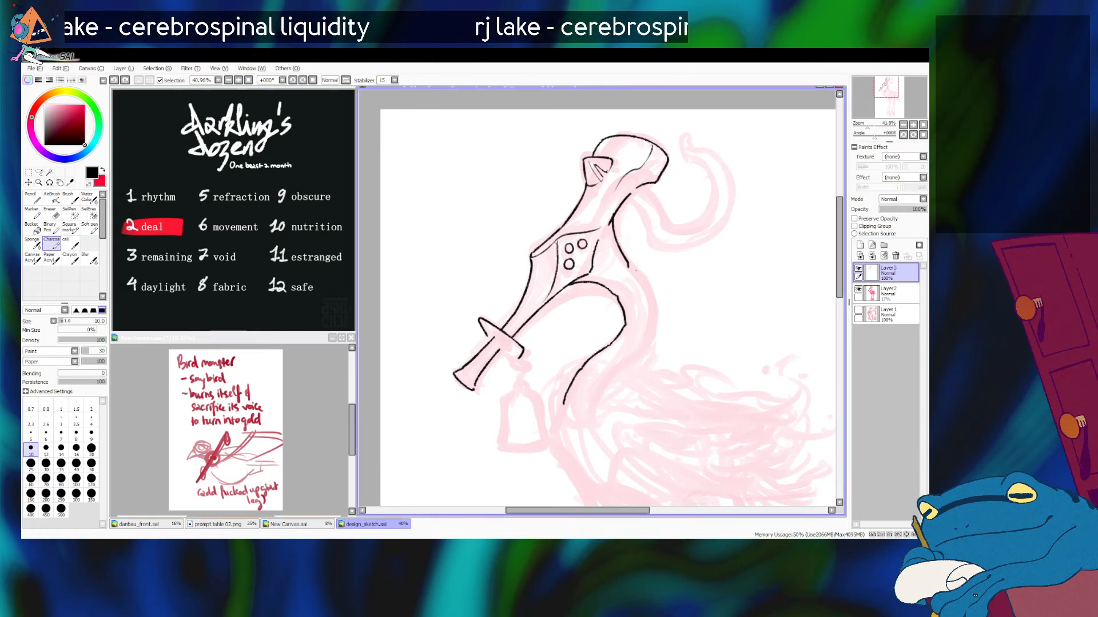
Step: Ink the outer edge of the neck around its rear bulge in a bumpy, uneven line
{"action": "key", "text": "ctrl+z"}
{"action": "mouse_move", "coordinate": [629, 267]}
{"action": "left_mouse_down"}
{"action": "mouse_move", "coordinate": [643, 277]}
{"action": "mouse_move", "coordinate": [649, 340]}
{"action": "mouse_move", "coordinate": [654, 332]}
{"action": "mouse_move", "coordinate": [637, 366]}
{"action": "left_mouse_up"}
{"action": "key", "text": "ctrl+z"}
Step: Continue the neck's outer edge in a jagged line curving down to the body
{"action": "key", "text": "ctrl+z"}
{"action": "key", "text": "ctrl+z"}
{"action": "key", "text": "ctrl+z"}
{"action": "key", "text": "ctrl+z"}
{"action": "key", "text": "ctrl+z"}
{"action": "key", "text": "ctrl+z"}
{"action": "key", "text": "ctrl+z"}
{"action": "key", "text": "ctrl+z"}
{"action": "key", "text": "ctrl+z"}
{"action": "mouse_move", "coordinate": [654, 330]}
{"action": "left_mouse_down"}
{"action": "mouse_move", "coordinate": [644, 357]}
{"action": "mouse_move", "coordinate": [604, 391]}
{"action": "mouse_move", "coordinate": [597, 425]}
{"action": "left_mouse_up"}
{"action": "key", "text": "ctrl+z"}
{"action": "key", "text": "ctrl+z"}
{"action": "key", "text": "ctrl+z"}
{"action": "key", "text": "ctrl+z"}
{"action": "key", "text": "ctrl+z"}
{"action": "key", "text": "ctrl+z"}
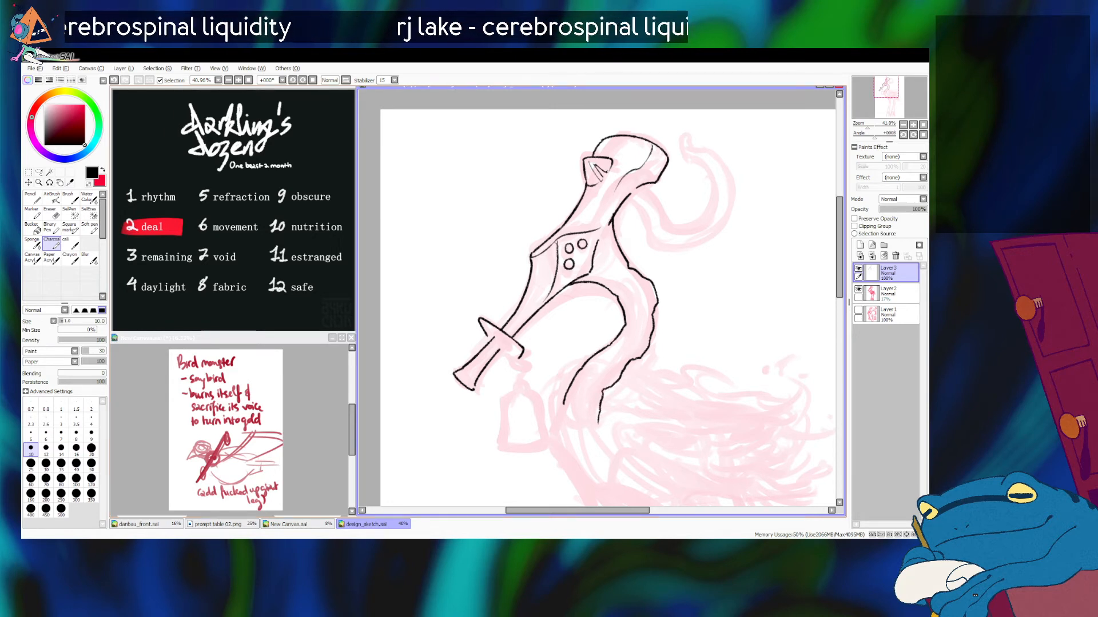
Step: Extend the front neck line a short way down toward the chest
{"action": "left_click_drag", "start_coordinate": [886, 87], "coordinate": [886, 90]}
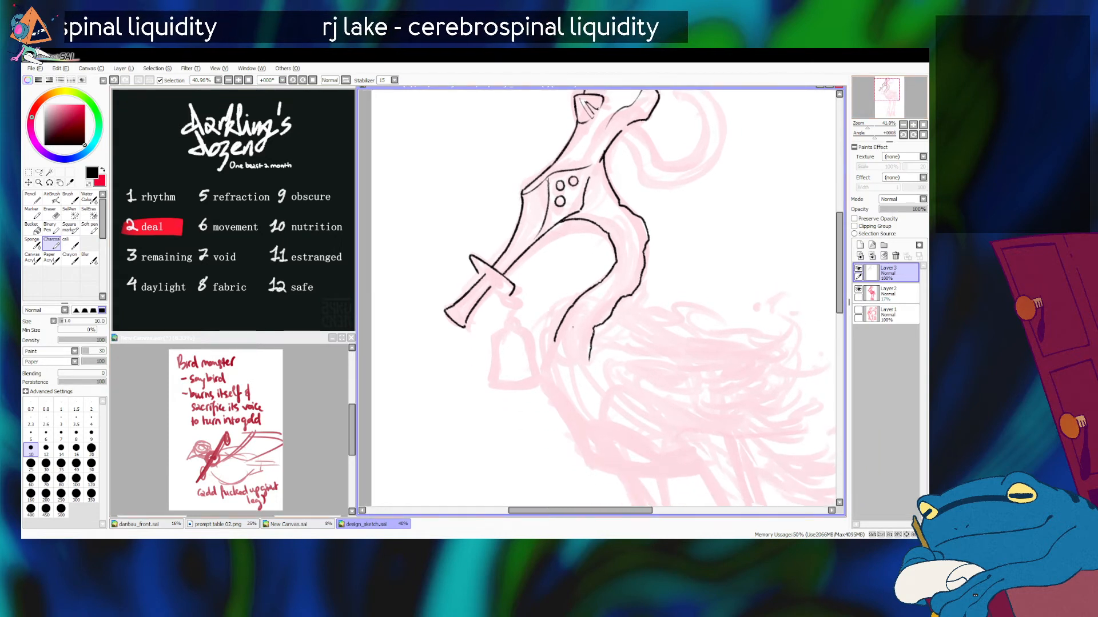
{"action": "left_click_drag", "start_coordinate": [555, 341], "coordinate": [556, 365]}
{"action": "key", "text": "ctrl+z"}
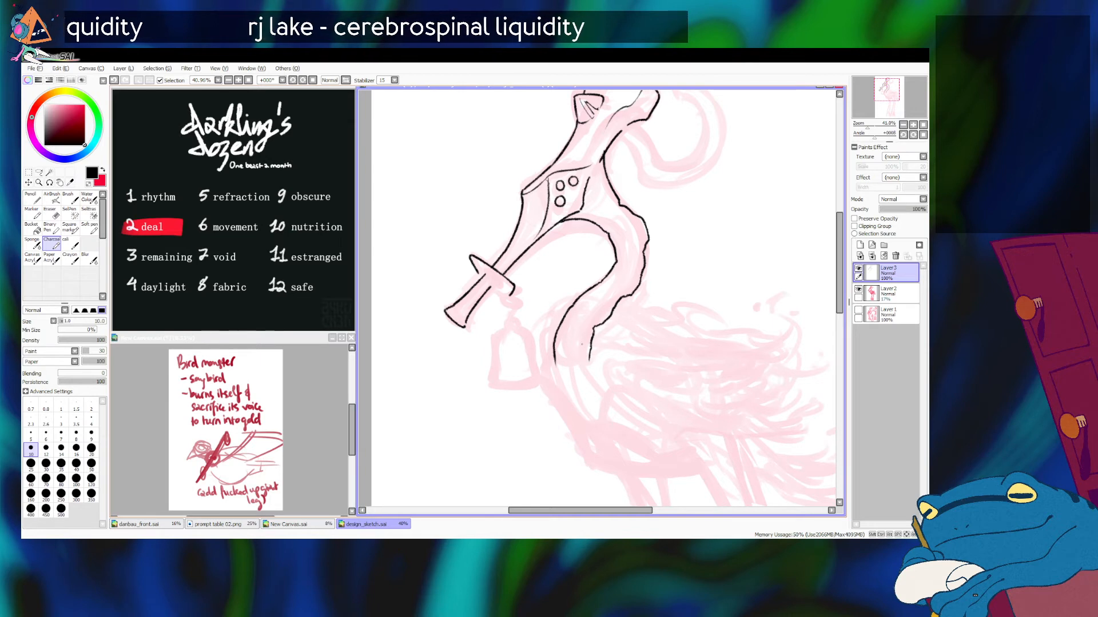
{"action": "key", "text": "ctrl+z"}
{"action": "left_click_drag", "start_coordinate": [582, 355], "coordinate": [565, 373]}
{"action": "key", "text": "ctrl+z"}
Step: Reduce the brush size to 7 and erase the lower end of the neck's rear line
{"action": "key", "text": "e"}
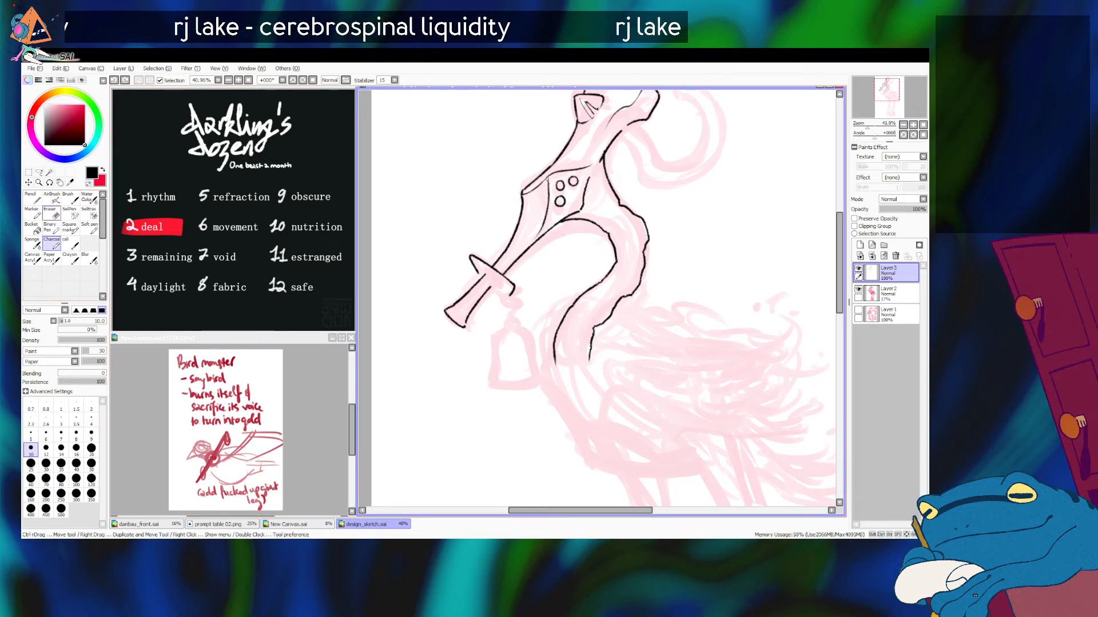
{"action": "key", "text": "bracketleft"}
{"action": "key", "text": "bracketleft"}
{"action": "key", "text": "bracketleft"}
{"action": "key", "text": "bracketleft"}
{"action": "key", "text": "bracketleft"}
{"action": "key", "text": "bracketleft"}
{"action": "key", "text": "bracketleft"}
{"action": "key", "text": "bracketleft"}
{"action": "key", "text": "bracketleft"}
{"action": "key", "text": "bracketleft"}
{"action": "left_click_drag", "start_coordinate": [594, 357], "coordinate": [592, 367]}
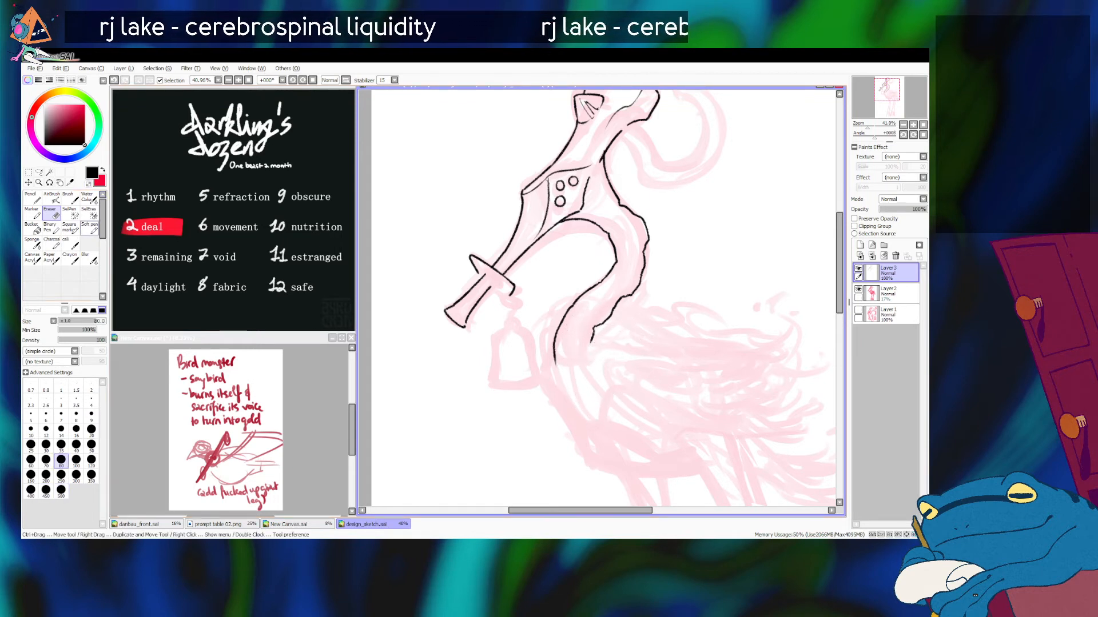
{"action": "key", "text": "e"}
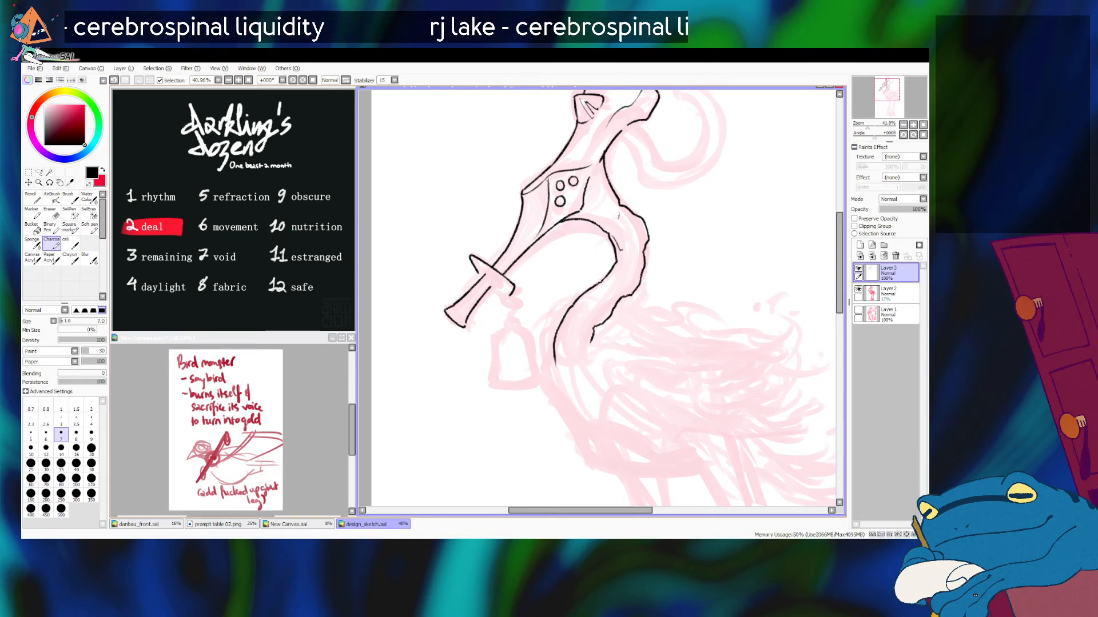
Step: Ink a broken inner crease running along the upper bend of the neck
{"action": "mouse_move", "coordinate": [618, 211]}
{"action": "left_mouse_down"}
{"action": "mouse_move", "coordinate": [624, 254]}
{"action": "mouse_move", "coordinate": [604, 290]}
{"action": "mouse_move", "coordinate": [617, 276]}
{"action": "left_mouse_up"}
{"action": "key", "text": "ctrl+z"}
{"action": "key", "text": "ctrl+z"}
{"action": "key", "text": "ctrl+z"}
{"action": "key", "text": "ctrl+z"}
{"action": "key", "text": "ctrl+z"}
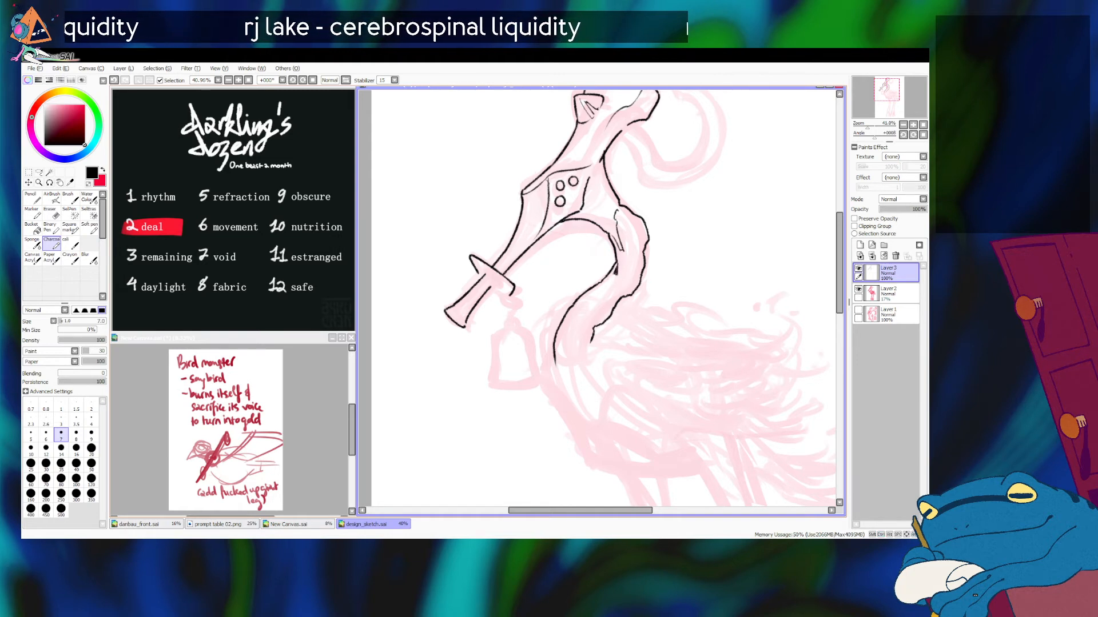
Step: Ink short notched creases inside the rear bulge and down the lower part of the neck
{"action": "mouse_move", "coordinate": [626, 265]}
{"action": "left_mouse_down"}
{"action": "mouse_move", "coordinate": [619, 275]}
{"action": "mouse_move", "coordinate": [639, 259]}
{"action": "left_mouse_up"}
{"action": "key", "text": "ctrl+z"}
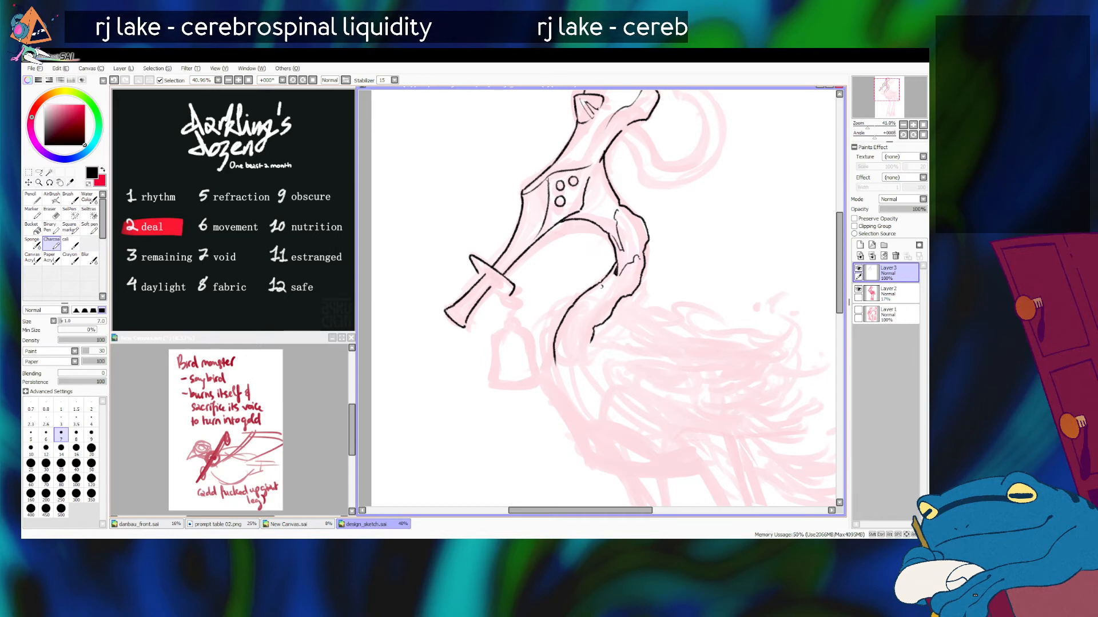
{"action": "left_click_drag", "start_coordinate": [602, 286], "coordinate": [593, 298]}
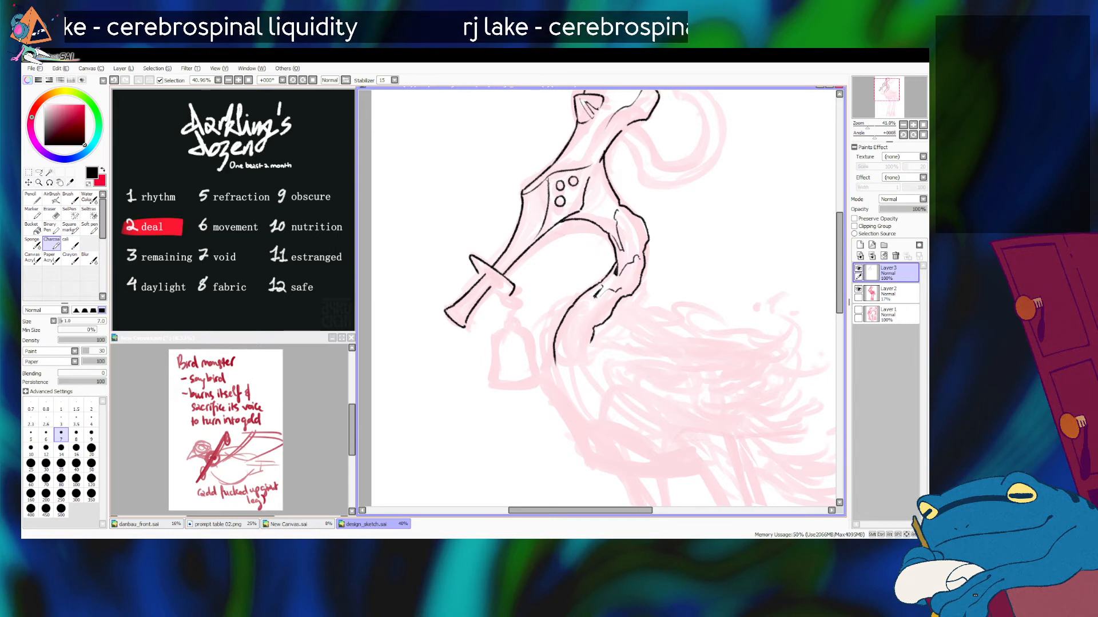
{"action": "left_click_drag", "start_coordinate": [867, 124], "coordinate": [866, 124]}
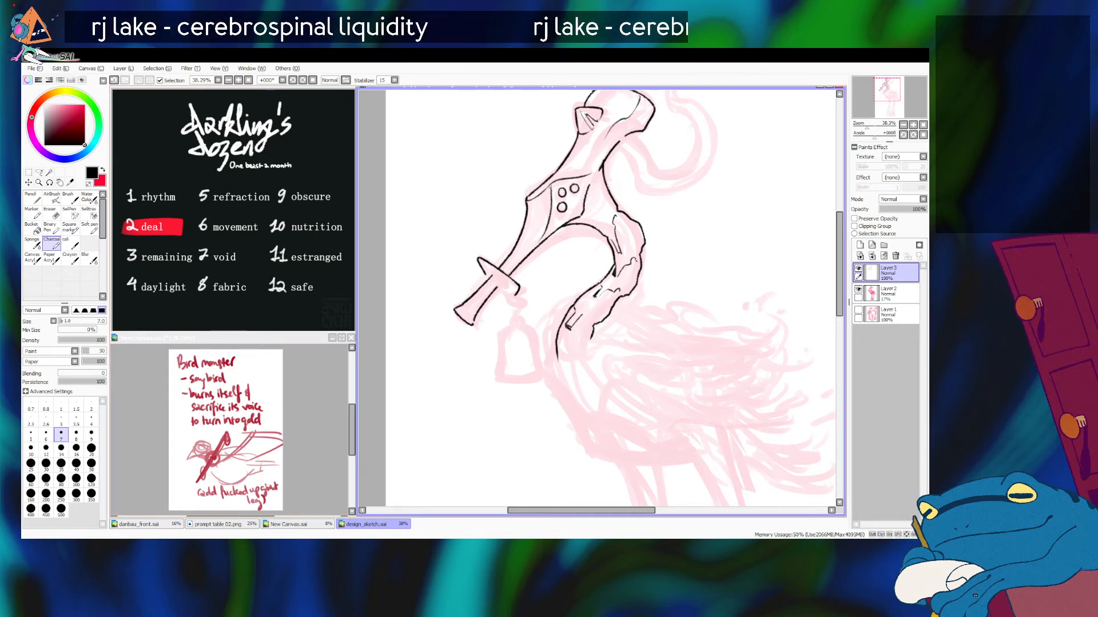
{"action": "left_click_drag", "start_coordinate": [571, 330], "coordinate": [589, 316]}
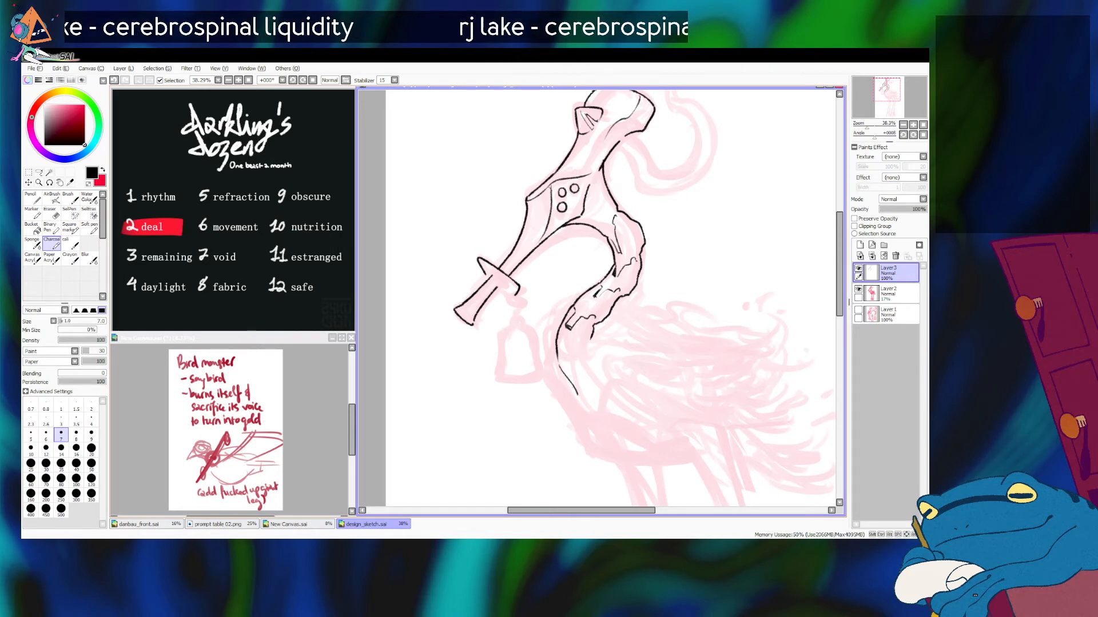
Step: Ink the chest line curving down from the base of the neck to the belly
{"action": "left_click_drag", "start_coordinate": [558, 362], "coordinate": [581, 419]}
{"action": "key", "text": "ctrl+z"}
{"action": "left_click_drag", "start_coordinate": [558, 363], "coordinate": [582, 412]}
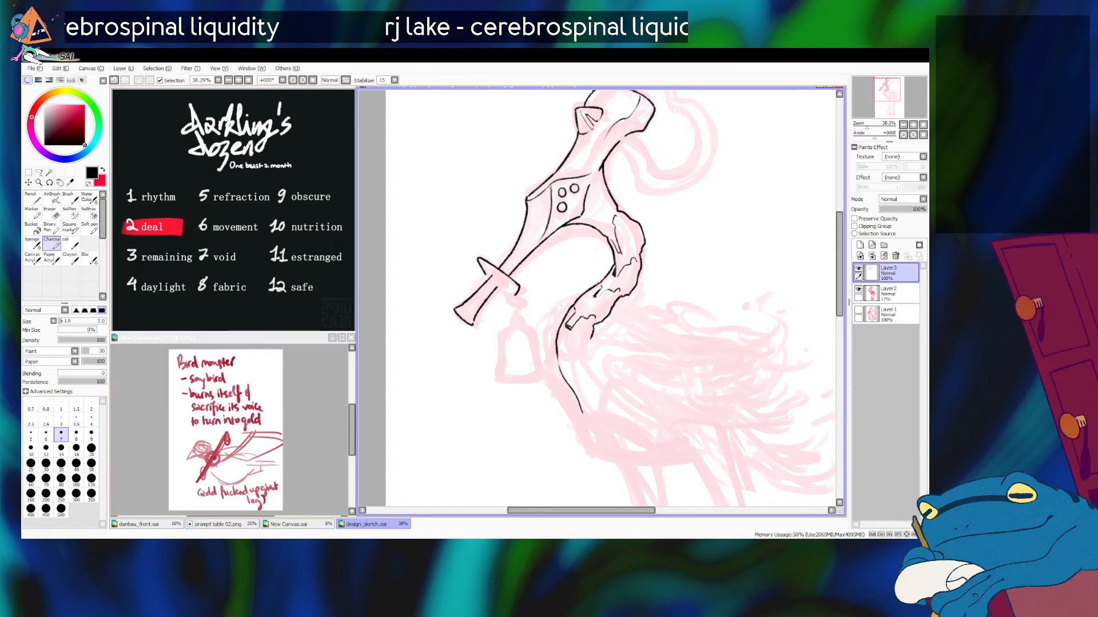
Step: Set the brush size to 10 and ink the missing edge that gives the beak's crossguard its thickness
{"action": "key", "text": "bracketright"}
{"action": "key", "text": "bracketright"}
{"action": "key", "text": "bracketright"}
{"action": "key", "text": "bracketright"}
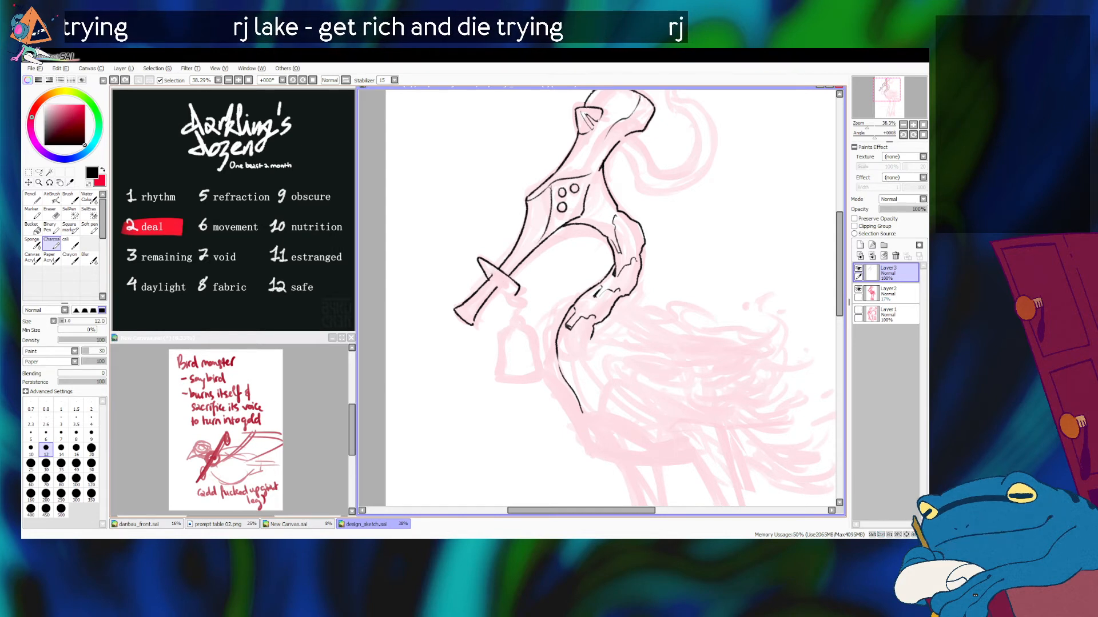
{"action": "key", "text": "bracketleft"}
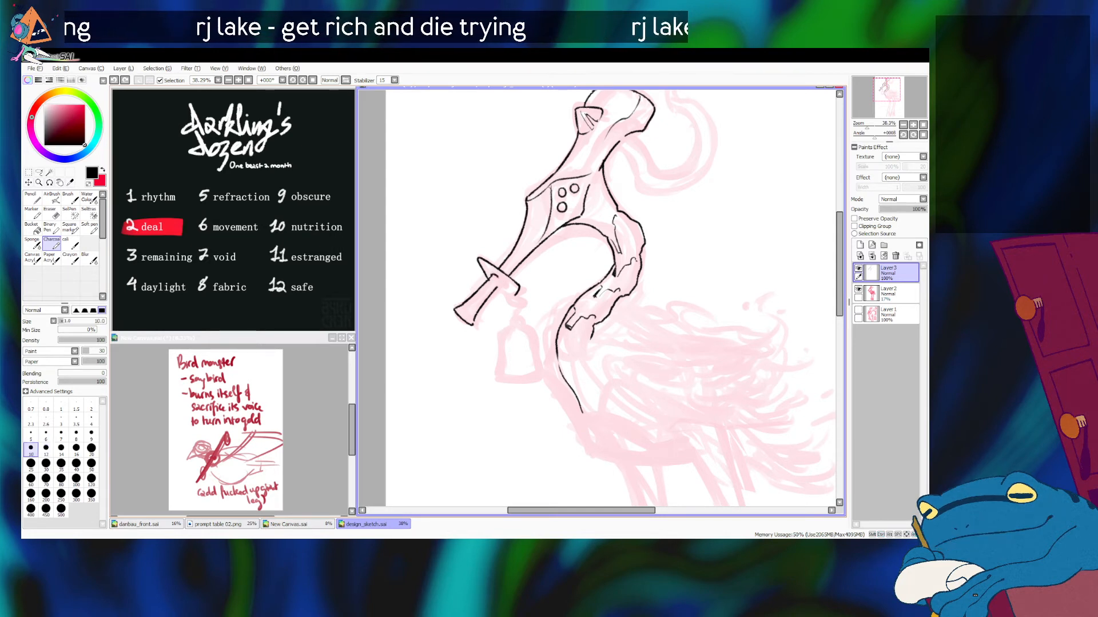
{"action": "key", "text": "ctrl+z"}
{"action": "mouse_move", "coordinate": [490, 278]}
{"action": "left_mouse_down"}
{"action": "mouse_move", "coordinate": [499, 275]}
{"action": "mouse_move", "coordinate": [498, 289]}
{"action": "left_mouse_up"}
{"action": "key", "text": "ctrl+z"}
{"action": "key", "text": "ctrl+z"}
{"action": "key", "text": "ctrl+z"}
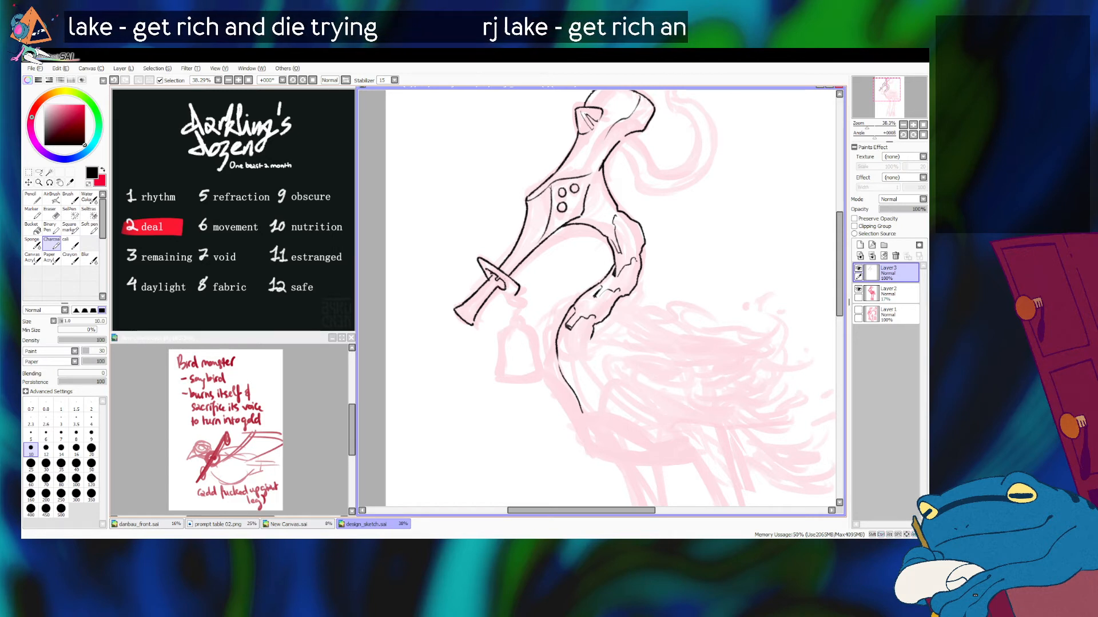
Step: Ink a small slot on the face of the beak's crossguard where the chain attaches
{"action": "key", "text": "ctrl+z"}
{"action": "key", "text": "ctrl+z"}
{"action": "key", "text": "ctrl+y"}
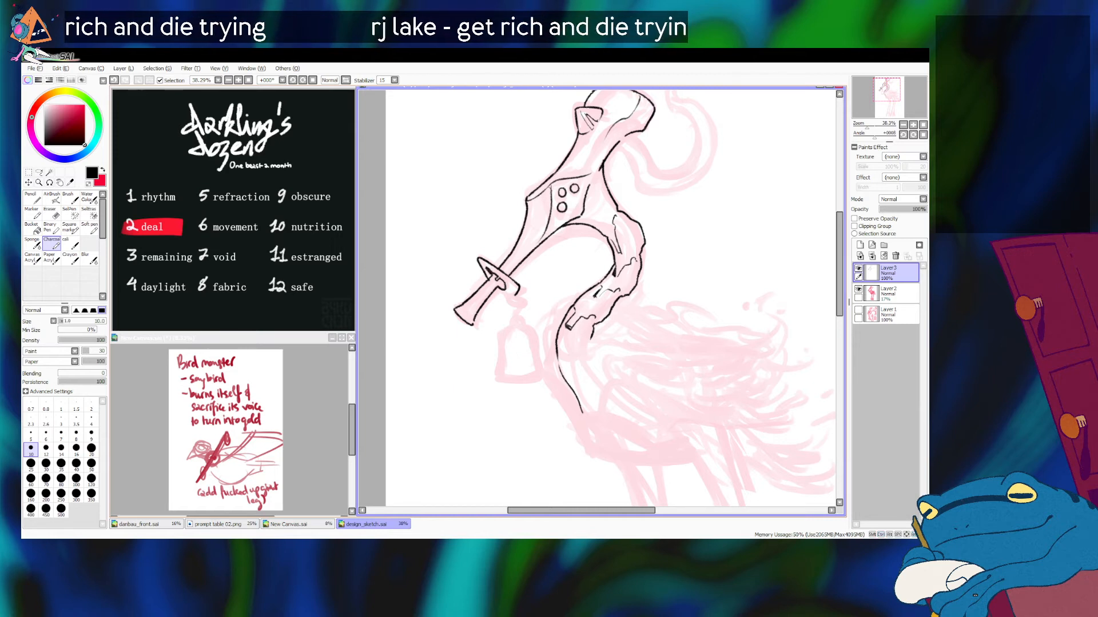
{"action": "key", "text": "ctrl+z"}
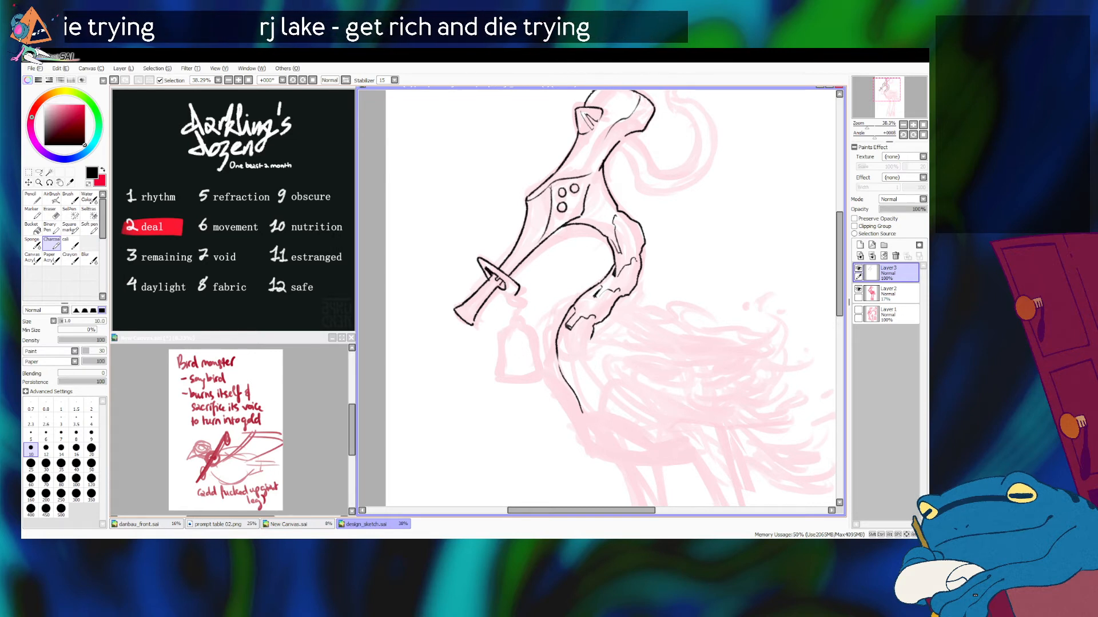
{"action": "key", "text": "ctrl+z"}
{"action": "left_click_drag", "start_coordinate": [504, 279], "coordinate": [502, 291]}
{"action": "key", "text": "ctrl+z"}
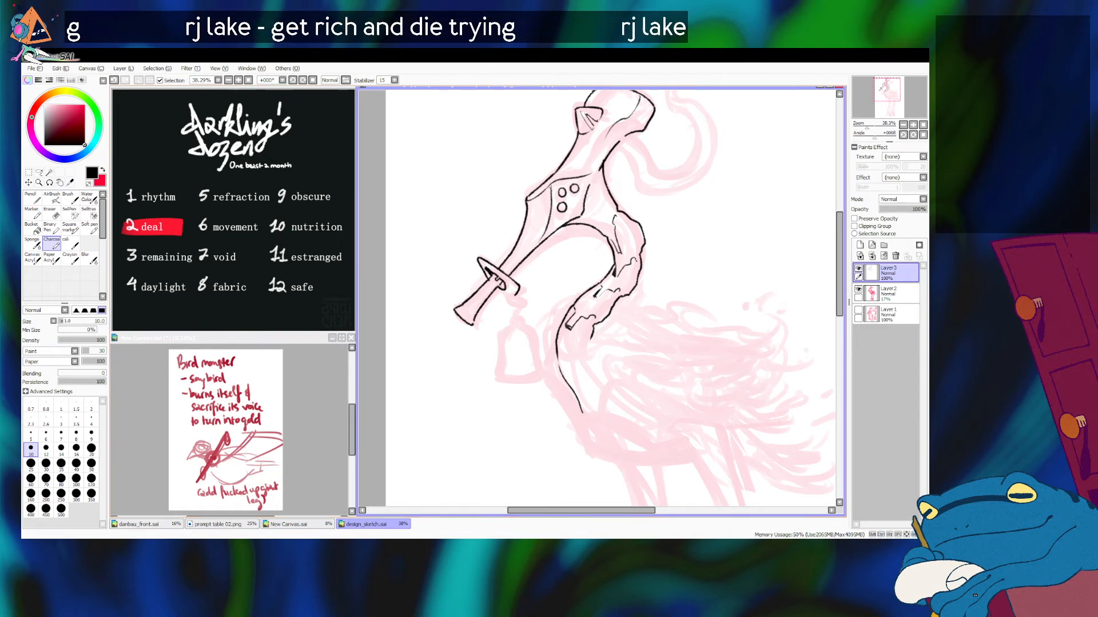
Step: Ink the first small chain links hanging from the beak's crossguard
{"action": "left_click_drag", "start_coordinate": [496, 291], "coordinate": [519, 306]}
{"action": "key", "text": "ctrl+z"}
{"action": "key", "text": "ctrl+z"}
{"action": "key", "text": "ctrl+z"}
{"action": "key", "text": "ctrl+z"}
{"action": "key", "text": "ctrl+z"}
{"action": "key", "text": "ctrl+z"}
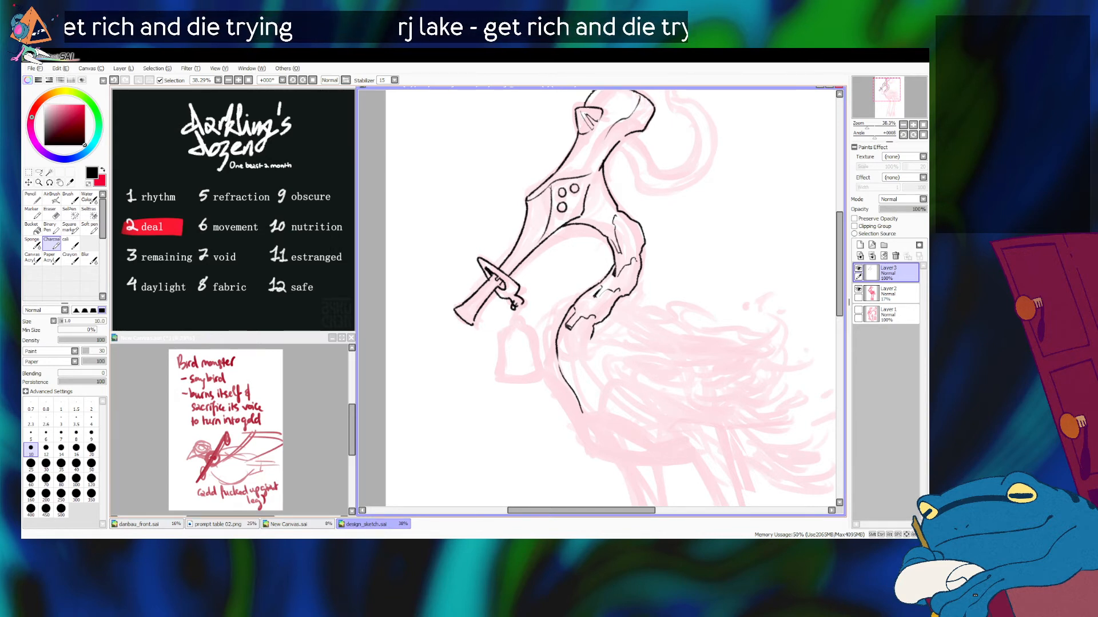
Step: Clean up the overlapping chain lines and ink the remaining links down toward the bell
{"action": "key", "text": "e"}
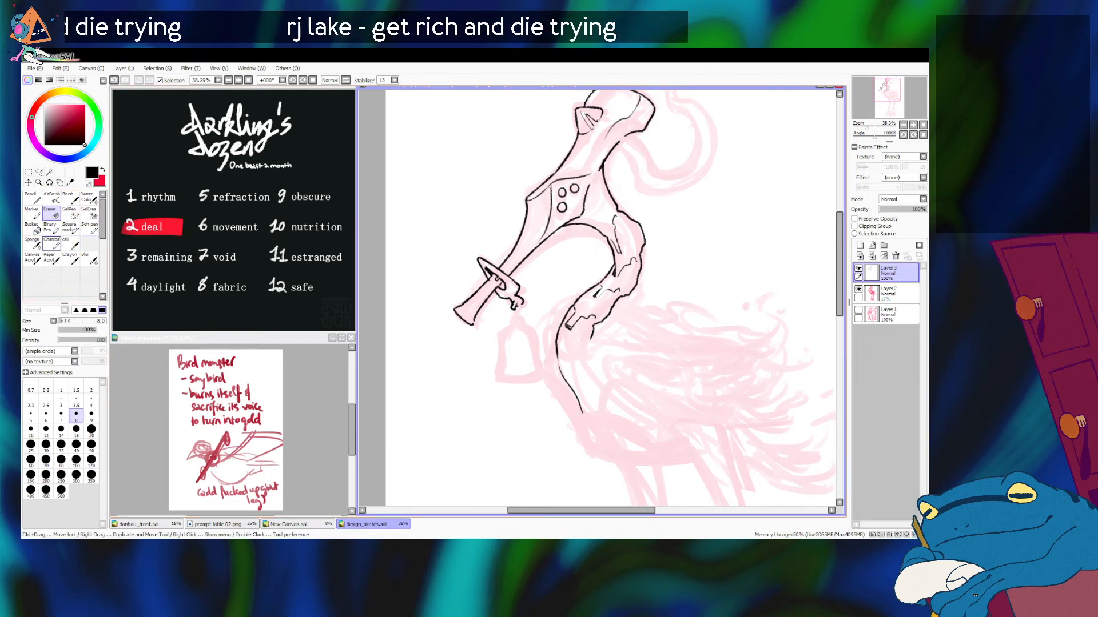
{"action": "left_click", "coordinate": [51, 244]}
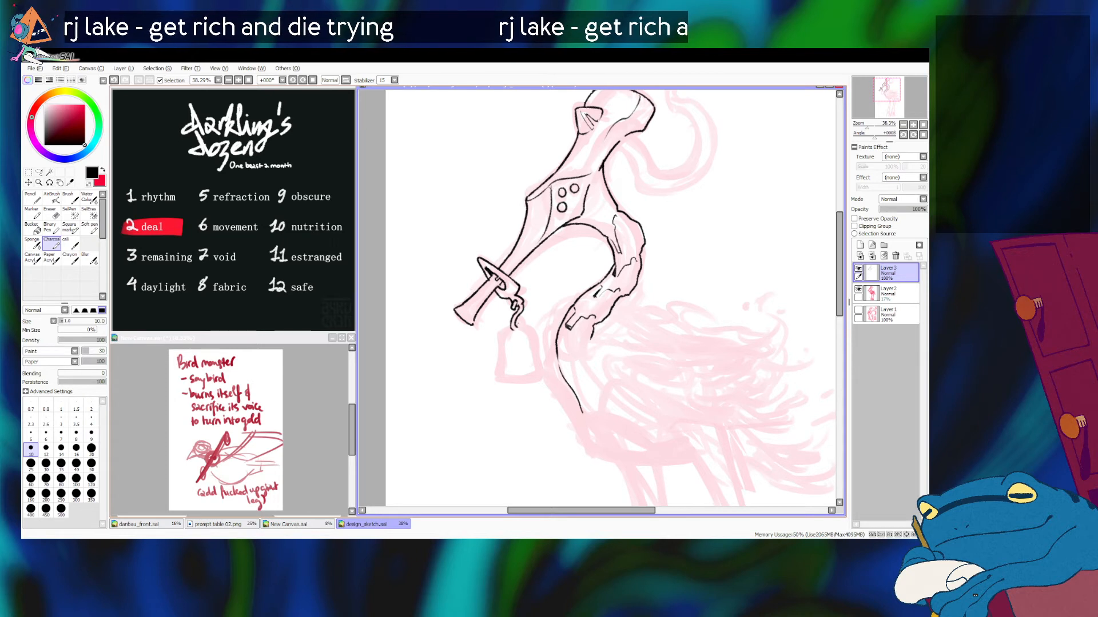
{"action": "key", "text": "ctrl+z"}
{"action": "left_click_drag", "start_coordinate": [517, 320], "coordinate": [524, 333]}
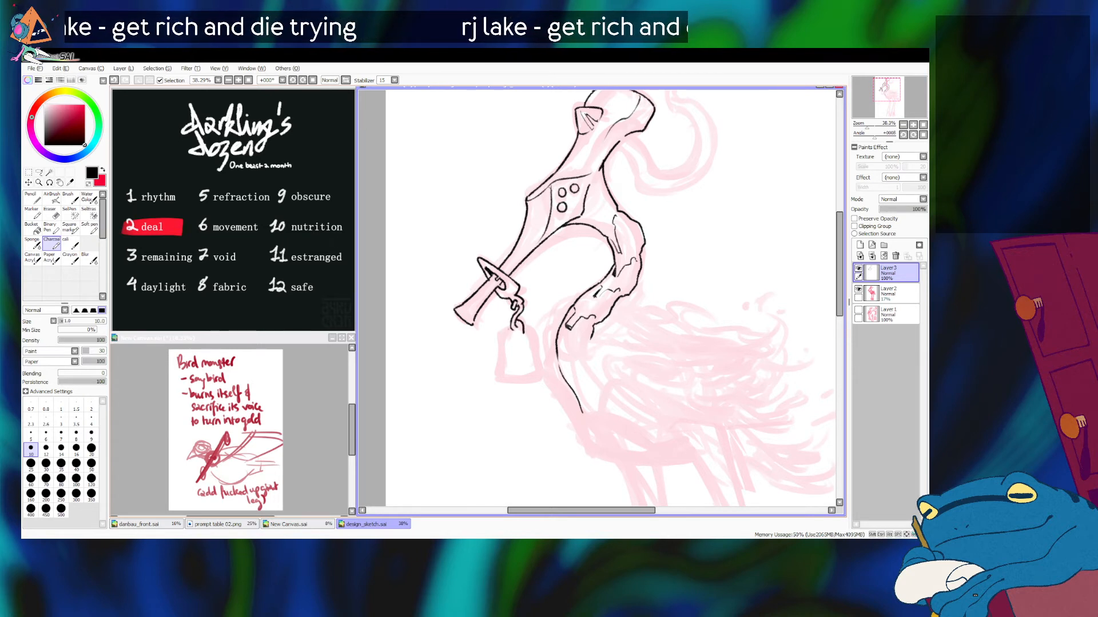
{"action": "key", "text": "ctrl+z"}
Step: Ink the top and the front side of the hanging bell
{"action": "key", "text": "ctrl+z"}
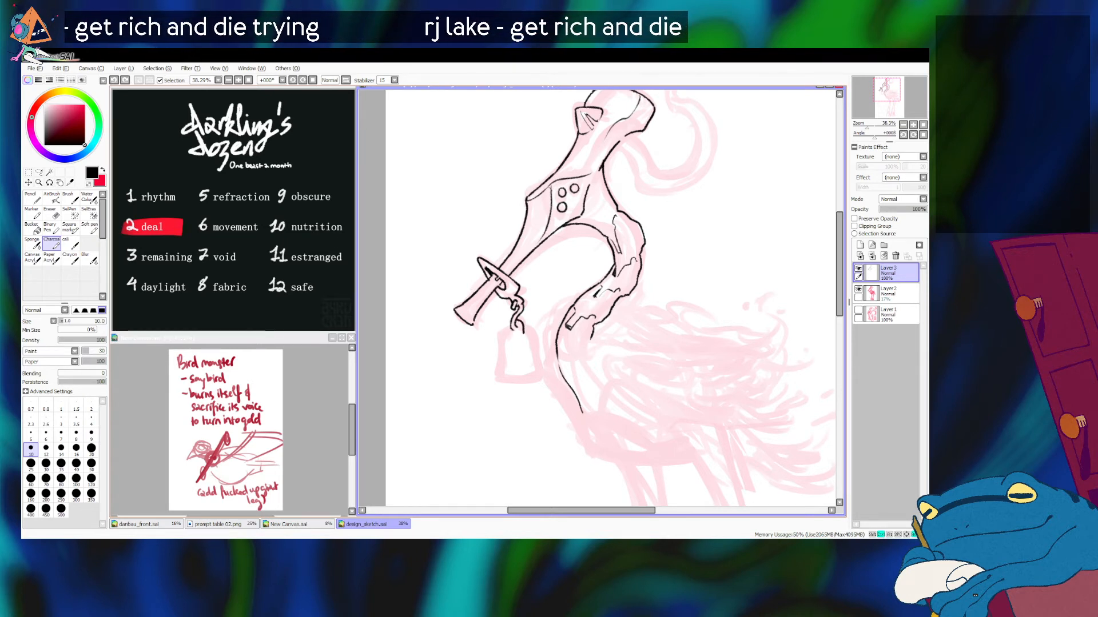
{"action": "left_click_drag", "start_coordinate": [511, 326], "coordinate": [495, 384]}
{"action": "key", "text": "ctrl+z"}
Step: Ink the bell's other side and its bottom edge to close the outline
{"action": "key", "text": "ctrl+z"}
{"action": "left_click_drag", "start_coordinate": [502, 340], "coordinate": [495, 380]}
{"action": "key", "text": "ctrl+z"}
{"action": "left_click_drag", "start_coordinate": [524, 331], "coordinate": [541, 380]}
{"action": "key", "text": "ctrl+z"}
{"action": "key", "text": "ctrl+z"}
{"action": "key", "text": "ctrl+z"}
{"action": "mouse_move", "coordinate": [524, 332]}
{"action": "left_mouse_down"}
{"action": "mouse_move", "coordinate": [541, 383]}
{"action": "mouse_move", "coordinate": [536, 372]}
{"action": "mouse_move", "coordinate": [540, 380]}
{"action": "mouse_move", "coordinate": [502, 383]}
{"action": "mouse_move", "coordinate": [541, 384]}
{"action": "mouse_move", "coordinate": [497, 383]}
{"action": "mouse_move", "coordinate": [541, 382]}
{"action": "left_mouse_up"}
{"action": "key", "text": "ctrl+z"}
{"action": "key", "text": "ctrl+z"}
{"action": "key", "text": "ctrl+z"}
{"action": "key", "text": "ctrl+z"}
{"action": "key", "text": "ctrl+z"}
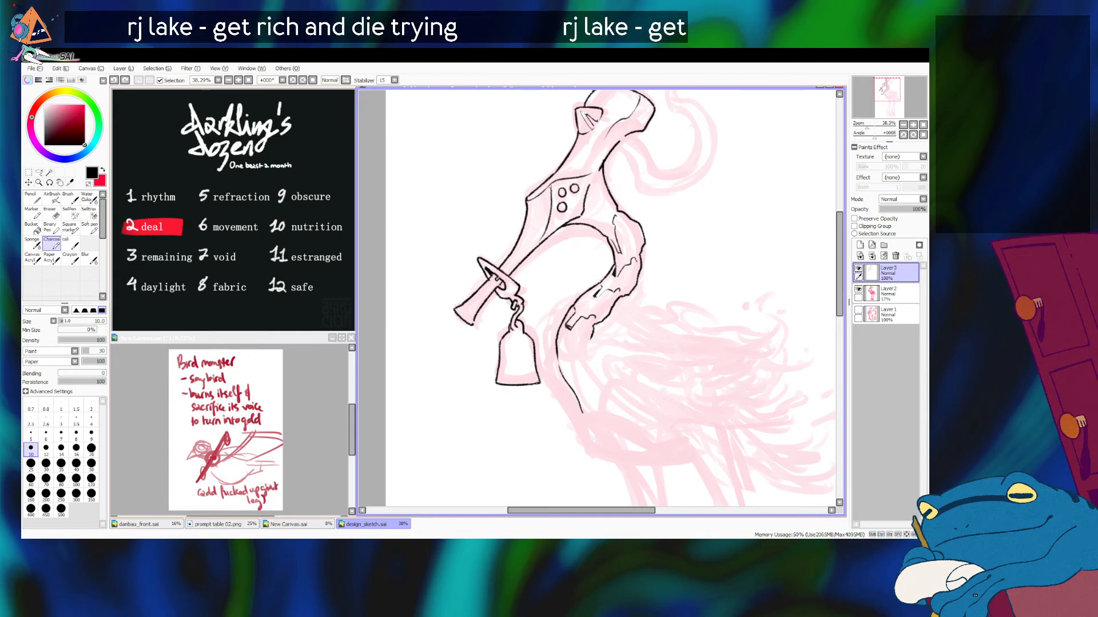
Step: Ink the loop that joins the top of the bell to the last chain link
{"action": "key", "text": "ctrl+z"}
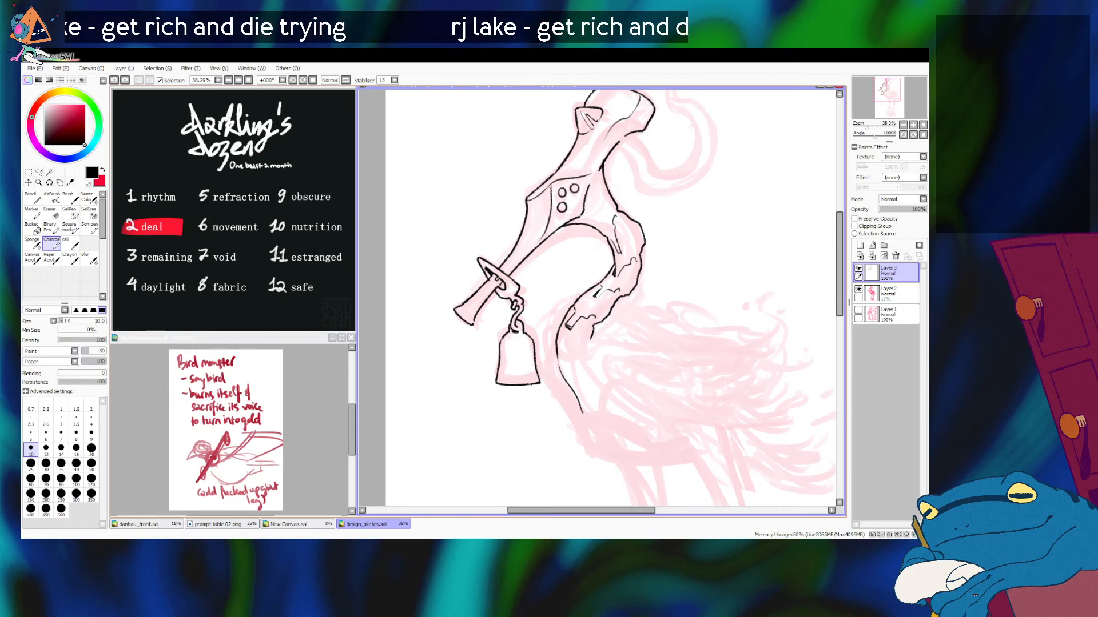
{"action": "key", "text": "ctrl+z"}
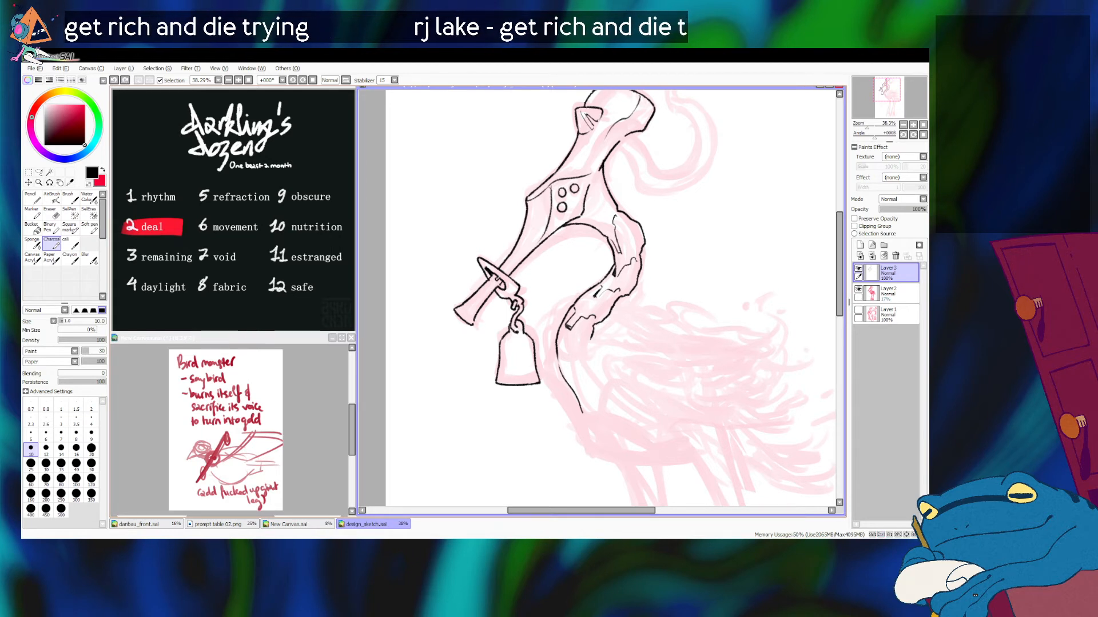
{"action": "key", "text": "ctrl+z"}
{"action": "left_click_drag", "start_coordinate": [522, 320], "coordinate": [525, 328]}
{"action": "key", "text": "ctrl+z"}
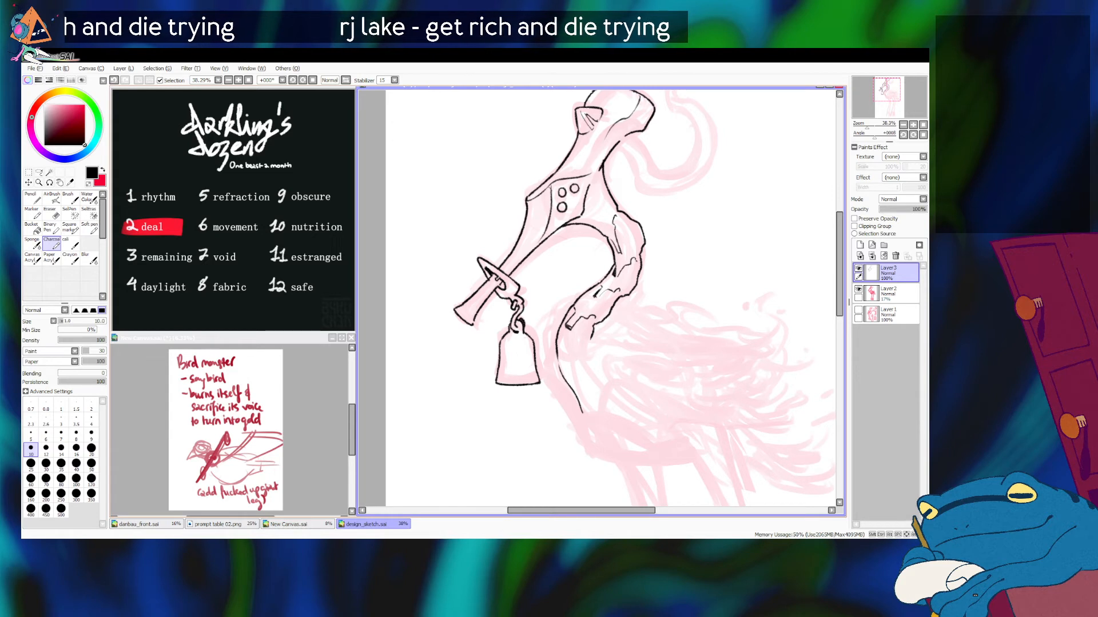
Step: Ink an ornament on the bell with a central oval, scrolls on both sides and curved accents
{"action": "scroll", "coordinate": [600, 297], "scroll_direction": "down", "scroll_amount": 2}
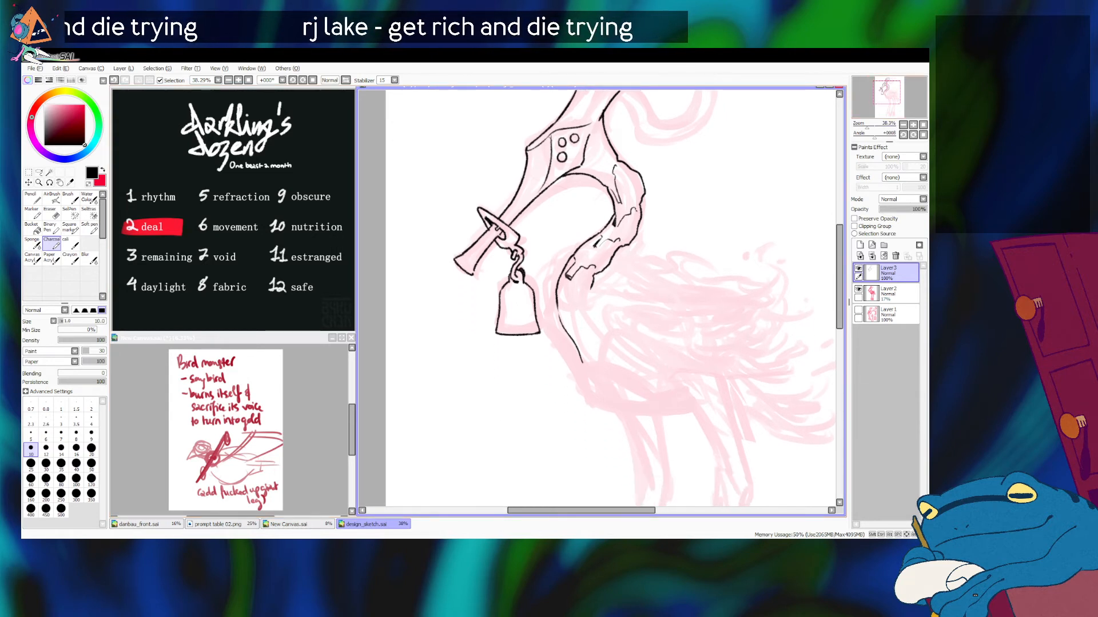
{"action": "mouse_move", "coordinate": [513, 311]}
{"action": "left_mouse_down"}
{"action": "mouse_move", "coordinate": [515, 299]}
{"action": "mouse_move", "coordinate": [521, 310]}
{"action": "left_mouse_up"}
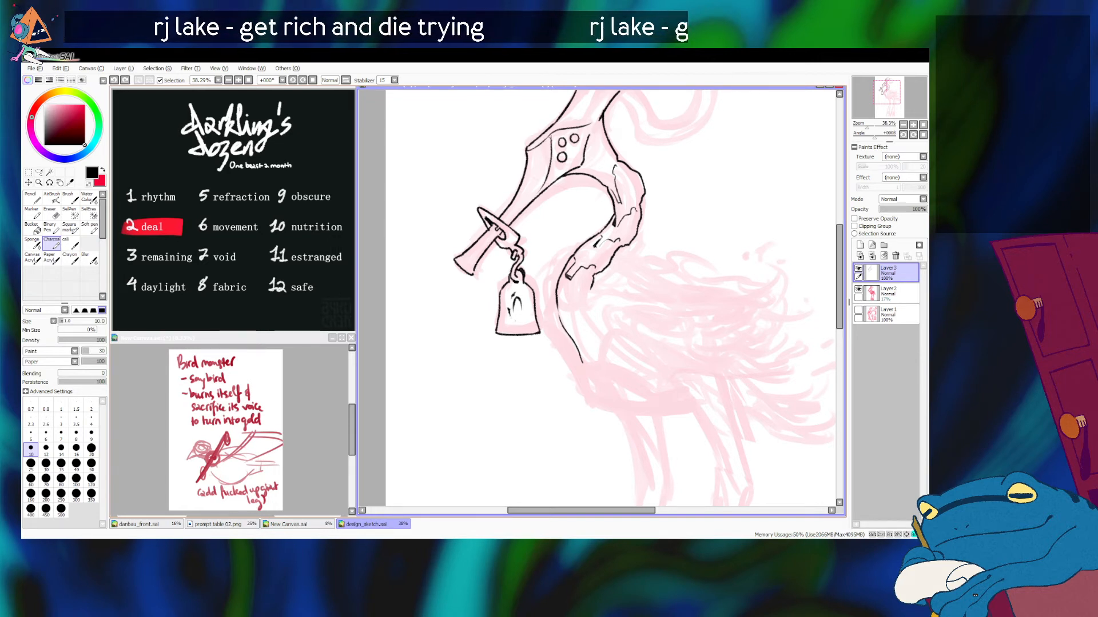
{"action": "key", "text": "ctrl+z"}
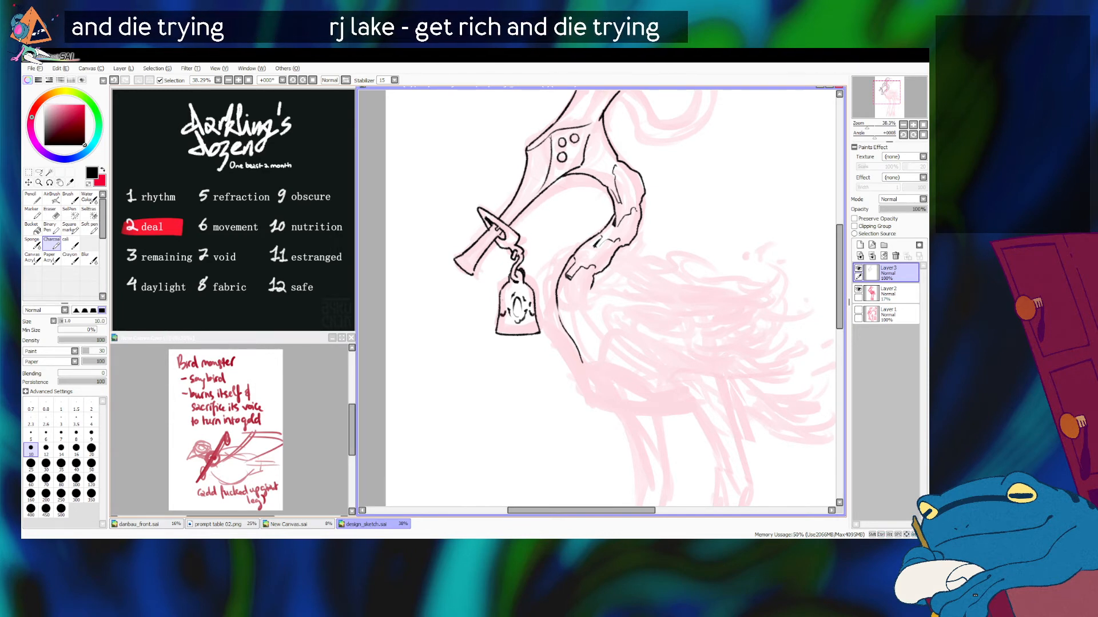
{"action": "key", "text": "ctrl+z"}
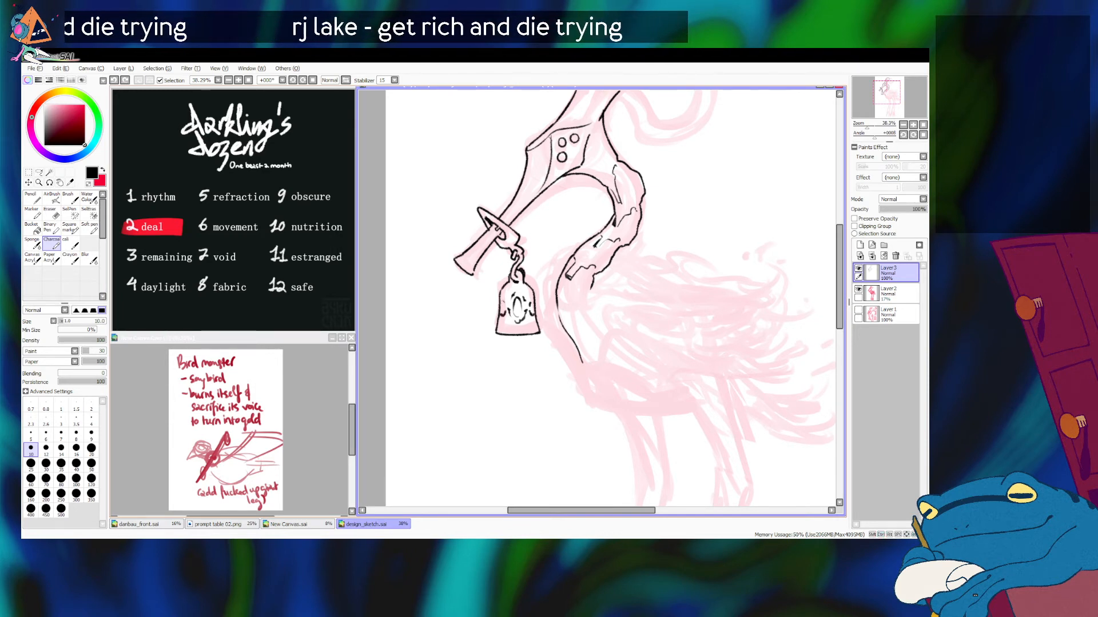
{"action": "key", "text": "ctrl+z"}
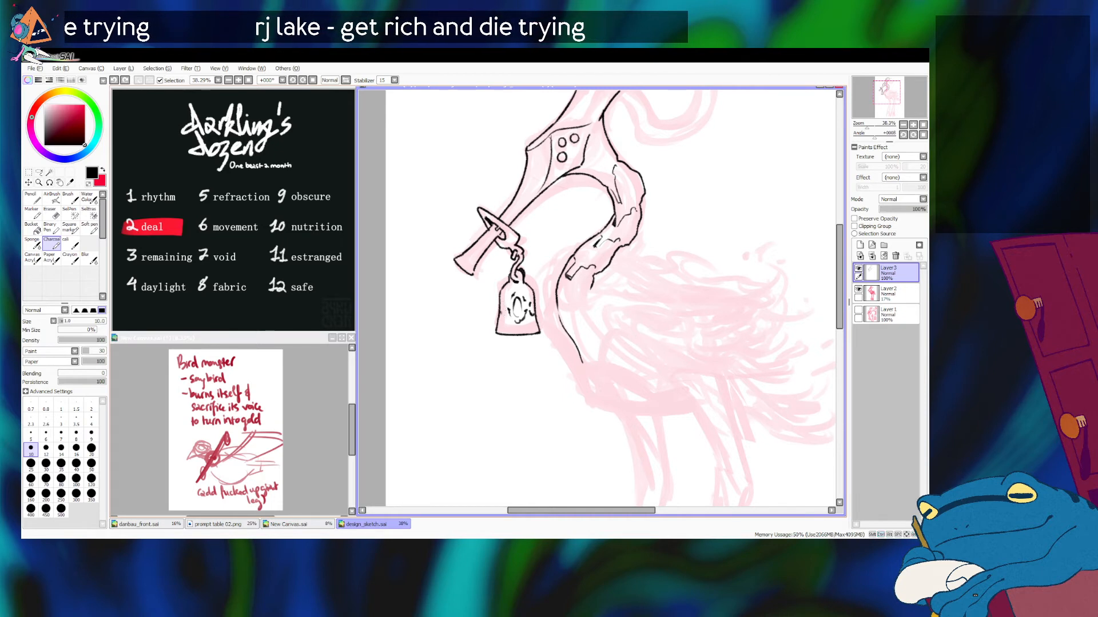
{"action": "key", "text": "ctrl+z"}
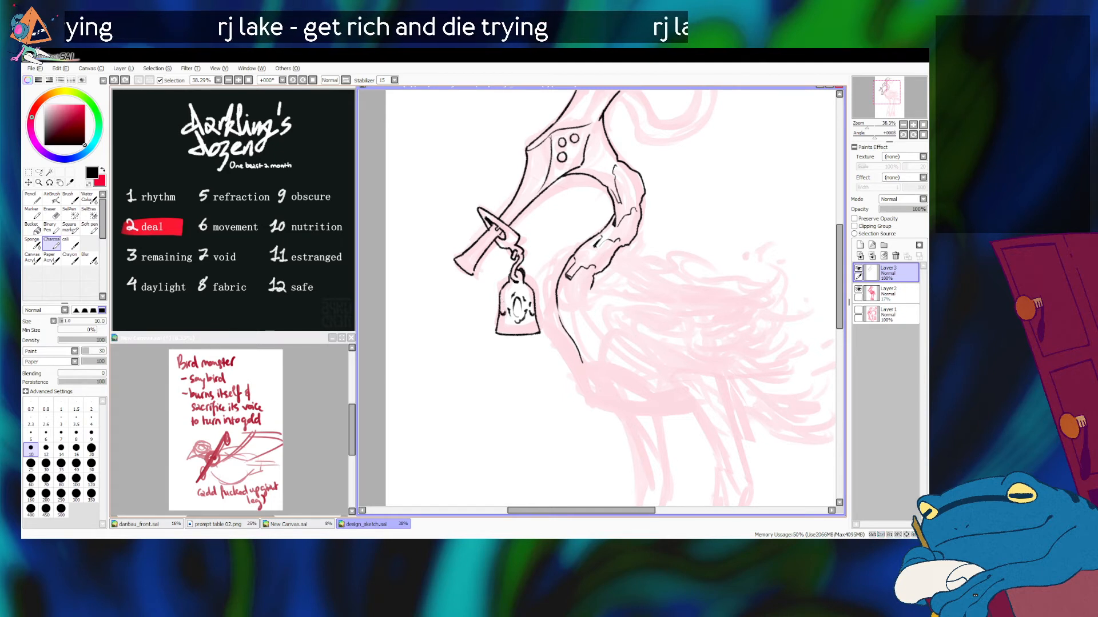
{"action": "mouse_move", "coordinate": [536, 300]}
{"action": "left_mouse_down"}
{"action": "mouse_move", "coordinate": [534, 315]}
{"action": "mouse_move", "coordinate": [497, 317]}
{"action": "left_mouse_up"}
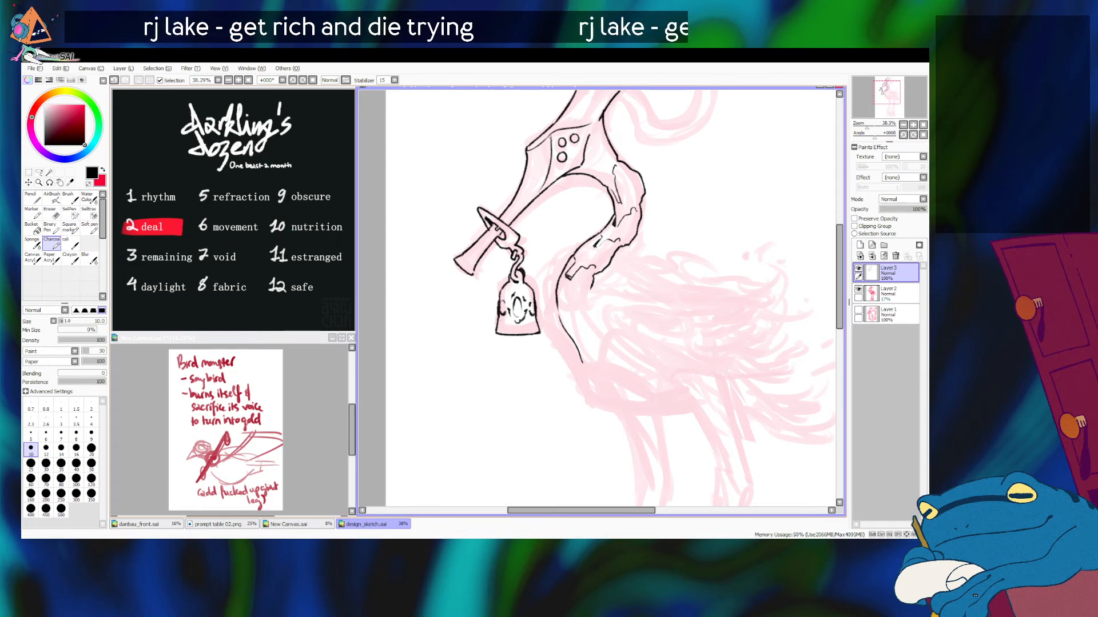
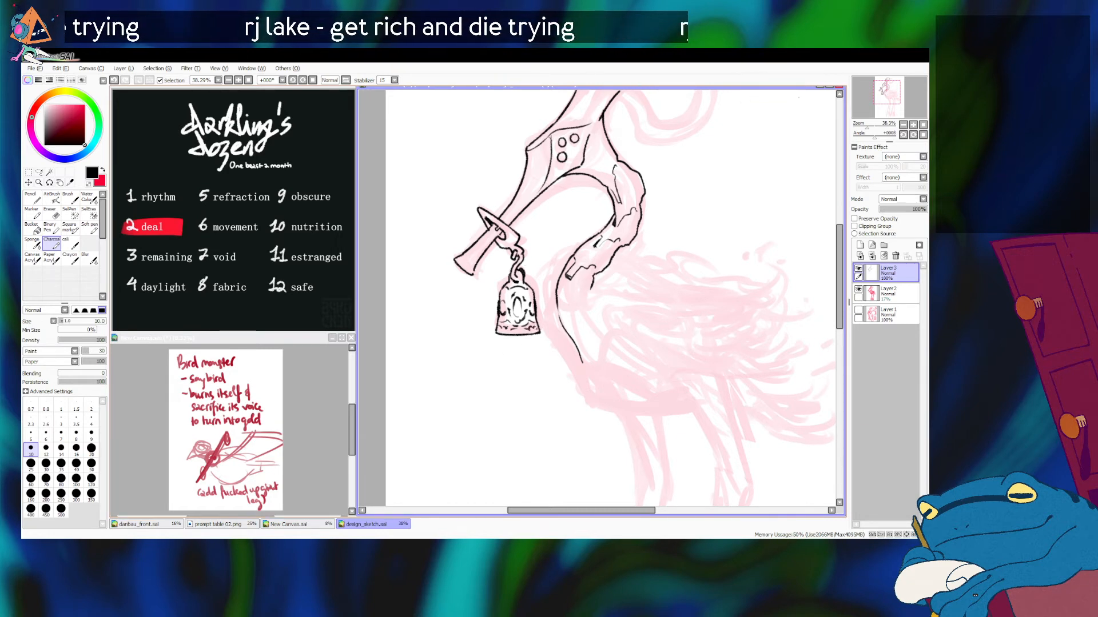
Step: Ink the outer edge of the curled crest behind the head, from its tip around to its base
{"action": "left_click_drag", "start_coordinate": [600, 343], "coordinate": [584, 351]}
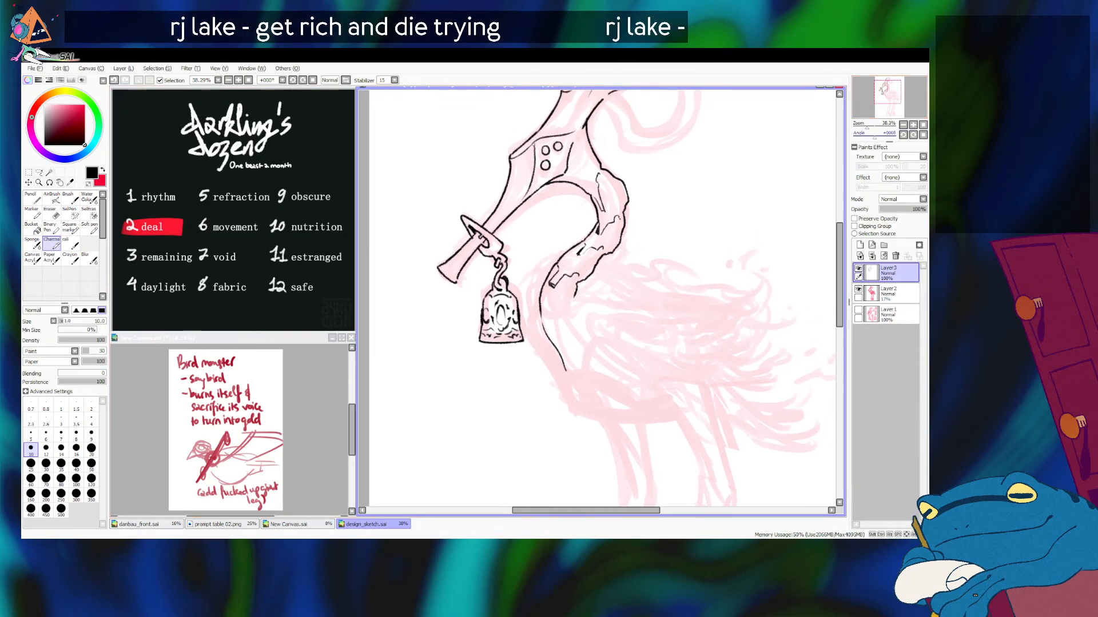
{"action": "scroll", "coordinate": [641, 263], "scroll_direction": "down", "scroll_amount": 5}
{"action": "scroll", "coordinate": [641, 263], "scroll_direction": "up", "scroll_amount": 3}
{"action": "scroll", "coordinate": [640, 263], "scroll_direction": "down", "scroll_amount": 1}
{"action": "mouse_move", "coordinate": [641, 263]}
{"action": "left_mouse_down"}
{"action": "mouse_move", "coordinate": [623, 280]}
{"action": "mouse_move", "coordinate": [606, 255]}
{"action": "left_mouse_up"}
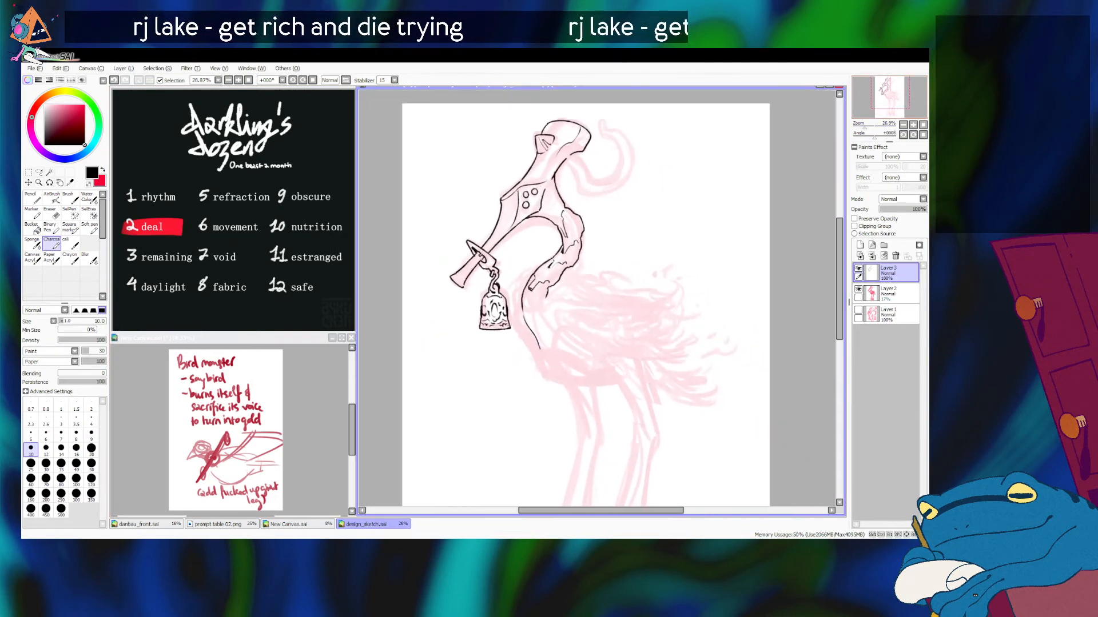
{"action": "scroll", "coordinate": [596, 298], "scroll_direction": "up", "scroll_amount": 7}
{"action": "mouse_move", "coordinate": [549, 229]}
{"action": "left_mouse_down"}
{"action": "mouse_move", "coordinate": [631, 379]}
{"action": "mouse_move", "coordinate": [605, 395]}
{"action": "left_mouse_up"}
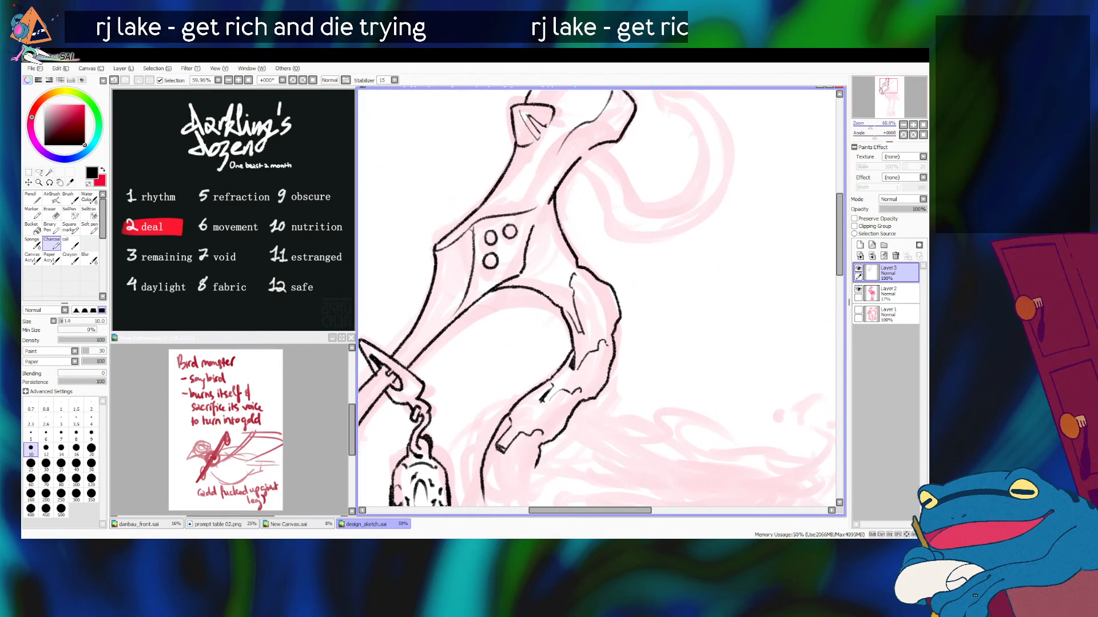
{"action": "scroll", "coordinate": [598, 297], "scroll_direction": "down", "scroll_amount": 5}
{"action": "scroll", "coordinate": [598, 297], "scroll_direction": "up", "scroll_amount": 3}
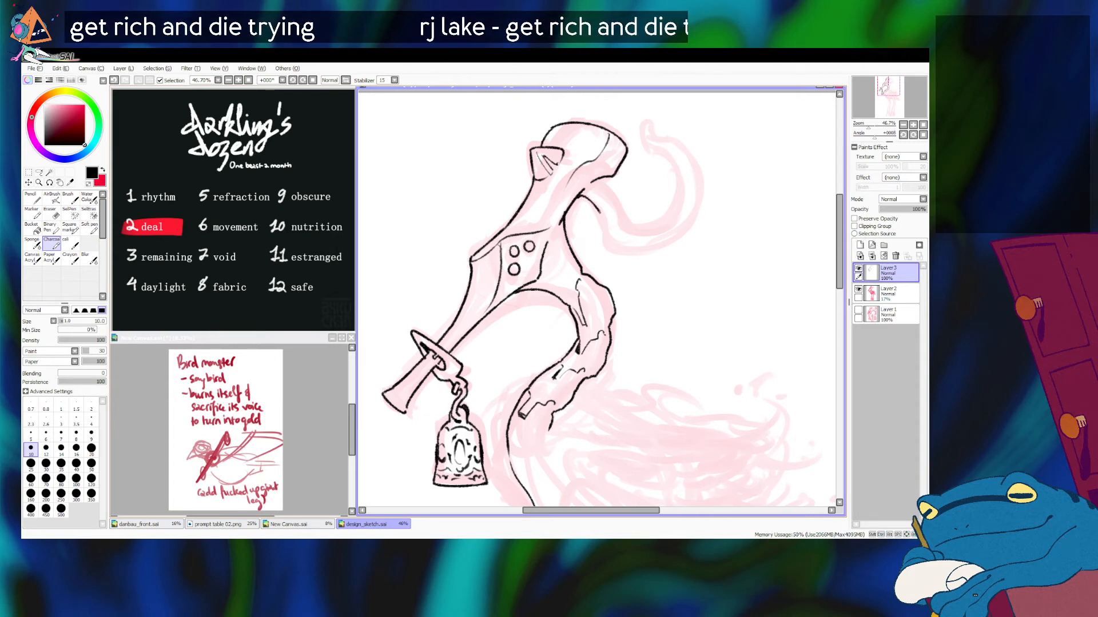
{"action": "mouse_move", "coordinate": [580, 196]}
{"action": "left_mouse_down"}
{"action": "mouse_move", "coordinate": [629, 255]}
{"action": "mouse_move", "coordinate": [605, 242]}
{"action": "mouse_move", "coordinate": [654, 252]}
{"action": "left_mouse_up"}
{"action": "key", "text": "ctrl+z"}
{"action": "key", "text": "ctrl+z"}
{"action": "key", "text": "ctrl+z"}
{"action": "key", "text": "ctrl+z"}
{"action": "mouse_move", "coordinate": [650, 124]}
{"action": "left_mouse_down"}
{"action": "mouse_move", "coordinate": [690, 164]}
{"action": "mouse_move", "coordinate": [661, 141]}
{"action": "mouse_move", "coordinate": [674, 141]}
{"action": "mouse_move", "coordinate": [703, 192]}
{"action": "mouse_move", "coordinate": [654, 251]}
{"action": "left_mouse_up"}
{"action": "key", "text": "ctrl+z"}
{"action": "key", "text": "ctrl+z"}
Step: Redo the curled crest's far outer bend as one smooth line
{"action": "key", "text": "ctrl+z"}
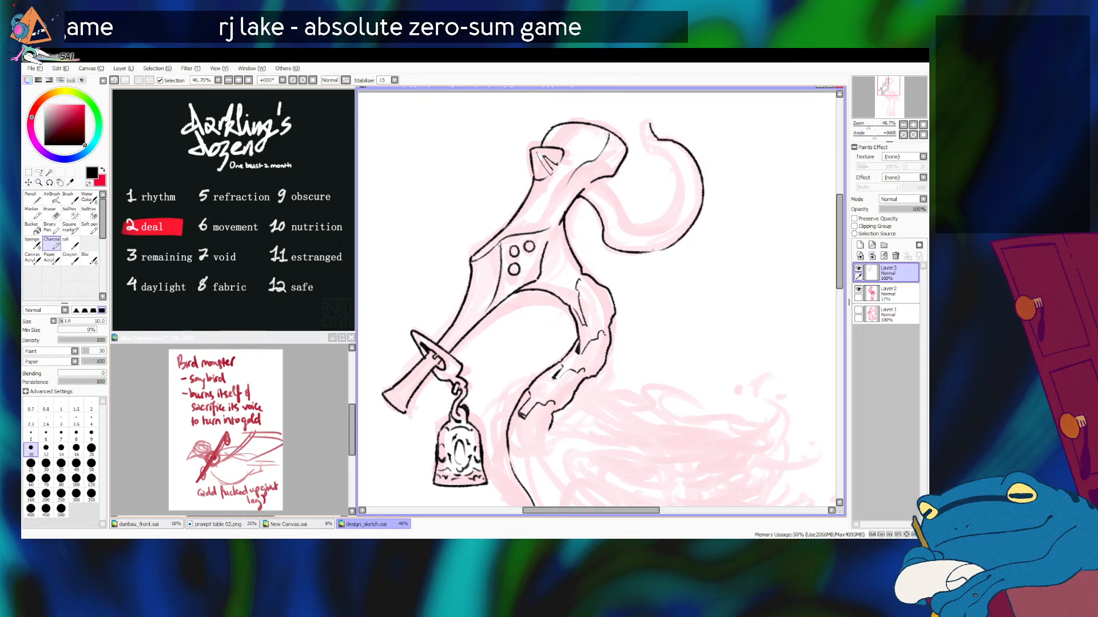
{"action": "key", "text": "ctrl+z"}
{"action": "left_click_drag", "start_coordinate": [704, 190], "coordinate": [668, 247]}
{"action": "key", "text": "ctrl+z"}
{"action": "left_click_drag", "start_coordinate": [704, 191], "coordinate": [666, 252]}
{"action": "key", "text": "ctrl+z"}
{"action": "left_click_drag", "start_coordinate": [705, 188], "coordinate": [670, 249]}
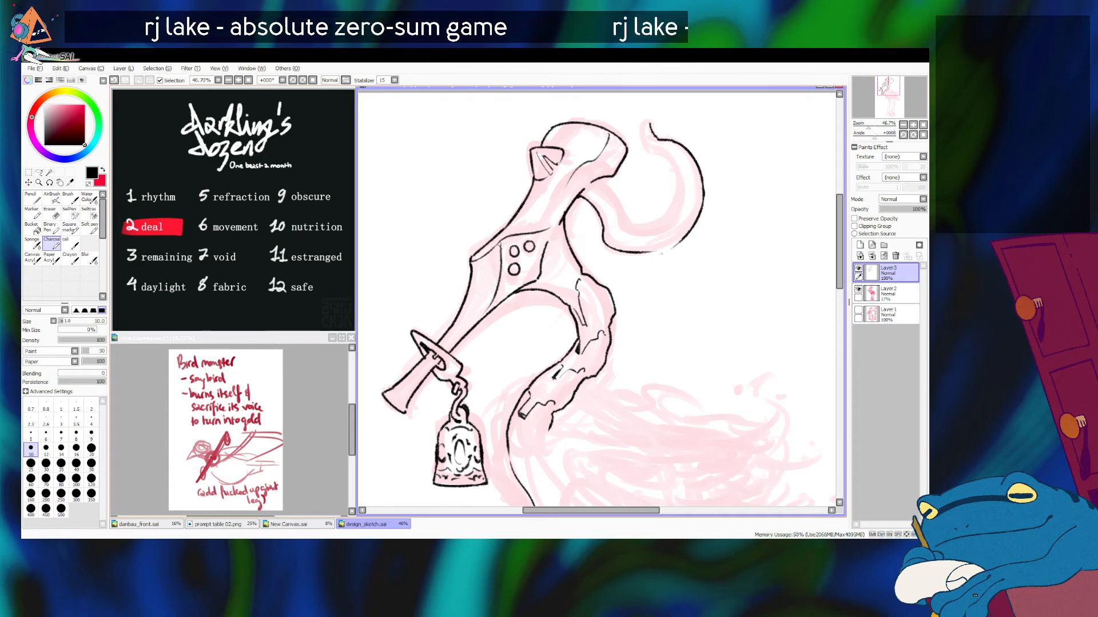
{"action": "key", "text": "ctrl+z"}
{"action": "mouse_move", "coordinate": [704, 190]}
{"action": "left_mouse_down"}
{"action": "mouse_move", "coordinate": [673, 240]}
{"action": "mouse_move", "coordinate": [702, 198]}
{"action": "mouse_move", "coordinate": [685, 236]}
{"action": "mouse_move", "coordinate": [702, 207]}
{"action": "mouse_move", "coordinate": [658, 249]}
{"action": "mouse_move", "coordinate": [689, 230]}
{"action": "left_mouse_up"}
{"action": "key", "text": "ctrl+z"}
{"action": "key", "text": "ctrl+z"}
{"action": "key", "text": "ctrl+z"}
{"action": "key", "text": "ctrl+z"}
{"action": "key", "text": "ctrl+z"}
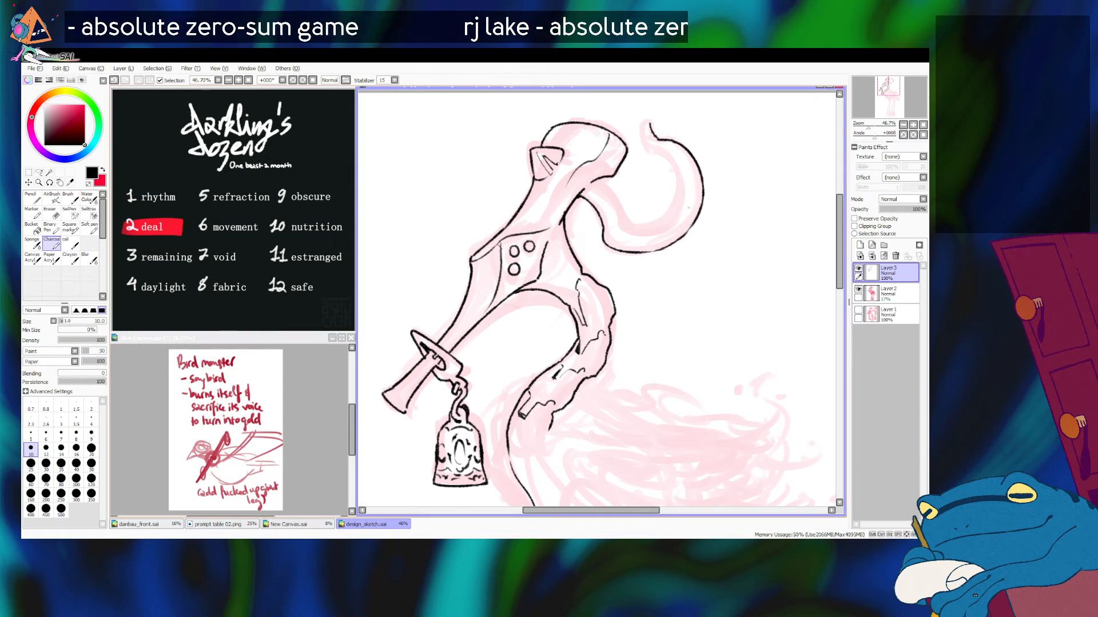
Step: Ink the curled crest's tip and its inner edge down to the lower bend
{"action": "mouse_move", "coordinate": [650, 124]}
{"action": "left_mouse_down"}
{"action": "mouse_move", "coordinate": [641, 143]}
{"action": "mouse_move", "coordinate": [645, 124]}
{"action": "mouse_move", "coordinate": [647, 147]}
{"action": "mouse_move", "coordinate": [677, 178]}
{"action": "mouse_move", "coordinate": [661, 154]}
{"action": "left_mouse_up"}
{"action": "key", "text": "ctrl+z"}
{"action": "key", "text": "ctrl+z"}
{"action": "key", "text": "ctrl+z"}
{"action": "mouse_move", "coordinate": [662, 154]}
{"action": "left_mouse_down"}
{"action": "mouse_move", "coordinate": [677, 170]}
{"action": "mouse_move", "coordinate": [680, 205]}
{"action": "left_mouse_up"}
{"action": "key", "text": "ctrl+z"}
{"action": "mouse_move", "coordinate": [660, 154]}
{"action": "left_mouse_down"}
{"action": "mouse_move", "coordinate": [679, 177]}
{"action": "mouse_move", "coordinate": [672, 219]}
{"action": "mouse_move", "coordinate": [647, 236]}
{"action": "left_mouse_up"}
{"action": "key", "text": "ctrl+z"}
{"action": "key", "text": "ctrl+z"}
{"action": "mouse_move", "coordinate": [660, 154]}
{"action": "left_mouse_down"}
{"action": "mouse_move", "coordinate": [682, 180]}
{"action": "mouse_move", "coordinate": [661, 229]}
{"action": "left_mouse_up"}
{"action": "key", "text": "ctrl+z"}
{"action": "mouse_move", "coordinate": [681, 173]}
{"action": "left_mouse_down"}
{"action": "mouse_move", "coordinate": [672, 224]}
{"action": "mouse_move", "coordinate": [683, 198]}
{"action": "mouse_move", "coordinate": [647, 231]}
{"action": "left_mouse_up"}
{"action": "key", "text": "ctrl+z"}
{"action": "key", "text": "ctrl+z"}
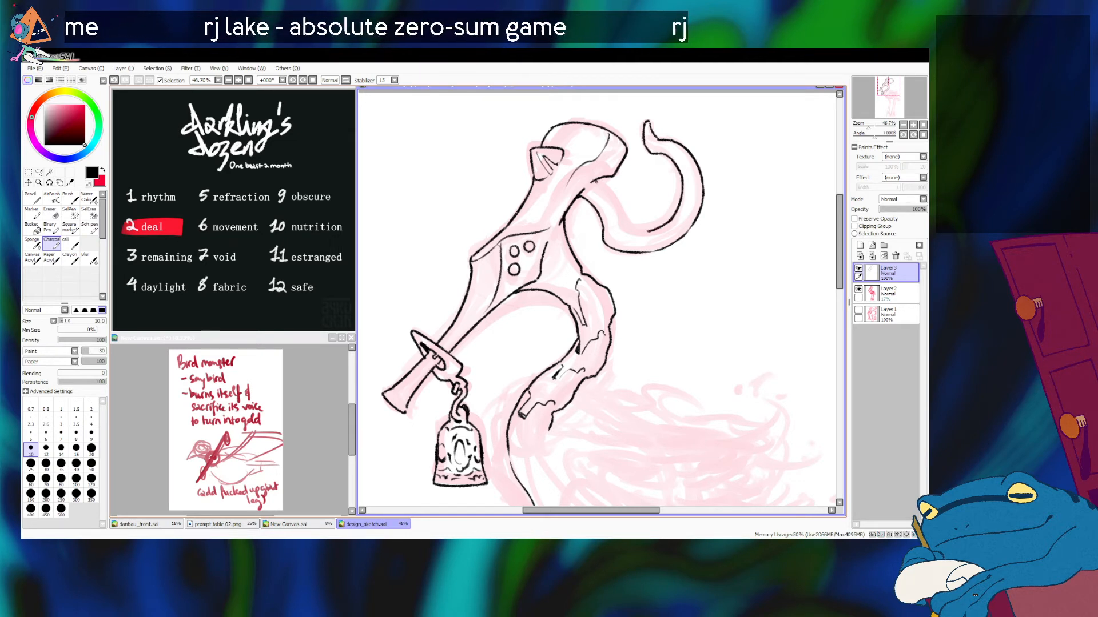
Step: Ink the remaining inner edge from the crest's base to the lower bend to close its outline
{"action": "left_click_drag", "start_coordinate": [610, 189], "coordinate": [621, 217]}
{"action": "mouse_move", "coordinate": [620, 212]}
{"action": "left_mouse_down"}
{"action": "mouse_move", "coordinate": [627, 232]}
{"action": "mouse_move", "coordinate": [657, 232]}
{"action": "left_mouse_up"}
{"action": "key", "text": "ctrl+z"}
{"action": "key", "text": "ctrl+z"}
{"action": "key", "text": "ctrl+z"}
{"action": "key", "text": "ctrl+z"}
{"action": "key", "text": "ctrl+z"}
{"action": "key", "text": "ctrl+z"}
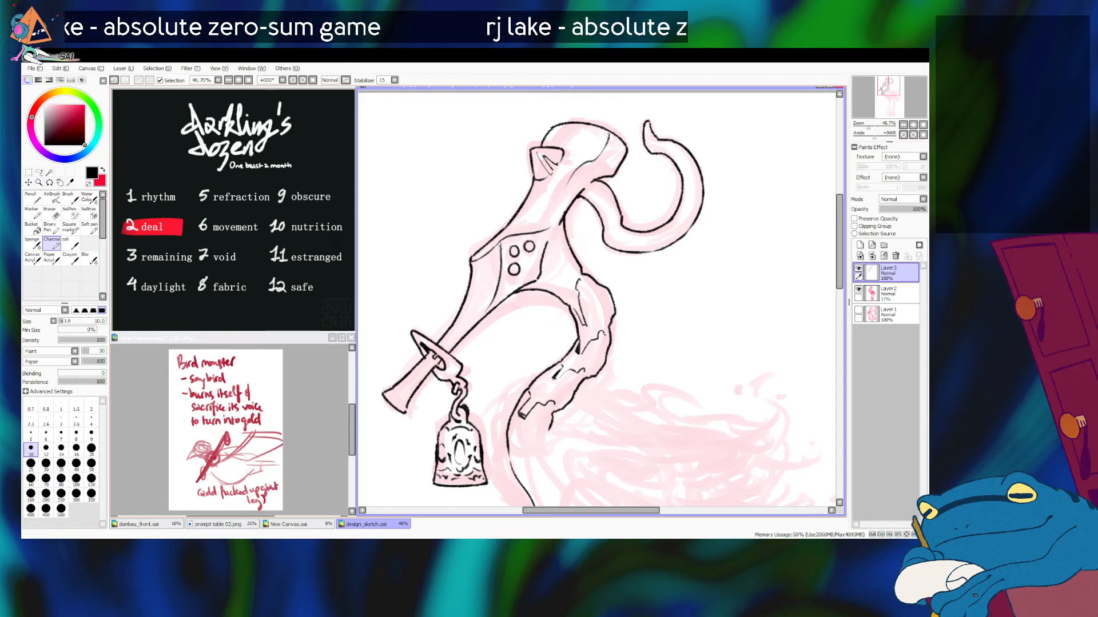
Step: Add solid black shading beneath the small triangular shape on the head and in the lower corner behind the three holes
{"action": "left_click_drag", "start_coordinate": [548, 176], "coordinate": [536, 191]}
{"action": "key", "text": "ctrl+z"}
{"action": "left_click_drag", "start_coordinate": [541, 180], "coordinate": [536, 189]}
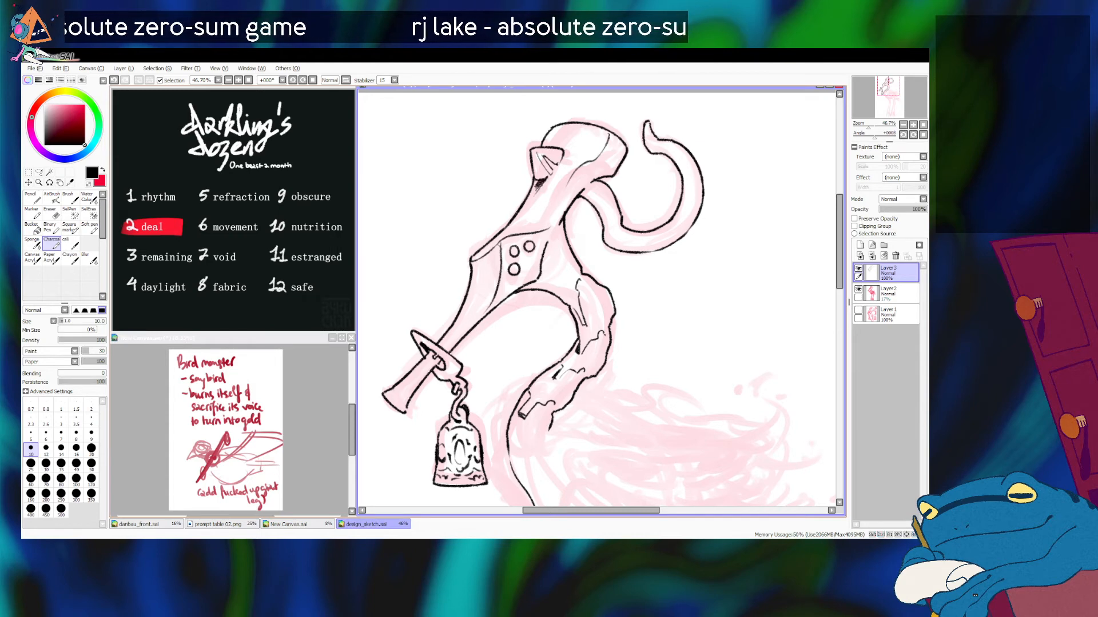
{"action": "left_click_drag", "start_coordinate": [868, 125], "coordinate": [864, 126]}
{"action": "scroll", "coordinate": [600, 343], "scroll_direction": "down", "scroll_amount": 1}
{"action": "left_click_drag", "start_coordinate": [888, 89], "coordinate": [890, 92]}
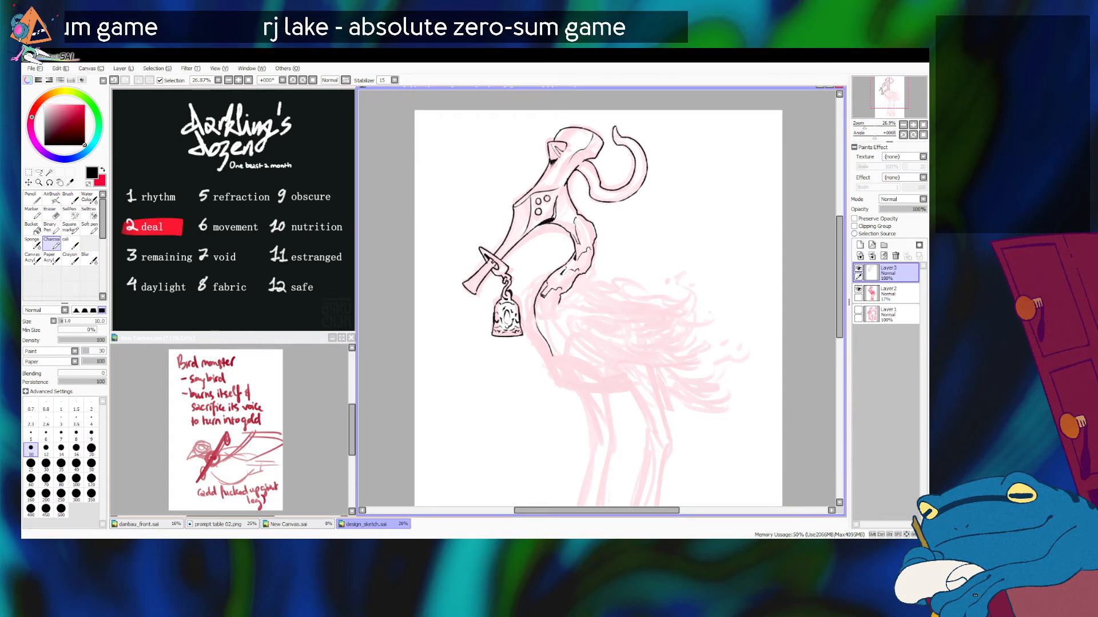
{"action": "key", "text": "ctrl+z"}
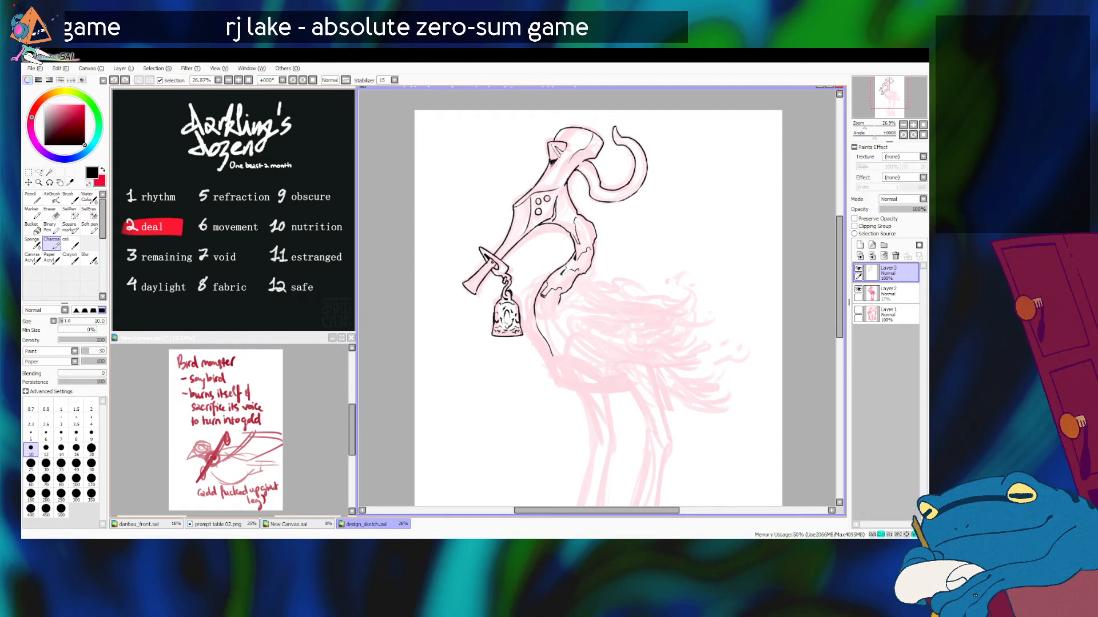
{"action": "left_click_drag", "start_coordinate": [555, 204], "coordinate": [553, 220]}
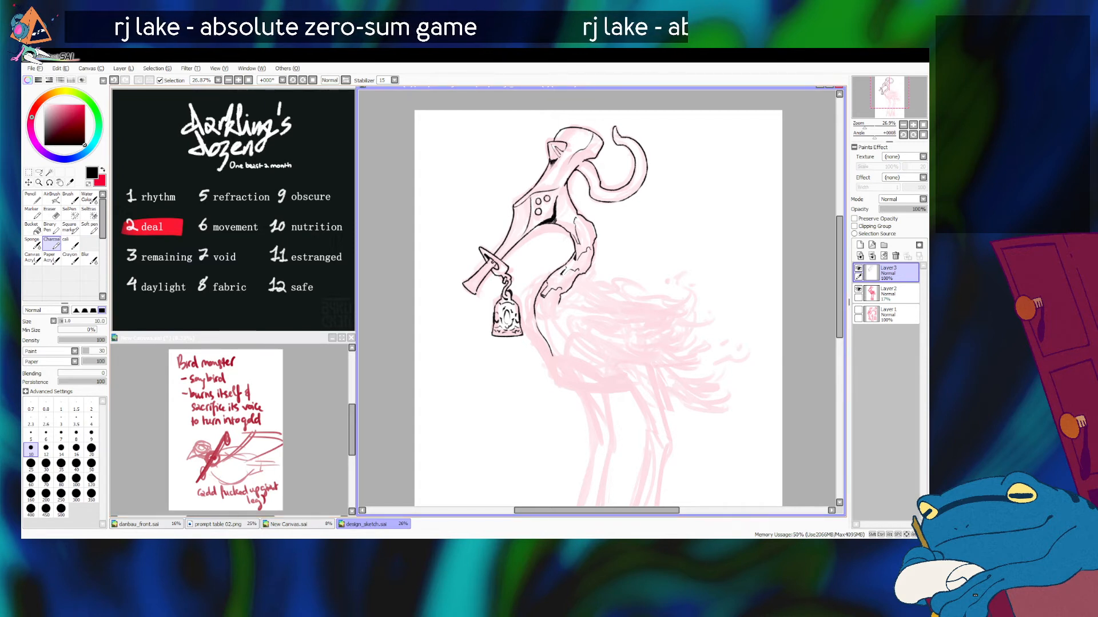
Step: Shade the open end of the flute-like beak in black
{"action": "mouse_move", "coordinate": [598, 321]}
{"action": "left_mouse_down"}
{"action": "mouse_move", "coordinate": [575, 279]}
{"action": "mouse_move", "coordinate": [581, 297]}
{"action": "left_mouse_up"}
{"action": "left_click_drag", "start_coordinate": [449, 262], "coordinate": [460, 271]}
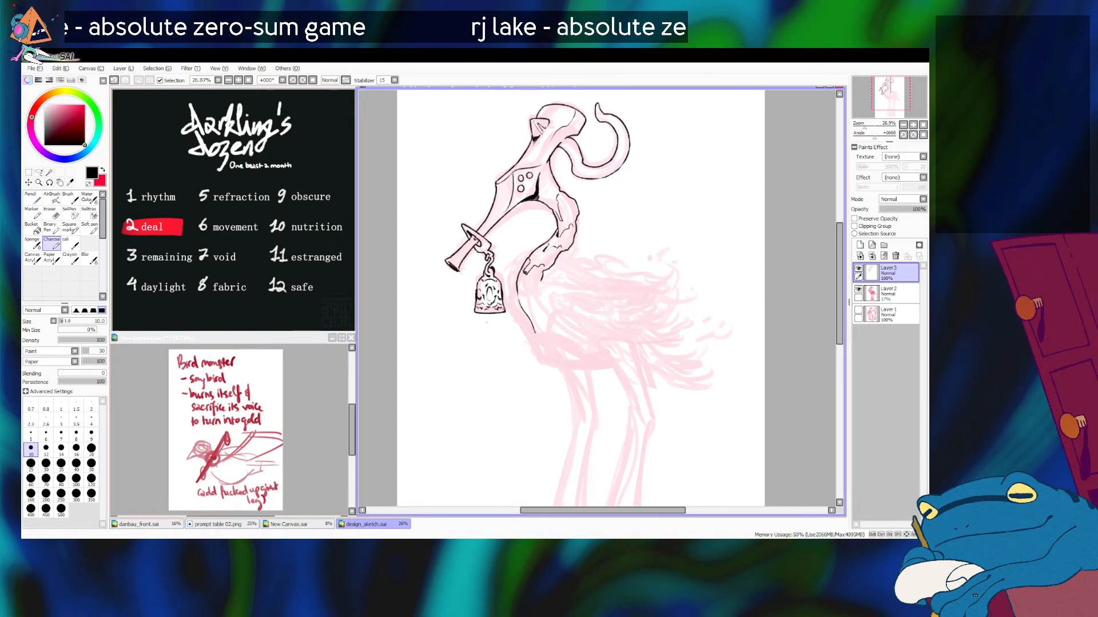
{"action": "left_click_drag", "start_coordinate": [571, 286], "coordinate": [577, 309]}
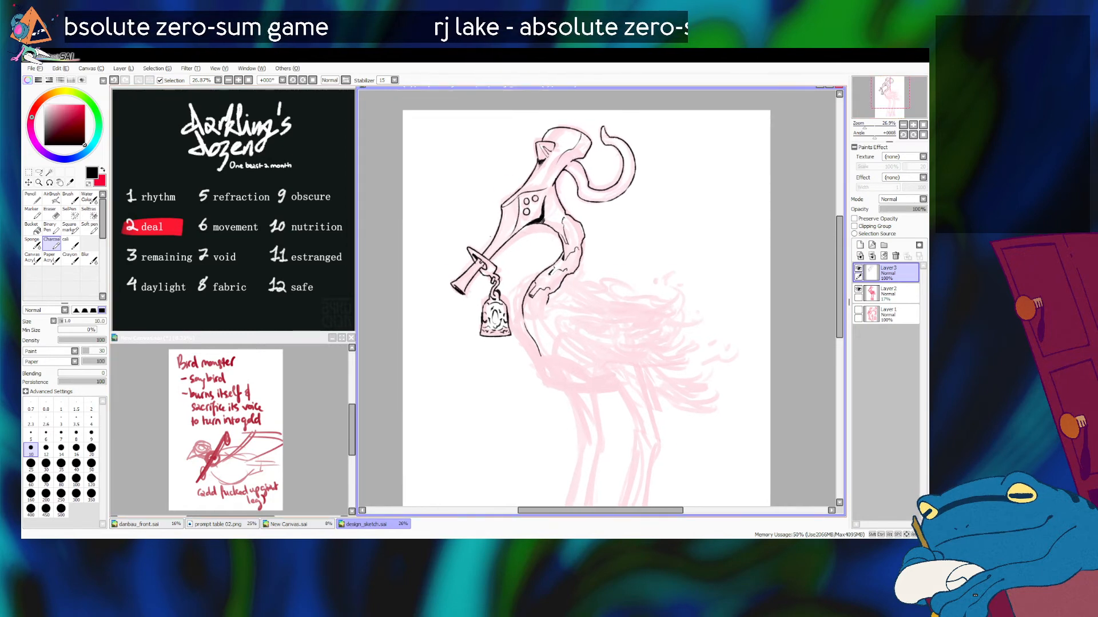
Step: Set the brush size to 8 and ink short lines across the beak above the ring
{"action": "key", "text": "bracketleft"}
{"action": "key", "text": "bracketleft"}
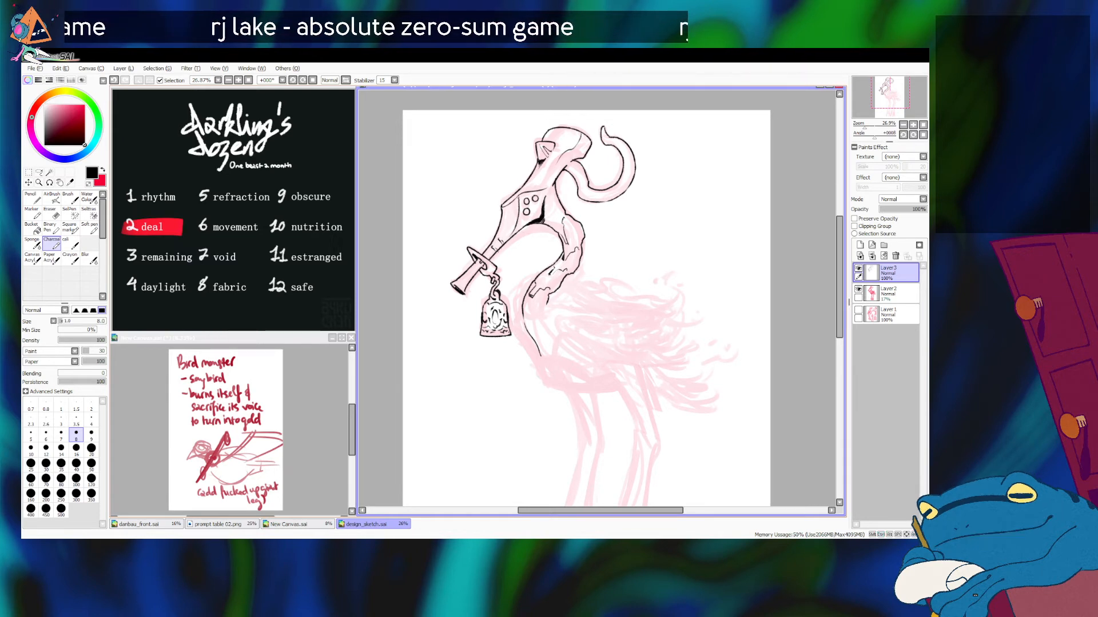
{"action": "key", "text": "e"}
{"action": "key", "text": "ctrl+plus"}
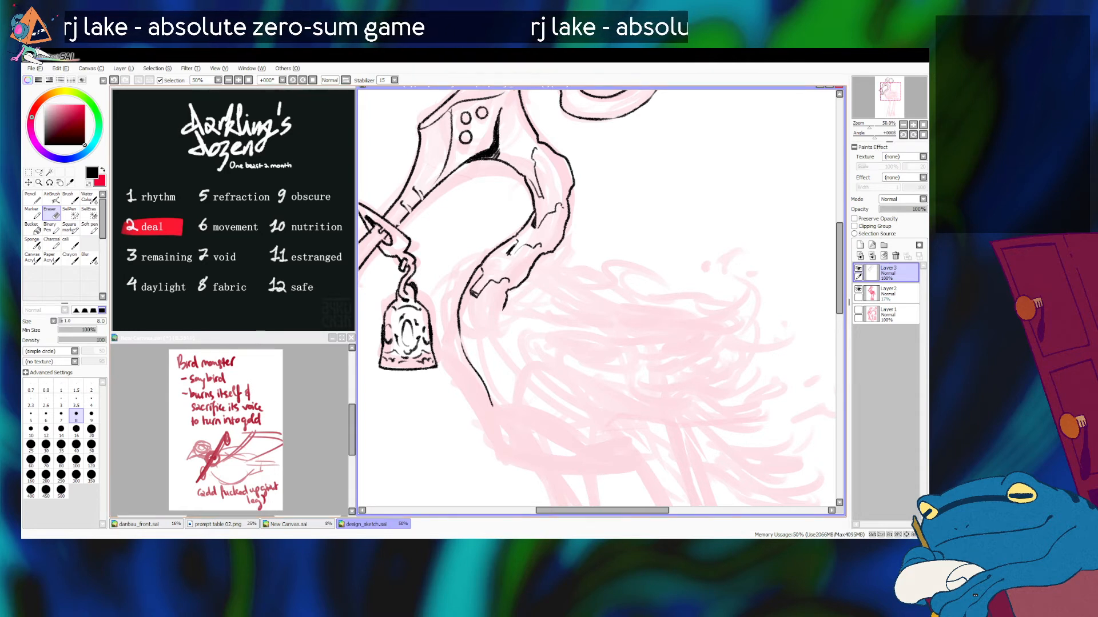
{"action": "left_click_drag", "start_coordinate": [526, 303], "coordinate": [668, 292]}
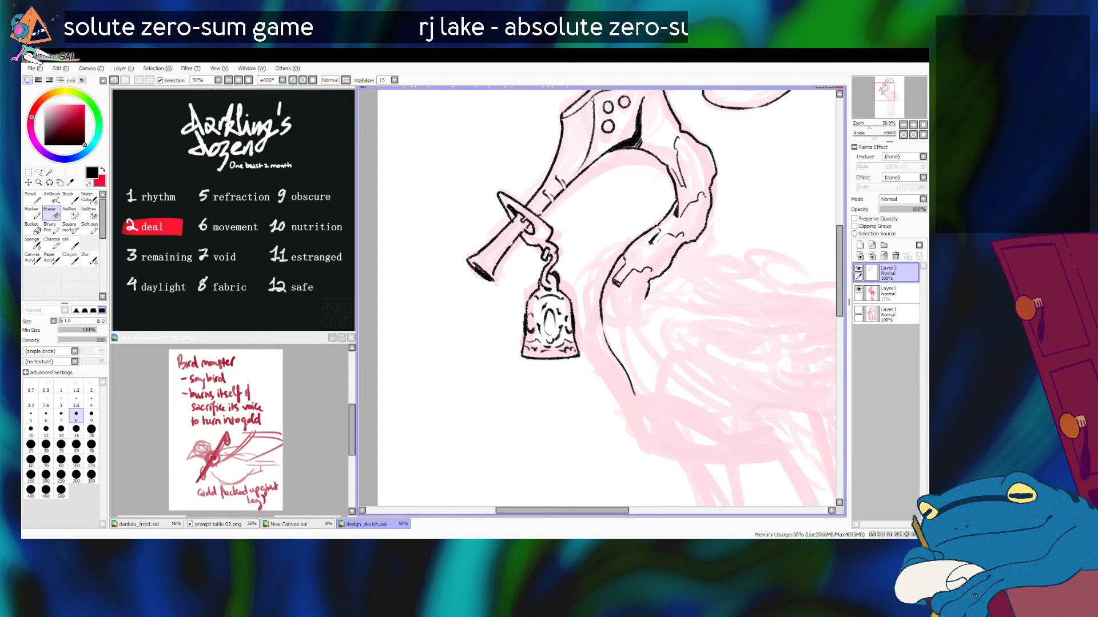
Step: Return to the Charcoal brush at size 10 and ink a short band across the beak below the ring
{"action": "left_click", "coordinate": [89, 228]}
{"action": "left_click", "coordinate": [52, 244]}
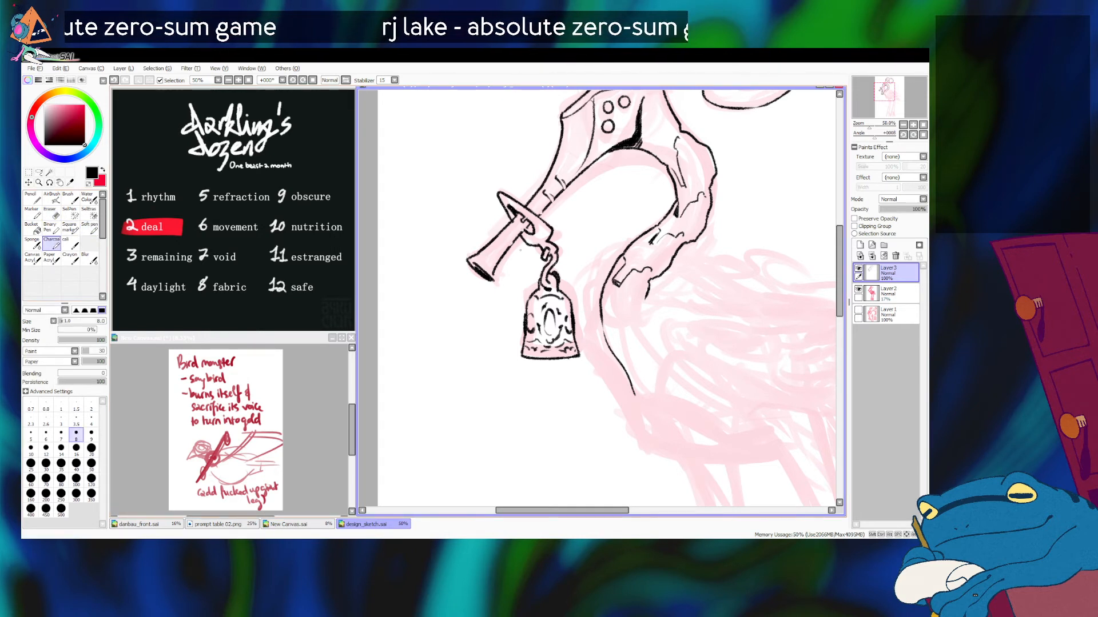
{"action": "key", "text": "ctrl+z"}
{"action": "left_click", "coordinate": [30, 450]}
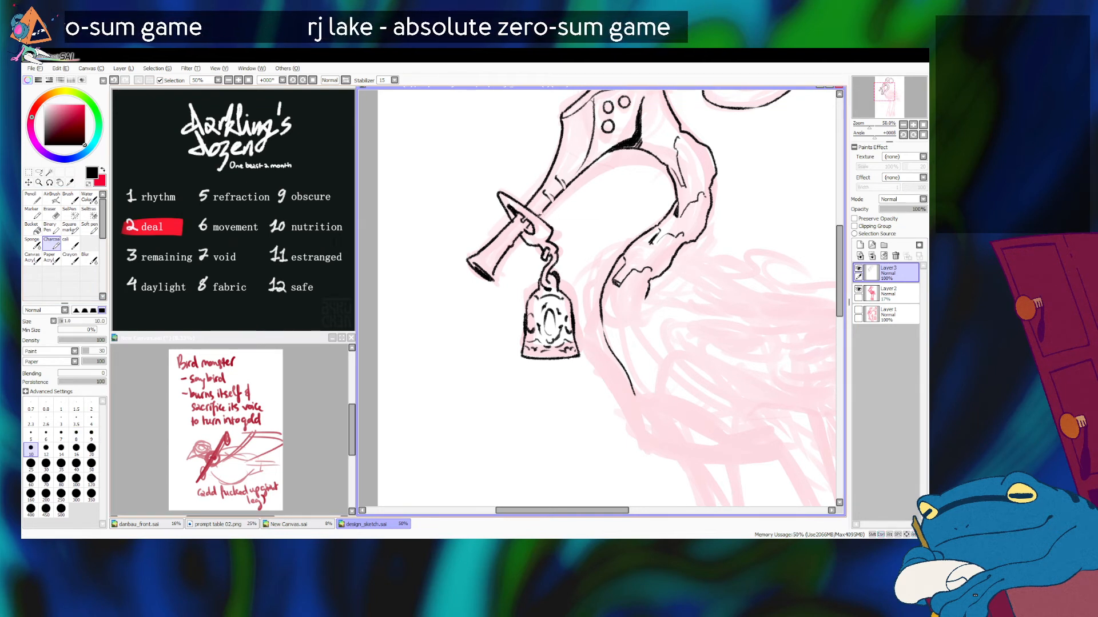
{"action": "key", "text": "ctrl+z"}
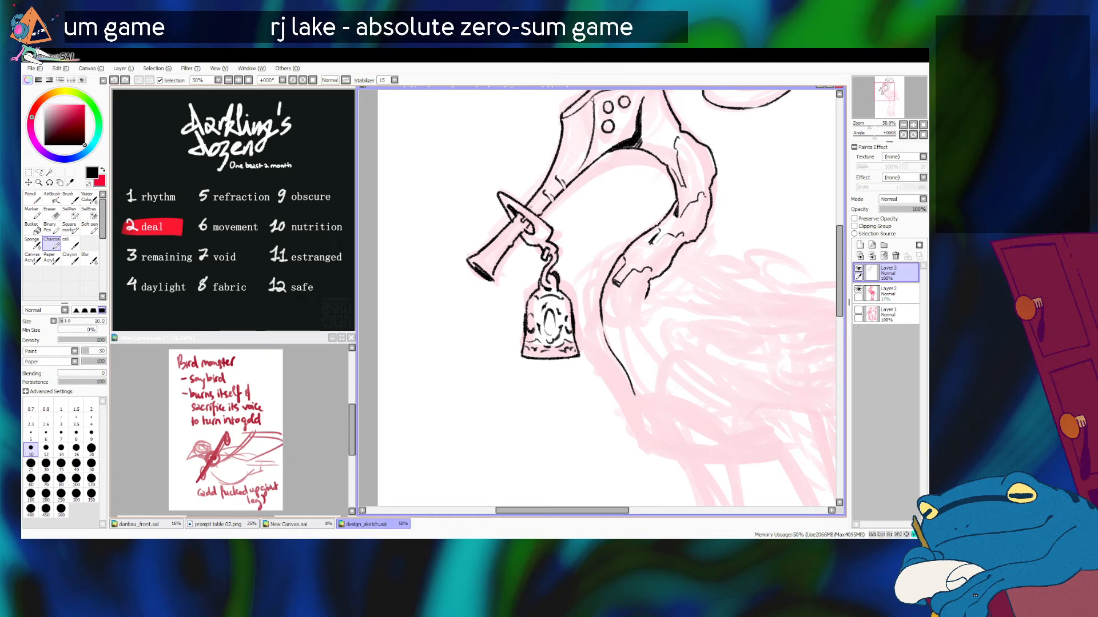
{"action": "key", "text": "ctrl+y"}
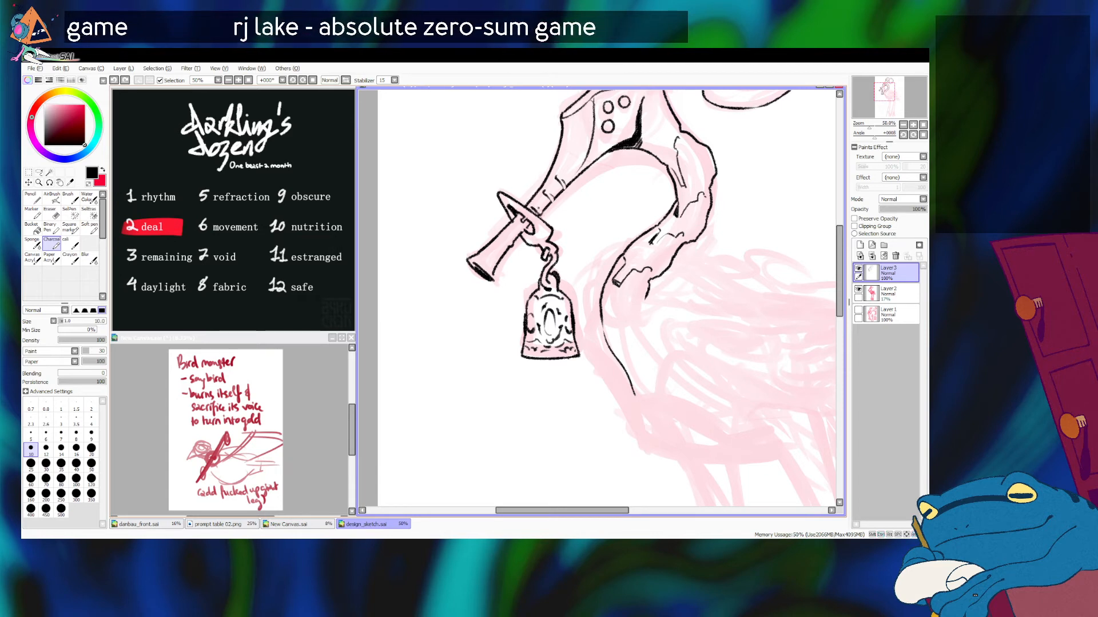
{"action": "key", "text": "ctrl+z"}
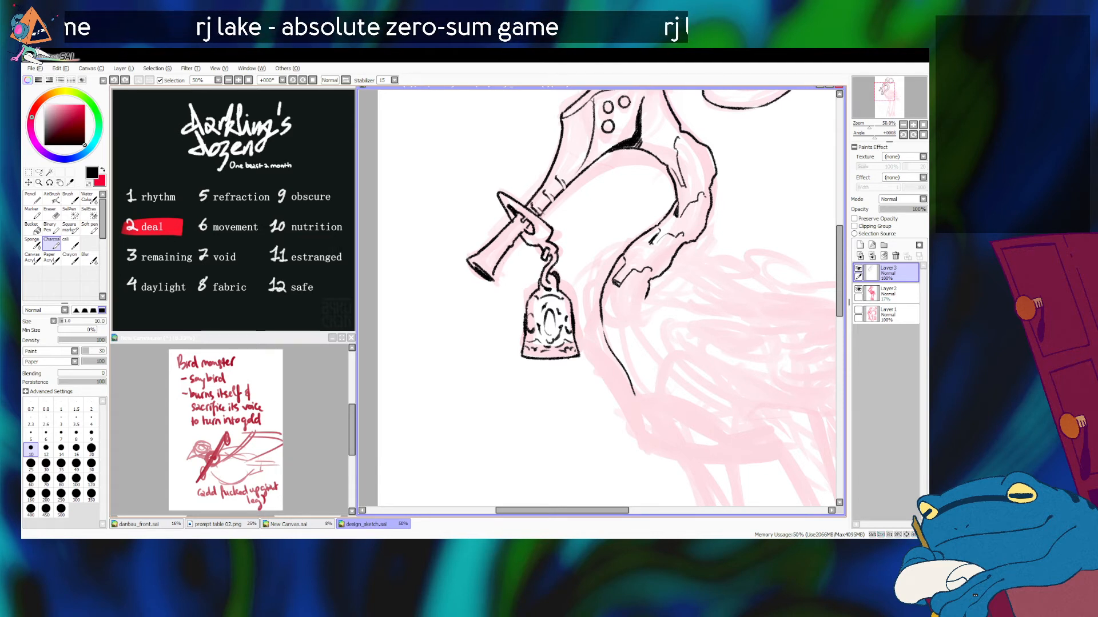
{"action": "mouse_move", "coordinate": [513, 224]}
{"action": "left_mouse_down"}
{"action": "mouse_move", "coordinate": [522, 233]}
{"action": "mouse_move", "coordinate": [508, 245]}
{"action": "left_mouse_up"}
{"action": "key", "text": "ctrl+z"}
{"action": "key", "text": "ctrl+z"}
{"action": "key", "text": "ctrl+z"}
{"action": "key", "text": "ctrl+z"}
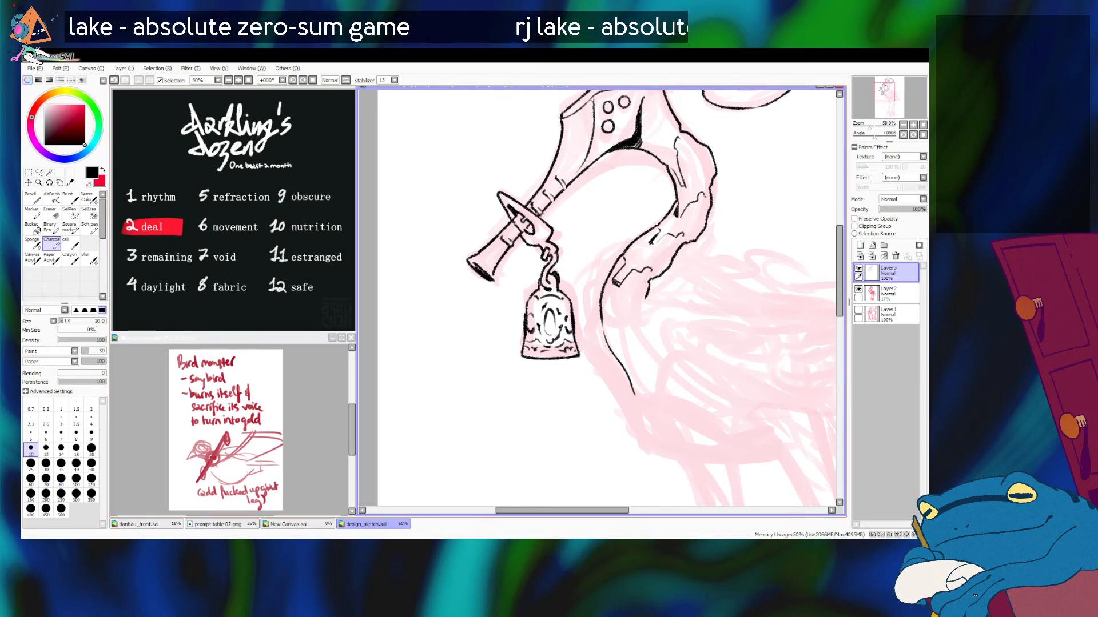
Step: Ink the lower chest and belly line, from the end of the neck line to above the legs
{"action": "scroll", "coordinate": [597, 298], "scroll_direction": "down", "scroll_amount": 5}
{"action": "left_click_drag", "start_coordinate": [597, 298], "coordinate": [577, 291]}
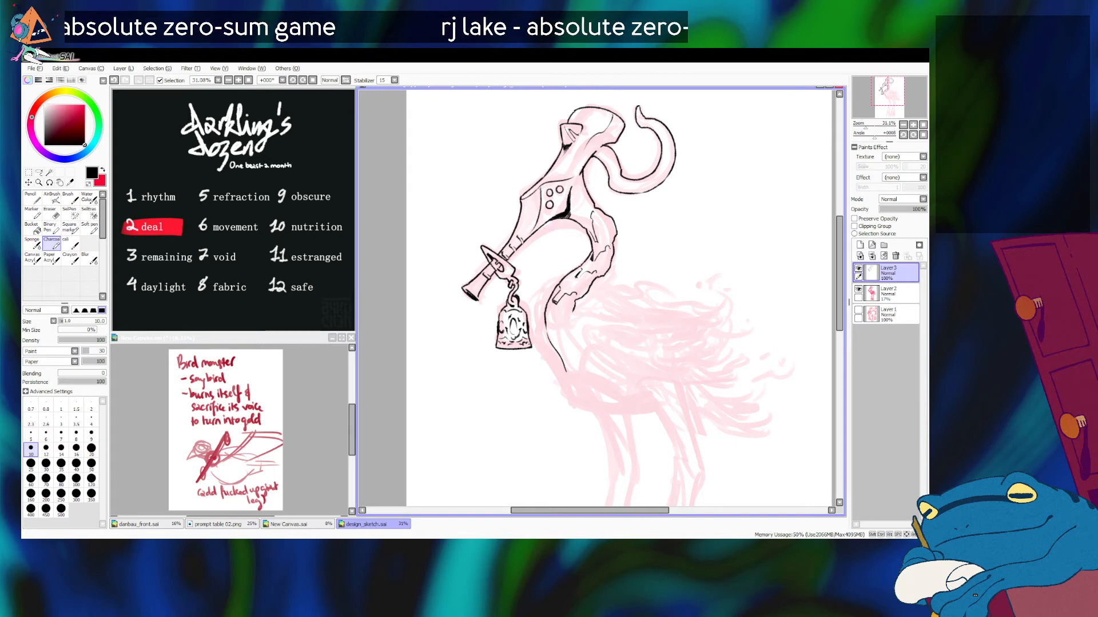
{"action": "mouse_move", "coordinate": [597, 343]}
{"action": "left_mouse_down"}
{"action": "mouse_move", "coordinate": [583, 329]}
{"action": "mouse_move", "coordinate": [590, 295]}
{"action": "mouse_move", "coordinate": [565, 355]}
{"action": "mouse_move", "coordinate": [644, 359]}
{"action": "left_mouse_up"}
{"action": "key", "text": "ctrl+z"}
{"action": "key", "text": "ctrl+z"}
{"action": "key", "text": "ctrl+z"}
{"action": "key", "text": "ctrl+z"}
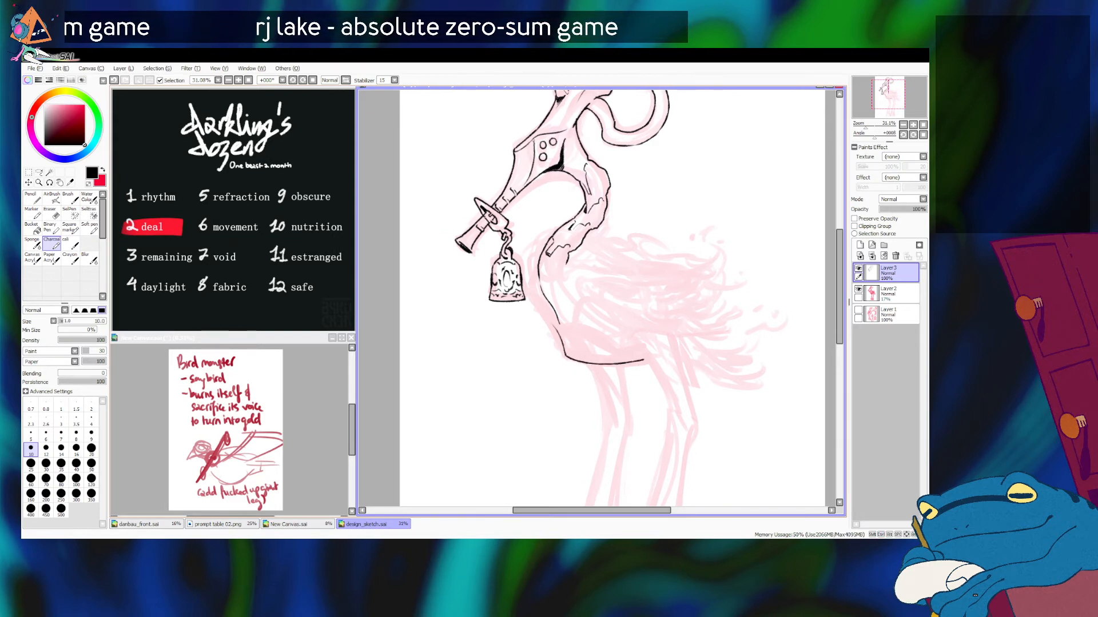
Step: Ink a short line for the top edge of the folded wing behind the neck base
{"action": "key", "text": "ctrl+z"}
{"action": "mouse_move", "coordinate": [584, 267]}
{"action": "left_mouse_down"}
{"action": "mouse_move", "coordinate": [561, 268]}
{"action": "mouse_move", "coordinate": [618, 269]}
{"action": "mouse_move", "coordinate": [578, 304]}
{"action": "left_mouse_up"}
{"action": "key", "text": "ctrl+z"}
Step: Ink the front edge of the folded wing, curving down from the shoulder
{"action": "key", "text": "ctrl+z"}
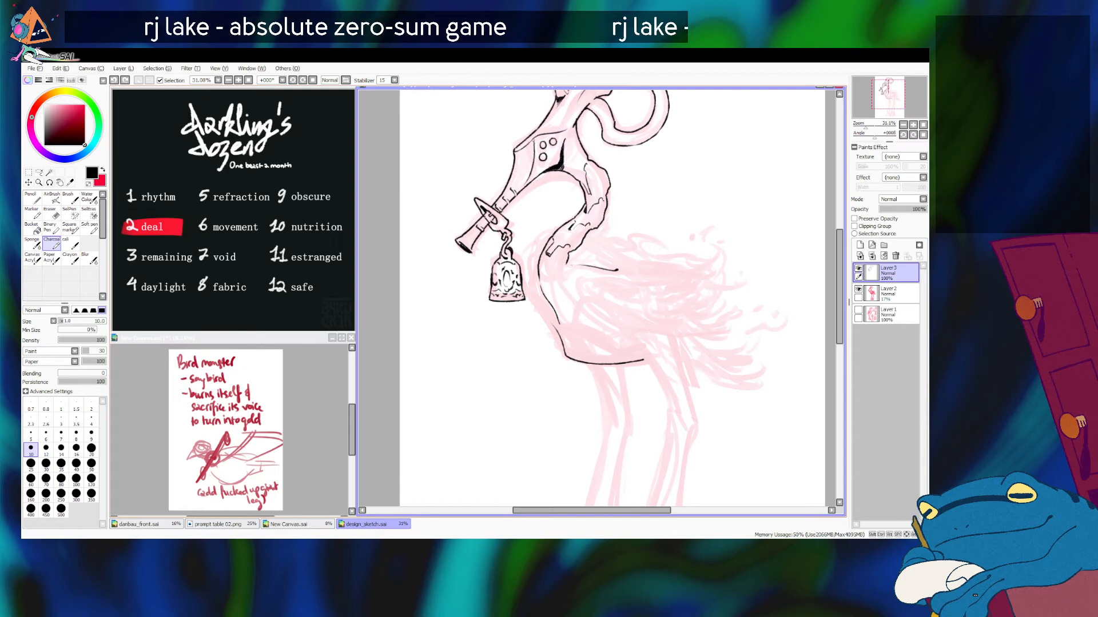
{"action": "key", "text": "ctrl+z"}
{"action": "mouse_move", "coordinate": [574, 266]}
{"action": "left_mouse_down"}
{"action": "mouse_move", "coordinate": [555, 261]}
{"action": "mouse_move", "coordinate": [570, 304]}
{"action": "mouse_move", "coordinate": [617, 330]}
{"action": "left_mouse_up"}
{"action": "key", "text": "ctrl+z"}
Step: Extend the wing's lower edge back toward the tail feathers and thicken it with overlapping strokes
{"action": "key", "text": "ctrl+z"}
{"action": "key", "text": "ctrl+z"}
{"action": "mouse_move", "coordinate": [551, 274]}
{"action": "left_mouse_down"}
{"action": "mouse_move", "coordinate": [572, 307]}
{"action": "mouse_move", "coordinate": [616, 331]}
{"action": "left_mouse_up"}
{"action": "key", "text": "ctrl+z"}
{"action": "key", "text": "ctrl+z"}
{"action": "mouse_move", "coordinate": [554, 275]}
{"action": "left_mouse_down"}
{"action": "mouse_move", "coordinate": [685, 345]}
{"action": "mouse_move", "coordinate": [642, 337]}
{"action": "mouse_move", "coordinate": [712, 328]}
{"action": "left_mouse_up"}
{"action": "key", "text": "ctrl+z"}
{"action": "key", "text": "ctrl+z"}
{"action": "key", "text": "ctrl+z"}
{"action": "key", "text": "ctrl+z"}
{"action": "key", "text": "ctrl+z"}
{"action": "key", "text": "ctrl+z"}
{"action": "key", "text": "ctrl+z"}
{"action": "key", "text": "ctrl+z"}
{"action": "key", "text": "ctrl+z"}
{"action": "key", "text": "ctrl+z"}
{"action": "key", "text": "ctrl+z"}
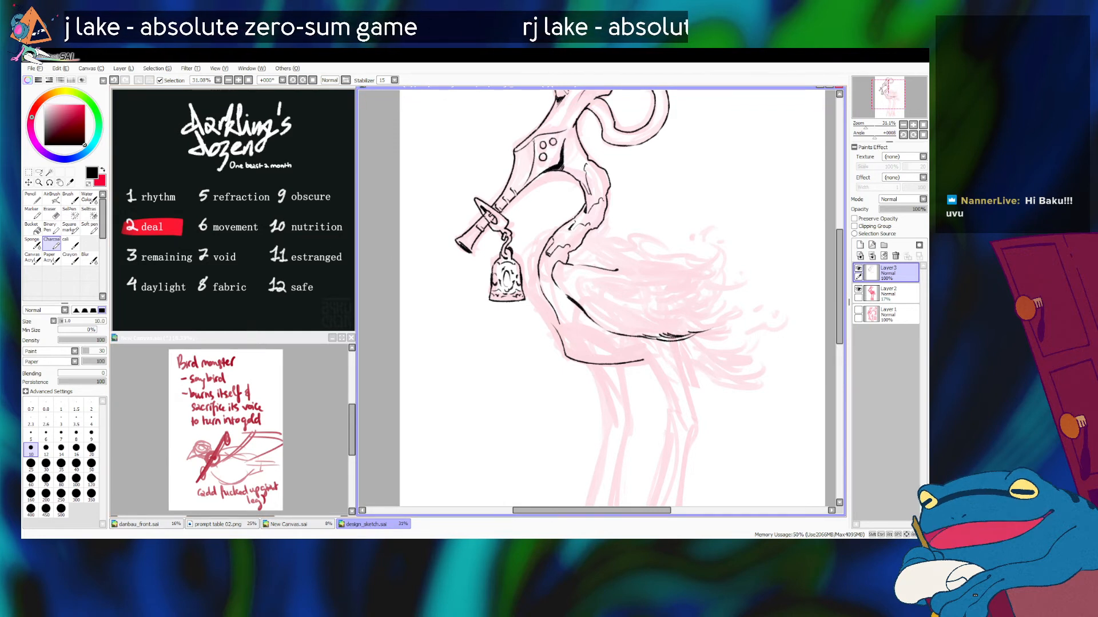
{"action": "left_click_drag", "start_coordinate": [573, 250], "coordinate": [622, 260]}
{"action": "key", "text": "ctrl+z"}
{"action": "key", "text": "alt+Tab"}
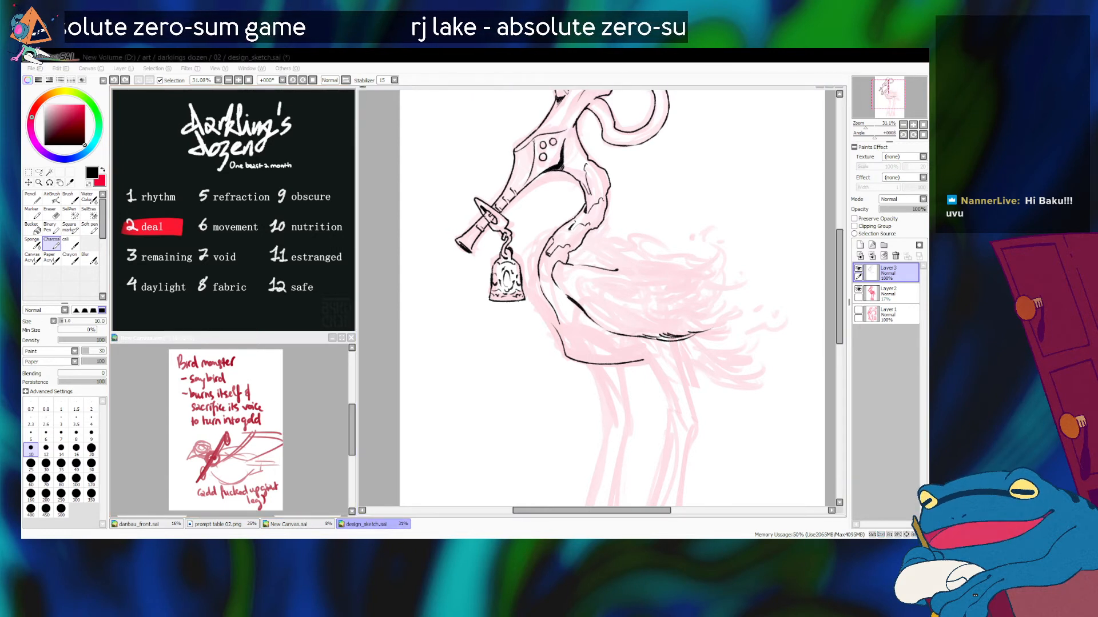
{"action": "key", "text": "alt+Tab"}
Step: Ink the upper part of the chest outline in front of the neck base
{"action": "mouse_move", "coordinate": [573, 263]}
{"action": "left_mouse_down"}
{"action": "mouse_move", "coordinate": [606, 252]}
{"action": "mouse_move", "coordinate": [531, 301]}
{"action": "left_mouse_up"}
{"action": "key", "text": "ctrl+z"}
{"action": "key", "text": "ctrl+z"}
{"action": "key", "text": "ctrl+z"}
{"action": "key", "text": "ctrl+z"}
{"action": "key", "text": "ctrl+z"}
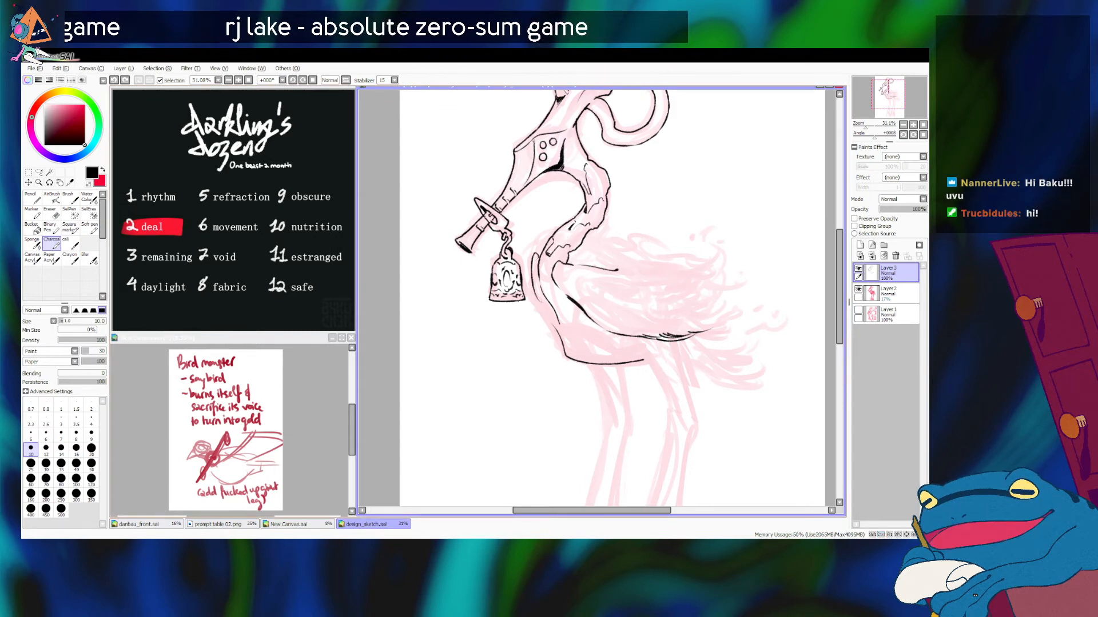
Step: Continue the front chest outline down until it meets the start of the belly line
{"action": "key", "text": "ctrl+z"}
{"action": "key", "text": "ctrl+z"}
{"action": "mouse_move", "coordinate": [543, 249]}
{"action": "left_mouse_down"}
{"action": "mouse_move", "coordinate": [527, 275]}
{"action": "mouse_move", "coordinate": [544, 307]}
{"action": "left_mouse_up"}
{"action": "key", "text": "ctrl+z"}
{"action": "key", "text": "ctrl+z"}
{"action": "left_click_drag", "start_coordinate": [530, 270], "coordinate": [559, 340]}
{"action": "key", "text": "ctrl+z"}
{"action": "key", "text": "ctrl+z"}
{"action": "key", "text": "ctrl+z"}
{"action": "key", "text": "ctrl+z"}
{"action": "left_click_drag", "start_coordinate": [539, 294], "coordinate": [561, 343]}
{"action": "key", "text": "ctrl+z"}
{"action": "left_click_drag", "start_coordinate": [541, 301], "coordinate": [562, 343]}
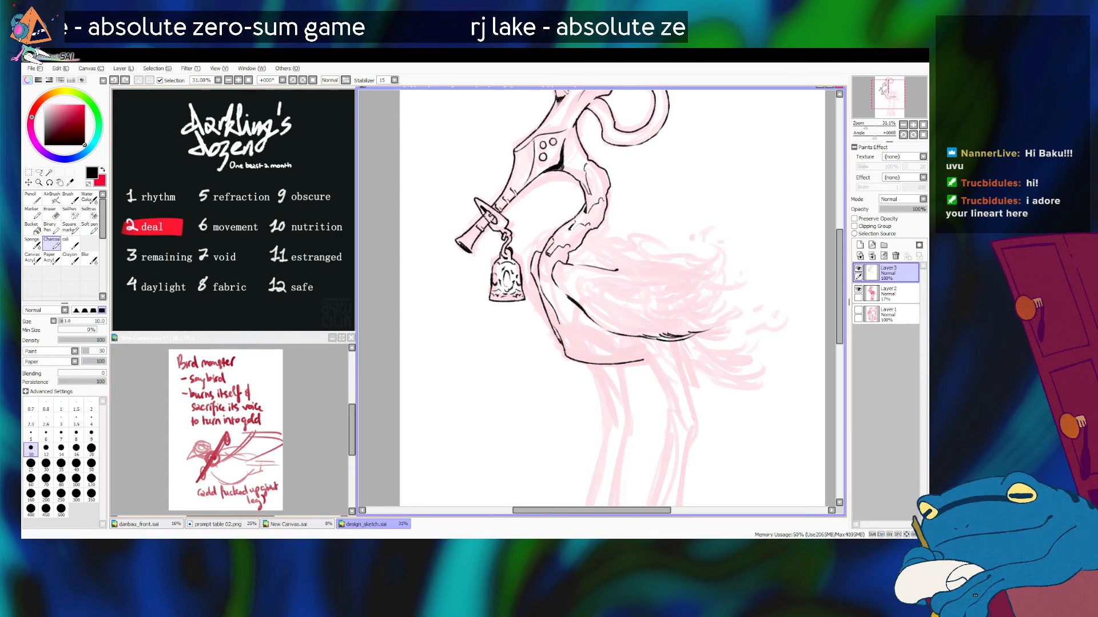
Step: Thicken the lower part of the front chest outline with short heavy strokes
{"action": "key", "text": "ctrl+z"}
{"action": "left_click_drag", "start_coordinate": [556, 335], "coordinate": [563, 347]}
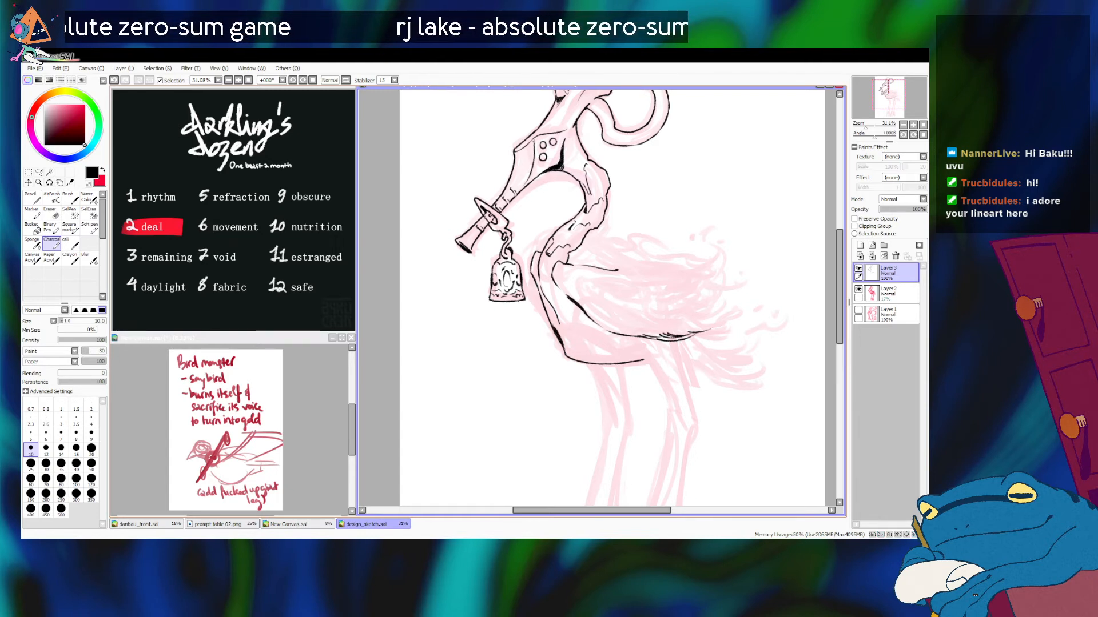
{"action": "key", "text": "ctrl+z"}
{"action": "left_click_drag", "start_coordinate": [548, 315], "coordinate": [556, 331]}
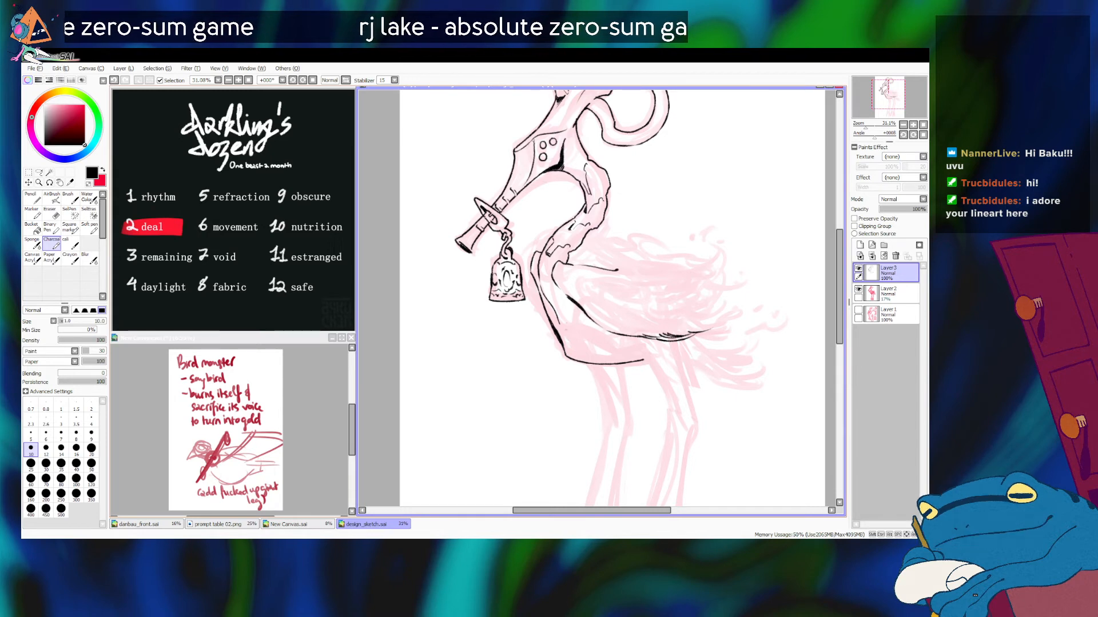
{"action": "key", "text": "ctrl+z"}
Step: Set the brush size to 8 and ink thin contour lines just inside the lower chest
{"action": "left_click_drag", "start_coordinate": [552, 285], "coordinate": [569, 356]}
{"action": "key", "text": "ctrl+z"}
{"action": "key", "text": "bracketleft"}
{"action": "key", "text": "bracketleft"}
{"action": "left_click_drag", "start_coordinate": [560, 310], "coordinate": [568, 350]}
{"action": "key", "text": "ctrl+z"}
{"action": "mouse_move", "coordinate": [559, 307]}
{"action": "left_mouse_down"}
{"action": "mouse_move", "coordinate": [569, 355]}
{"action": "mouse_move", "coordinate": [564, 345]}
{"action": "left_mouse_up"}
{"action": "key", "text": "ctrl+z"}
{"action": "key", "text": "ctrl+z"}
{"action": "key", "text": "ctrl+z"}
{"action": "key", "text": "ctrl+z"}
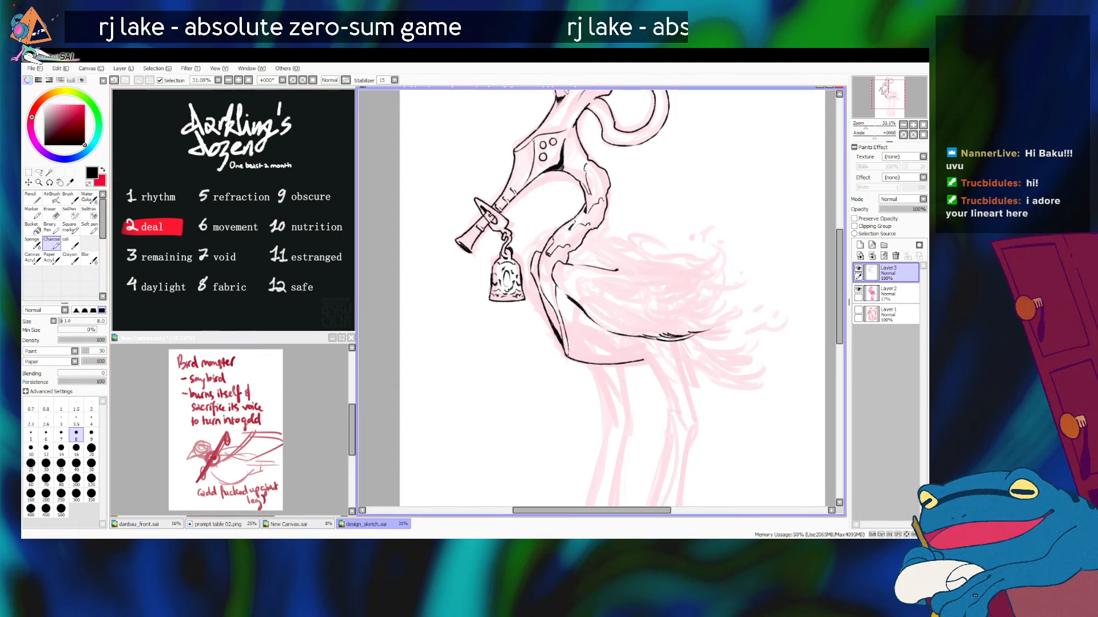
{"action": "left_click", "coordinate": [861, 125]}
{"action": "scroll", "coordinate": [598, 298], "scroll_direction": "down", "scroll_amount": 2}
{"action": "scroll", "coordinate": [598, 298], "scroll_direction": "up", "scroll_amount": 4}
{"action": "left_click_drag", "start_coordinate": [609, 298], "coordinate": [599, 297]}
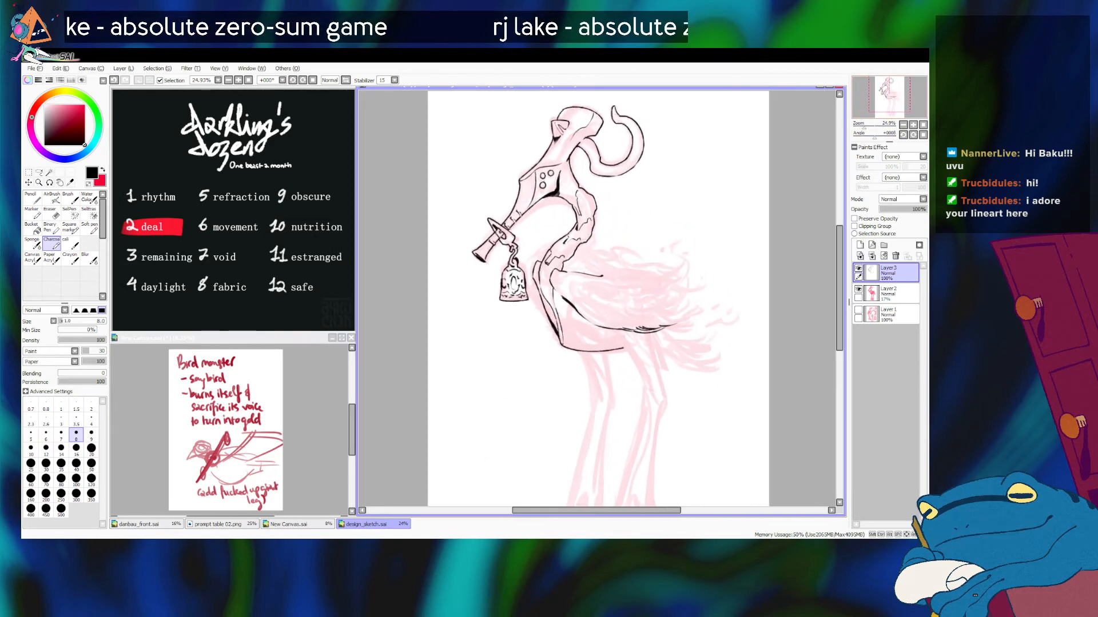
Step: Set the brush size to 9 and ink the wavy upper edge of the wing from the neck base backward
{"action": "key", "text": "bracketright"}
{"action": "key", "text": "bracketright"}
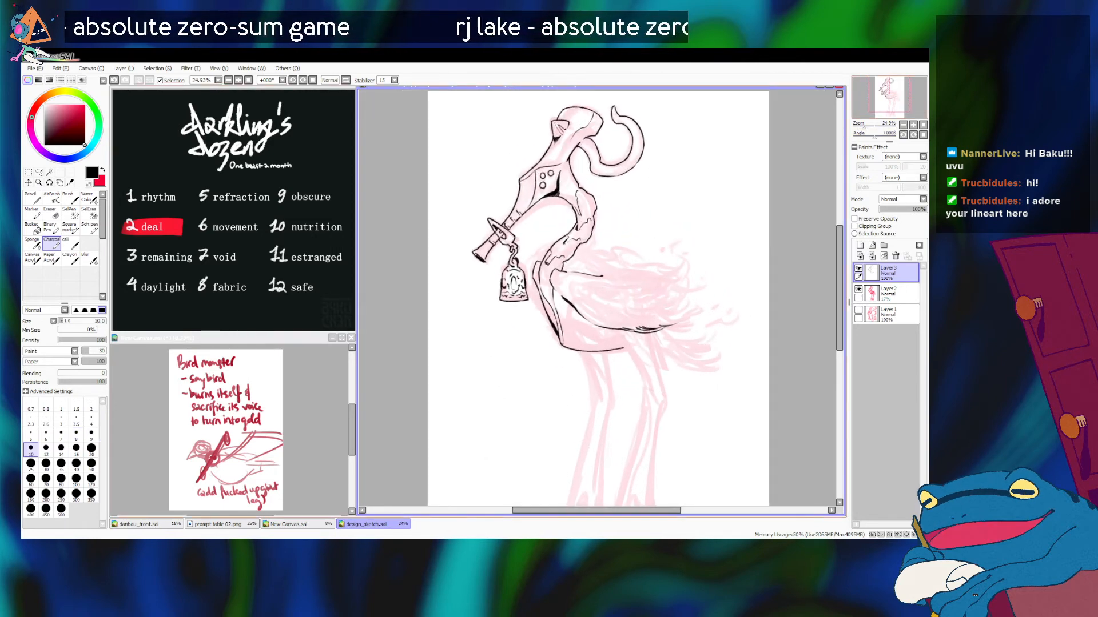
{"action": "key", "text": "bracketleft"}
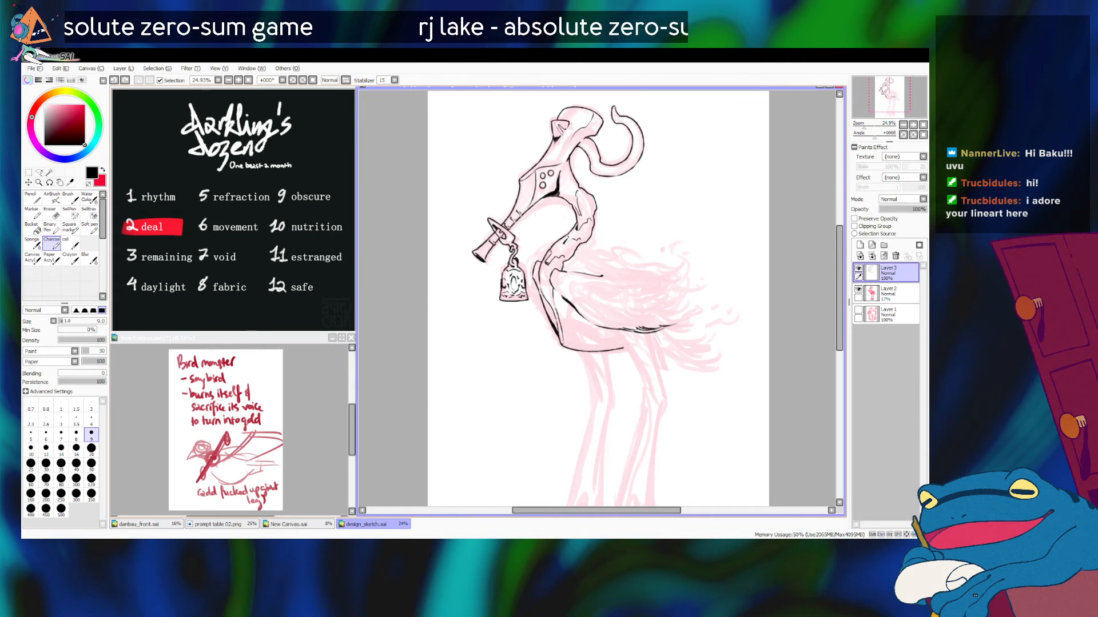
{"action": "mouse_move", "coordinate": [563, 268]}
{"action": "left_mouse_down"}
{"action": "mouse_move", "coordinate": [645, 278]}
{"action": "mouse_move", "coordinate": [617, 265]}
{"action": "mouse_move", "coordinate": [640, 268]}
{"action": "mouse_move", "coordinate": [635, 256]}
{"action": "left_mouse_up"}
{"action": "key", "text": "ctrl+z"}
{"action": "key", "text": "ctrl+z"}
{"action": "key", "text": "ctrl+z"}
{"action": "key", "text": "ctrl+z"}
{"action": "key", "text": "ctrl+z"}
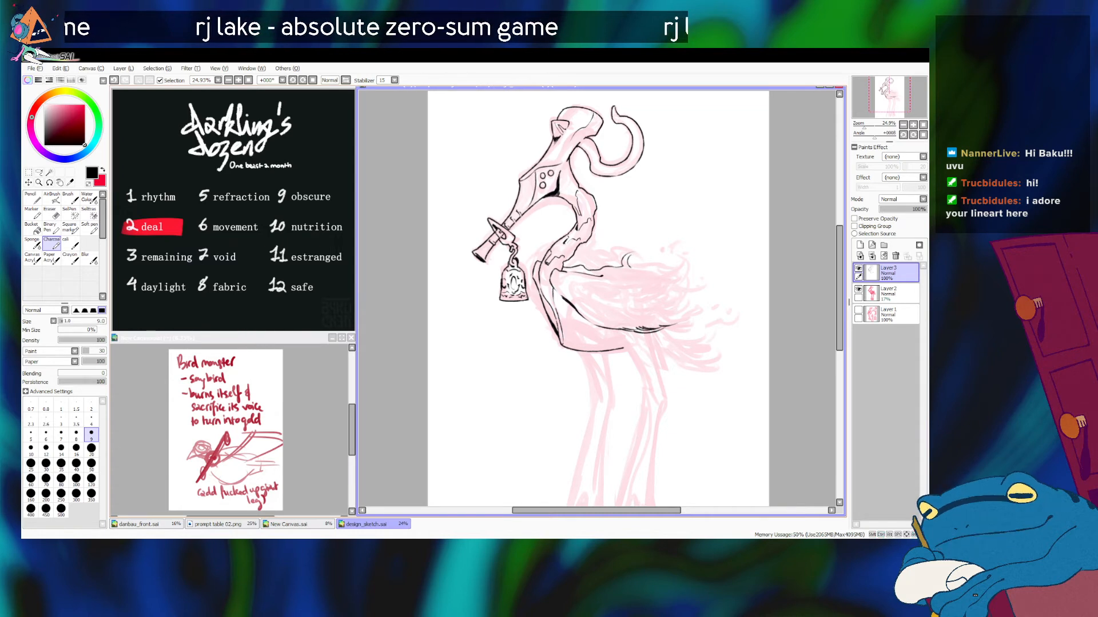
{"action": "key", "text": "ctrl+z"}
Step: Ink a small cluster of curled feather strokes beyond the rear end of the wing's upper edge
{"action": "mouse_move", "coordinate": [626, 269]}
{"action": "left_mouse_down"}
{"action": "mouse_move", "coordinate": [633, 284]}
{"action": "mouse_move", "coordinate": [628, 256]}
{"action": "mouse_move", "coordinate": [631, 266]}
{"action": "left_mouse_up"}
{"action": "key", "text": "ctrl+z"}
{"action": "key", "text": "ctrl+z"}
{"action": "key", "text": "ctrl+z"}
{"action": "key", "text": "ctrl+z"}
{"action": "key", "text": "ctrl+z"}
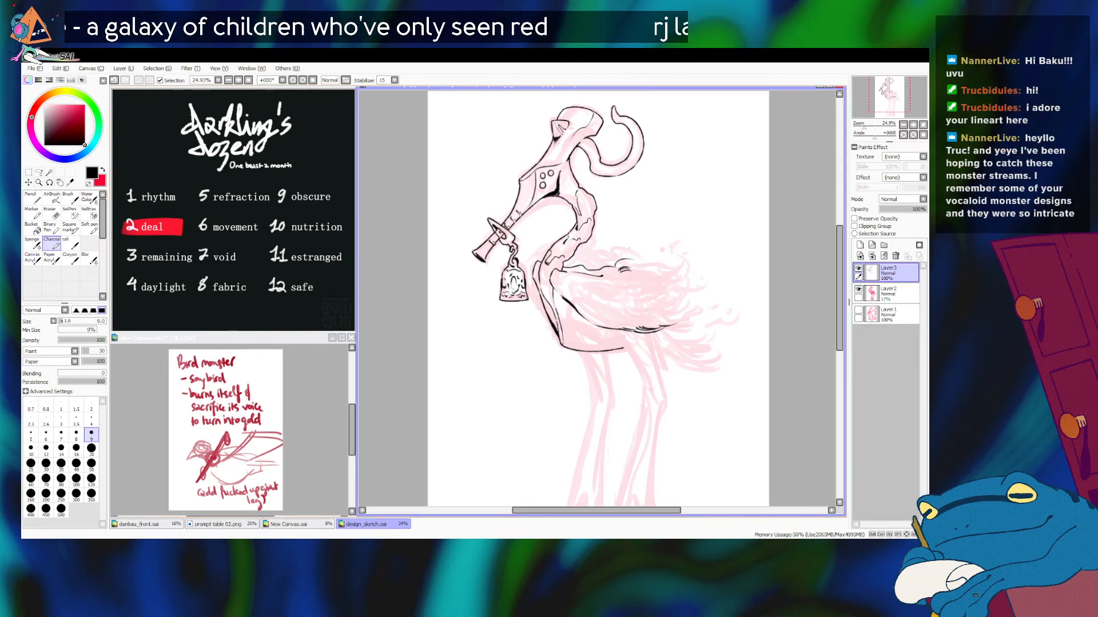
{"action": "key", "text": "ctrl+z"}
{"action": "left_click_drag", "start_coordinate": [622, 270], "coordinate": [640, 278]}
{"action": "key", "text": "ctrl+z"}
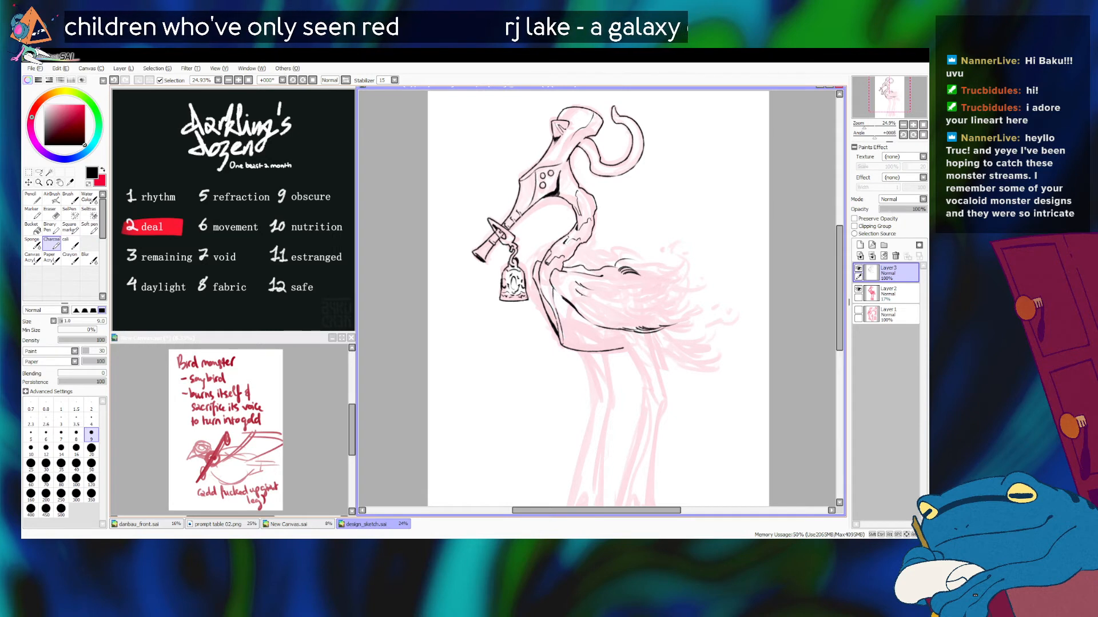
Step: Ink long thin feather lines sweeping backward through the middle and lower part of the wing
{"action": "key", "text": "ctrl+z"}
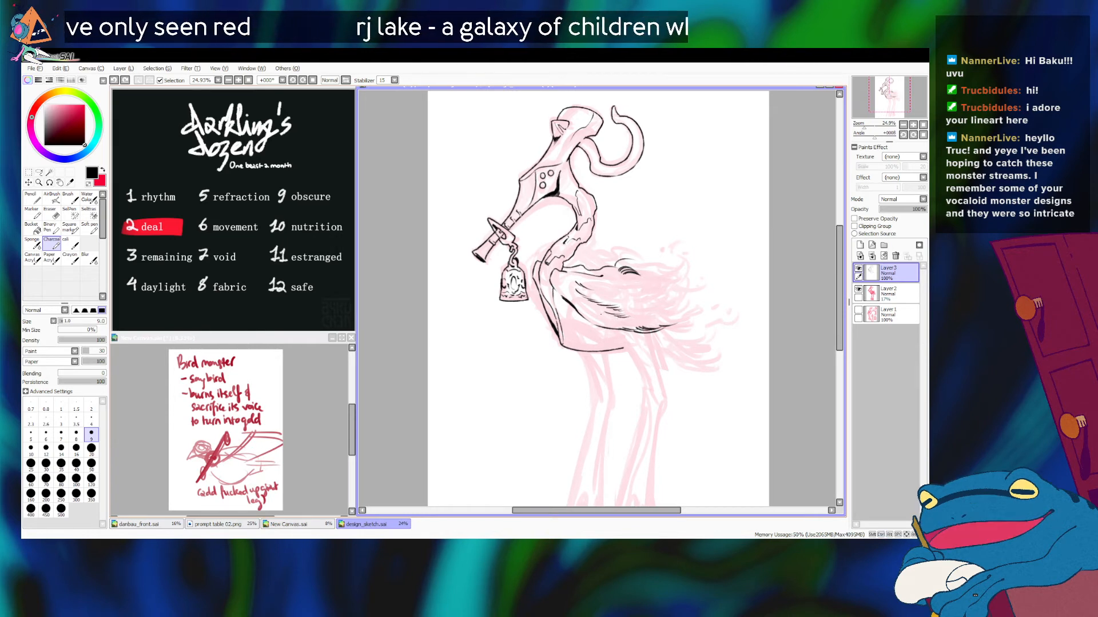
{"action": "key", "text": "ctrl+z"}
{"action": "left_click_drag", "start_coordinate": [604, 314], "coordinate": [632, 322]}
{"action": "key", "text": "ctrl+z"}
Step: Build up short dark feather strokes in overlapping clumps at the lower rear of the wing
{"action": "key", "text": "ctrl+z"}
{"action": "key", "text": "ctrl+z"}
{"action": "mouse_move", "coordinate": [603, 316]}
{"action": "left_mouse_down"}
{"action": "mouse_move", "coordinate": [656, 325]}
{"action": "mouse_move", "coordinate": [641, 310]}
{"action": "left_mouse_up"}
{"action": "key", "text": "ctrl+z"}
{"action": "key", "text": "ctrl+z"}
{"action": "key", "text": "ctrl+z"}
{"action": "key", "text": "ctrl+z"}
{"action": "key", "text": "ctrl+z"}
{"action": "key", "text": "ctrl+z"}
{"action": "key", "text": "ctrl+z"}
{"action": "key", "text": "ctrl+z"}
{"action": "key", "text": "ctrl+z"}
{"action": "key", "text": "ctrl+z"}
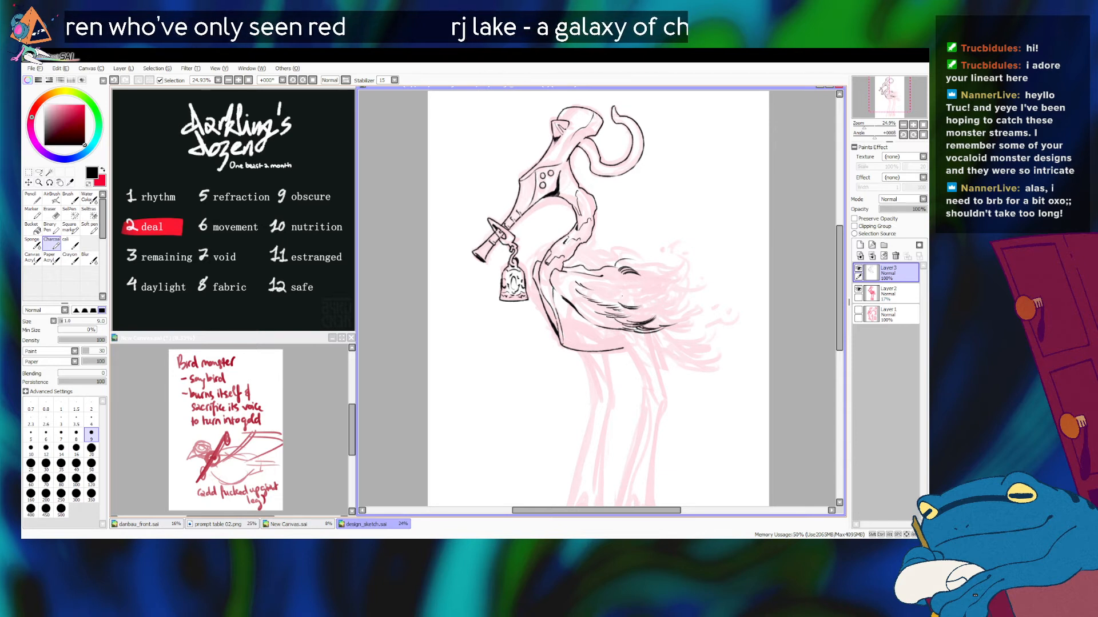
{"action": "key", "text": "ctrl+z"}
{"action": "left_click_drag", "start_coordinate": [619, 308], "coordinate": [639, 313]}
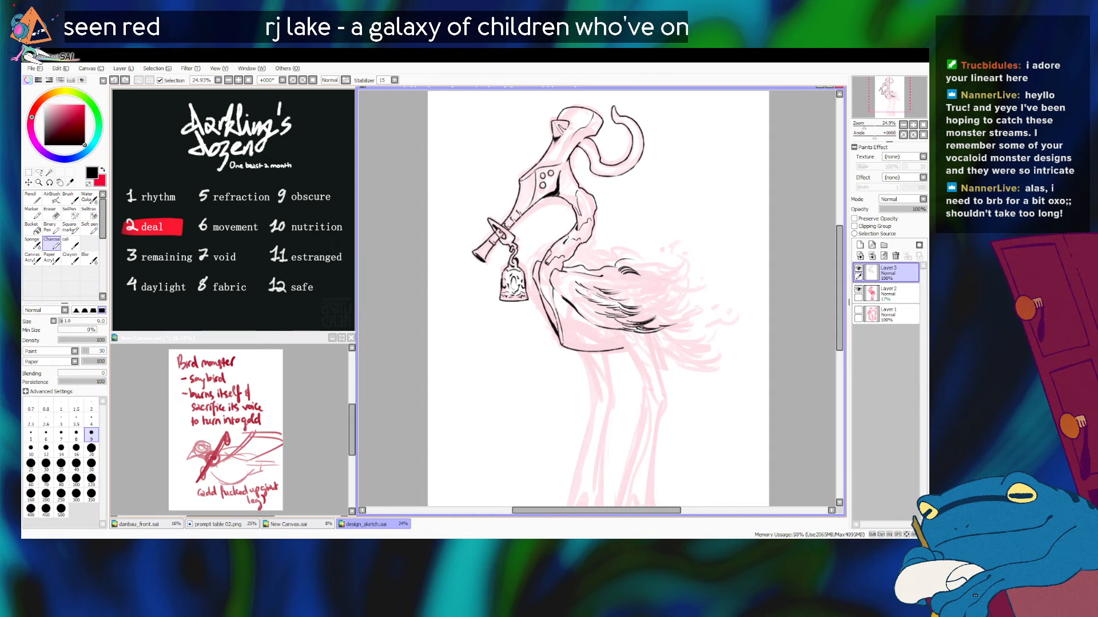
{"action": "left_click_drag", "start_coordinate": [621, 295], "coordinate": [648, 307]}
Step: Ink a curled feather swirl in the upper rear half of the wing, below the first curl cluster
{"action": "left_click_drag", "start_coordinate": [864, 127], "coordinate": [868, 127]}
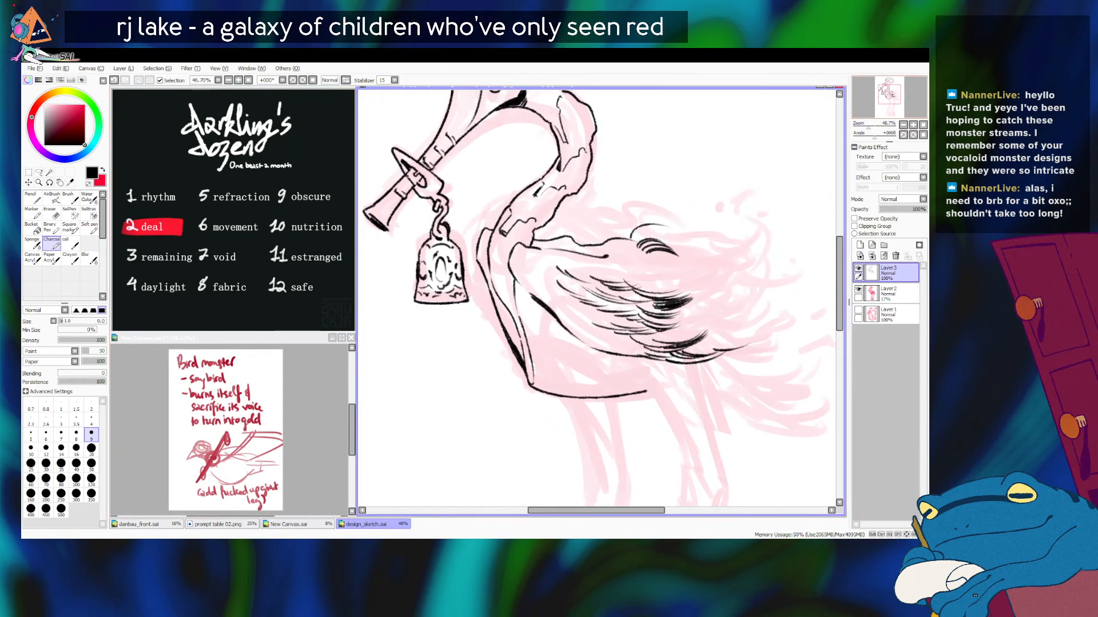
{"action": "left_click_drag", "start_coordinate": [711, 237], "coordinate": [680, 237]}
{"action": "mouse_move", "coordinate": [633, 288]}
{"action": "left_mouse_down"}
{"action": "mouse_move", "coordinate": [666, 279]}
{"action": "mouse_move", "coordinate": [655, 294]}
{"action": "mouse_move", "coordinate": [666, 274]}
{"action": "mouse_move", "coordinate": [649, 288]}
{"action": "left_mouse_up"}
{"action": "key", "text": "ctrl+z"}
{"action": "mouse_move", "coordinate": [659, 275]}
{"action": "left_mouse_down"}
{"action": "mouse_move", "coordinate": [653, 289]}
{"action": "mouse_move", "coordinate": [671, 265]}
{"action": "left_mouse_up"}
{"action": "key", "text": "ctrl+z"}
{"action": "left_click_drag", "start_coordinate": [601, 279], "coordinate": [637, 286]}
{"action": "key", "text": "ctrl+z"}
{"action": "left_click_drag", "start_coordinate": [603, 283], "coordinate": [636, 288]}
{"action": "key", "text": "ctrl+z"}
{"action": "key", "text": "ctrl+z"}
{"action": "mouse_move", "coordinate": [614, 281]}
{"action": "left_mouse_down"}
{"action": "mouse_move", "coordinate": [637, 286]}
{"action": "mouse_move", "coordinate": [651, 268]}
{"action": "left_mouse_up"}
Step: Layer dark curved feather strokes beneath the swirl, linking it to the clumps on the wing's lower edge
{"action": "left_click_drag", "start_coordinate": [652, 315], "coordinate": [679, 297]}
{"action": "left_click_drag", "start_coordinate": [662, 309], "coordinate": [678, 296]}
{"action": "mouse_move", "coordinate": [664, 305]}
{"action": "left_mouse_down"}
{"action": "mouse_move", "coordinate": [680, 295]}
{"action": "mouse_move", "coordinate": [667, 301]}
{"action": "mouse_move", "coordinate": [685, 322]}
{"action": "mouse_move", "coordinate": [652, 335]}
{"action": "mouse_move", "coordinate": [680, 324]}
{"action": "mouse_move", "coordinate": [643, 325]}
{"action": "mouse_move", "coordinate": [662, 331]}
{"action": "mouse_move", "coordinate": [689, 314]}
{"action": "left_mouse_up"}
{"action": "key", "text": "ctrl+z"}
{"action": "key", "text": "ctrl+z"}
{"action": "key", "text": "ctrl+z"}
{"action": "key", "text": "ctrl+z"}
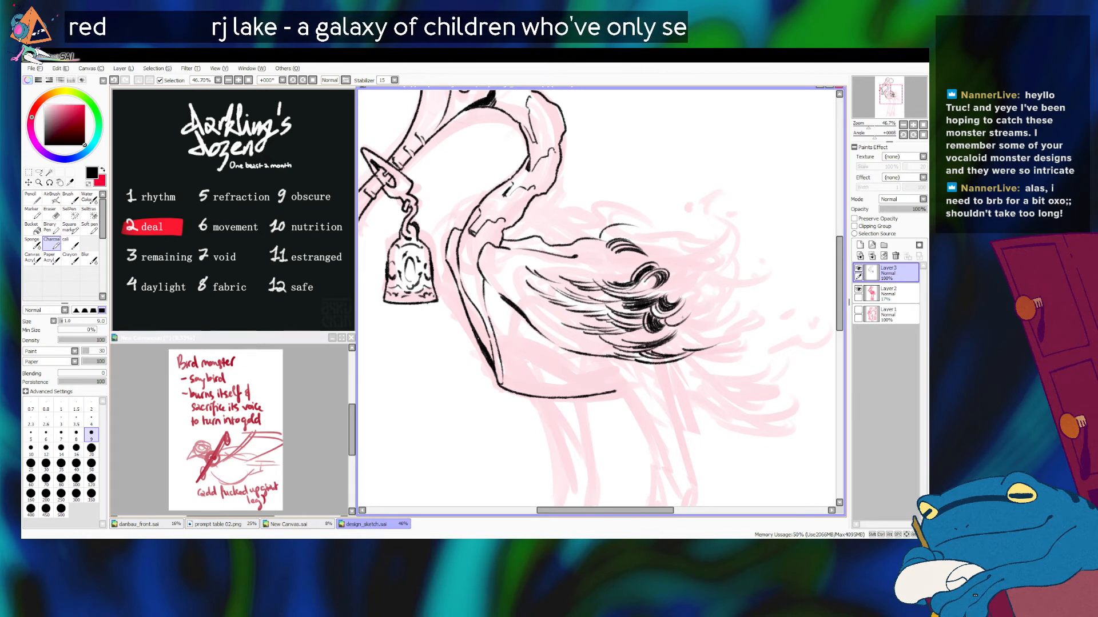
{"action": "key", "text": "ctrl+z"}
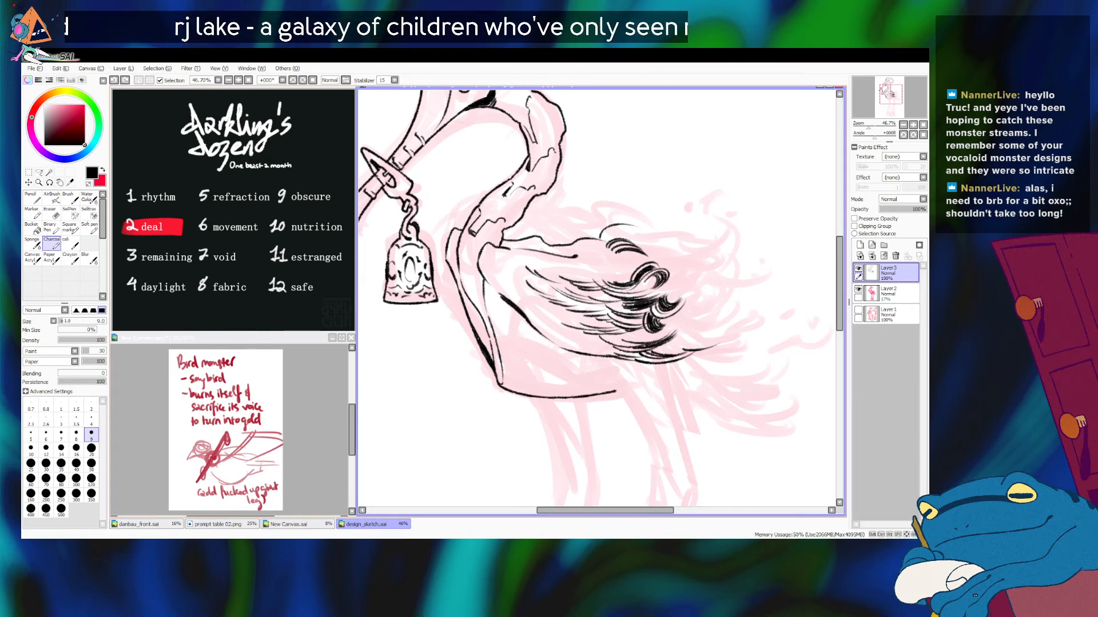
Step: Ink one long feather line curving up and outward from the wing's lower rear tip
{"action": "mouse_move", "coordinate": [664, 323]}
{"action": "left_mouse_down"}
{"action": "mouse_move", "coordinate": [692, 303]}
{"action": "mouse_move", "coordinate": [680, 320]}
{"action": "mouse_move", "coordinate": [722, 265]}
{"action": "left_mouse_up"}
{"action": "key", "text": "ctrl+z"}
{"action": "key", "text": "ctrl+z"}
{"action": "mouse_move", "coordinate": [688, 317]}
{"action": "left_mouse_down"}
{"action": "mouse_move", "coordinate": [721, 266]}
{"action": "mouse_move", "coordinate": [726, 252]}
{"action": "mouse_move", "coordinate": [701, 311]}
{"action": "mouse_move", "coordinate": [725, 224]}
{"action": "left_mouse_up"}
{"action": "key", "text": "ctrl+z"}
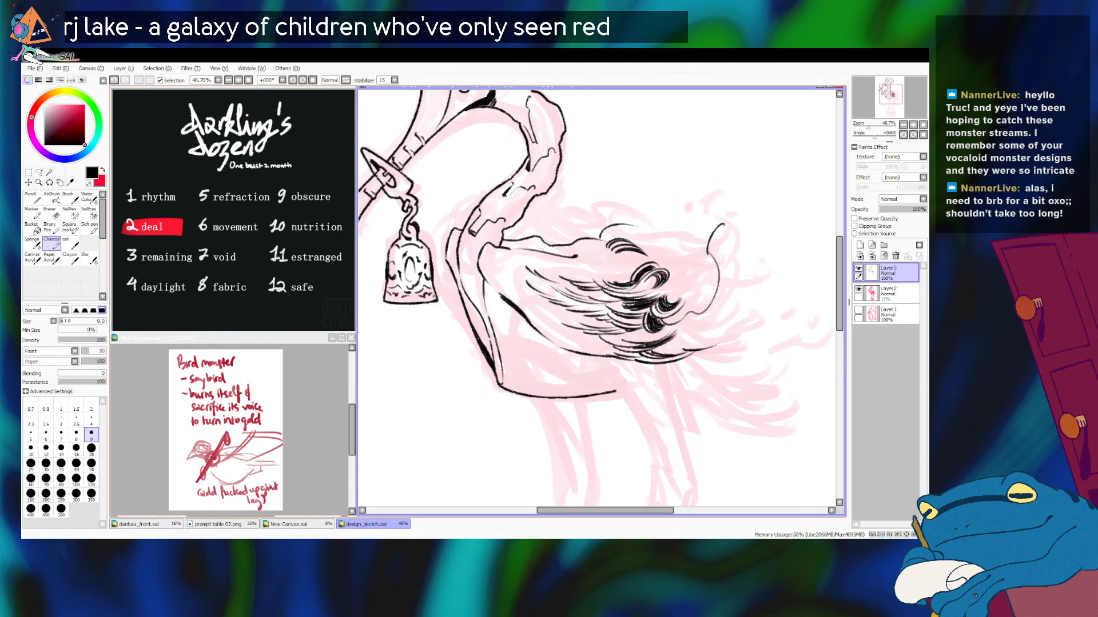
{"action": "key", "text": "ctrl+z"}
{"action": "left_click_drag", "start_coordinate": [695, 310], "coordinate": [744, 280]}
{"action": "key", "text": "ctrl+z"}
{"action": "mouse_move", "coordinate": [690, 317]}
{"action": "left_mouse_down"}
{"action": "mouse_move", "coordinate": [721, 305]}
{"action": "mouse_move", "coordinate": [746, 265]}
{"action": "left_mouse_up"}
{"action": "key", "text": "ctrl+z"}
{"action": "mouse_move", "coordinate": [690, 319]}
{"action": "left_mouse_down"}
{"action": "mouse_move", "coordinate": [731, 304]}
{"action": "mouse_move", "coordinate": [756, 274]}
{"action": "mouse_move", "coordinate": [701, 326]}
{"action": "mouse_move", "coordinate": [756, 277]}
{"action": "left_mouse_up"}
{"action": "key", "text": "ctrl+z"}
{"action": "key", "text": "ctrl+z"}
{"action": "left_click_drag", "start_coordinate": [686, 335], "coordinate": [747, 297]}
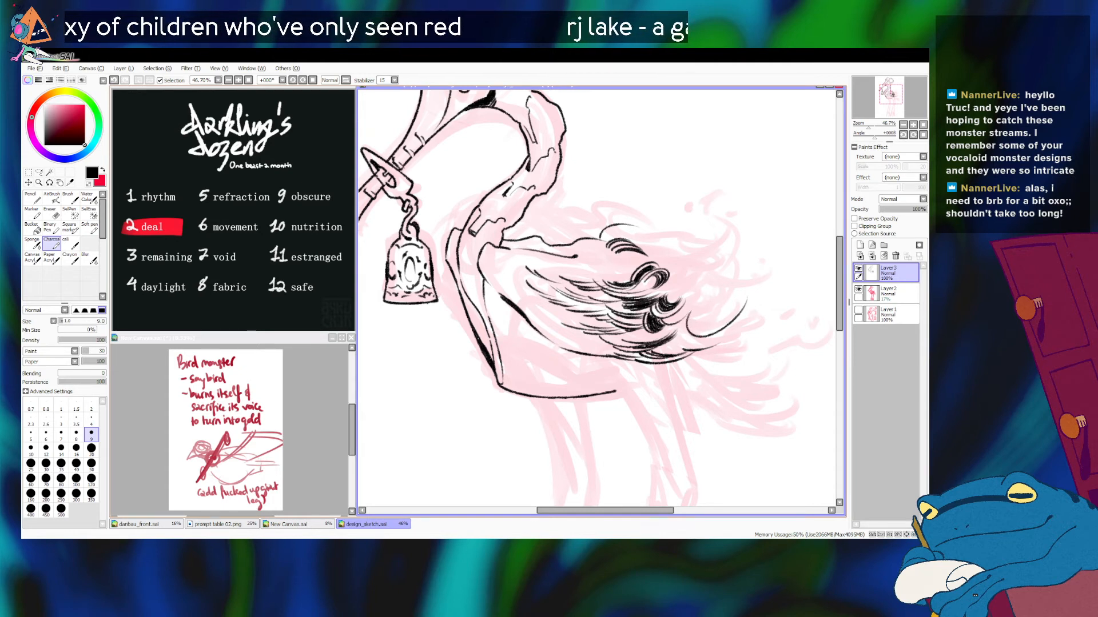
Step: Thicken the lower rear wing tip with short upward-curving feather strokes around the dark clumps
{"action": "left_click_drag", "start_coordinate": [650, 337], "coordinate": [692, 321]}
{"action": "key", "text": "ctrl+z"}
{"action": "key", "text": "ctrl+z"}
{"action": "key", "text": "ctrl+z"}
{"action": "key", "text": "ctrl+z"}
{"action": "mouse_move", "coordinate": [633, 339]}
{"action": "left_mouse_down"}
{"action": "mouse_move", "coordinate": [686, 326]}
{"action": "mouse_move", "coordinate": [687, 312]}
{"action": "left_mouse_up"}
{"action": "key", "text": "ctrl+z"}
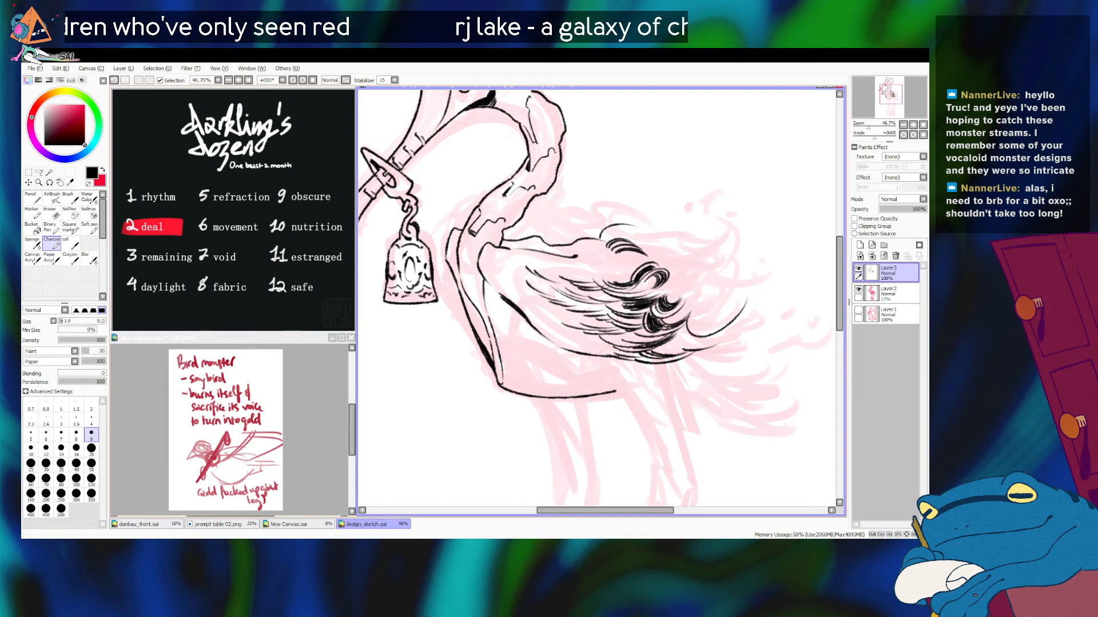
{"action": "mouse_move", "coordinate": [670, 349]}
{"action": "left_mouse_down"}
{"action": "mouse_move", "coordinate": [709, 337]}
{"action": "mouse_move", "coordinate": [699, 339]}
{"action": "left_mouse_up"}
{"action": "key", "text": "ctrl+z"}
{"action": "left_click_drag", "start_coordinate": [675, 342], "coordinate": [694, 333]}
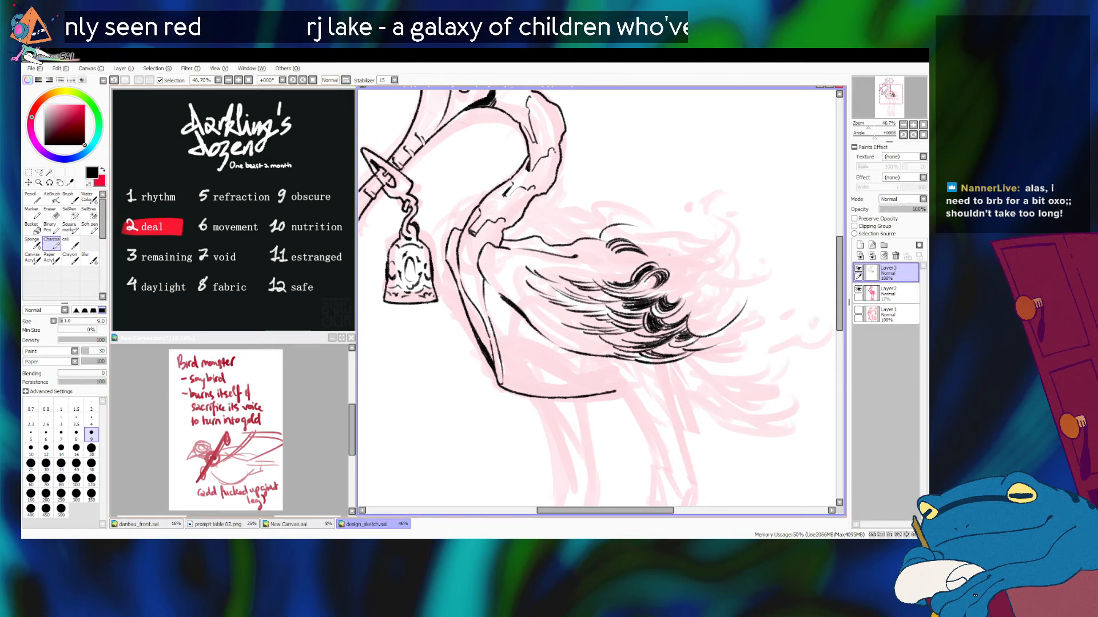
Step: Ink thin feather lines that sweep from the middle of the wing over the top of the swirl
{"action": "left_click_drag", "start_coordinate": [603, 278], "coordinate": [668, 243]}
{"action": "key", "text": "ctrl+z"}
{"action": "mouse_move", "coordinate": [575, 272]}
{"action": "left_mouse_down"}
{"action": "mouse_move", "coordinate": [690, 248]}
{"action": "mouse_move", "coordinate": [663, 267]}
{"action": "mouse_move", "coordinate": [689, 248]}
{"action": "left_mouse_up"}
{"action": "key", "text": "ctrl+z"}
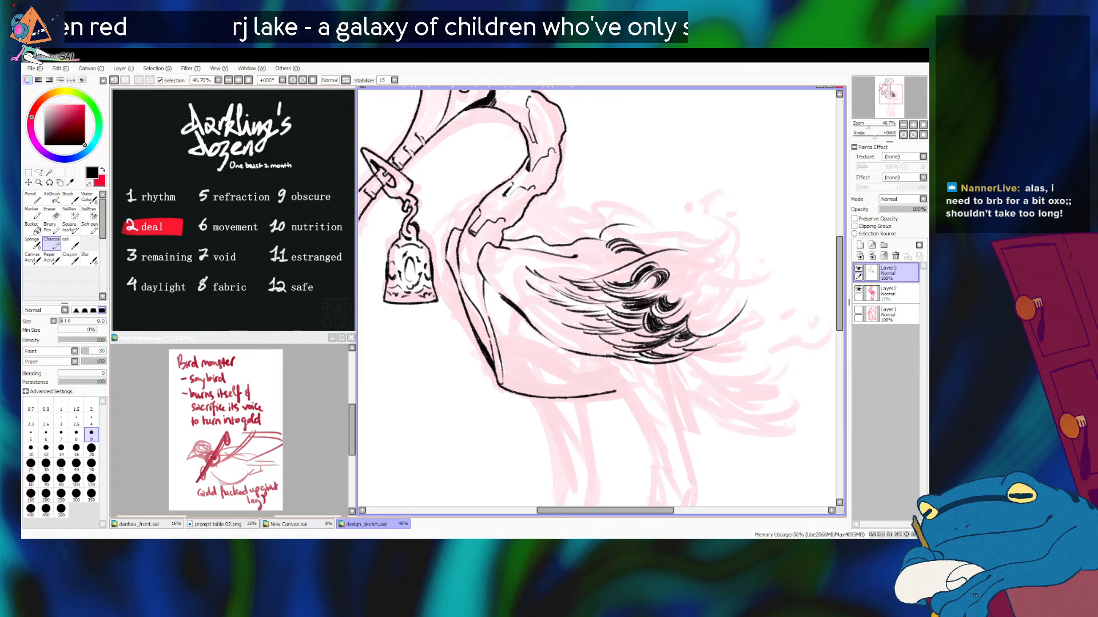
Step: Ink long flowing feather strands from above the swirl toward the rear, ending in a raised curl
{"action": "mouse_move", "coordinate": [624, 261]}
{"action": "left_mouse_down"}
{"action": "mouse_move", "coordinate": [714, 235]}
{"action": "mouse_move", "coordinate": [700, 227]}
{"action": "mouse_move", "coordinate": [730, 221]}
{"action": "left_mouse_up"}
{"action": "key", "text": "ctrl+z"}
{"action": "key", "text": "ctrl+z"}
{"action": "left_click_drag", "start_coordinate": [611, 263], "coordinate": [736, 233]}
{"action": "mouse_move", "coordinate": [666, 245]}
{"action": "left_mouse_down"}
{"action": "mouse_move", "coordinate": [699, 231]}
{"action": "mouse_move", "coordinate": [732, 241]}
{"action": "left_mouse_up"}
{"action": "key", "text": "ctrl+z"}
{"action": "left_click_drag", "start_coordinate": [663, 247], "coordinate": [728, 250]}
{"action": "key", "text": "ctrl+z"}
Step: Ink dense dark curved strokes down the wing's rear edge, joining the raised curl to the lower tip
{"action": "key", "text": "ctrl+z"}
{"action": "left_click_drag", "start_coordinate": [729, 238], "coordinate": [731, 251]}
{"action": "mouse_move", "coordinate": [730, 239]}
{"action": "left_mouse_down"}
{"action": "mouse_move", "coordinate": [732, 248]}
{"action": "mouse_move", "coordinate": [736, 215]}
{"action": "mouse_move", "coordinate": [755, 195]}
{"action": "mouse_move", "coordinate": [736, 213]}
{"action": "mouse_move", "coordinate": [761, 227]}
{"action": "mouse_move", "coordinate": [742, 247]}
{"action": "left_mouse_up"}
{"action": "key", "text": "ctrl+z"}
{"action": "key", "text": "ctrl+z"}
{"action": "key", "text": "ctrl+z"}
{"action": "key", "text": "ctrl+z"}
{"action": "key", "text": "ctrl+z"}
{"action": "mouse_move", "coordinate": [746, 209]}
{"action": "left_mouse_down"}
{"action": "mouse_move", "coordinate": [756, 243]}
{"action": "mouse_move", "coordinate": [736, 280]}
{"action": "mouse_move", "coordinate": [696, 316]}
{"action": "left_mouse_up"}
{"action": "key", "text": "ctrl+z"}
{"action": "left_click_drag", "start_coordinate": [732, 282], "coordinate": [696, 329]}
{"action": "key", "text": "ctrl+z"}
{"action": "left_click_drag", "start_coordinate": [735, 278], "coordinate": [697, 320]}
{"action": "left_click_drag", "start_coordinate": [733, 283], "coordinate": [697, 315]}
{"action": "mouse_move", "coordinate": [727, 289]}
{"action": "left_mouse_down"}
{"action": "mouse_move", "coordinate": [698, 315]}
{"action": "mouse_move", "coordinate": [726, 310]}
{"action": "mouse_move", "coordinate": [696, 329]}
{"action": "mouse_move", "coordinate": [719, 319]}
{"action": "mouse_move", "coordinate": [710, 328]}
{"action": "left_mouse_up"}
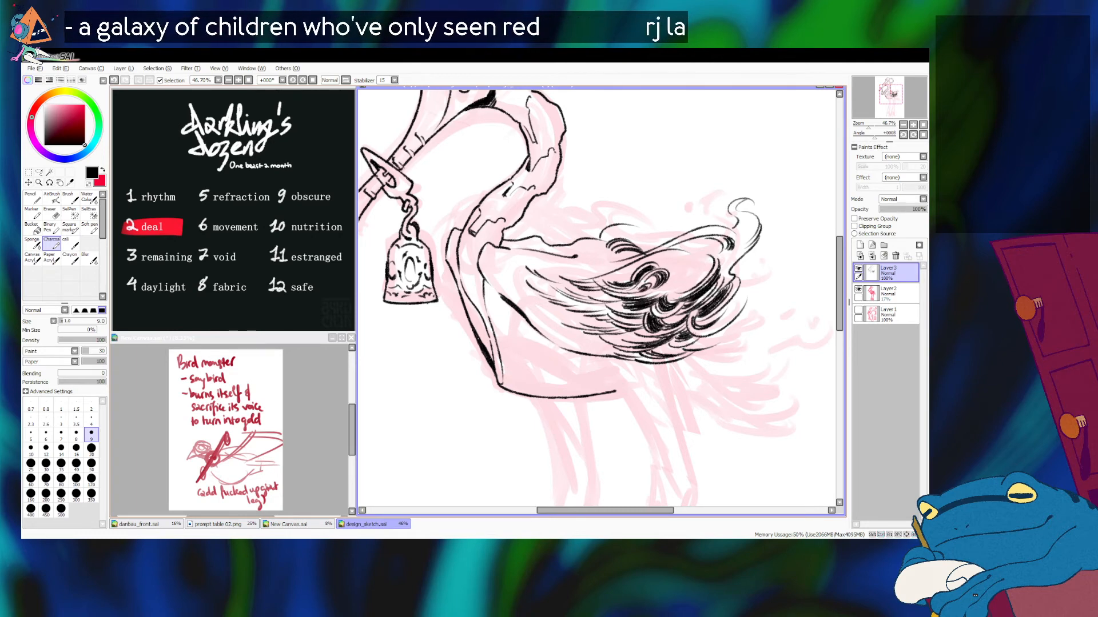
Step: Fill the gaps around the central swirl with extra curved feather strokes
{"action": "left_click_drag", "start_coordinate": [863, 124], "coordinate": [868, 124]}
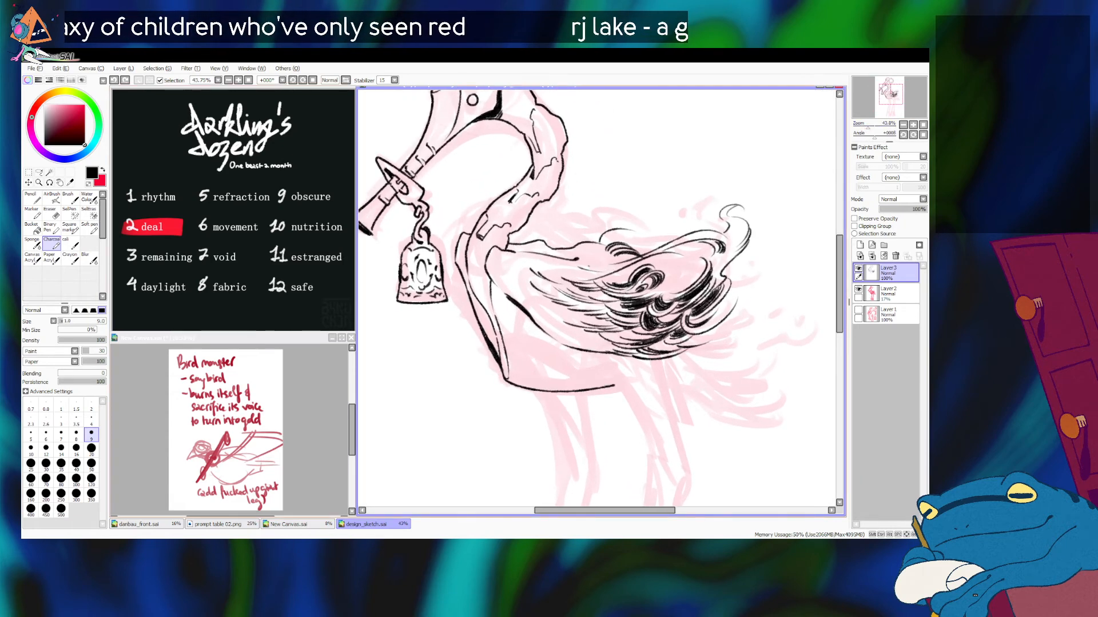
{"action": "mouse_move", "coordinate": [606, 277]}
{"action": "left_mouse_down"}
{"action": "mouse_move", "coordinate": [693, 267]}
{"action": "mouse_move", "coordinate": [688, 285]}
{"action": "mouse_move", "coordinate": [674, 263]}
{"action": "mouse_move", "coordinate": [680, 280]}
{"action": "left_mouse_up"}
{"action": "key", "text": "ctrl+z"}
{"action": "key", "text": "ctrl+z"}
{"action": "key", "text": "ctrl+z"}
{"action": "key", "text": "ctrl+z"}
{"action": "key", "text": "ctrl+z"}
{"action": "left_click_drag", "start_coordinate": [667, 295], "coordinate": [681, 285]}
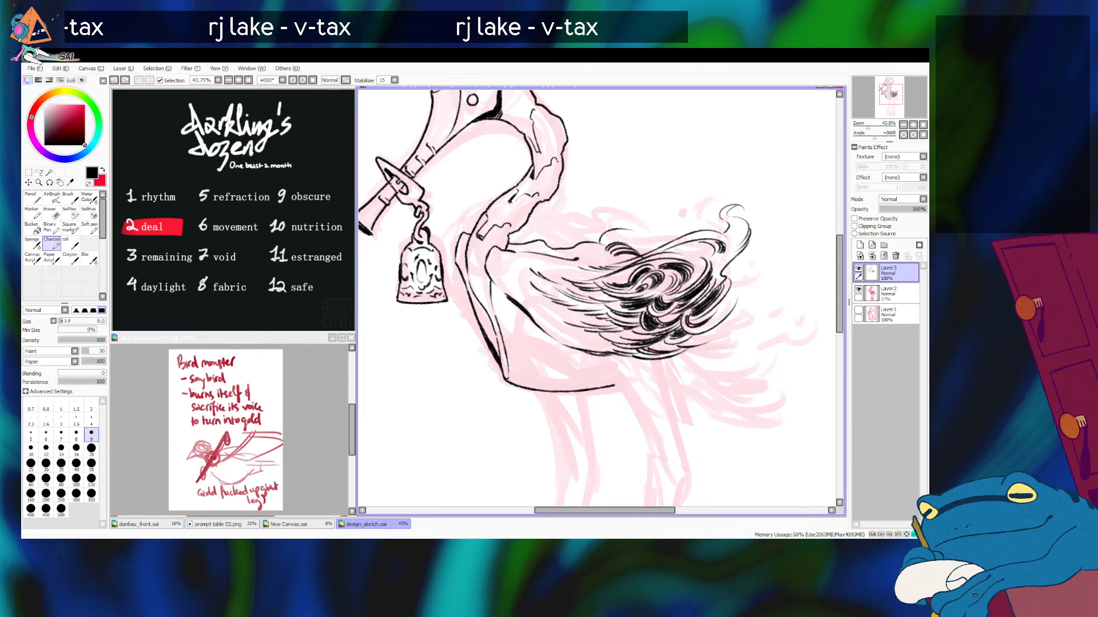
{"action": "key", "text": "ctrl+z"}
{"action": "key", "text": "ctrl+z"}
Step: Hatch the lower front part of the wing with short feather strokes along its bottom edge
{"action": "left_click_drag", "start_coordinate": [555, 324], "coordinate": [572, 333]}
{"action": "key", "text": "ctrl+z"}
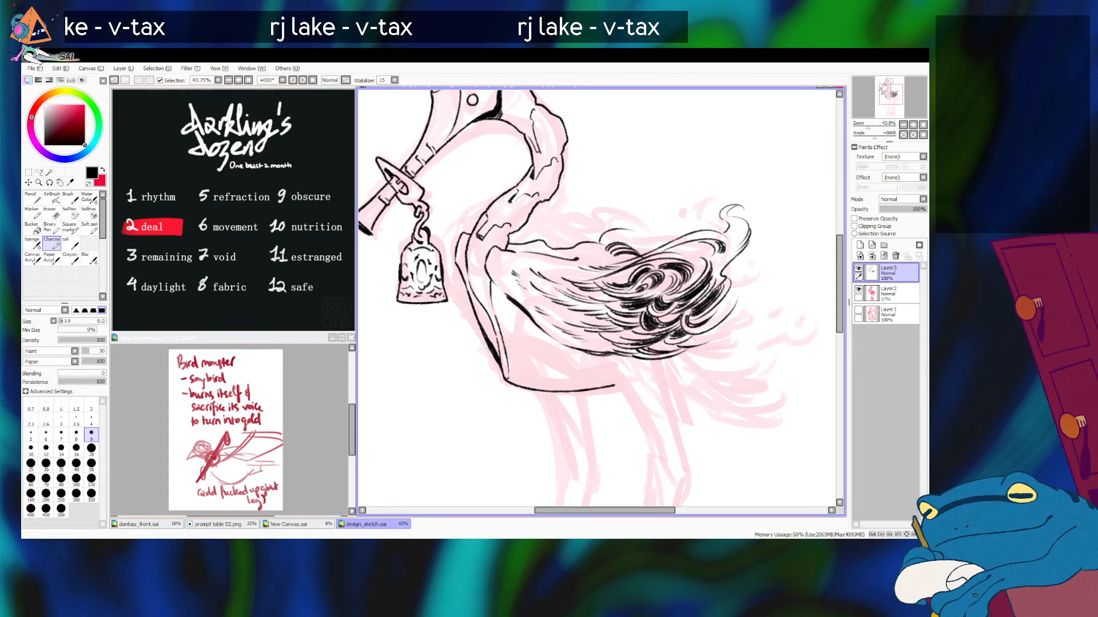
{"action": "left_click_drag", "start_coordinate": [532, 292], "coordinate": [545, 305]}
{"action": "left_click_drag", "start_coordinate": [533, 300], "coordinate": [564, 309]}
{"action": "mouse_move", "coordinate": [547, 307]}
{"action": "left_mouse_down"}
{"action": "mouse_move", "coordinate": [569, 316]}
{"action": "mouse_move", "coordinate": [553, 321]}
{"action": "left_mouse_up"}
{"action": "left_click_drag", "start_coordinate": [539, 317], "coordinate": [580, 341]}
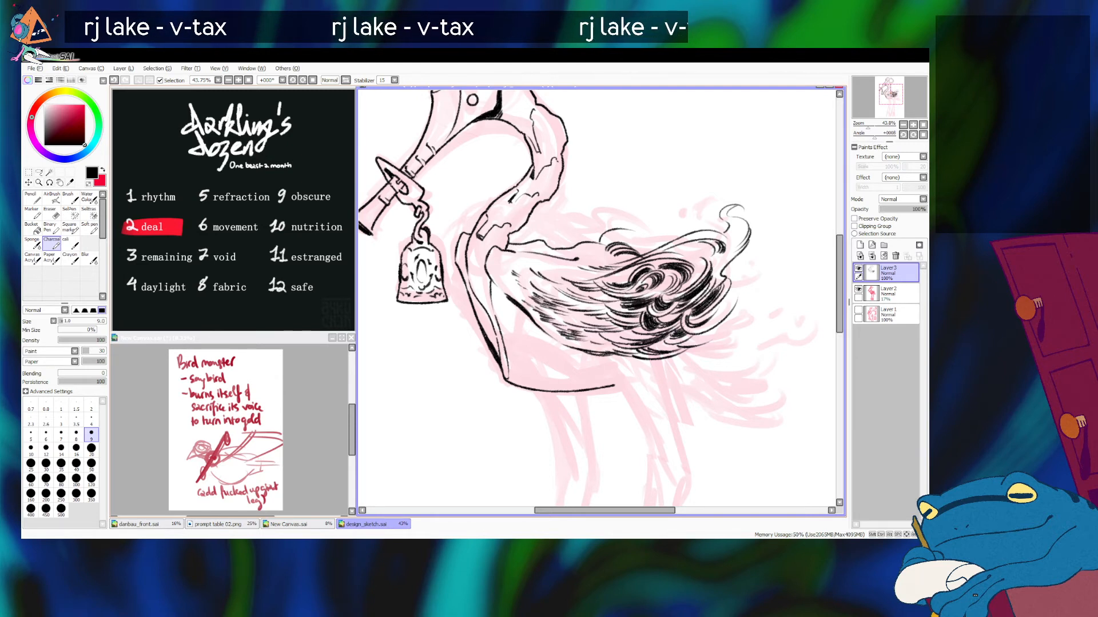
Step: Fill the upper middle of the wing with short feather strokes pointing toward the rear
{"action": "mouse_move", "coordinate": [545, 282]}
{"action": "left_mouse_down"}
{"action": "mouse_move", "coordinate": [560, 289]}
{"action": "mouse_move", "coordinate": [562, 275]}
{"action": "left_mouse_up"}
{"action": "left_click_drag", "start_coordinate": [548, 265], "coordinate": [573, 274]}
{"action": "mouse_move", "coordinate": [562, 267]}
{"action": "left_mouse_down"}
{"action": "mouse_move", "coordinate": [578, 271]}
{"action": "mouse_move", "coordinate": [534, 272]}
{"action": "mouse_move", "coordinate": [545, 280]}
{"action": "left_mouse_up"}
{"action": "key", "text": "ctrl+z"}
Step: Ink fine feather strokes at the wing's front end, close to the neck base
{"action": "key", "text": "ctrl+z"}
{"action": "key", "text": "ctrl+z"}
{"action": "key", "text": "ctrl+z"}
{"action": "key", "text": "ctrl+z"}
{"action": "key", "text": "ctrl+z"}
{"action": "mouse_move", "coordinate": [529, 276]}
{"action": "left_mouse_down"}
{"action": "mouse_move", "coordinate": [545, 283]}
{"action": "mouse_move", "coordinate": [548, 265]}
{"action": "left_mouse_up"}
{"action": "key", "text": "ctrl+z"}
{"action": "key", "text": "ctrl+z"}
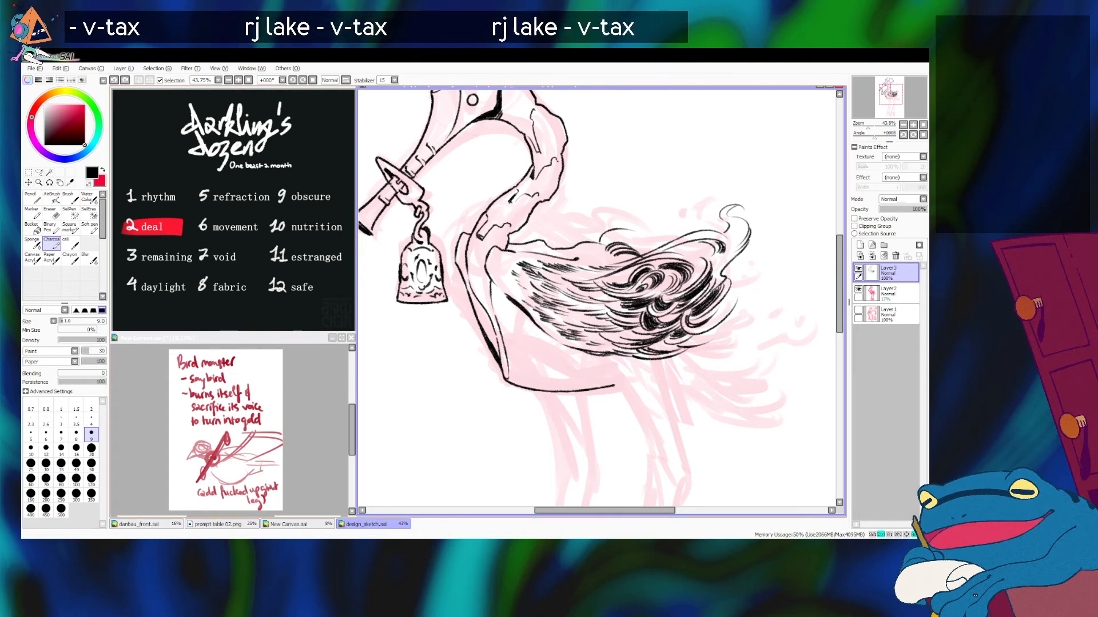
{"action": "left_click_drag", "start_coordinate": [506, 266], "coordinate": [516, 274]}
{"action": "key", "text": "ctrl+z"}
{"action": "key", "text": "ctrl+z"}
{"action": "key", "text": "ctrl+z"}
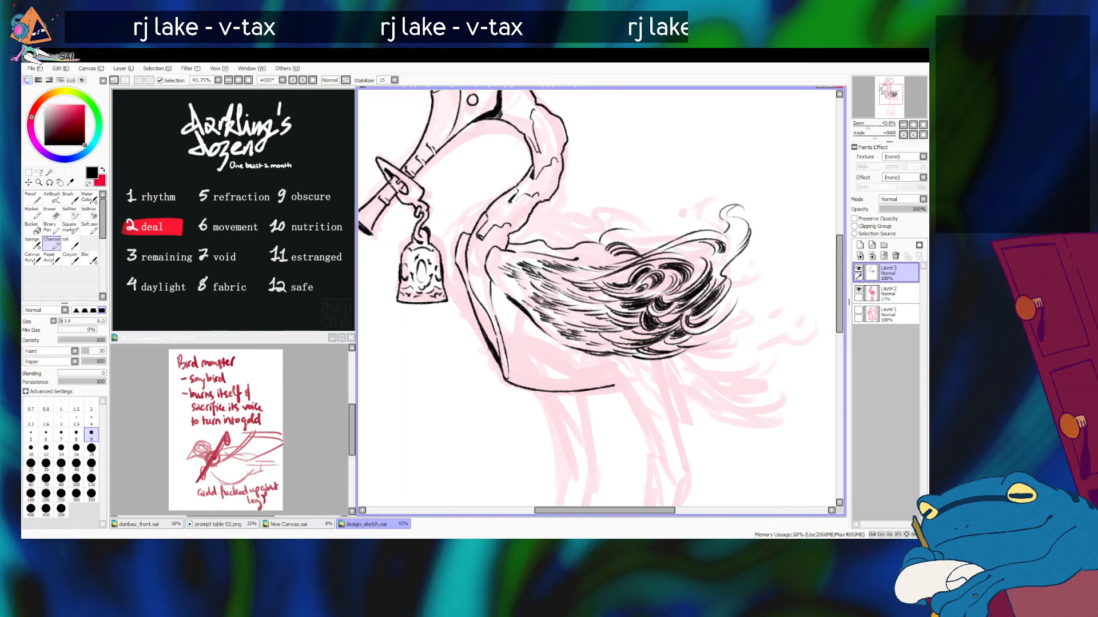
Step: Ink short feather strokes along the wing's top edge and thin curved wisps above its rear curls
{"action": "mouse_move", "coordinate": [582, 251]}
{"action": "left_mouse_down"}
{"action": "mouse_move", "coordinate": [608, 260]}
{"action": "mouse_move", "coordinate": [607, 250]}
{"action": "left_mouse_up"}
{"action": "key", "text": "ctrl+z"}
{"action": "mouse_move", "coordinate": [591, 248]}
{"action": "left_mouse_down"}
{"action": "mouse_move", "coordinate": [607, 254]}
{"action": "mouse_move", "coordinate": [578, 258]}
{"action": "left_mouse_up"}
{"action": "key", "text": "ctrl+z"}
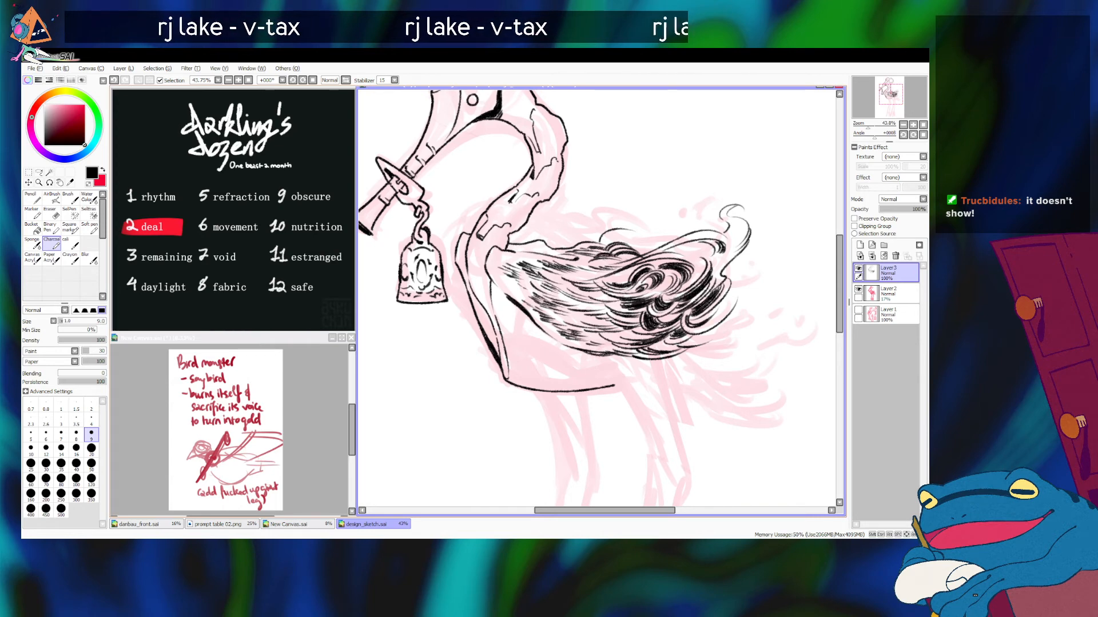
{"action": "left_click_drag", "start_coordinate": [633, 247], "coordinate": [677, 232]}
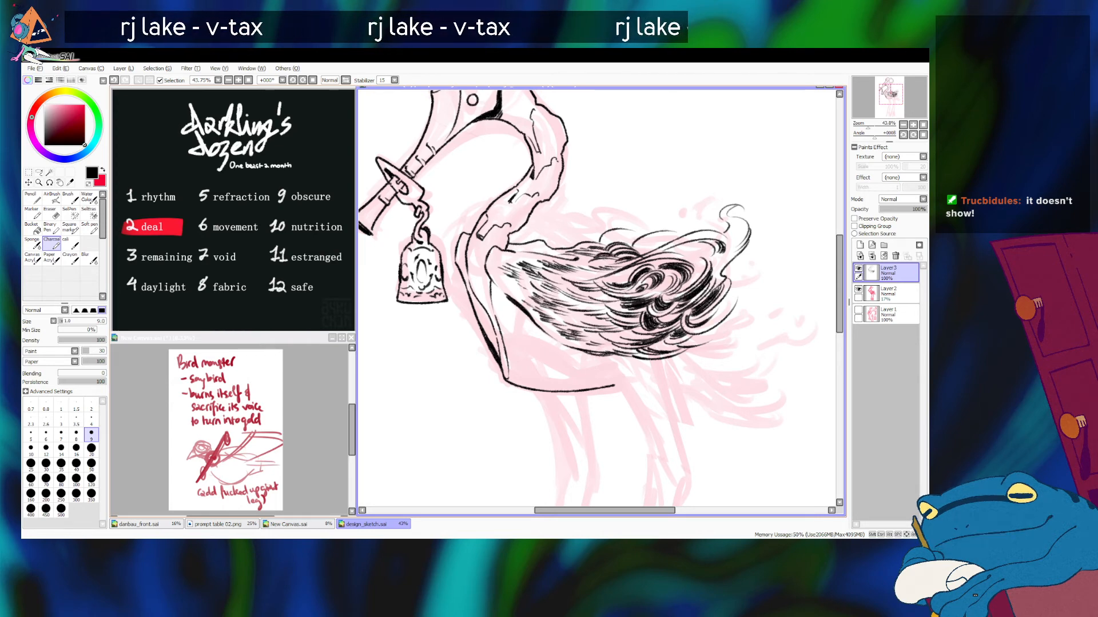
{"action": "left_click_drag", "start_coordinate": [868, 124], "coordinate": [868, 124]}
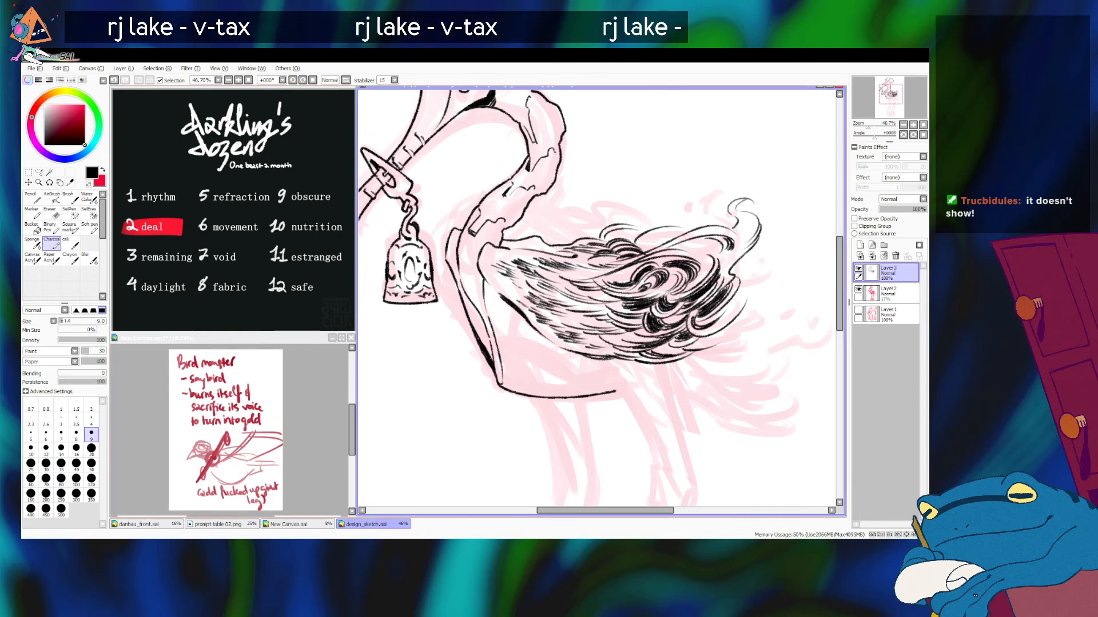
Step: Ink short, dark feather strokes along the upper edge of the wing, just in front of its rear curls
{"action": "left_click_drag", "start_coordinate": [608, 239], "coordinate": [630, 235]}
{"action": "key", "text": "ctrl+z"}
{"action": "key", "text": "ctrl+z"}
{"action": "left_click_drag", "start_coordinate": [612, 240], "coordinate": [633, 230]}
{"action": "key", "text": "ctrl+z"}
{"action": "left_click_drag", "start_coordinate": [609, 234], "coordinate": [641, 230]}
Step: Ink a large rounded feather curl rising above the wing's top edge, with short curved strokes at its base
{"action": "key", "text": "ctrl+z"}
{"action": "key", "text": "ctrl+z"}
{"action": "mouse_move", "coordinate": [624, 235]}
{"action": "left_mouse_down"}
{"action": "mouse_move", "coordinate": [668, 197]}
{"action": "mouse_move", "coordinate": [638, 213]}
{"action": "mouse_move", "coordinate": [677, 216]}
{"action": "mouse_move", "coordinate": [691, 201]}
{"action": "mouse_move", "coordinate": [675, 207]}
{"action": "mouse_move", "coordinate": [696, 219]}
{"action": "mouse_move", "coordinate": [661, 226]}
{"action": "mouse_move", "coordinate": [674, 224]}
{"action": "left_mouse_up"}
{"action": "key", "text": "ctrl+z"}
{"action": "key", "text": "ctrl+z"}
{"action": "key", "text": "ctrl+z"}
{"action": "key", "text": "ctrl+z"}
{"action": "key", "text": "ctrl+z"}
{"action": "key", "text": "ctrl+z"}
{"action": "mouse_move", "coordinate": [652, 227]}
{"action": "left_mouse_down"}
{"action": "mouse_move", "coordinate": [677, 224]}
{"action": "mouse_move", "coordinate": [654, 221]}
{"action": "left_mouse_up"}
{"action": "key", "text": "ctrl+z"}
{"action": "key", "text": "ctrl+z"}
{"action": "key", "text": "ctrl+z"}
{"action": "key", "text": "ctrl+z"}
{"action": "left_click_drag", "start_coordinate": [643, 224], "coordinate": [654, 218]}
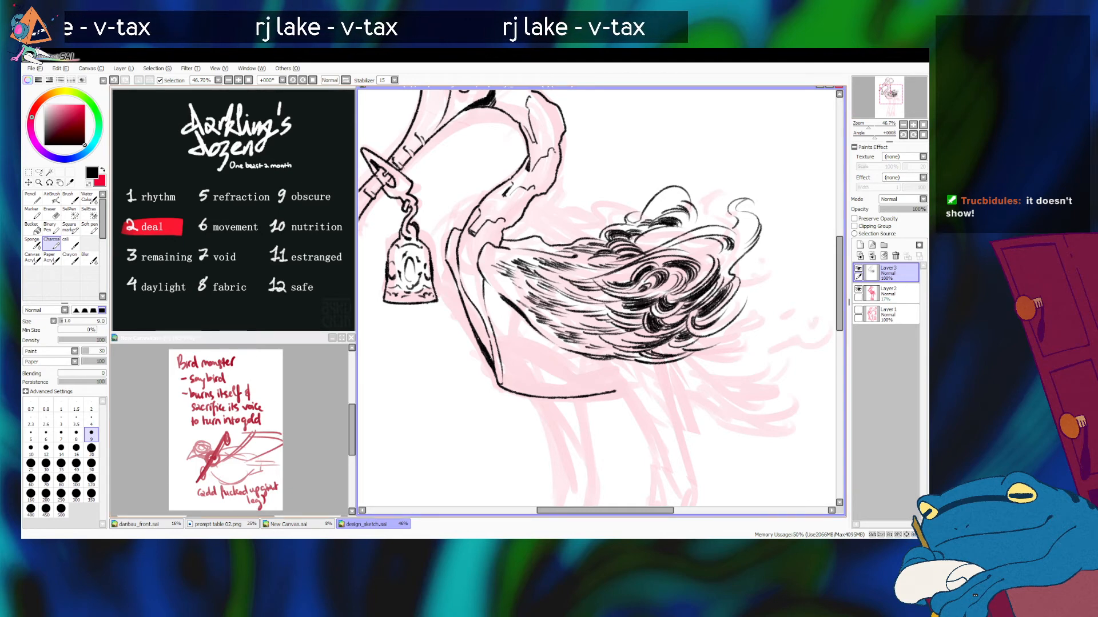
Step: Ink small loose wisps and flecks floating above the wing's upper rear curls
{"action": "left_click_drag", "start_coordinate": [868, 125], "coordinate": [866, 125]}
{"action": "left_click_drag", "start_coordinate": [596, 298], "coordinate": [589, 298]}
{"action": "left_click_drag", "start_coordinate": [625, 255], "coordinate": [682, 238]}
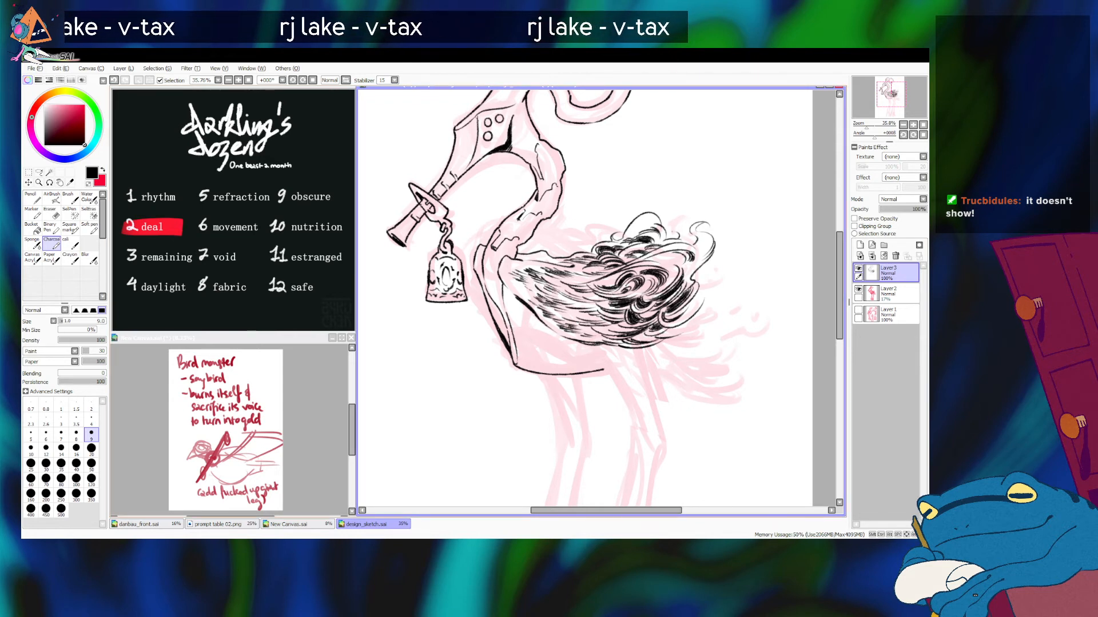
{"action": "key", "text": "ctrl+z"}
{"action": "left_click_drag", "start_coordinate": [667, 241], "coordinate": [708, 215]}
{"action": "key", "text": "ctrl+z"}
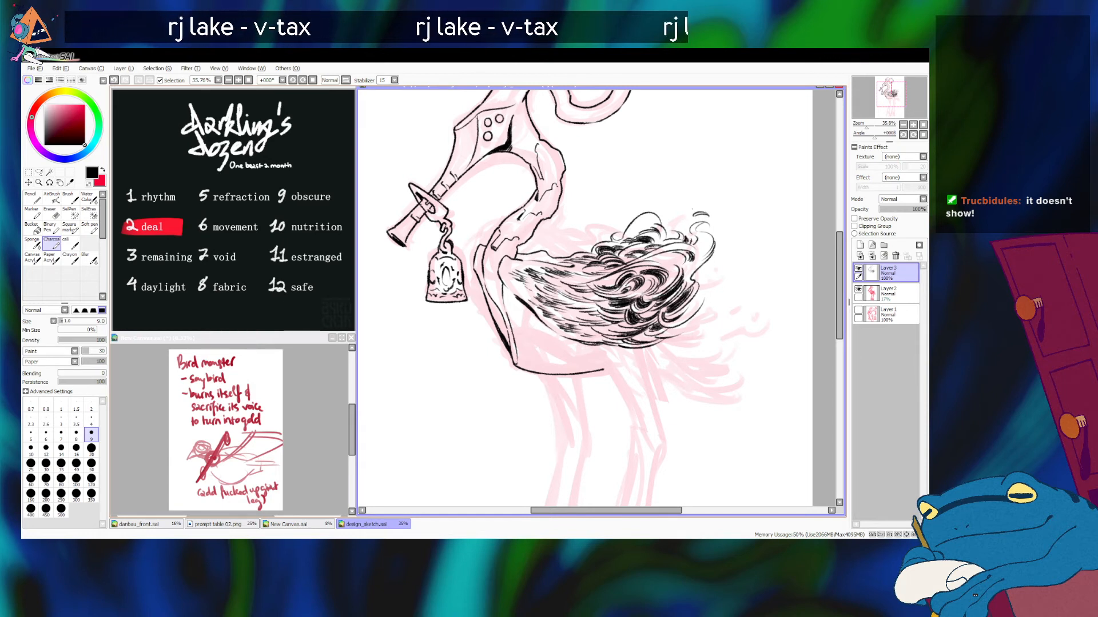
{"action": "left_click", "coordinate": [669, 211]}
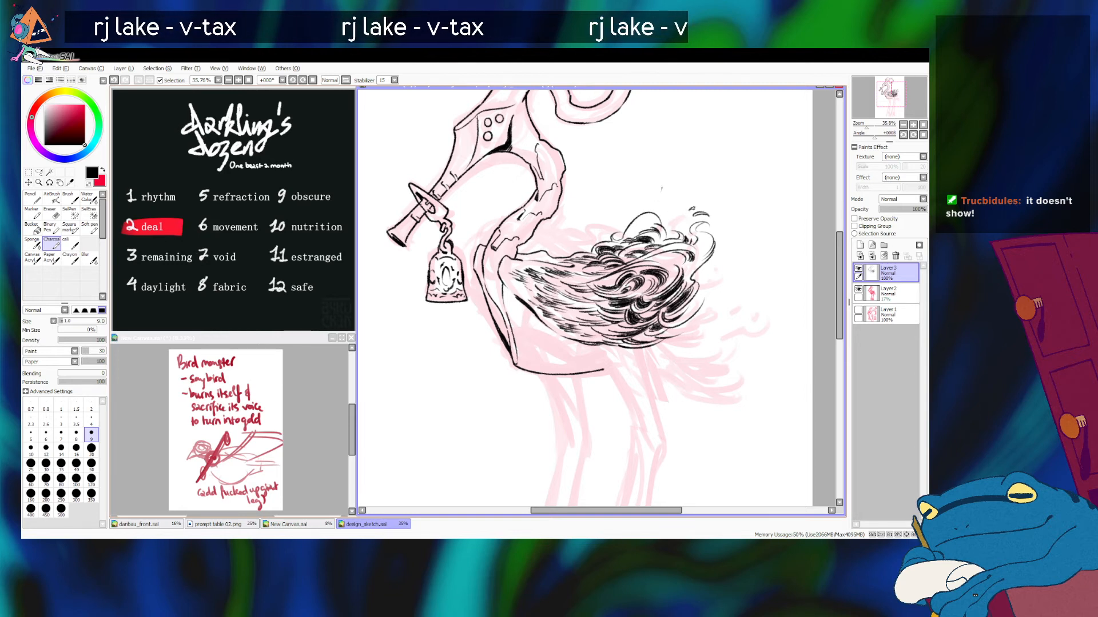
{"action": "left_click_drag", "start_coordinate": [660, 191], "coordinate": [659, 200]}
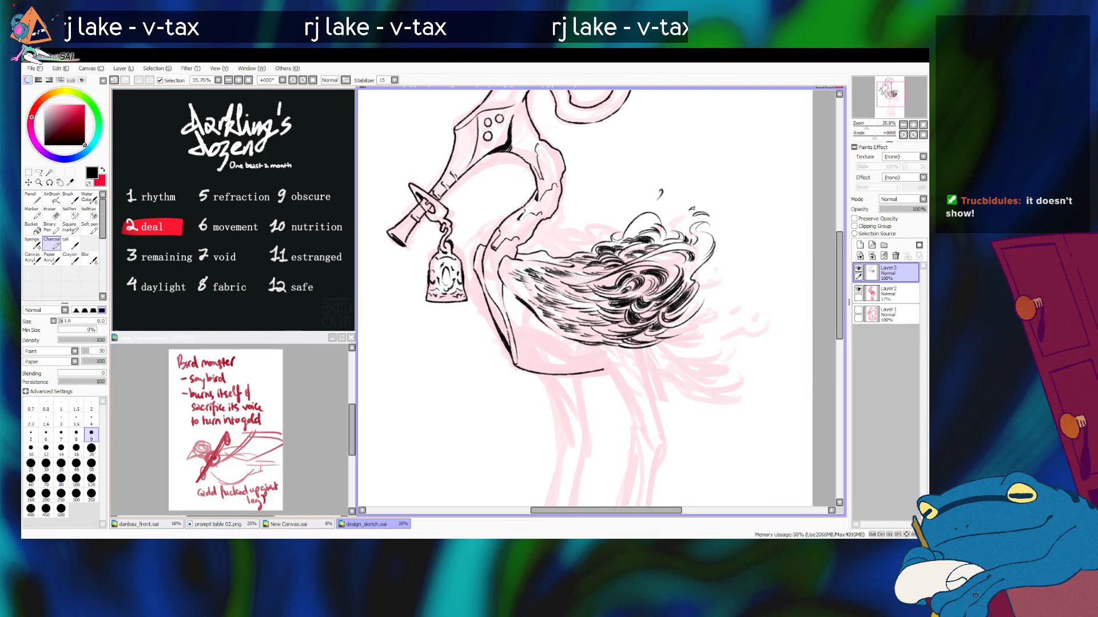
Step: Ink thin curved wisps sweeping off the wing's rear edge
{"action": "mouse_move", "coordinate": [698, 275]}
{"action": "left_mouse_down"}
{"action": "mouse_move", "coordinate": [658, 244]}
{"action": "mouse_move", "coordinate": [689, 263]}
{"action": "mouse_move", "coordinate": [663, 245]}
{"action": "mouse_move", "coordinate": [683, 281]}
{"action": "left_mouse_up"}
{"action": "key", "text": "ctrl+z"}
{"action": "key", "text": "ctrl+z"}
{"action": "key", "text": "ctrl+z"}
{"action": "key", "text": "ctrl+z"}
{"action": "mouse_move", "coordinate": [655, 247]}
{"action": "left_mouse_down"}
{"action": "mouse_move", "coordinate": [674, 248]}
{"action": "mouse_move", "coordinate": [681, 274]}
{"action": "mouse_move", "coordinate": [670, 299]}
{"action": "left_mouse_up"}
{"action": "key", "text": "ctrl+z"}
{"action": "key", "text": "ctrl+z"}
{"action": "key", "text": "ctrl+z"}
{"action": "left_click_drag", "start_coordinate": [658, 241], "coordinate": [688, 267]}
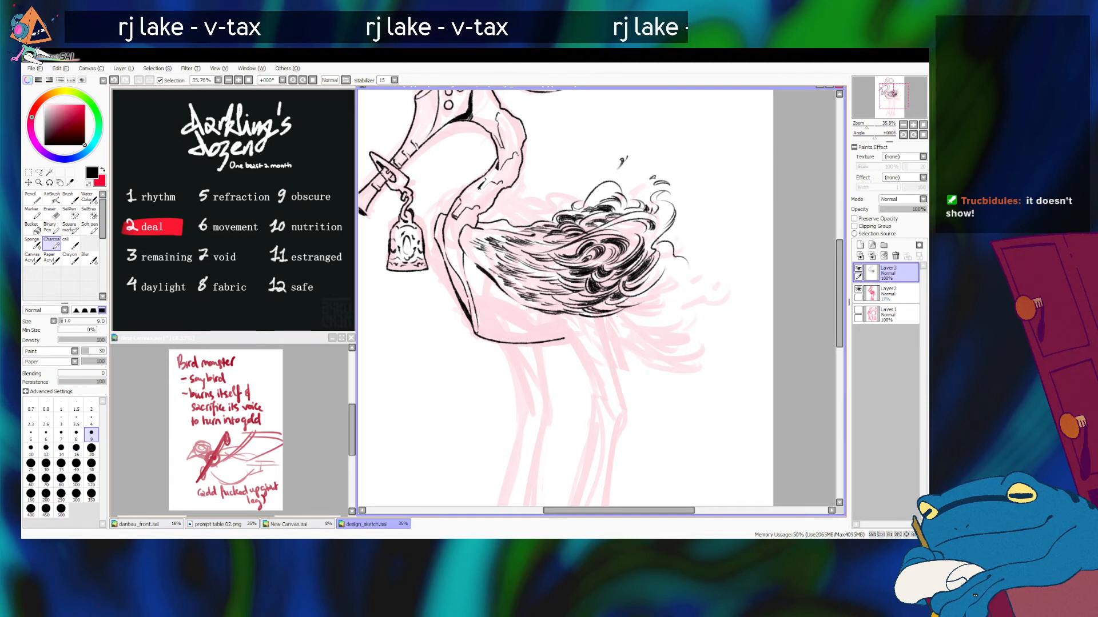
Step: Ink the base and lower contour of the tail plume trailing from beneath the wing's rear
{"action": "left_click_drag", "start_coordinate": [582, 316], "coordinate": [622, 327]}
{"action": "left_click_drag", "start_coordinate": [606, 327], "coordinate": [626, 327]}
{"action": "key", "text": "ctrl+z"}
{"action": "key", "text": "ctrl+z"}
{"action": "left_click_drag", "start_coordinate": [607, 325], "coordinate": [633, 335]}
{"action": "left_click_drag", "start_coordinate": [623, 331], "coordinate": [669, 354]}
{"action": "mouse_move", "coordinate": [639, 350]}
{"action": "left_mouse_down"}
{"action": "mouse_move", "coordinate": [683, 362]}
{"action": "mouse_move", "coordinate": [683, 352]}
{"action": "mouse_move", "coordinate": [649, 352]}
{"action": "mouse_move", "coordinate": [697, 351]}
{"action": "mouse_move", "coordinate": [644, 365]}
{"action": "mouse_move", "coordinate": [715, 337]}
{"action": "left_mouse_up"}
{"action": "key", "text": "ctrl+z"}
Step: Ink the curled feather tips that shape the far end of the tail plume
{"action": "key", "text": "ctrl+z"}
{"action": "key", "text": "ctrl+z"}
Step: Ink curved feather strokes along the upper edge of the tail plume, near the underside of the wing
{"action": "key", "text": "ctrl+z"}
{"action": "key", "text": "ctrl+z"}
{"action": "key", "text": "ctrl+z"}
{"action": "key", "text": "ctrl+z"}
{"action": "key", "text": "ctrl+z"}
{"action": "key", "text": "ctrl+z"}
{"action": "mouse_move", "coordinate": [677, 367]}
{"action": "left_mouse_down"}
{"action": "mouse_move", "coordinate": [716, 339]}
{"action": "mouse_move", "coordinate": [679, 363]}
{"action": "mouse_move", "coordinate": [709, 317]}
{"action": "mouse_move", "coordinate": [644, 343]}
{"action": "mouse_move", "coordinate": [683, 317]}
{"action": "mouse_move", "coordinate": [648, 342]}
{"action": "mouse_move", "coordinate": [639, 335]}
{"action": "left_mouse_up"}
{"action": "key", "text": "ctrl+z"}
{"action": "key", "text": "ctrl+z"}
{"action": "key", "text": "ctrl+z"}
{"action": "key", "text": "ctrl+z"}
{"action": "key", "text": "ctrl+z"}
{"action": "key", "text": "ctrl+z"}
{"action": "key", "text": "ctrl+z"}
{"action": "key", "text": "ctrl+z"}
{"action": "key", "text": "ctrl+z"}
{"action": "key", "text": "ctrl+z"}
{"action": "key", "text": "ctrl+z"}
{"action": "key", "text": "ctrl+z"}
{"action": "key", "text": "ctrl+z"}
{"action": "key", "text": "ctrl+z"}
{"action": "key", "text": "ctrl+z"}
{"action": "key", "text": "ctrl+z"}
{"action": "left_click_drag", "start_coordinate": [666, 317], "coordinate": [627, 334]}
{"action": "key", "text": "ctrl+z"}
{"action": "key", "text": "ctrl+z"}
{"action": "key", "text": "ctrl+z"}
{"action": "key", "text": "ctrl+z"}
{"action": "key", "text": "ctrl+z"}
{"action": "mouse_move", "coordinate": [654, 328]}
{"action": "left_mouse_down"}
{"action": "mouse_move", "coordinate": [631, 336]}
{"action": "mouse_move", "coordinate": [655, 322]}
{"action": "left_mouse_up"}
{"action": "key", "text": "ctrl+z"}
{"action": "key", "text": "ctrl+z"}
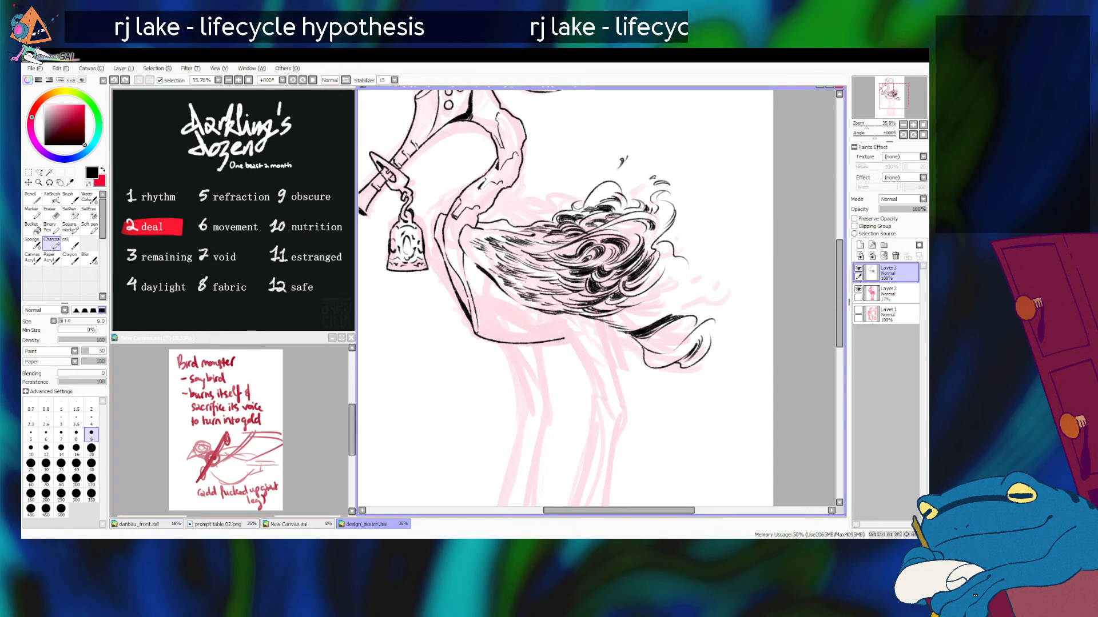
Step: Build up a dark feather curl where the tail plume meets the underside of the wing
{"action": "mouse_move", "coordinate": [685, 314]}
{"action": "left_mouse_down"}
{"action": "mouse_move", "coordinate": [636, 321]}
{"action": "mouse_move", "coordinate": [681, 309]}
{"action": "mouse_move", "coordinate": [640, 315]}
{"action": "mouse_move", "coordinate": [655, 318]}
{"action": "left_mouse_up"}
{"action": "key", "text": "ctrl+z"}
{"action": "key", "text": "ctrl+z"}
{"action": "key", "text": "ctrl+z"}
{"action": "key", "text": "ctrl+z"}
{"action": "key", "text": "ctrl+z"}
{"action": "mouse_move", "coordinate": [631, 322]}
{"action": "left_mouse_down"}
{"action": "mouse_move", "coordinate": [666, 312]}
{"action": "mouse_move", "coordinate": [647, 325]}
{"action": "mouse_move", "coordinate": [628, 315]}
{"action": "mouse_move", "coordinate": [682, 297]}
{"action": "mouse_move", "coordinate": [673, 293]}
{"action": "left_mouse_up"}
{"action": "key", "text": "ctrl+z"}
{"action": "key", "text": "ctrl+z"}
{"action": "key", "text": "ctrl+z"}
{"action": "key", "text": "ctrl+z"}
{"action": "key", "text": "ctrl+z"}
{"action": "key", "text": "ctrl+z"}
{"action": "key", "text": "ctrl+z"}
{"action": "key", "text": "ctrl+z"}
{"action": "key", "text": "ctrl+z"}
{"action": "key", "text": "ctrl+z"}
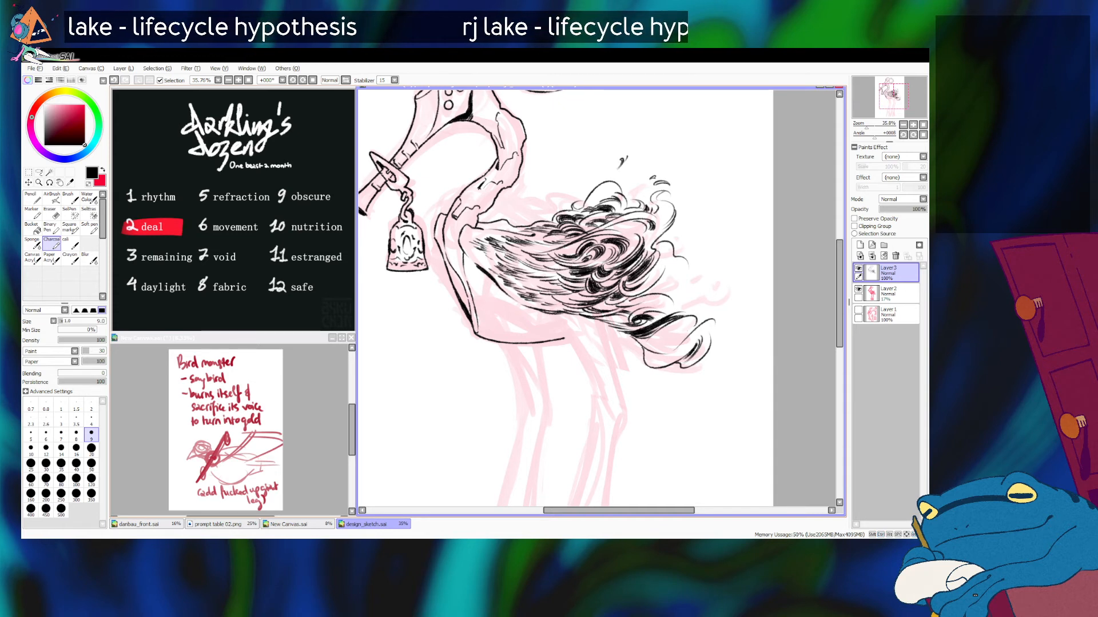
Step: Fill the middle of the tail plume with short curved feather strokes
{"action": "left_click_drag", "start_coordinate": [646, 340], "coordinate": [685, 325]}
{"action": "key", "text": "ctrl+z"}
{"action": "mouse_move", "coordinate": [646, 342]}
{"action": "left_mouse_down"}
{"action": "mouse_move", "coordinate": [684, 329]}
{"action": "mouse_move", "coordinate": [649, 345]}
{"action": "left_mouse_up"}
{"action": "key", "text": "ctrl+z"}
{"action": "key", "text": "ctrl+z"}
{"action": "key", "text": "ctrl+z"}
{"action": "key", "text": "ctrl+z"}
{"action": "mouse_move", "coordinate": [675, 335]}
{"action": "left_mouse_down"}
{"action": "mouse_move", "coordinate": [651, 348]}
{"action": "mouse_move", "coordinate": [666, 347]}
{"action": "left_mouse_up"}
{"action": "key", "text": "ctrl+z"}
{"action": "key", "text": "ctrl+z"}
{"action": "key", "text": "ctrl+z"}
{"action": "key", "text": "ctrl+z"}
{"action": "key", "text": "ctrl+z"}
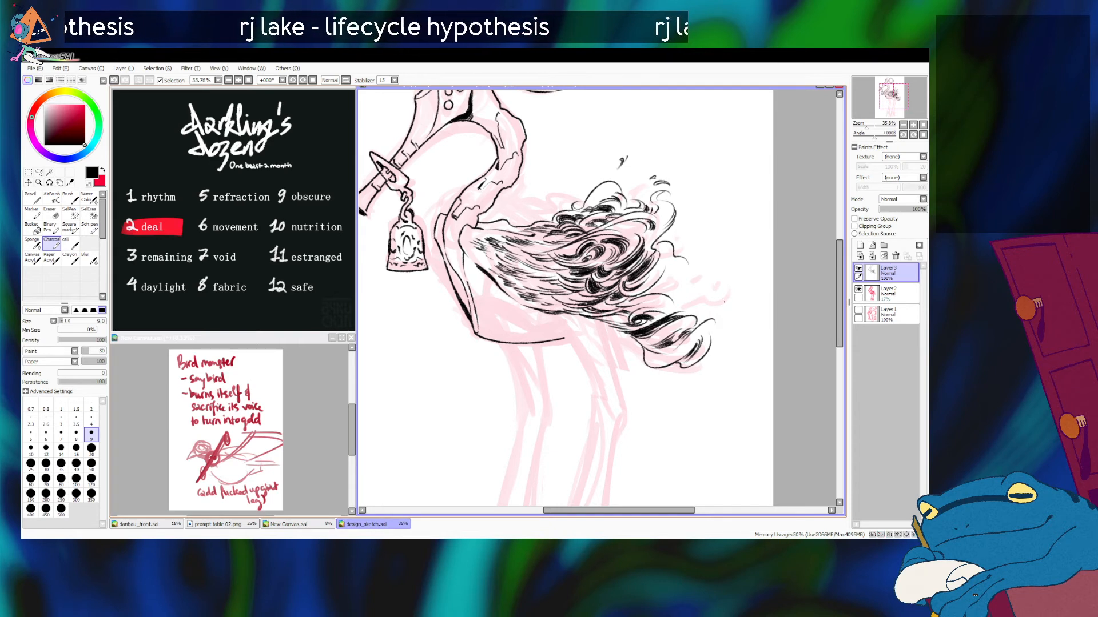
Step: Hatch the rear end of the tail plume with fine feather strokes following its curls
{"action": "mouse_move", "coordinate": [684, 325]}
{"action": "left_mouse_down"}
{"action": "mouse_move", "coordinate": [641, 340]}
{"action": "mouse_move", "coordinate": [642, 352]}
{"action": "mouse_move", "coordinate": [671, 354]}
{"action": "mouse_move", "coordinate": [658, 361]}
{"action": "left_mouse_up"}
{"action": "key", "text": "ctrl+z"}
{"action": "key", "text": "ctrl+z"}
{"action": "key", "text": "ctrl+z"}
{"action": "key", "text": "ctrl+z"}
{"action": "key", "text": "ctrl+z"}
{"action": "key", "text": "ctrl+z"}
{"action": "key", "text": "ctrl+z"}
{"action": "key", "text": "ctrl+z"}
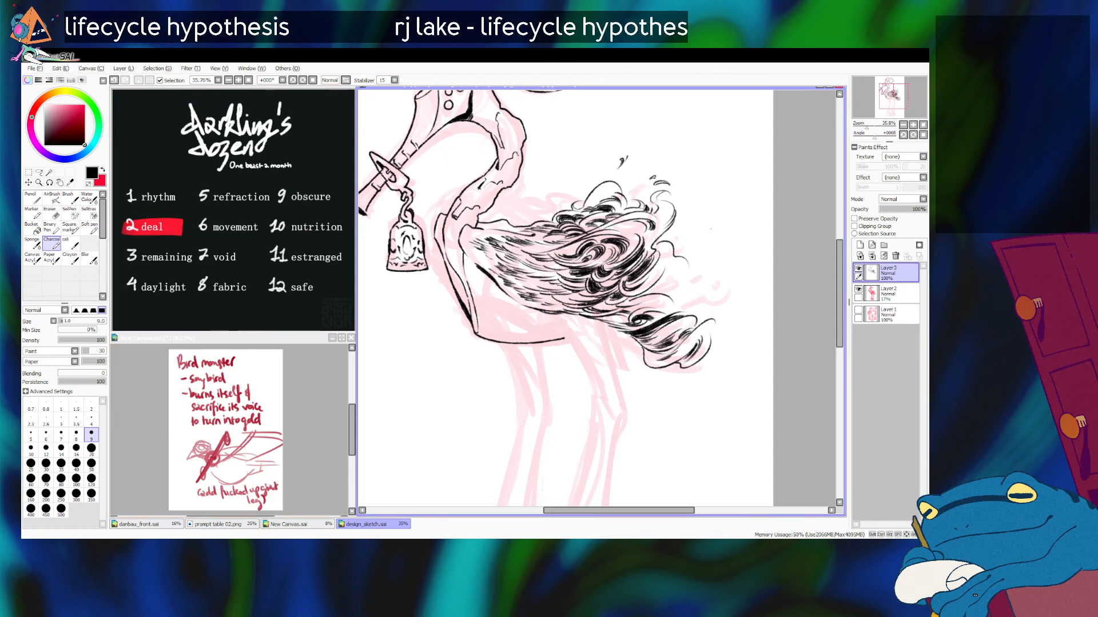
Step: Ink long, thin curved wisps trailing behind the wing, above the tail plume
{"action": "mouse_move", "coordinate": [657, 279]}
{"action": "left_mouse_down"}
{"action": "mouse_move", "coordinate": [680, 268]}
{"action": "mouse_move", "coordinate": [703, 290]}
{"action": "mouse_move", "coordinate": [704, 251]}
{"action": "mouse_move", "coordinate": [716, 281]}
{"action": "mouse_move", "coordinate": [711, 236]}
{"action": "mouse_move", "coordinate": [693, 294]}
{"action": "mouse_move", "coordinate": [718, 297]}
{"action": "left_mouse_up"}
{"action": "key", "text": "ctrl+z"}
{"action": "key", "text": "ctrl+z"}
{"action": "key", "text": "ctrl+z"}
{"action": "key", "text": "ctrl+z"}
{"action": "key", "text": "ctrl+z"}
{"action": "key", "text": "ctrl+z"}
{"action": "key", "text": "ctrl+z"}
{"action": "mouse_move", "coordinate": [706, 241]}
{"action": "left_mouse_down"}
{"action": "mouse_move", "coordinate": [701, 257]}
{"action": "mouse_move", "coordinate": [706, 241]}
{"action": "left_mouse_up"}
{"action": "key", "text": "ctrl+z"}
{"action": "key", "text": "ctrl+z"}
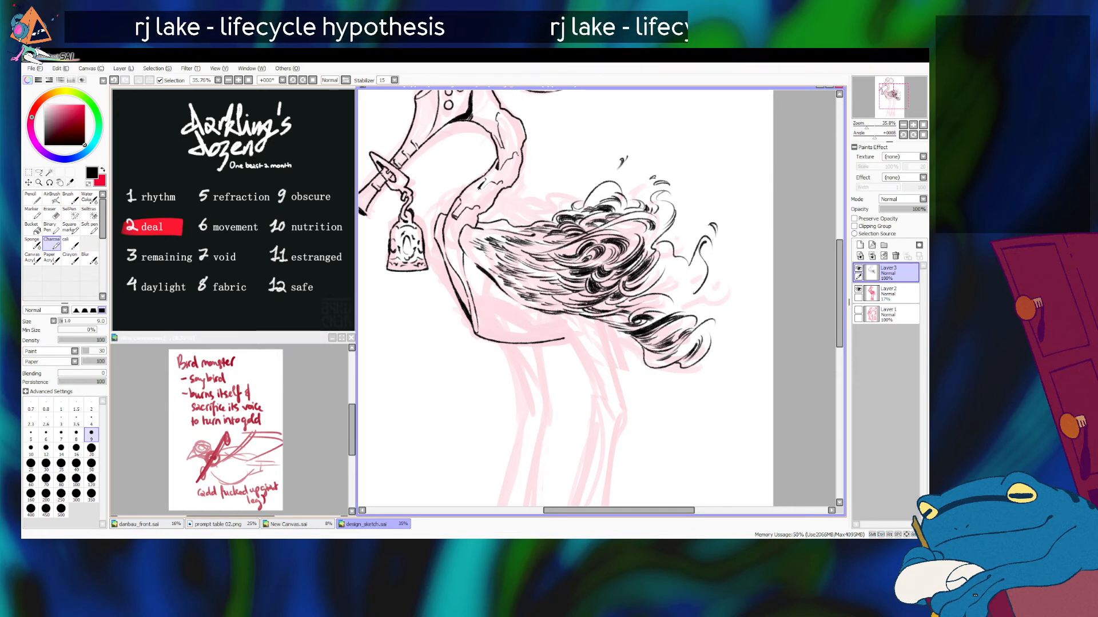
Step: Refine the loose wisps behind the wing with small flecks and short strokes near its rear edge
{"action": "key", "text": "ctrl+z"}
{"action": "key", "text": "ctrl+z"}
{"action": "left_click_drag", "start_coordinate": [715, 230], "coordinate": [712, 240]}
{"action": "key", "text": "ctrl+z"}
{"action": "mouse_move", "coordinate": [674, 278]}
{"action": "left_mouse_down"}
{"action": "mouse_move", "coordinate": [679, 291]}
{"action": "mouse_move", "coordinate": [697, 269]}
{"action": "mouse_move", "coordinate": [673, 277]}
{"action": "left_mouse_up"}
{"action": "key", "text": "ctrl+z"}
{"action": "key", "text": "ctrl+z"}
{"action": "key", "text": "ctrl+z"}
Step: Ink curved feather strokes along the wing's rear edge, just above the tail plume
{"action": "key", "text": "ctrl+z"}
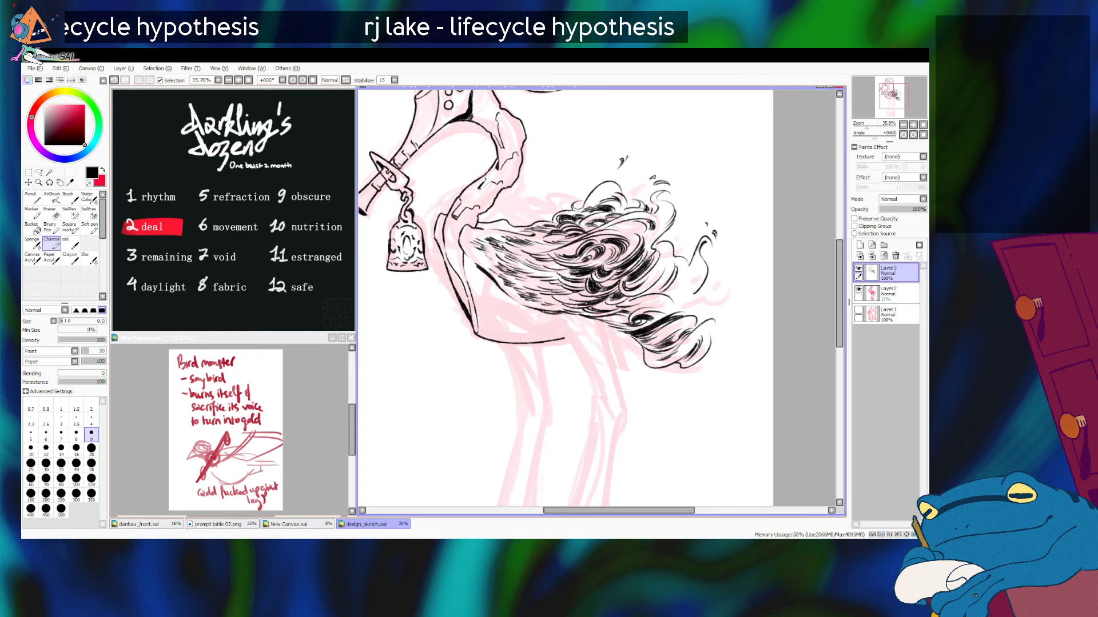
{"action": "mouse_move", "coordinate": [687, 265]}
{"action": "left_mouse_down"}
{"action": "mouse_move", "coordinate": [694, 282]}
{"action": "mouse_move", "coordinate": [646, 282]}
{"action": "mouse_move", "coordinate": [661, 272]}
{"action": "mouse_move", "coordinate": [648, 285]}
{"action": "left_mouse_up"}
{"action": "key", "text": "ctrl+z"}
Step: Fill the gap between the wing's rear edge and the tail plume with short curling feather strokes
{"action": "key", "text": "ctrl+z"}
{"action": "key", "text": "ctrl+z"}
{"action": "mouse_move", "coordinate": [691, 256]}
{"action": "left_mouse_down"}
{"action": "mouse_move", "coordinate": [688, 286]}
{"action": "mouse_move", "coordinate": [685, 276]}
{"action": "mouse_move", "coordinate": [668, 296]}
{"action": "left_mouse_up"}
{"action": "key", "text": "ctrl+z"}
{"action": "key", "text": "ctrl+z"}
{"action": "key", "text": "ctrl+z"}
{"action": "key", "text": "ctrl+z"}
{"action": "key", "text": "ctrl+z"}
{"action": "key", "text": "ctrl+z"}
{"action": "key", "text": "ctrl+z"}
{"action": "key", "text": "ctrl+z"}
{"action": "mouse_move", "coordinate": [684, 287]}
{"action": "left_mouse_down"}
{"action": "mouse_move", "coordinate": [668, 296]}
{"action": "mouse_move", "coordinate": [683, 308]}
{"action": "mouse_move", "coordinate": [670, 307]}
{"action": "mouse_move", "coordinate": [720, 303]}
{"action": "mouse_move", "coordinate": [723, 292]}
{"action": "mouse_move", "coordinate": [705, 303]}
{"action": "mouse_move", "coordinate": [724, 279]}
{"action": "mouse_move", "coordinate": [726, 299]}
{"action": "mouse_move", "coordinate": [709, 315]}
{"action": "left_mouse_up"}
{"action": "key", "text": "ctrl+z"}
{"action": "key", "text": "ctrl+z"}
{"action": "key", "text": "ctrl+z"}
{"action": "key", "text": "ctrl+z"}
{"action": "key", "text": "ctrl+z"}
{"action": "key", "text": "ctrl+z"}
{"action": "key", "text": "ctrl+z"}
{"action": "key", "text": "ctrl+z"}
{"action": "key", "text": "ctrl+z"}
{"action": "key", "text": "ctrl+z"}
{"action": "key", "text": "ctrl+z"}
{"action": "key", "text": "ctrl+z"}
{"action": "key", "text": "ctrl+z"}
{"action": "left_click_drag", "start_coordinate": [713, 312], "coordinate": [685, 315]}
{"action": "key", "text": "ctrl+z"}
{"action": "key", "text": "ctrl+z"}
{"action": "key", "text": "ctrl+z"}
{"action": "key", "text": "ctrl+z"}
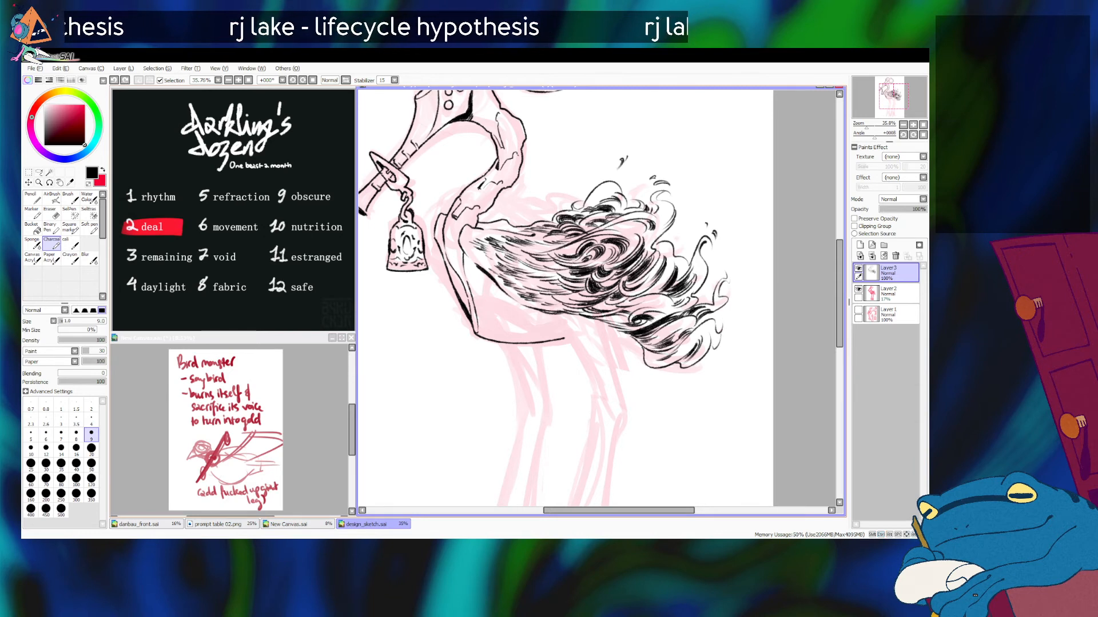
Step: Ink small curls at the tail plume's rear tip and refine the loose flecks behind the wing
{"action": "mouse_move", "coordinate": [728, 319]}
{"action": "left_mouse_down"}
{"action": "mouse_move", "coordinate": [726, 281]}
{"action": "mouse_move", "coordinate": [731, 319]}
{"action": "left_mouse_up"}
{"action": "key", "text": "ctrl+z"}
{"action": "key", "text": "ctrl+z"}
{"action": "key", "text": "ctrl+z"}
{"action": "key", "text": "ctrl+z"}
{"action": "key", "text": "ctrl+z"}
{"action": "key", "text": "ctrl+z"}
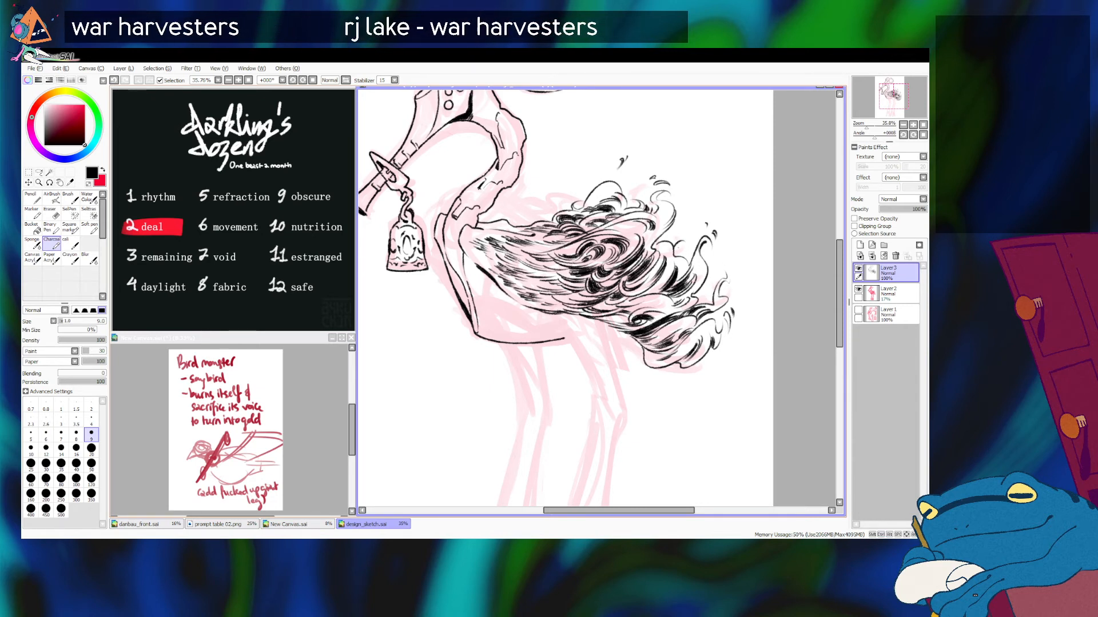
{"action": "left_click_drag", "start_coordinate": [679, 244], "coordinate": [685, 255]}
{"action": "key", "text": "ctrl+z"}
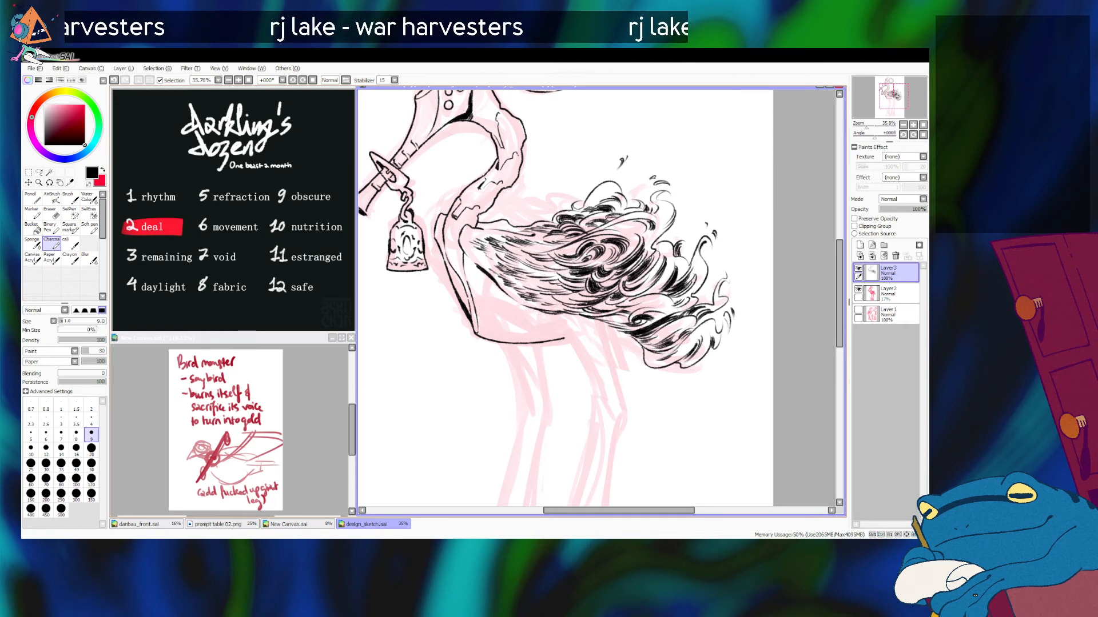
{"action": "key", "text": "ctrl+z"}
{"action": "left_click_drag", "start_coordinate": [684, 231], "coordinate": [687, 231]}
{"action": "key", "text": "ctrl+z"}
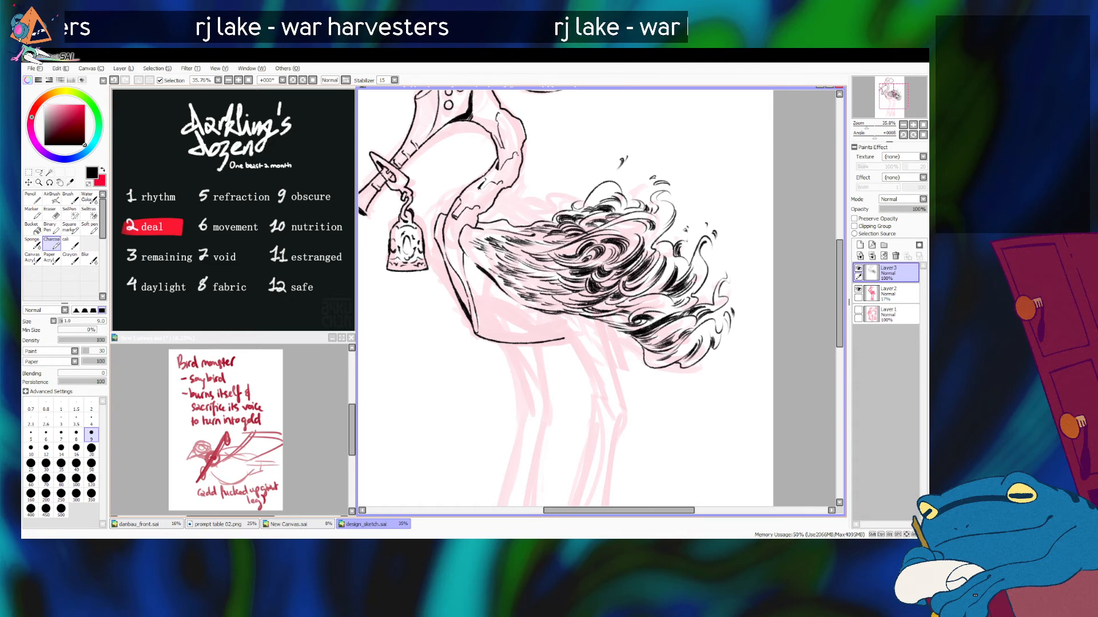
Step: Ink short curved feather strokes along the tail plume's lower front edge, above the rear leg
{"action": "left_click_drag", "start_coordinate": [866, 124], "coordinate": [865, 125]}
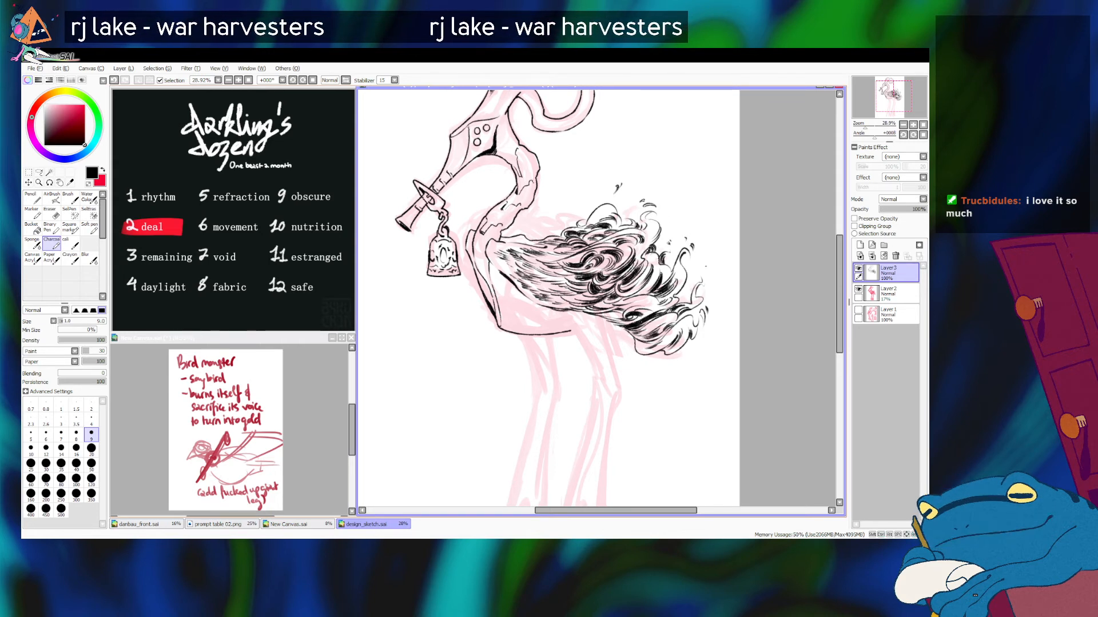
{"action": "left_click_drag", "start_coordinate": [612, 333], "coordinate": [630, 340]}
{"action": "key", "text": "ctrl+z"}
{"action": "key", "text": "ctrl+z"}
{"action": "key", "text": "ctrl+z"}
{"action": "key", "text": "ctrl+z"}
{"action": "key", "text": "ctrl+z"}
{"action": "key", "text": "ctrl+z"}
{"action": "key", "text": "ctrl+z"}
{"action": "key", "text": "ctrl+z"}
{"action": "key", "text": "ctrl+z"}
{"action": "key", "text": "ctrl+z"}
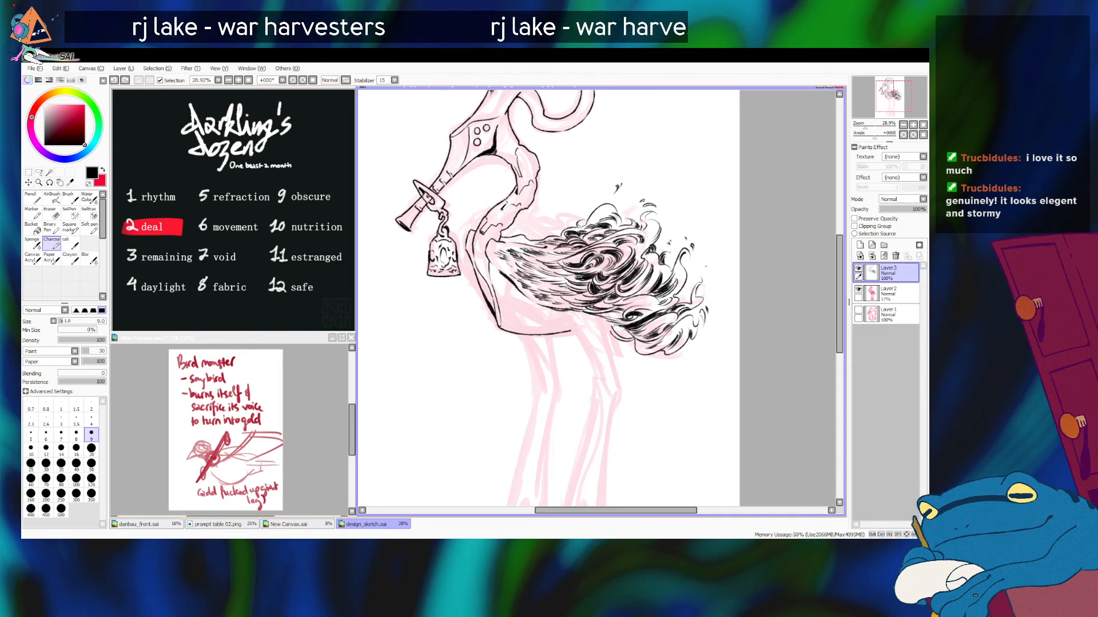
{"action": "left_click_drag", "start_coordinate": [612, 328], "coordinate": [627, 334]}
{"action": "key", "text": "ctrl+z"}
{"action": "key", "text": "ctrl+z"}
{"action": "key", "text": "ctrl+z"}
{"action": "key", "text": "ctrl+z"}
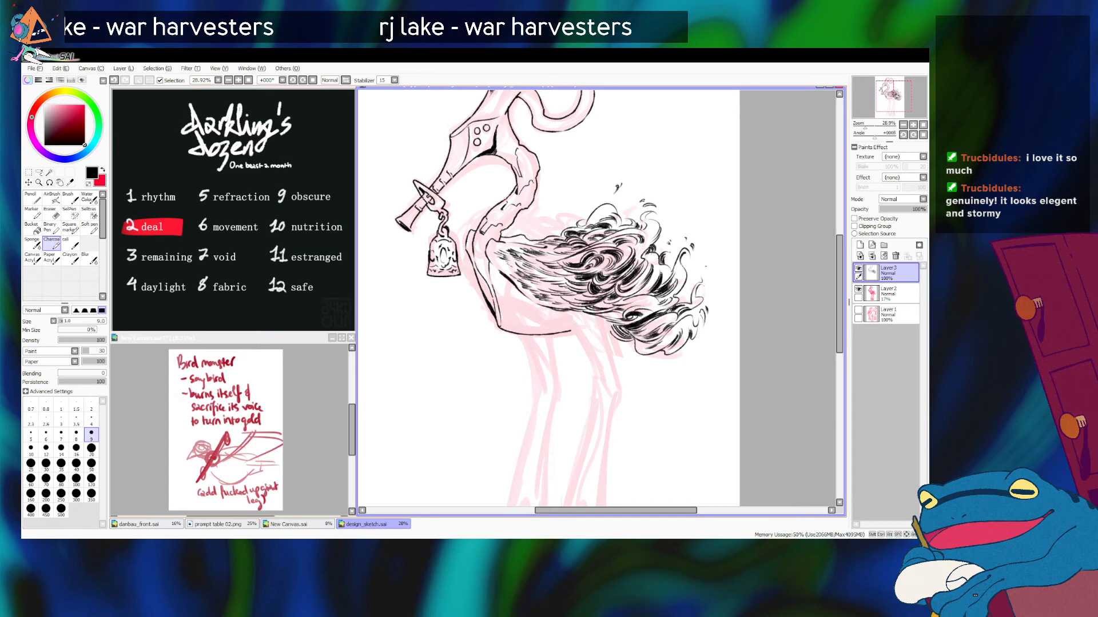
{"action": "key", "text": "ctrl+z"}
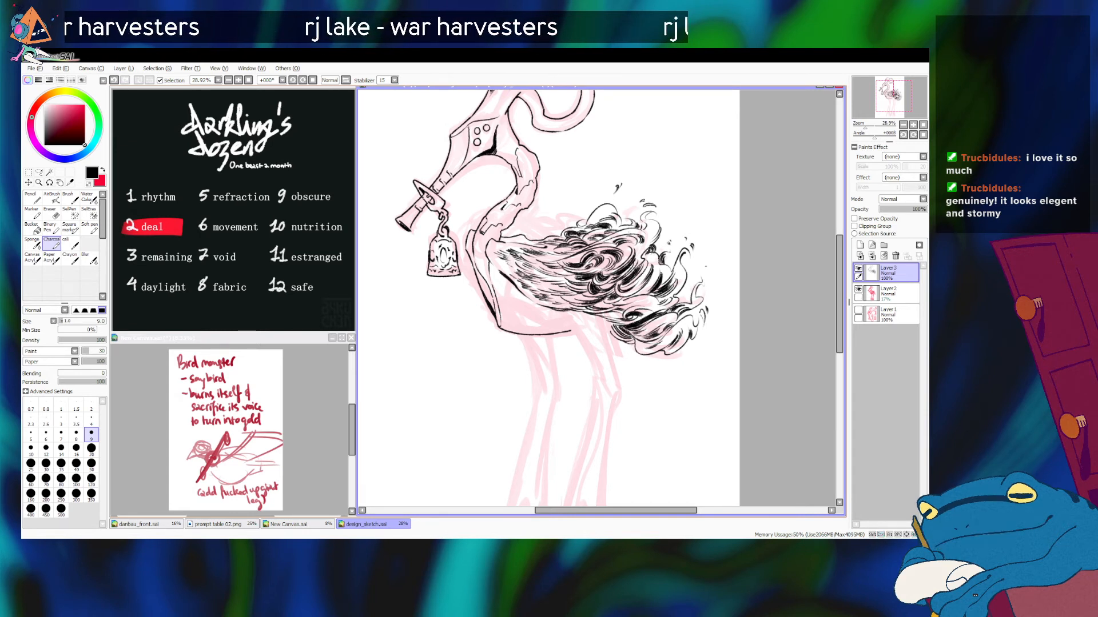
Step: Ink overlapping feather strokes along the wing's upper front edge, next to the base of the neck
{"action": "left_click_drag", "start_coordinate": [532, 235], "coordinate": [564, 230]}
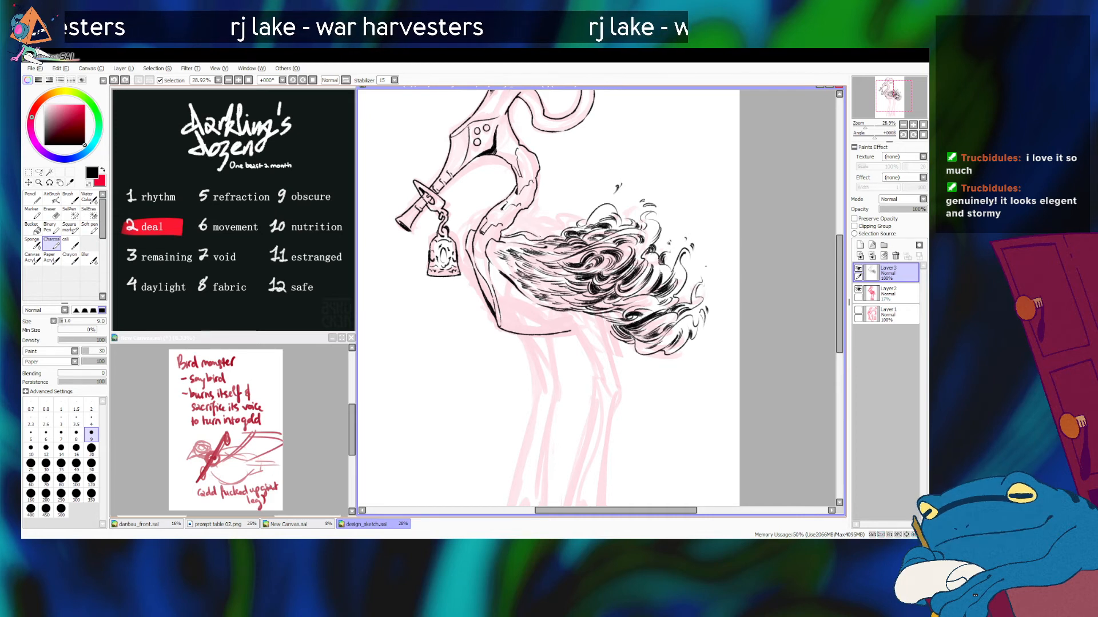
{"action": "mouse_move", "coordinate": [503, 236]}
{"action": "left_mouse_down"}
{"action": "mouse_move", "coordinate": [529, 235]}
{"action": "mouse_move", "coordinate": [541, 219]}
{"action": "left_mouse_up"}
{"action": "key", "text": "ctrl+z"}
{"action": "key", "text": "ctrl+z"}
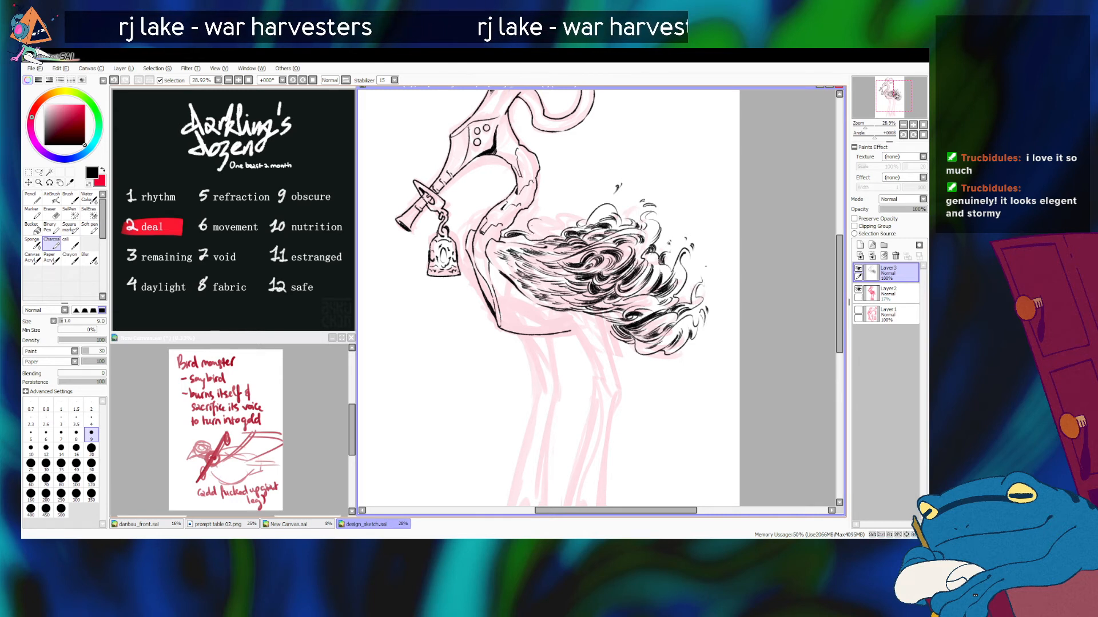
{"action": "key", "text": "ctrl+z"}
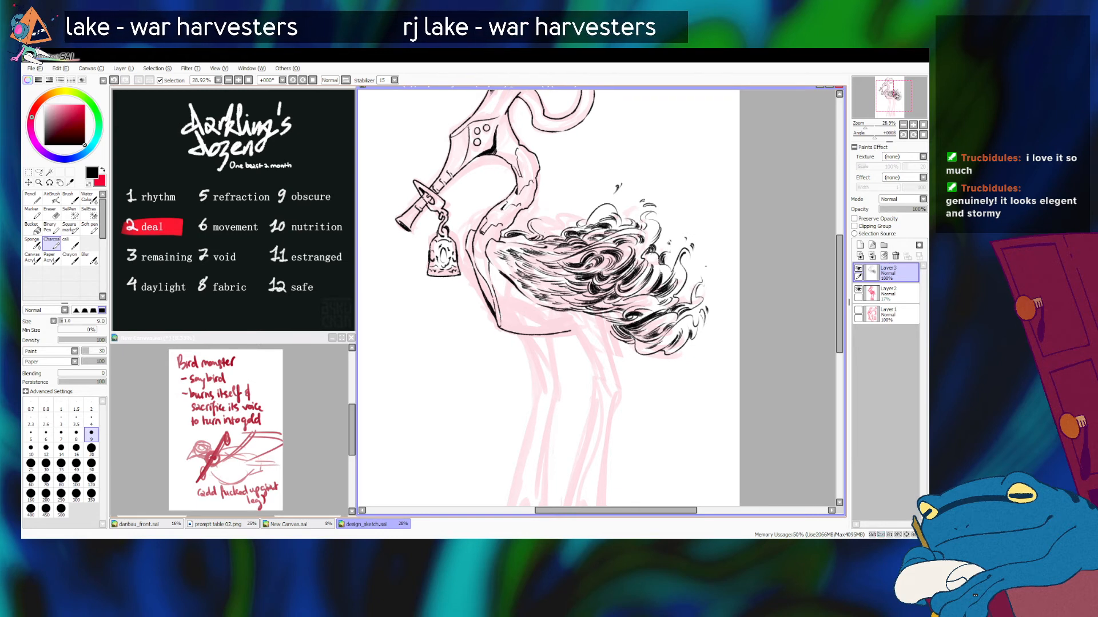
{"action": "key", "text": "ctrl+z"}
{"action": "key", "text": "ctrl+z"}
{"action": "mouse_move", "coordinate": [537, 222]}
{"action": "left_mouse_down"}
{"action": "mouse_move", "coordinate": [563, 230]}
{"action": "mouse_move", "coordinate": [557, 237]}
{"action": "left_mouse_up"}
{"action": "key", "text": "ctrl+z"}
{"action": "key", "text": "ctrl+z"}
{"action": "key", "text": "ctrl+z"}
{"action": "key", "text": "ctrl+z"}
{"action": "key", "text": "ctrl+z"}
{"action": "key", "text": "ctrl+z"}
Step: Add small loose curls and flecks above the wing's upper front edge
{"action": "key", "text": "ctrl+z"}
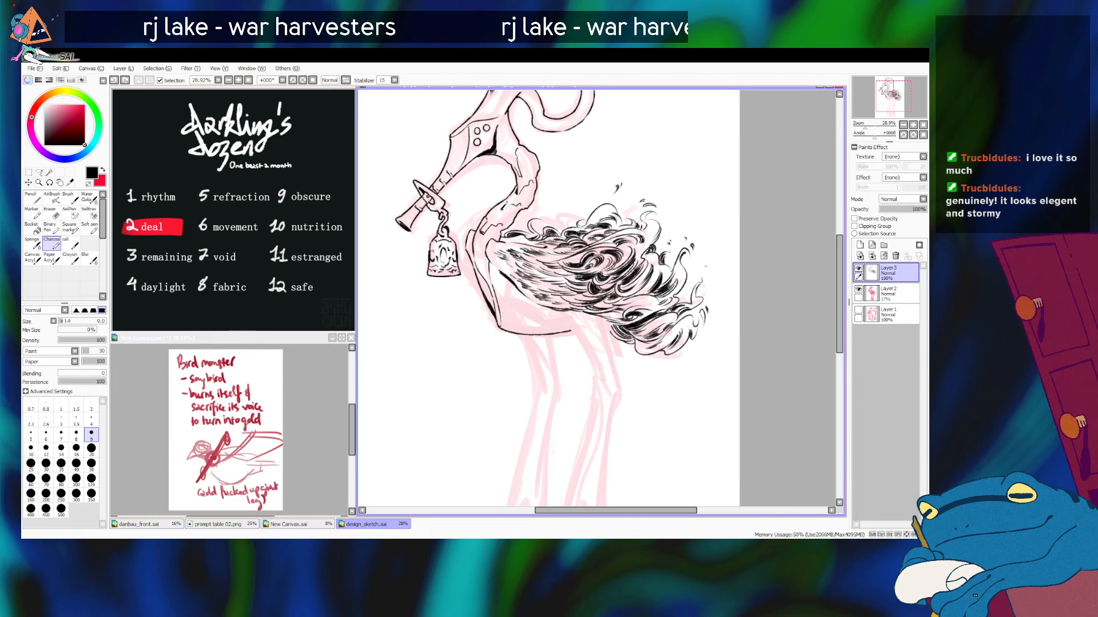
{"action": "mouse_move", "coordinate": [561, 221]}
{"action": "left_mouse_down"}
{"action": "mouse_move", "coordinate": [568, 233]}
{"action": "mouse_move", "coordinate": [559, 205]}
{"action": "mouse_move", "coordinate": [549, 210]}
{"action": "left_mouse_up"}
{"action": "key", "text": "ctrl+z"}
{"action": "key", "text": "ctrl+z"}
{"action": "key", "text": "ctrl+z"}
{"action": "key", "text": "ctrl+z"}
{"action": "key", "text": "ctrl+z"}
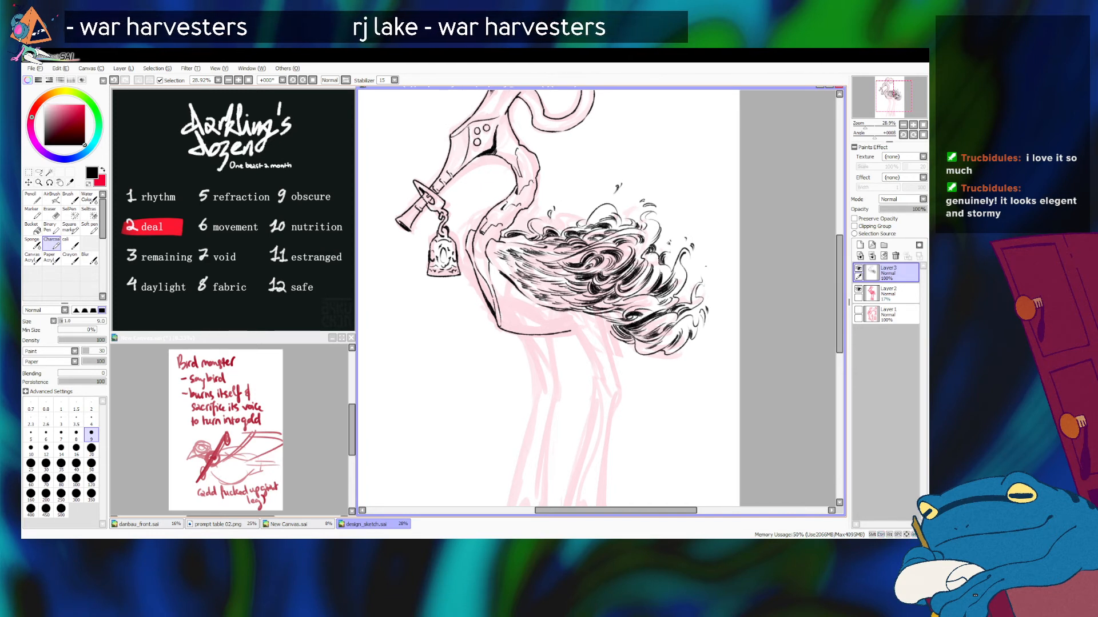
{"action": "key", "text": "ctrl+z"}
{"action": "left_click_drag", "start_coordinate": [554, 201], "coordinate": [556, 206]}
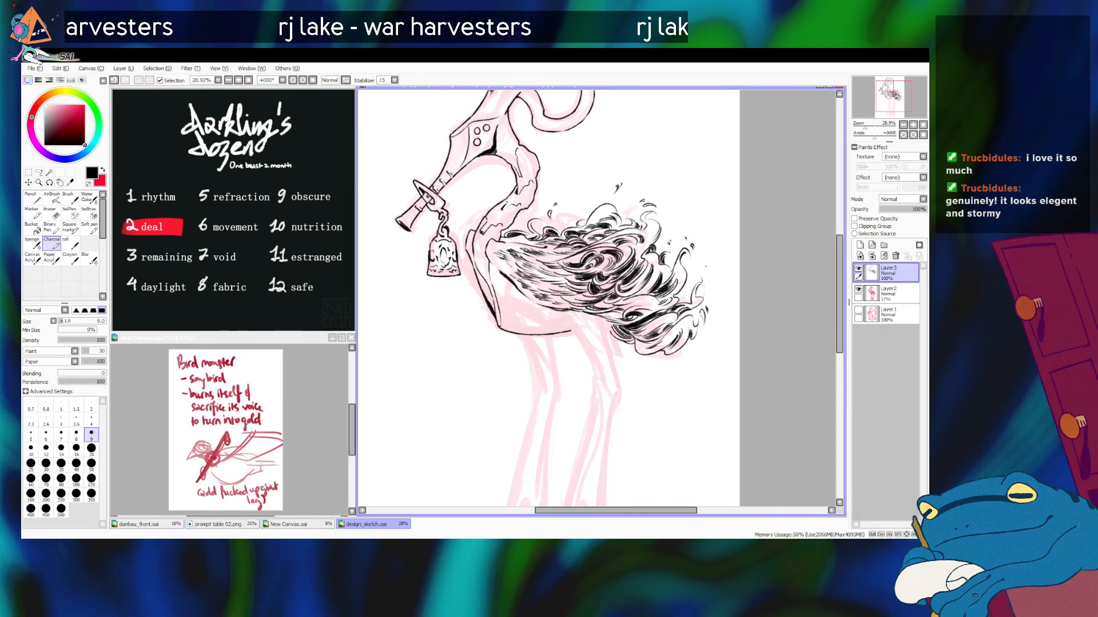
Step: Ink the front contour of the rear leg's thigh from the belly to the knee at brush size 14
{"action": "mouse_move", "coordinate": [572, 275]}
{"action": "left_mouse_down"}
{"action": "mouse_move", "coordinate": [616, 280]}
{"action": "mouse_move", "coordinate": [629, 306]}
{"action": "mouse_move", "coordinate": [603, 276]}
{"action": "mouse_move", "coordinate": [610, 262]}
{"action": "left_mouse_up"}
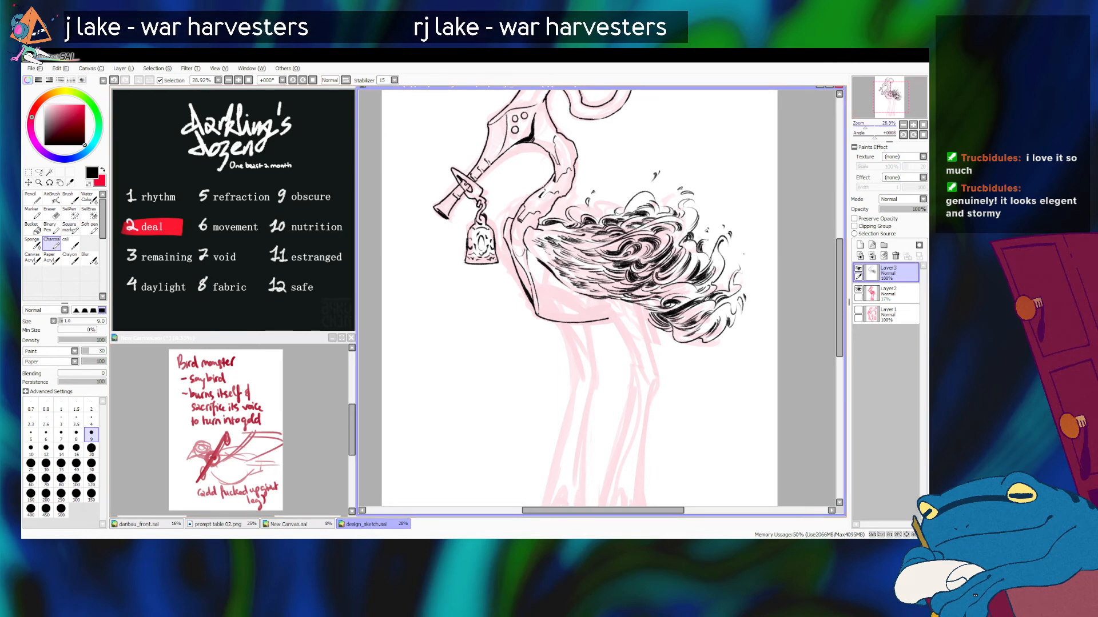
{"action": "left_click", "coordinate": [862, 125]}
{"action": "left_click_drag", "start_coordinate": [863, 126], "coordinate": [864, 125]}
{"action": "left_click_drag", "start_coordinate": [891, 96], "coordinate": [893, 102]}
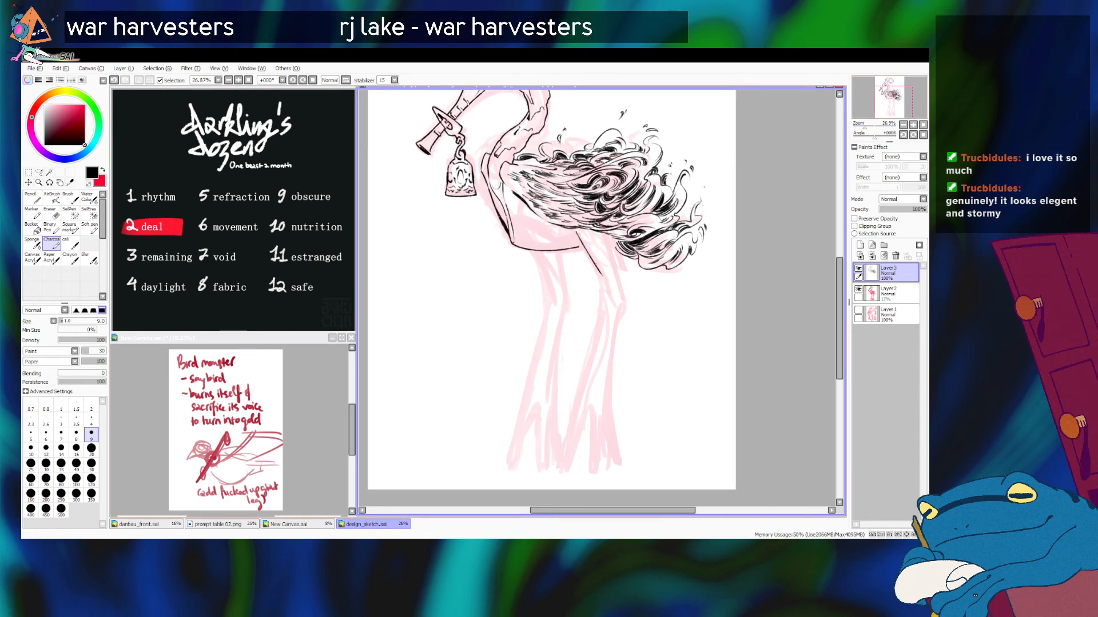
{"action": "key", "text": "bracketright"}
{"action": "key", "text": "bracketright"}
{"action": "key", "text": "bracketright"}
{"action": "left_click_drag", "start_coordinate": [575, 230], "coordinate": [609, 293]}
{"action": "key", "text": "ctrl+z"}
{"action": "key", "text": "ctrl+z"}
{"action": "key", "text": "ctrl+z"}
{"action": "key", "text": "ctrl+z"}
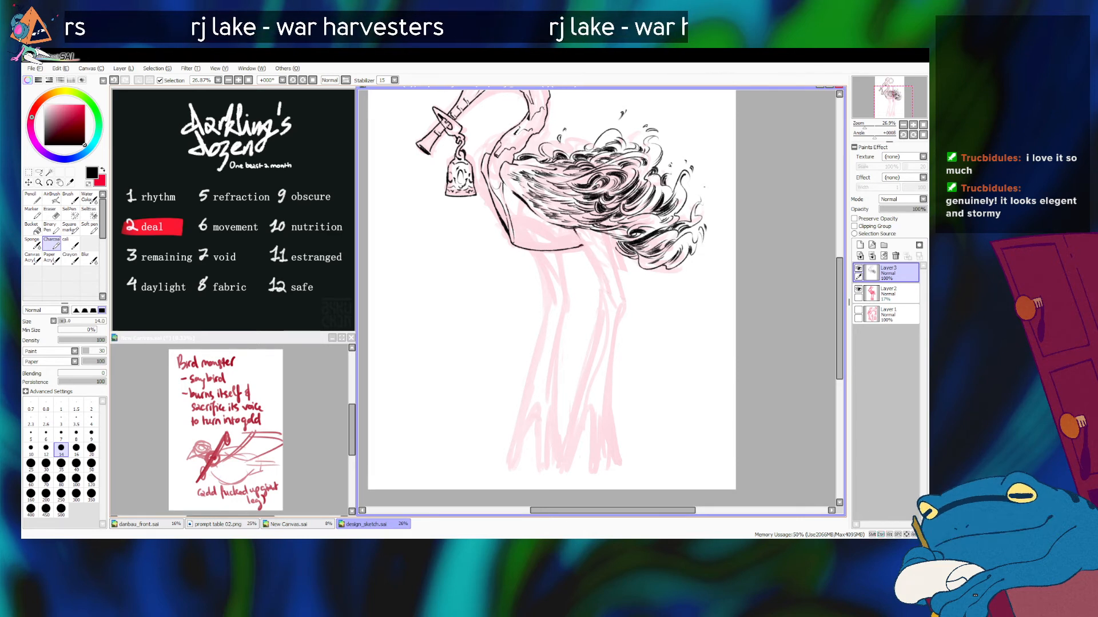
{"action": "left_click_drag", "start_coordinate": [583, 245], "coordinate": [609, 291]}
{"action": "key", "text": "ctrl+z"}
{"action": "key", "text": "ctrl+z"}
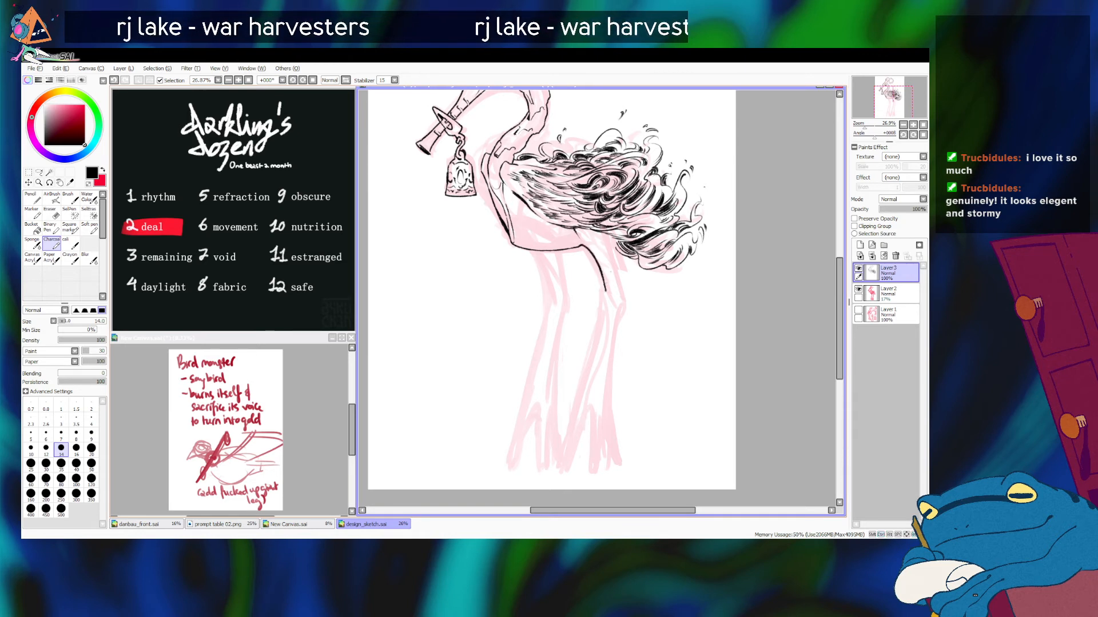
Step: Ink the rear leg's back contour from under the tail plume, around the knee and down to the foot
{"action": "left_click_drag", "start_coordinate": [607, 238], "coordinate": [626, 300]}
{"action": "key", "text": "ctrl+z"}
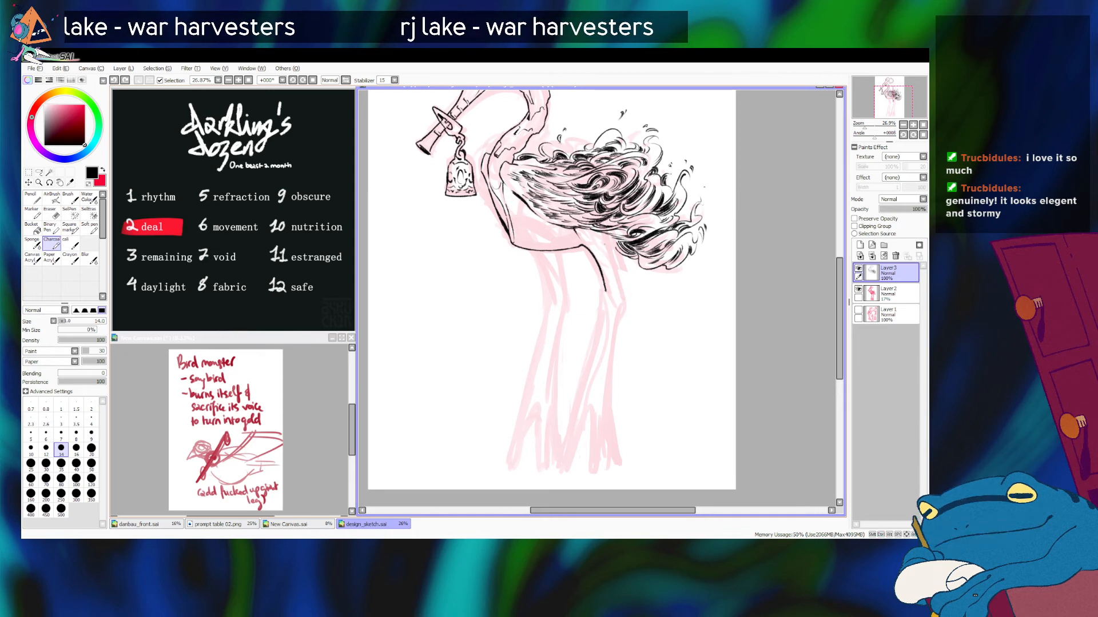
{"action": "left_click_drag", "start_coordinate": [606, 240], "coordinate": [625, 303]}
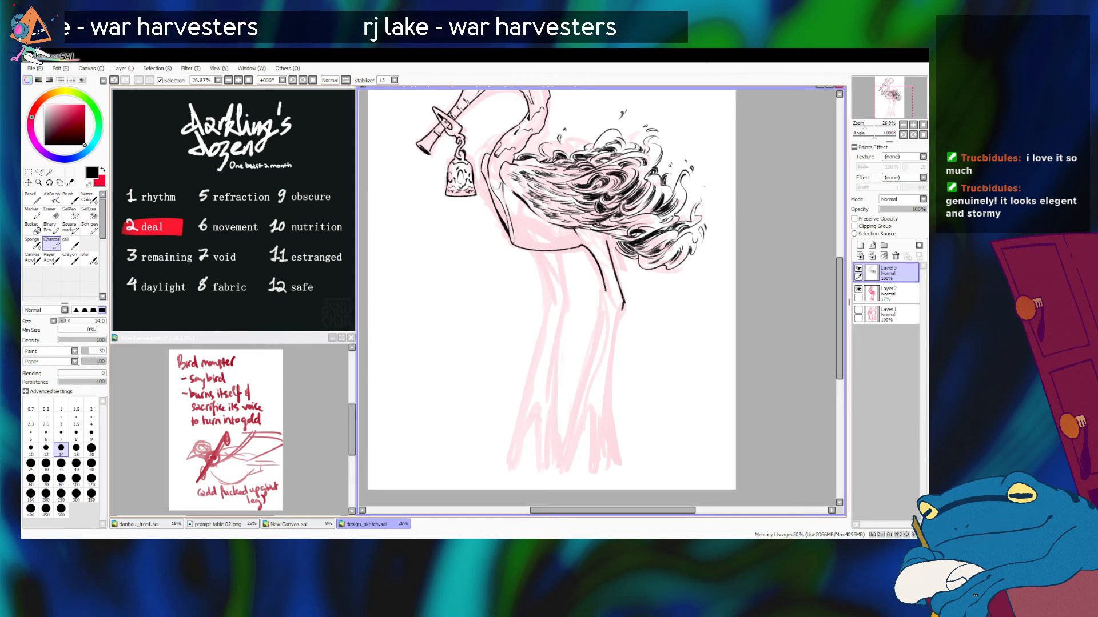
{"action": "left_click_drag", "start_coordinate": [623, 306], "coordinate": [609, 421]}
{"action": "key", "text": "ctrl+z"}
{"action": "left_click_drag", "start_coordinate": [623, 306], "coordinate": [605, 409]}
{"action": "key", "text": "ctrl+z"}
{"action": "left_click_drag", "start_coordinate": [623, 306], "coordinate": [606, 423]}
Step: Ink the front of the rear leg's knee and detail the joint at brush size 10
{"action": "left_click_drag", "start_coordinate": [605, 289], "coordinate": [610, 320]}
{"action": "key", "text": "ctrl+z"}
{"action": "key", "text": "ctrl+z"}
{"action": "key", "text": "ctrl+z"}
{"action": "key", "text": "bracketleft"}
{"action": "key", "text": "bracketleft"}
{"action": "key", "text": "ctrl+z"}
{"action": "key", "text": "ctrl+z"}
{"action": "key", "text": "ctrl+z"}
{"action": "key", "text": "ctrl+z"}
{"action": "key", "text": "ctrl+z"}
{"action": "key", "text": "ctrl+z"}
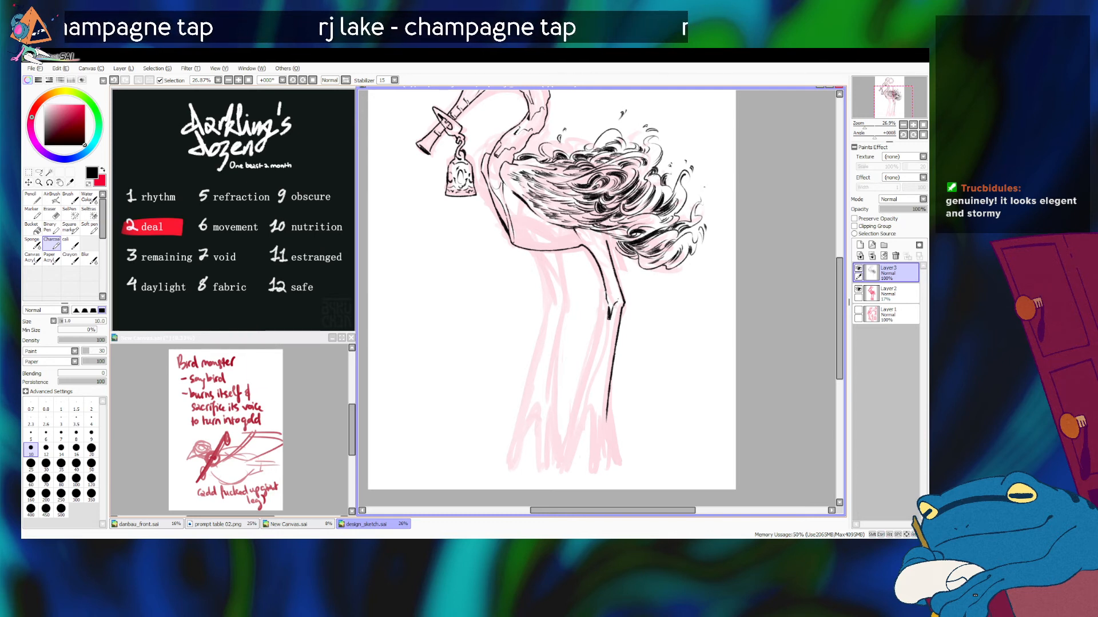
Step: Ink the front contour of the rear leg's shin from the knee to the front toe tip at brush size 14
{"action": "key", "text": "bracketright"}
{"action": "key", "text": "bracketright"}
{"action": "left_click_drag", "start_coordinate": [607, 301], "coordinate": [588, 378]}
{"action": "key", "text": "ctrl+z"}
{"action": "left_click_drag", "start_coordinate": [608, 300], "coordinate": [582, 416]}
{"action": "key", "text": "ctrl+z"}
{"action": "left_click_drag", "start_coordinate": [608, 300], "coordinate": [577, 437]}
{"action": "key", "text": "ctrl+z"}
{"action": "left_click_drag", "start_coordinate": [608, 299], "coordinate": [578, 421]}
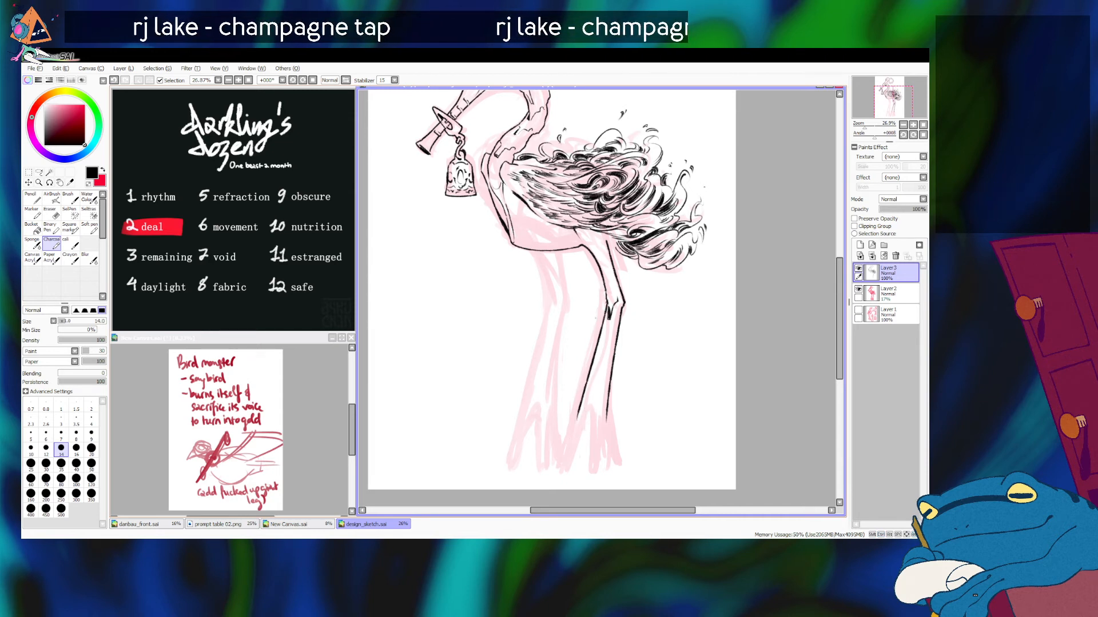
{"action": "key", "text": "ctrl+z"}
{"action": "left_click_drag", "start_coordinate": [608, 302], "coordinate": [578, 400]}
{"action": "key", "text": "ctrl+z"}
{"action": "left_click_drag", "start_coordinate": [608, 300], "coordinate": [577, 409]}
{"action": "left_click_drag", "start_coordinate": [606, 320], "coordinate": [564, 466]}
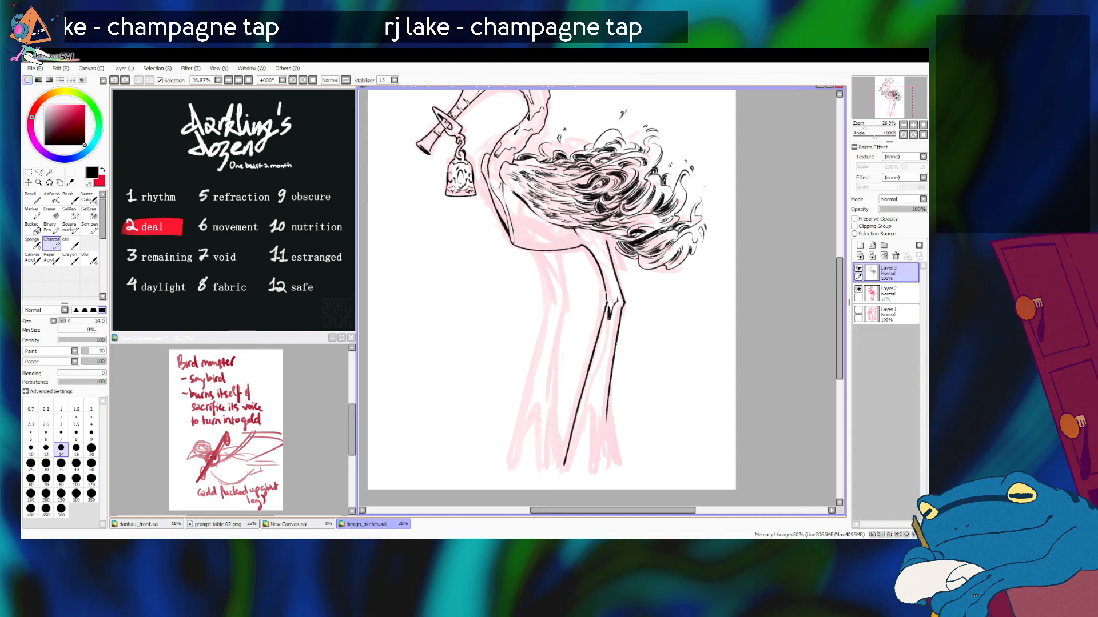
Step: Ink the inner edge of the rear leg's front toe and outline the narrow middle toe
{"action": "mouse_move", "coordinate": [571, 465]}
{"action": "left_mouse_down"}
{"action": "mouse_move", "coordinate": [589, 410]}
{"action": "mouse_move", "coordinate": [596, 469]}
{"action": "left_mouse_up"}
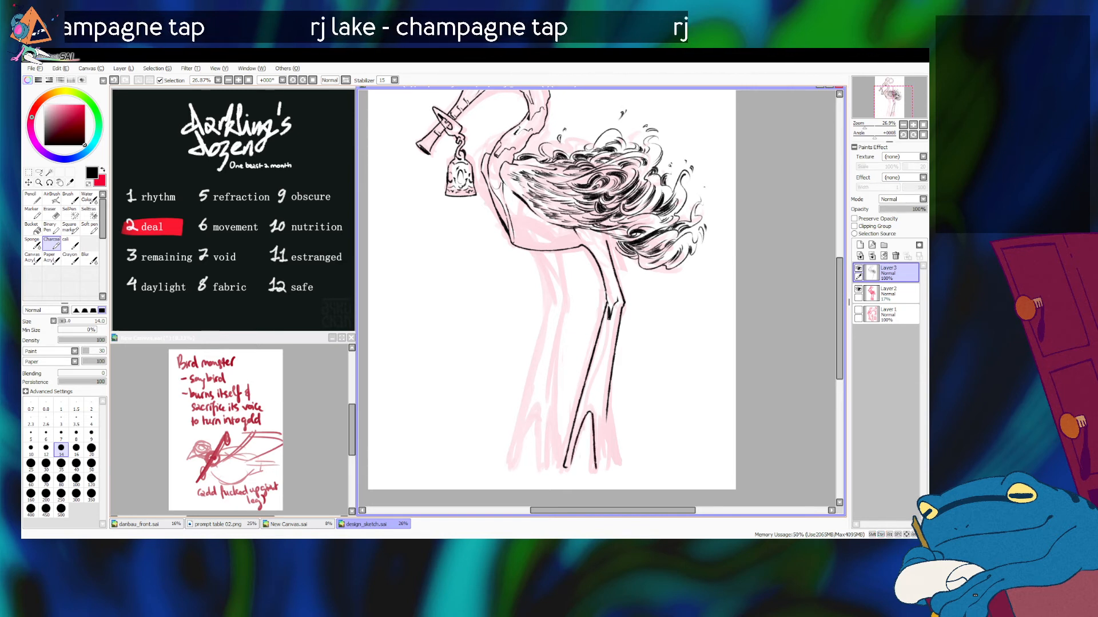
{"action": "key", "text": "ctrl+z"}
{"action": "key", "text": "ctrl+z"}
{"action": "left_click_drag", "start_coordinate": [591, 413], "coordinate": [594, 468]}
{"action": "left_click_drag", "start_coordinate": [598, 417], "coordinate": [598, 466]}
Step: Ink the rear leg's back toe and darken its inner edge with heavy black strokes
{"action": "key", "text": "ctrl+z"}
{"action": "left_click_drag", "start_coordinate": [598, 422], "coordinate": [598, 470]}
{"action": "left_click_drag", "start_coordinate": [604, 416], "coordinate": [611, 463]}
{"action": "key", "text": "ctrl+z"}
{"action": "left_click_drag", "start_coordinate": [607, 410], "coordinate": [613, 463]}
{"action": "key", "text": "ctrl+z"}
{"action": "left_click_drag", "start_coordinate": [607, 422], "coordinate": [614, 462]}
{"action": "key", "text": "ctrl+z"}
{"action": "left_click_drag", "start_coordinate": [607, 411], "coordinate": [613, 461]}
{"action": "key", "text": "ctrl+z"}
{"action": "left_click_drag", "start_coordinate": [608, 401], "coordinate": [609, 460]}
{"action": "key", "text": "ctrl+z"}
{"action": "left_click_drag", "start_coordinate": [599, 422], "coordinate": [606, 457]}
{"action": "key", "text": "ctrl+z"}
{"action": "key", "text": "ctrl+z"}
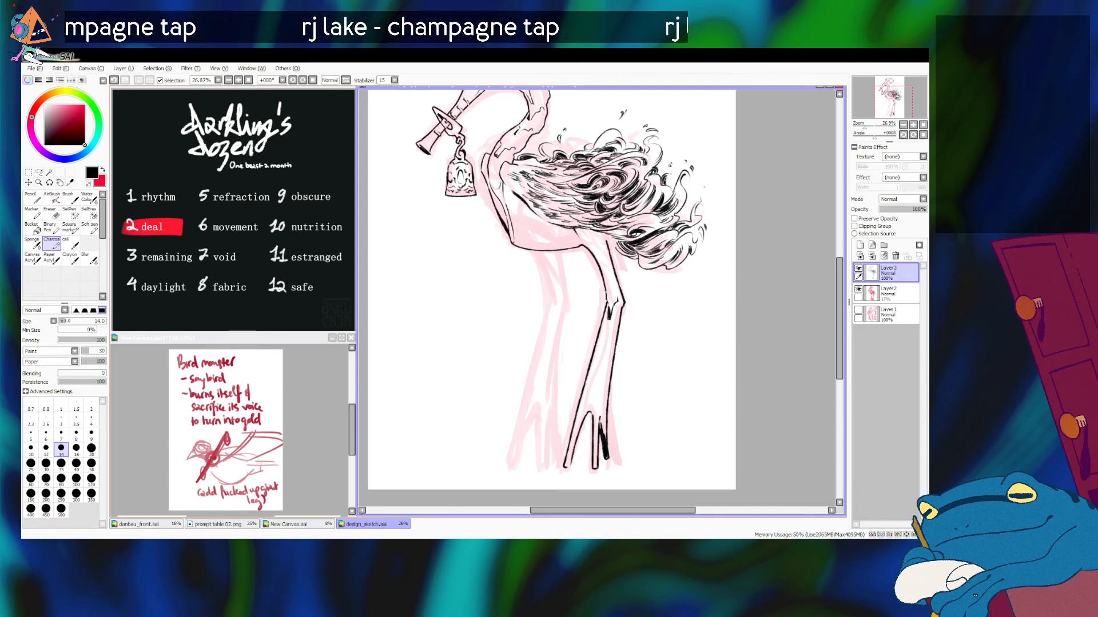
{"action": "key", "text": "ctrl+z"}
Step: Thicken the fork between the rear leg's front and middle toes, and set the brush size to 12
{"action": "left_click_drag", "start_coordinate": [584, 423], "coordinate": [593, 416]}
{"action": "key", "text": "ctrl+z"}
{"action": "key", "text": "ctrl+z"}
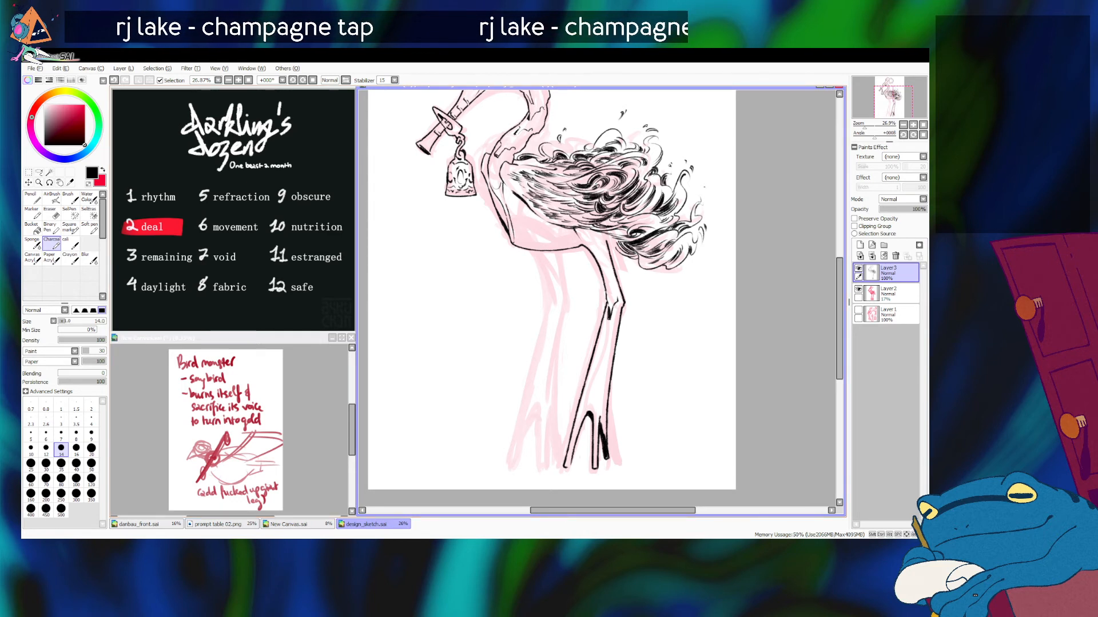
{"action": "key", "text": "bracketleft"}
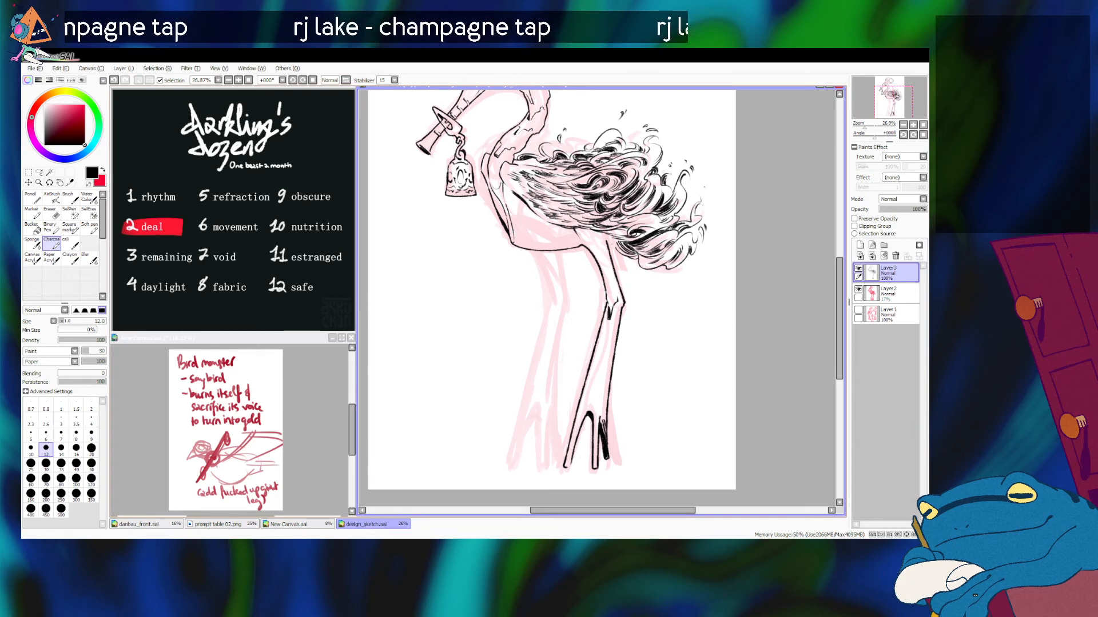
{"action": "key", "text": "ctrl+z"}
{"action": "left_click_drag", "start_coordinate": [580, 246], "coordinate": [619, 243]}
{"action": "key", "text": "ctrl+z"}
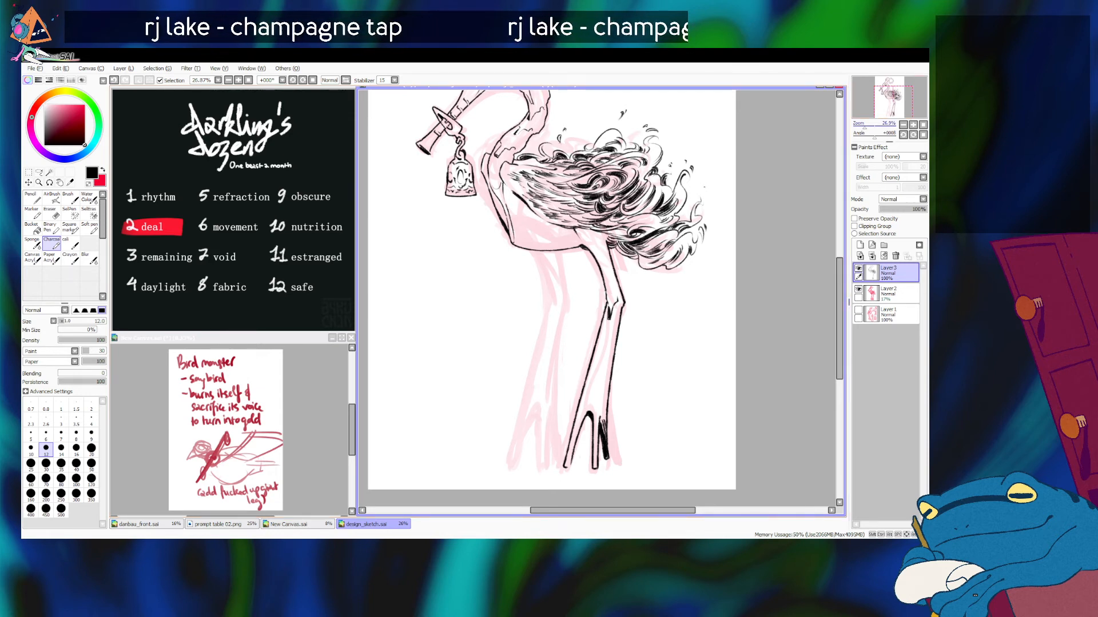
{"action": "key", "text": "ctrl+z"}
{"action": "key", "text": "ctrl+y"}
{"action": "key", "text": "ctrl+z"}
{"action": "left_click_drag", "start_coordinate": [605, 237], "coordinate": [619, 240]}
{"action": "key", "text": "ctrl+z"}
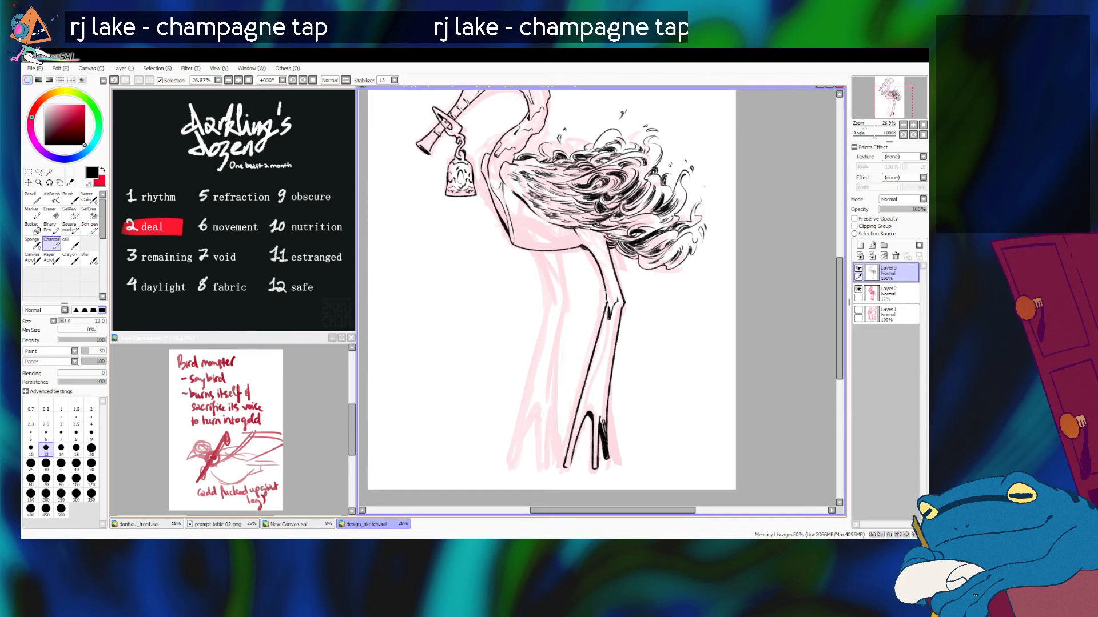
{"action": "key", "text": "ctrl+z"}
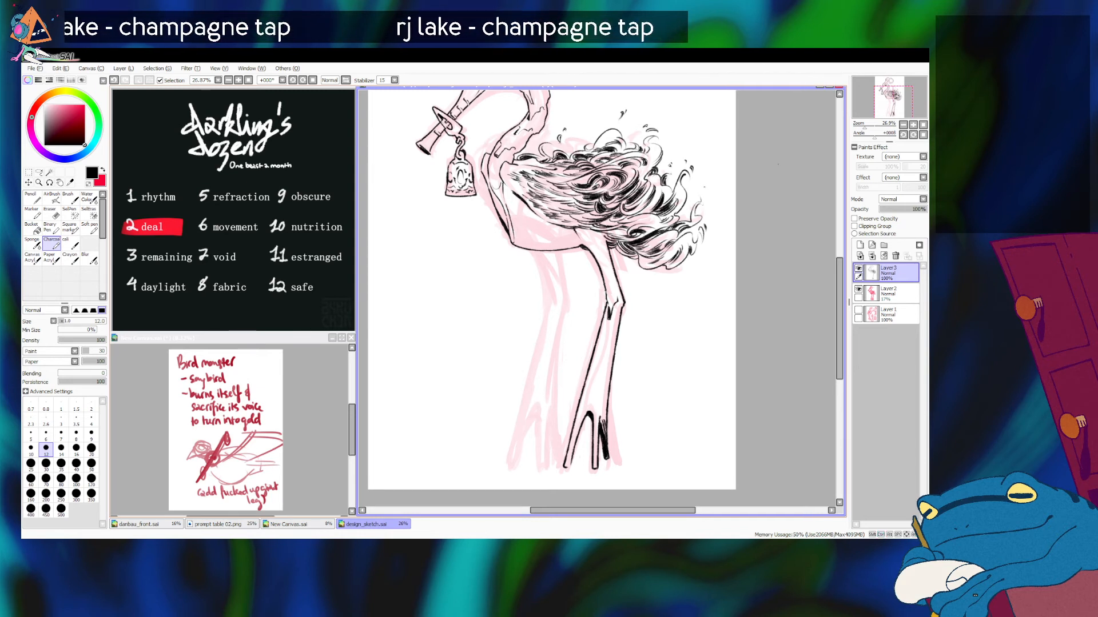
Step: Ink the front and back contours of the front leg's thigh from the belly down to the knee
{"action": "key", "text": "]"}
{"action": "left_click_drag", "start_coordinate": [538, 252], "coordinate": [560, 310]}
{"action": "key", "text": "ctrl+z"}
{"action": "left_click_drag", "start_coordinate": [538, 251], "coordinate": [554, 304]}
{"action": "key", "text": "ctrl+z"}
{"action": "key", "text": "bracketleft"}
{"action": "left_click_drag", "start_coordinate": [539, 254], "coordinate": [555, 298]}
{"action": "key", "text": "ctrl+z"}
{"action": "left_click_drag", "start_coordinate": [537, 252], "coordinate": [558, 307]}
{"action": "key", "text": "ctrl+z"}
{"action": "left_click_drag", "start_coordinate": [537, 251], "coordinate": [554, 306]}
{"action": "left_click_drag", "start_coordinate": [556, 252], "coordinate": [570, 309]}
{"action": "key", "text": "ctrl+z"}
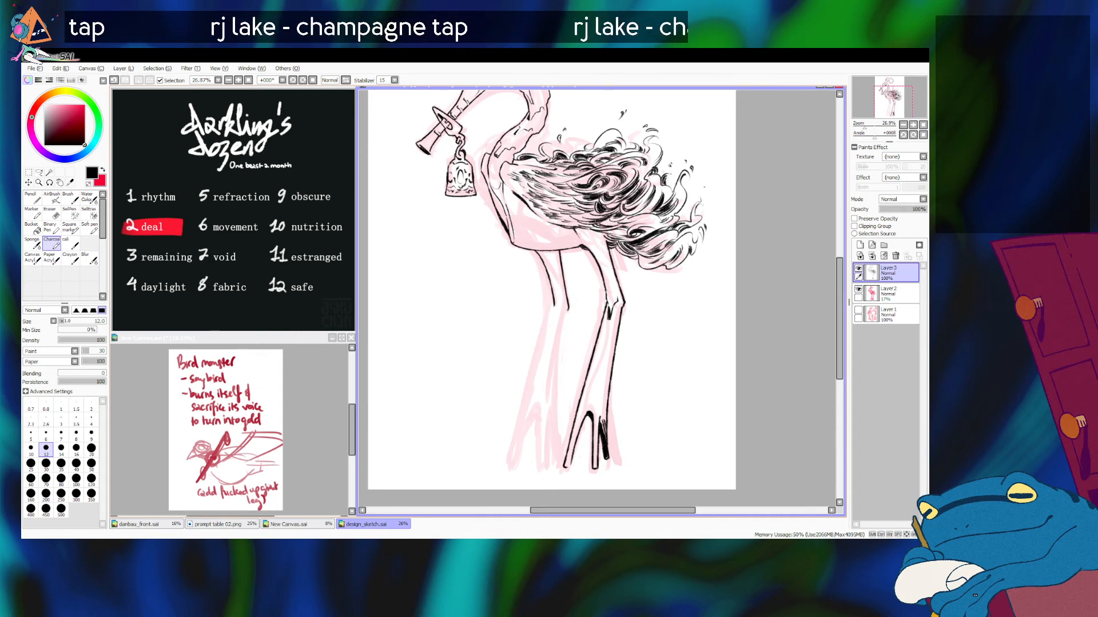
Step: Ink the back contour of the front leg's shin from the knee down to the back toe tip
{"action": "key", "text": "ctrl+z"}
{"action": "left_click_drag", "start_coordinate": [568, 307], "coordinate": [556, 458]}
{"action": "key", "text": "ctrl+z"}
{"action": "key", "text": "ctrl+z"}
{"action": "key", "text": "ctrl+z"}
{"action": "key", "text": "ctrl+z"}
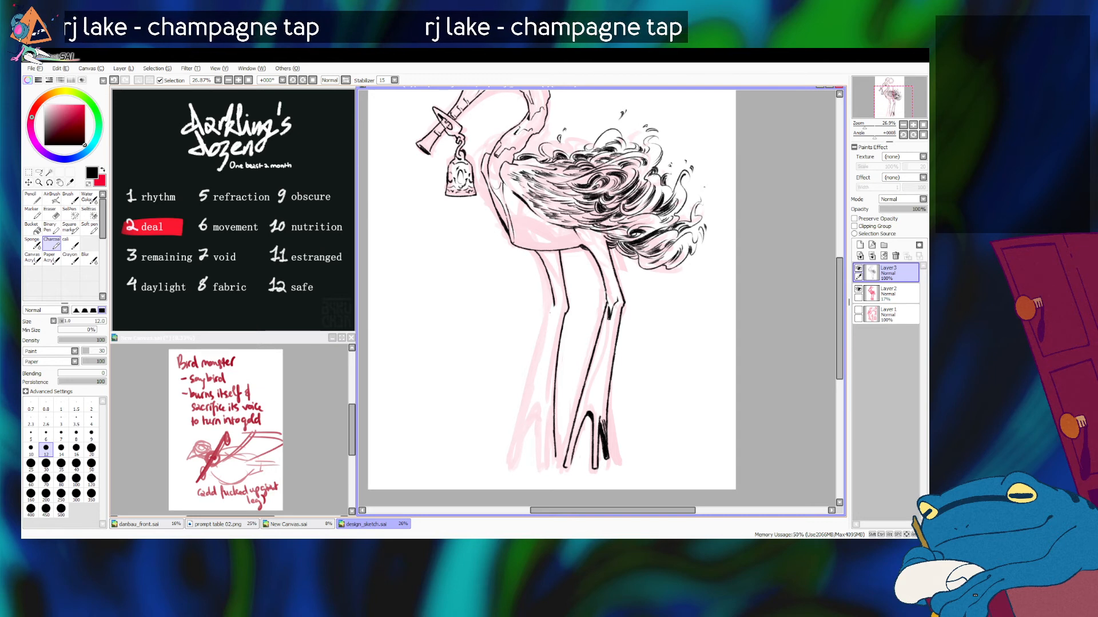
Step: Ink the front contour of the front leg's shin from the knee down to the front toe tip
{"action": "key", "text": "ctrl+z"}
{"action": "left_click_drag", "start_coordinate": [554, 308], "coordinate": [524, 417]}
{"action": "key", "text": "ctrl+z"}
{"action": "left_click_drag", "start_coordinate": [554, 304], "coordinate": [514, 468]}
{"action": "key", "text": "ctrl+z"}
{"action": "left_click_drag", "start_coordinate": [554, 303], "coordinate": [514, 447]}
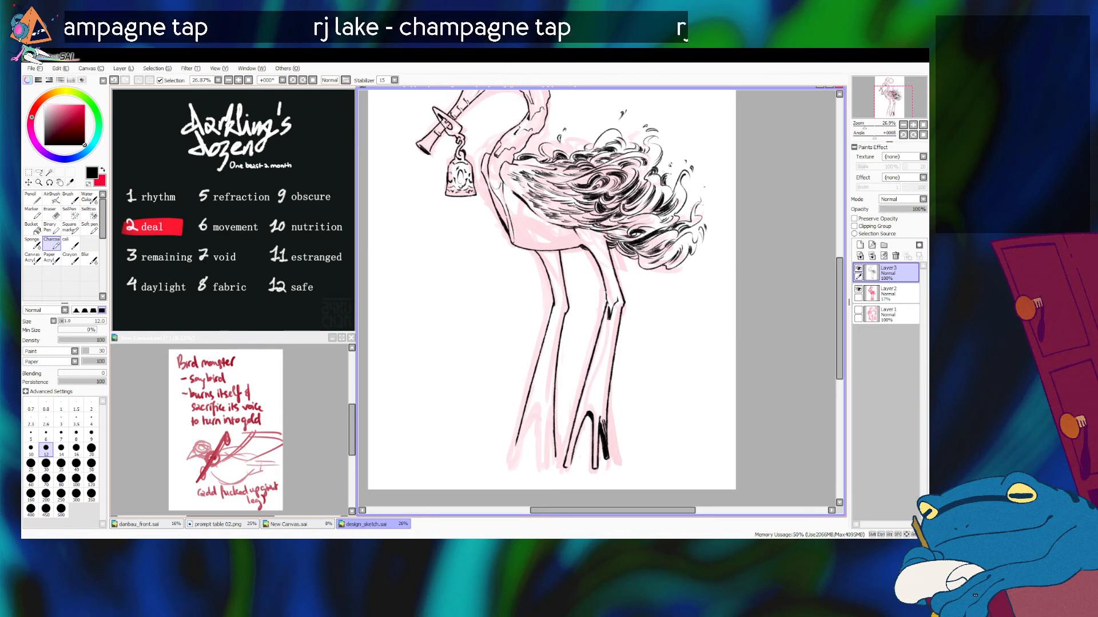
{"action": "left_click_drag", "start_coordinate": [517, 438], "coordinate": [512, 461]}
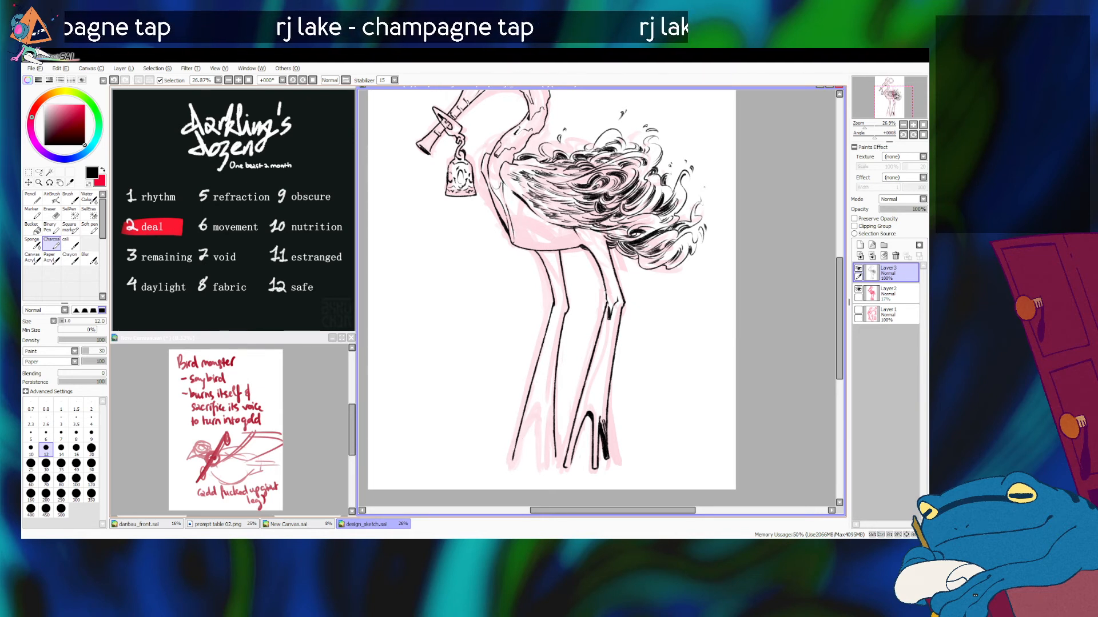
Step: Ink the inner edge of the front leg's narrow front toe
{"action": "key", "text": "ctrl+z"}
{"action": "left_click_drag", "start_coordinate": [529, 407], "coordinate": [516, 470]}
{"action": "key", "text": "ctrl+z"}
{"action": "mouse_move", "coordinate": [527, 407]}
{"action": "left_mouse_down"}
{"action": "mouse_move", "coordinate": [517, 462]}
{"action": "mouse_move", "coordinate": [536, 414]}
{"action": "left_mouse_up"}
{"action": "key", "text": "ctrl+z"}
Step: Ink the arched fork between the front leg's remaining toes, down to the back toe's tip
{"action": "left_click_drag", "start_coordinate": [522, 463], "coordinate": [539, 420]}
{"action": "key", "text": "ctrl+z"}
{"action": "mouse_move", "coordinate": [522, 464]}
{"action": "left_mouse_down"}
{"action": "mouse_move", "coordinate": [538, 420]}
{"action": "mouse_move", "coordinate": [553, 458]}
{"action": "left_mouse_up"}
{"action": "key", "text": "ctrl+z"}
{"action": "key", "text": "ctrl+z"}
{"action": "key", "text": "ctrl+z"}
{"action": "key", "text": "ctrl+z"}
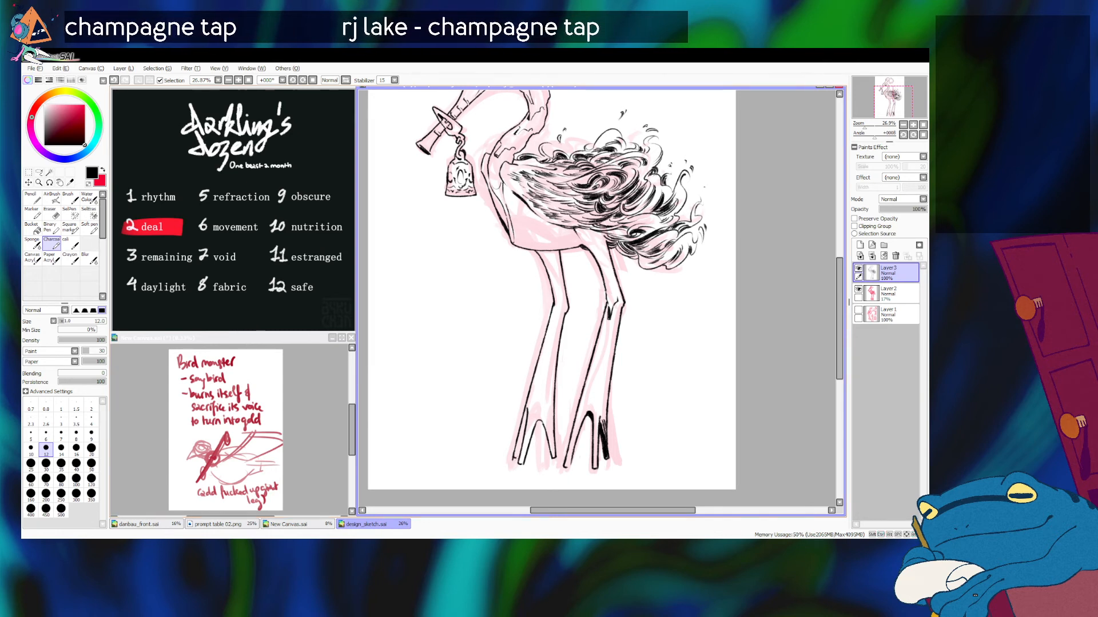
{"action": "left_click", "coordinate": [52, 213]}
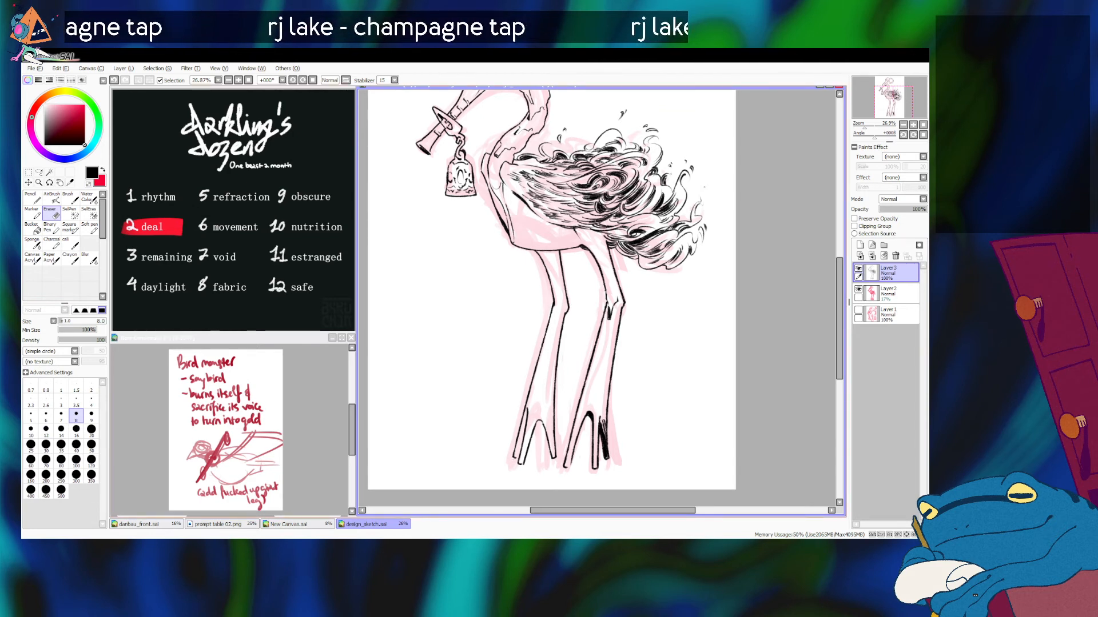
{"action": "left_click", "coordinate": [52, 243]}
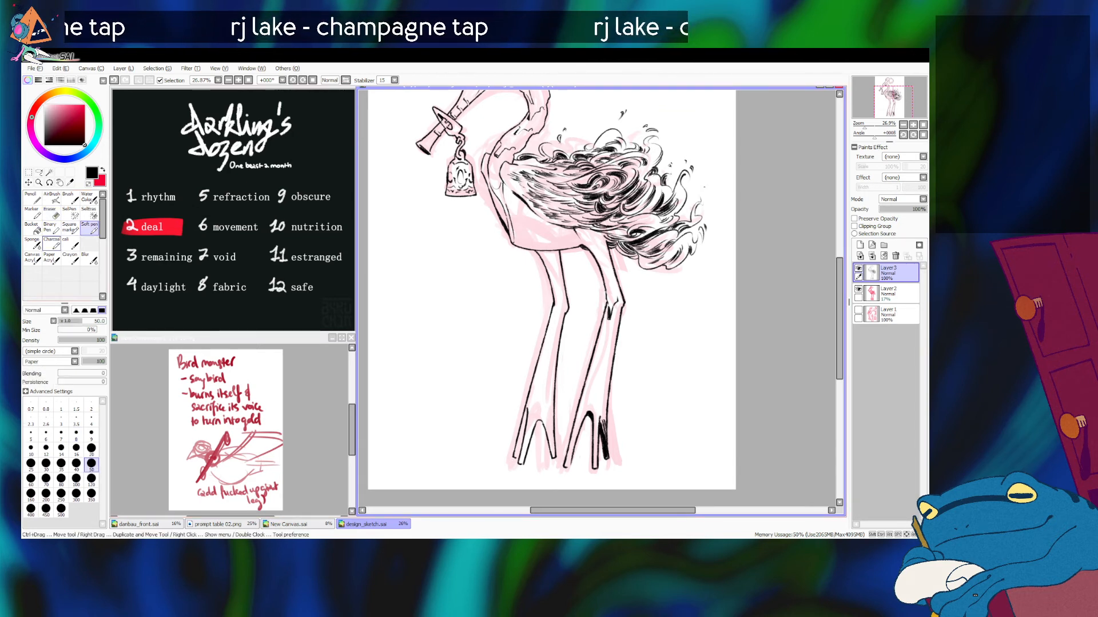
{"action": "left_click", "coordinate": [50, 228]}
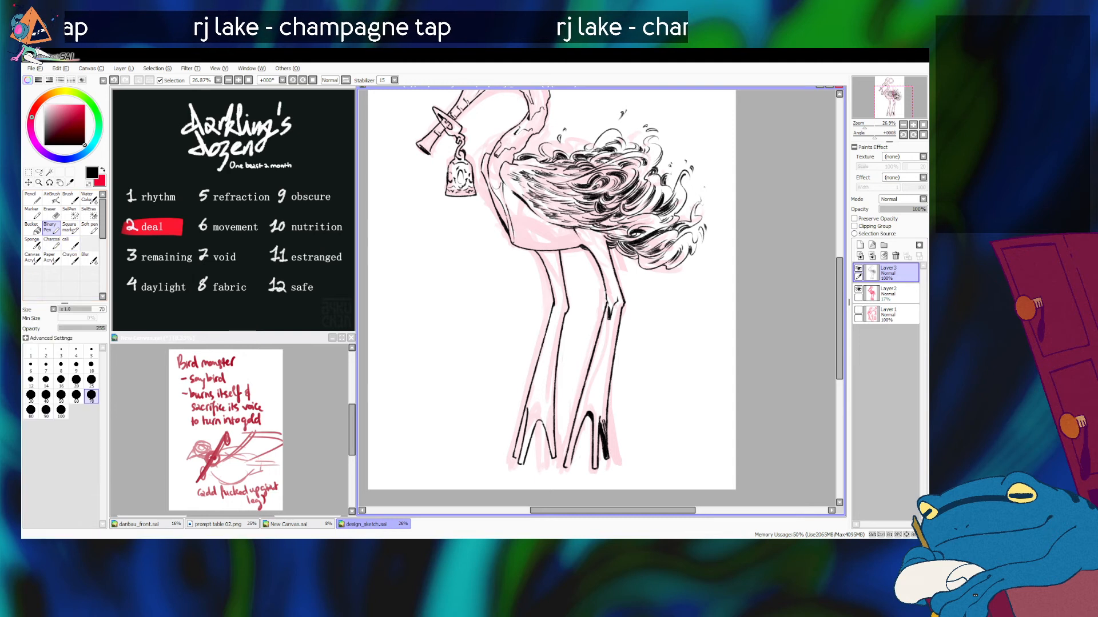
{"action": "left_click", "coordinate": [52, 243]}
Step: Darken the front leg's front toe with heavy black strokes
{"action": "left_click_drag", "start_coordinate": [525, 422], "coordinate": [516, 457]}
{"action": "key", "text": "ctrl+z"}
{"action": "key", "text": "ctrl+z"}
{"action": "key", "text": "ctrl+z"}
{"action": "key", "text": "ctrl+z"}
{"action": "mouse_move", "coordinate": [522, 431]}
{"action": "left_mouse_down"}
{"action": "mouse_move", "coordinate": [515, 454]}
{"action": "mouse_move", "coordinate": [527, 412]}
{"action": "mouse_move", "coordinate": [515, 454]}
{"action": "left_mouse_up"}
{"action": "key", "text": "ctrl+z"}
{"action": "key", "text": "ctrl+z"}
{"action": "key", "text": "ctrl+z"}
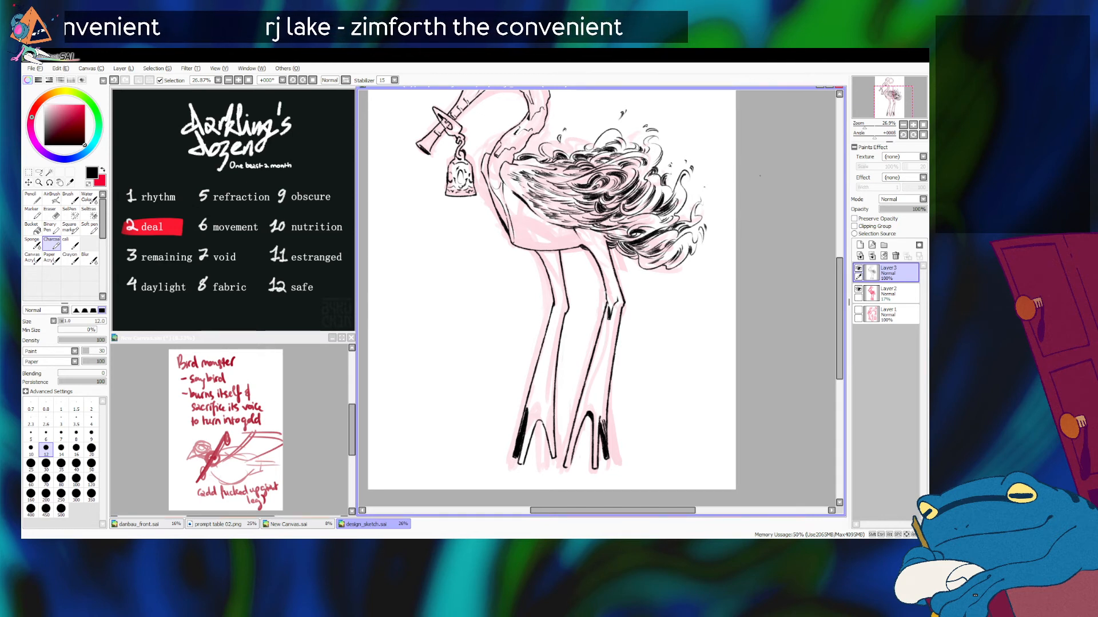
Step: Mark a boundary line across the front leg's upper shin and fill the thigh with black down to the knee
{"action": "left_click_drag", "start_coordinate": [543, 340], "coordinate": [555, 352]}
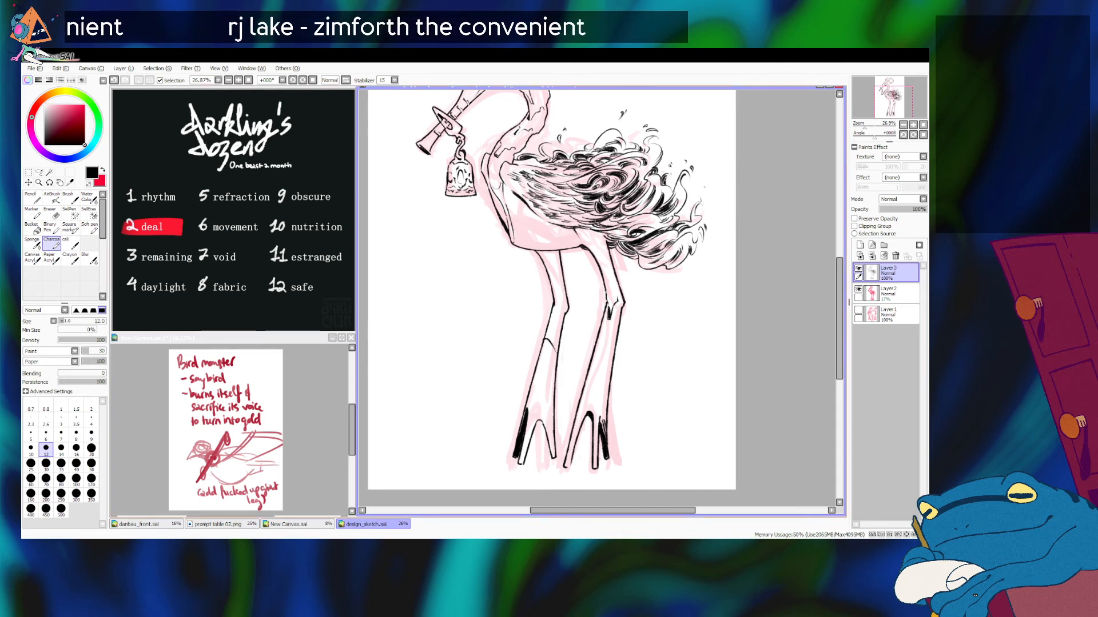
{"action": "left_click_drag", "start_coordinate": [540, 251], "coordinate": [551, 271]}
{"action": "mouse_move", "coordinate": [543, 253]}
{"action": "left_mouse_down"}
{"action": "mouse_move", "coordinate": [554, 271]}
{"action": "mouse_move", "coordinate": [552, 254]}
{"action": "left_mouse_up"}
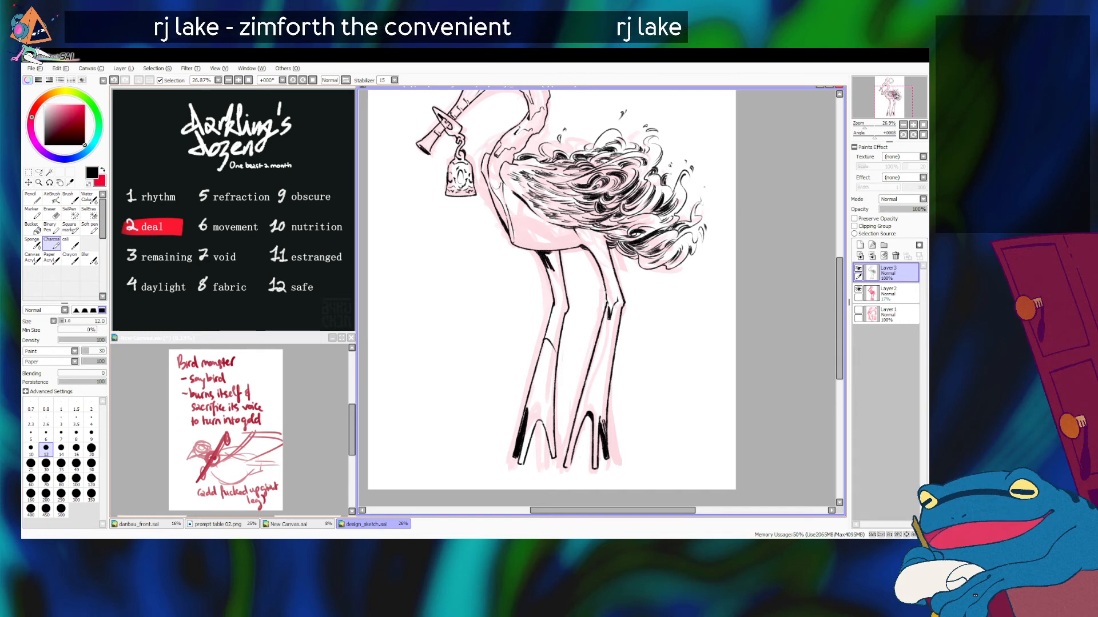
{"action": "left_click_drag", "start_coordinate": [546, 255], "coordinate": [557, 274]}
{"action": "left_click_drag", "start_coordinate": [550, 253], "coordinate": [563, 295]}
{"action": "left_click_drag", "start_coordinate": [556, 274], "coordinate": [564, 314]}
Step: Fill the front leg's knee and upper shin with black, ending in short hatched strokes at the boundary line
{"action": "mouse_move", "coordinate": [560, 295]}
{"action": "left_mouse_down"}
{"action": "mouse_move", "coordinate": [568, 311]}
{"action": "mouse_move", "coordinate": [553, 322]}
{"action": "left_mouse_up"}
{"action": "left_click_drag", "start_coordinate": [549, 307], "coordinate": [564, 334]}
{"action": "mouse_move", "coordinate": [561, 312]}
{"action": "left_mouse_down"}
{"action": "mouse_move", "coordinate": [564, 329]}
{"action": "mouse_move", "coordinate": [549, 339]}
{"action": "left_mouse_up"}
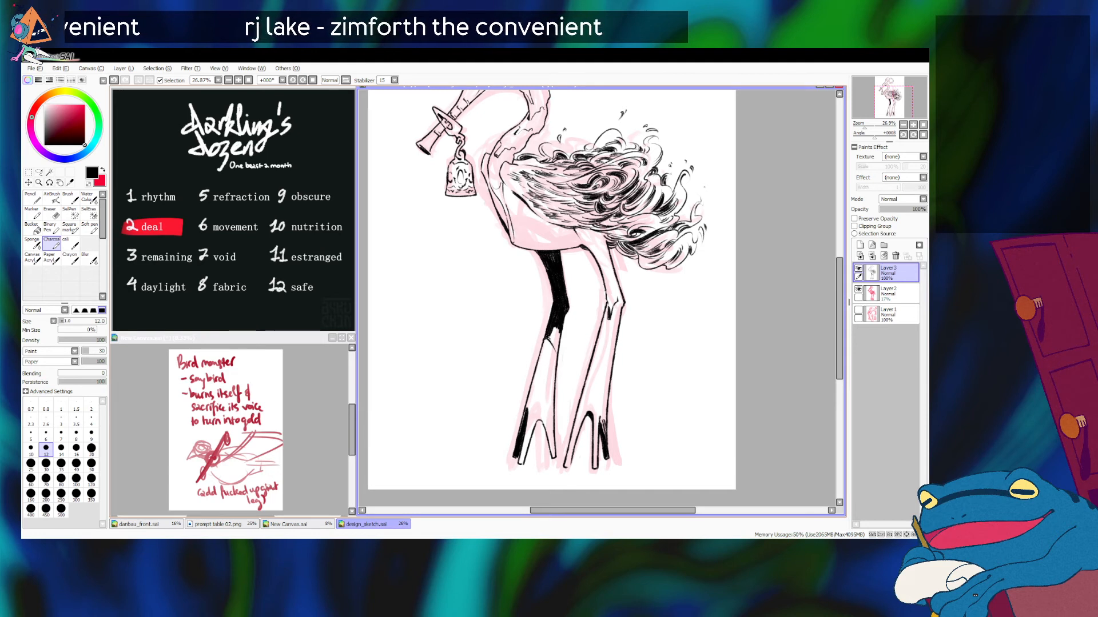
{"action": "left_click_drag", "start_coordinate": [551, 335], "coordinate": [557, 341]}
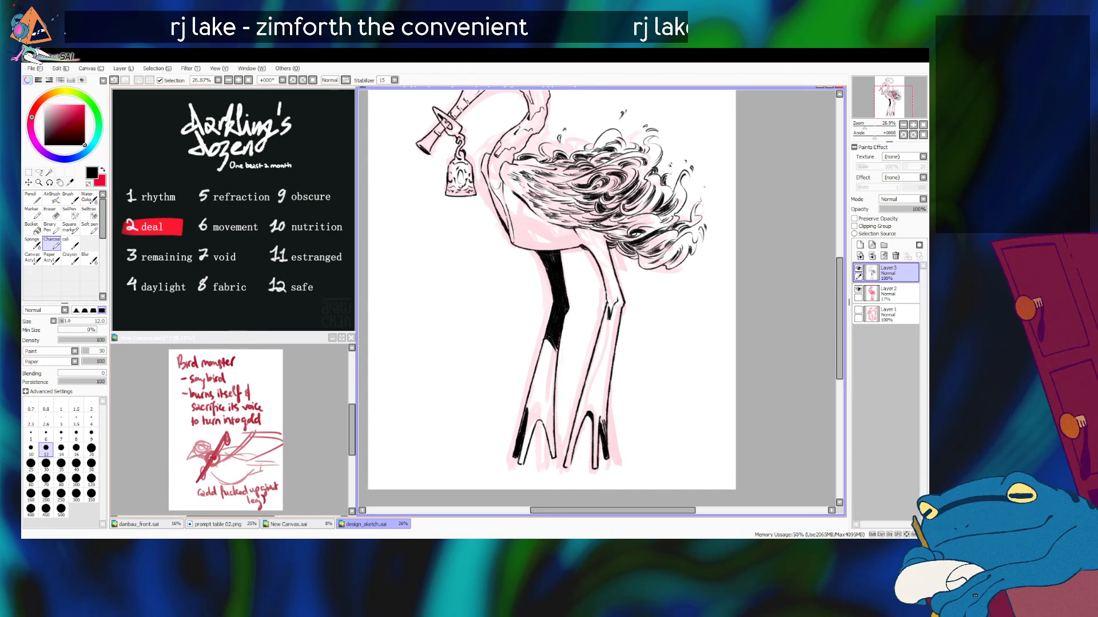
{"action": "left_click_drag", "start_coordinate": [546, 342], "coordinate": [555, 355]}
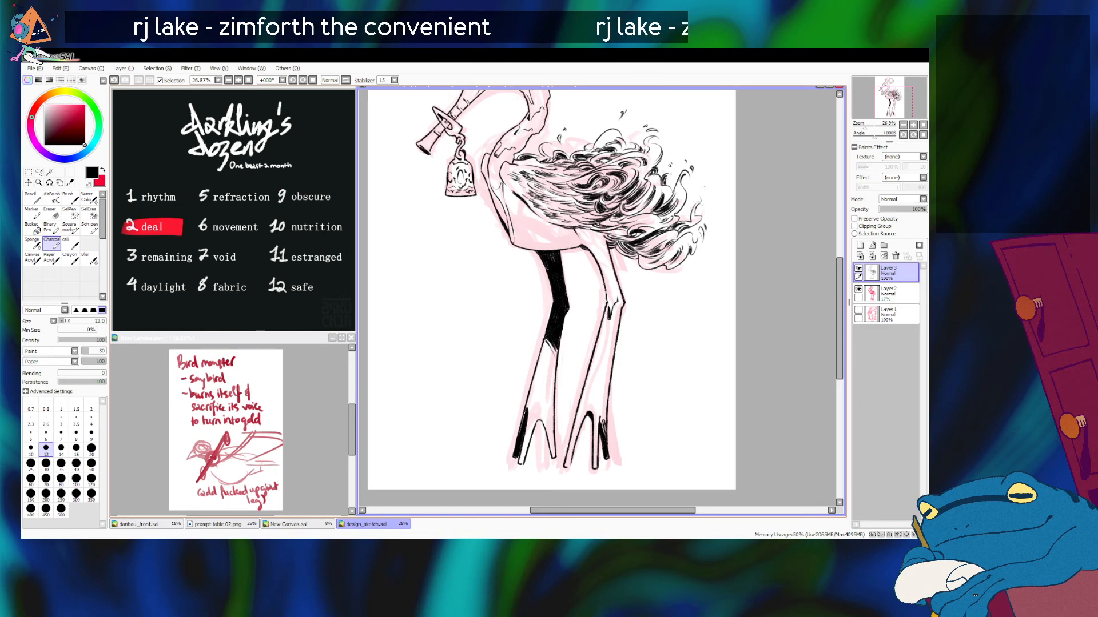
Step: Hide the Layer 2 sketch and draw a row of four small ovals along the lower belly at brush size 10
{"action": "left_click_drag", "start_coordinate": [859, 125], "coordinate": [869, 125]}
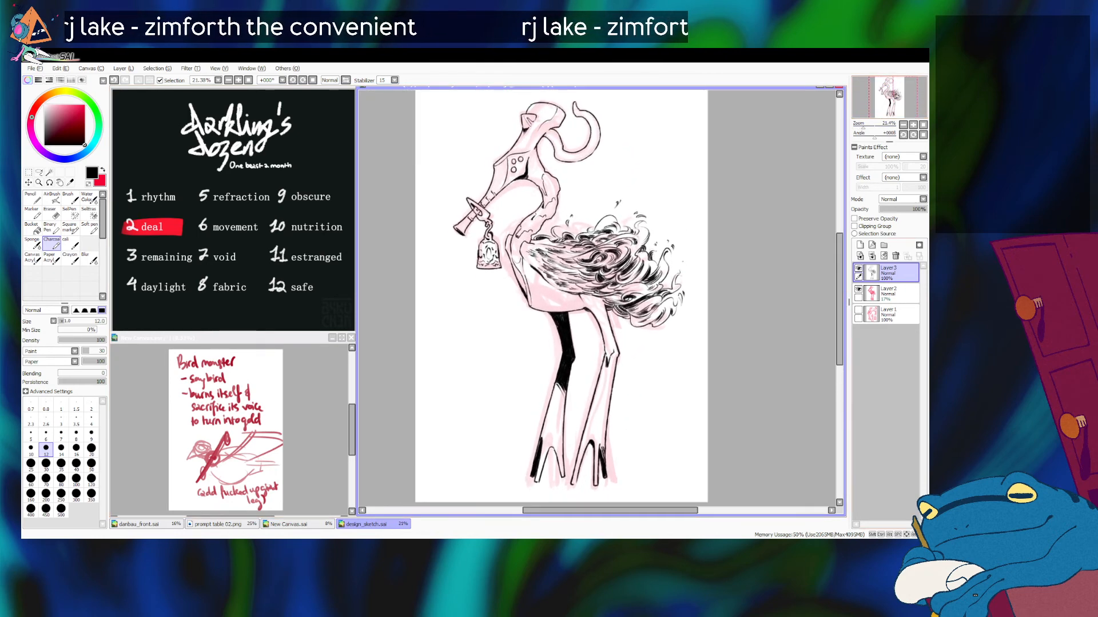
{"action": "left_click", "coordinate": [858, 290]}
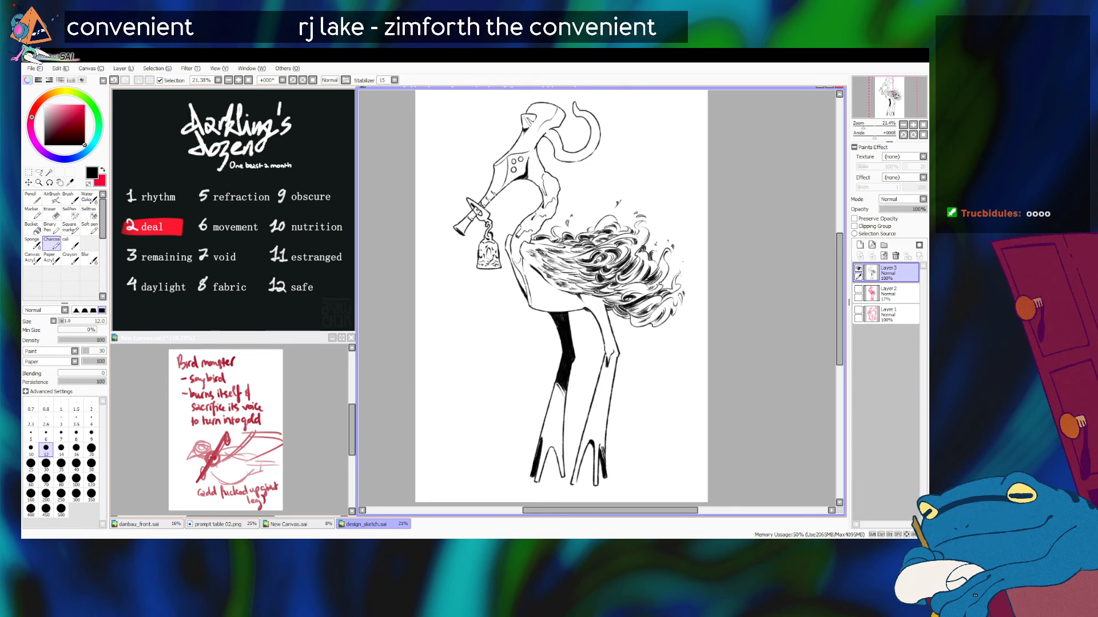
{"action": "key", "text": "["}
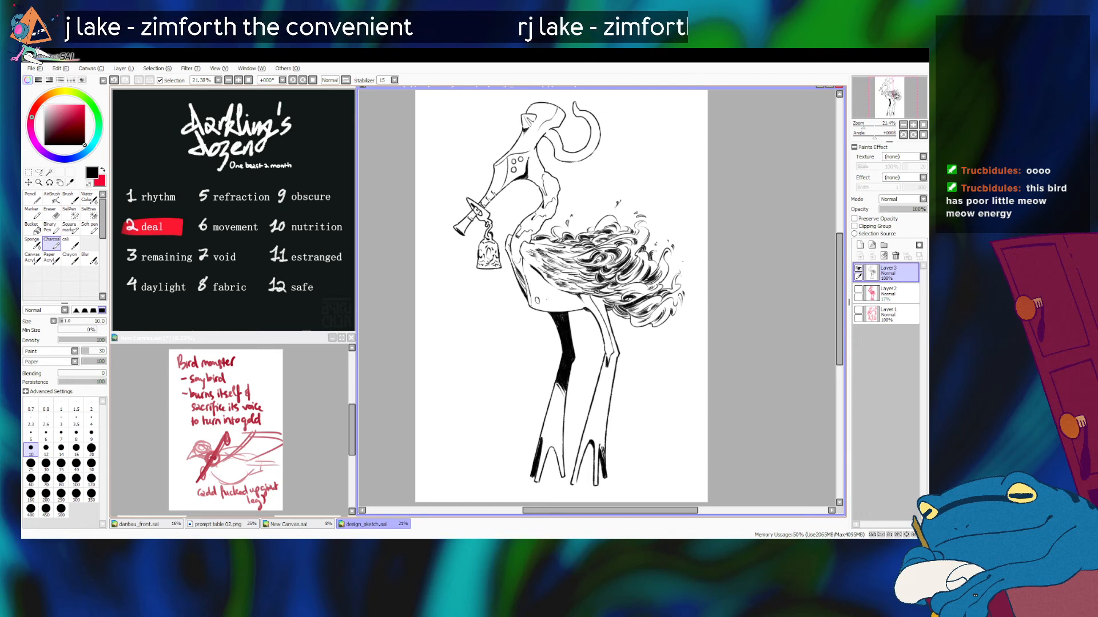
{"action": "key", "text": "ctrl+z"}
{"action": "key", "text": "ctrl+z"}
{"action": "left_click_drag", "start_coordinate": [543, 300], "coordinate": [552, 305]}
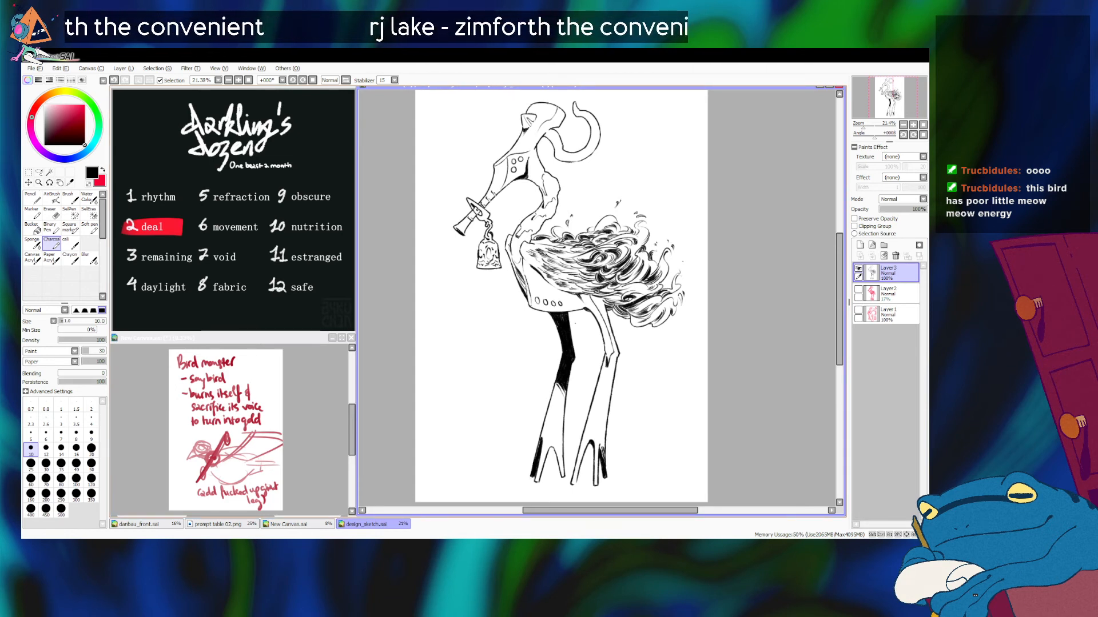
{"action": "left_click_drag", "start_coordinate": [560, 303], "coordinate": [574, 307]}
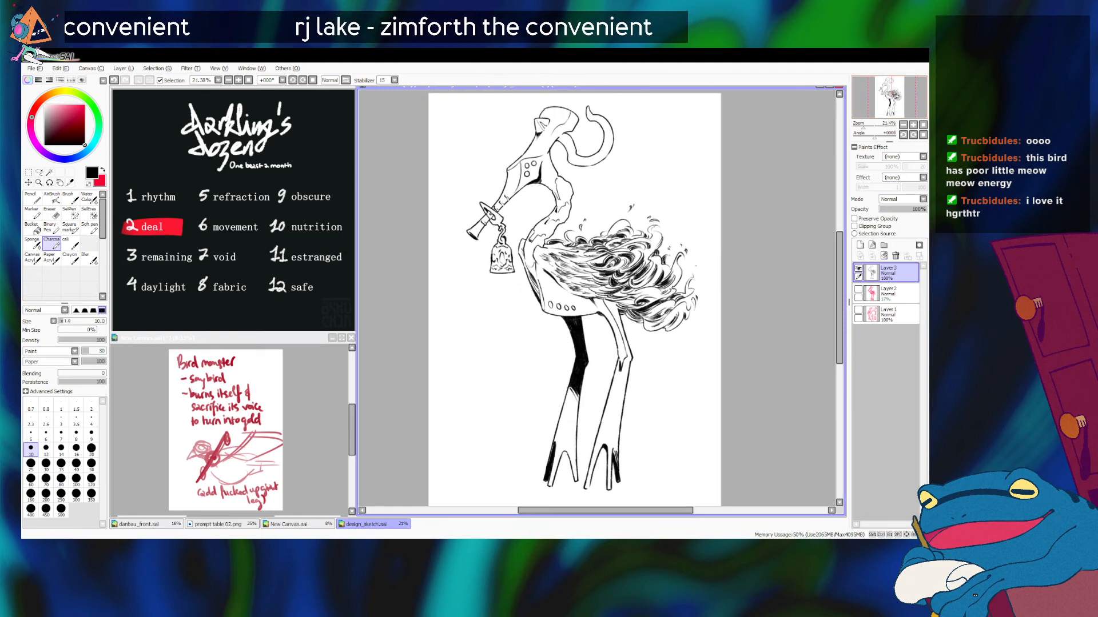
{"action": "key", "text": "bracketright"}
{"action": "key", "text": "bracketright"}
{"action": "key", "text": "bracketright"}
{"action": "left_click_drag", "start_coordinate": [562, 137], "coordinate": [557, 143]}
{"action": "key", "text": "ctrl+z"}
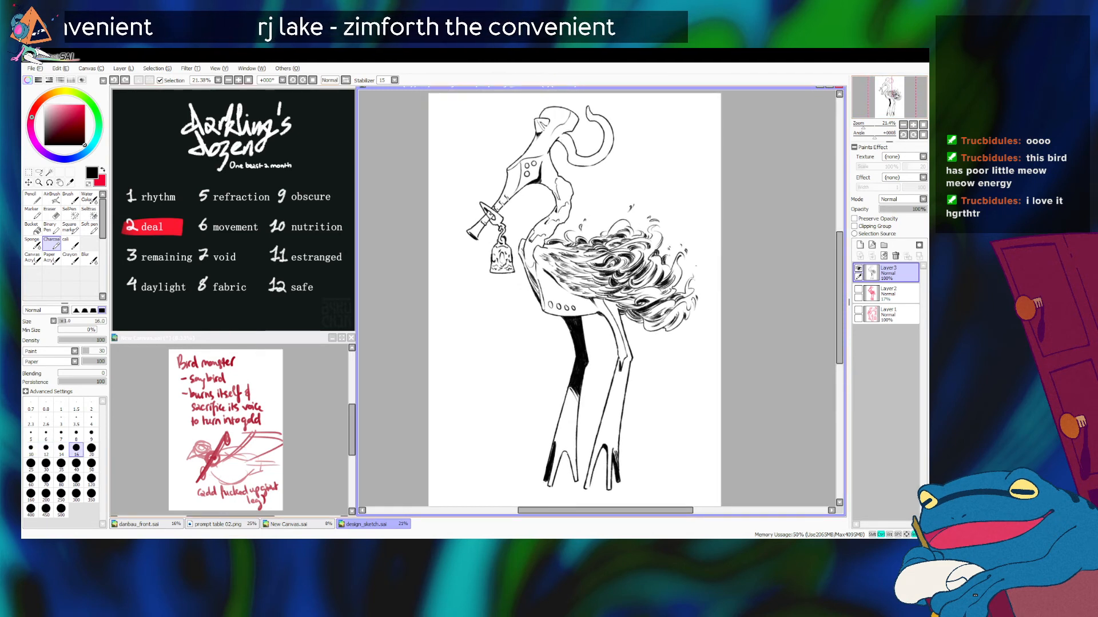
{"action": "key", "text": "bracketleft"}
{"action": "key", "text": "bracketleft"}
{"action": "key", "text": "bracketleft"}
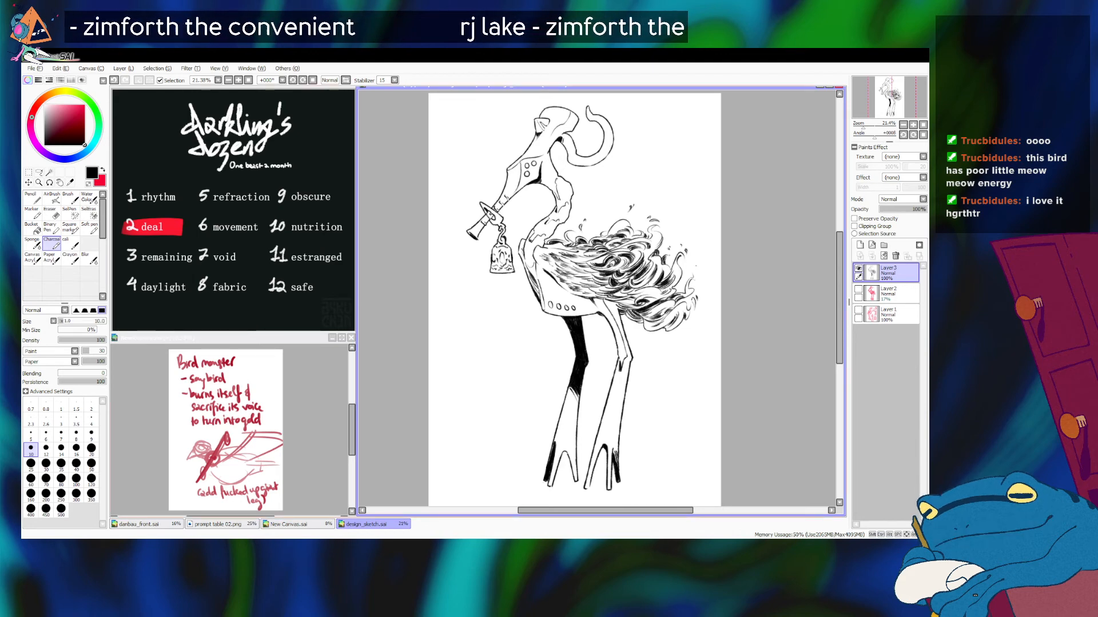
Step: Shift the whole inked bird slightly to the left on the canvas
{"action": "left_click_drag", "start_coordinate": [863, 124], "coordinate": [863, 125]}
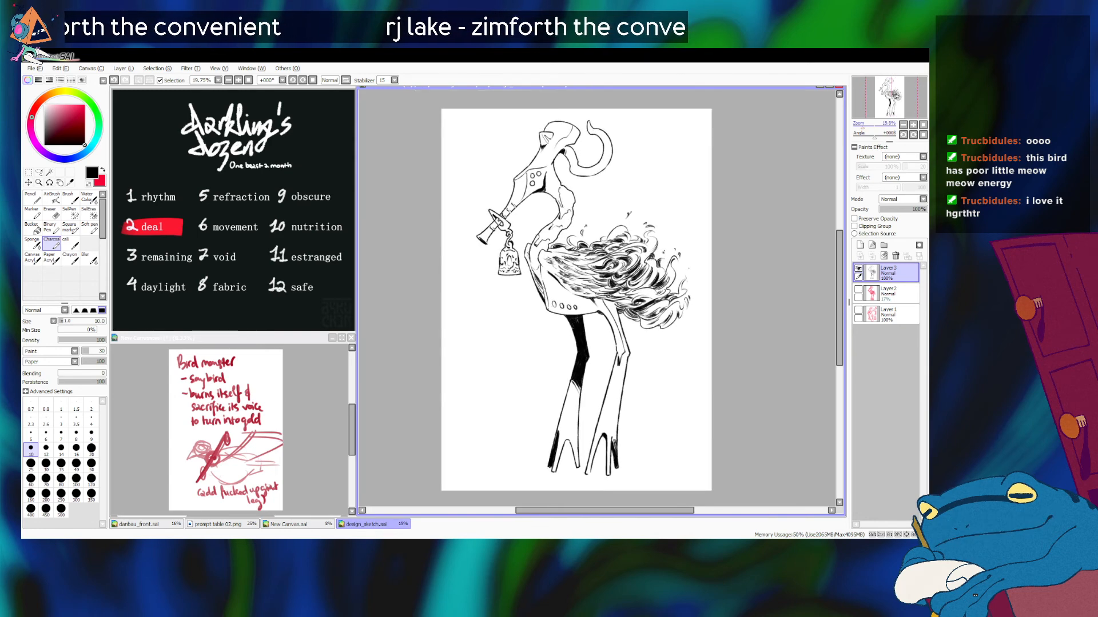
{"action": "left_click_drag", "start_coordinate": [576, 299], "coordinate": [572, 300]}
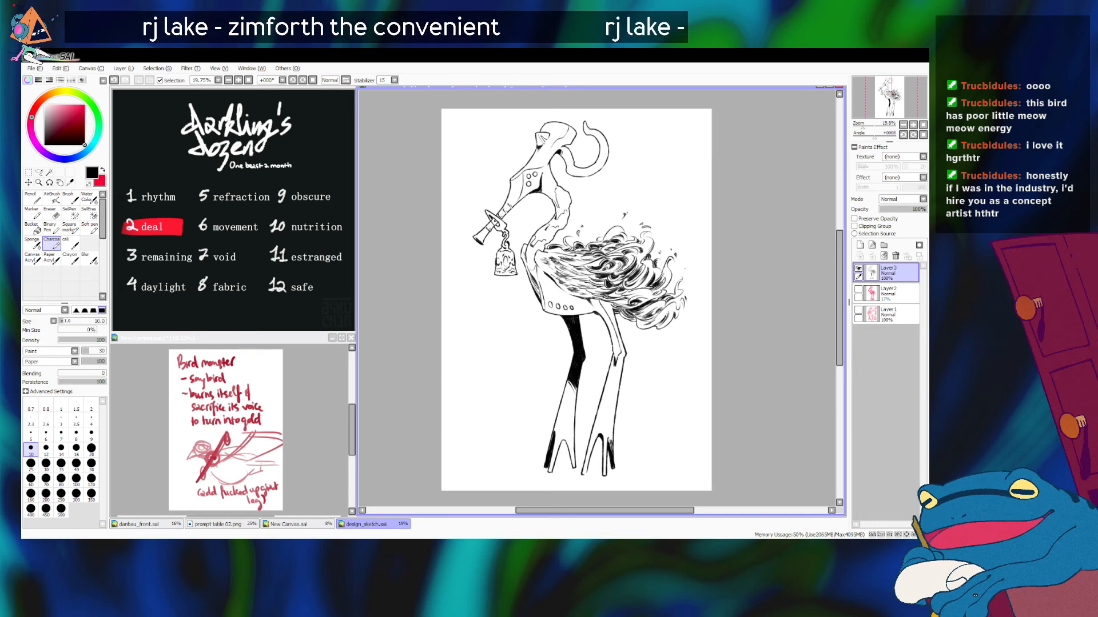
Step: Set the Eraser size to 16 and the Charcoal brush size to 8
{"action": "left_click_drag", "start_coordinate": [862, 125], "coordinate": [867, 125]}
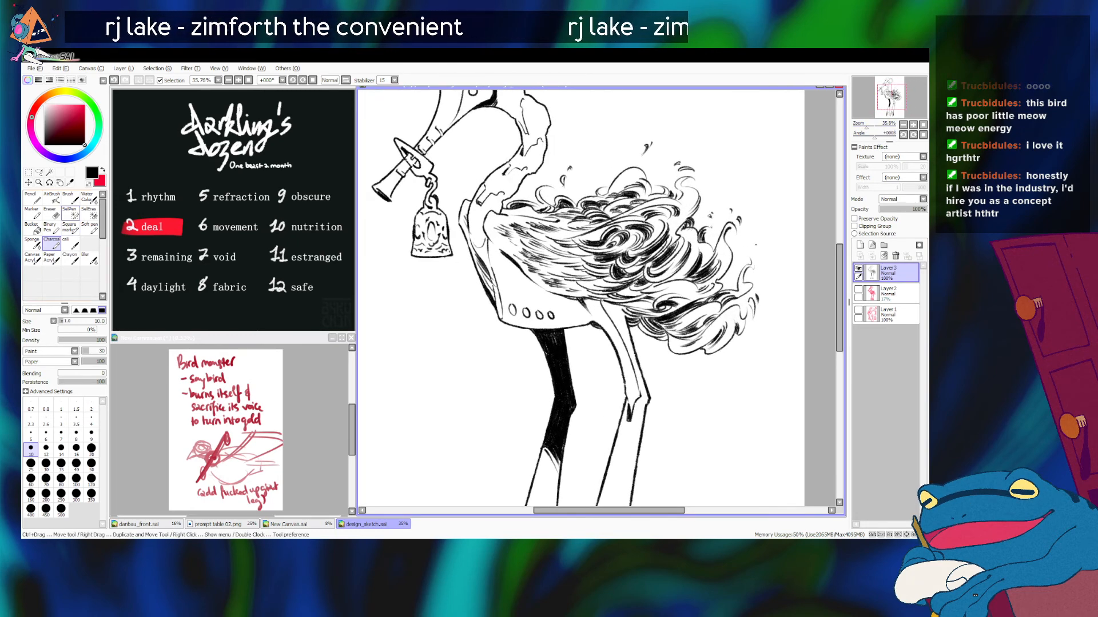
{"action": "key", "text": "e"}
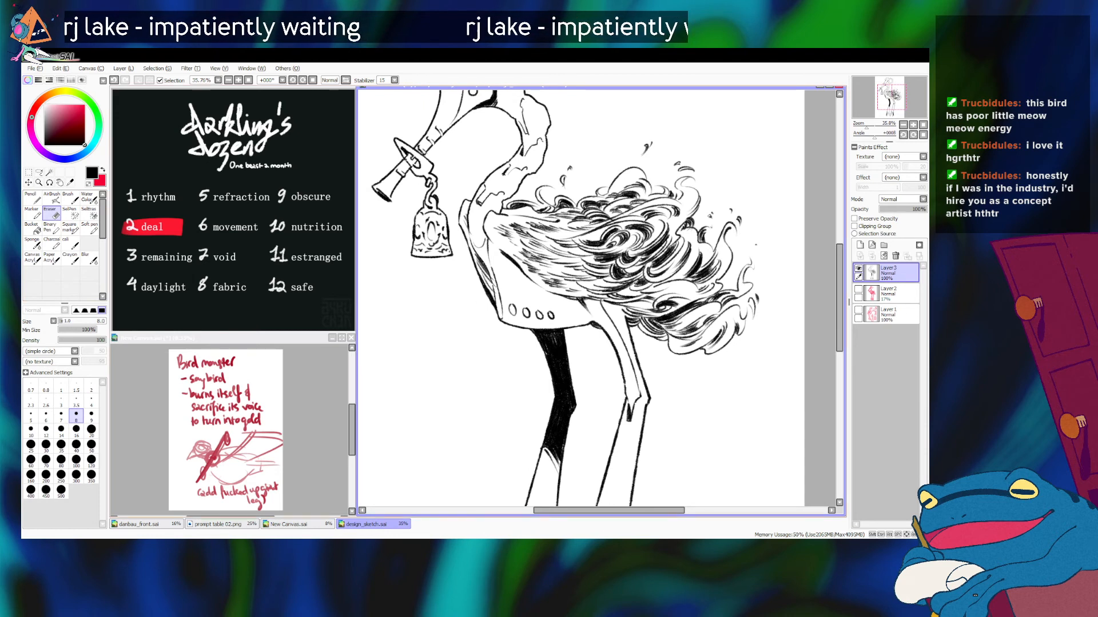
{"action": "key", "text": "bracketright"}
{"action": "key", "text": "bracketright"}
{"action": "key", "text": "bracketright"}
{"action": "key", "text": "bracketright"}
{"action": "key", "text": "bracketright"}
{"action": "key", "text": "bracketright"}
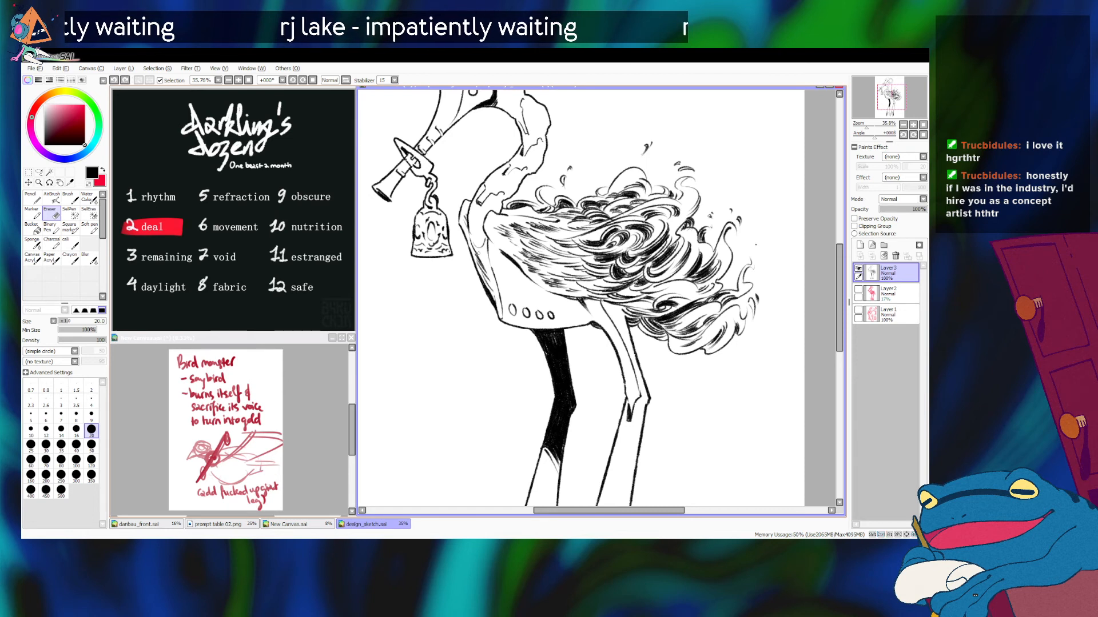
{"action": "key", "text": "bracketleft"}
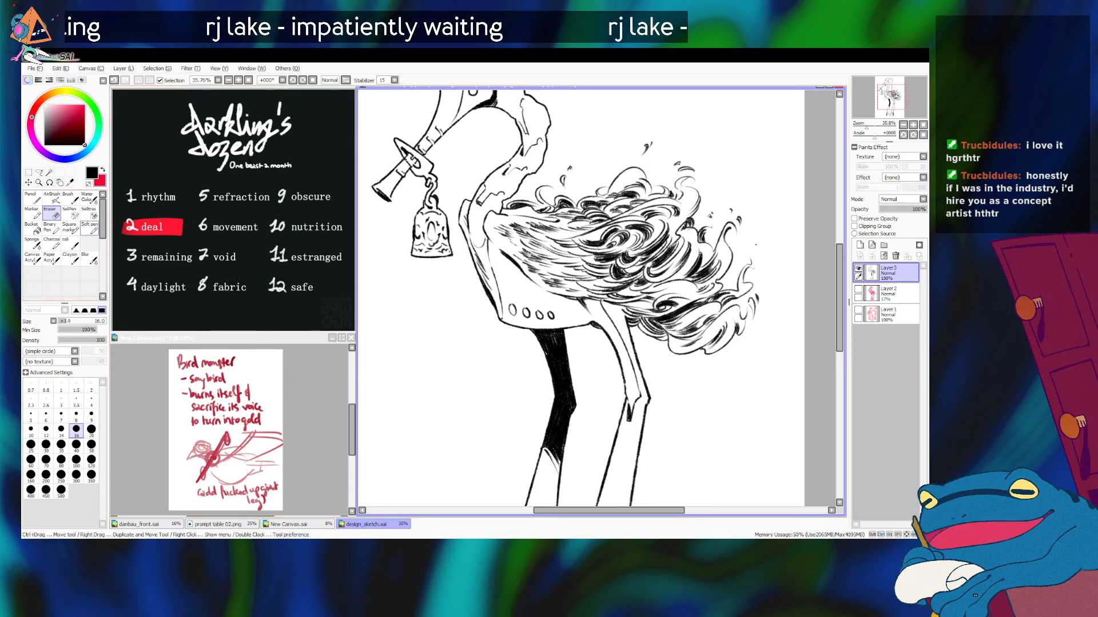
{"action": "left_click", "coordinate": [52, 243]}
{"action": "key", "text": "bracketleft"}
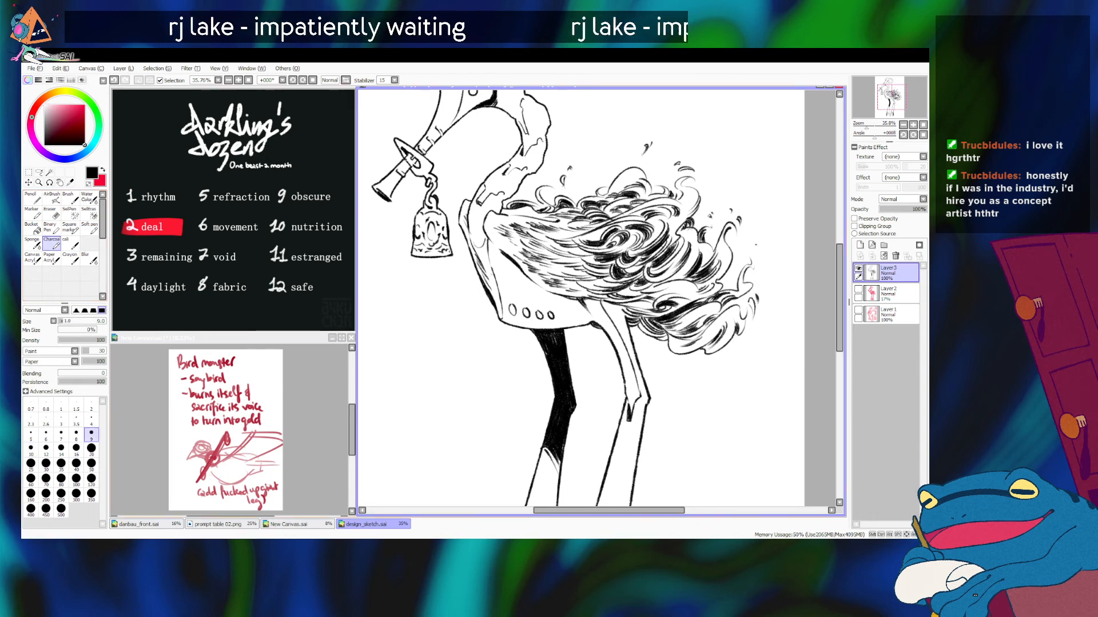
{"action": "key", "text": "bracketleft"}
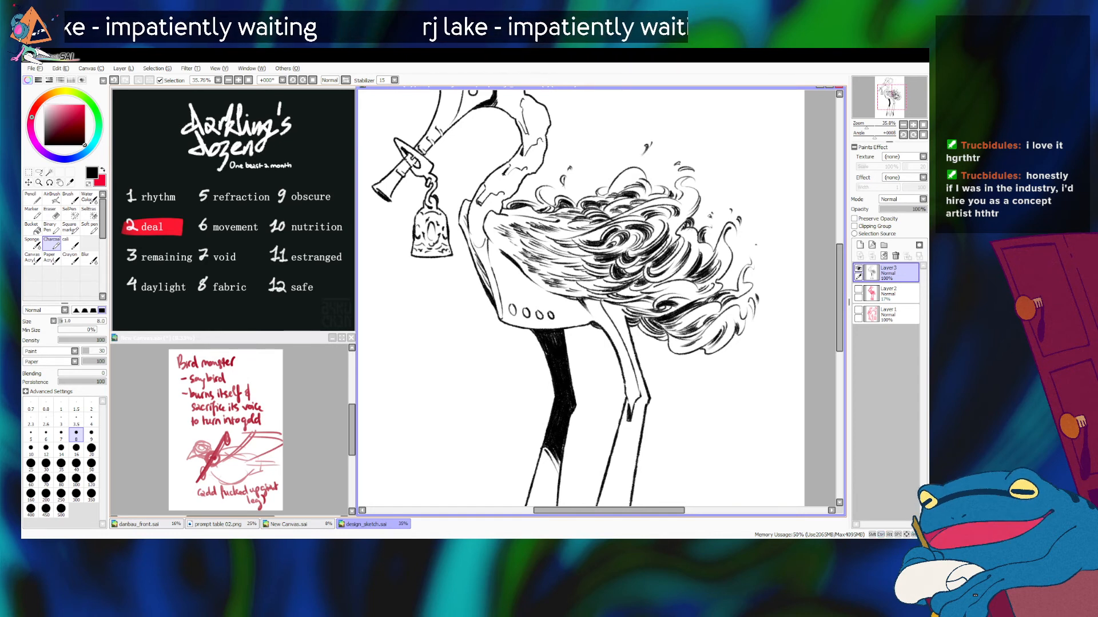
{"action": "left_click_drag", "start_coordinate": [866, 125], "coordinate": [862, 125]}
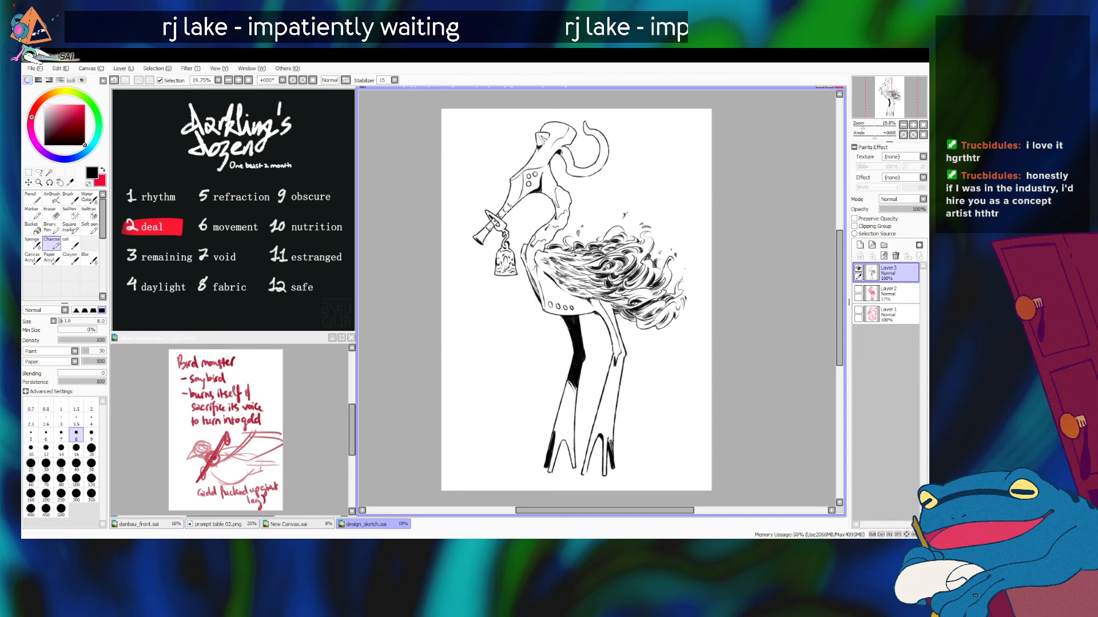
{"action": "scroll", "coordinate": [594, 302], "scroll_direction": "up", "scroll_amount": 4}
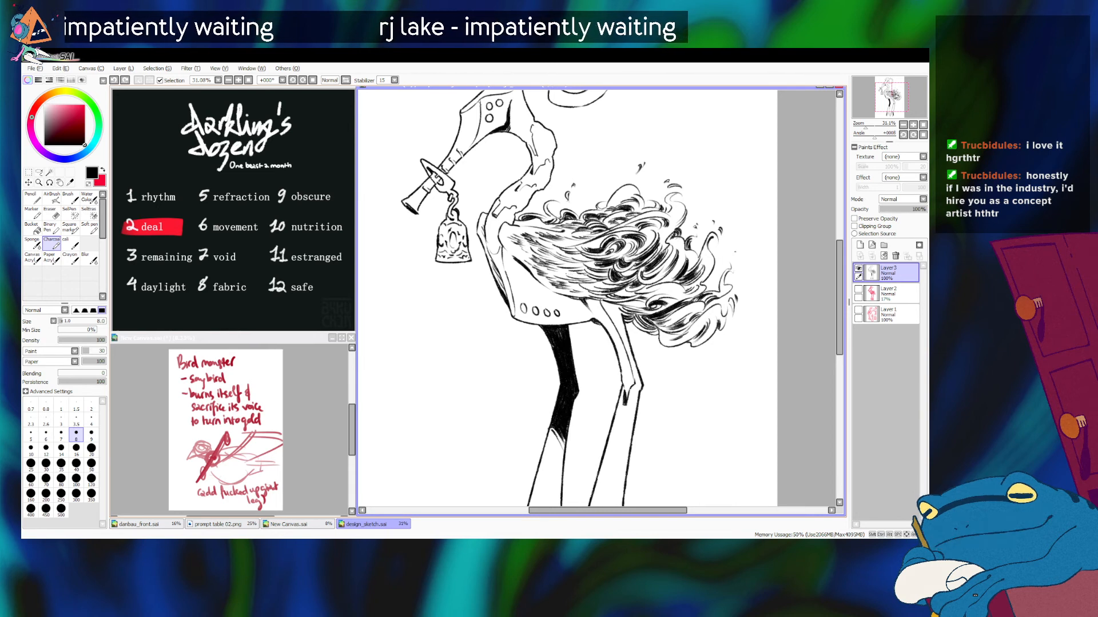
{"action": "key", "text": "ctrl"}
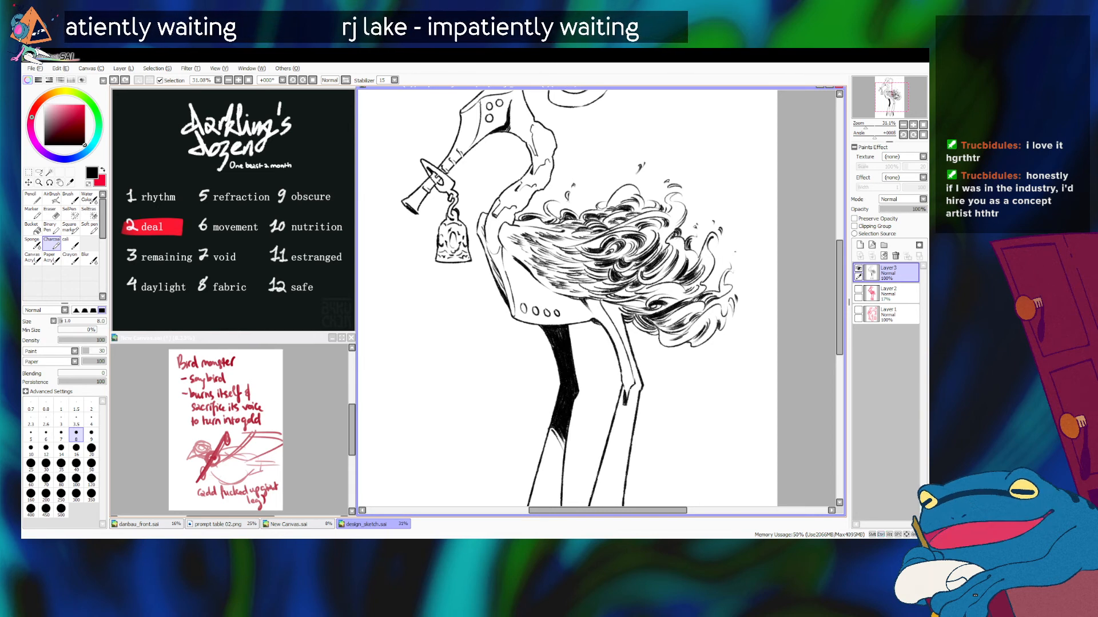
Step: Try short Charcoal strokes among the feathers in the middle of the bird's flaming wing, undoing each attempt
{"action": "key", "text": "ctrl+z"}
{"action": "left_click_drag", "start_coordinate": [575, 272], "coordinate": [590, 277]}
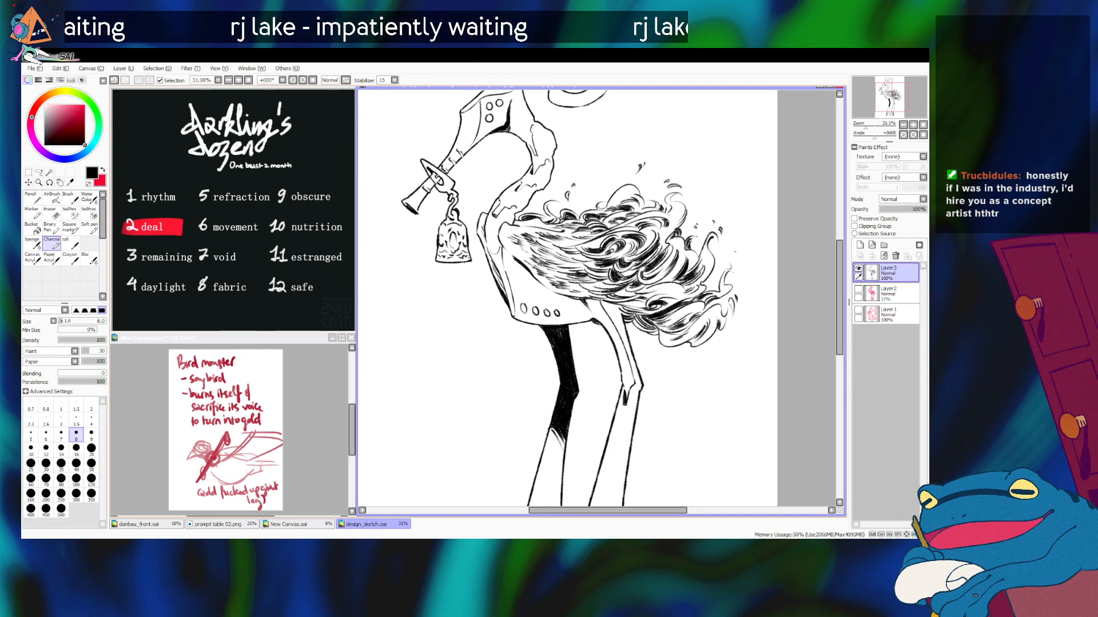
{"action": "left_click_drag", "start_coordinate": [570, 261], "coordinate": [583, 267]}
{"action": "key", "text": "ctrl+z"}
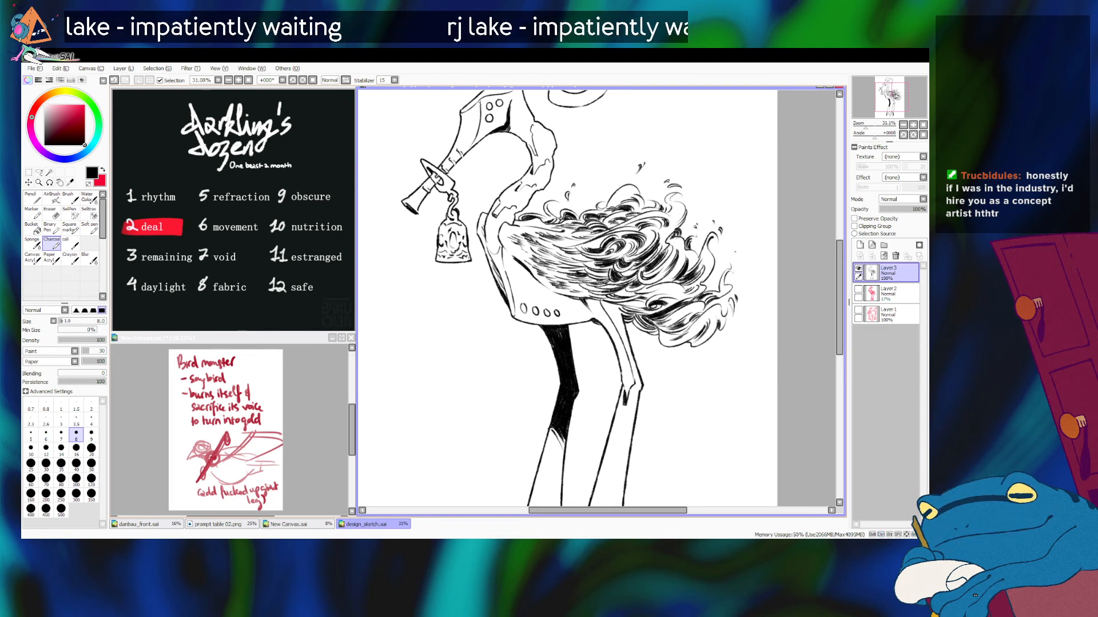
{"action": "left_click_drag", "start_coordinate": [599, 279], "coordinate": [610, 286]}
{"action": "key", "text": "ctrl+z"}
{"action": "key", "text": "ctrl+z"}
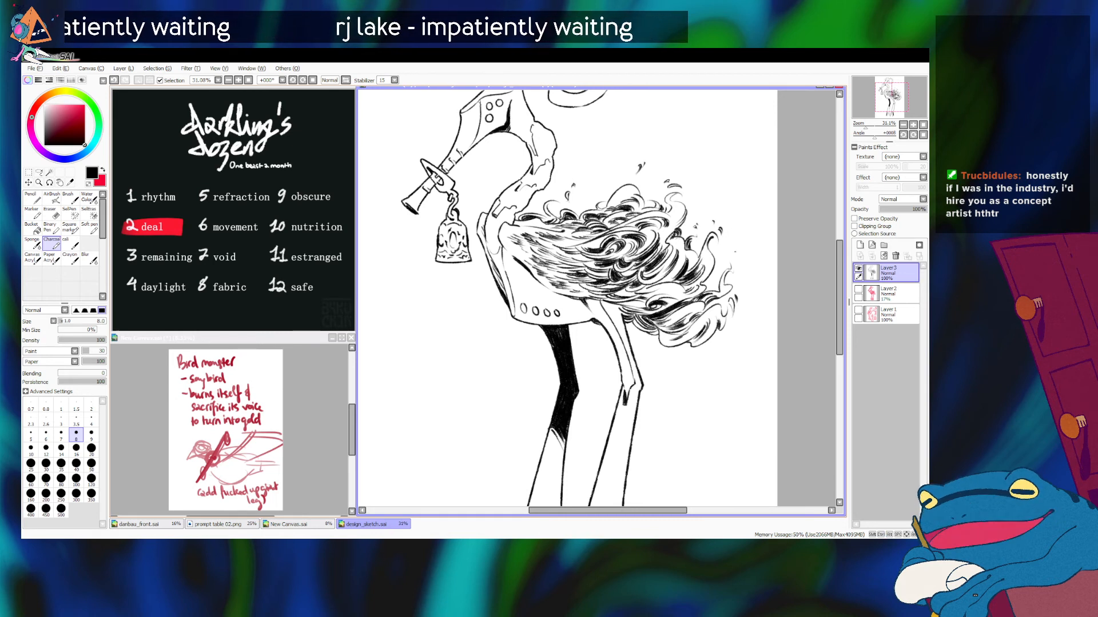
{"action": "mouse_move", "coordinate": [567, 284]}
{"action": "left_mouse_down"}
{"action": "mouse_move", "coordinate": [584, 289]}
{"action": "mouse_move", "coordinate": [574, 286]}
{"action": "left_mouse_up"}
{"action": "key", "text": "ctrl+z"}
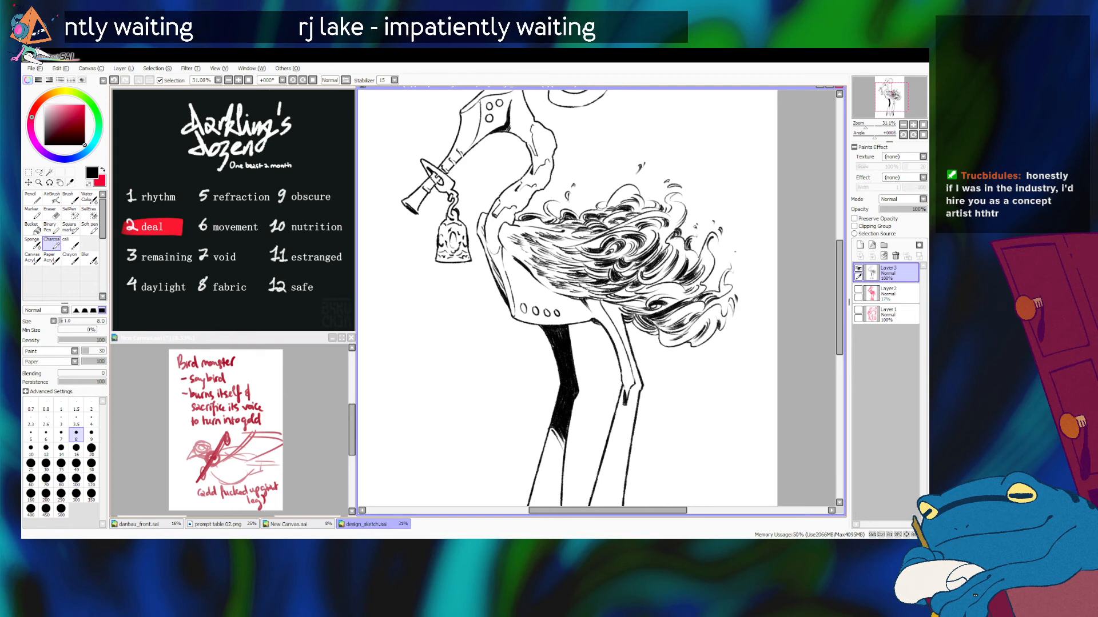
{"action": "key", "text": "ctrl+z"}
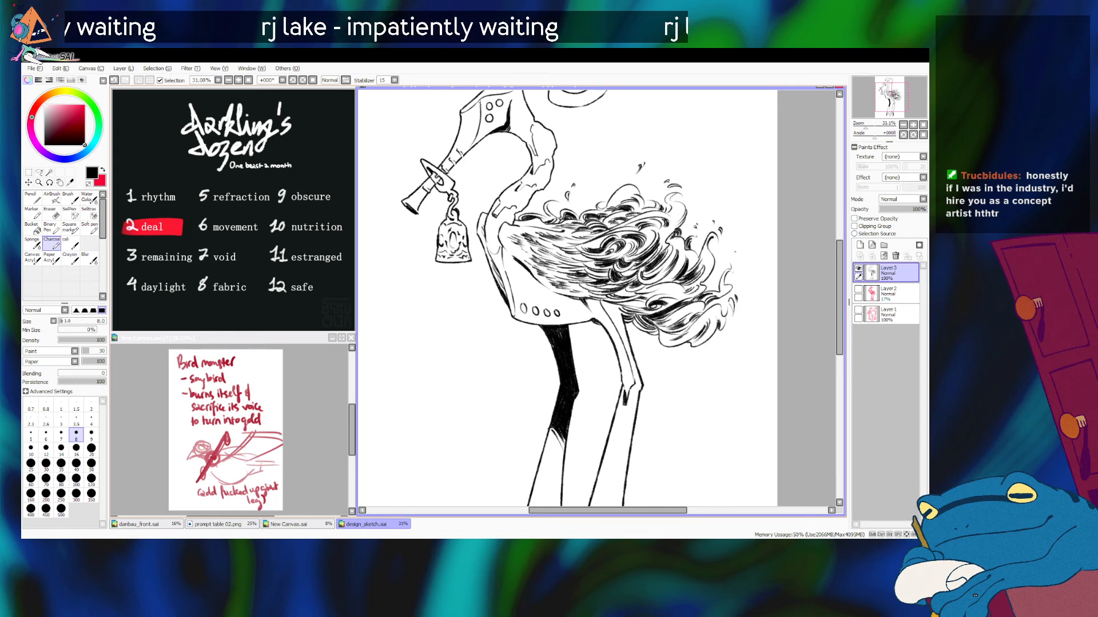
Step: Examine the full-body line art as a whole, and the hanging bell, neck and lower belly up close
{"action": "left_click_drag", "start_coordinate": [865, 125], "coordinate": [863, 124]}
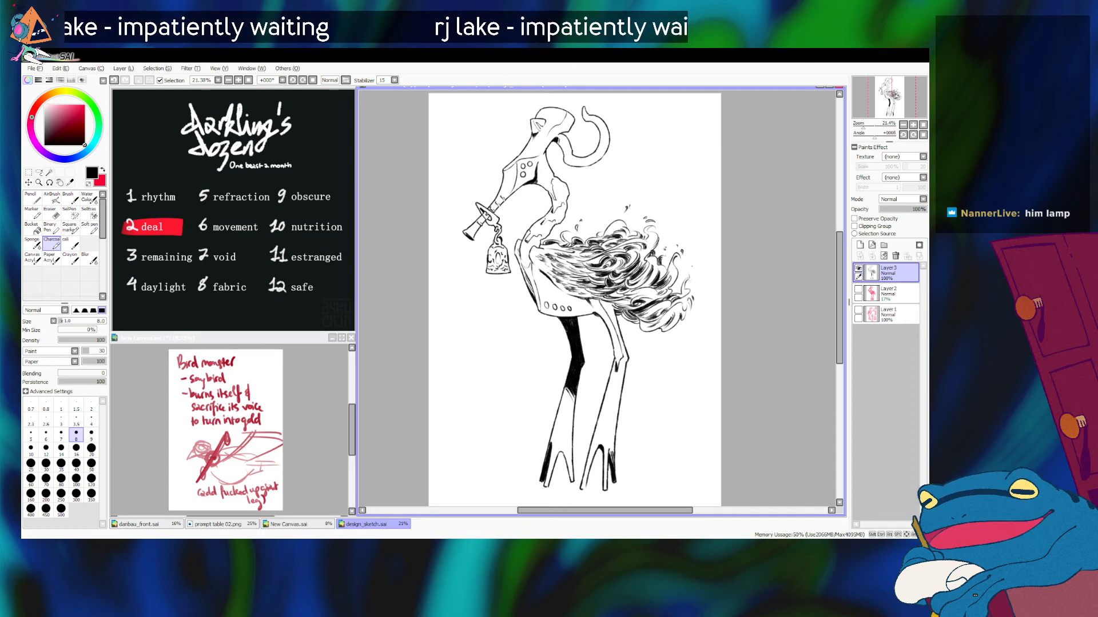
{"action": "key", "text": "alt+Tab"}
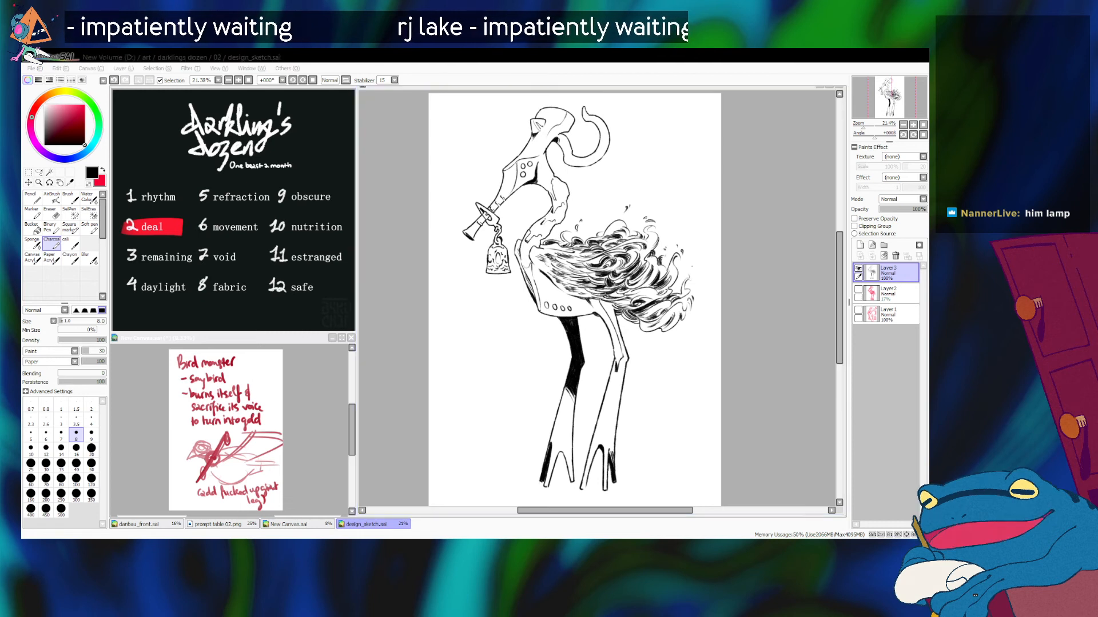
{"action": "key", "text": "alt+Tab"}
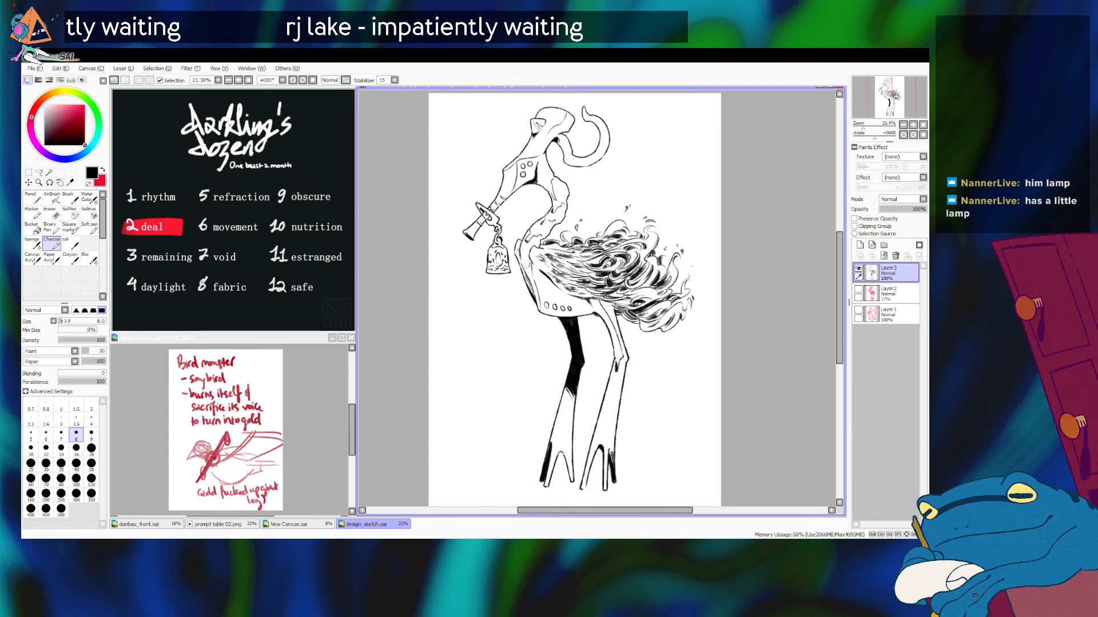
{"action": "scroll", "coordinate": [584, 305], "scroll_direction": "up", "scroll_amount": 5}
{"action": "left_click_drag", "start_coordinate": [532, 286], "coordinate": [700, 329]}
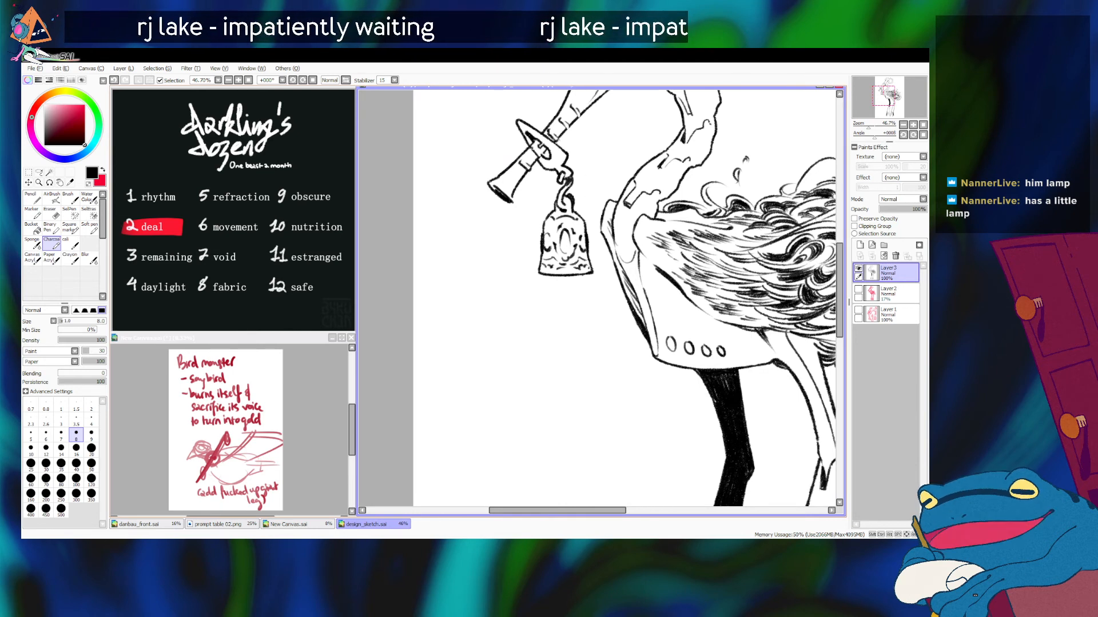
{"action": "mouse_move", "coordinate": [867, 126]}
{"action": "left_mouse_down"}
{"action": "mouse_move", "coordinate": [887, 96]}
{"action": "mouse_move", "coordinate": [862, 125]}
{"action": "left_mouse_up"}
{"action": "left_click", "coordinate": [923, 125]}
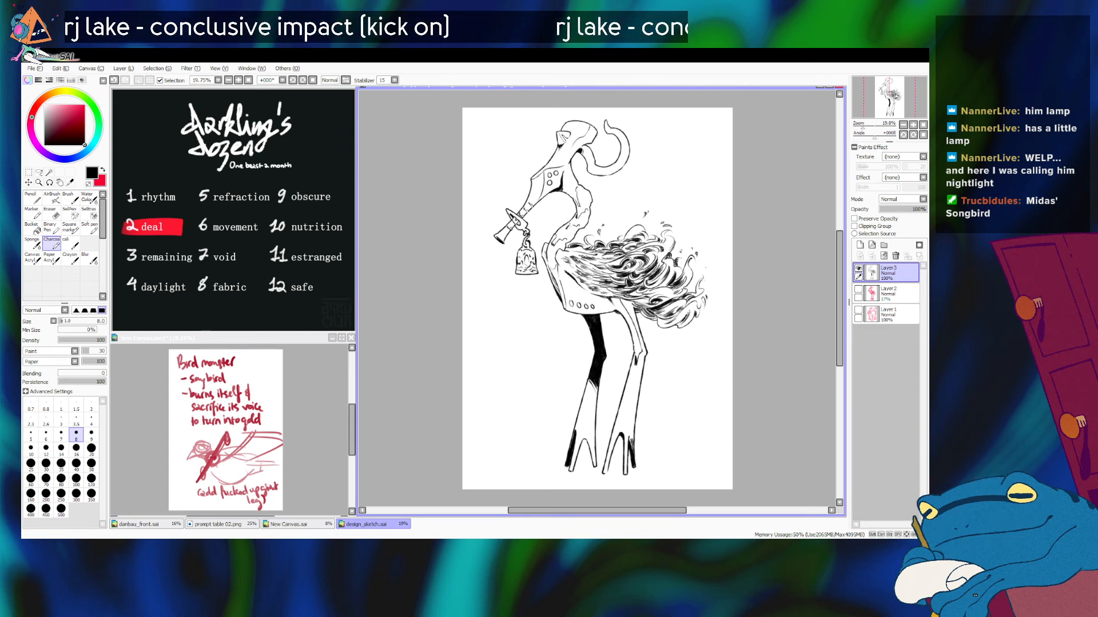
{"action": "key", "text": "alt+Tab"}
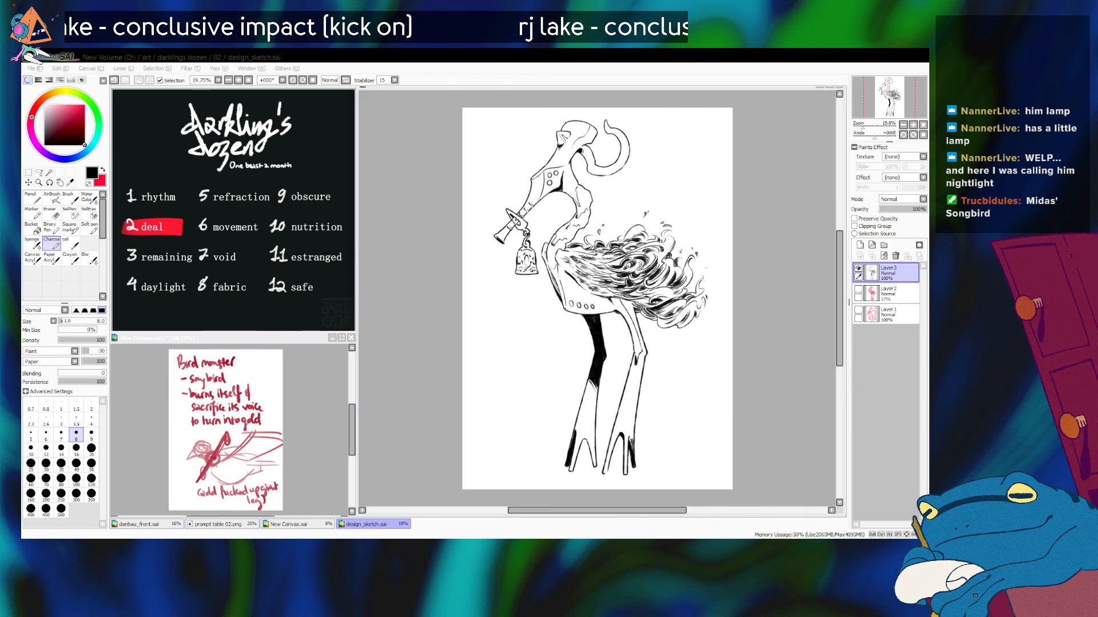
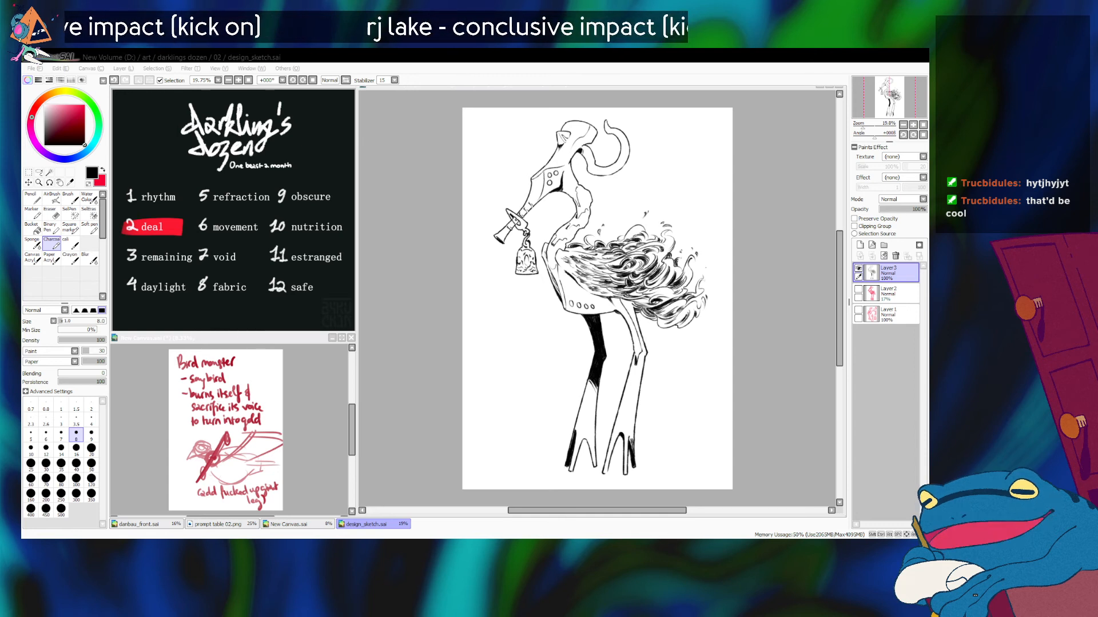
Step: Examine the full-body line art as a whole, and the bird's neck, bell and flaming wing up close
{"action": "key", "text": "alt+Tab"}
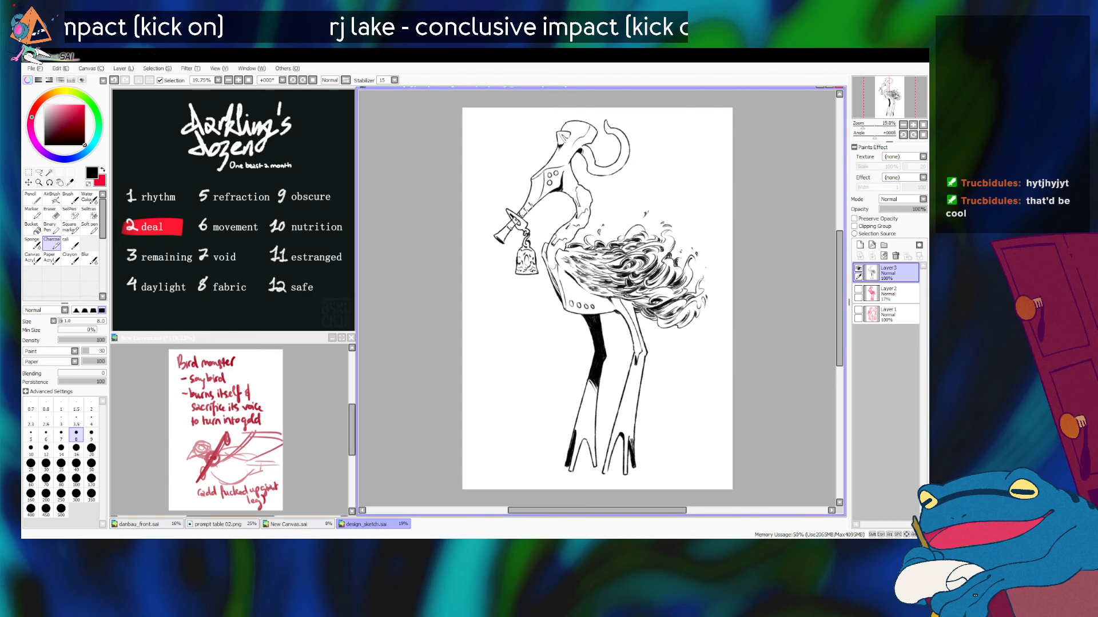
{"action": "key", "text": "alt+Tab"}
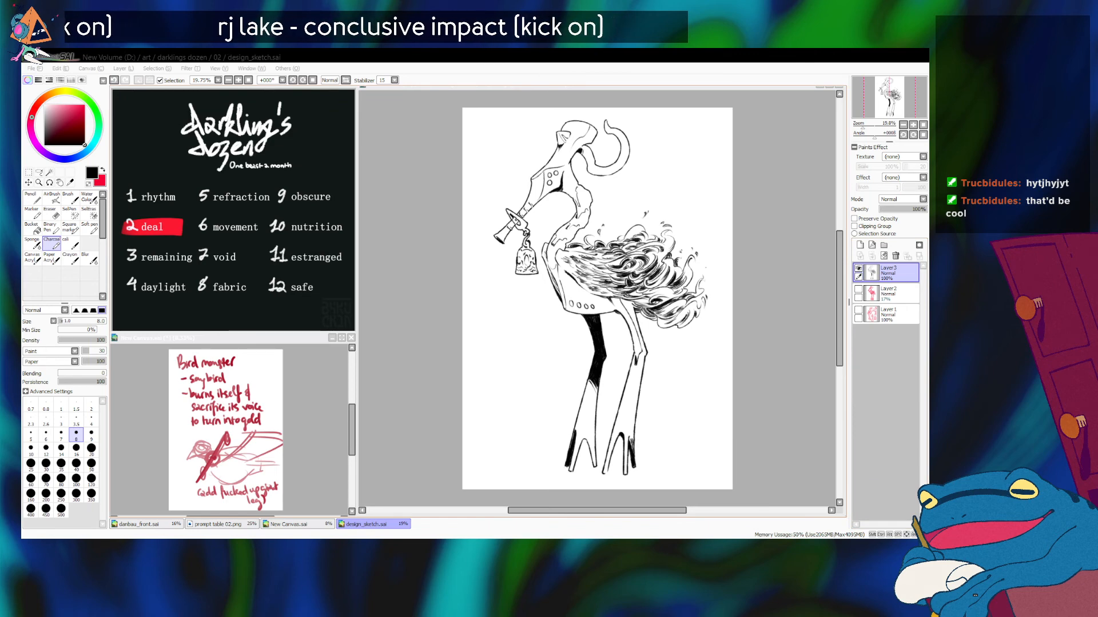
{"action": "key", "text": "alt+Tab"}
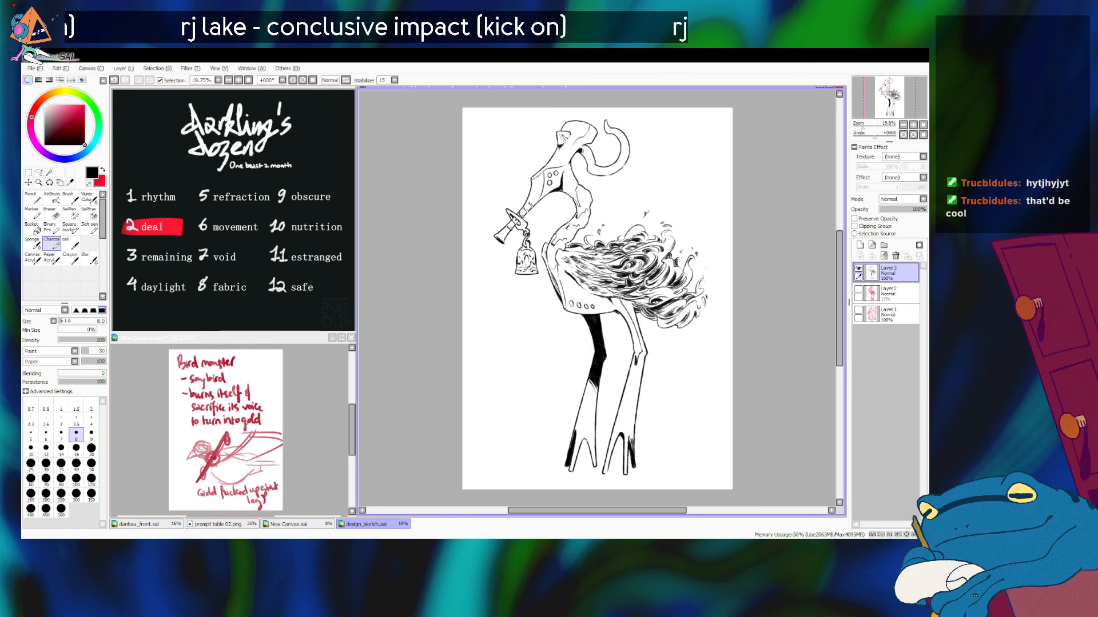
{"action": "scroll", "coordinate": [597, 298], "scroll_direction": "down", "scroll_amount": 1}
{"action": "scroll", "coordinate": [598, 299], "scroll_direction": "up", "scroll_amount": 5}
{"action": "left_click_drag", "start_coordinate": [597, 268], "coordinate": [613, 330]}
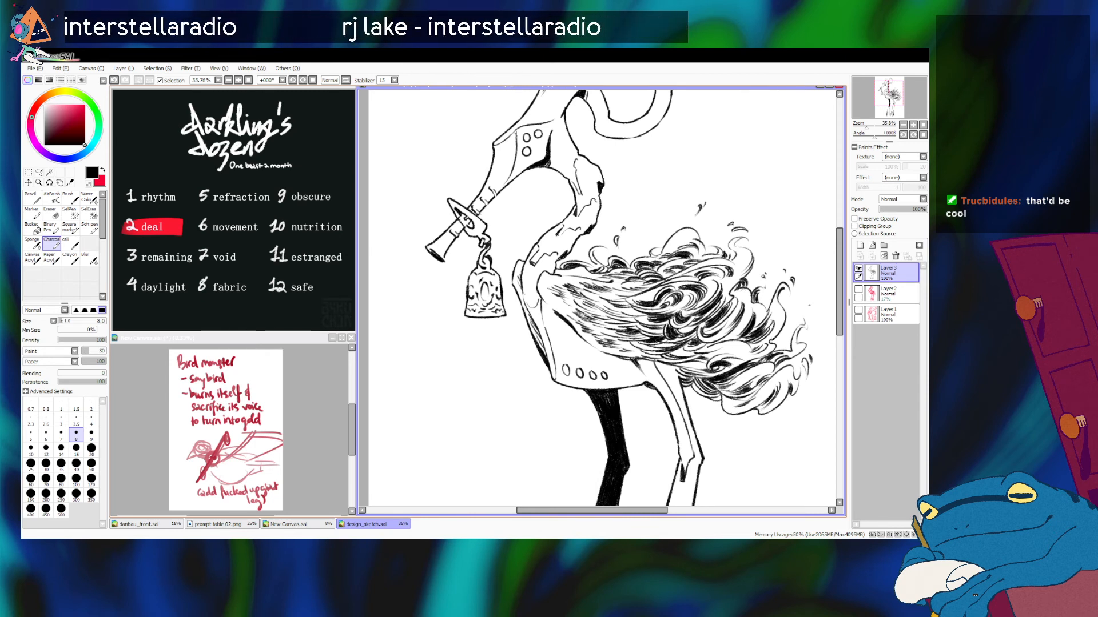
{"action": "scroll", "coordinate": [597, 298], "scroll_direction": "down", "scroll_amount": 5}
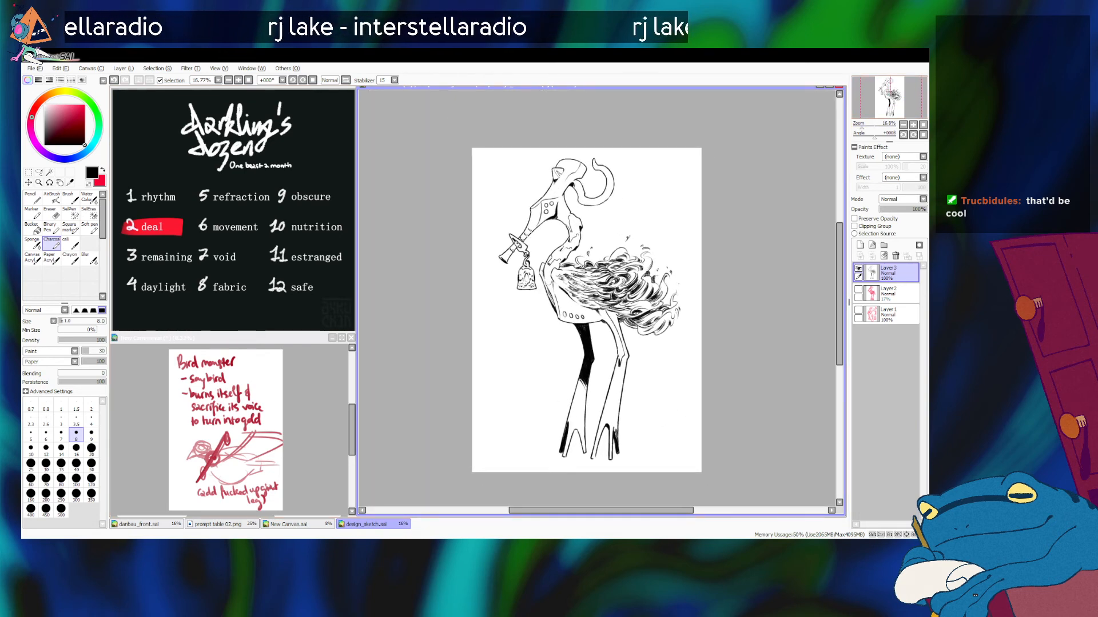
{"action": "left_click", "coordinate": [923, 125]}
{"action": "scroll", "coordinate": [596, 297], "scroll_direction": "up", "scroll_amount": 2}
{"action": "scroll", "coordinate": [596, 298], "scroll_direction": "down", "scroll_amount": 1}
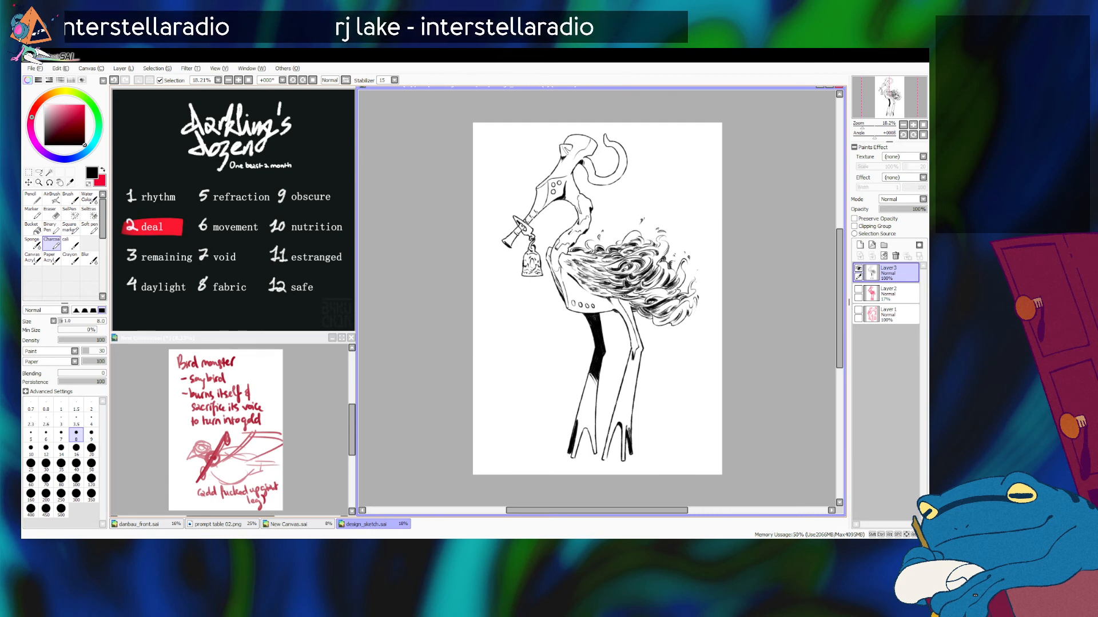
{"action": "key", "text": "alt+Tab"}
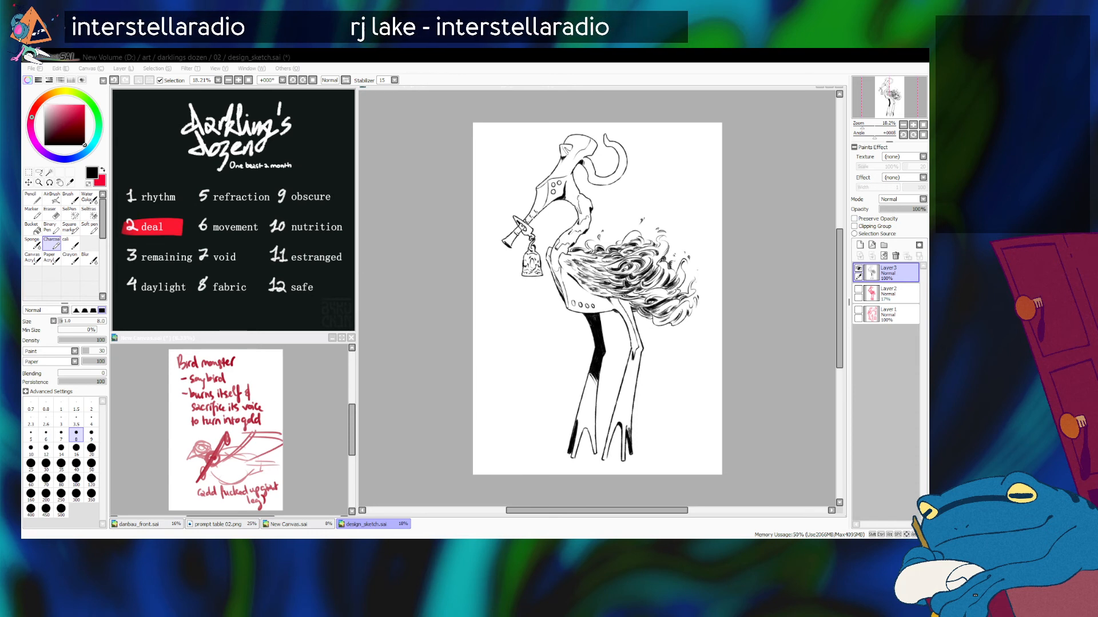
{"action": "key", "text": "alt+Tab"}
Step: Add a new layer above the line art and handwrite "Pycnonotus Midae" in black in the empty space beside the bird's horn
{"action": "scroll", "coordinate": [598, 242], "scroll_direction": "up", "scroll_amount": 4}
{"action": "mouse_move", "coordinate": [889, 93]}
{"action": "left_mouse_down"}
{"action": "mouse_move", "coordinate": [889, 111]}
{"action": "mouse_move", "coordinate": [892, 87]}
{"action": "left_mouse_up"}
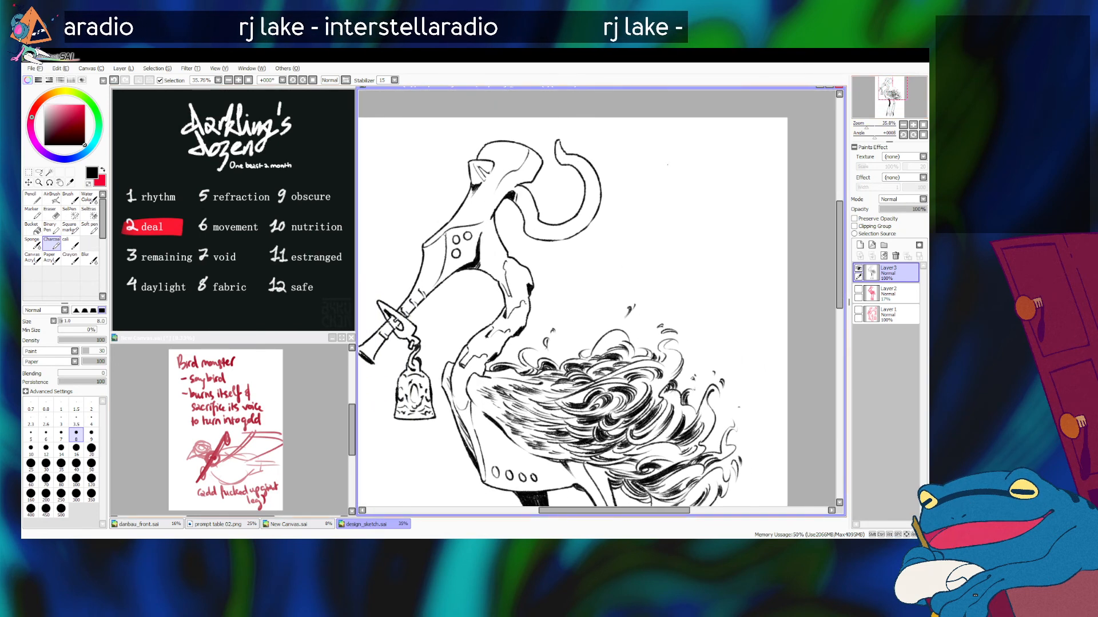
{"action": "left_click", "coordinate": [860, 245]}
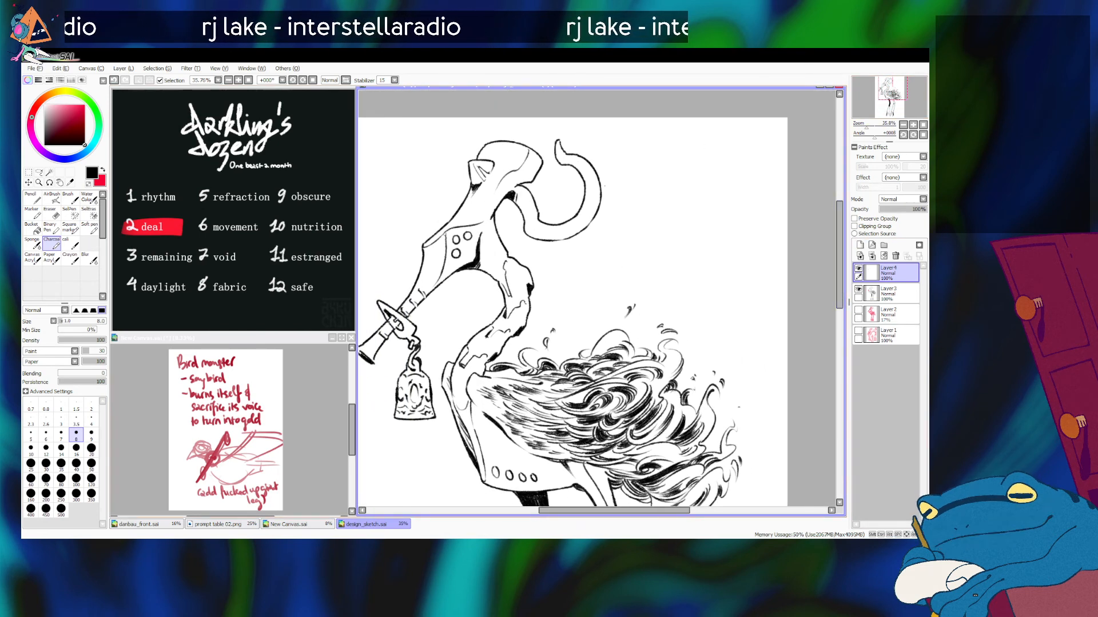
{"action": "left_click_drag", "start_coordinate": [628, 181], "coordinate": [631, 171]}
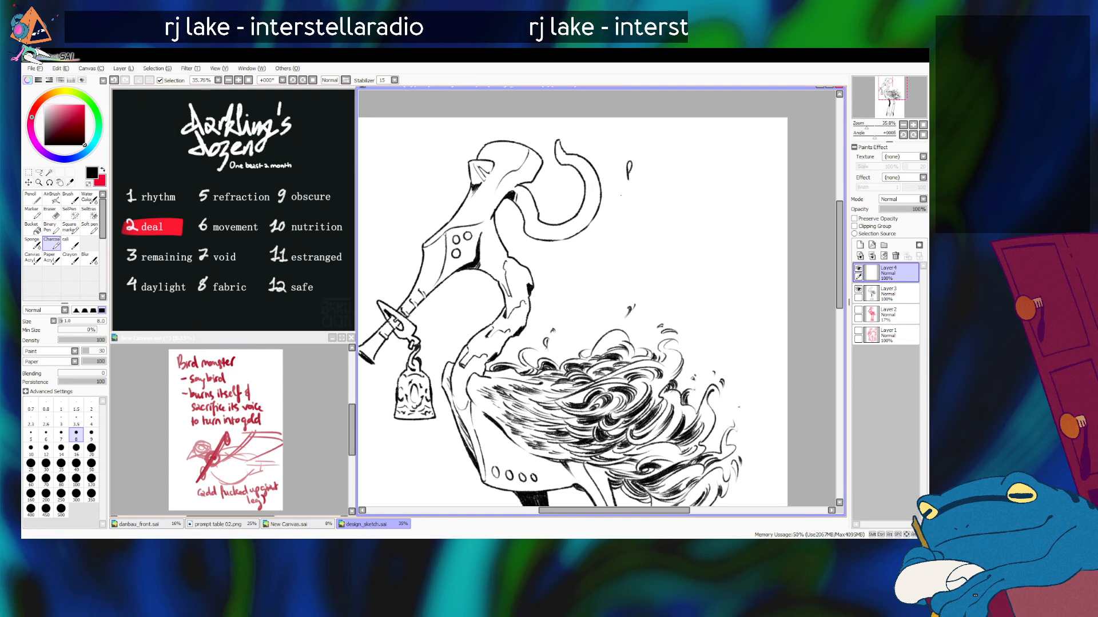
{"action": "key", "text": "alt+Tab"}
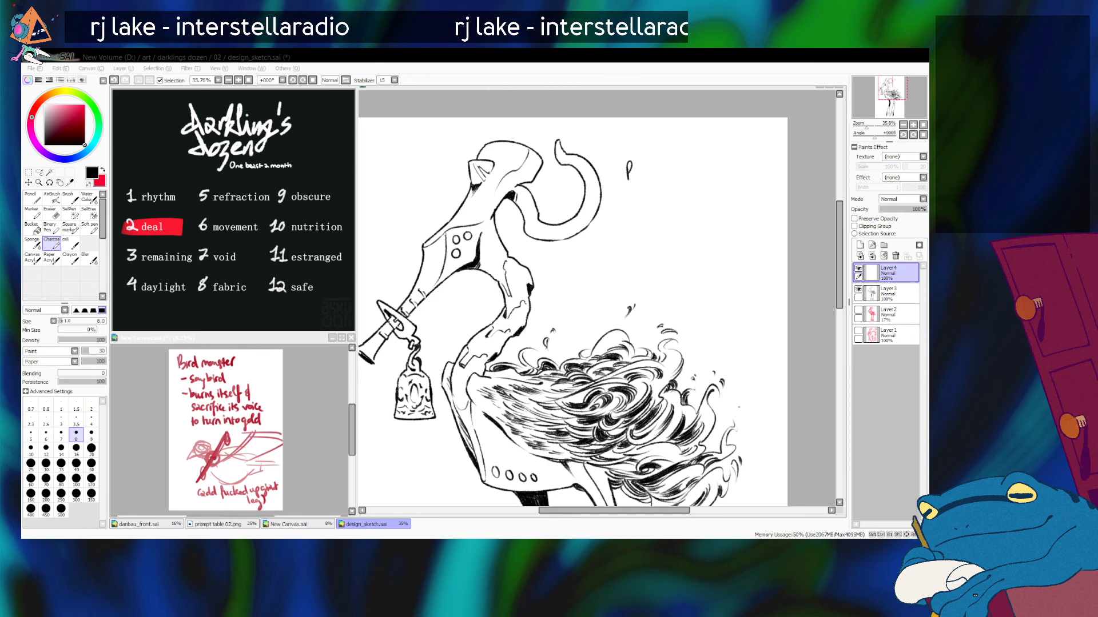
{"action": "key", "text": "alt+Tab"}
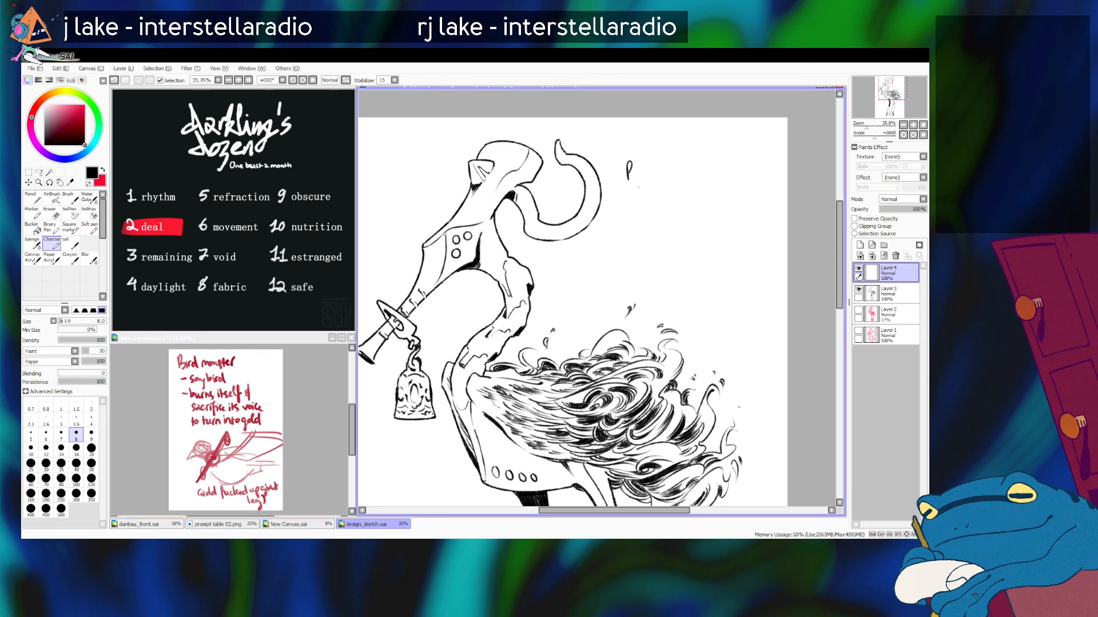
{"action": "mouse_move", "coordinate": [634, 171]}
{"action": "left_mouse_down"}
{"action": "mouse_move", "coordinate": [637, 191]}
{"action": "mouse_move", "coordinate": [674, 174]}
{"action": "left_mouse_up"}
{"action": "mouse_move", "coordinate": [678, 165]}
{"action": "left_mouse_down"}
{"action": "mouse_move", "coordinate": [679, 180]}
{"action": "mouse_move", "coordinate": [709, 166]}
{"action": "mouse_move", "coordinate": [716, 180]}
{"action": "mouse_move", "coordinate": [748, 181]}
{"action": "left_mouse_up"}
{"action": "key", "text": "ctrl+z"}
{"action": "left_click_drag", "start_coordinate": [867, 126], "coordinate": [864, 125]}
{"action": "mouse_move", "coordinate": [894, 87]}
{"action": "left_mouse_down"}
{"action": "mouse_move", "coordinate": [891, 99]}
{"action": "mouse_move", "coordinate": [894, 85]}
{"action": "left_mouse_up"}
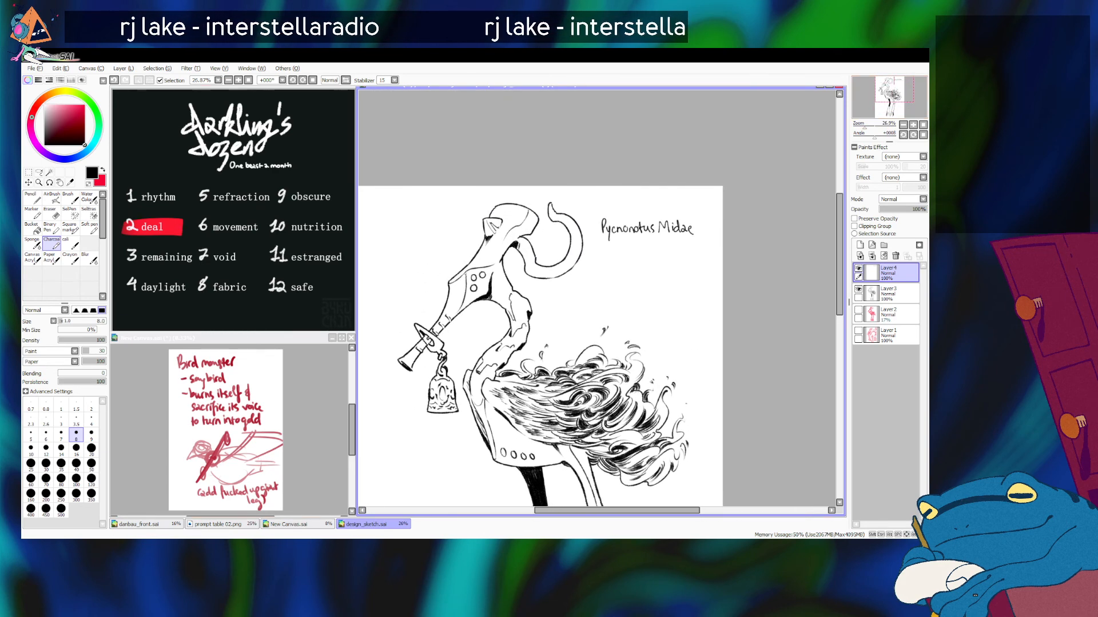
Step: Lasso the handwritten species name, narrow it very slightly with Free Deform, and return to the Charcoal brush
{"action": "left_click_drag", "start_coordinate": [865, 126], "coordinate": [867, 126]}
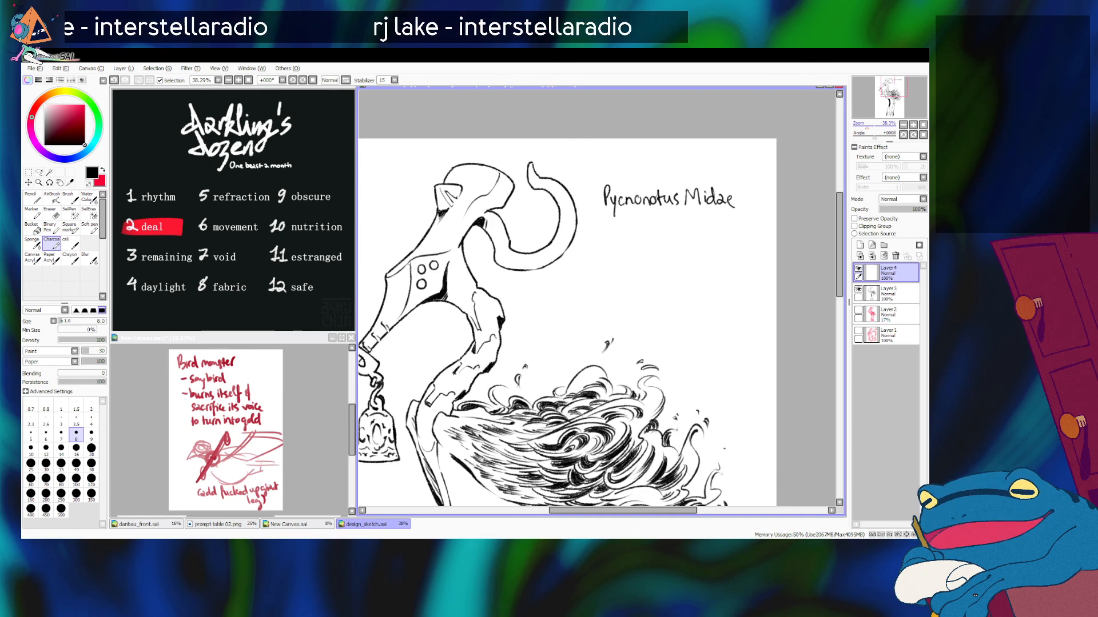
{"action": "left_click_drag", "start_coordinate": [867, 125], "coordinate": [865, 125]}
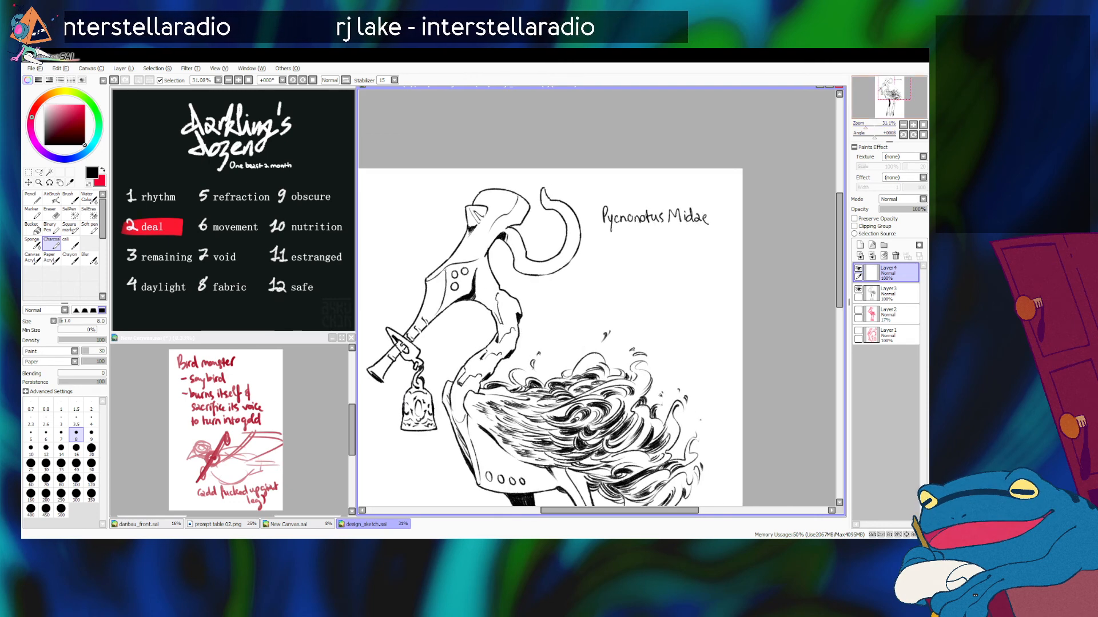
{"action": "left_click", "coordinate": [896, 86]}
{"action": "left_click_drag", "start_coordinate": [896, 87], "coordinate": [896, 87]}
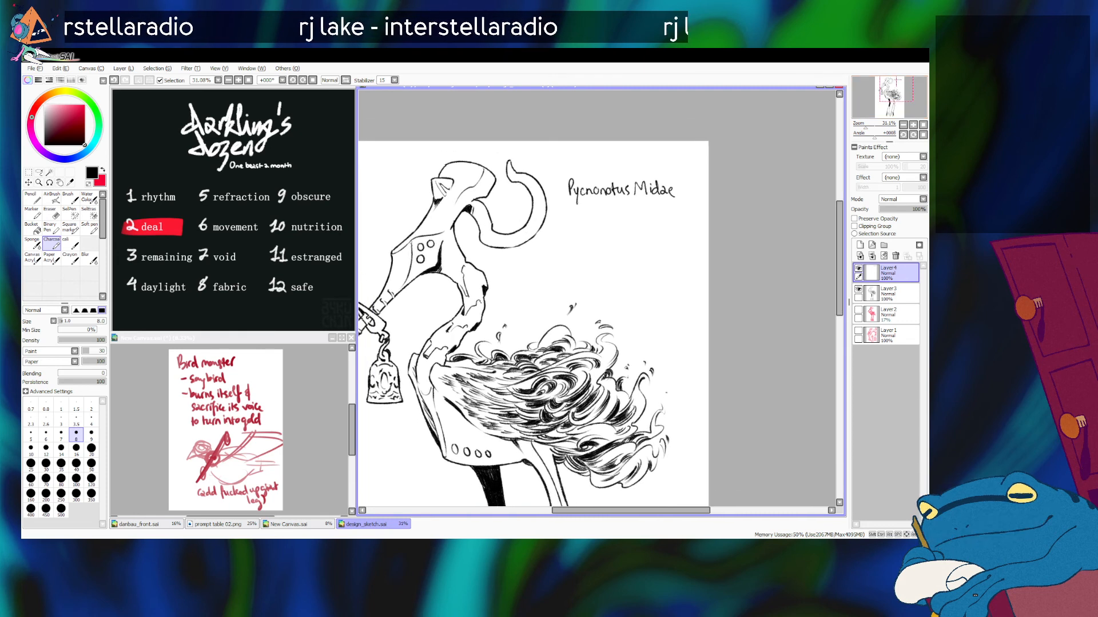
{"action": "key", "text": "a"}
{"action": "mouse_move", "coordinate": [565, 165]}
{"action": "left_mouse_down"}
{"action": "mouse_move", "coordinate": [603, 253]}
{"action": "mouse_move", "coordinate": [698, 151]}
{"action": "left_mouse_up"}
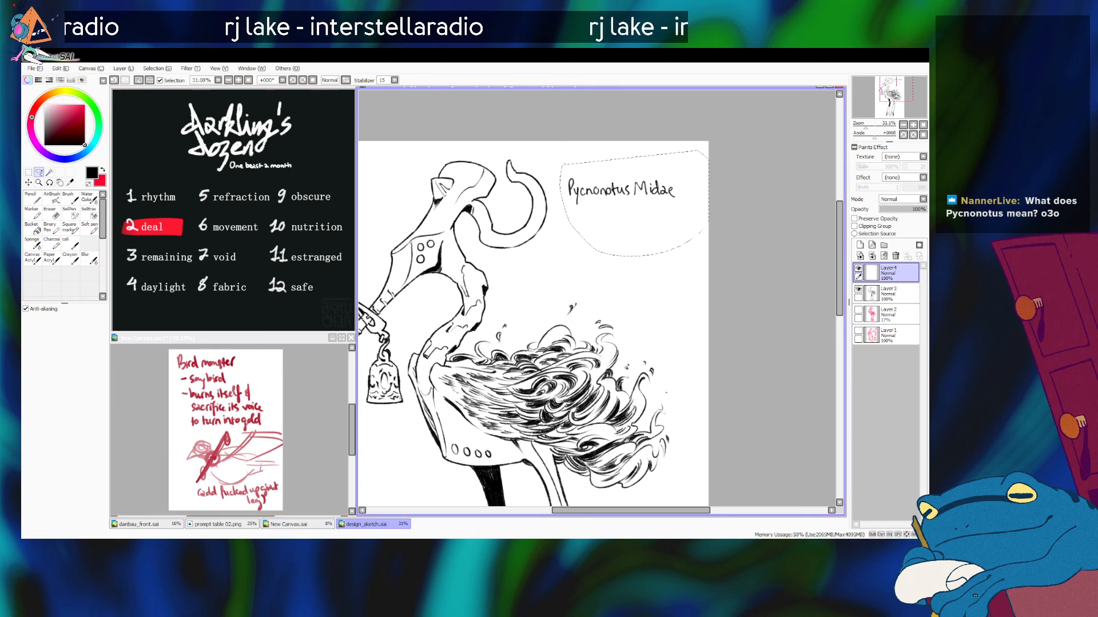
{"action": "left_click", "coordinate": [29, 172]}
{"action": "left_click", "coordinate": [43, 354]}
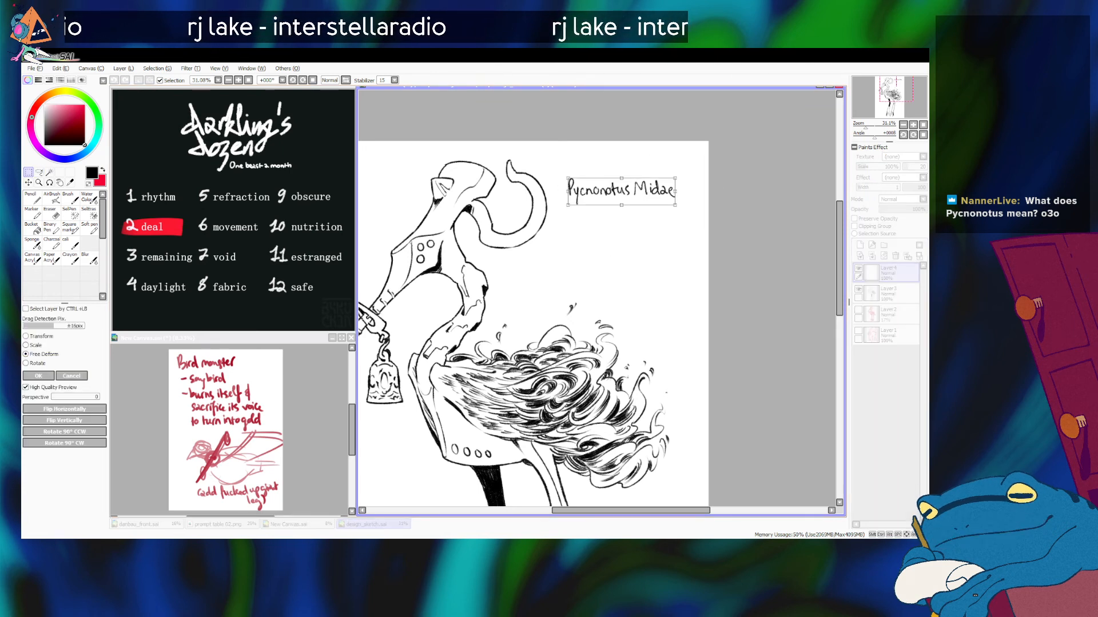
{"action": "left_click_drag", "start_coordinate": [676, 192], "coordinate": [674, 193]}
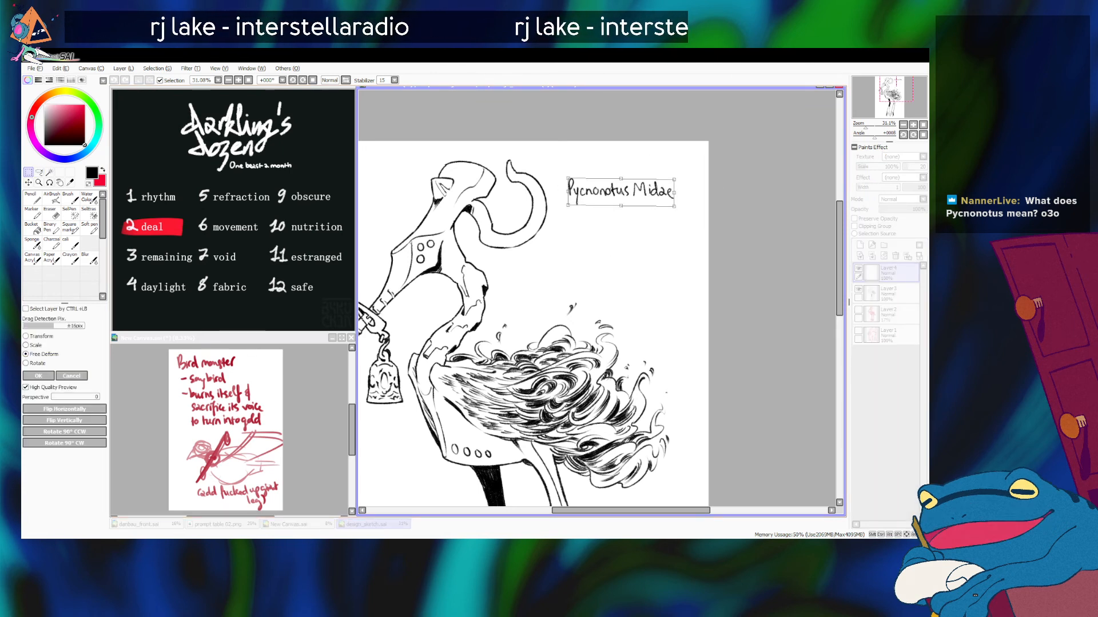
{"action": "key", "text": "Return"}
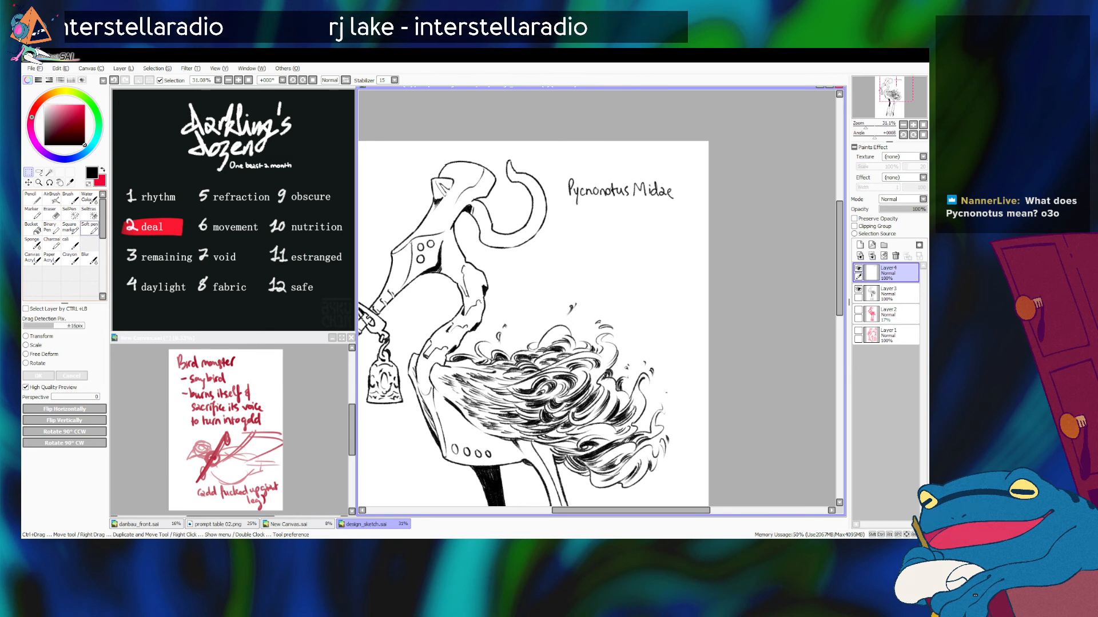
{"action": "left_click", "coordinate": [90, 228]}
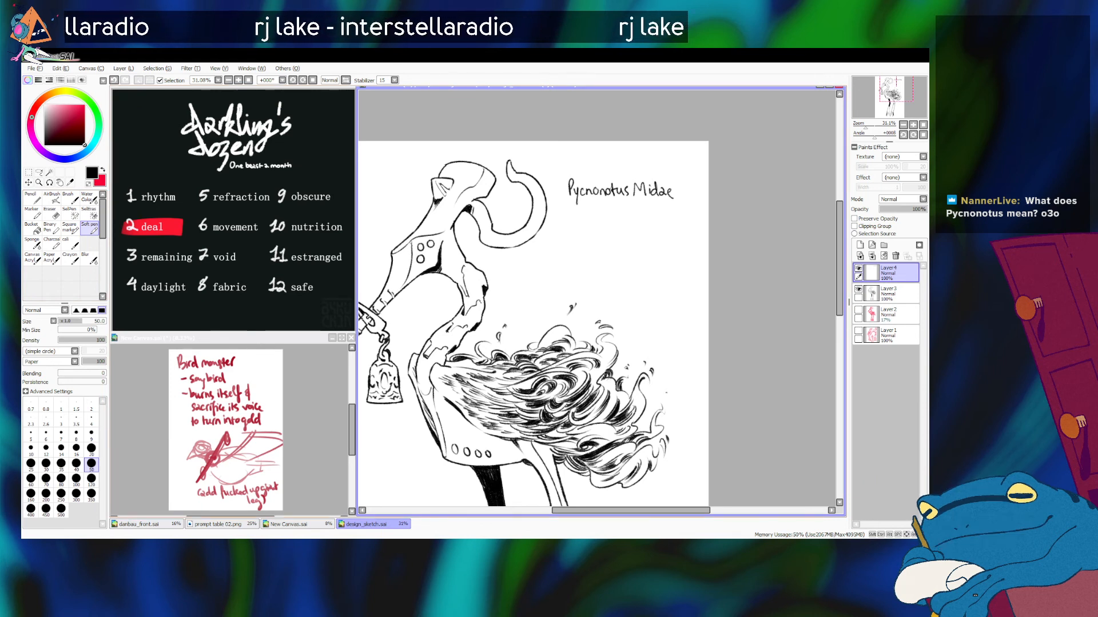
{"action": "left_click", "coordinate": [52, 243]}
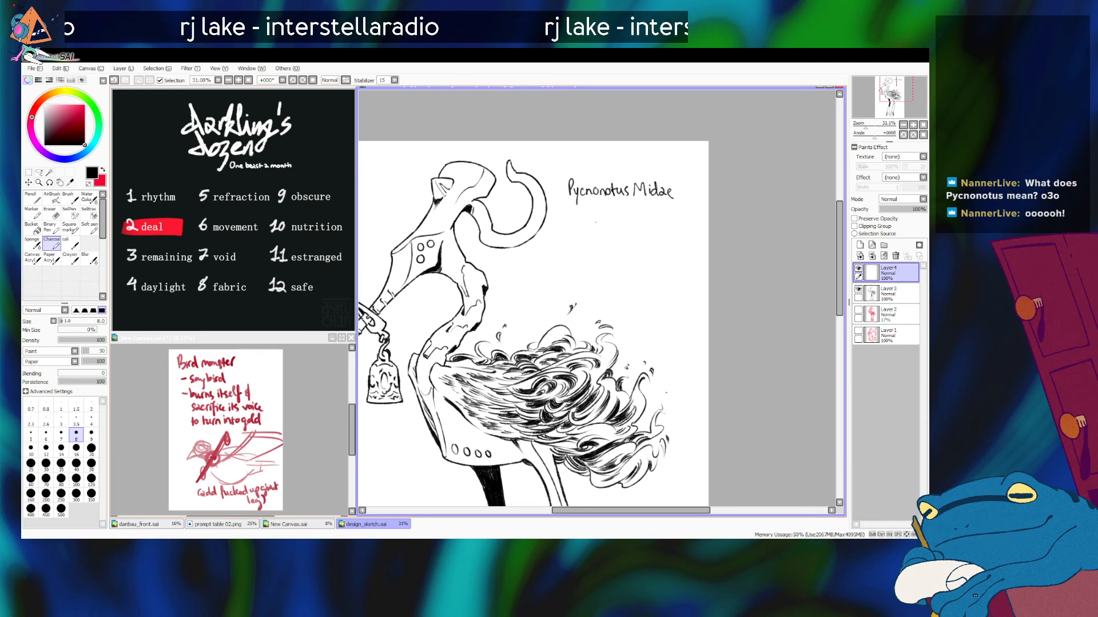
Step: Examine the composition with the species name, including the bird's head, flaming wing and long legs, at several magnifications
{"action": "left_click_drag", "start_coordinate": [617, 158], "coordinate": [672, 138]}
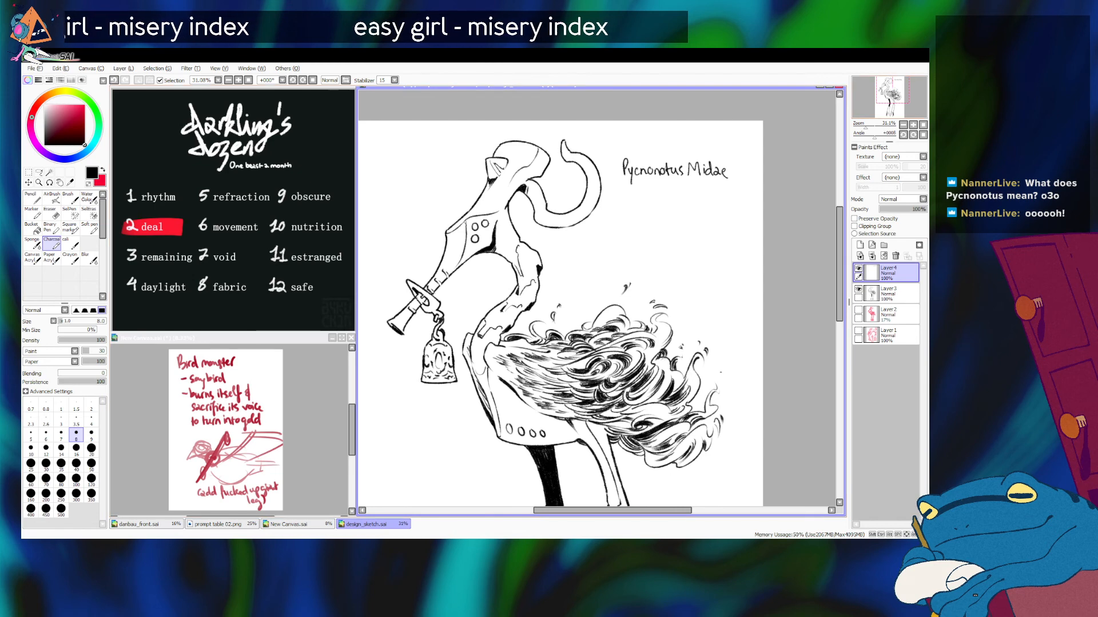
{"action": "scroll", "coordinate": [597, 297], "scroll_direction": "down", "scroll_amount": 5}
{"action": "left_click_drag", "start_coordinate": [583, 229], "coordinate": [610, 406]}
{"action": "mouse_move", "coordinate": [825, 303]}
{"action": "left_mouse_down"}
{"action": "mouse_move", "coordinate": [801, 301]}
{"action": "mouse_move", "coordinate": [778, 113]}
{"action": "mouse_move", "coordinate": [783, 160]}
{"action": "left_mouse_up"}
{"action": "left_click_drag", "start_coordinate": [594, 286], "coordinate": [598, 308]}
{"action": "scroll", "coordinate": [598, 299], "scroll_direction": "down", "scroll_amount": 4}
{"action": "scroll", "coordinate": [598, 298], "scroll_direction": "up", "scroll_amount": 3}
{"action": "left_click_drag", "start_coordinate": [863, 126], "coordinate": [892, 89]}
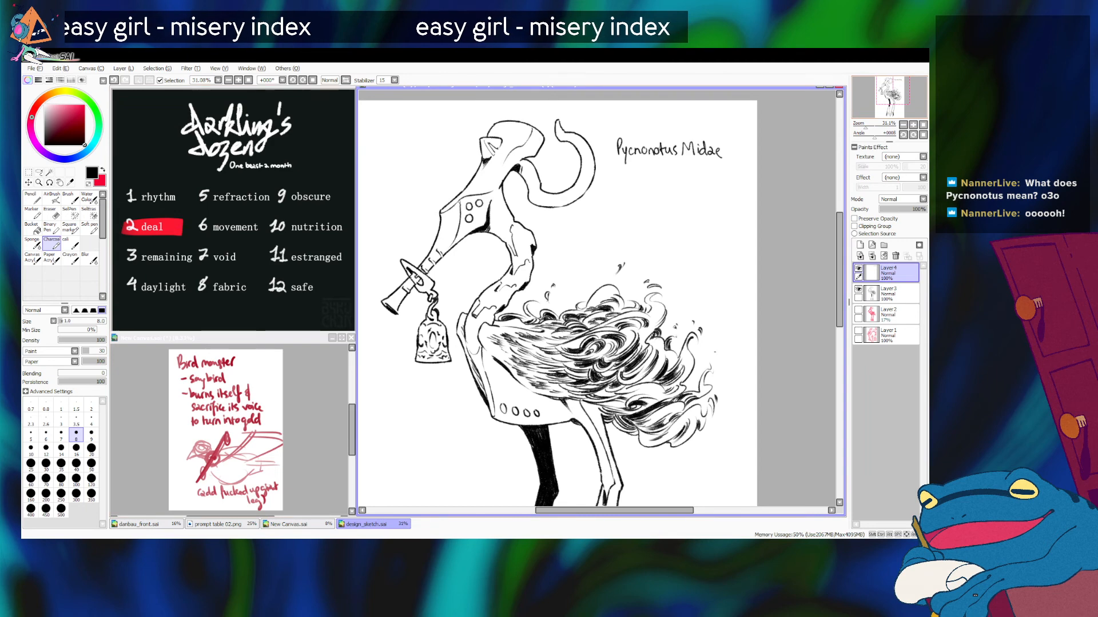
{"action": "left_click_drag", "start_coordinate": [893, 90], "coordinate": [893, 89]}
{"action": "left_click_drag", "start_coordinate": [865, 125], "coordinate": [867, 125]}
{"action": "left_click_drag", "start_coordinate": [893, 88], "coordinate": [891, 85]}
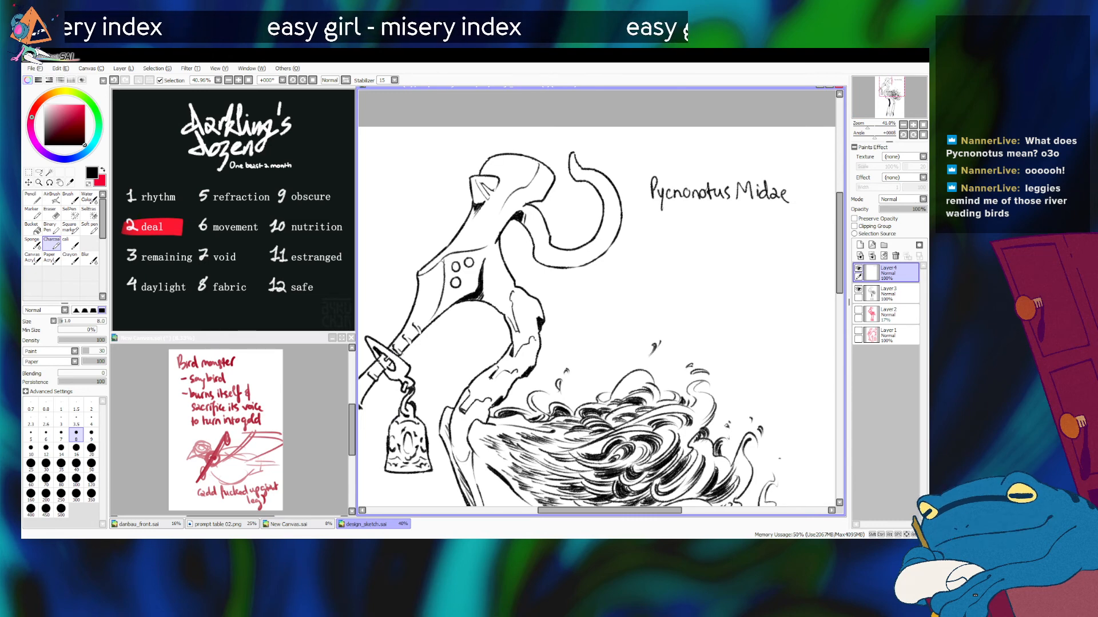
{"action": "scroll", "coordinate": [598, 297], "scroll_direction": "down", "scroll_amount": 3}
{"action": "scroll", "coordinate": [598, 297], "scroll_direction": "up", "scroll_amount": 1}
{"action": "left_click_drag", "start_coordinate": [606, 343], "coordinate": [606, 200]}
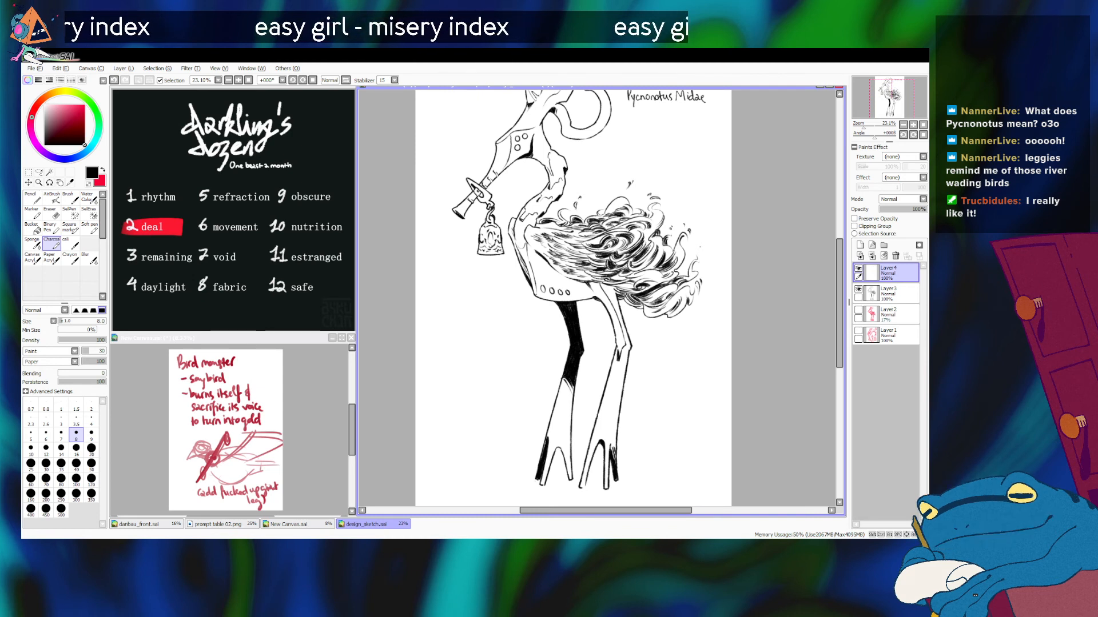
{"action": "mouse_move", "coordinate": [583, 286]}
{"action": "left_mouse_down"}
{"action": "mouse_move", "coordinate": [542, 321]}
{"action": "mouse_move", "coordinate": [573, 321]}
{"action": "left_mouse_up"}
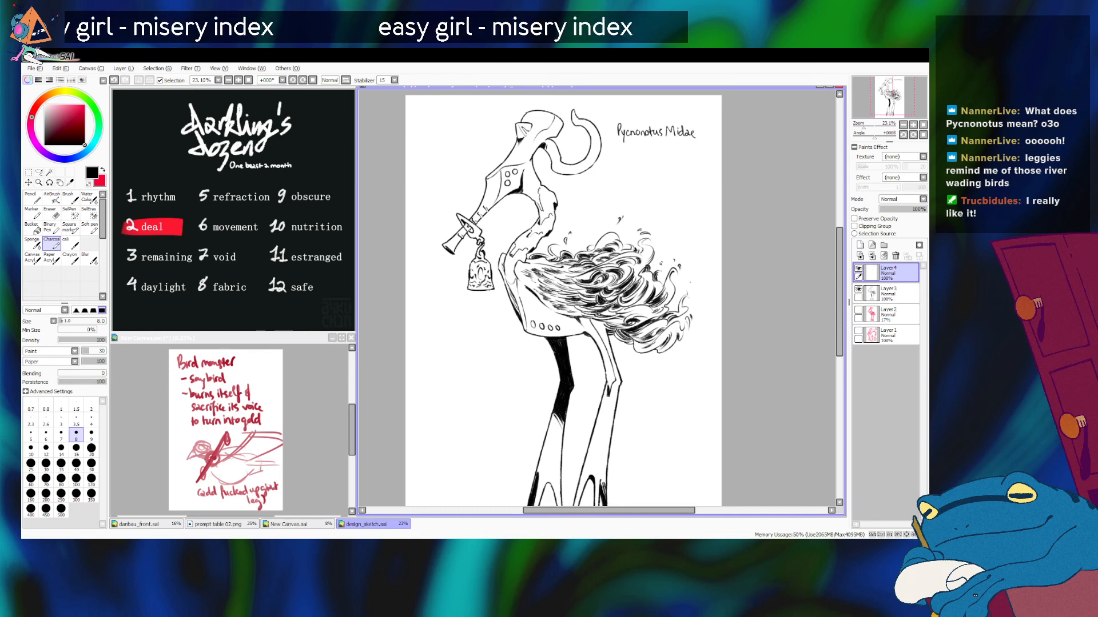
{"action": "scroll", "coordinate": [597, 294], "scroll_direction": "up", "scroll_amount": 2}
{"action": "left_click_drag", "start_coordinate": [597, 294], "coordinate": [585, 417]}
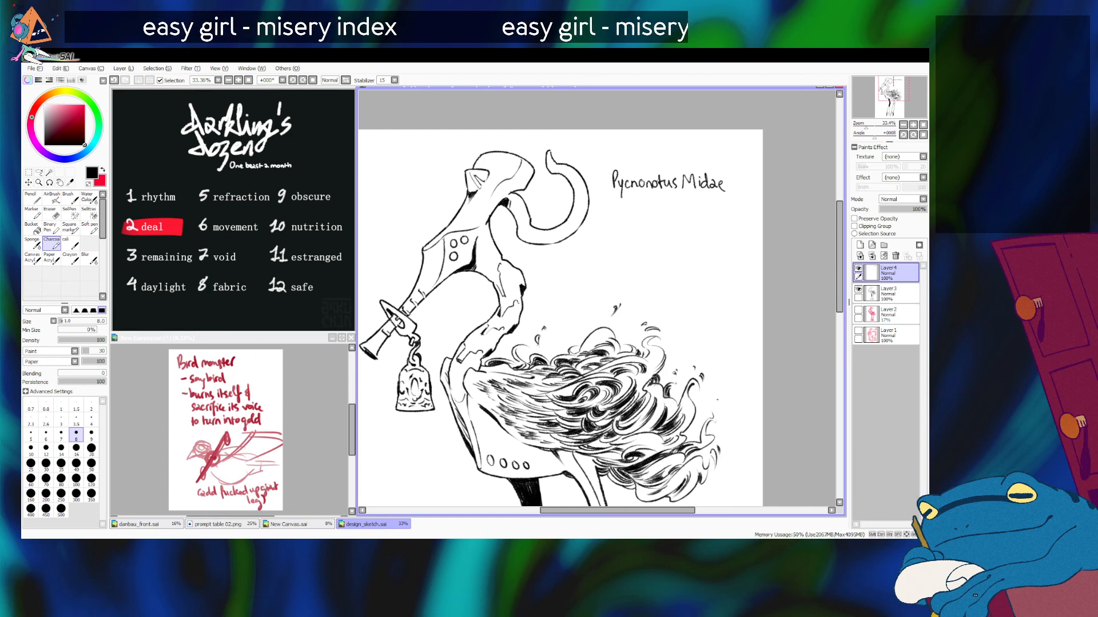
Step: Handwrite the common name "(Midas bulbul)" directly beneath "Pycnonotus Midae" with the Charcoal brush
{"action": "mouse_move", "coordinate": [600, 320]}
{"action": "left_mouse_down"}
{"action": "mouse_move", "coordinate": [624, 238]}
{"action": "mouse_move", "coordinate": [600, 258]}
{"action": "mouse_move", "coordinate": [623, 275]}
{"action": "mouse_move", "coordinate": [644, 342]}
{"action": "mouse_move", "coordinate": [637, 335]}
{"action": "left_mouse_up"}
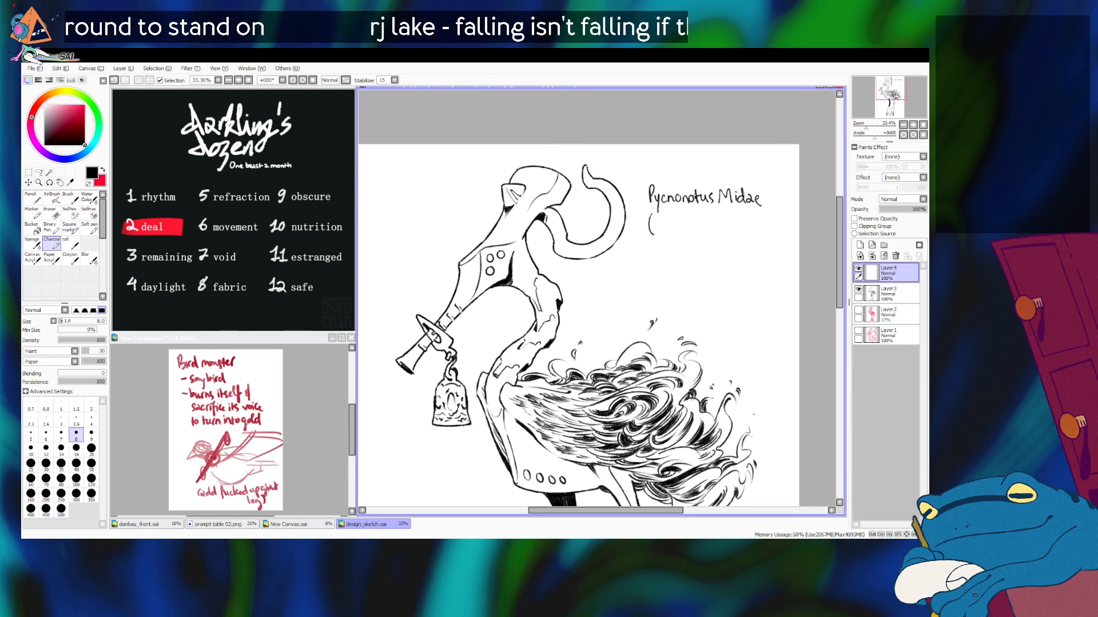
{"action": "key", "text": "alt+Tab"}
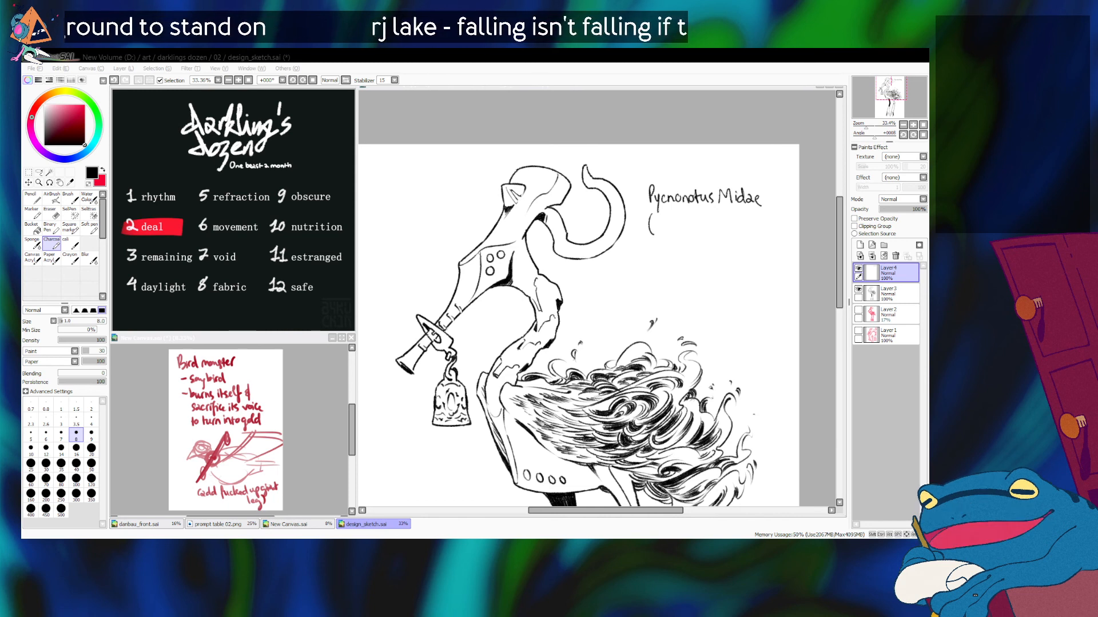
{"action": "key", "text": "alt+Tab"}
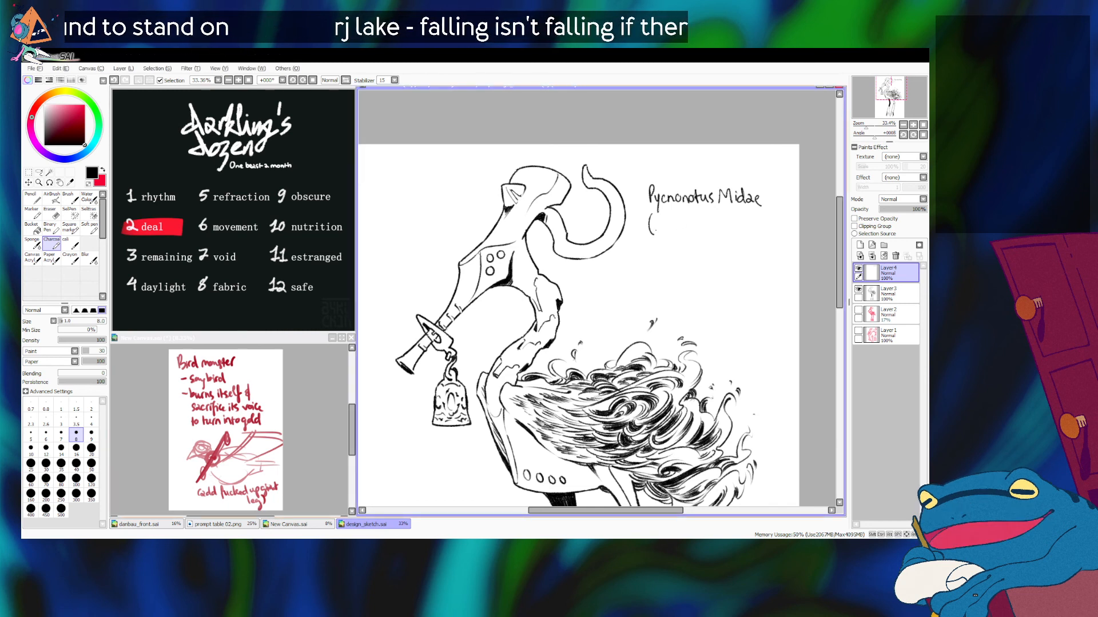
{"action": "mouse_move", "coordinate": [657, 230]}
{"action": "left_mouse_down"}
{"action": "mouse_move", "coordinate": [682, 217]}
{"action": "mouse_move", "coordinate": [686, 231]}
{"action": "mouse_move", "coordinate": [722, 232]}
{"action": "left_mouse_up"}
{"action": "left_click_drag", "start_coordinate": [723, 227], "coordinate": [743, 231]}
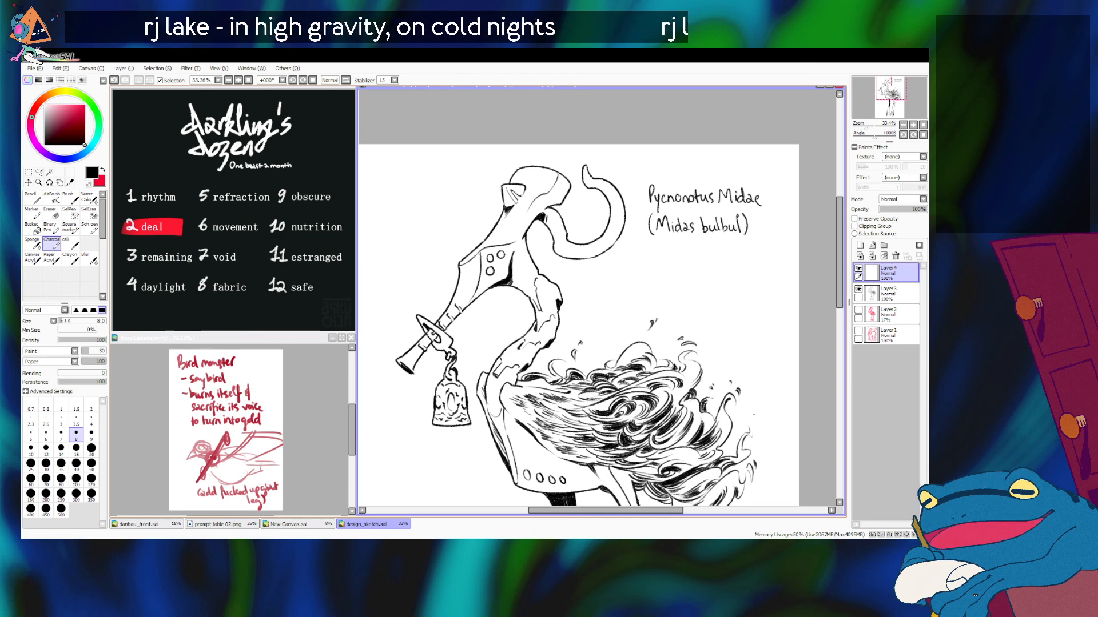
Step: Fit the whole bird drawing in view, and in the New Canvas notes hide Layer 2 and show Layer 1
{"action": "key", "text": "Home"}
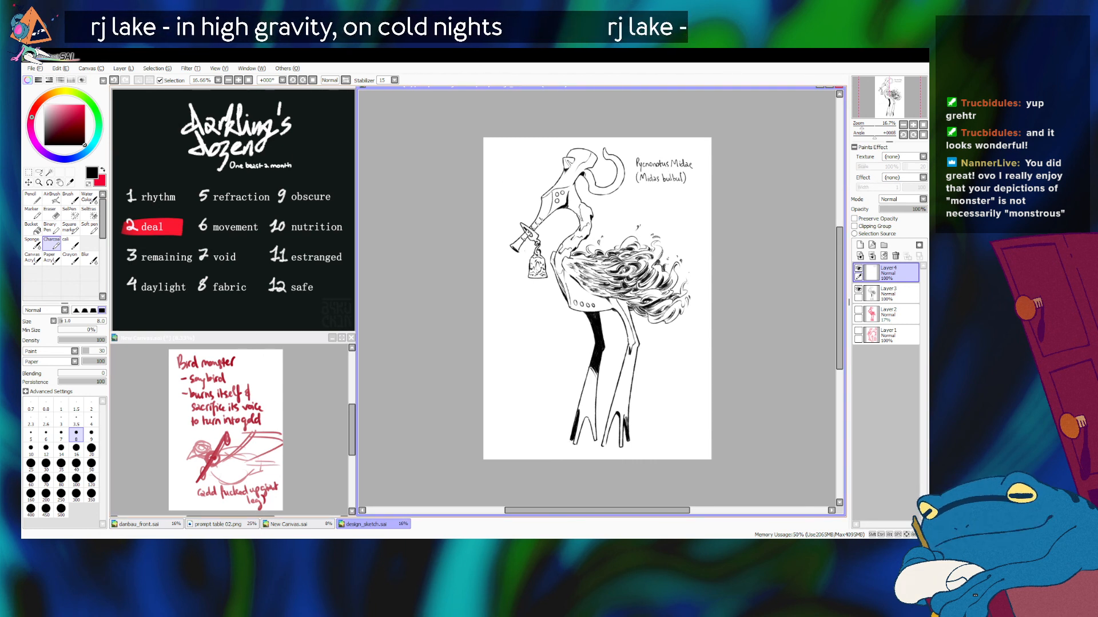
{"action": "left_click", "coordinate": [313, 422]}
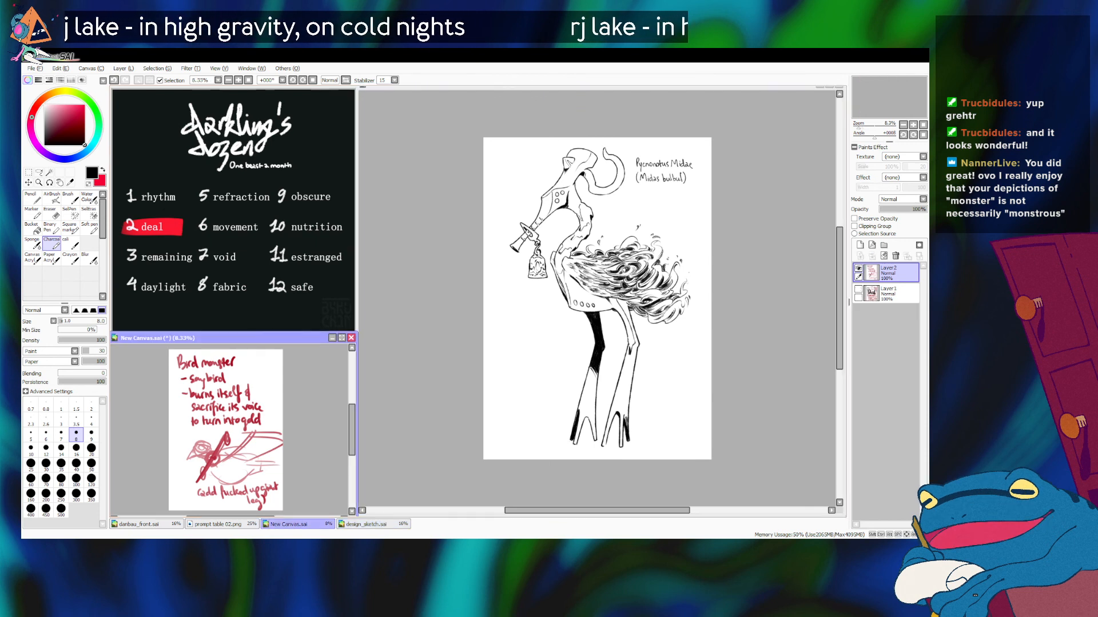
{"action": "left_click", "coordinate": [858, 268]}
{"action": "left_click", "coordinate": [858, 289]}
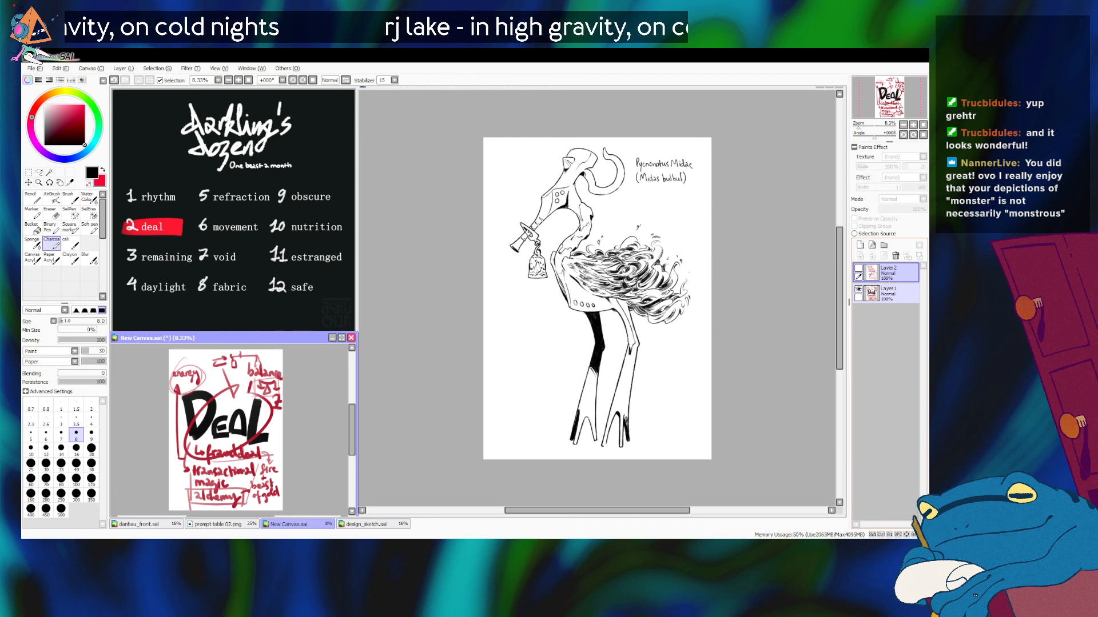
Step: In the New Canvas notes, hide Layer 1 and show Layer 2 with the bird monster notes, and return to design_sketch.sai
{"action": "left_click", "coordinate": [858, 290]}
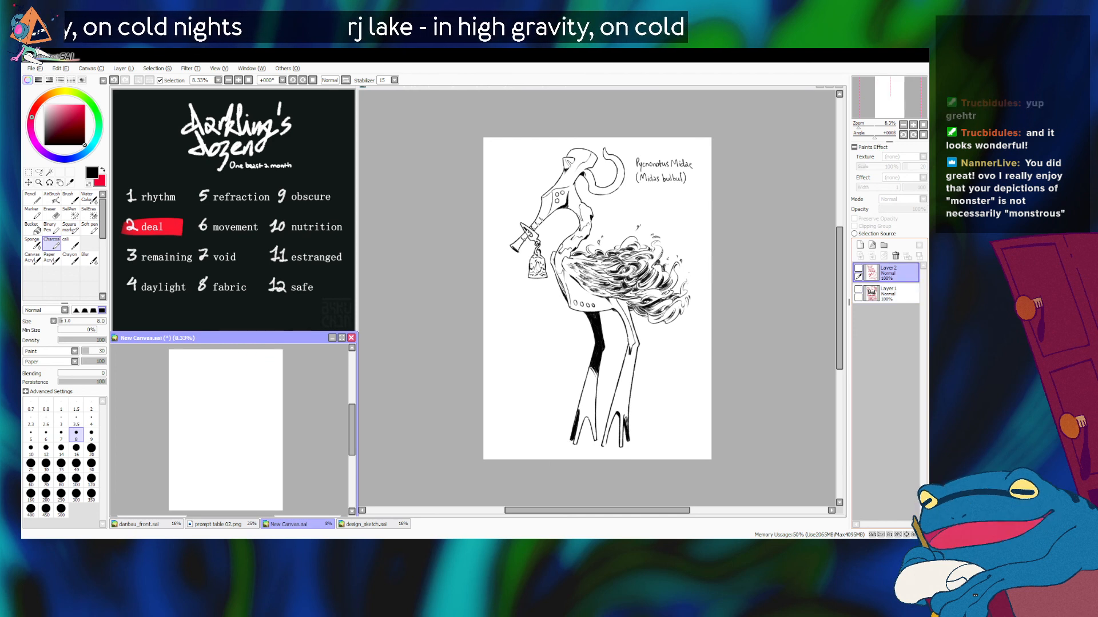
{"action": "left_click", "coordinate": [858, 269]}
{"action": "left_click", "coordinate": [367, 524]}
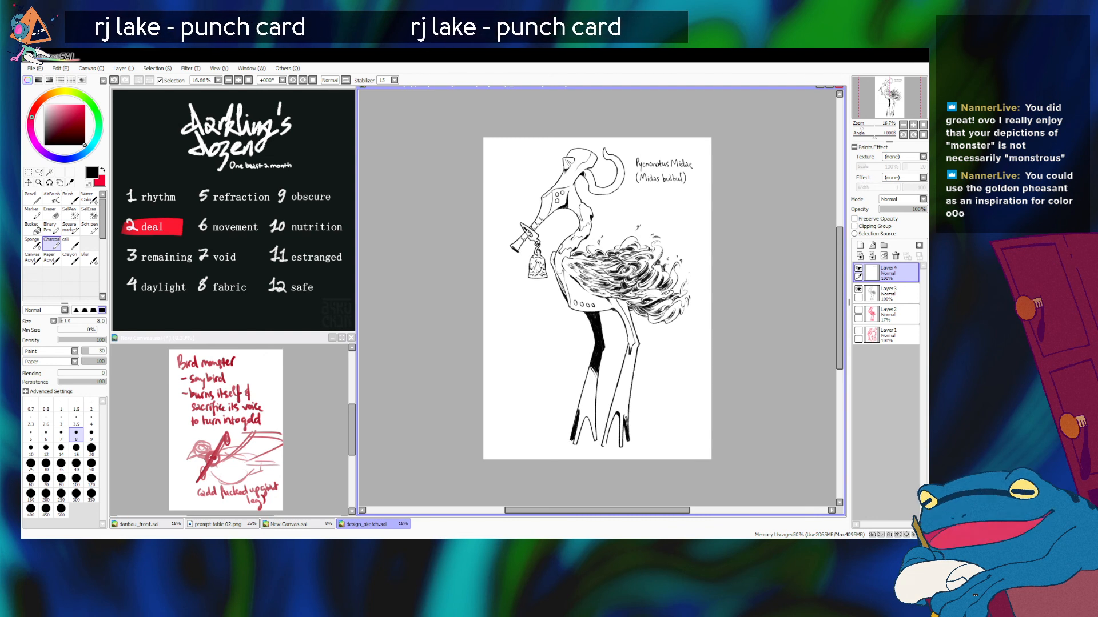
Step: Save the labelled bird line art in design_sketch.sai and switch to another application window
{"action": "key", "text": "alt+Tab"}
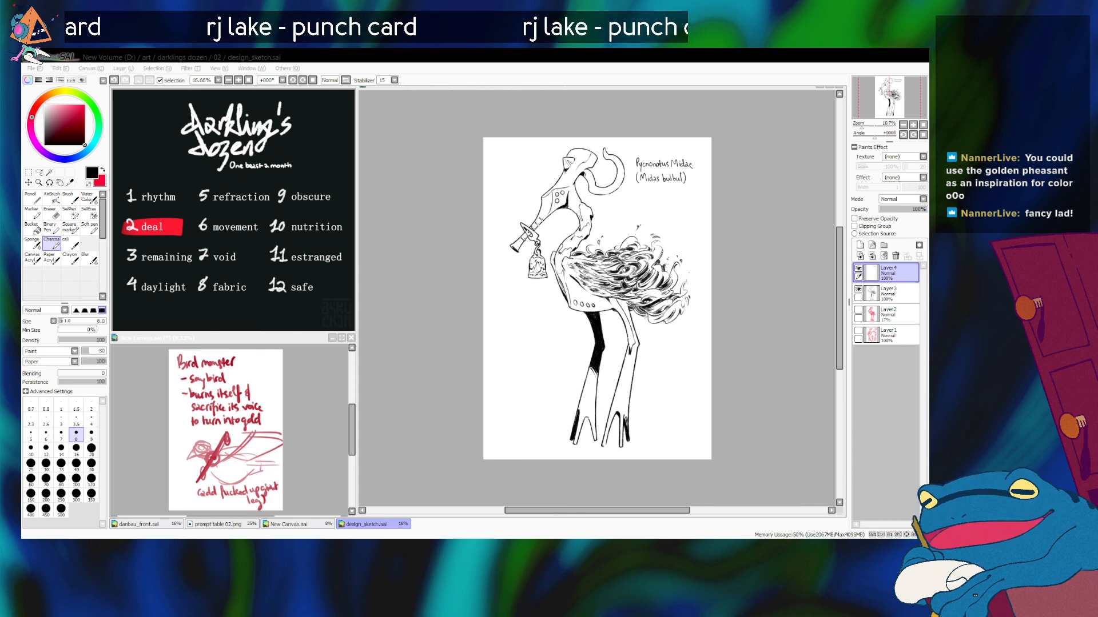
{"action": "key", "text": "alt+Tab"}
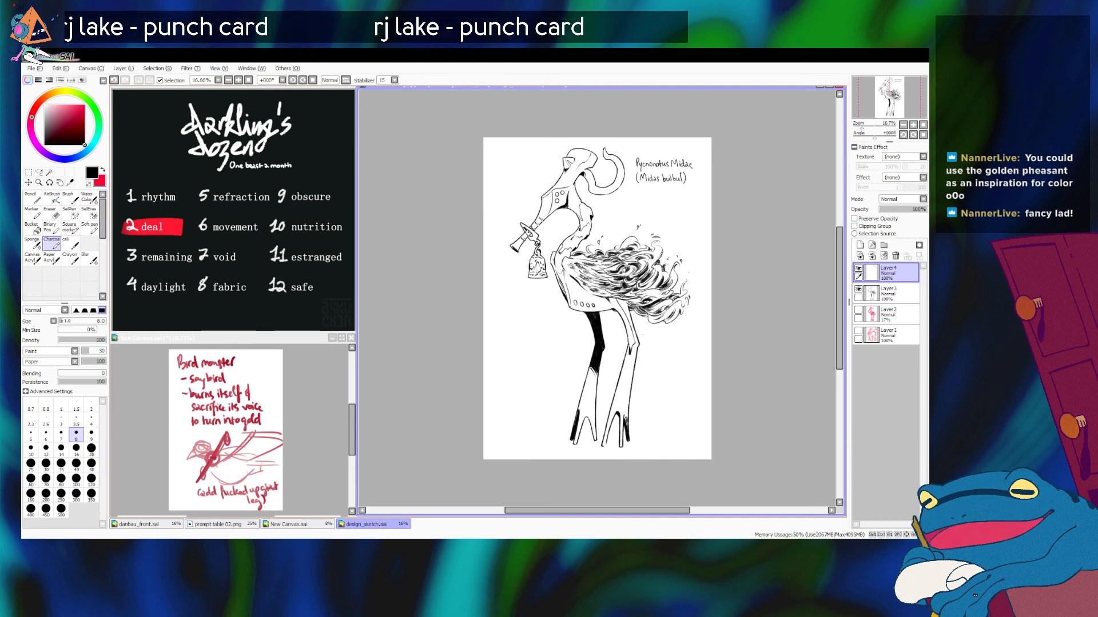
{"action": "key", "text": "ctrl+s"}
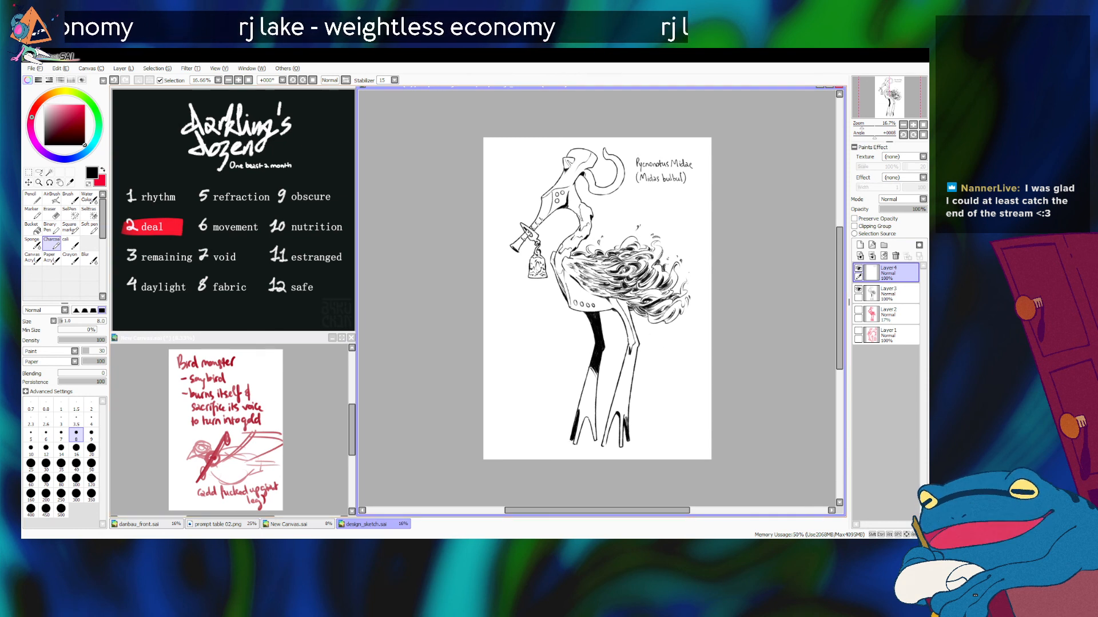
{"action": "key", "text": "alt+Tab"}
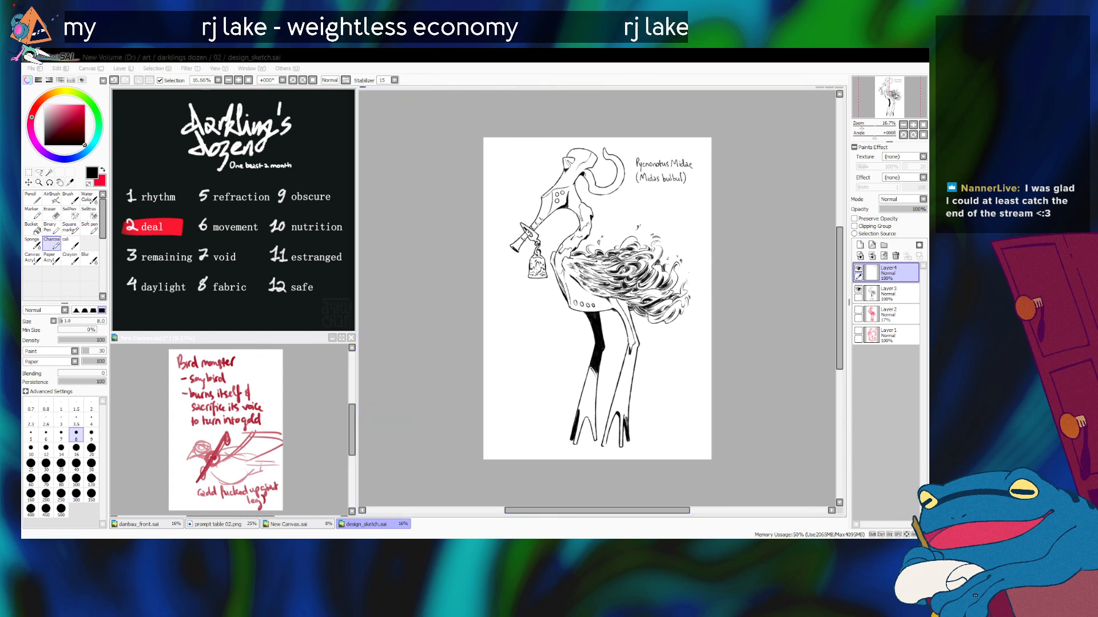